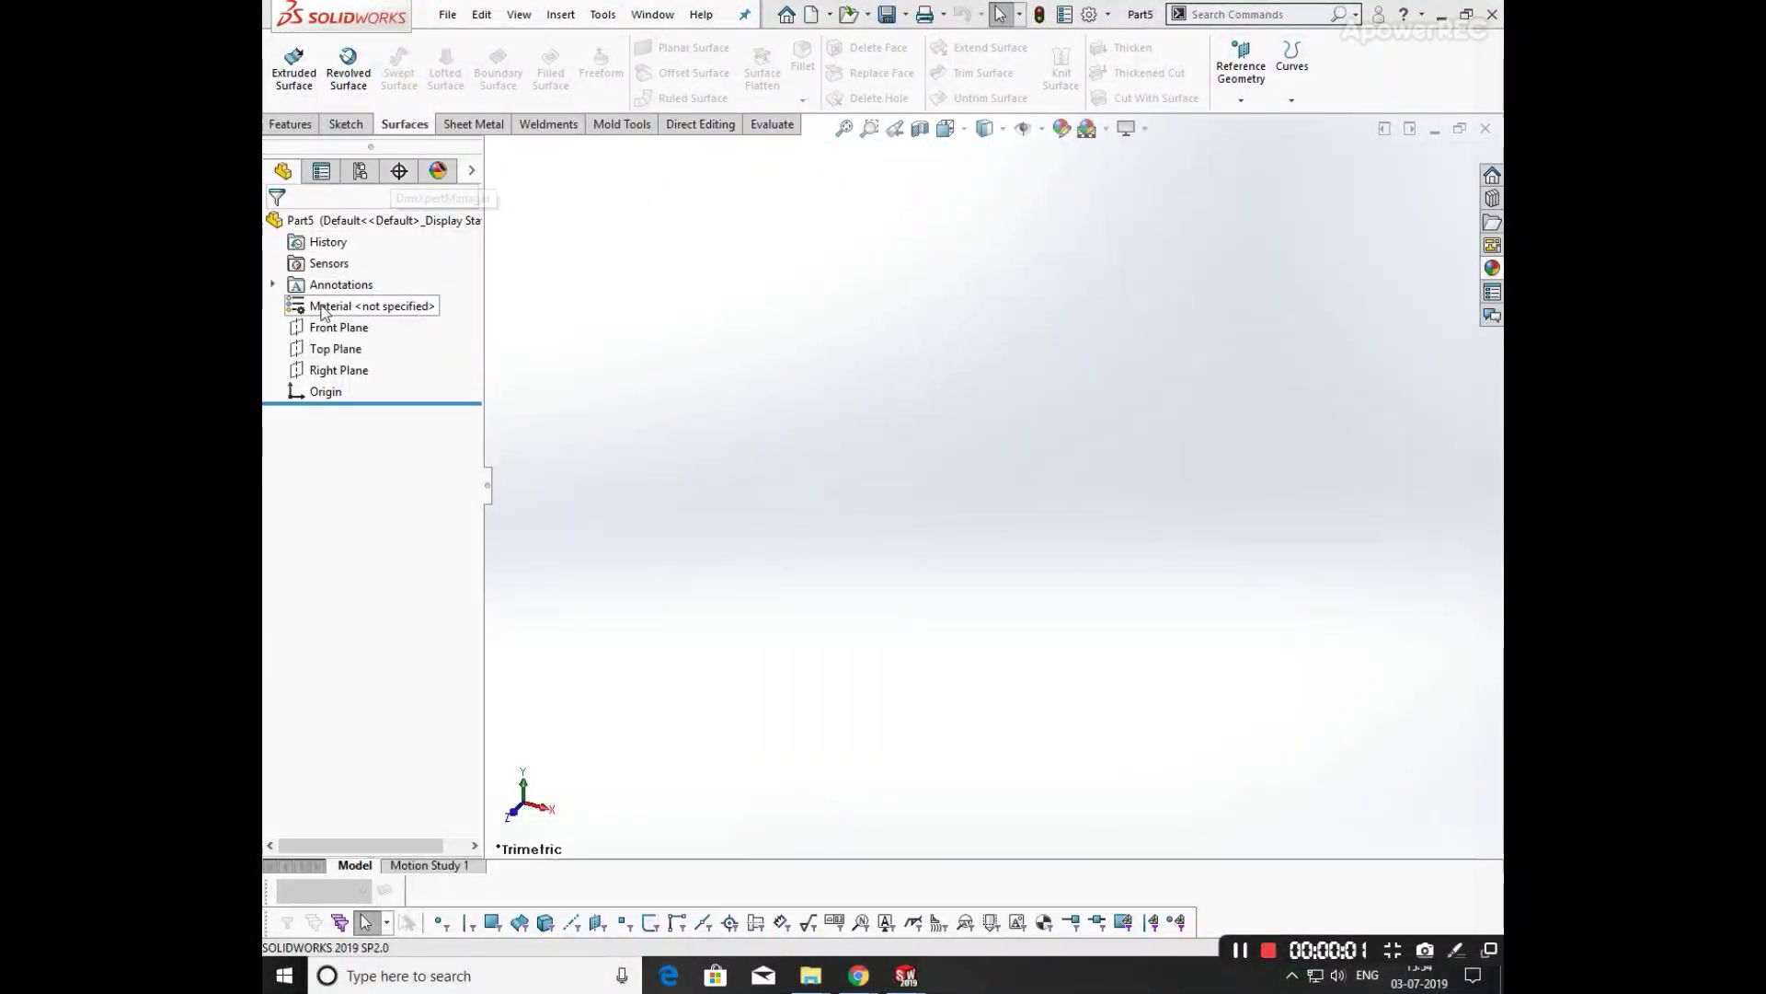
- Start a new 3D sketch in the empty part
click(351, 129)
click(297, 103)
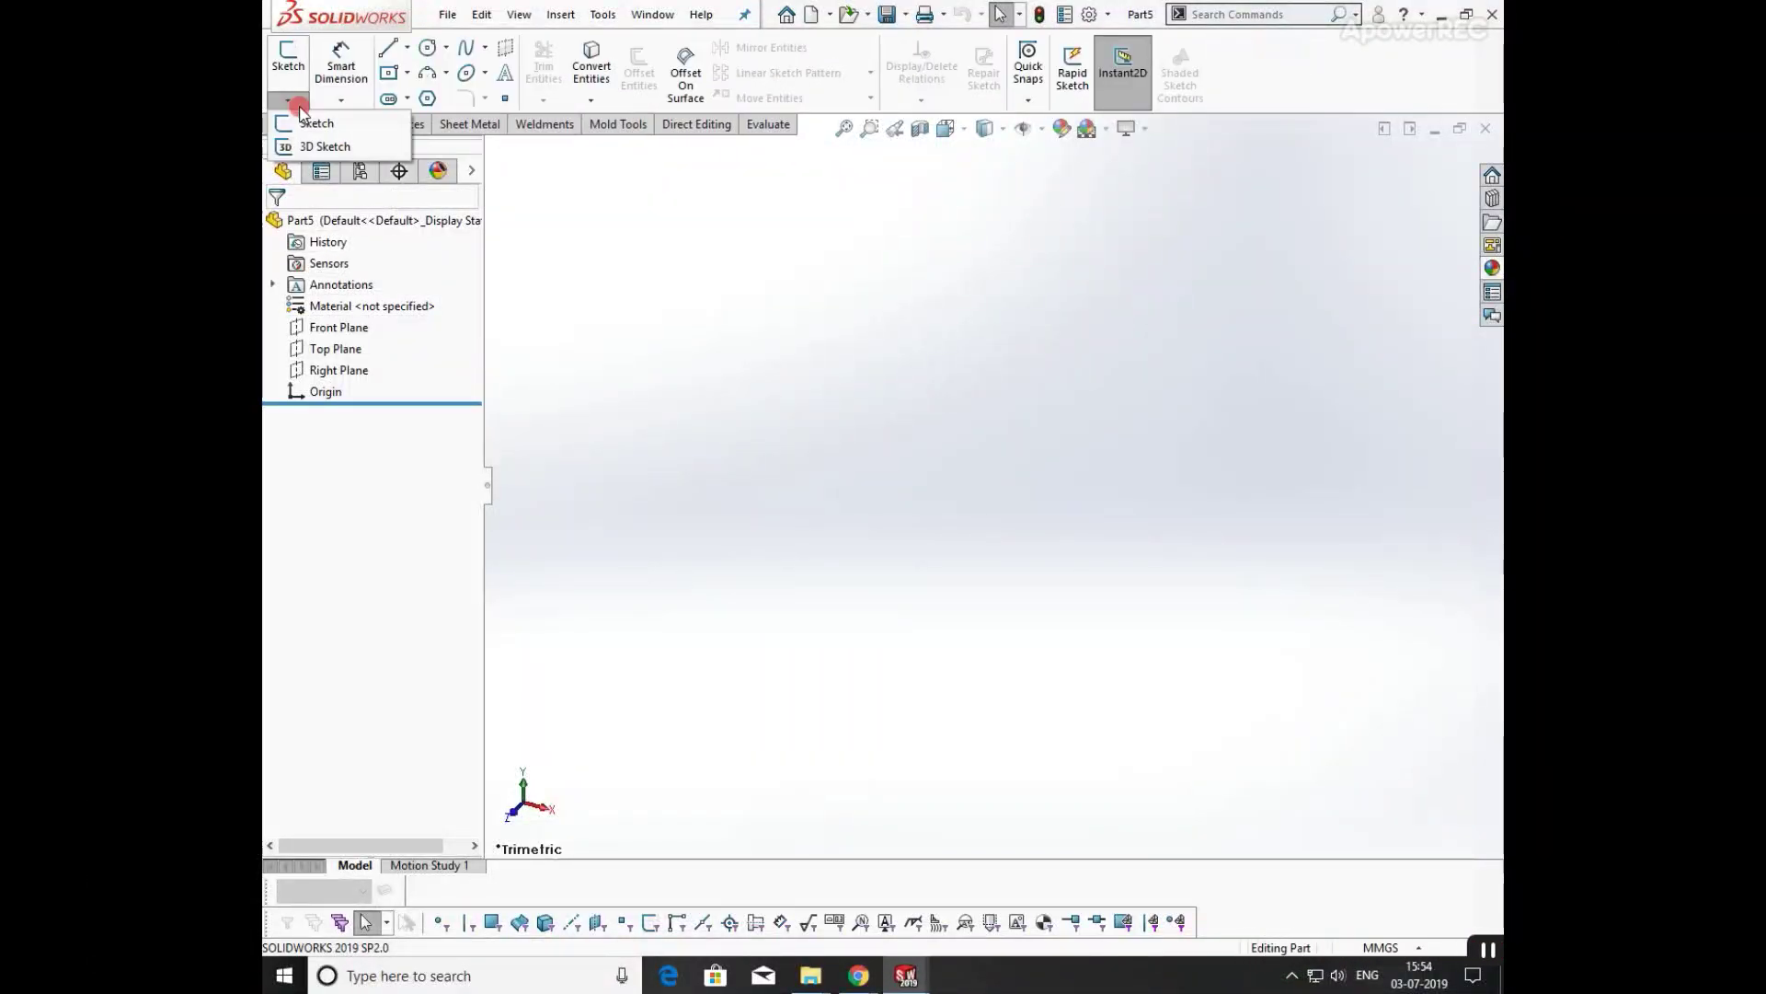
click(322, 147)
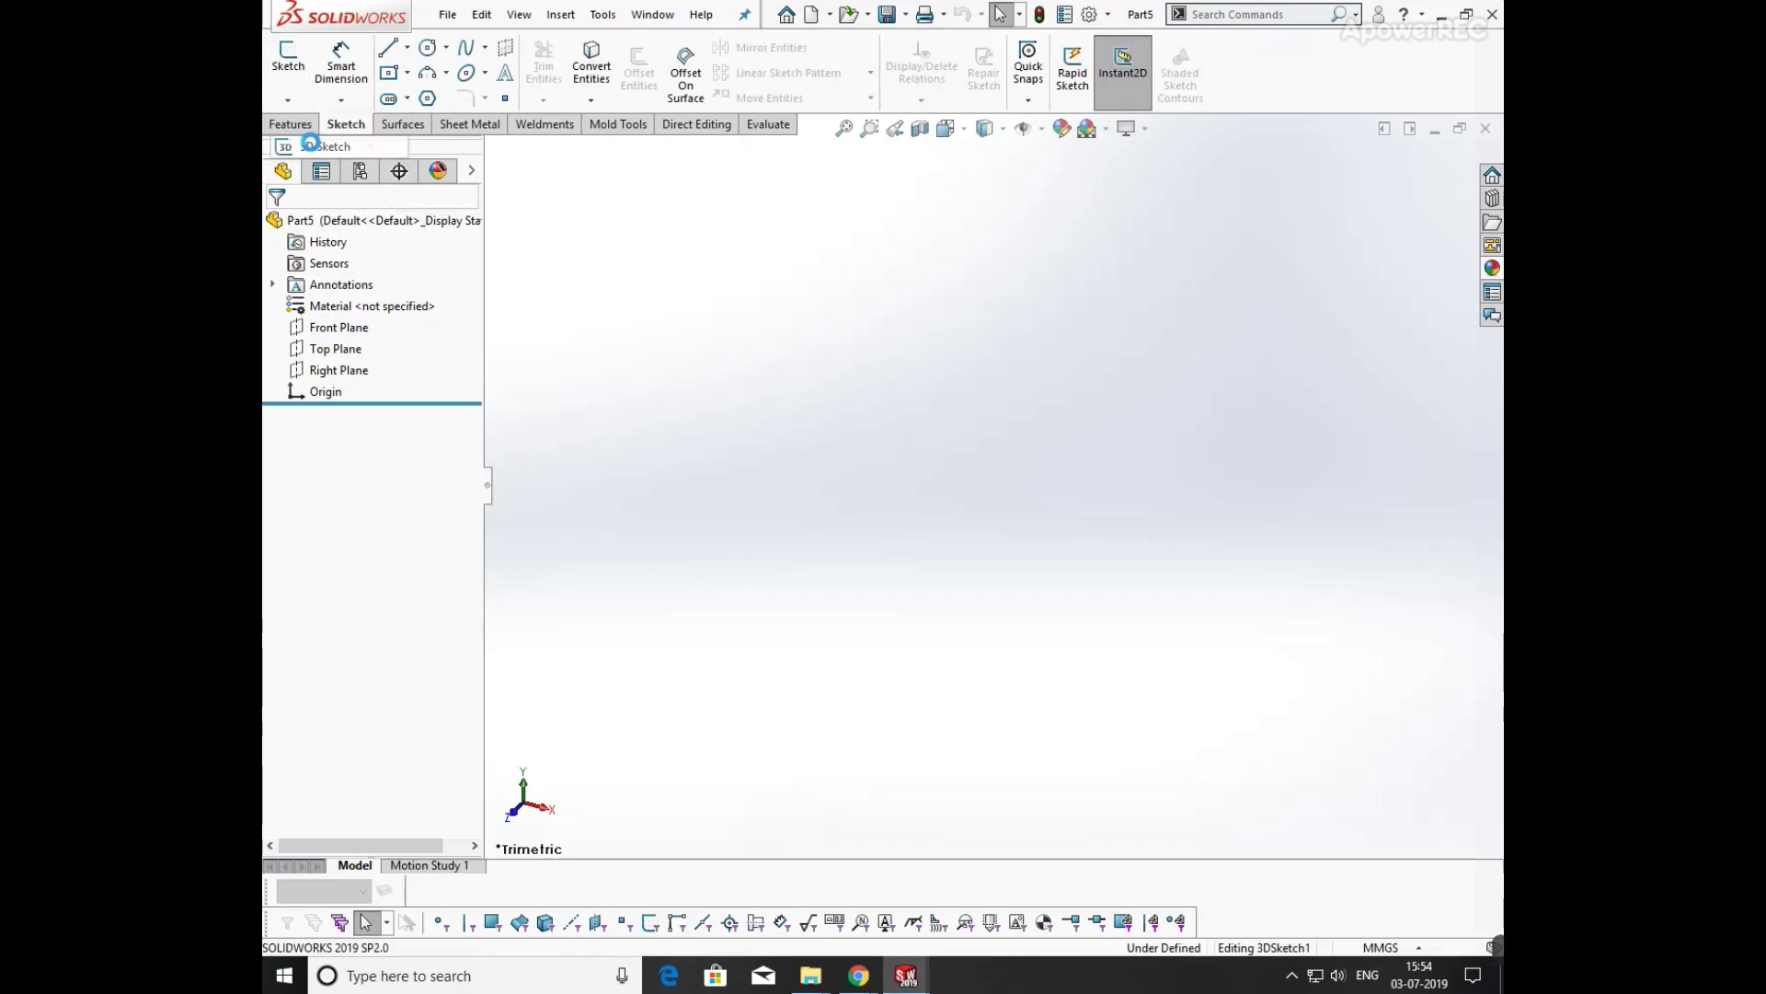
- In the front view, draw three connected lines from the origin forming an open rectangle about 52 mm wide and 62 mm high in the XY plane
click(387, 48)
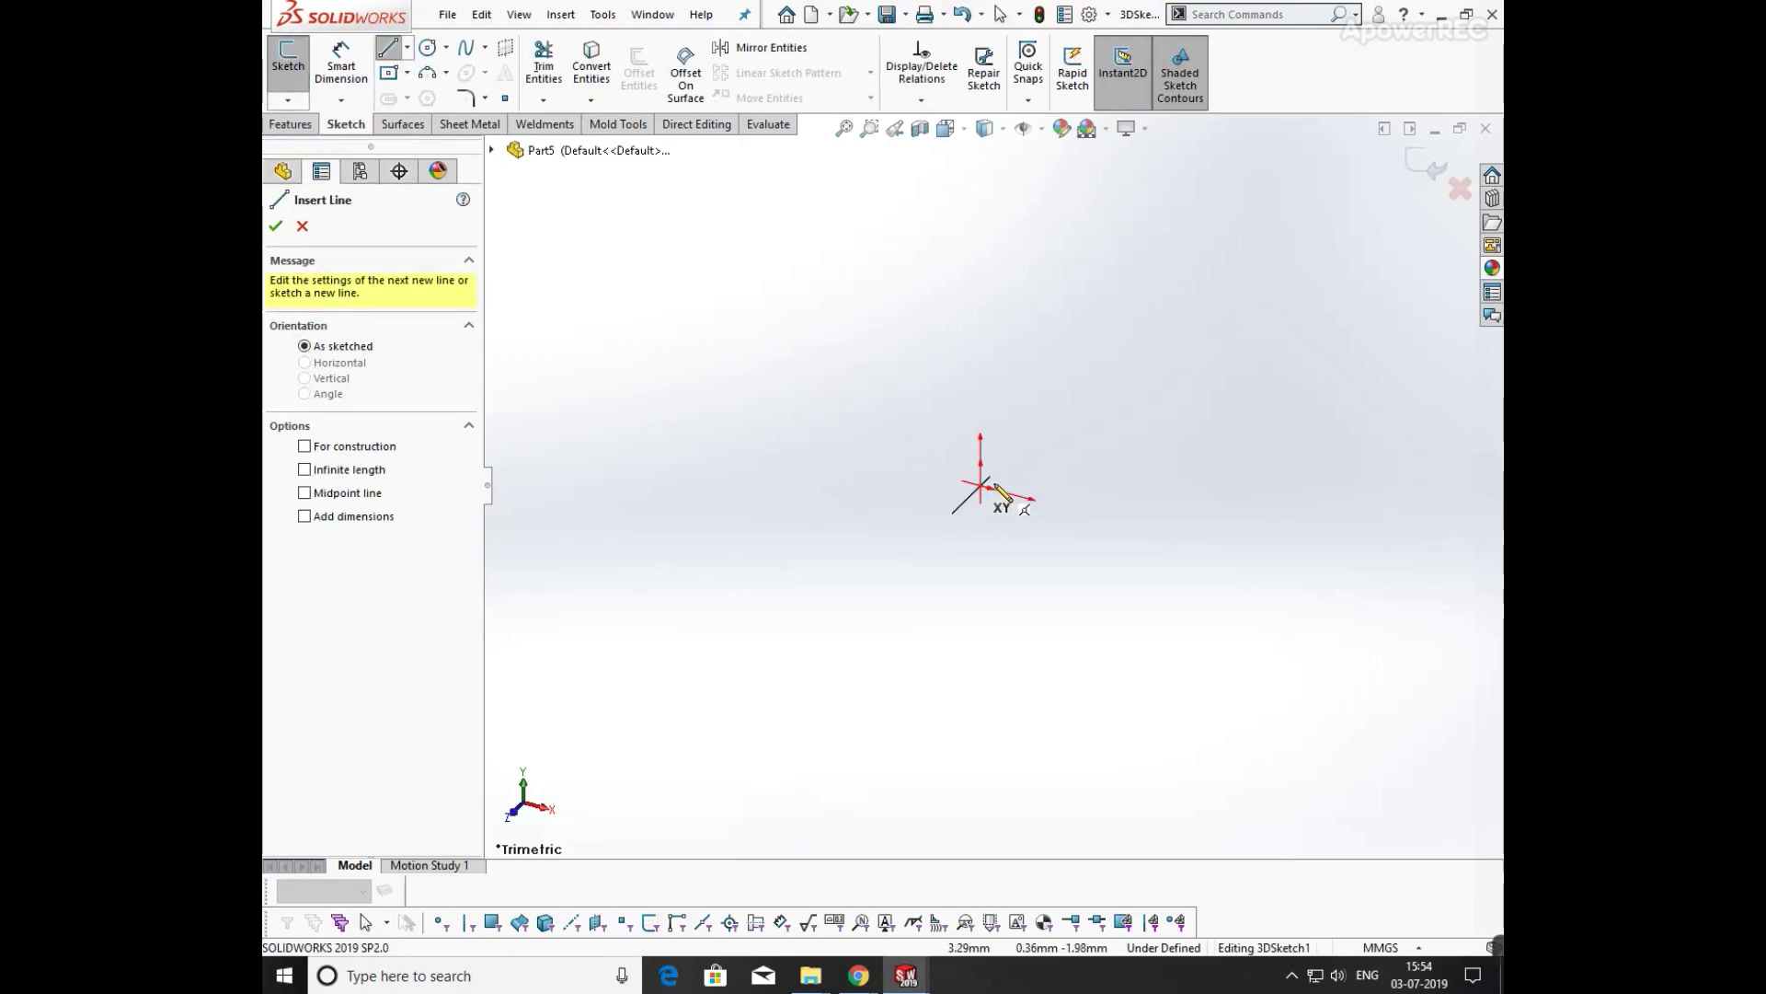
key(space)
click(806, 589)
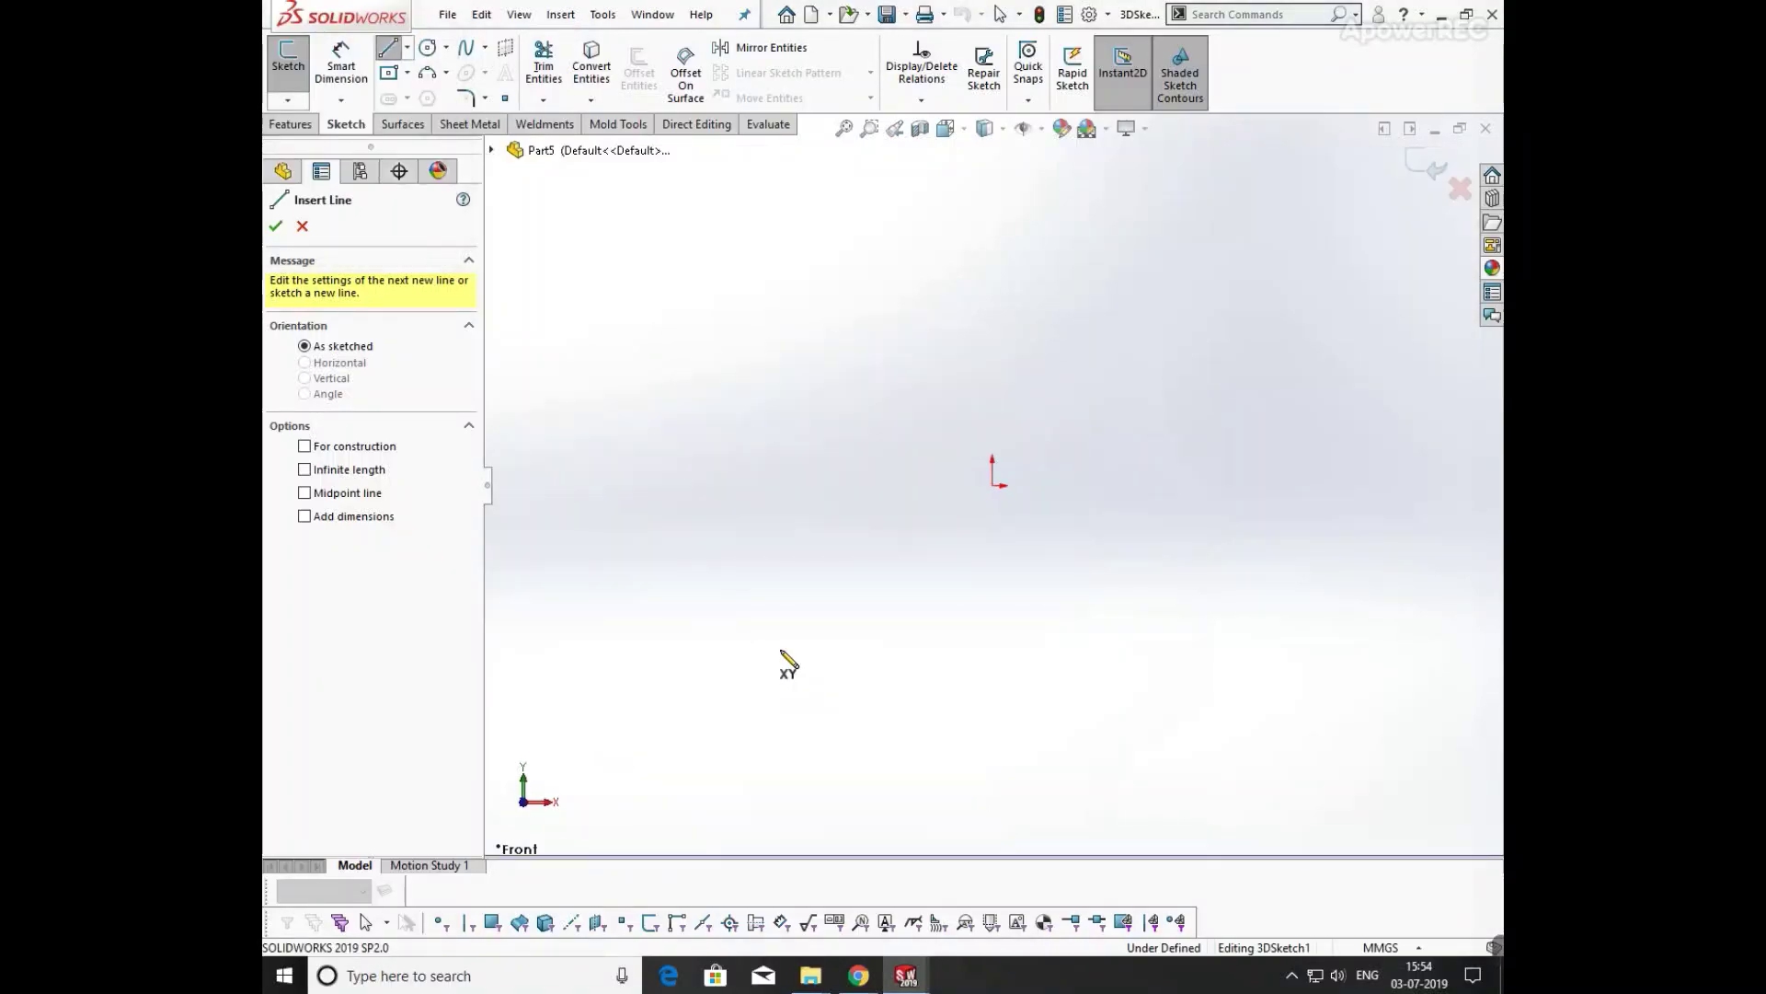
click(992, 485)
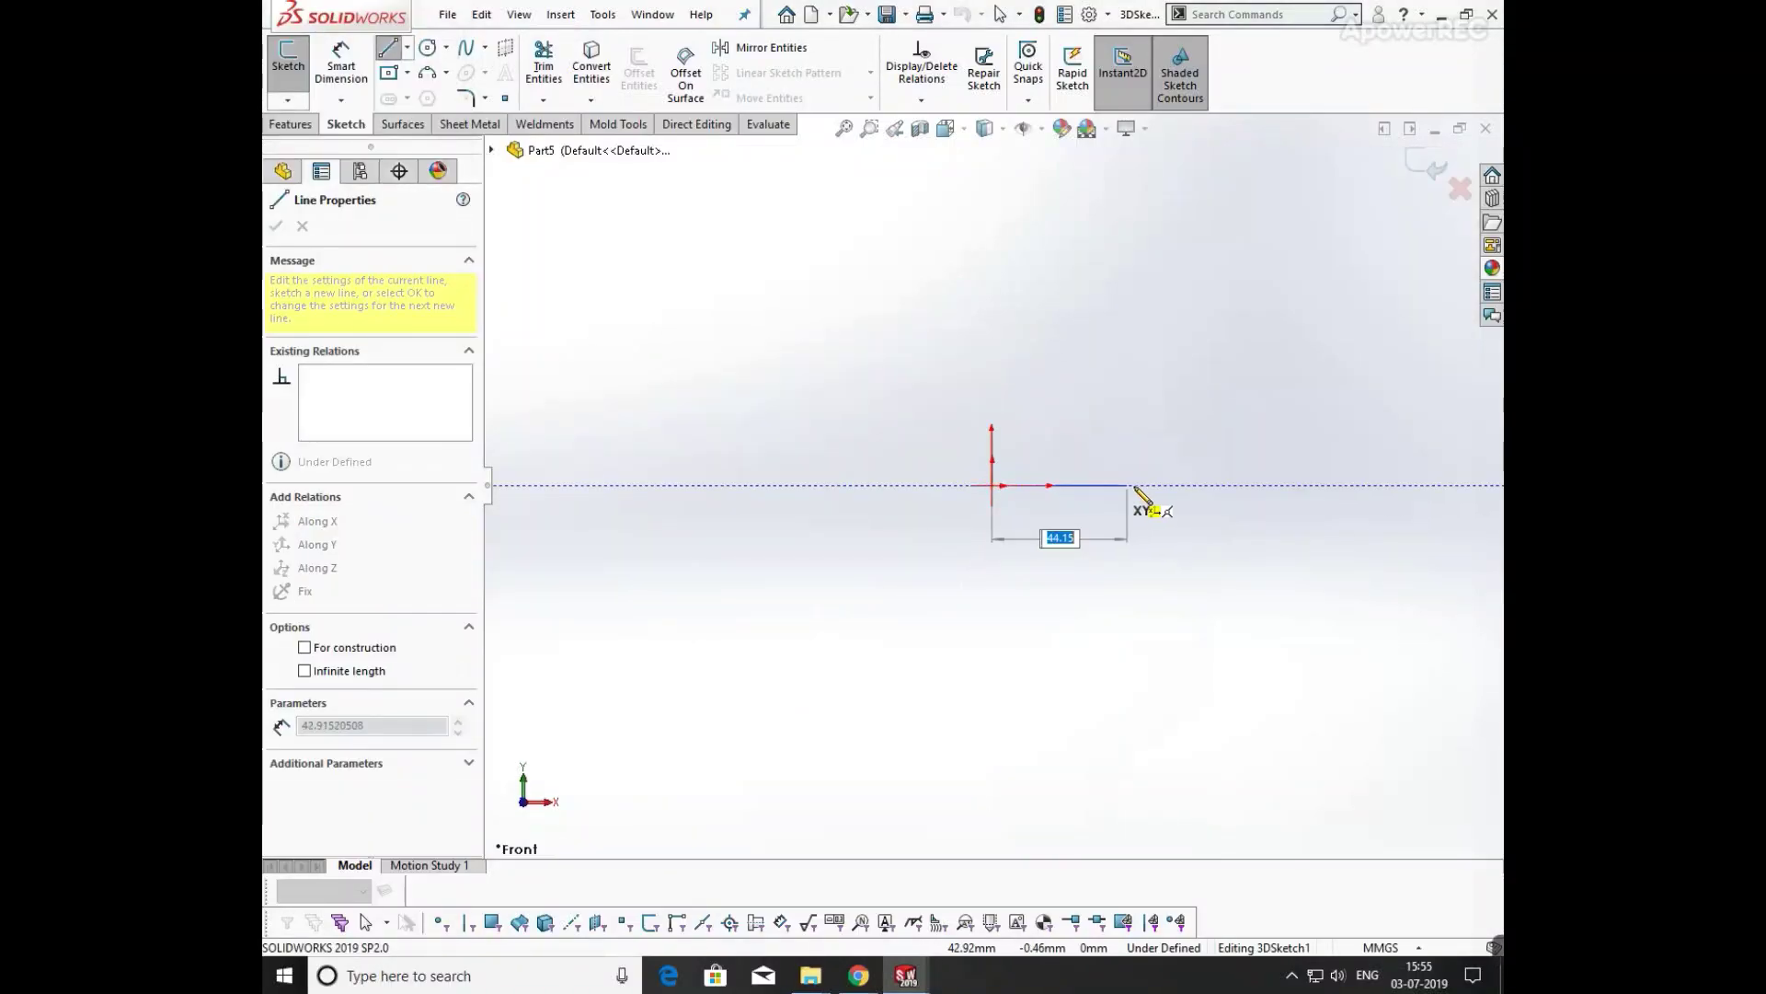
click(1156, 485)
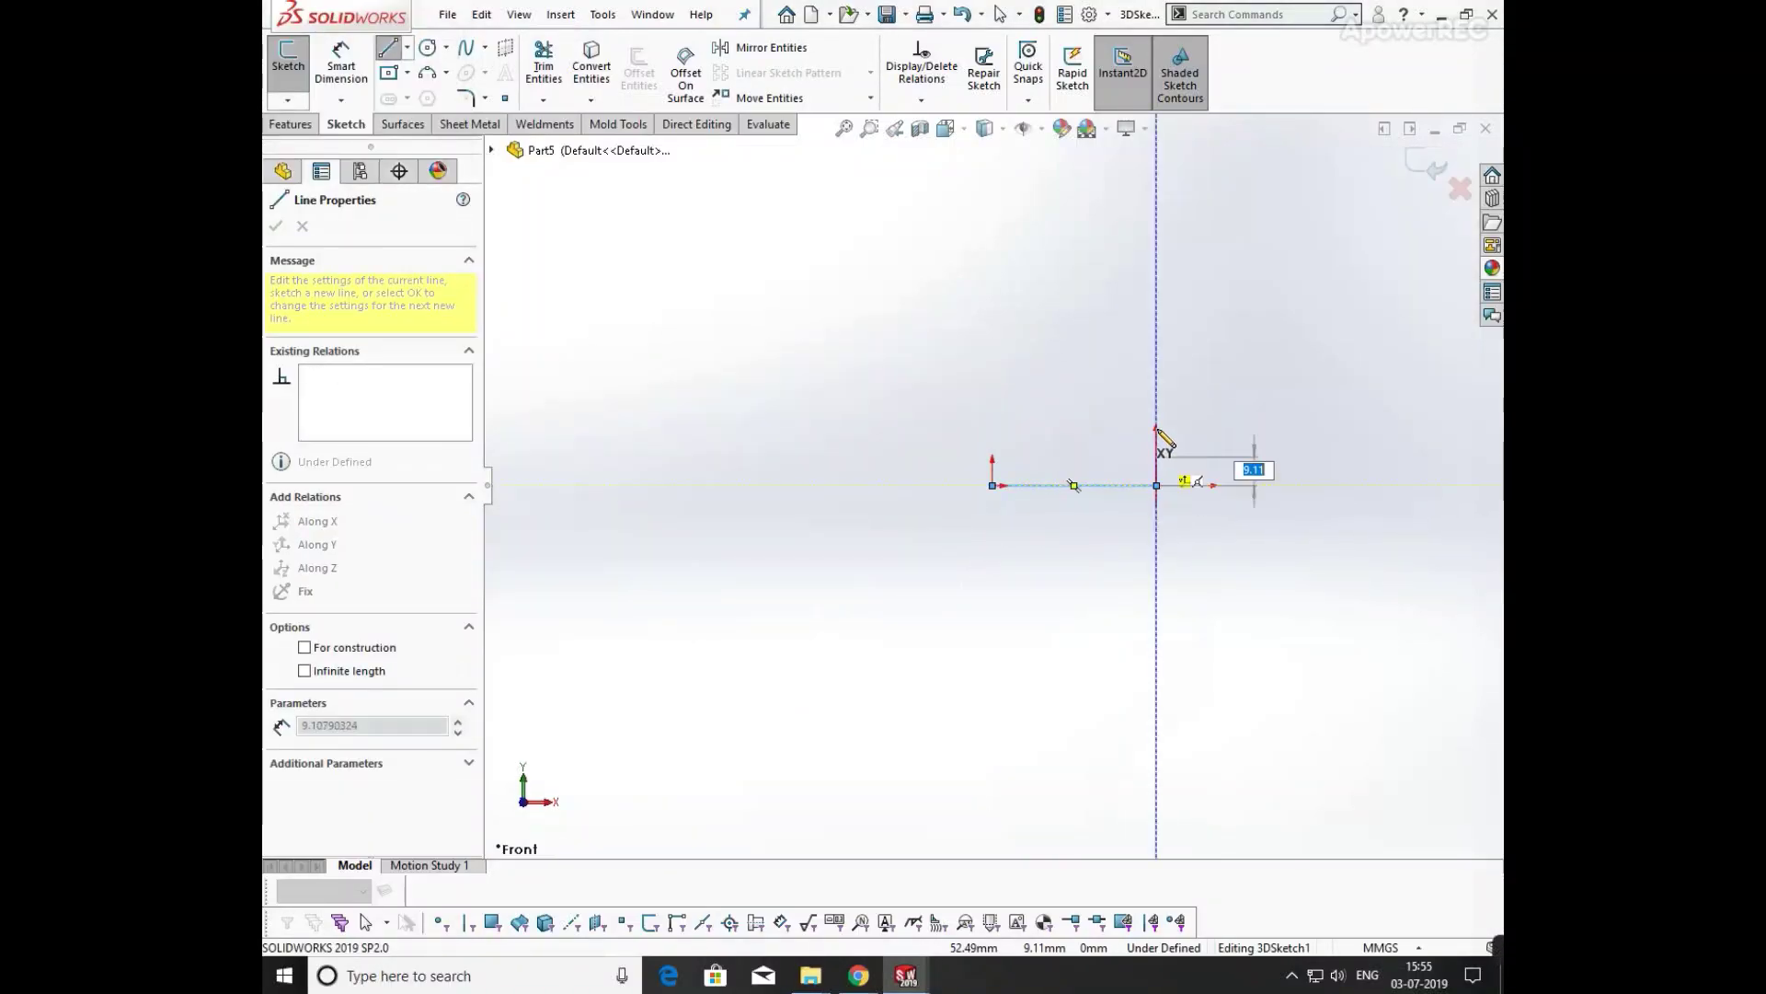
click(1156, 288)
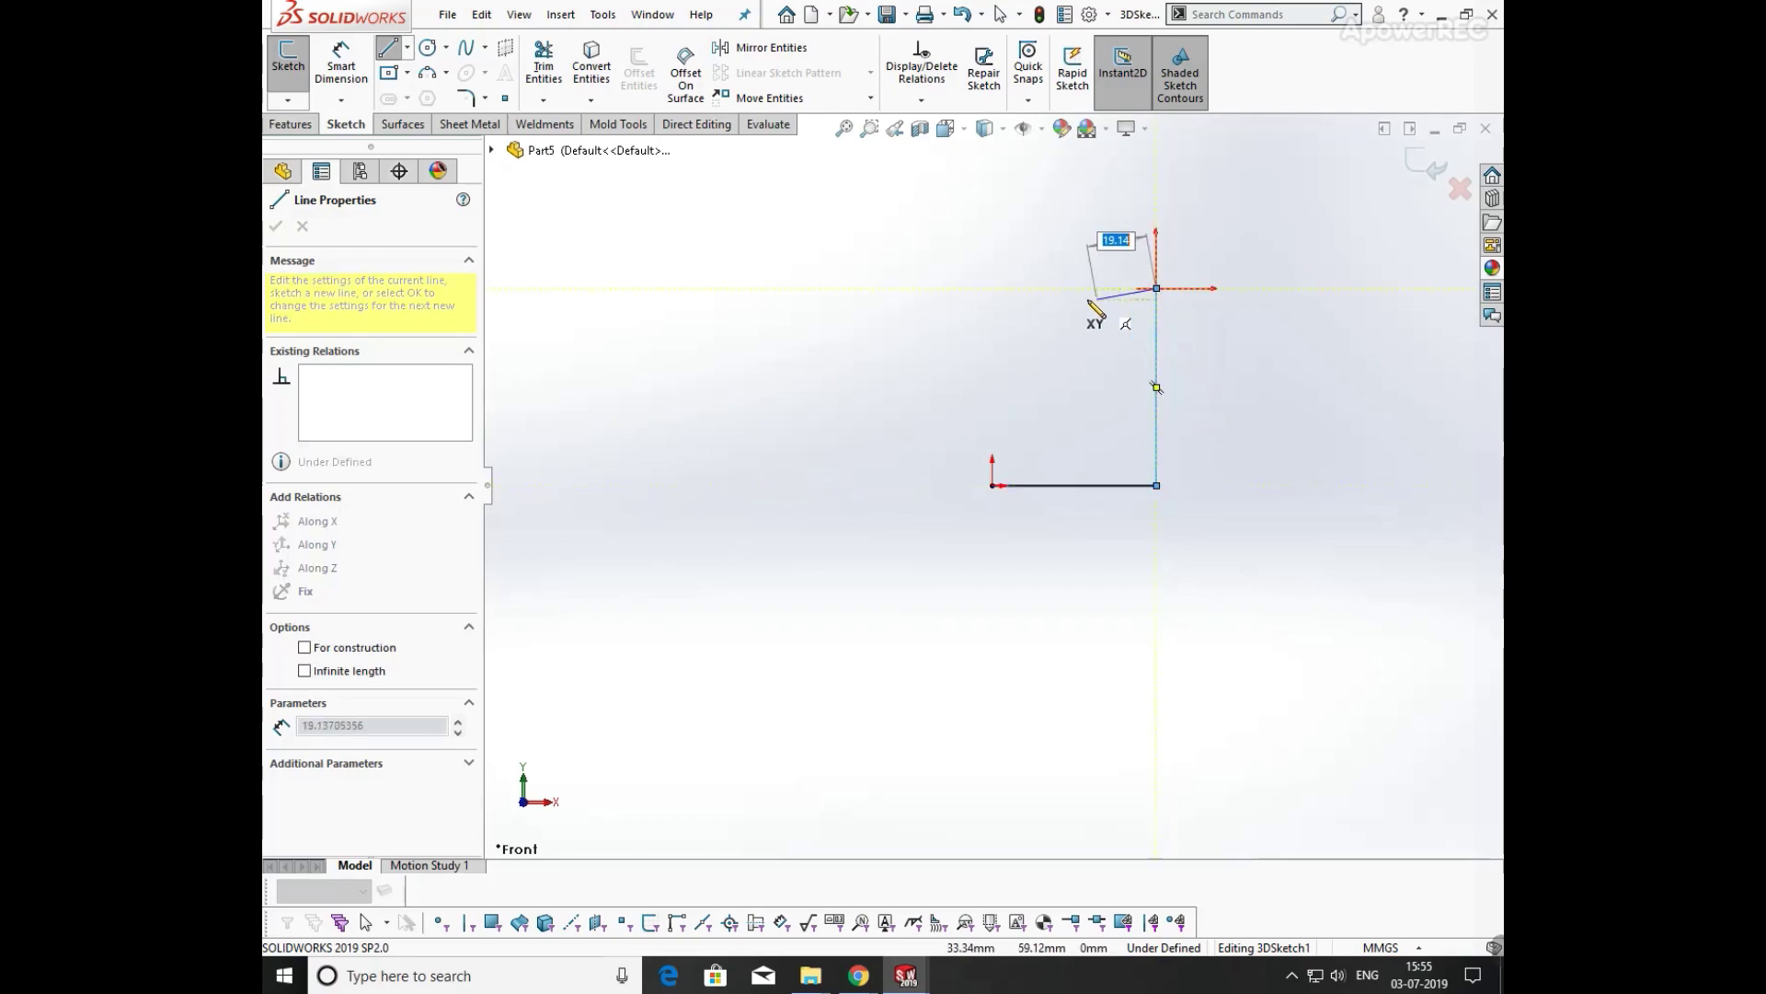
click(986, 288)
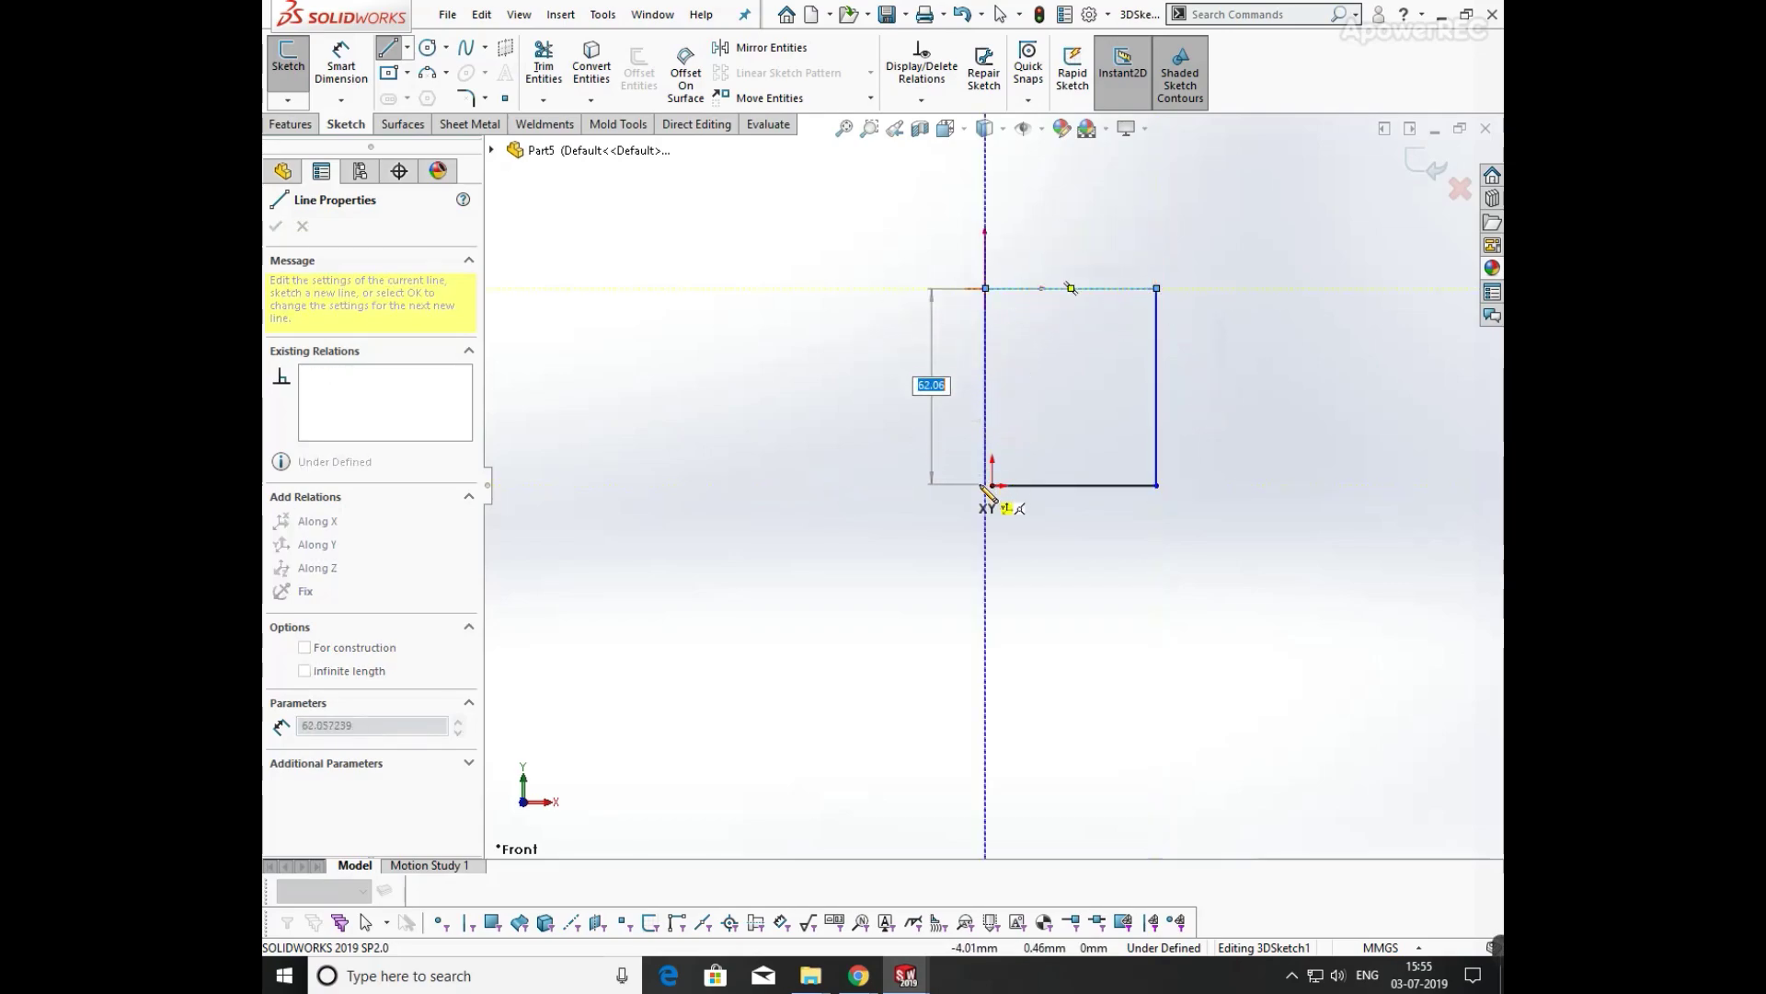
key(Escape)
- Dimension the open rectangle's bottom, right and top lines to 100 mm each
click(340, 64)
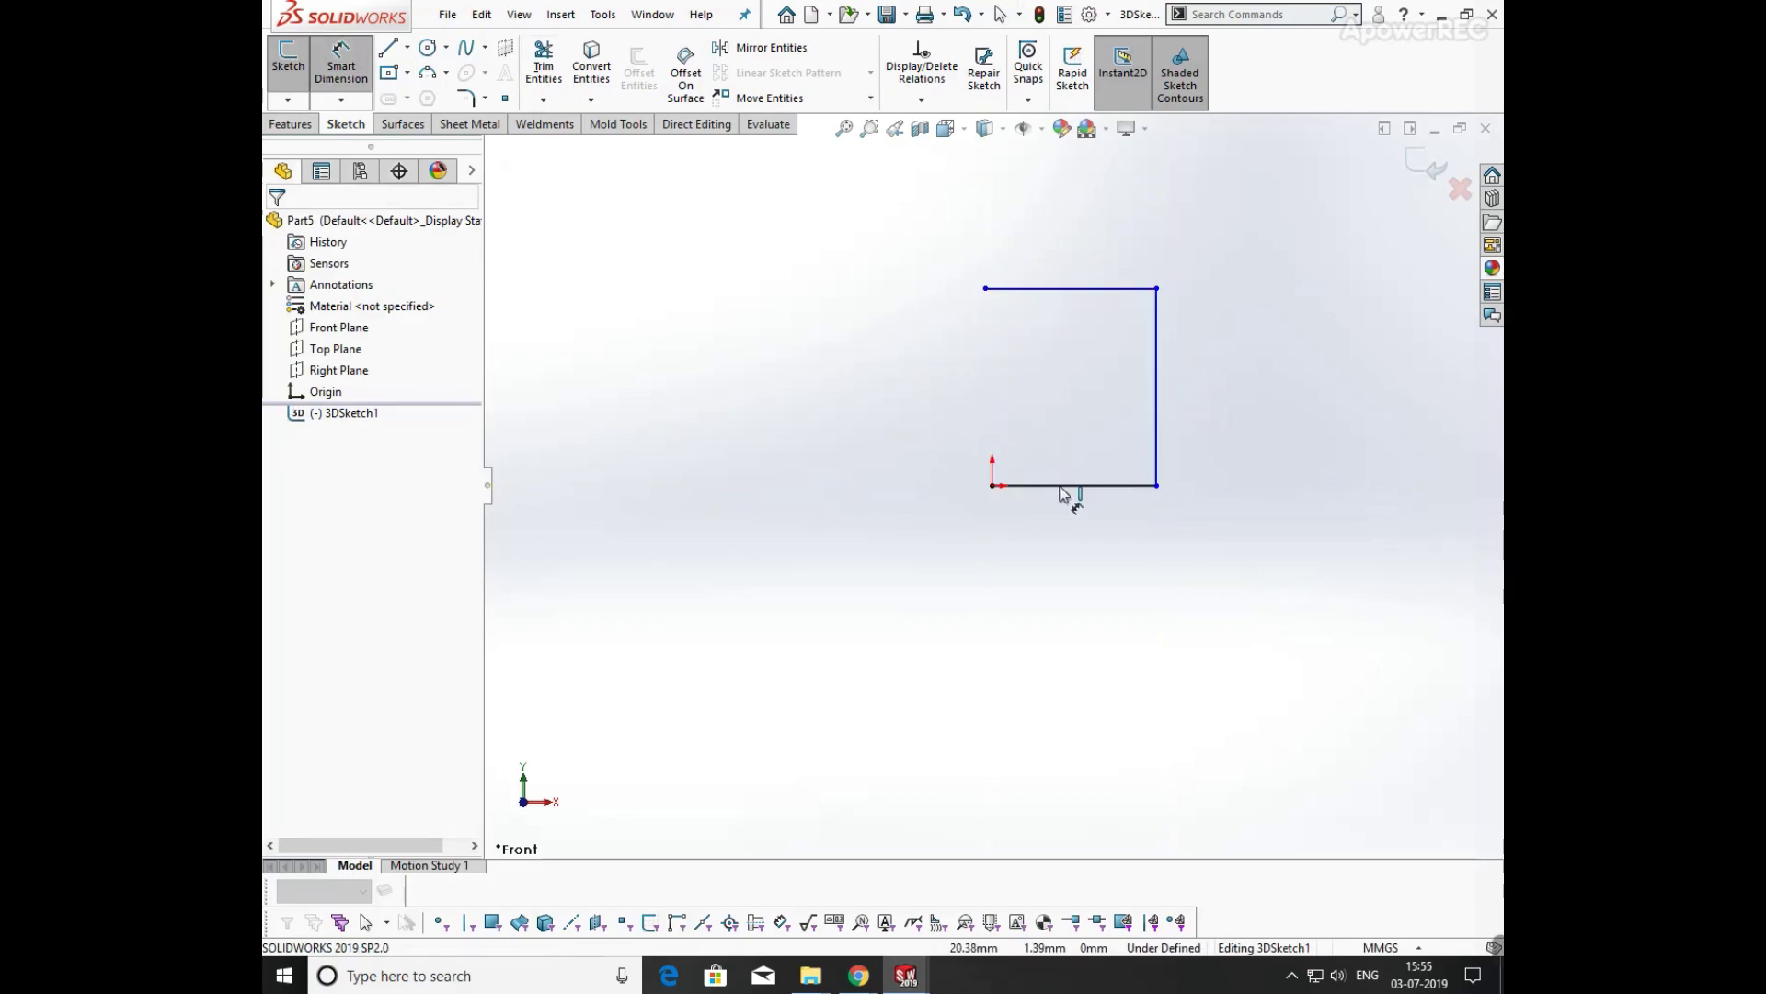
click(1060, 535)
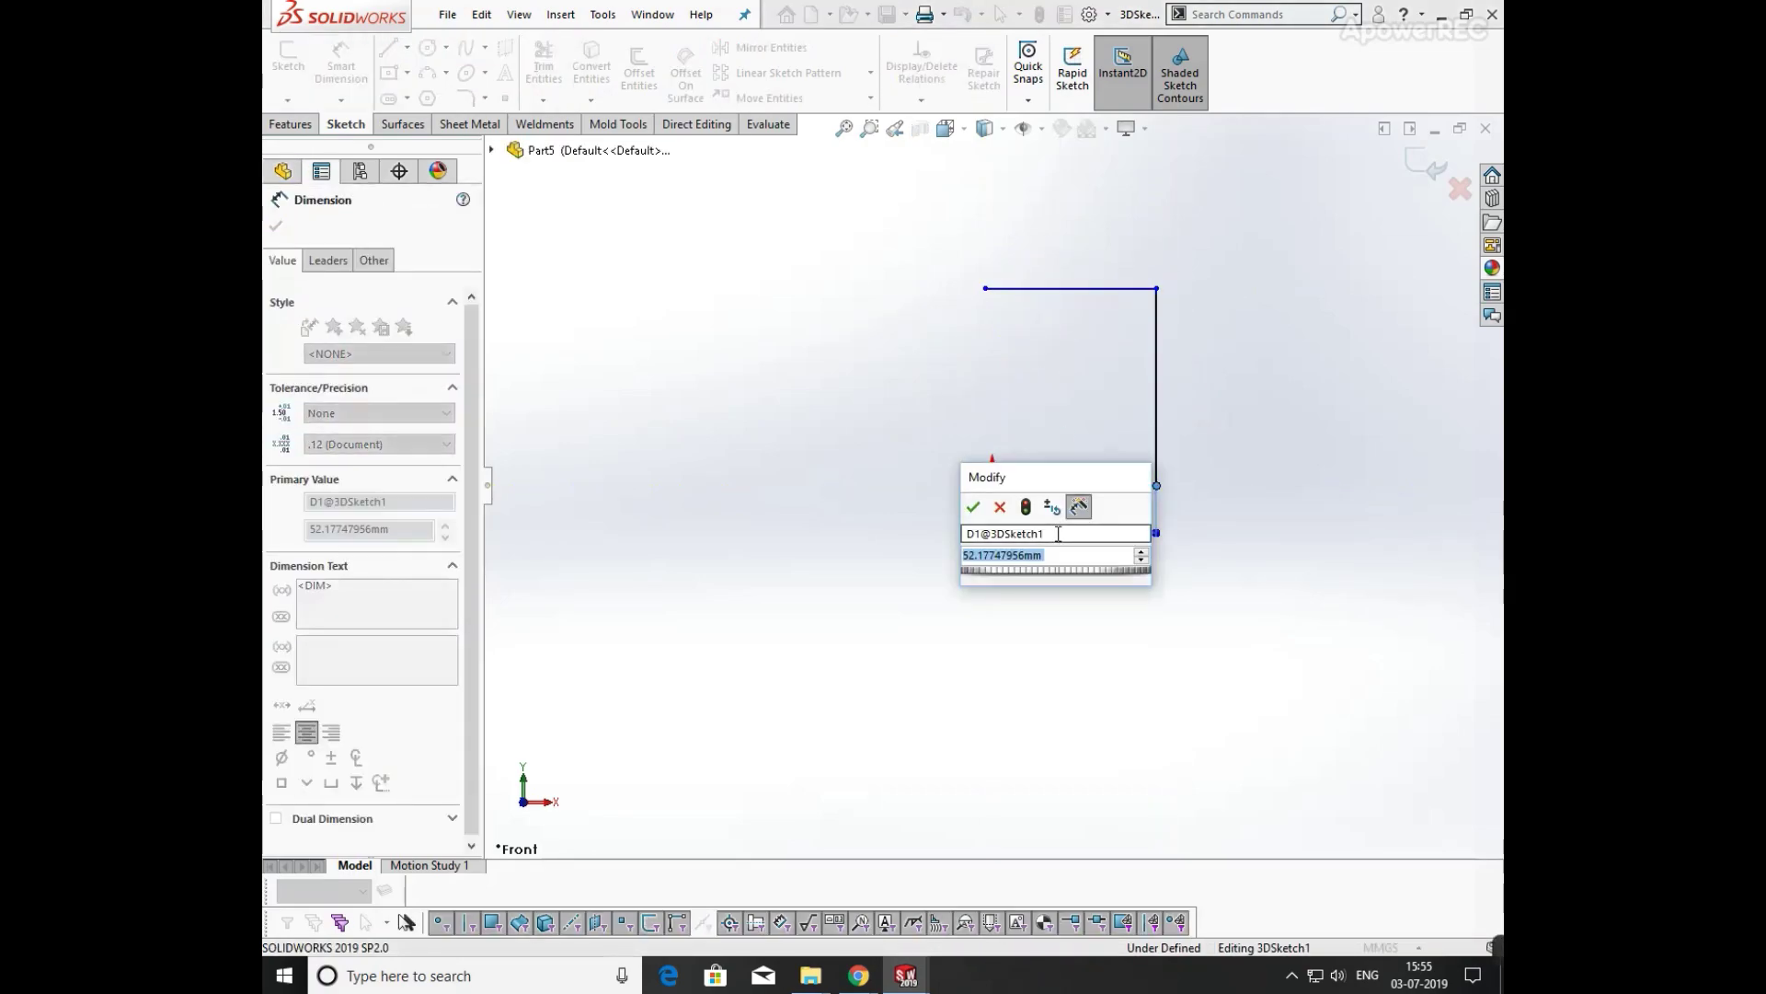
text(100)
key(Return)
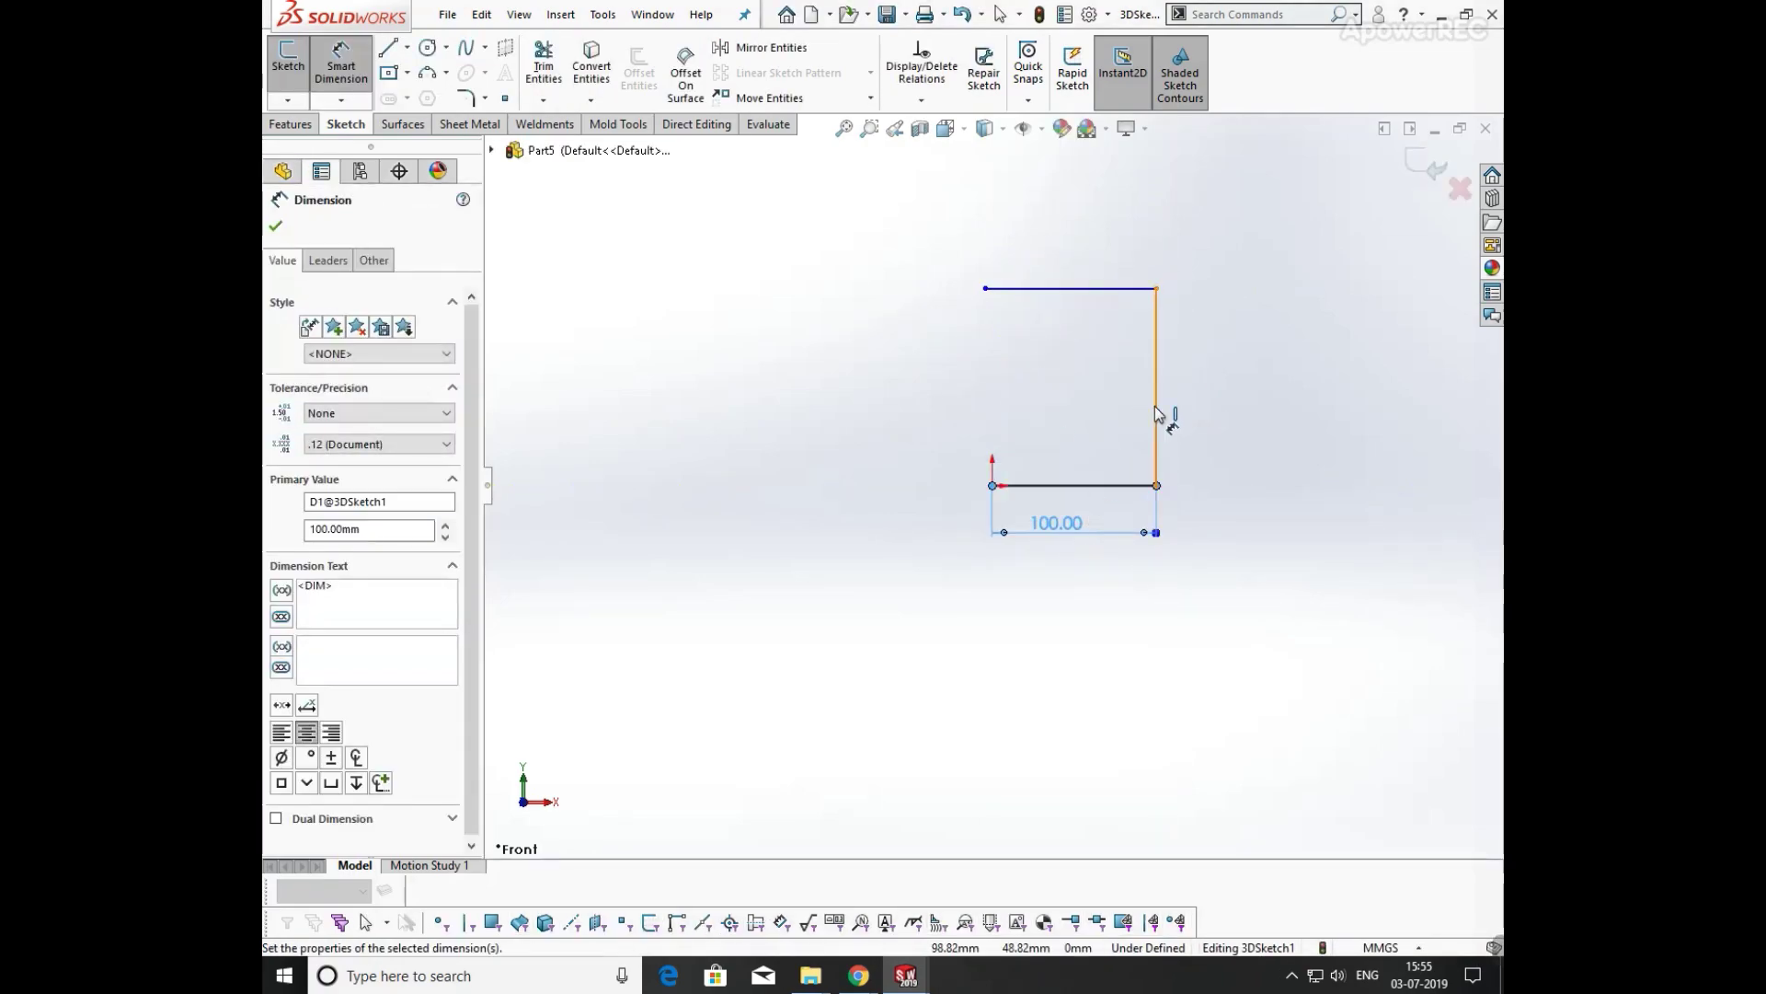
click(1157, 396)
click(1227, 392)
text(100)
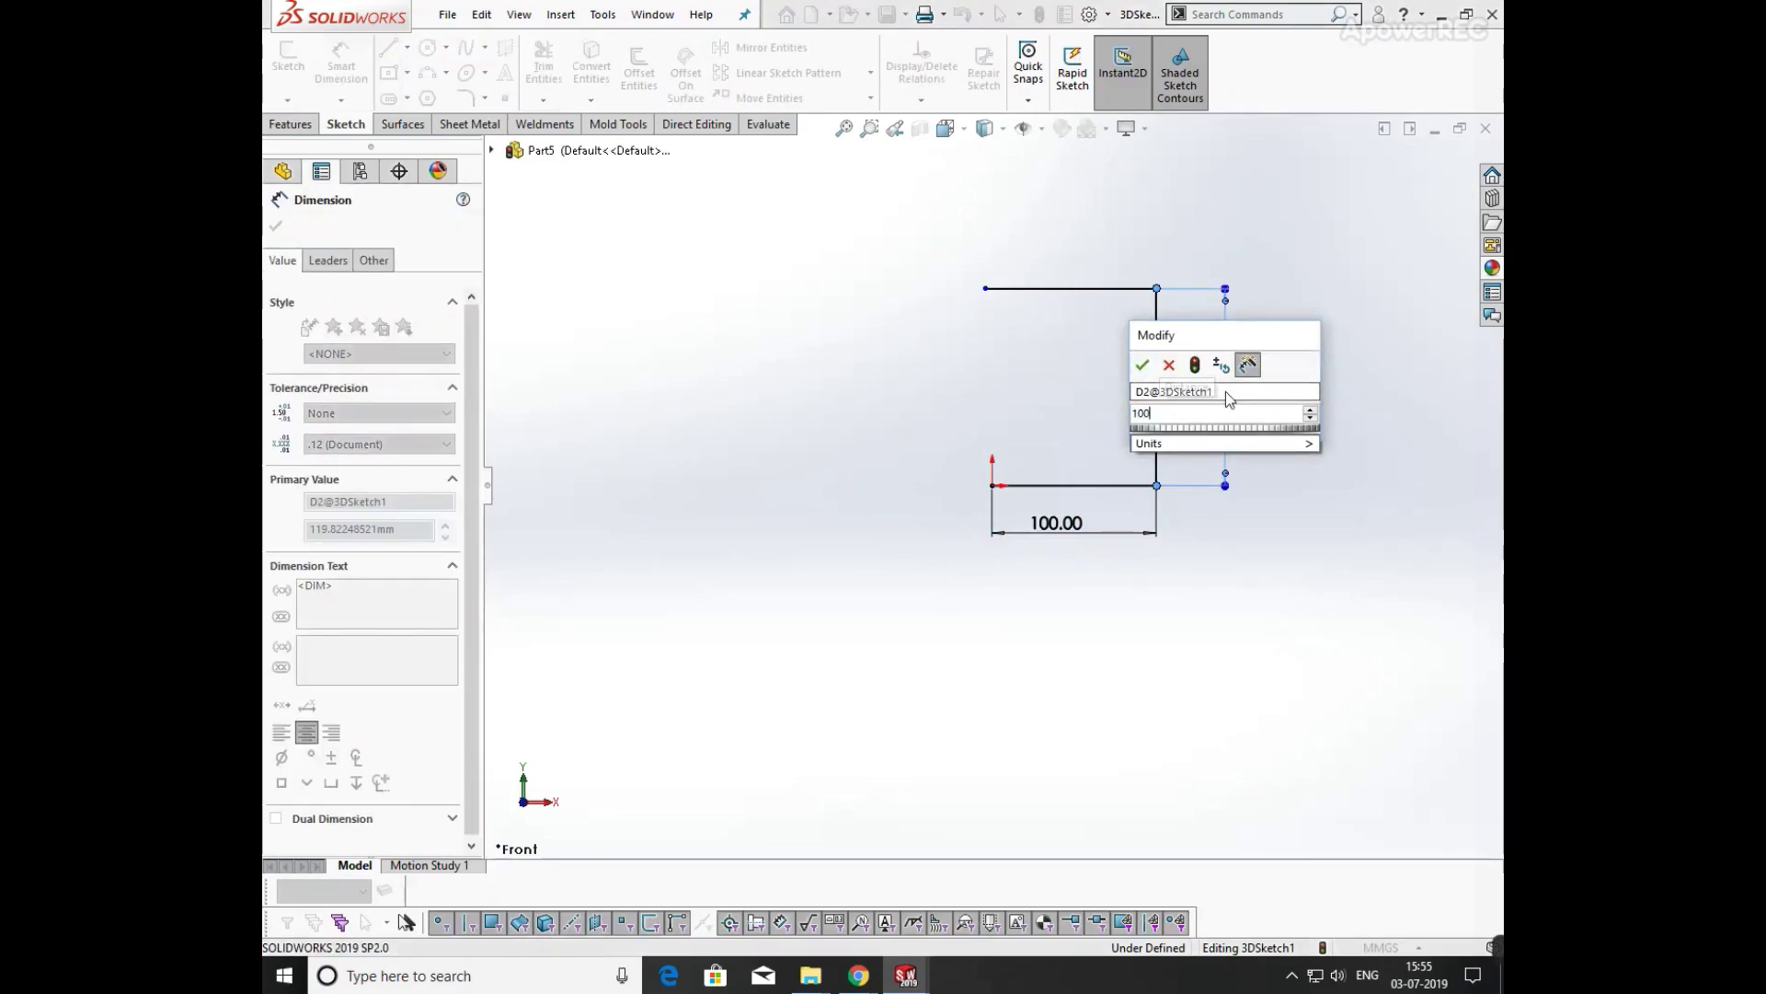
key(Return)
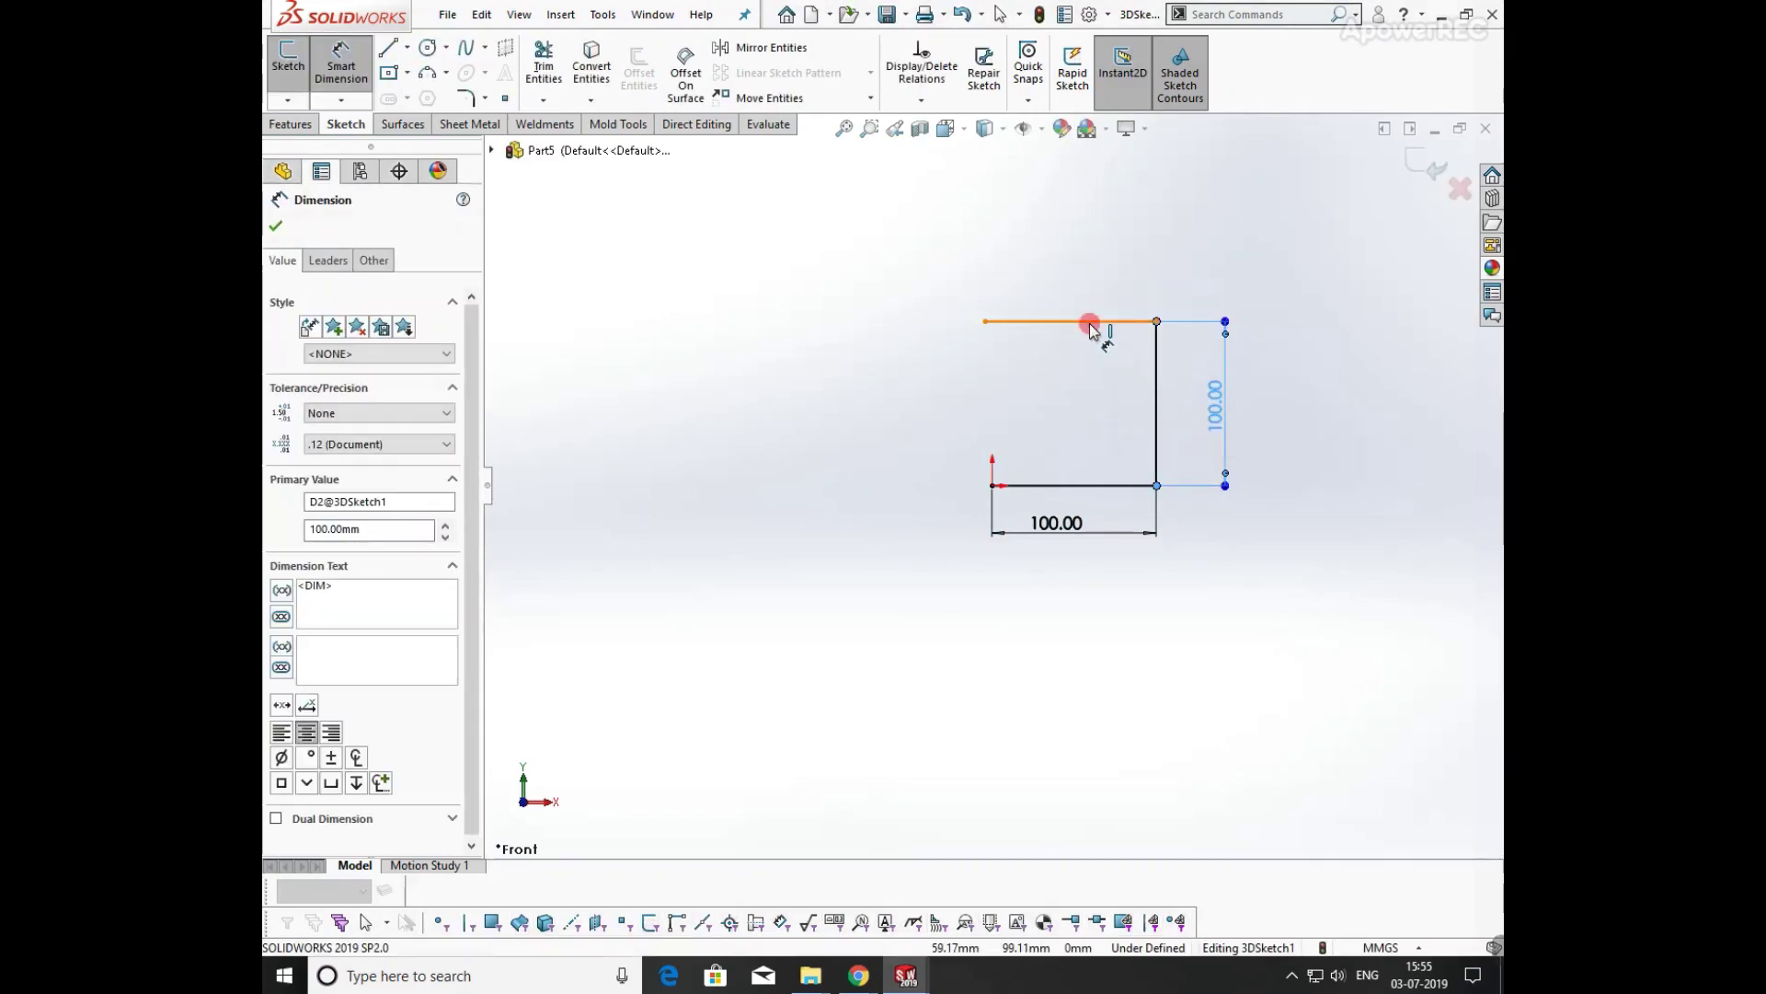
click(1090, 327)
click(1108, 276)
text(100)
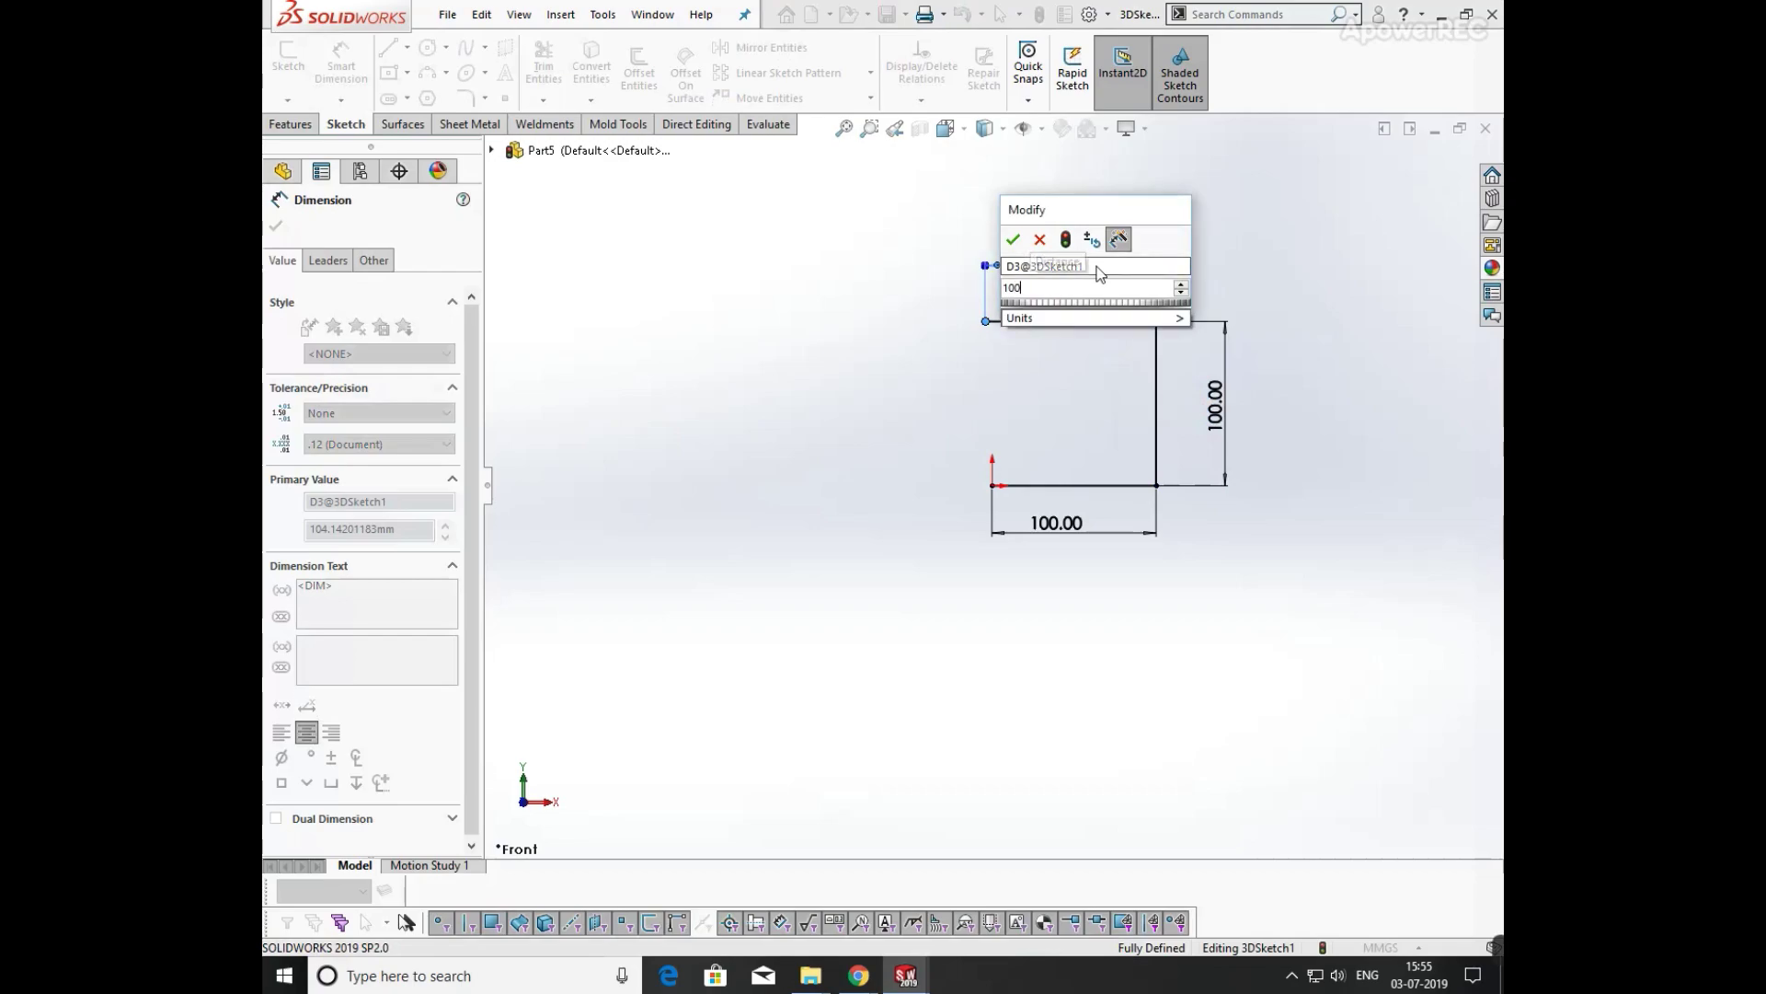
key(Return)
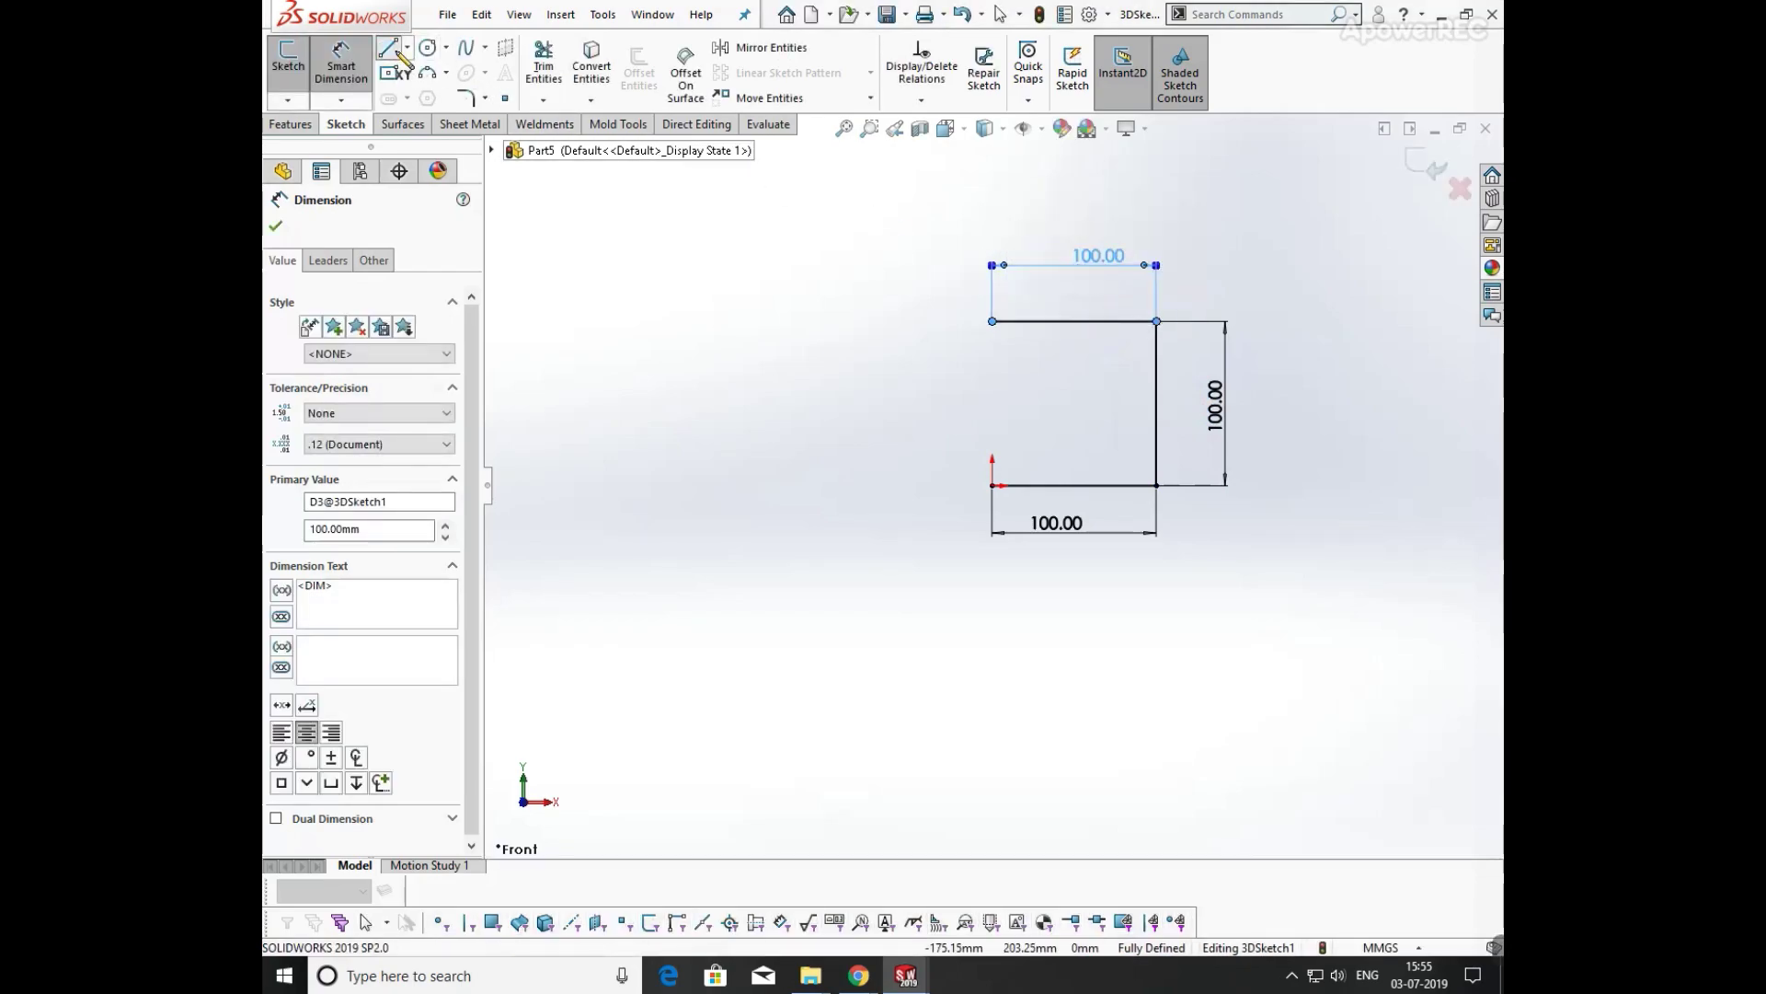
- Close the square with a vertical line from the top line's open end to the origin
click(397, 54)
click(993, 322)
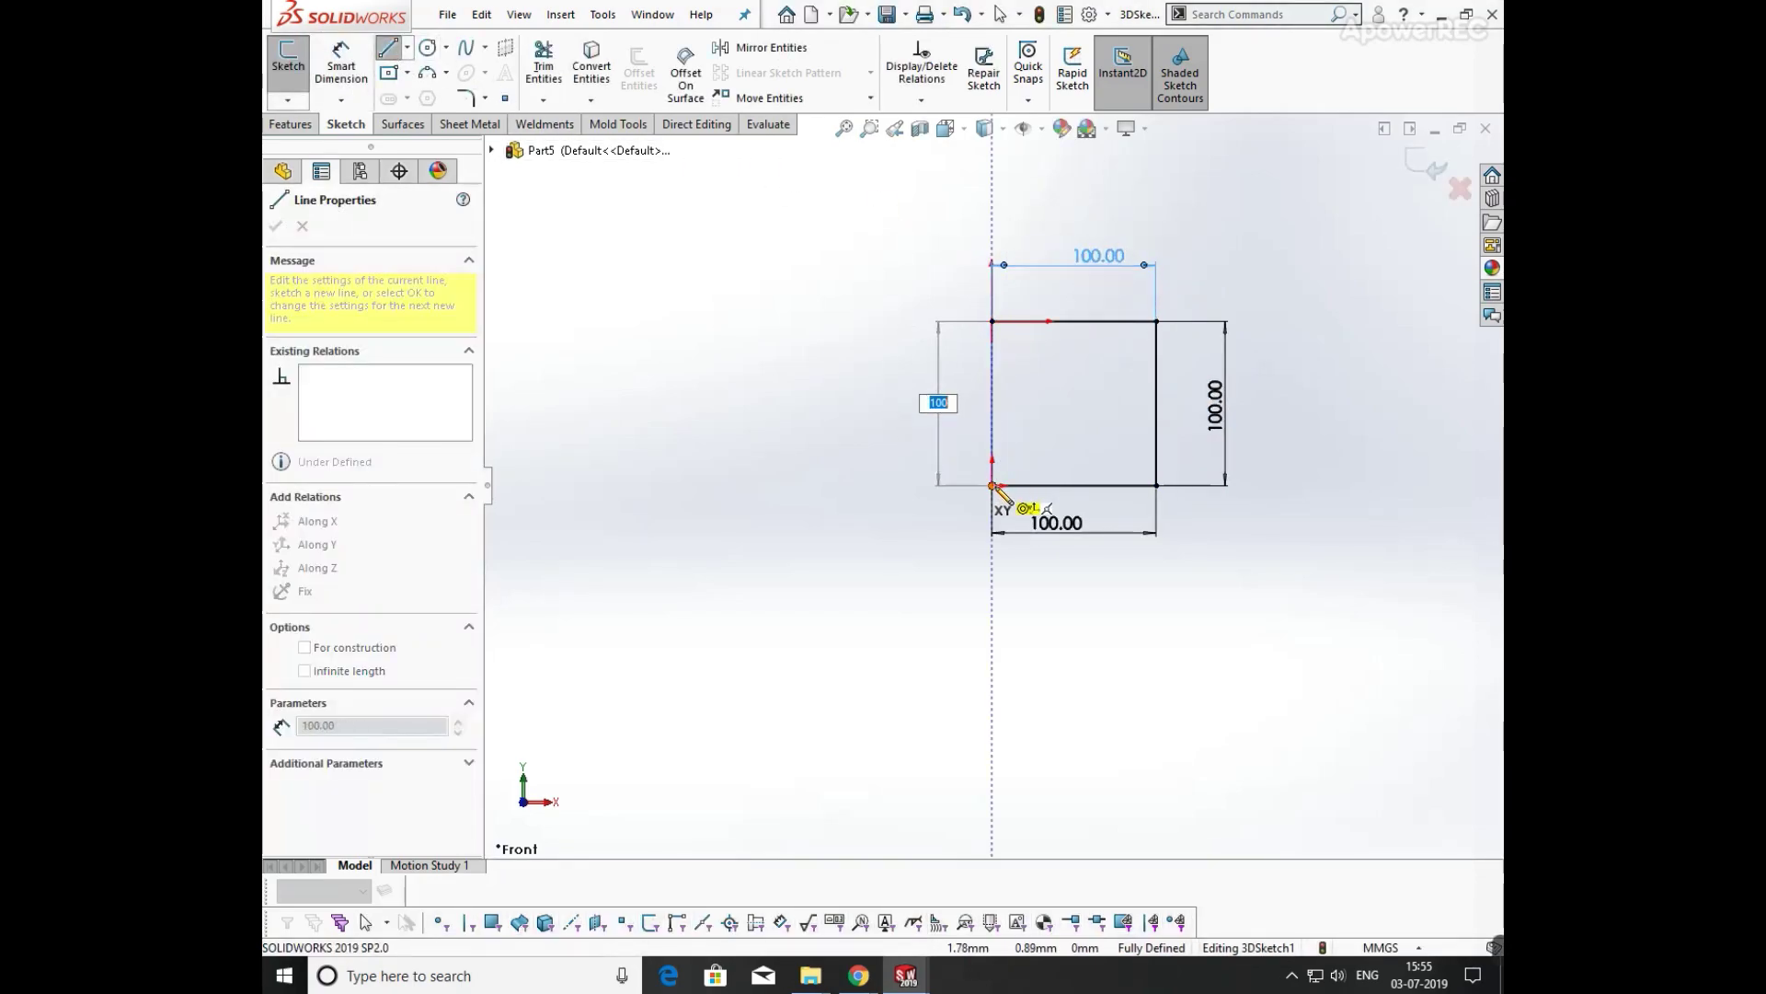
click(1003, 492)
click(1023, 495)
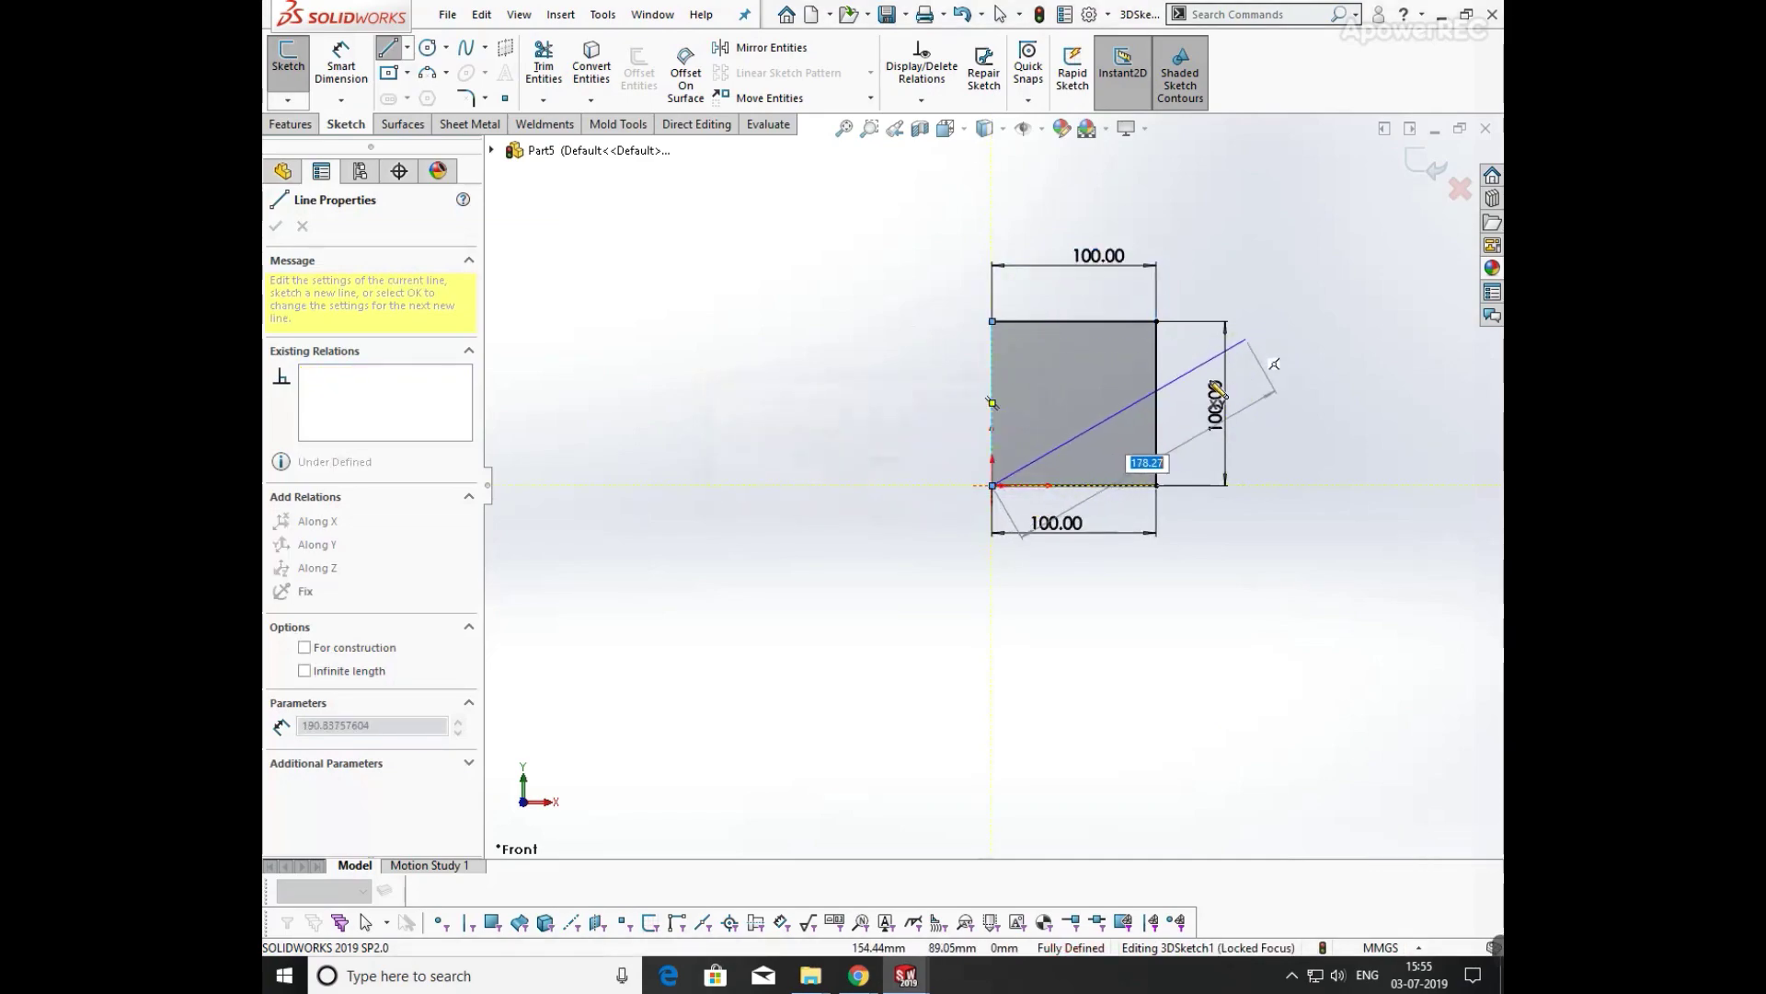
right_click(1188, 402)
click(1200, 414)
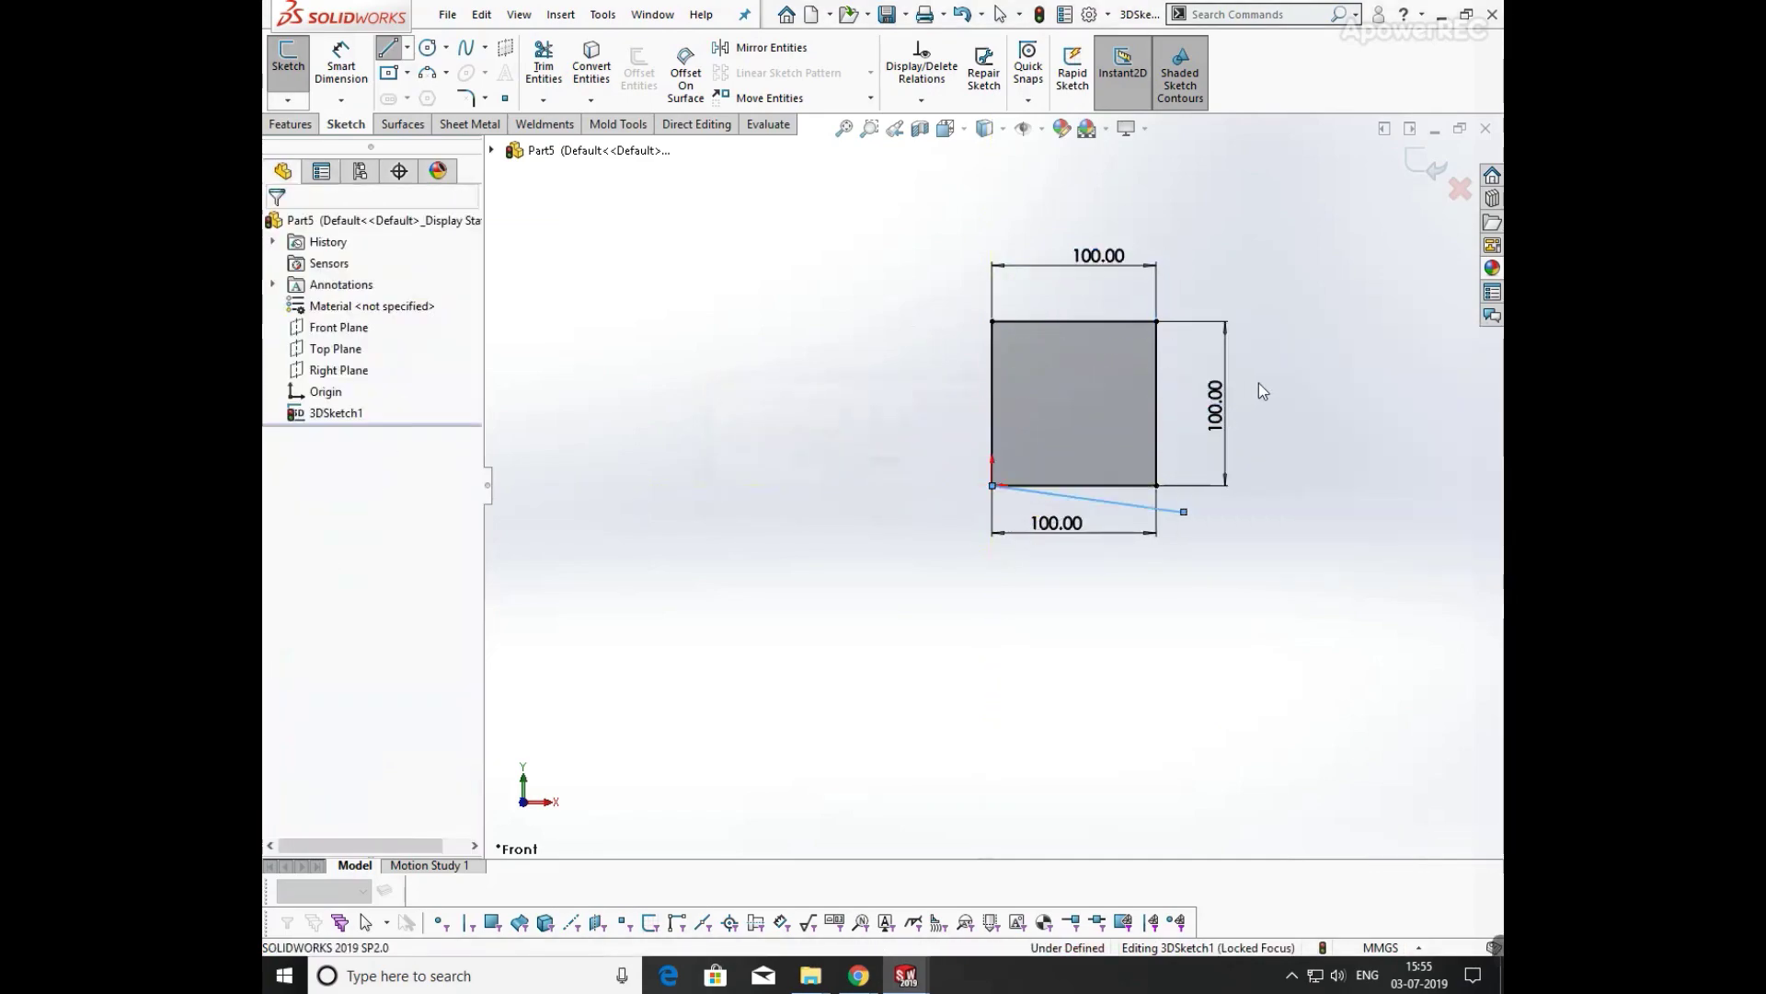
click(1097, 509)
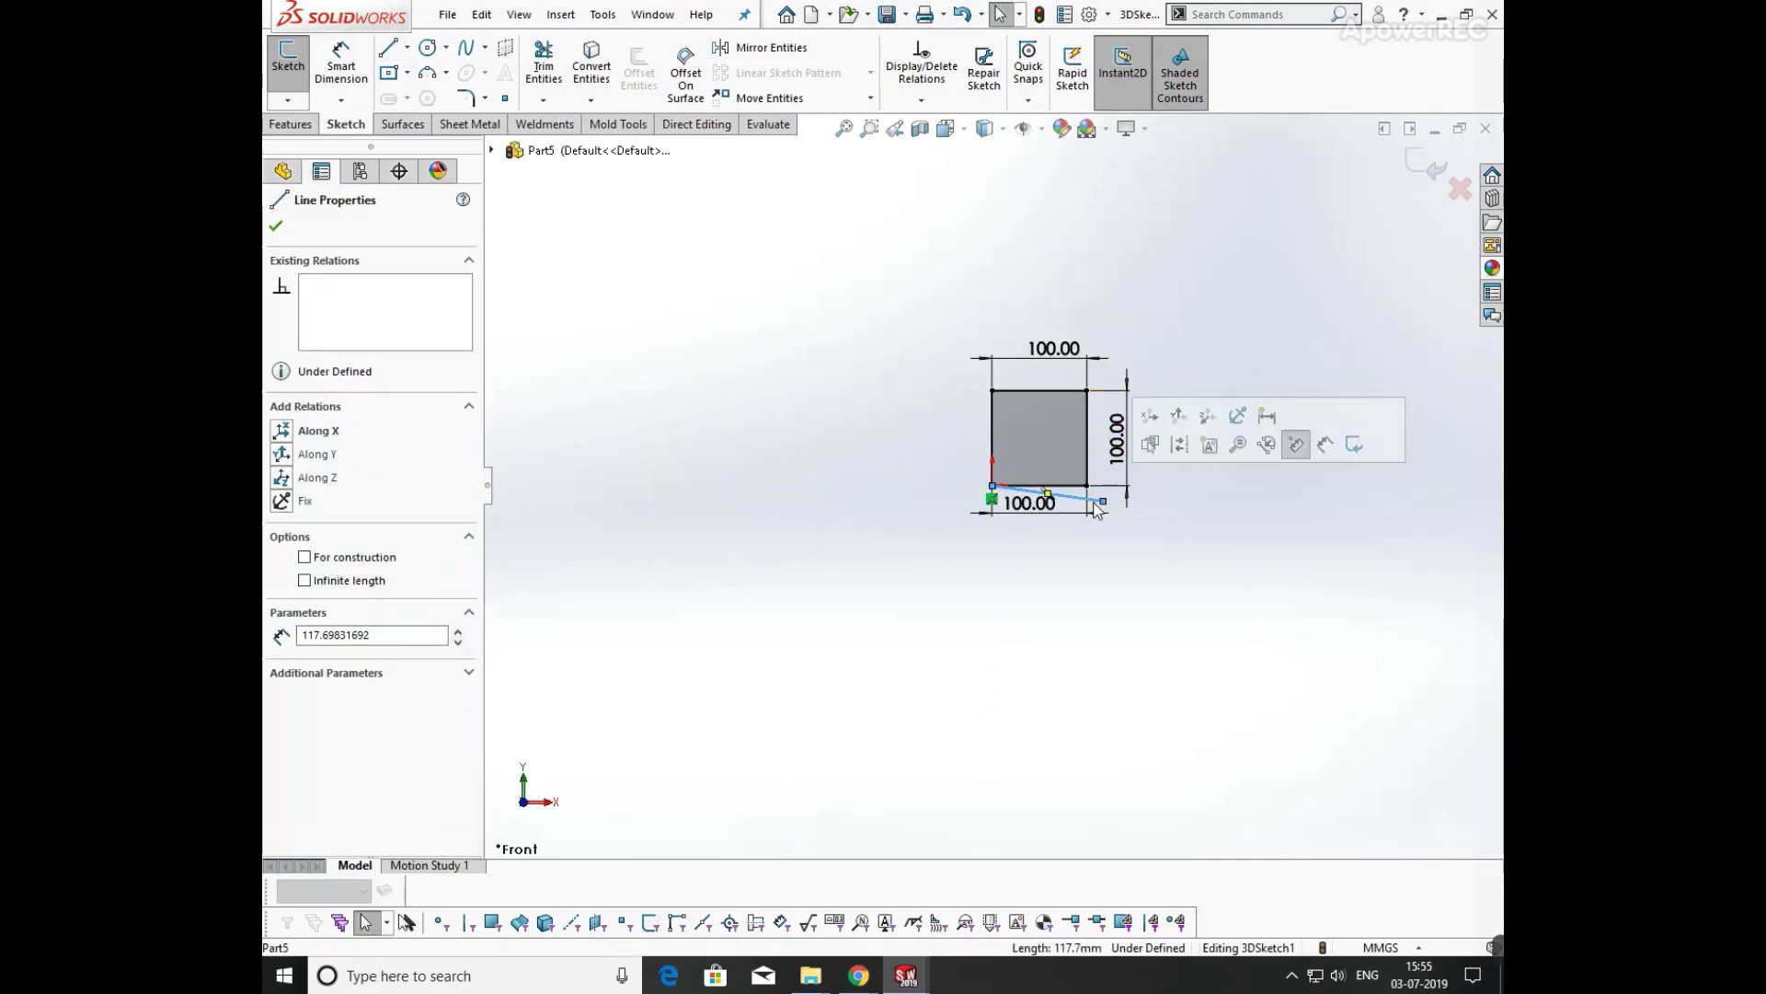
key(Delete)
- From the square's upper corner opposite the origin, draw a line about 118 mm along Z and a downward line about 143 mm in the YZ plane
middle_drag(1145, 436, 480, 184)
click(388, 50)
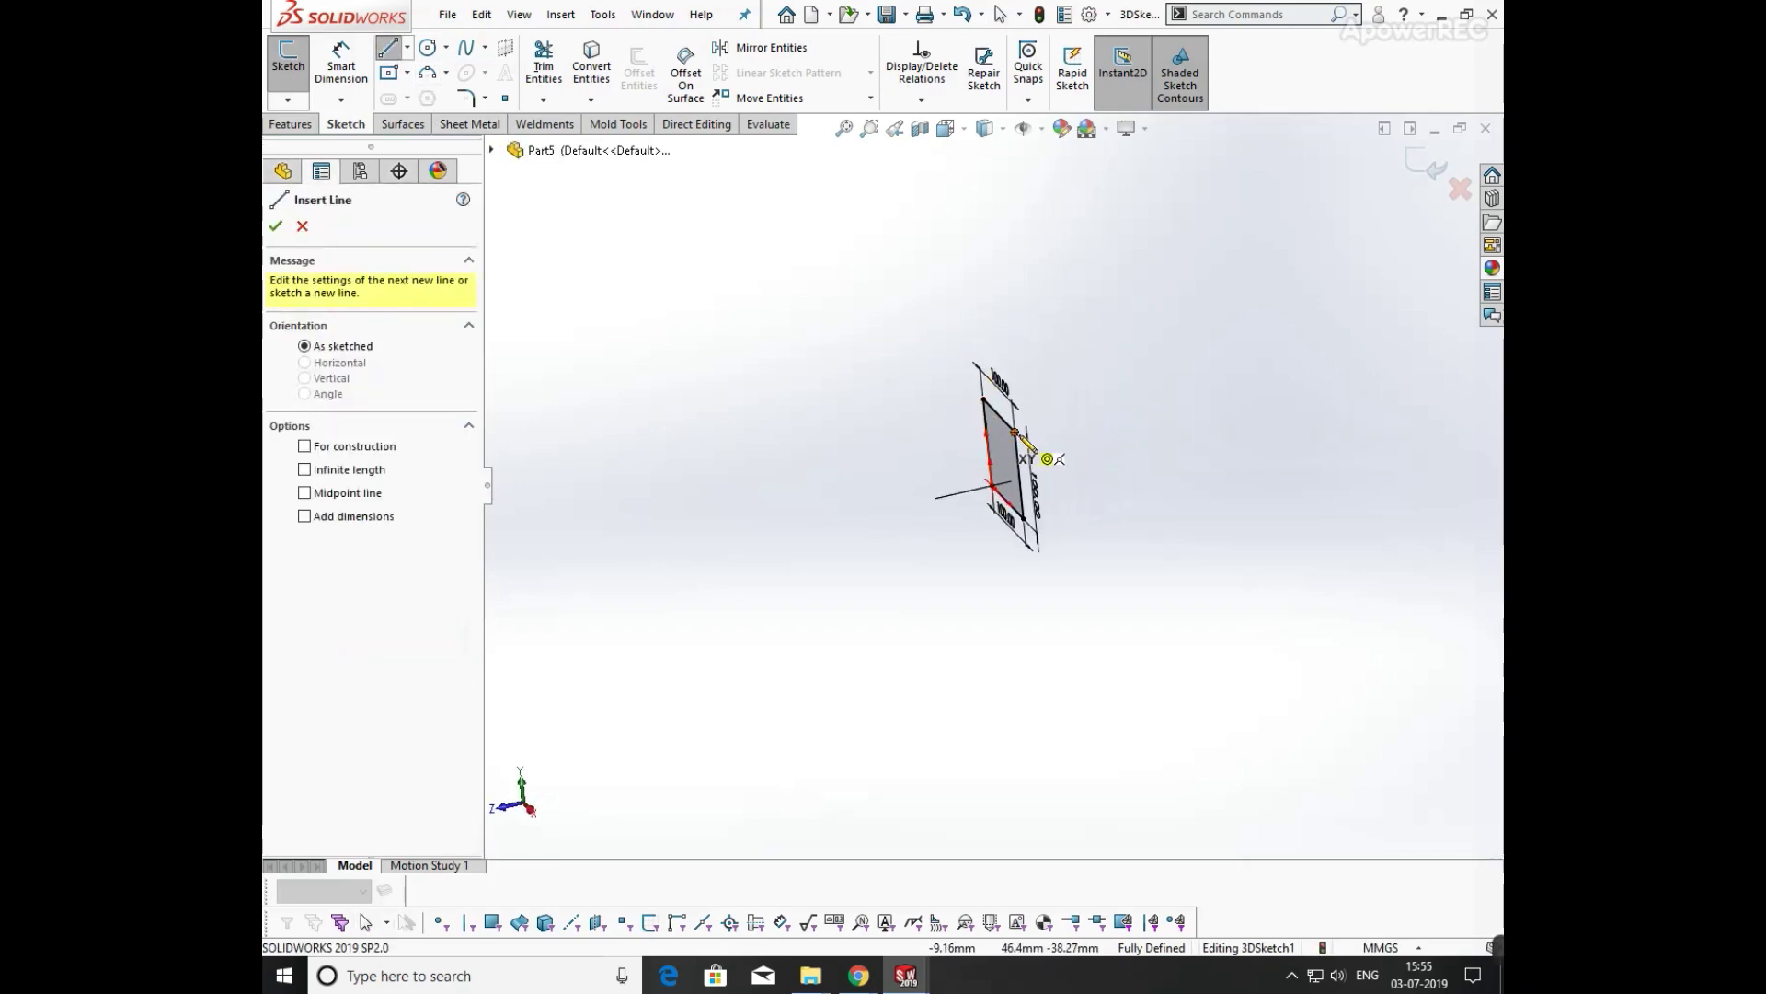
click(1016, 433)
middle_drag(1116, 421, 1085, 497)
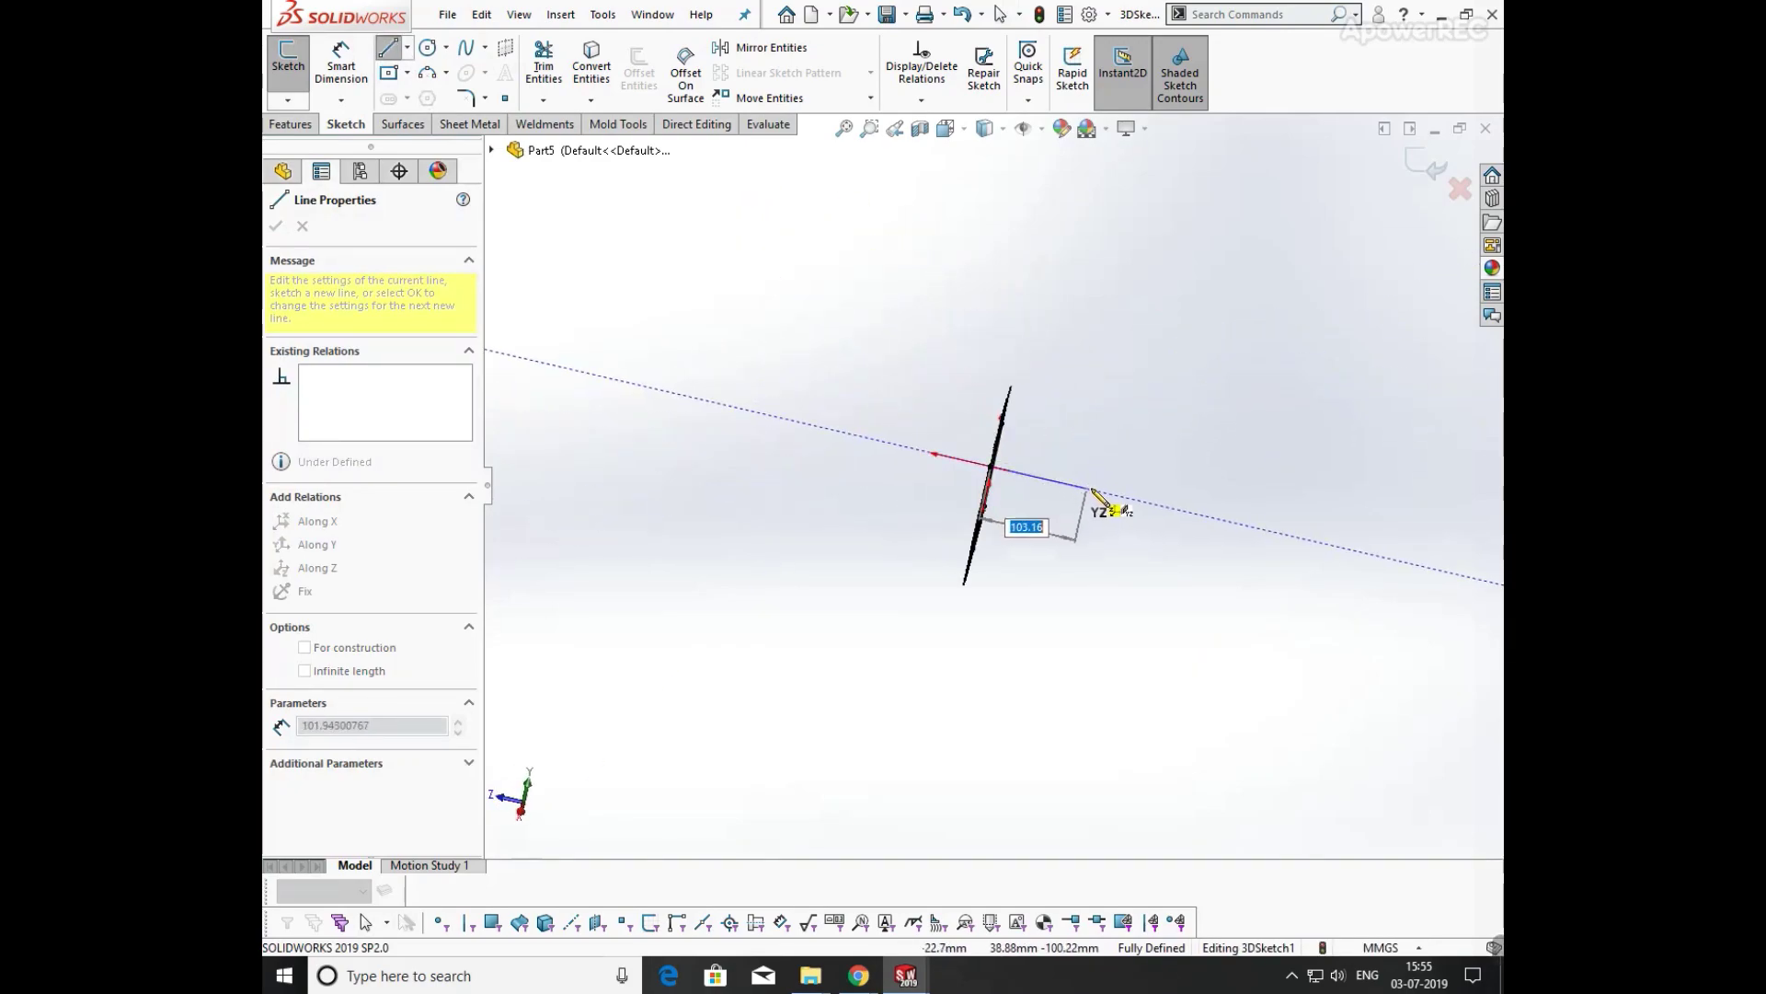
click(1102, 493)
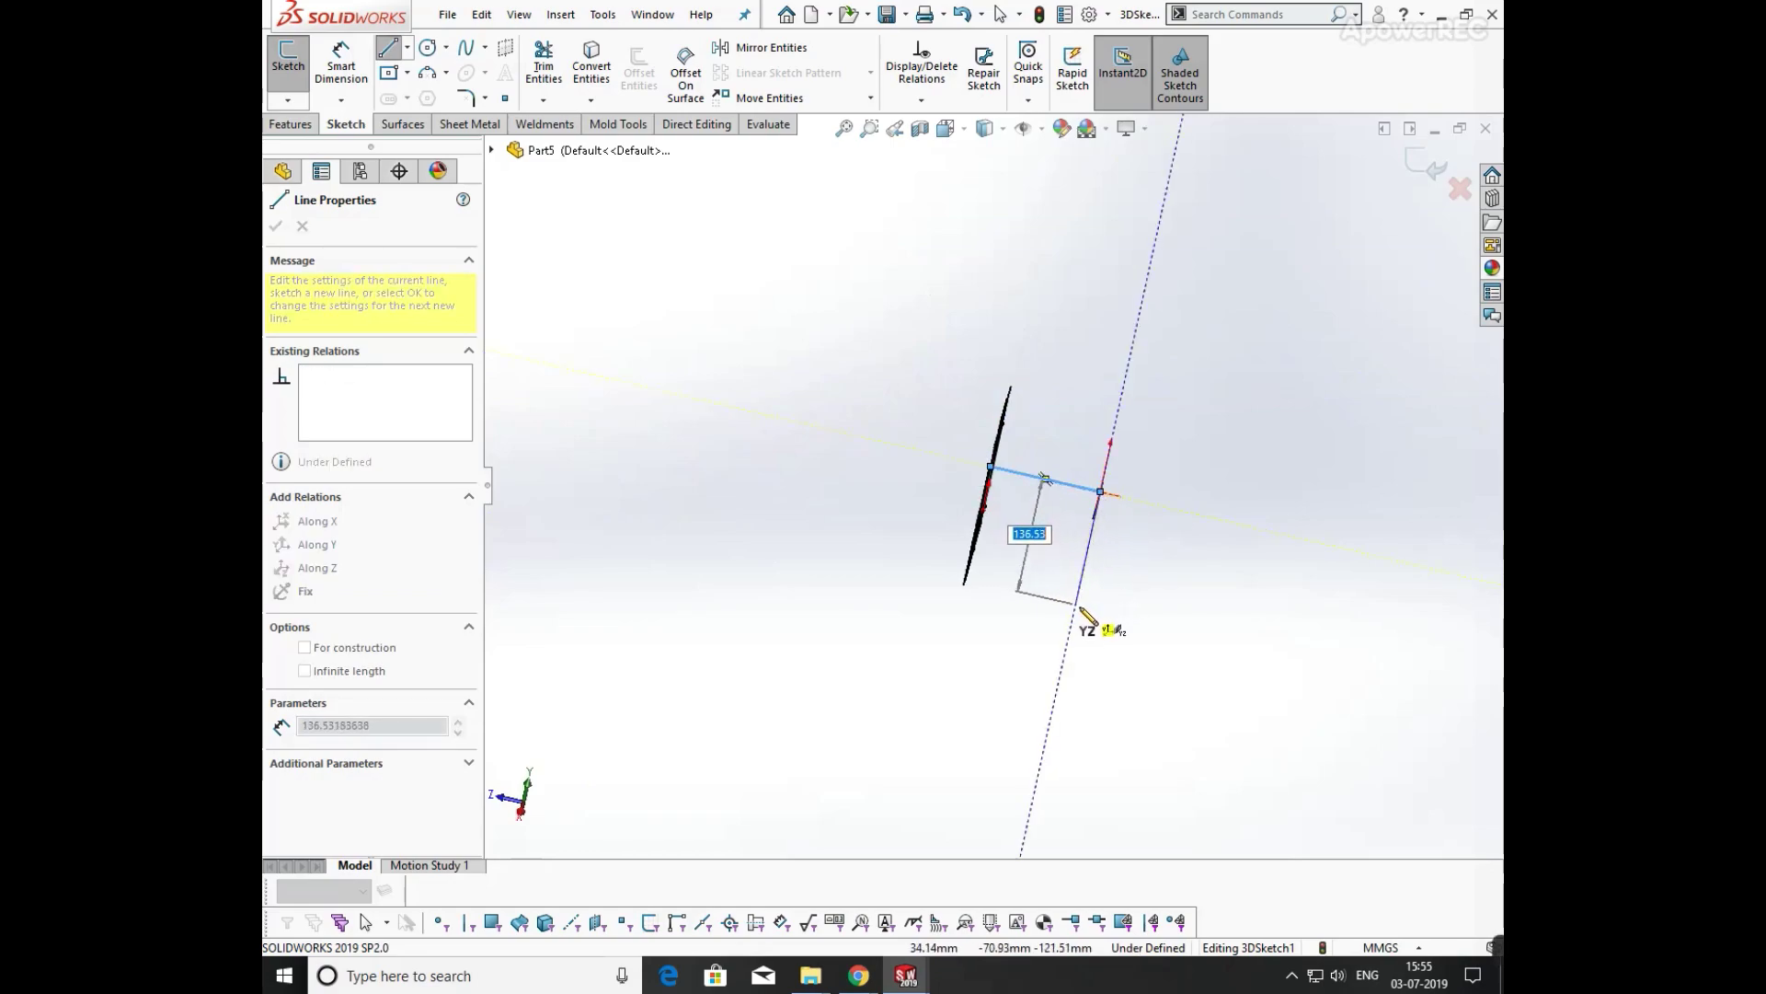
click(1074, 609)
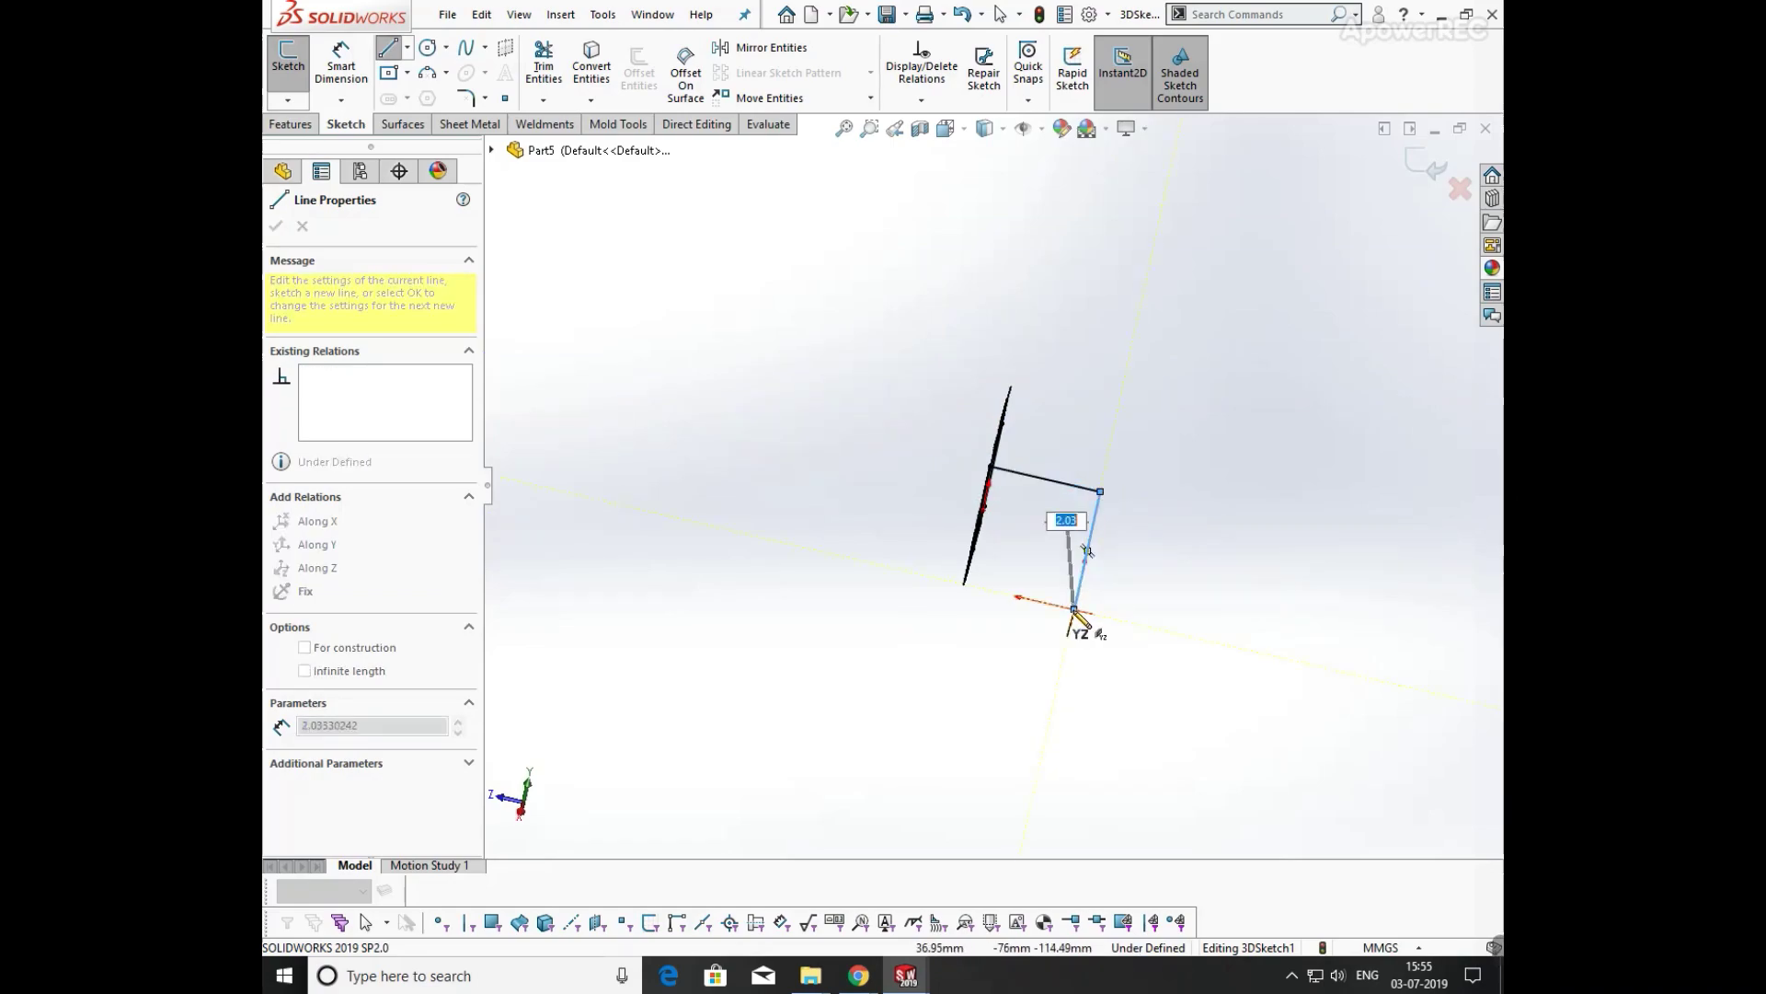
key(Escape)
key(Escape)
- Dimension the line along Z and the downward line connected to it to 100 mm each
mouse_move(1045, 604)
middle_down()
mouse_move(1140, 270)
mouse_move(1100, 602)
middle_up()
click(351, 93)
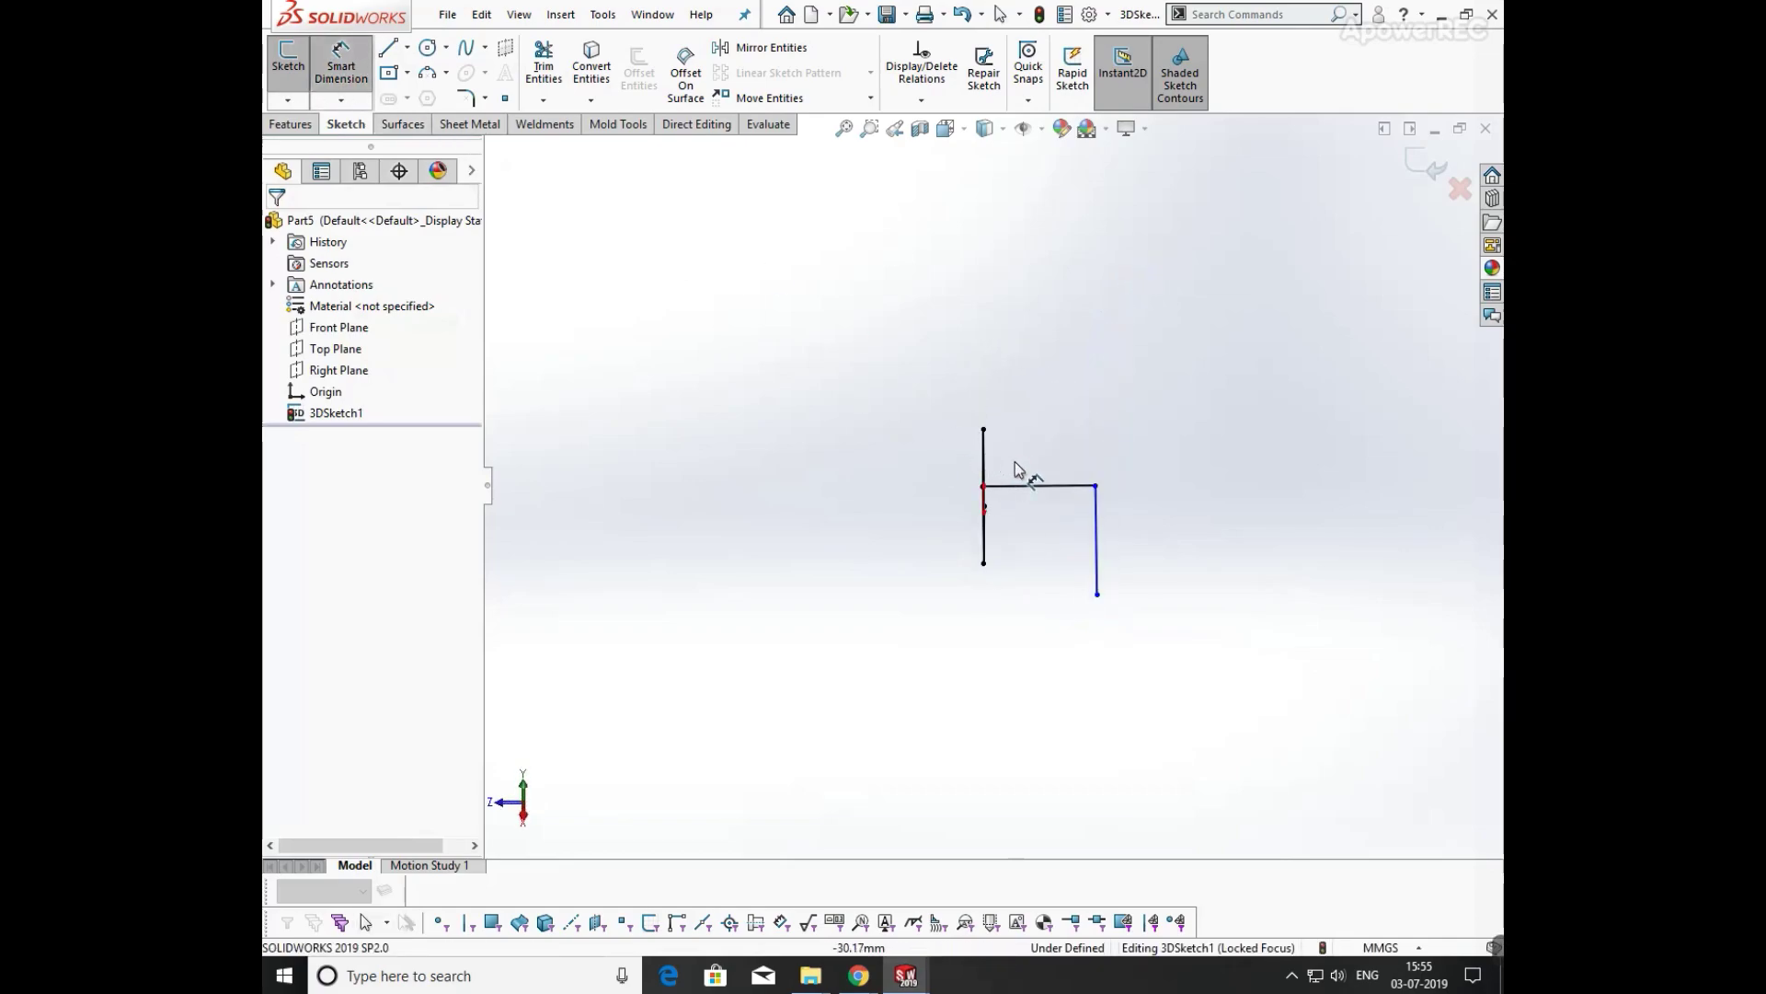
click(1034, 488)
click(1049, 443)
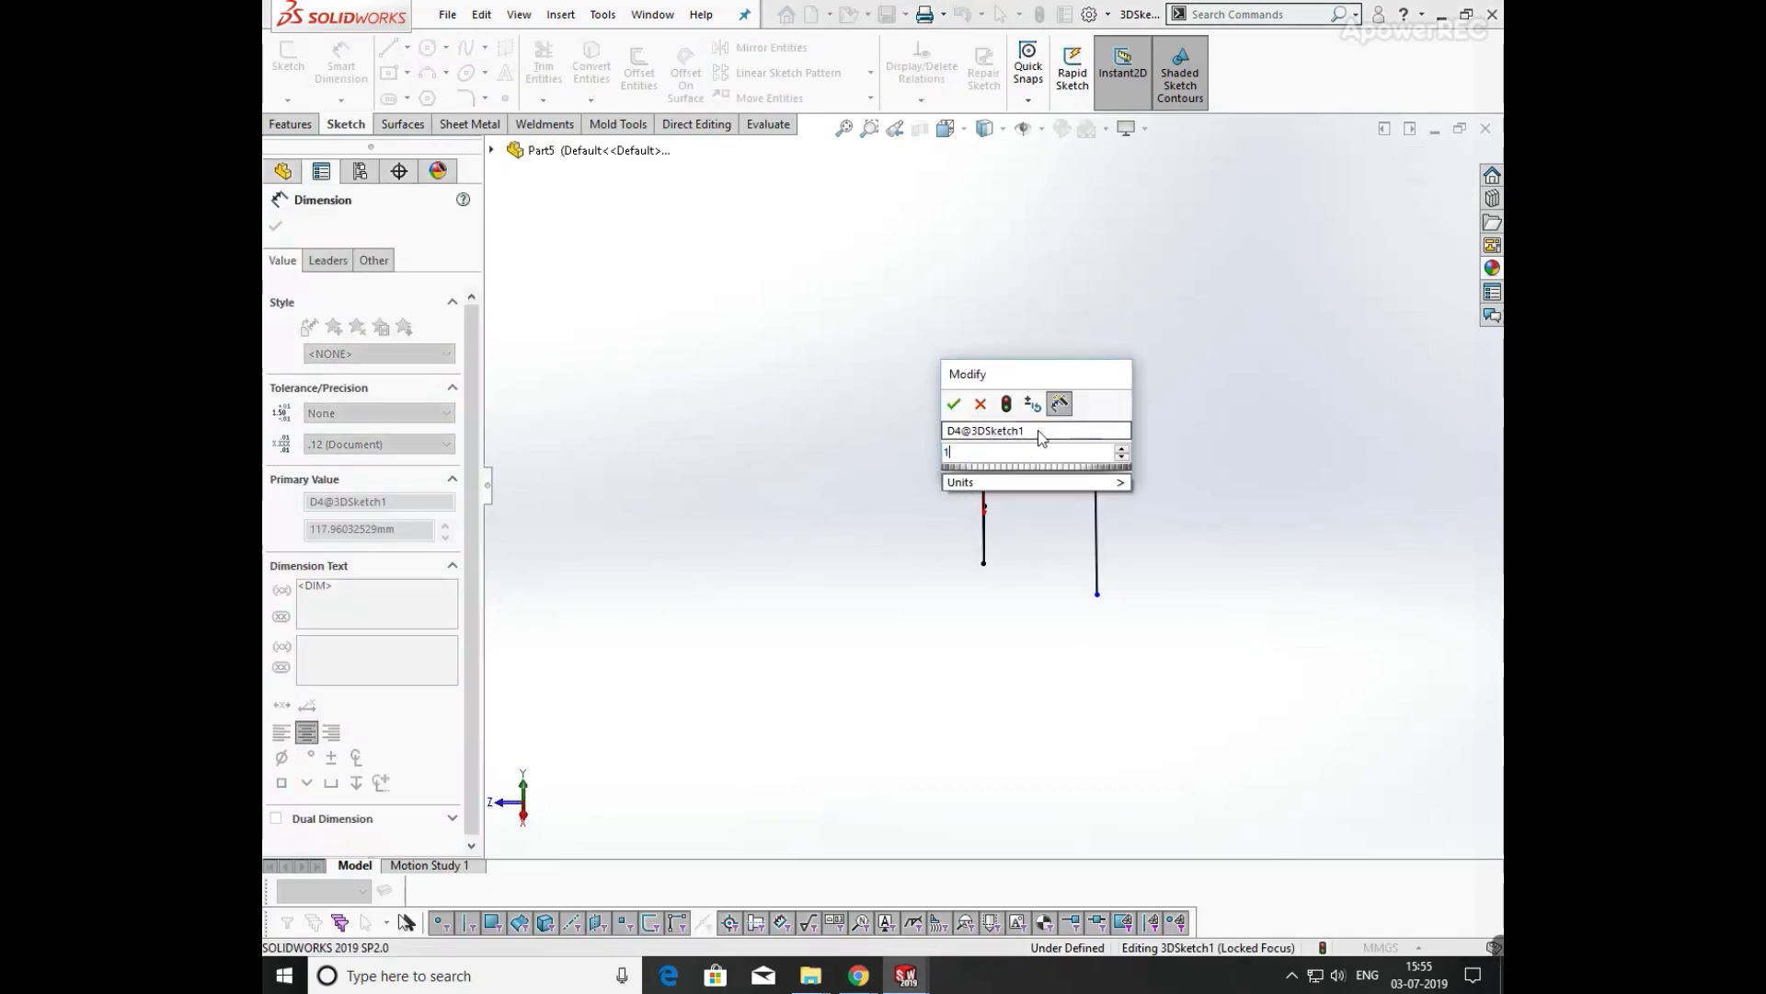
text(100)
key(Return)
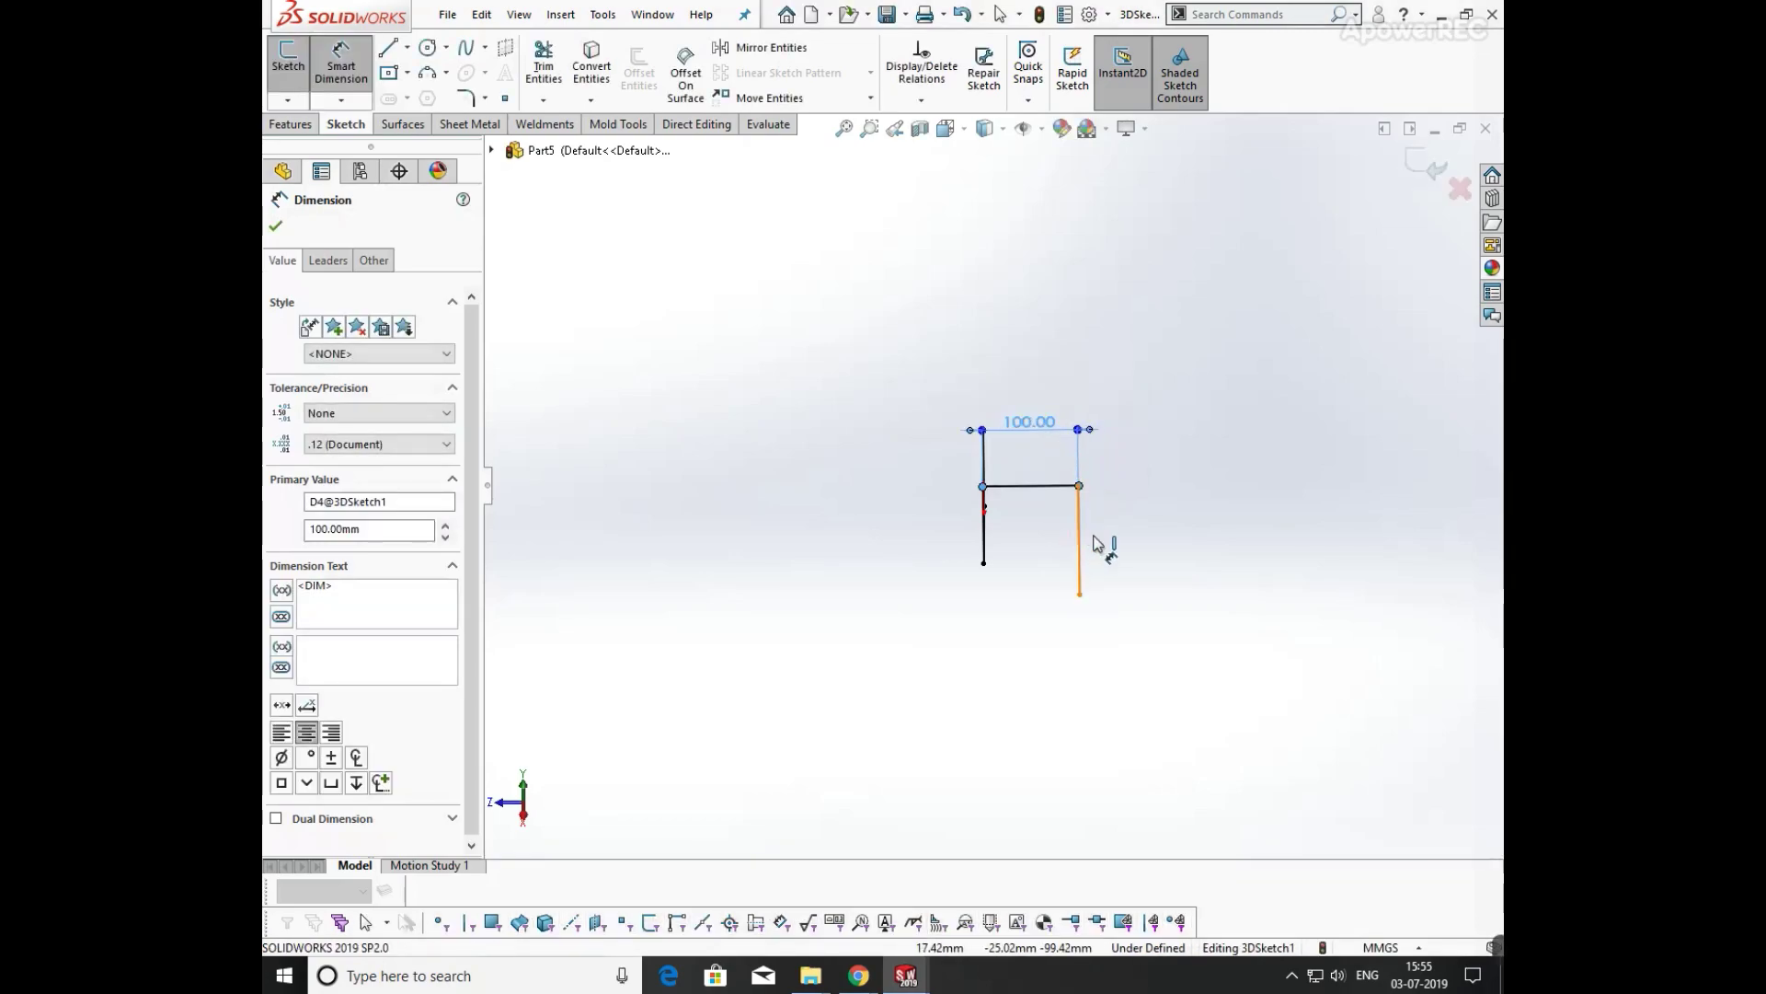
click(1095, 543)
click(1131, 538)
text(100)
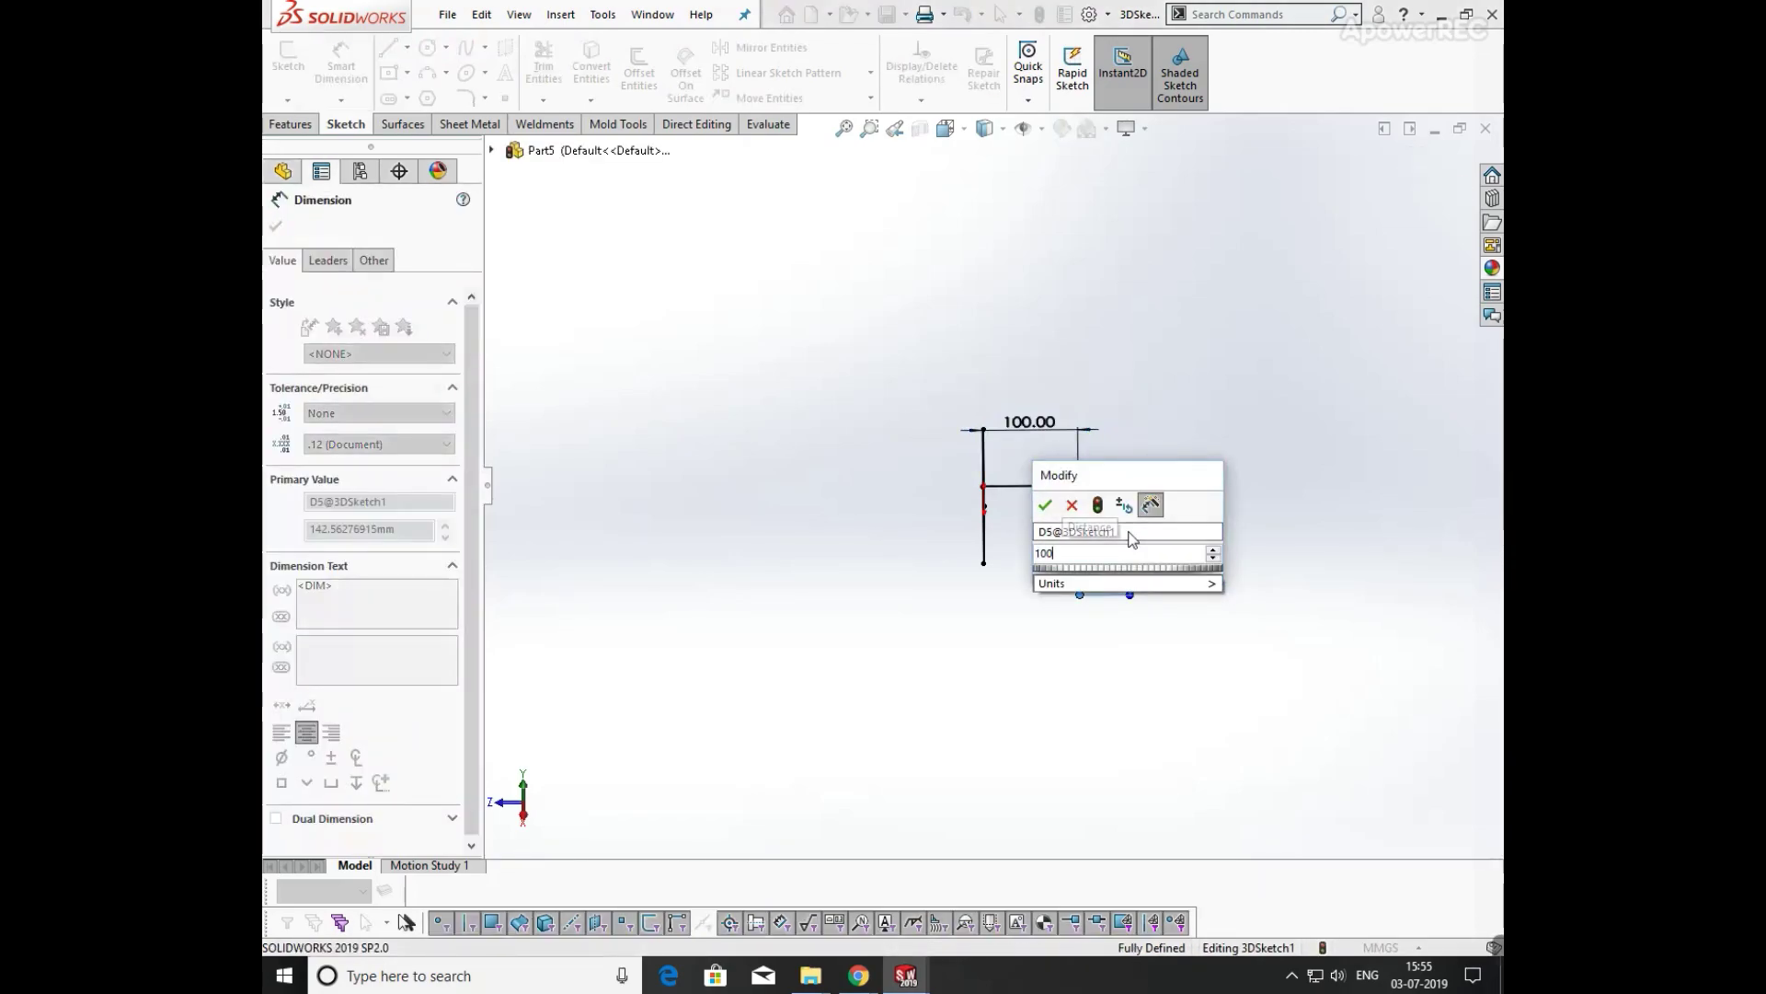
key(Return)
- Close the second square with a line from the downward line's free end to the first square's lower corner
middle_drag(1096, 651, 1058, 545)
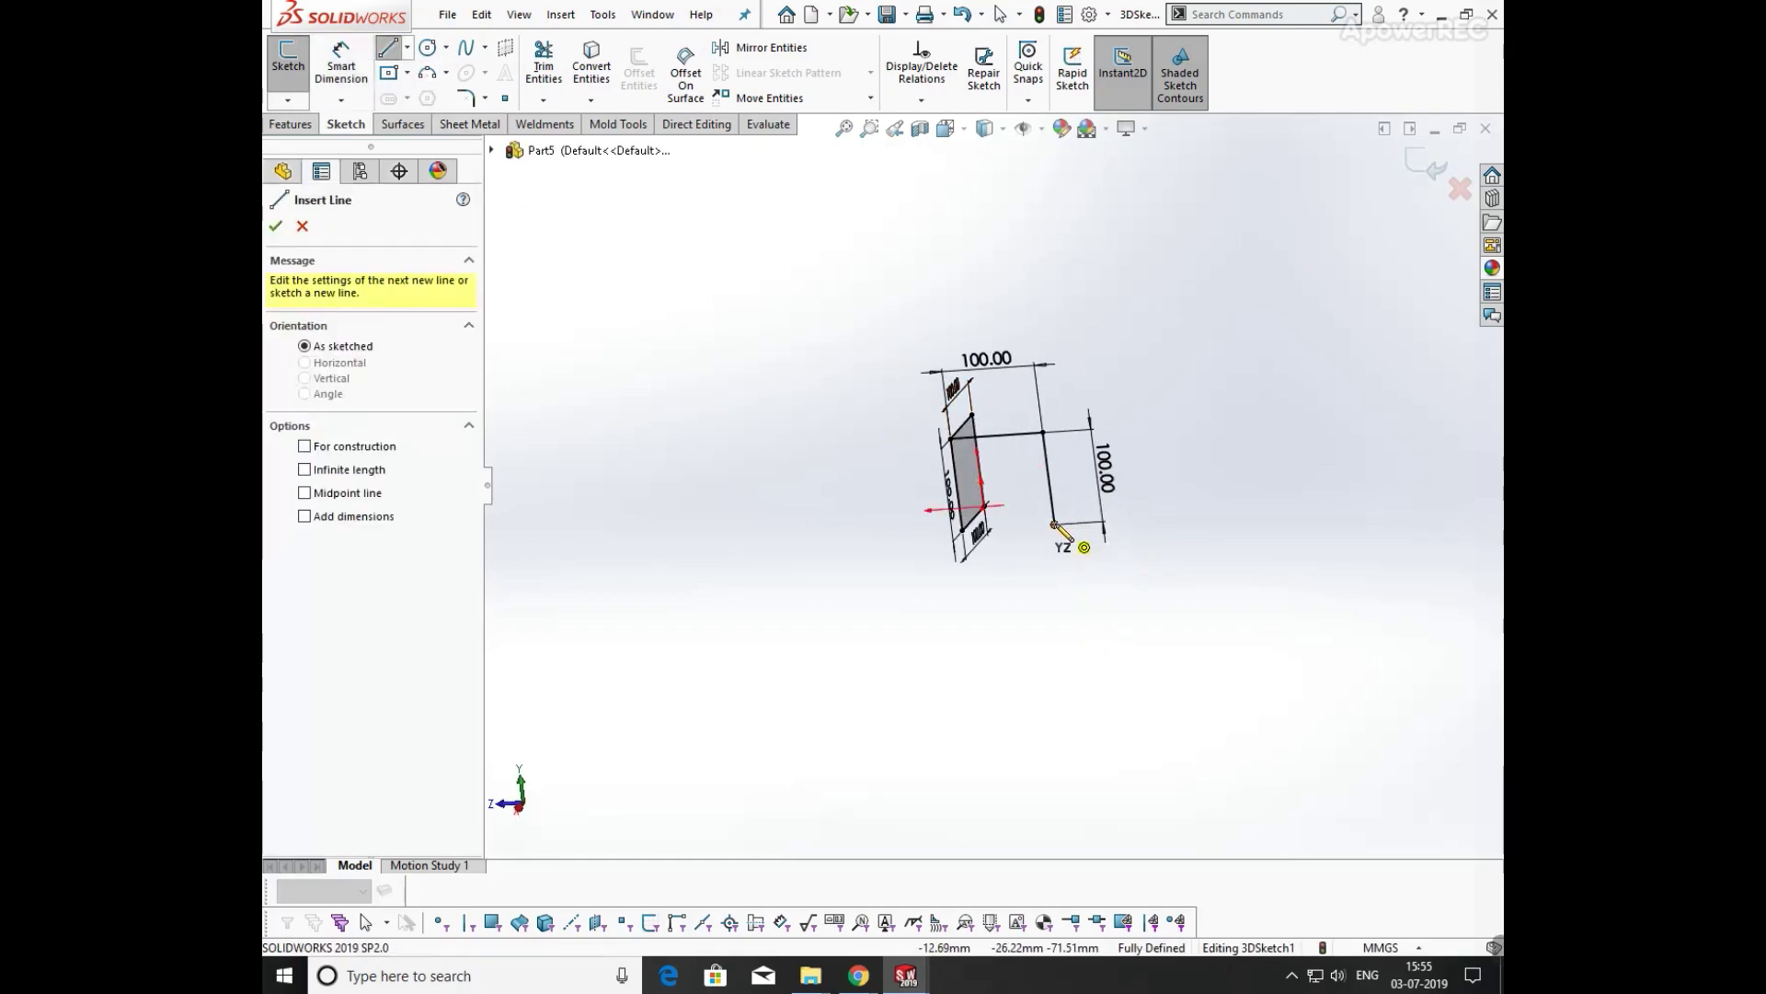
click(1054, 524)
click(963, 531)
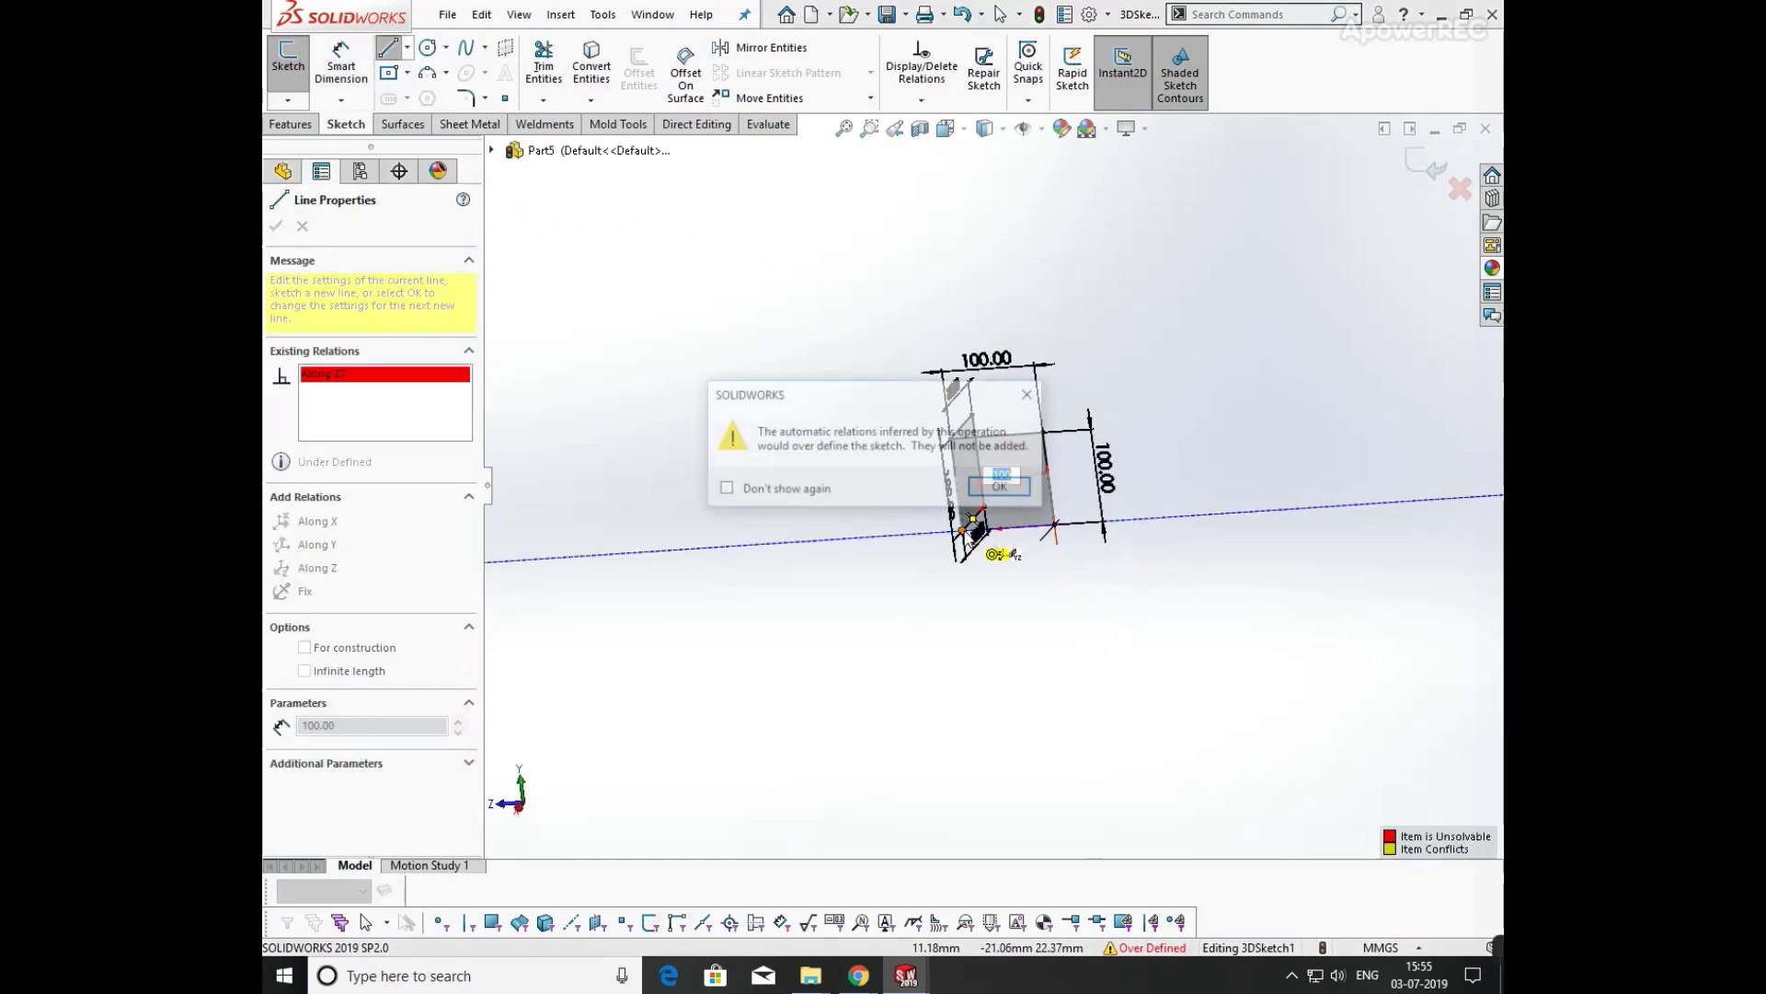
click(1035, 702)
right_click(1037, 593)
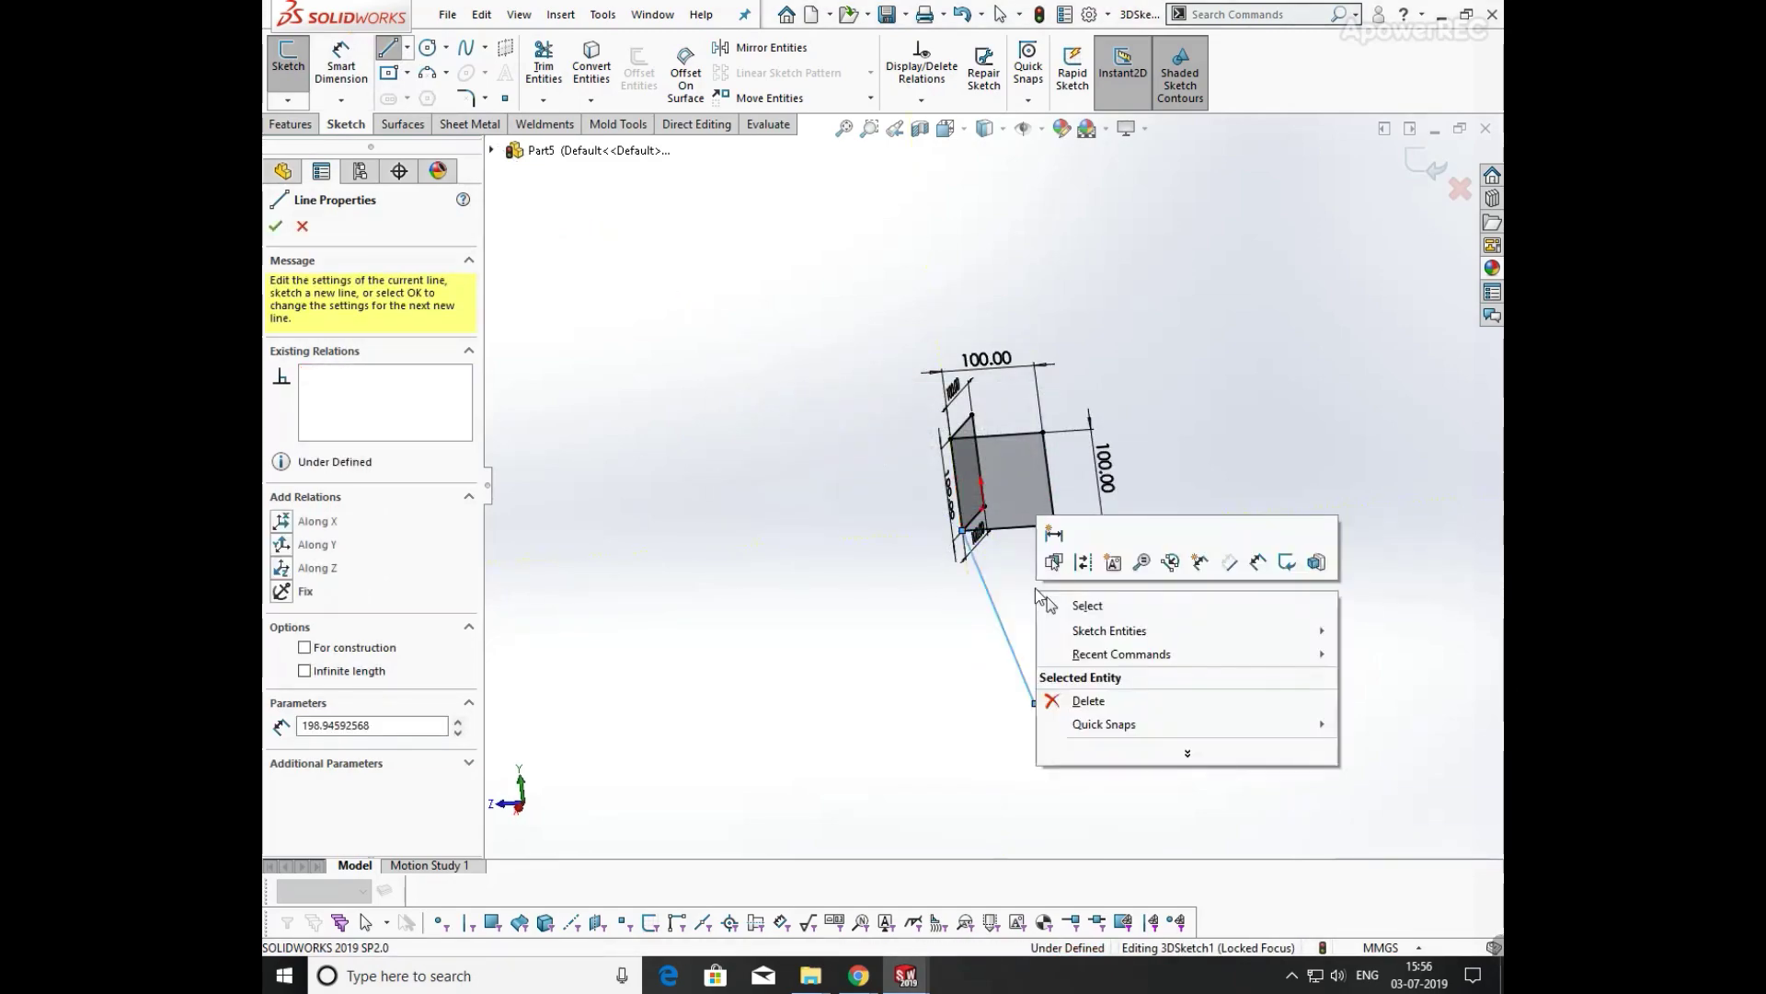
click(1078, 606)
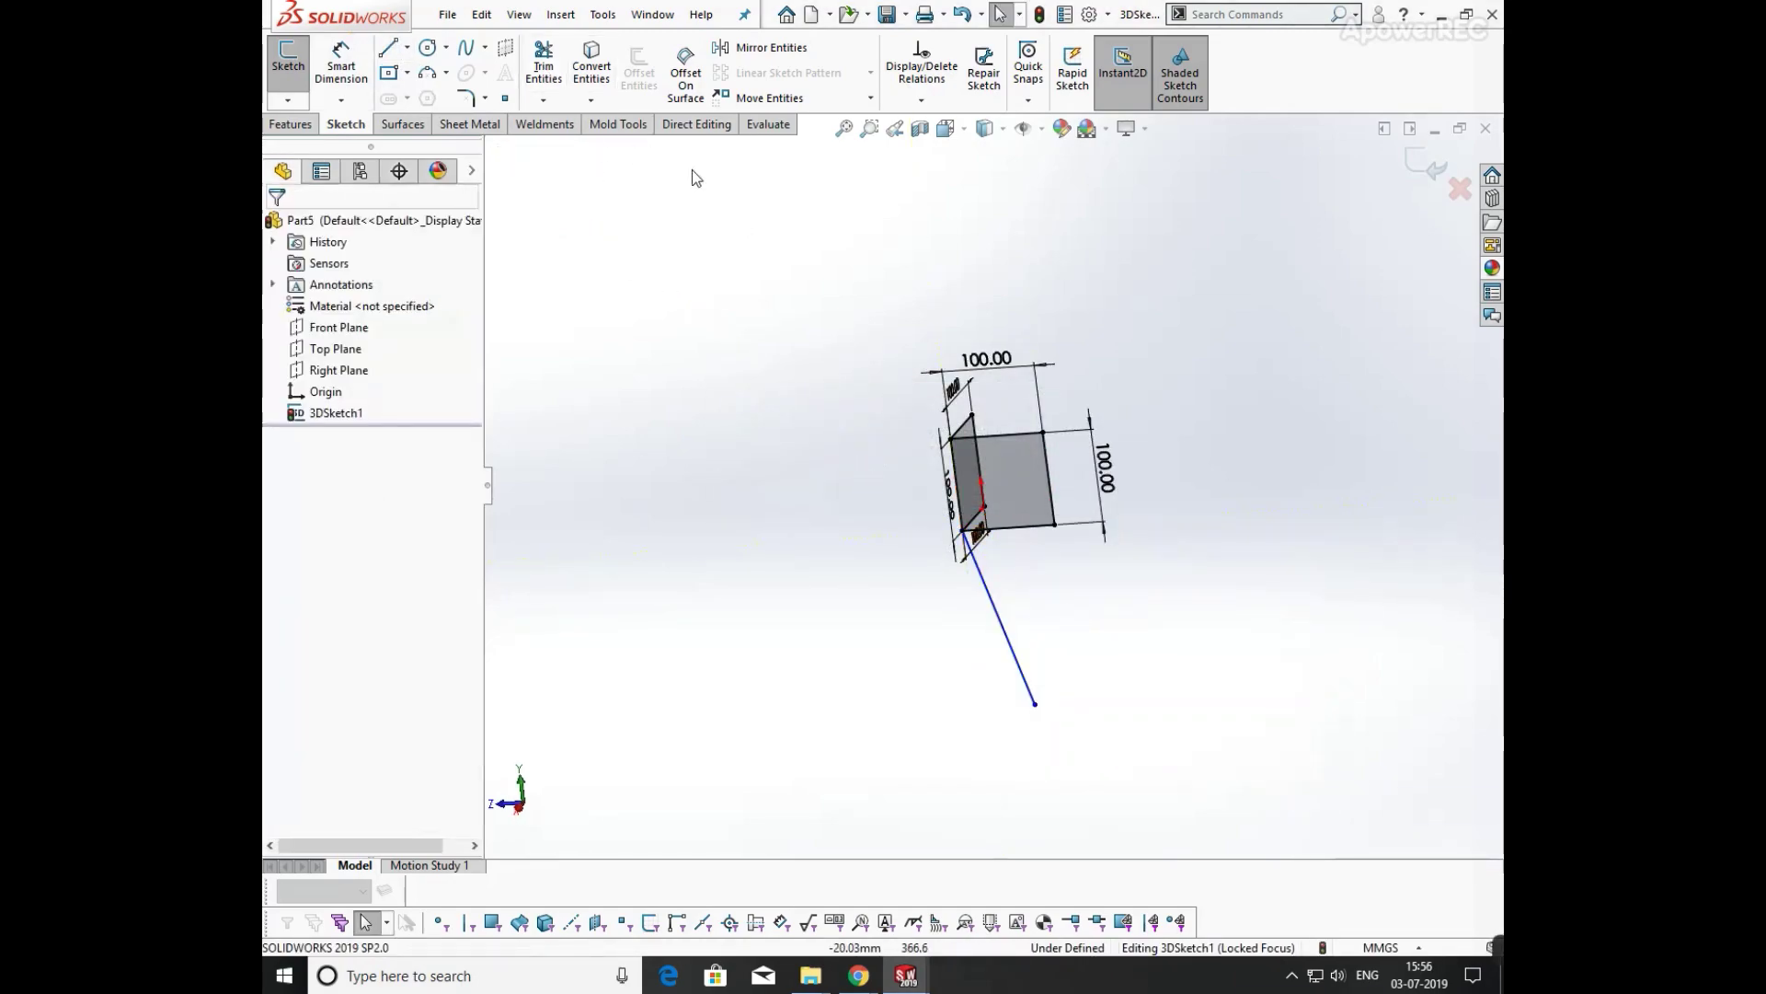
click(564, 78)
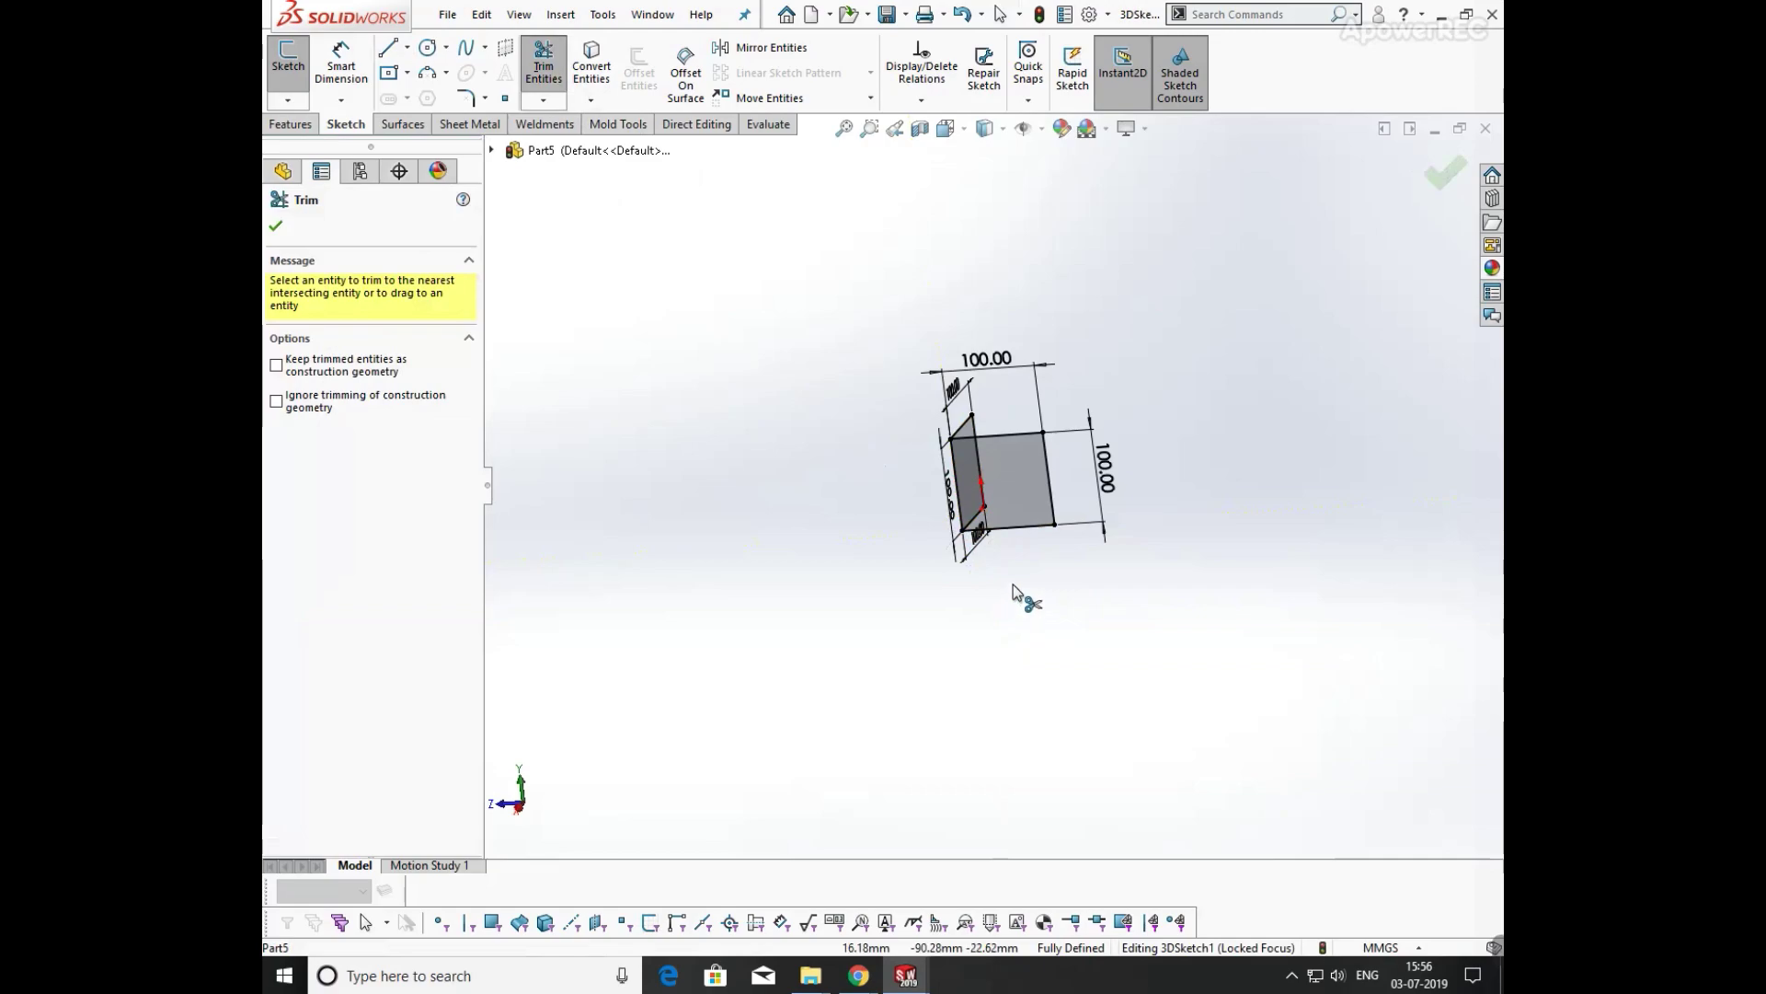
click(276, 224)
- Draw three lines from the second square's free lower corner: about 97 mm along X, about 139 mm upward, and back to its upper corner
mouse_move(1118, 331)
middle_down()
mouse_move(923, 351)
mouse_move(901, 480)
middle_up()
click(387, 47)
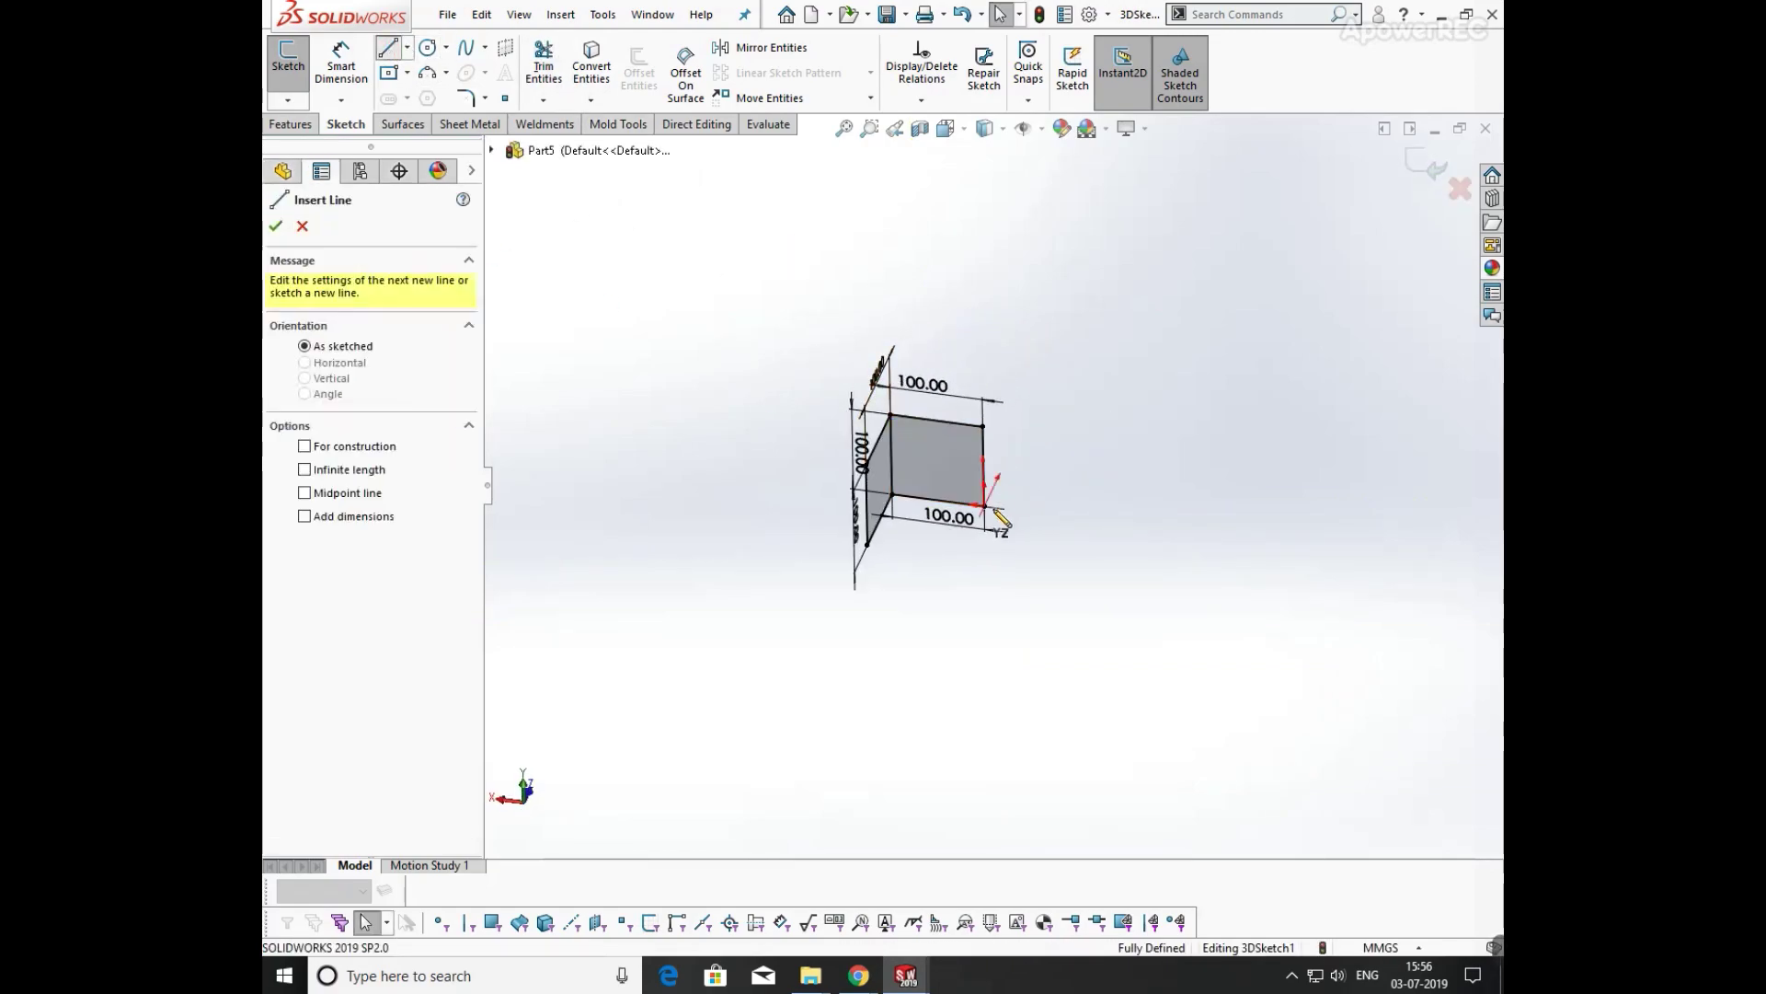
click(868, 545)
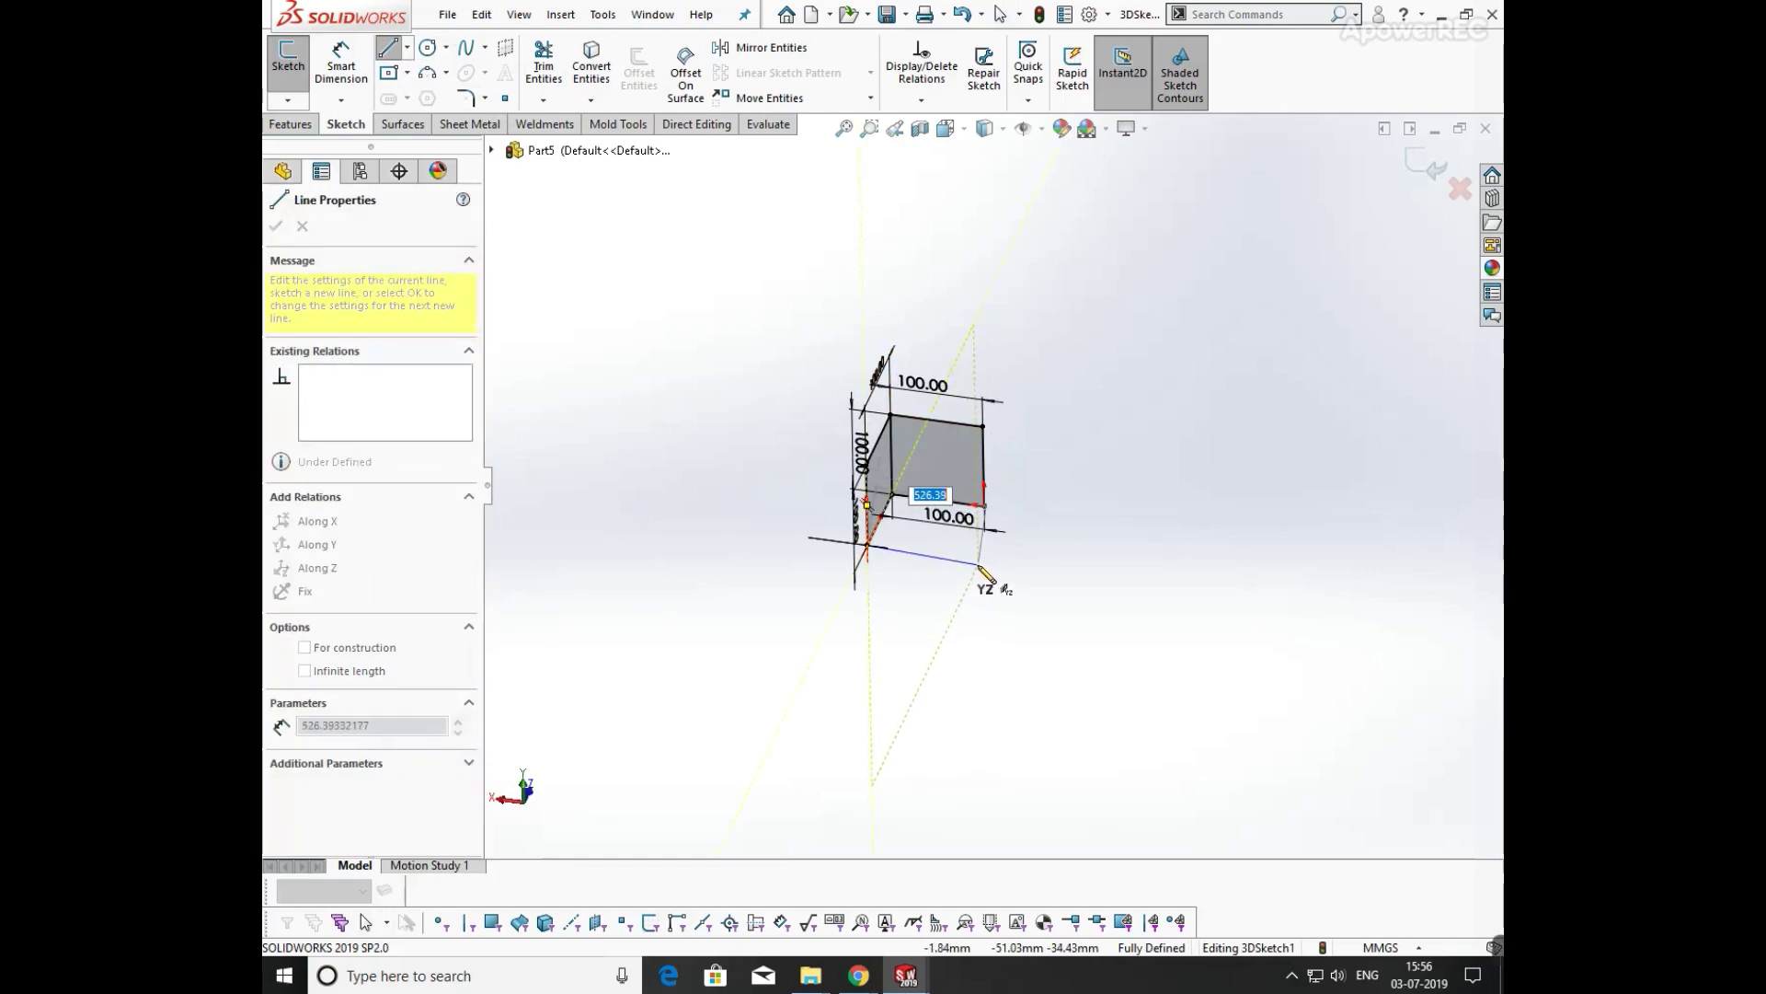
middle_drag(984, 573, 1027, 504)
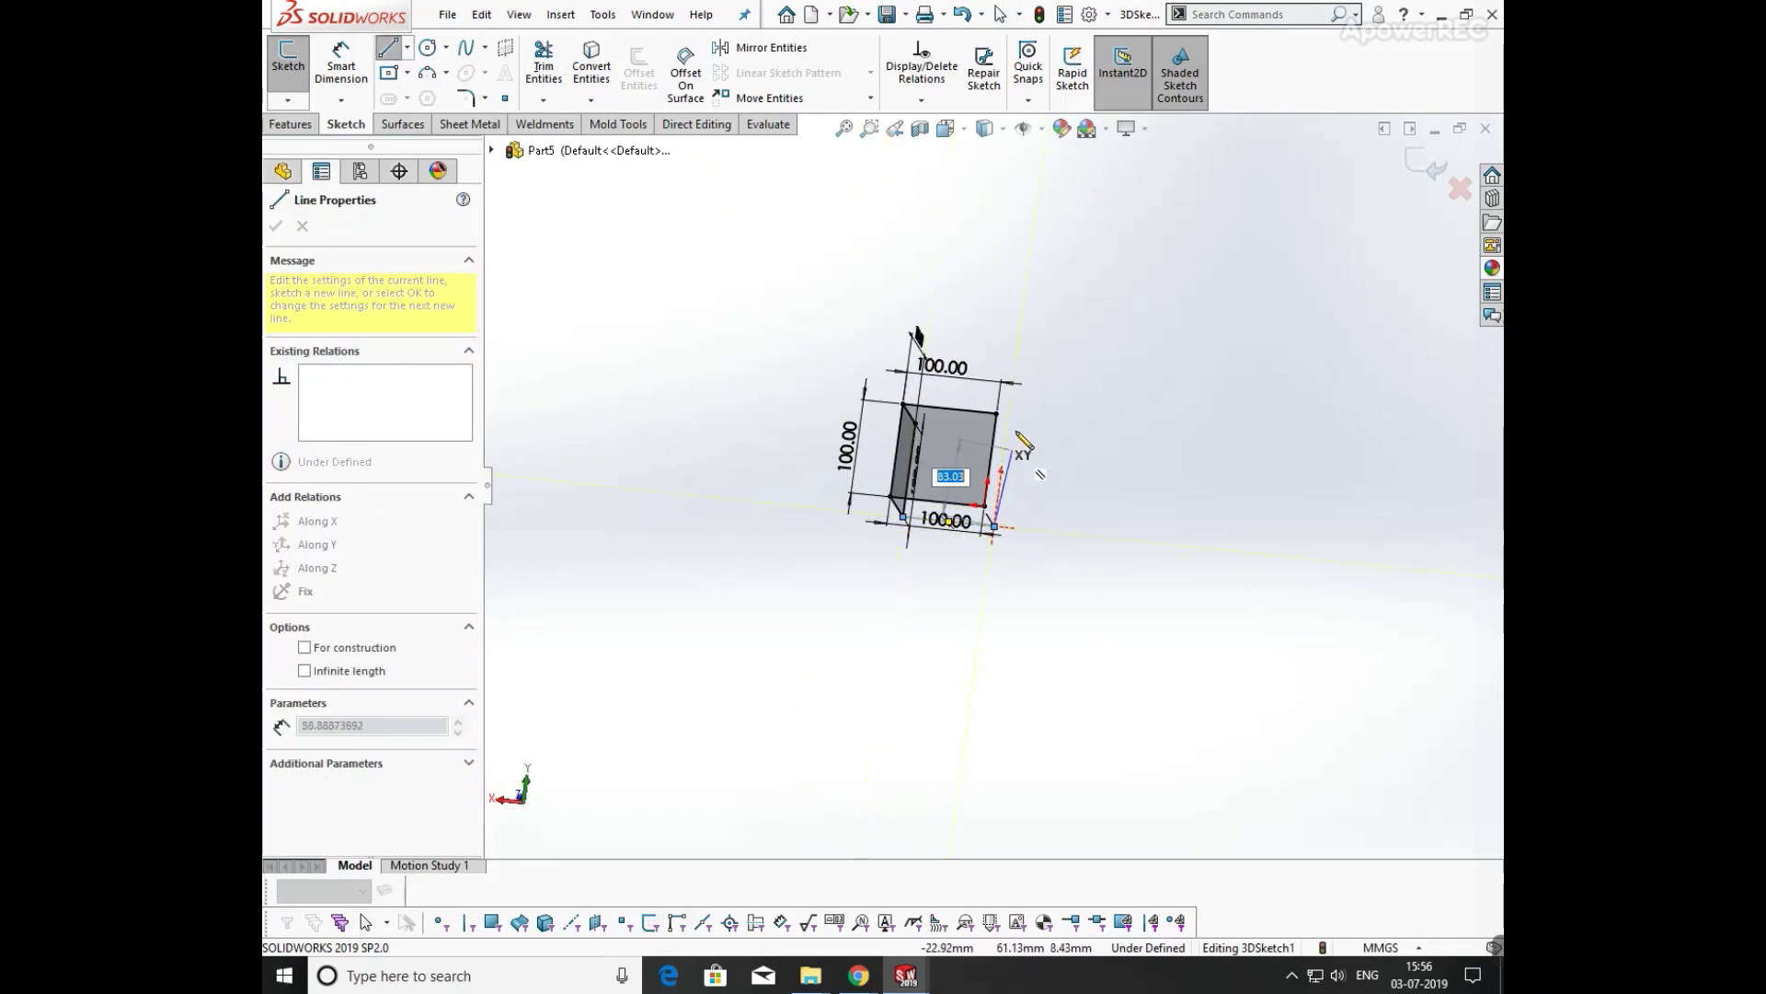
click(1012, 397)
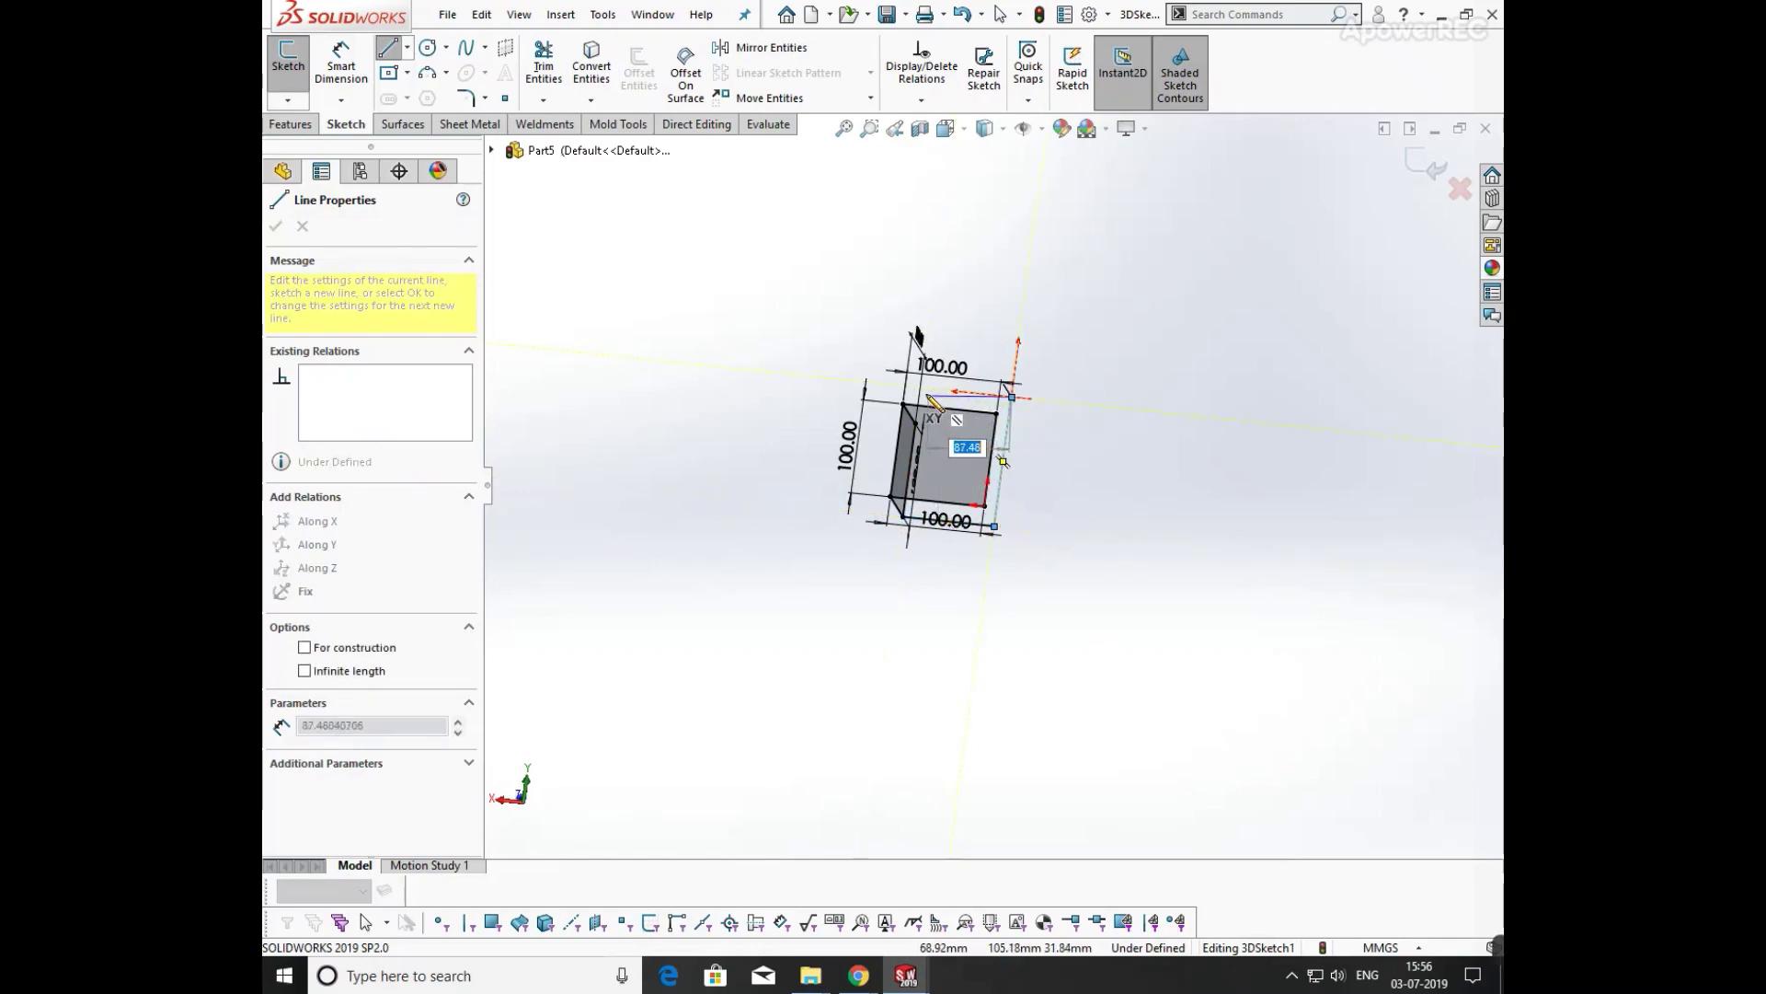
key(Escape)
- Dimension the third square's lower line and its free upright line to 100 mm each
middle_drag(1030, 432, 1054, 541)
click(340, 66)
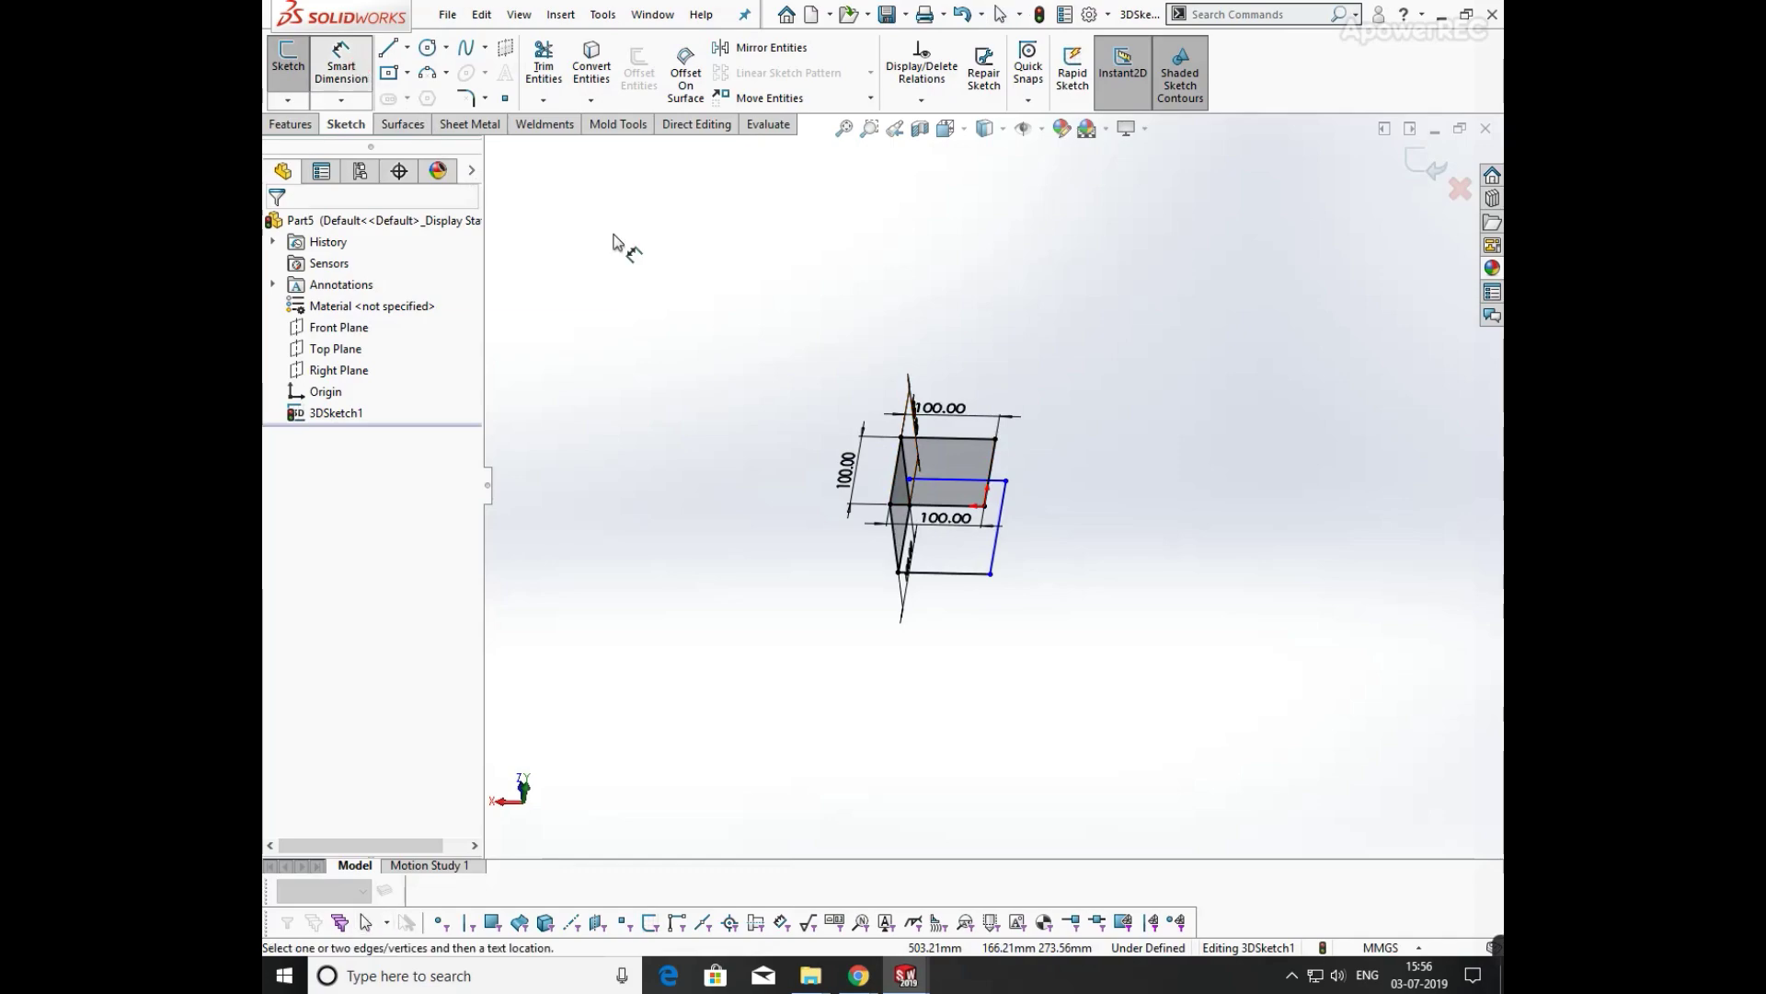
click(953, 573)
click(957, 612)
text(100)
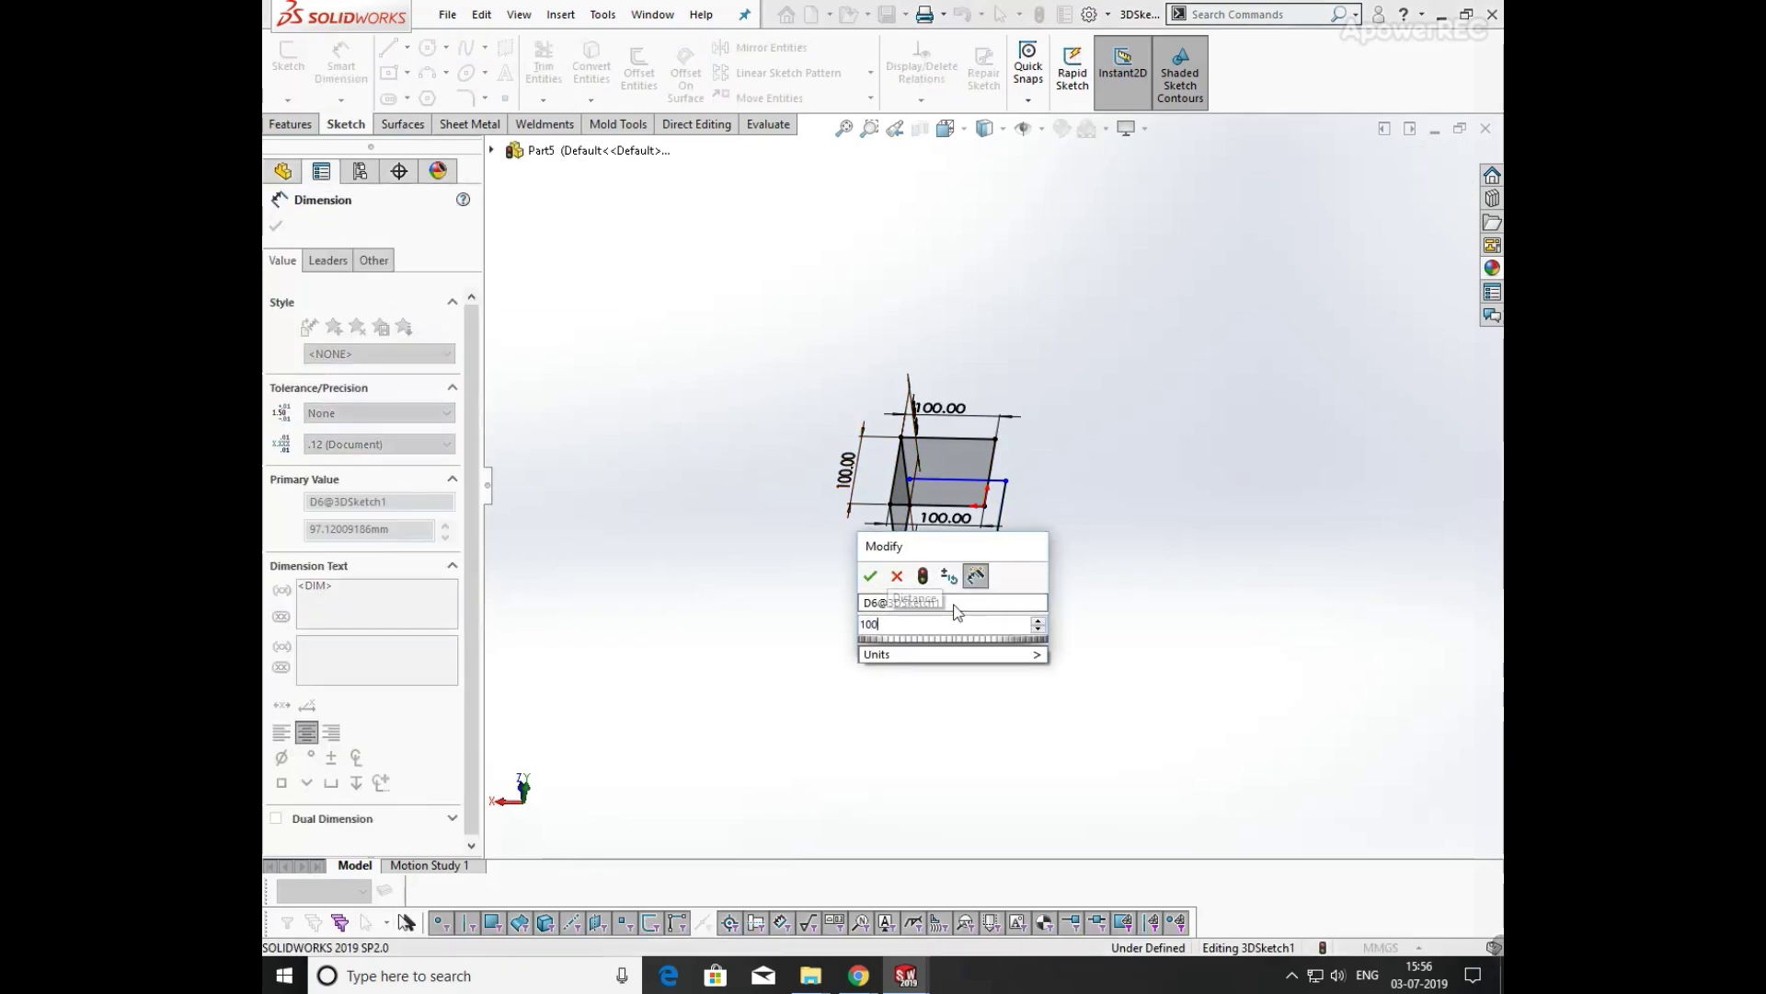
key(Return)
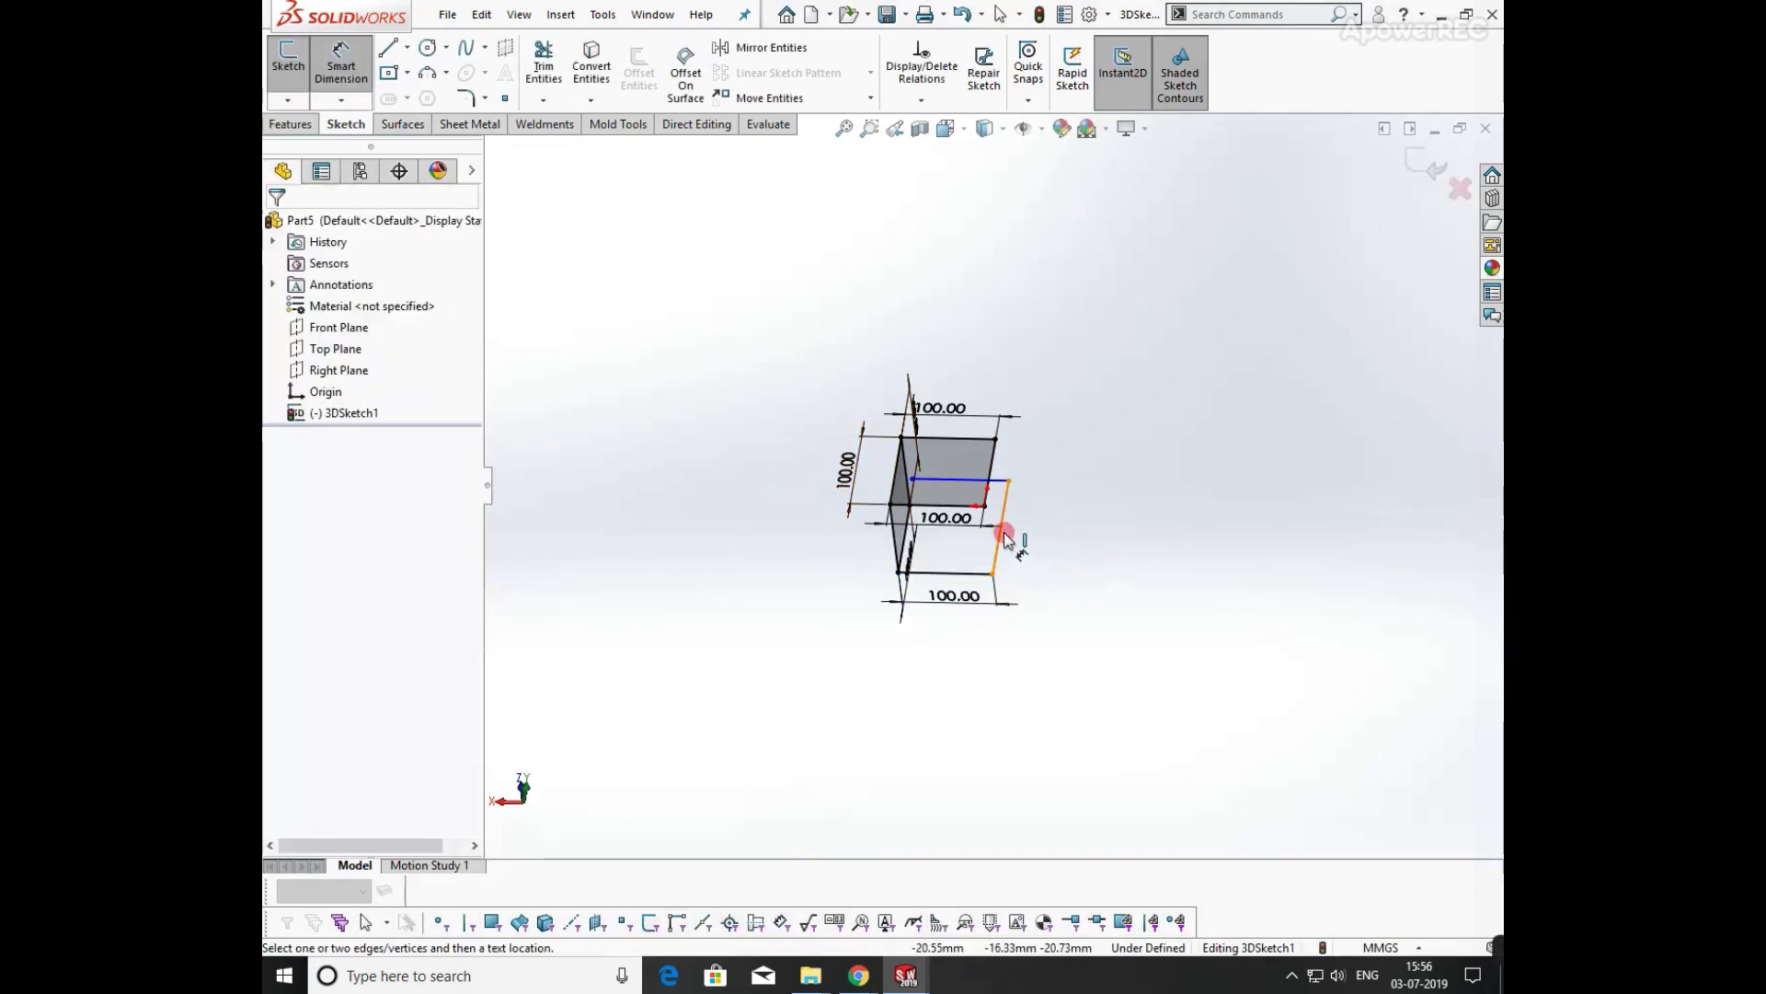
click(1004, 538)
click(1053, 529)
text(100)
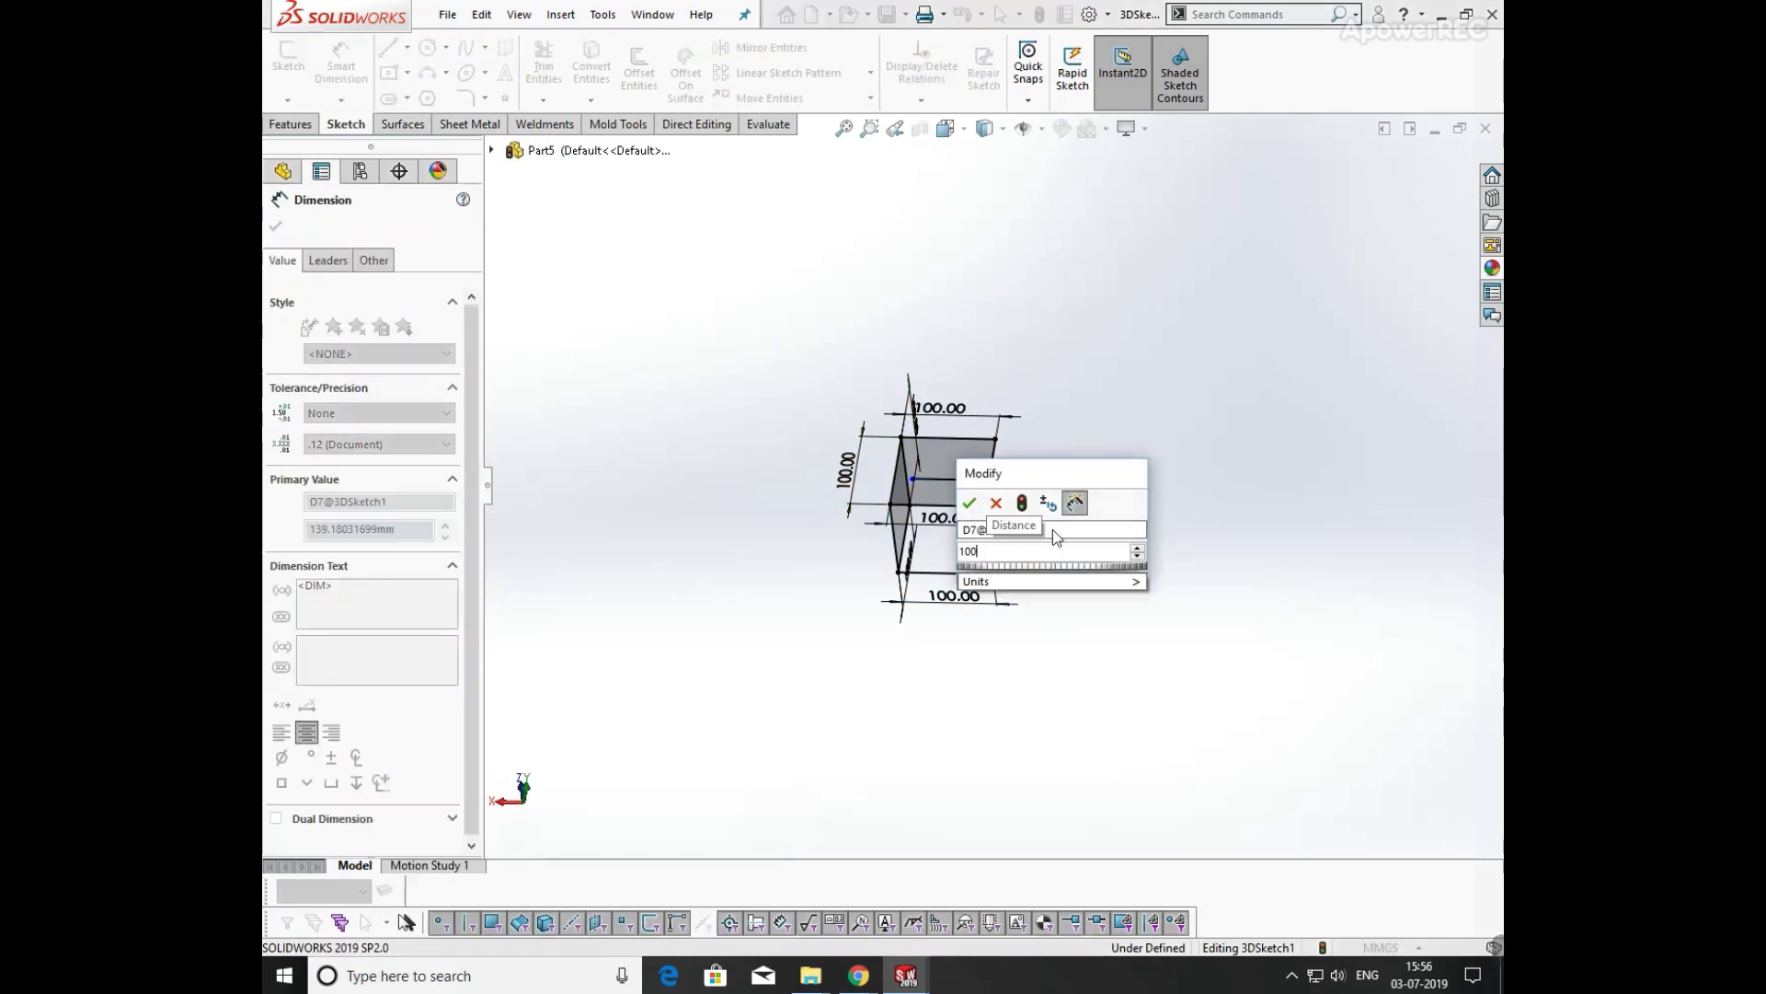
text(.)
key(Return)
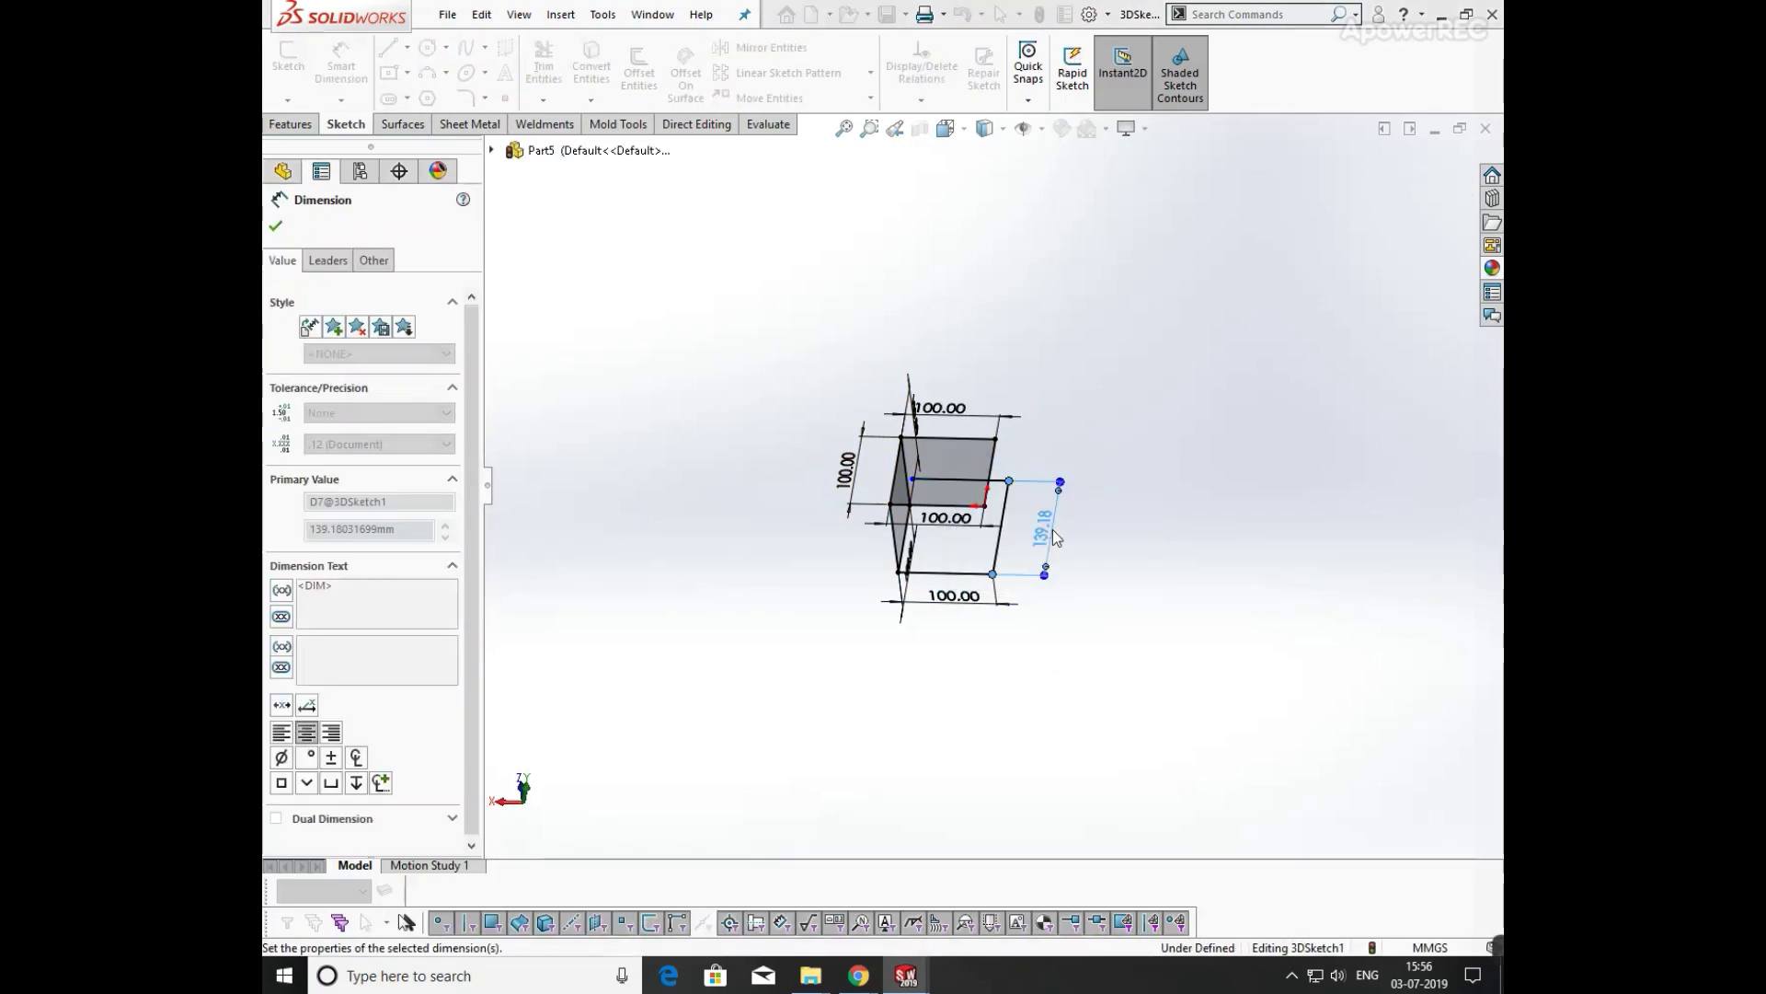
- Dimension the third square's upper line to 100 mm
scroll(946, 504, down, 4)
mouse_move(948, 505)
middle_down()
mouse_move(972, 490)
mouse_move(988, 299)
middle_up()
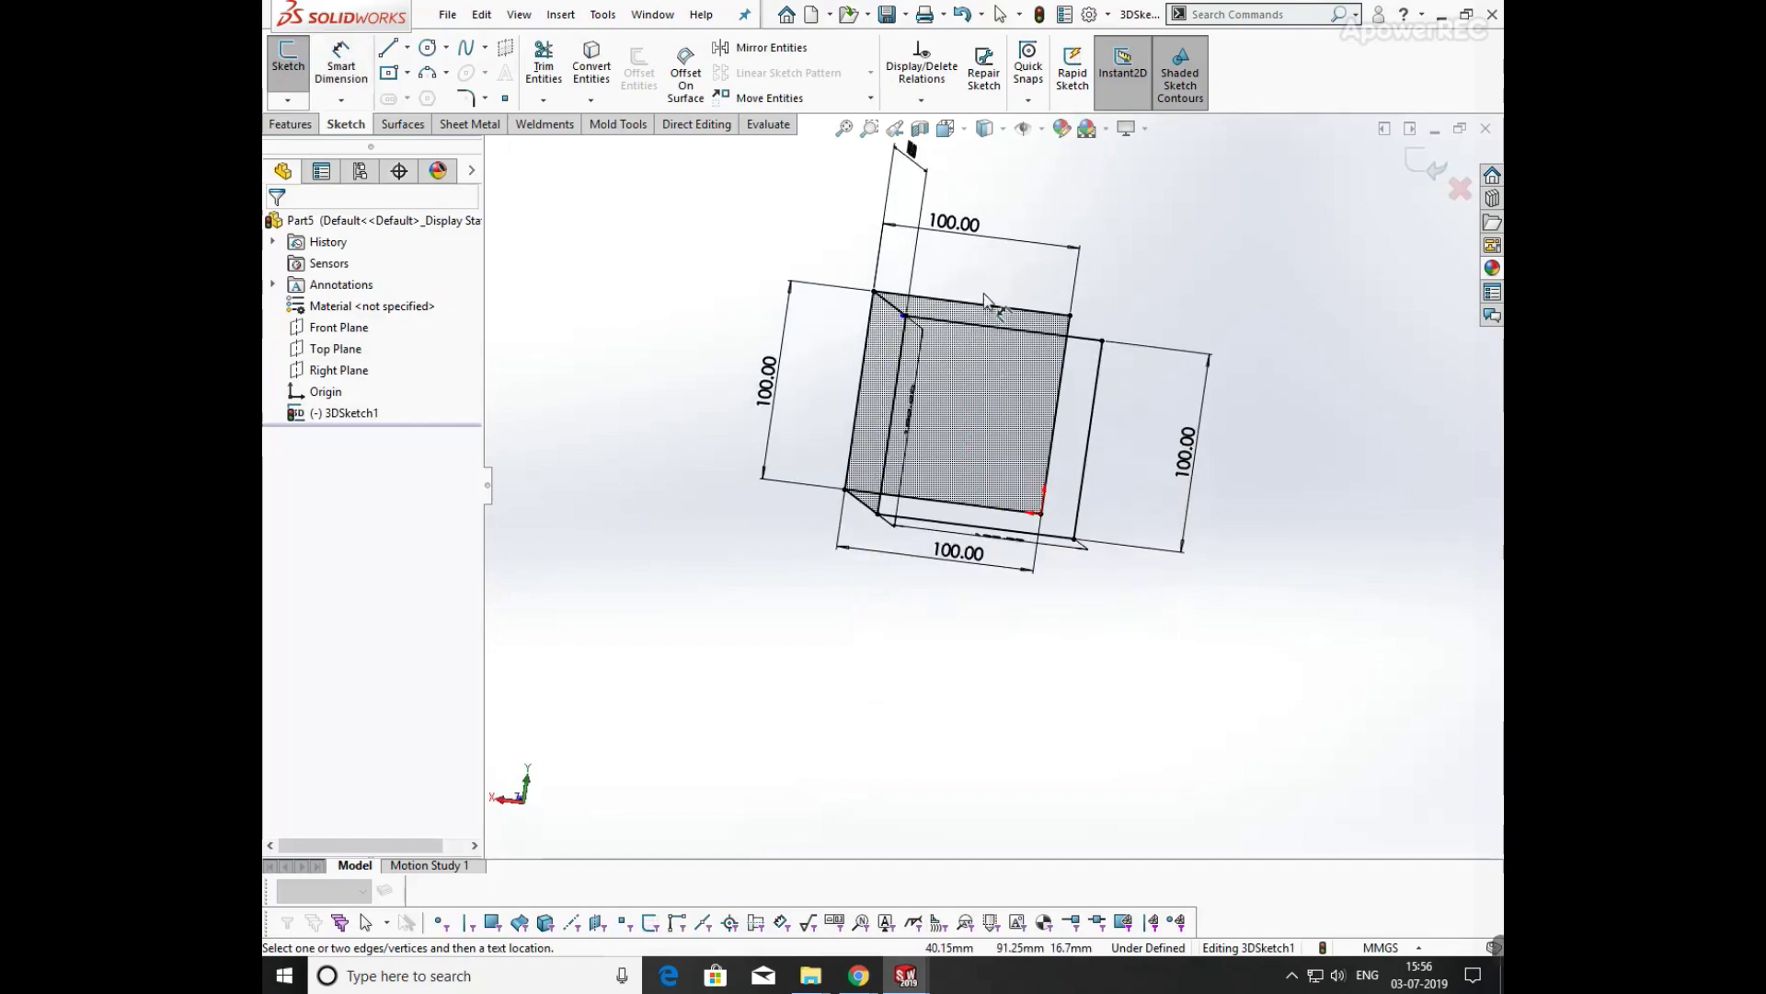
scroll(987, 282, down, 3)
click(986, 376)
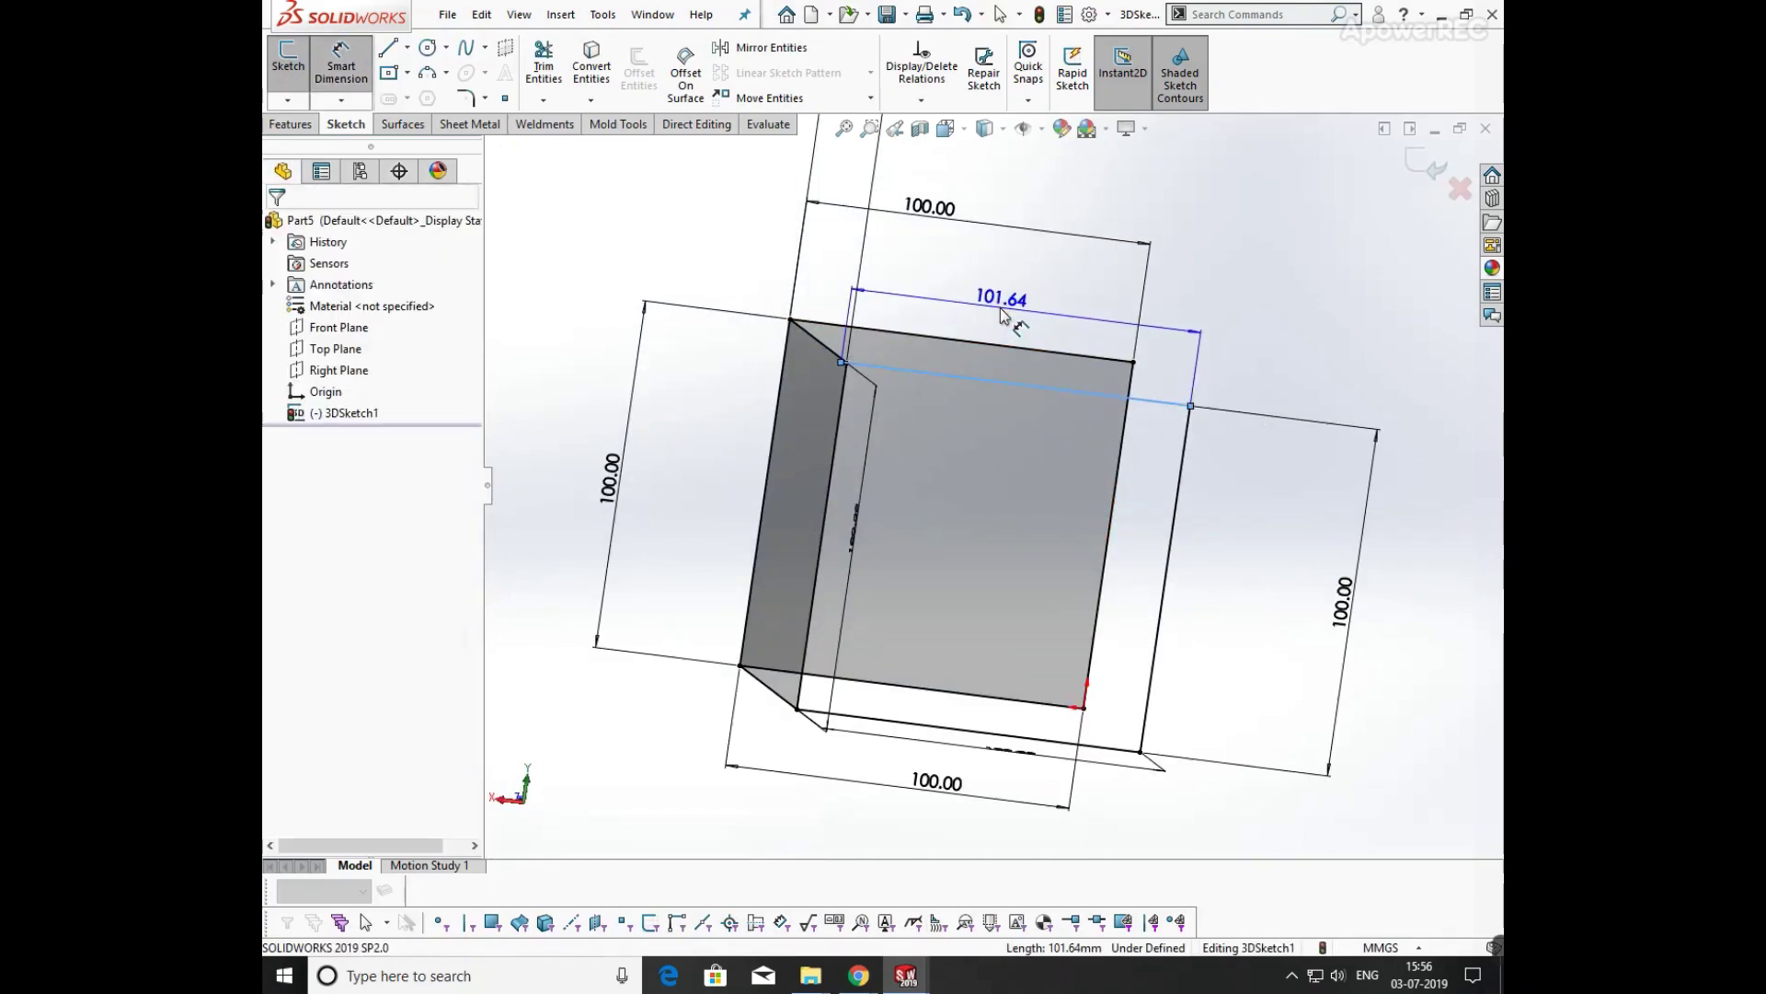
click(1000, 307)
text(100)
key(Return)
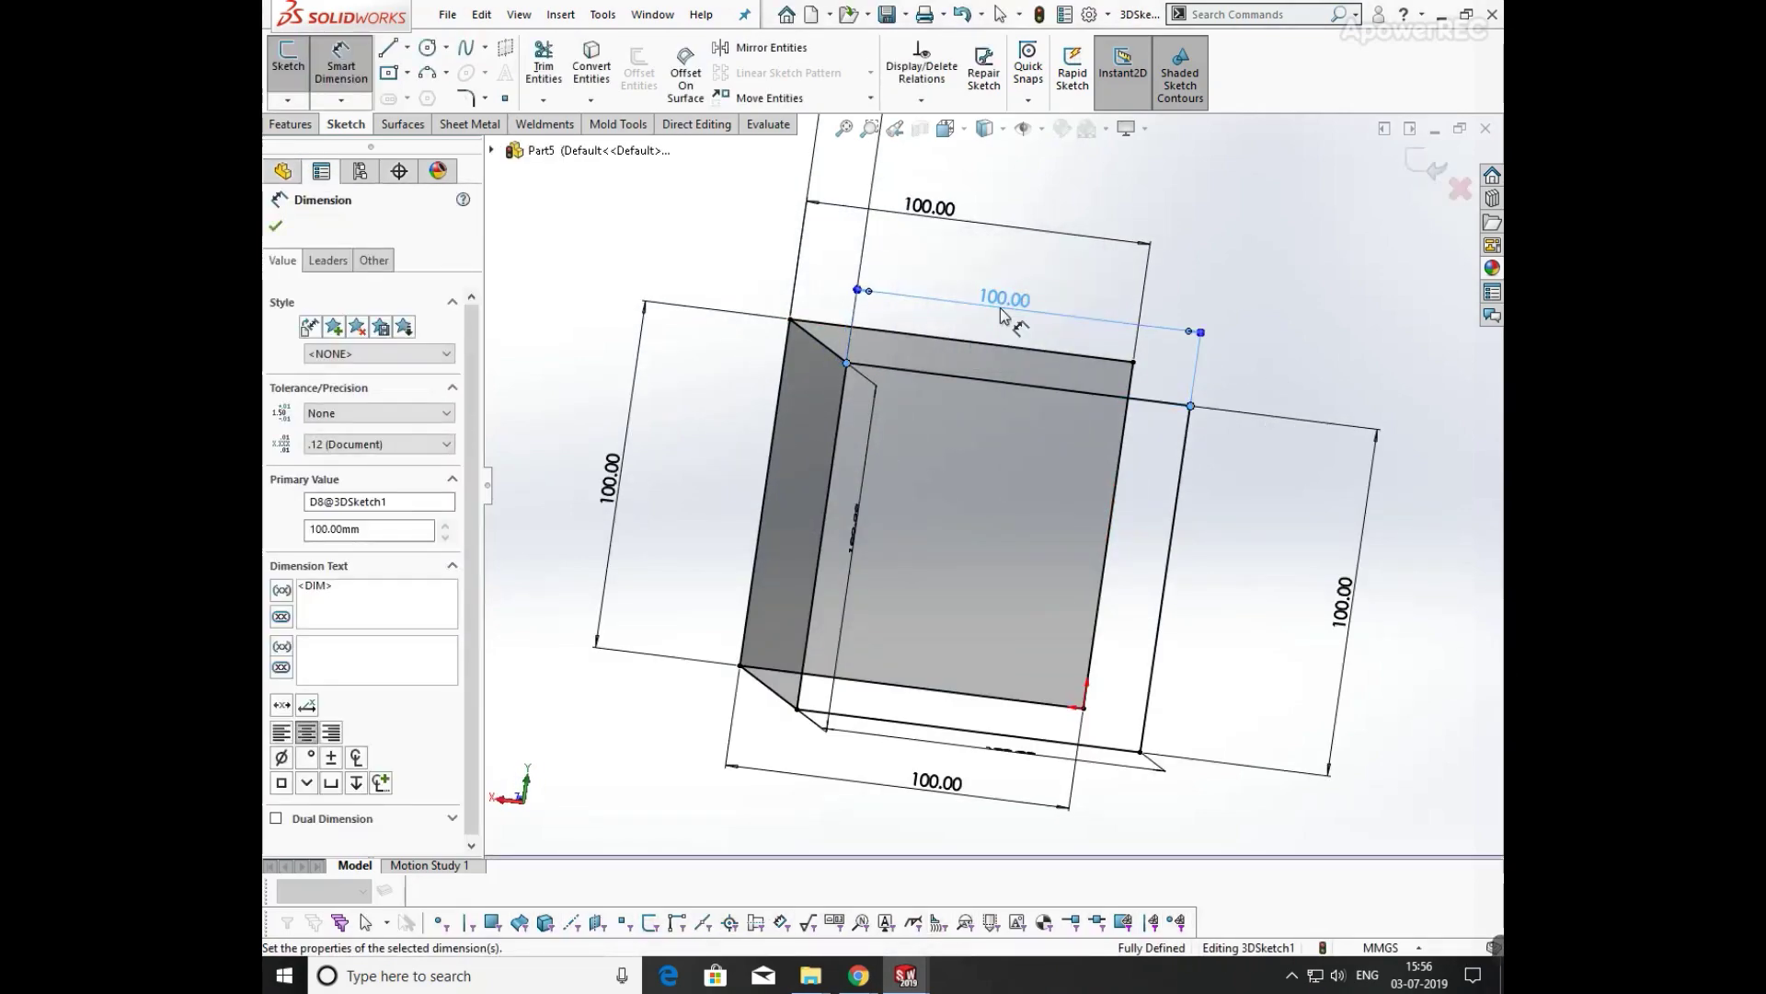
- Draw a line from the third square's free upper corner to the first square's corner above the origin
scroll(1269, 438, up, 4)
mouse_move(1269, 438)
middle_down()
mouse_move(1207, 386)
mouse_move(1064, 450)
mouse_move(1144, 446)
middle_up()
click(383, 52)
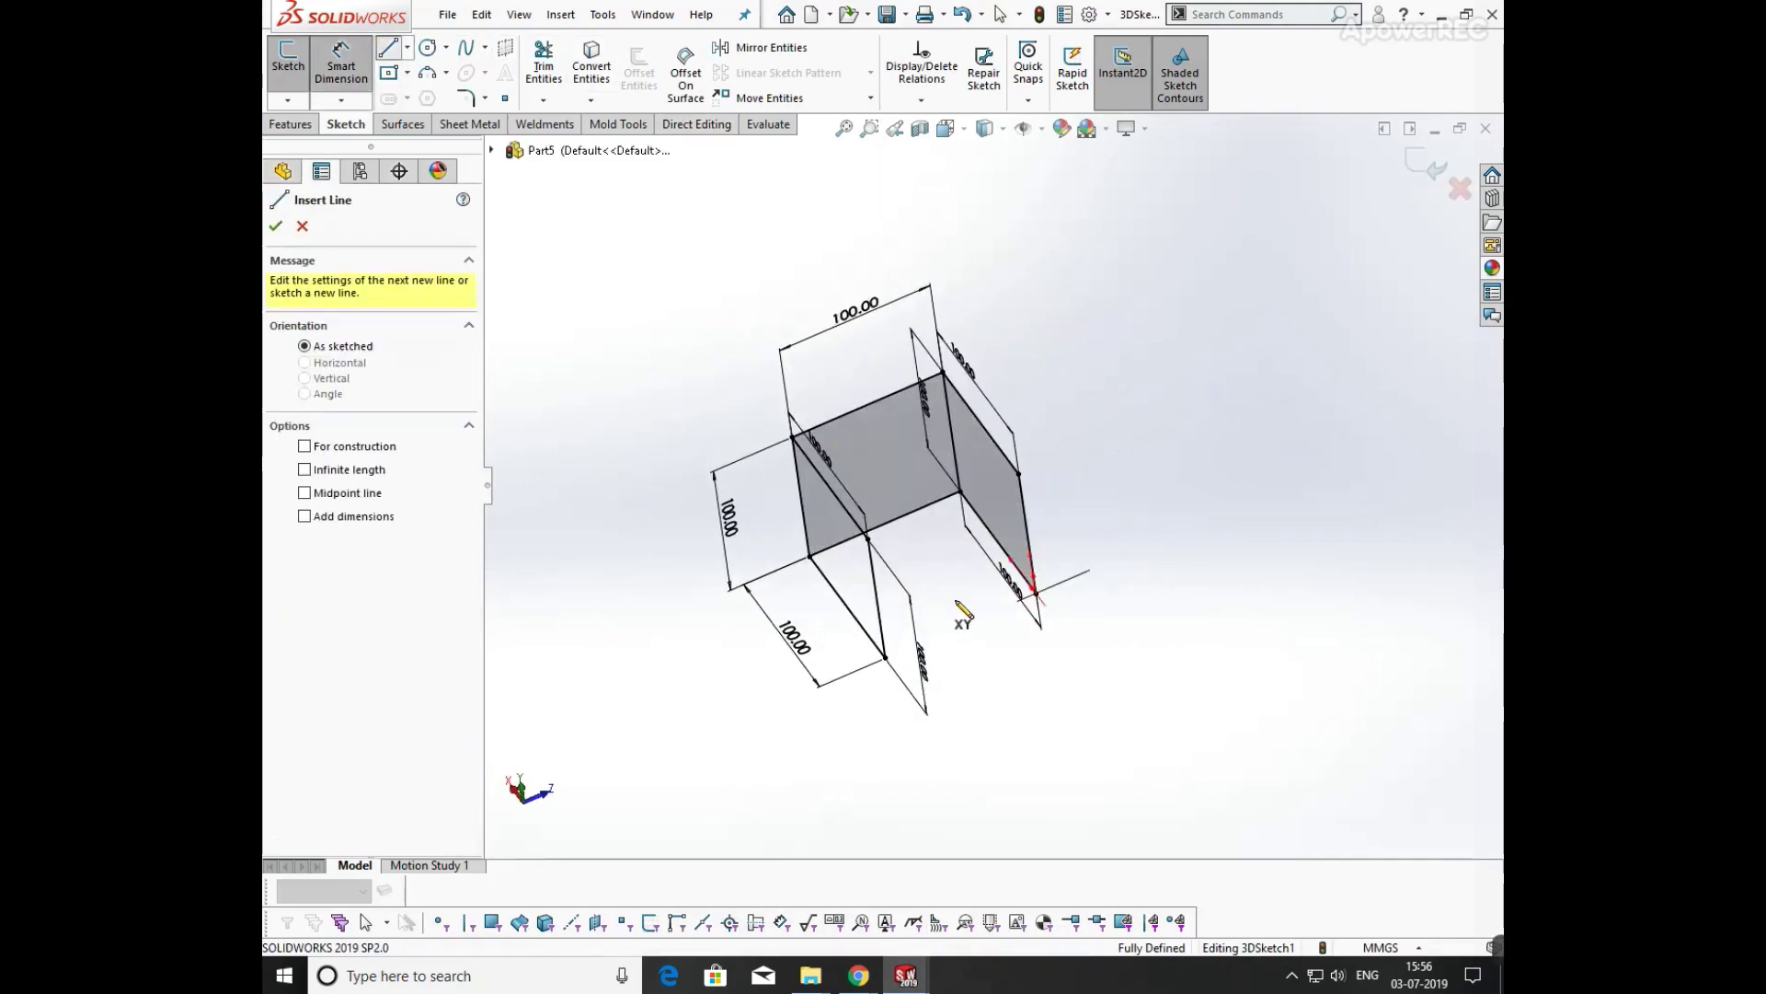
click(869, 541)
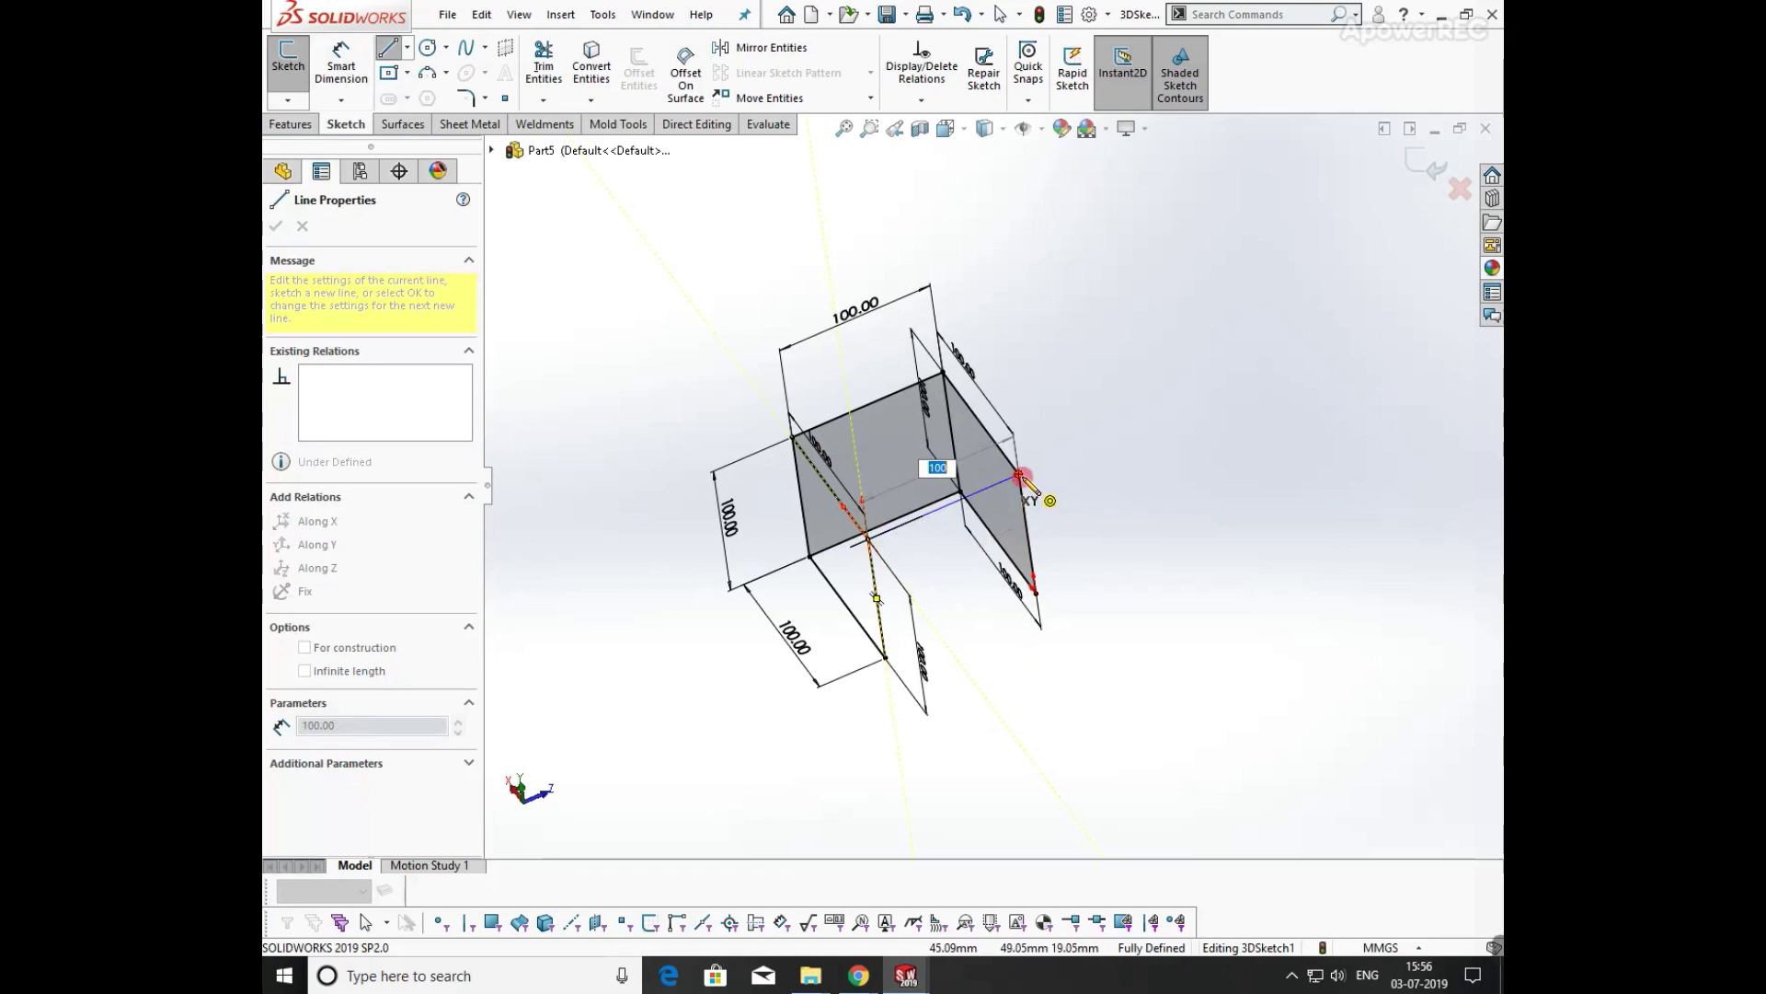
click(1019, 474)
right_click(1029, 483)
click(1067, 491)
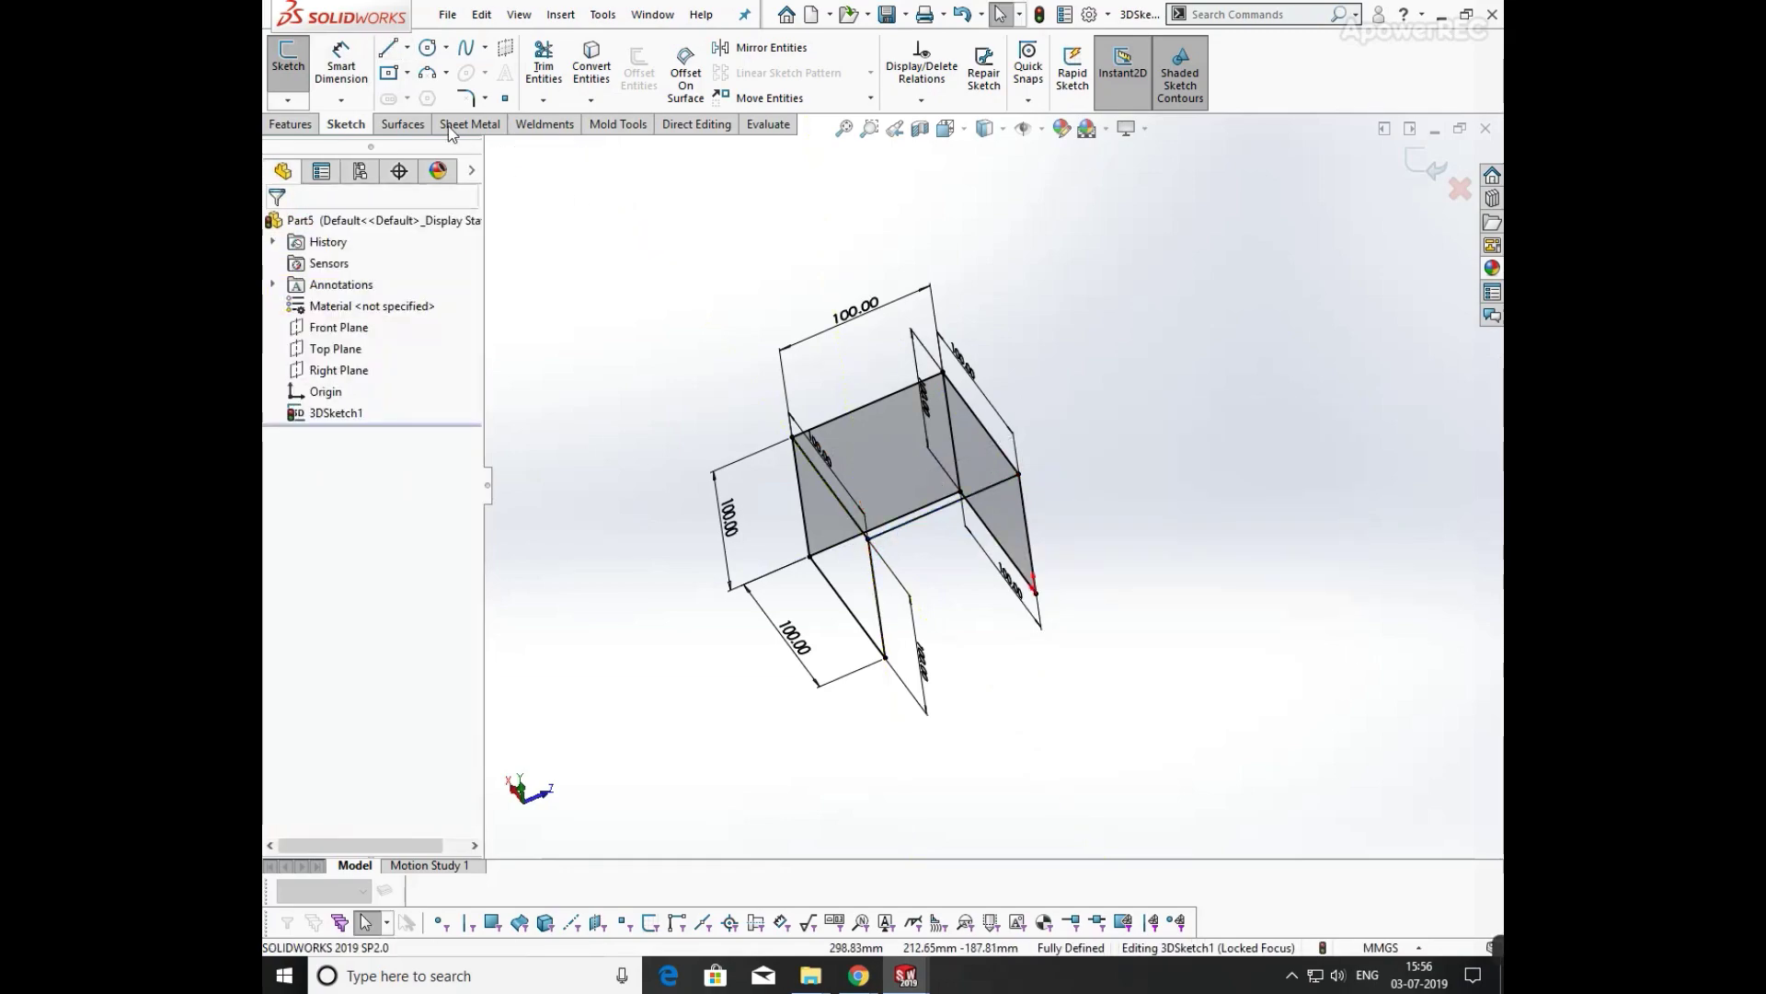
- Close the cube with a line from the third square's free lower corner to the origin
click(388, 50)
click(885, 657)
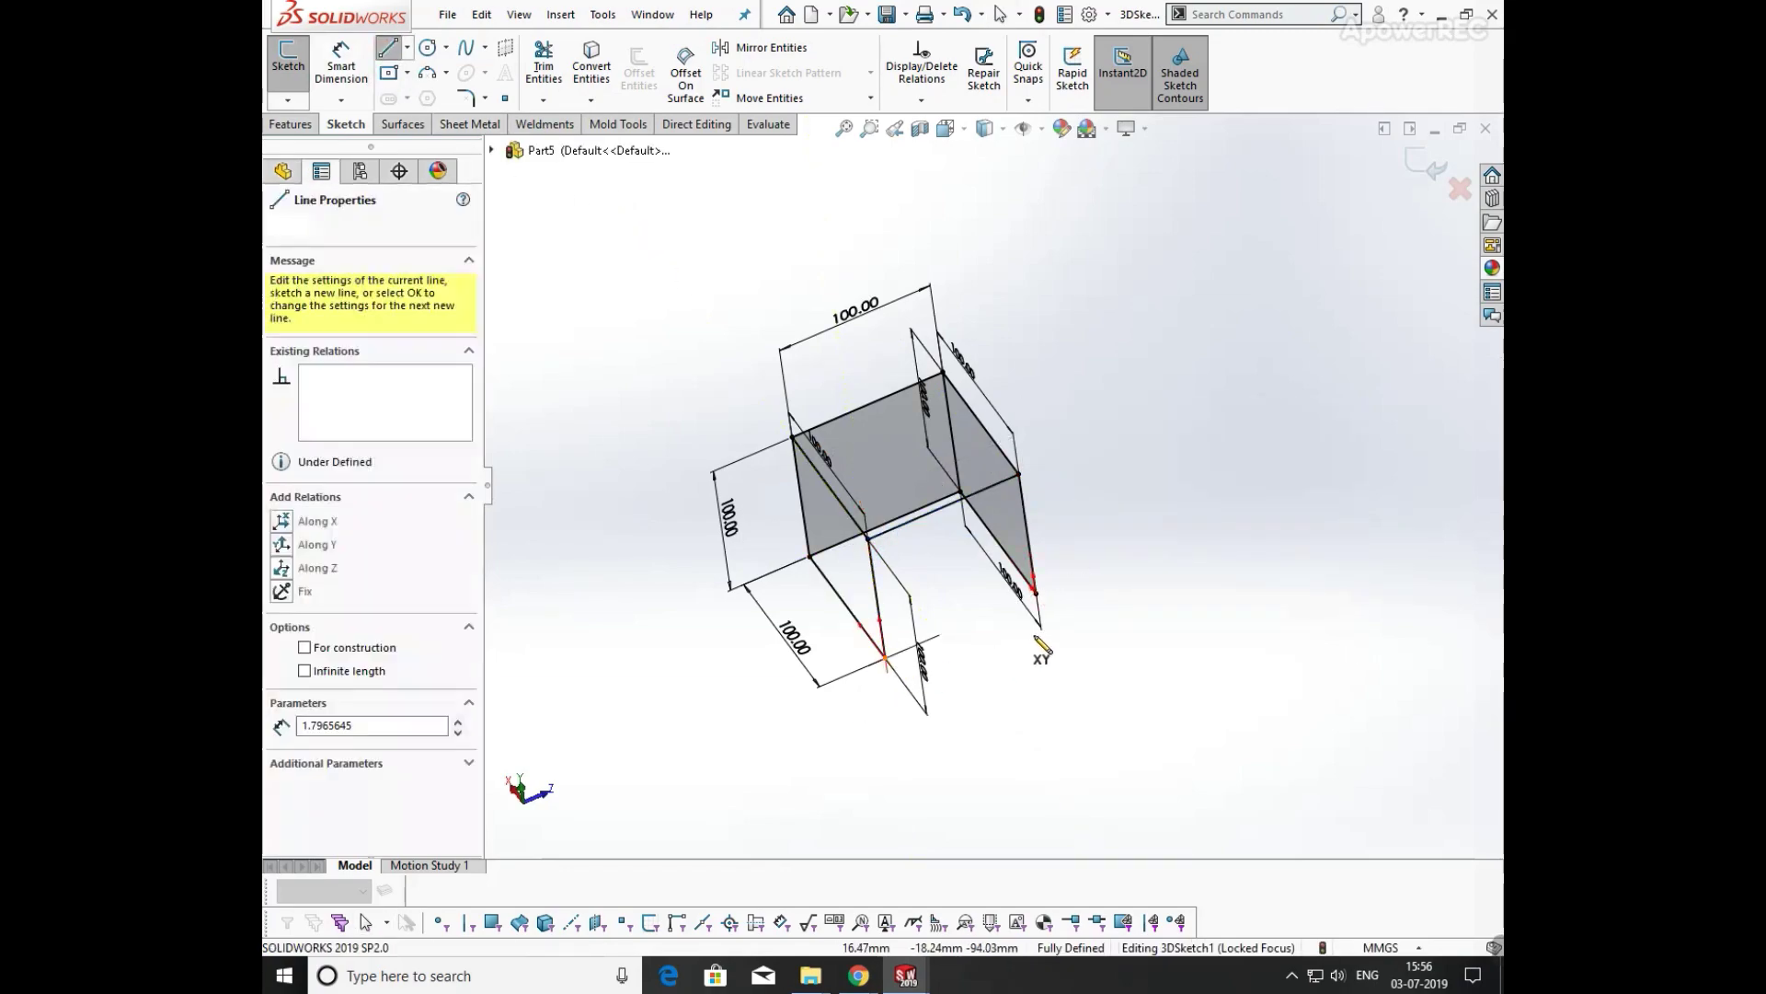
click(1037, 595)
right_click(1039, 598)
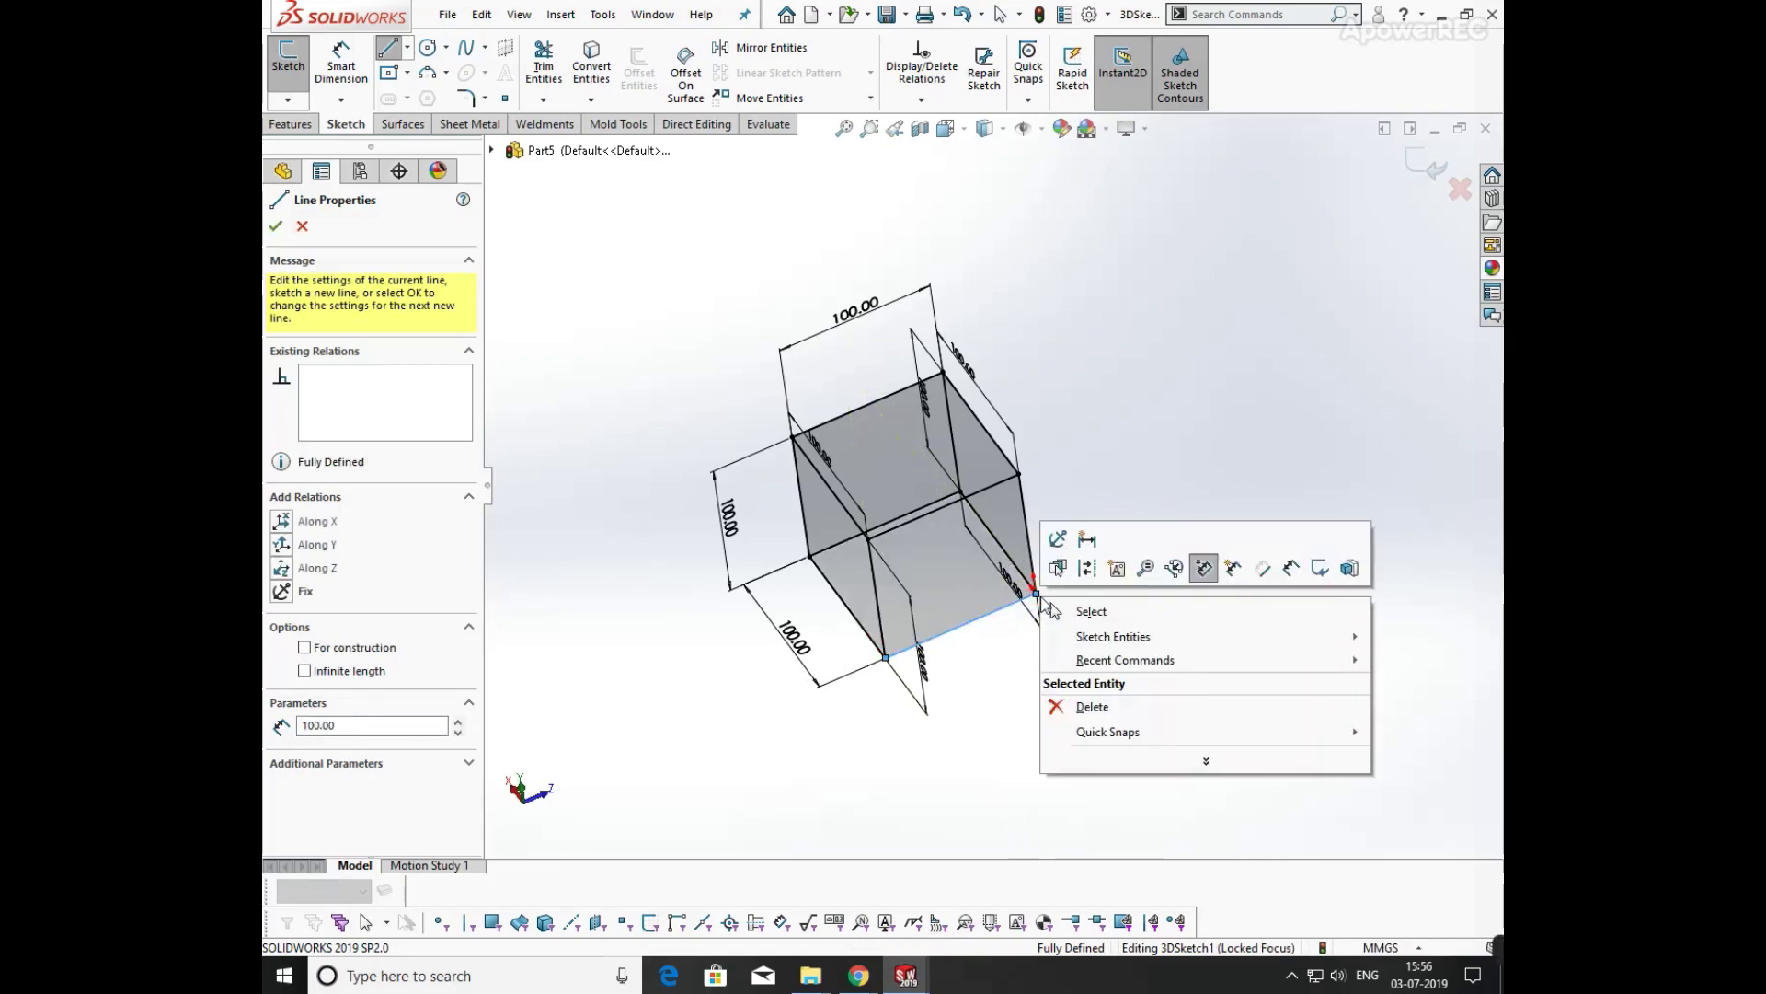
click(1079, 607)
- Move the text of the uppermost 100 mm dimension outside its extension lines, above the cube
middle_drag(1079, 608, 1240, 528)
mouse_move(1107, 534)
middle_down()
mouse_move(1067, 543)
mouse_move(1026, 644)
middle_up()
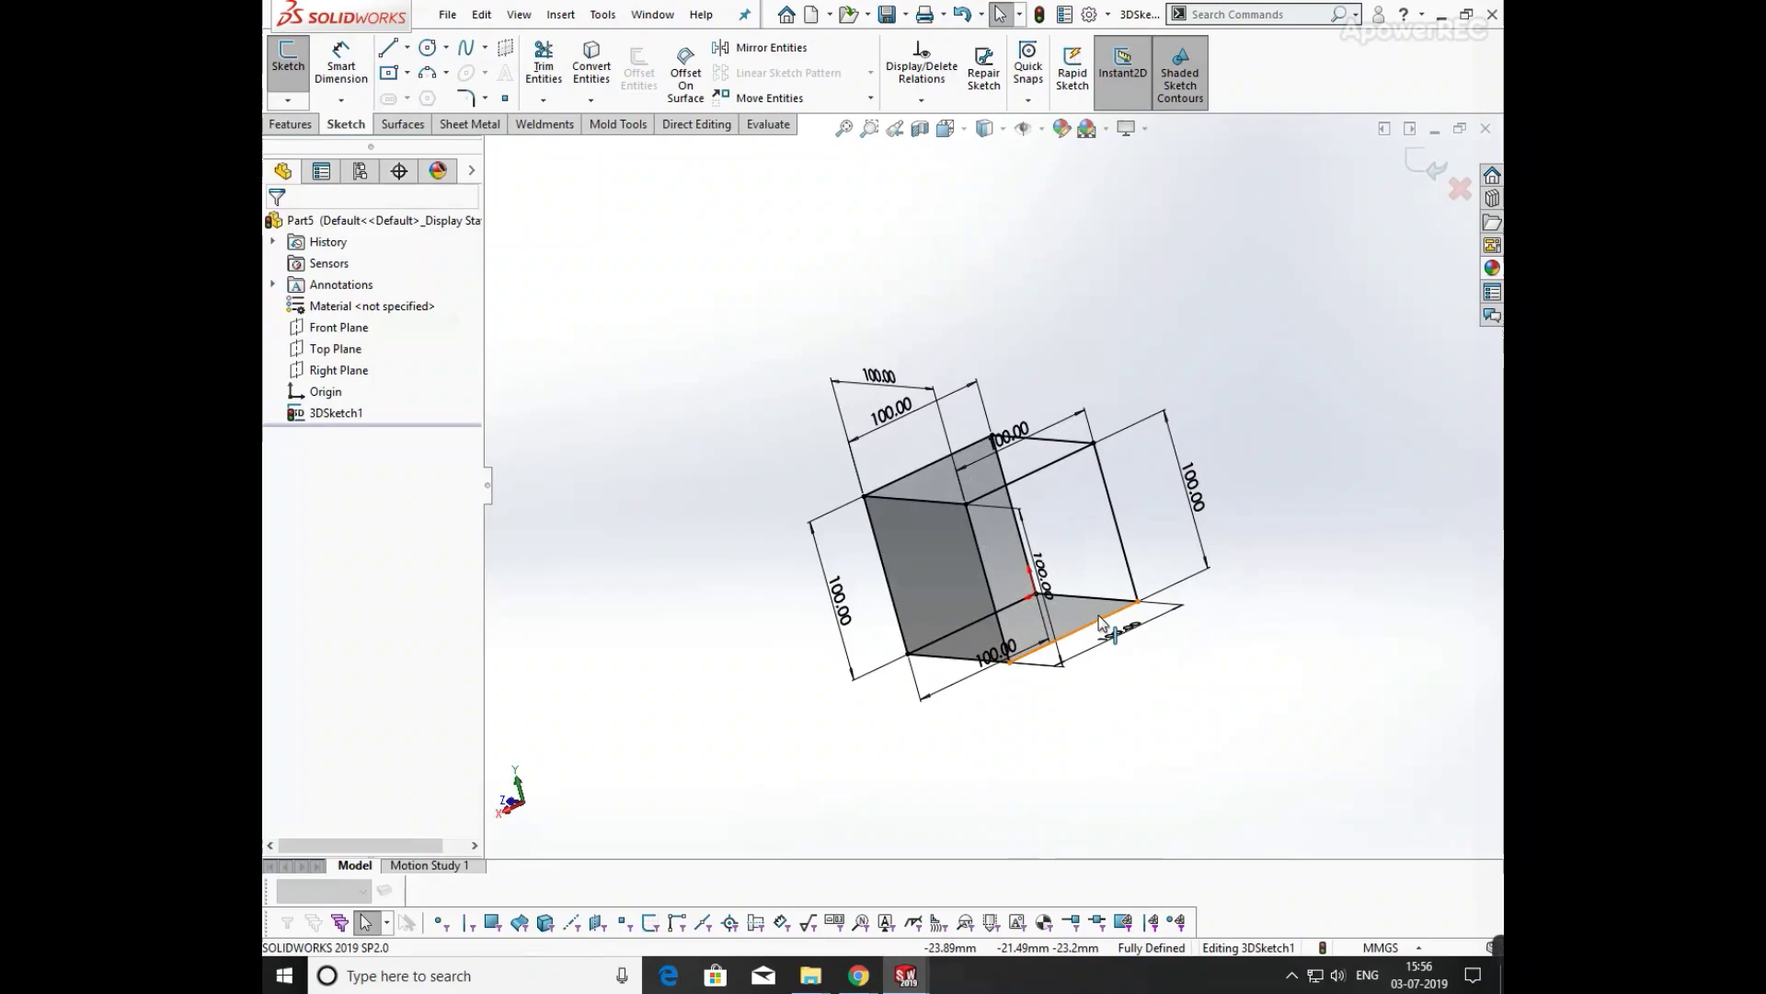
key(space)
click(787, 642)
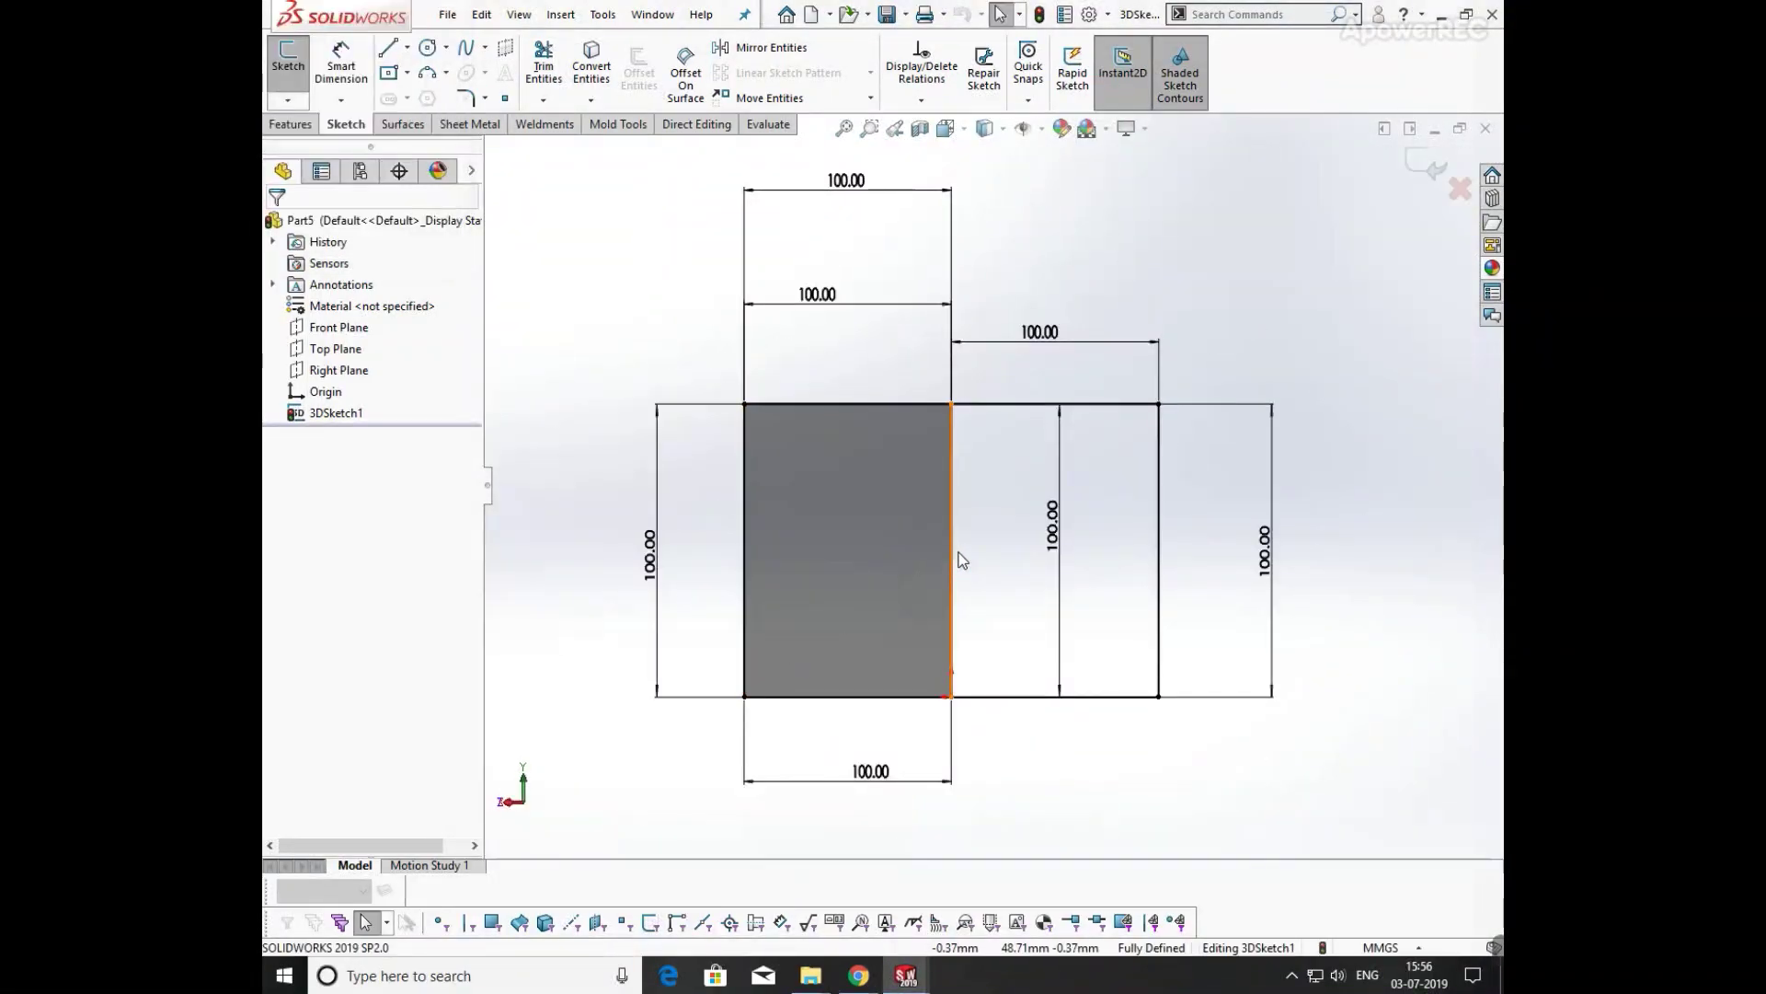
mouse_move(958, 556)
middle_down()
mouse_move(936, 460)
mouse_move(914, 579)
mouse_move(903, 457)
mouse_move(957, 587)
middle_up()
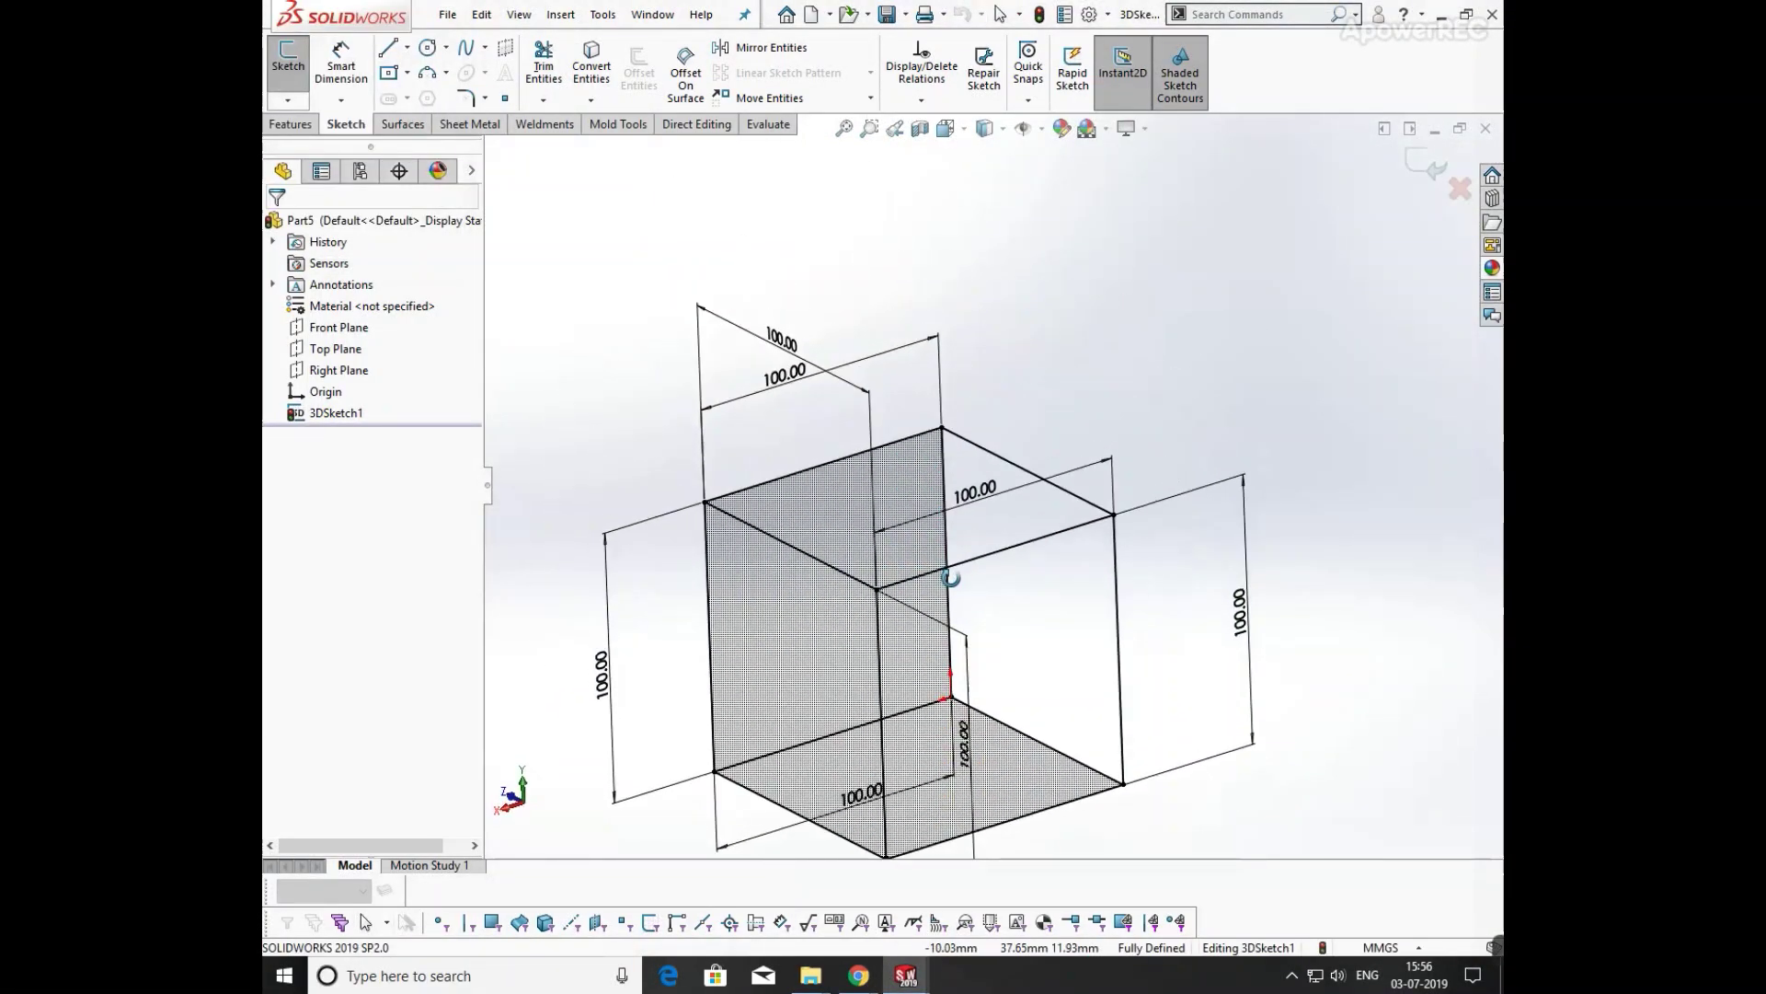
key(space)
click(809, 583)
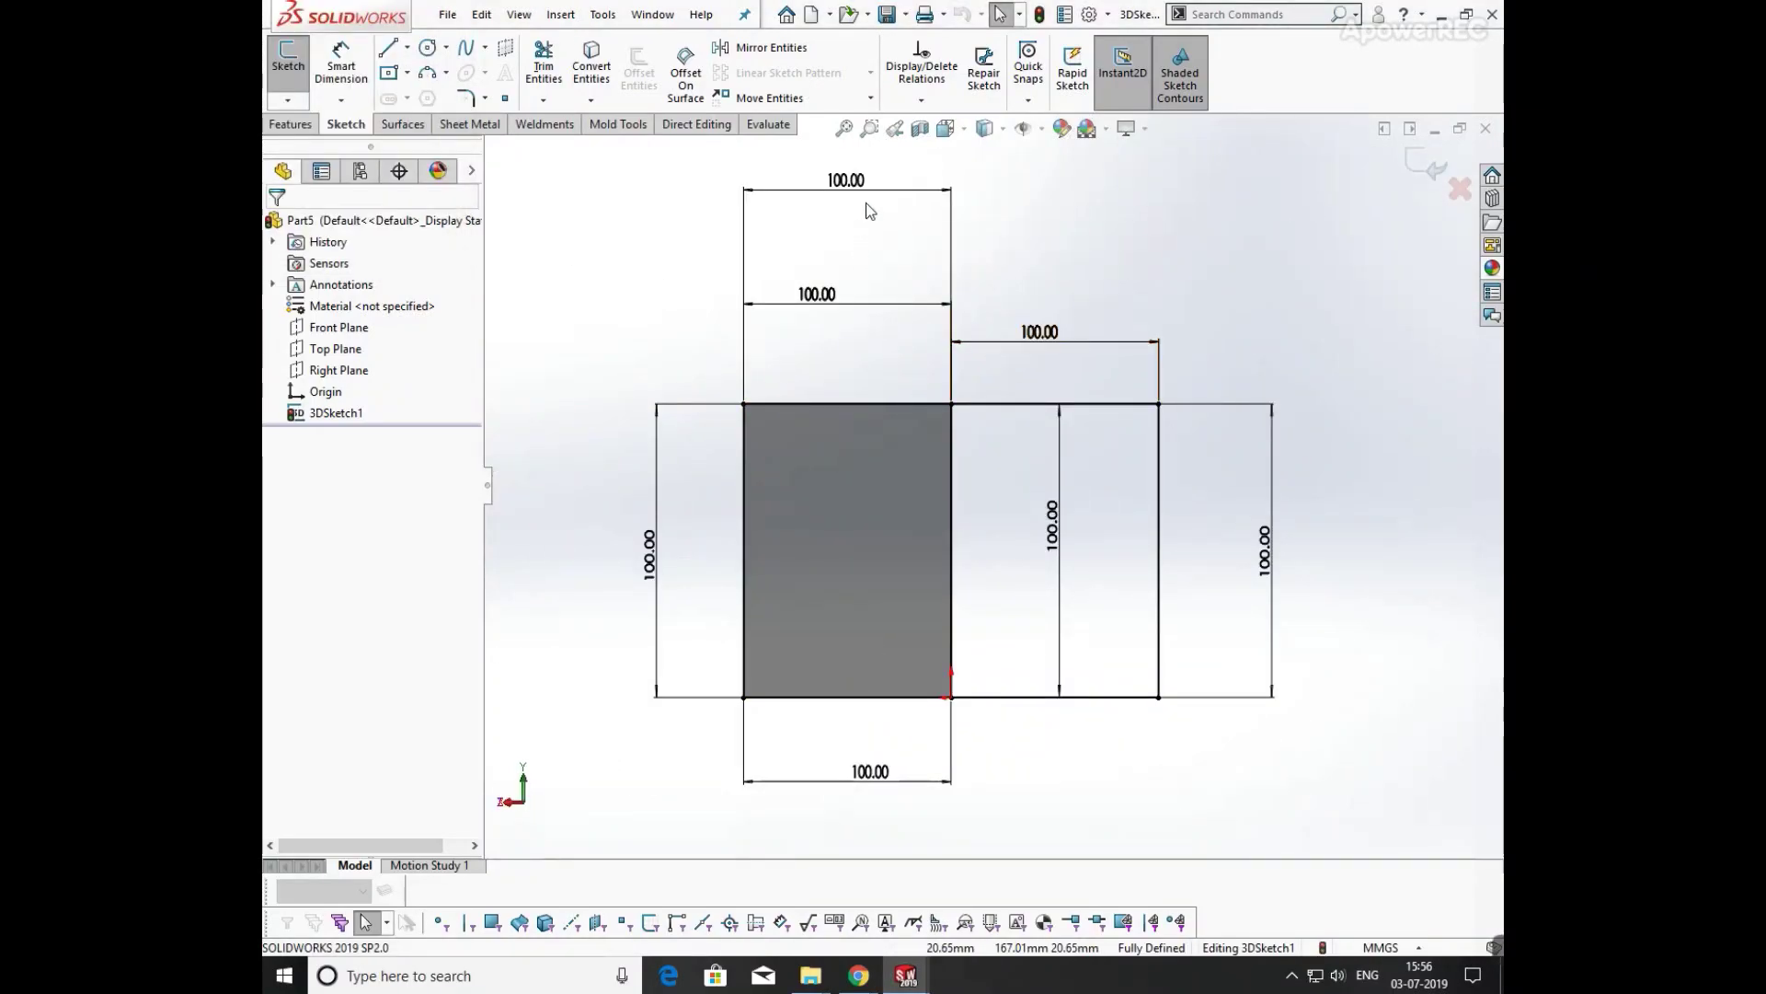
drag(862, 187, 729, 228)
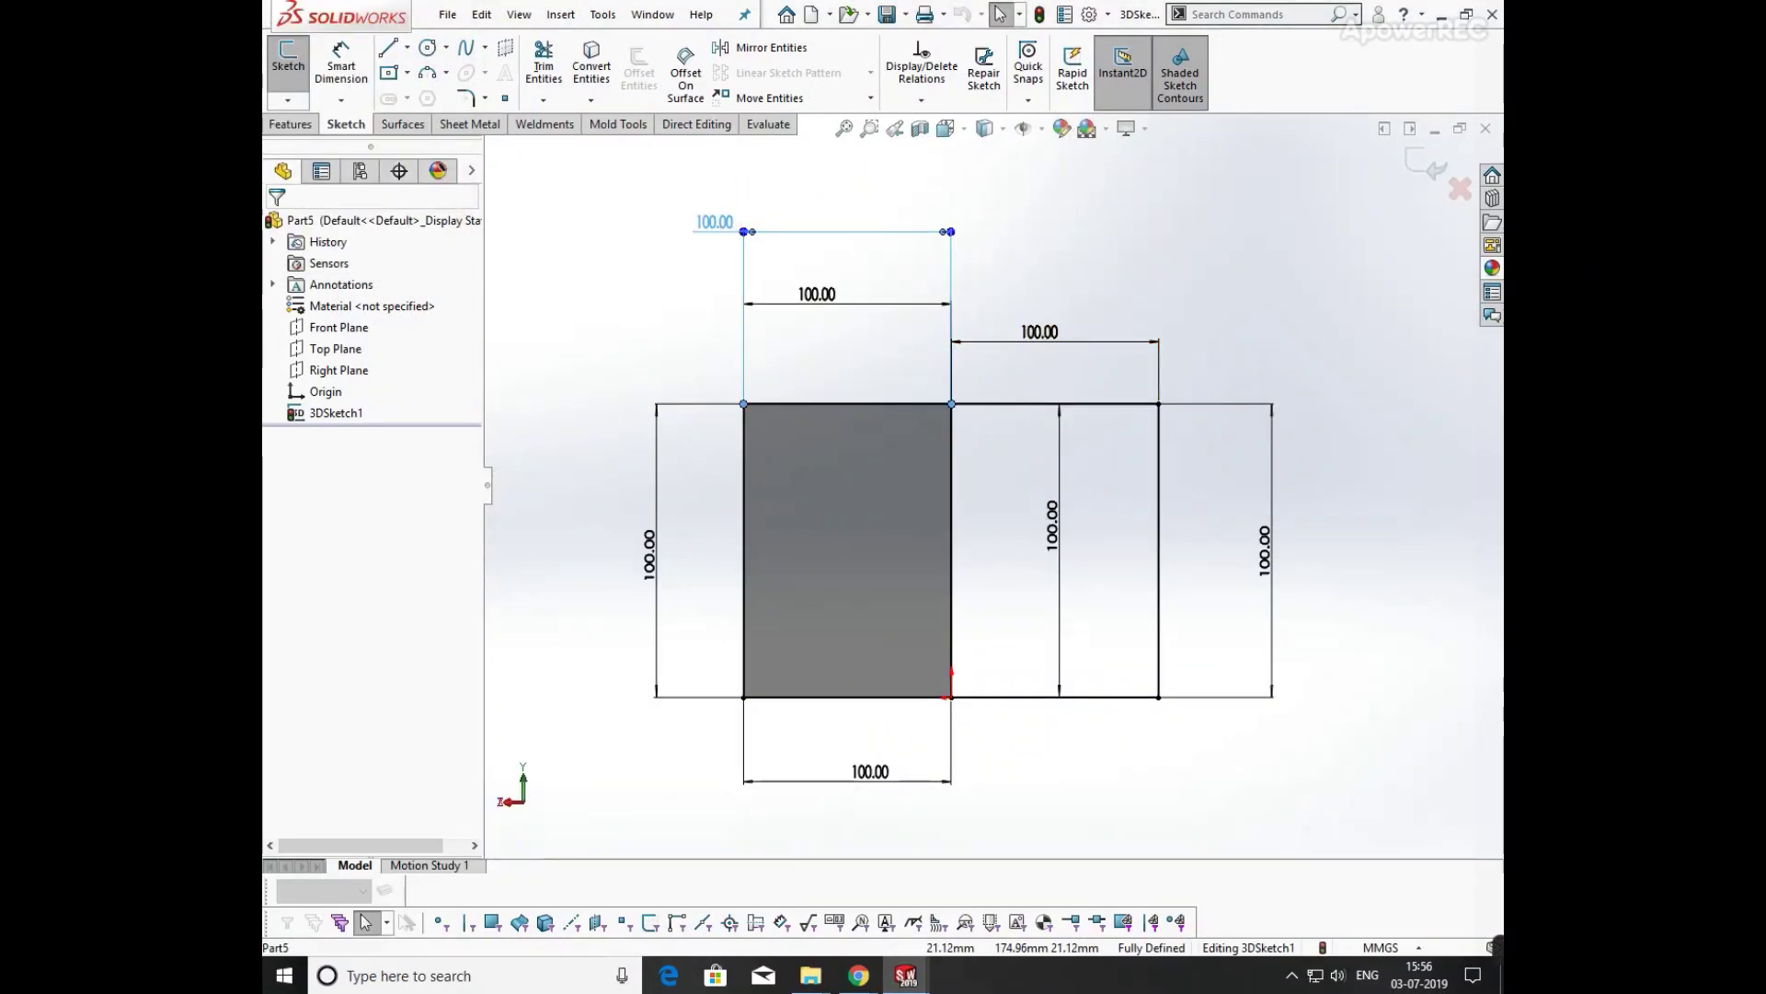
click(930, 101)
click(930, 101)
click(924, 67)
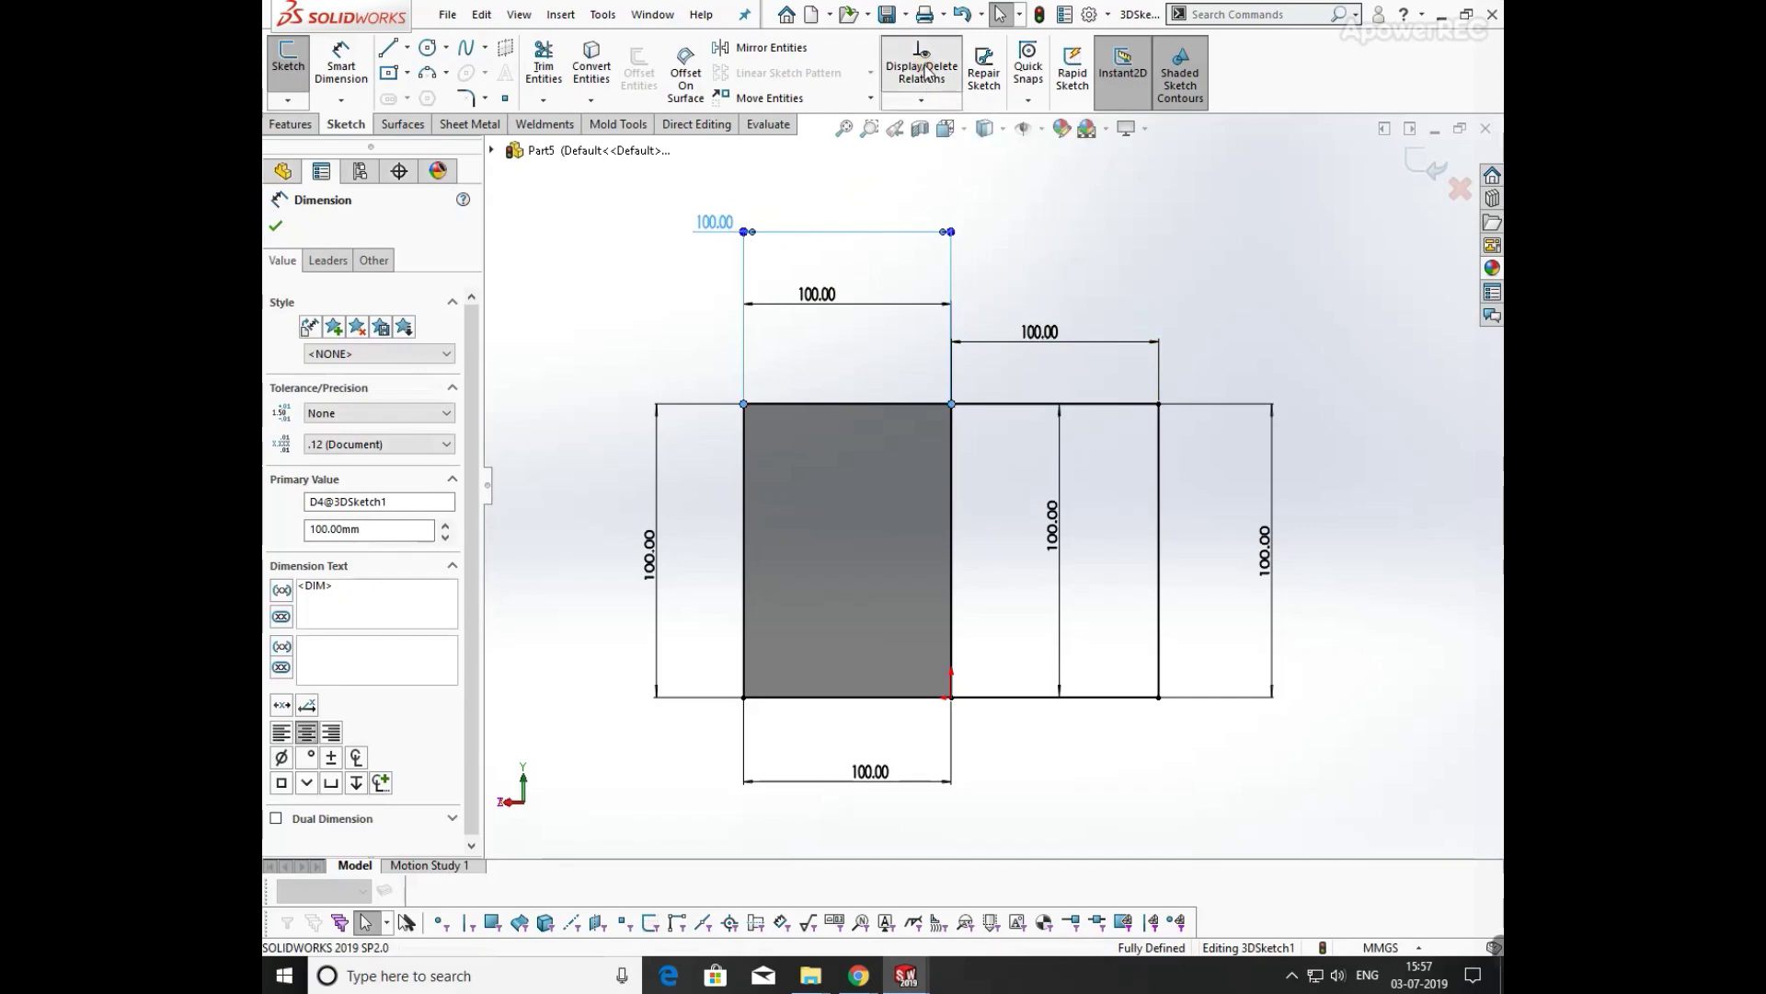
click(927, 71)
click(927, 71)
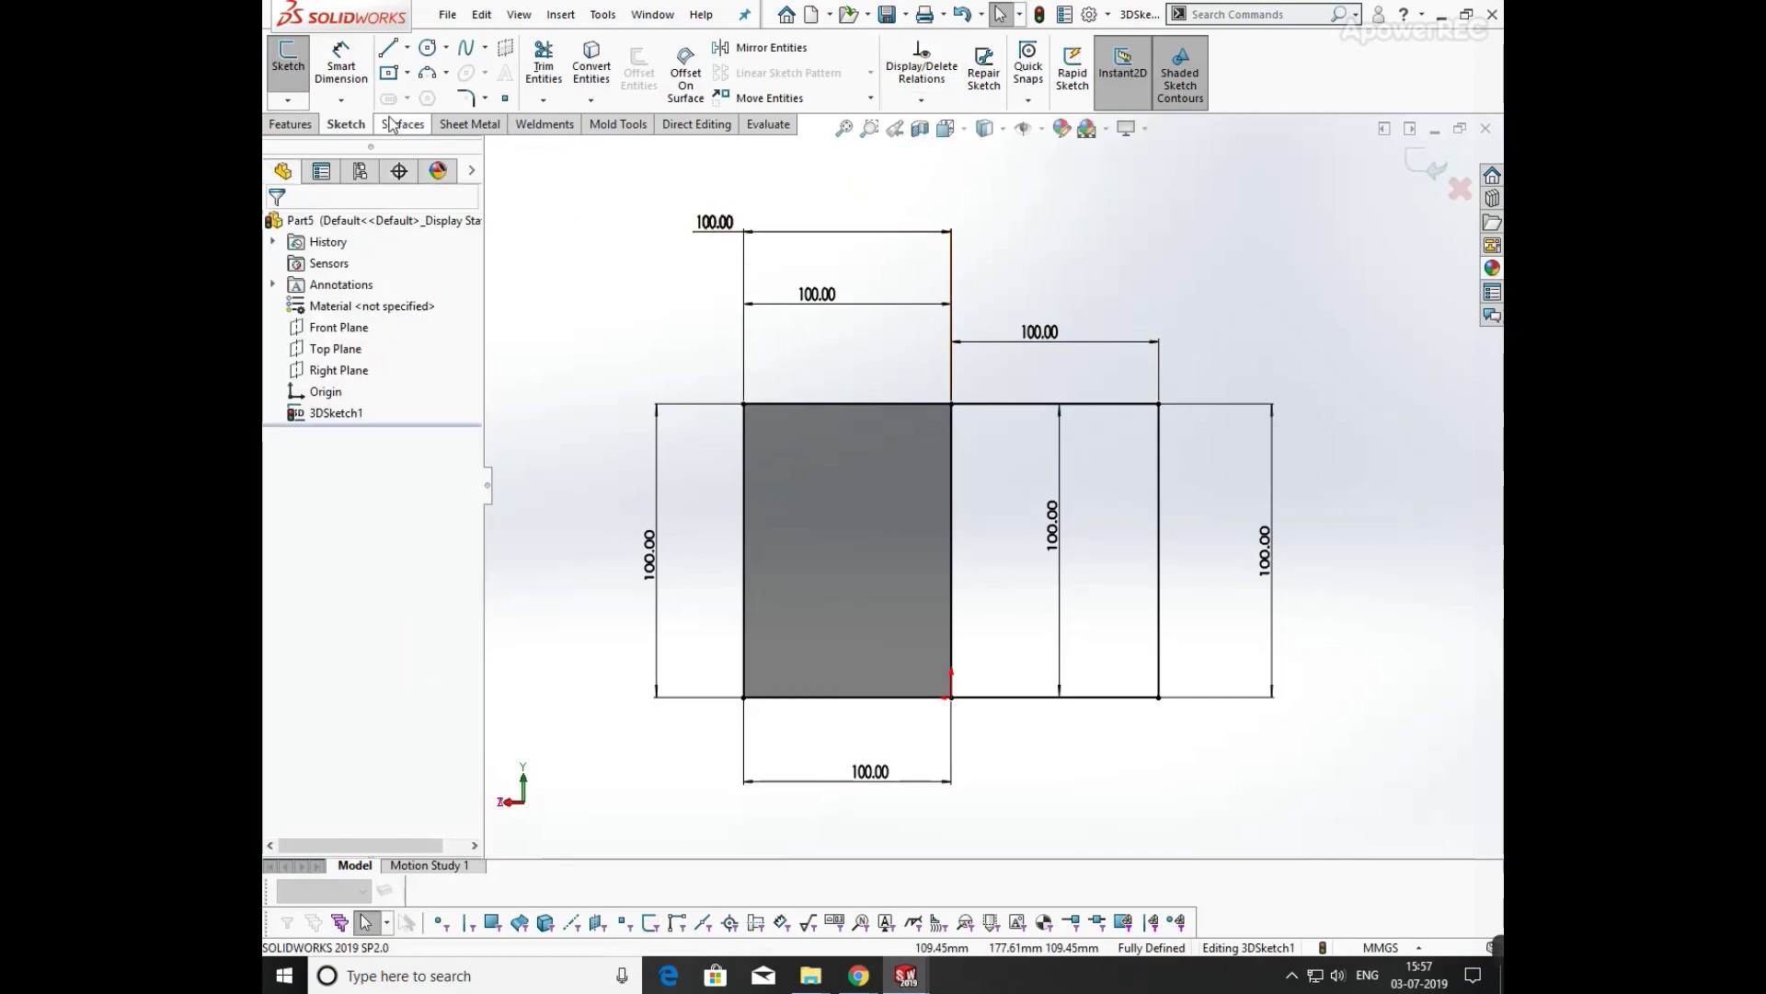
drag(736, 225, 704, 220)
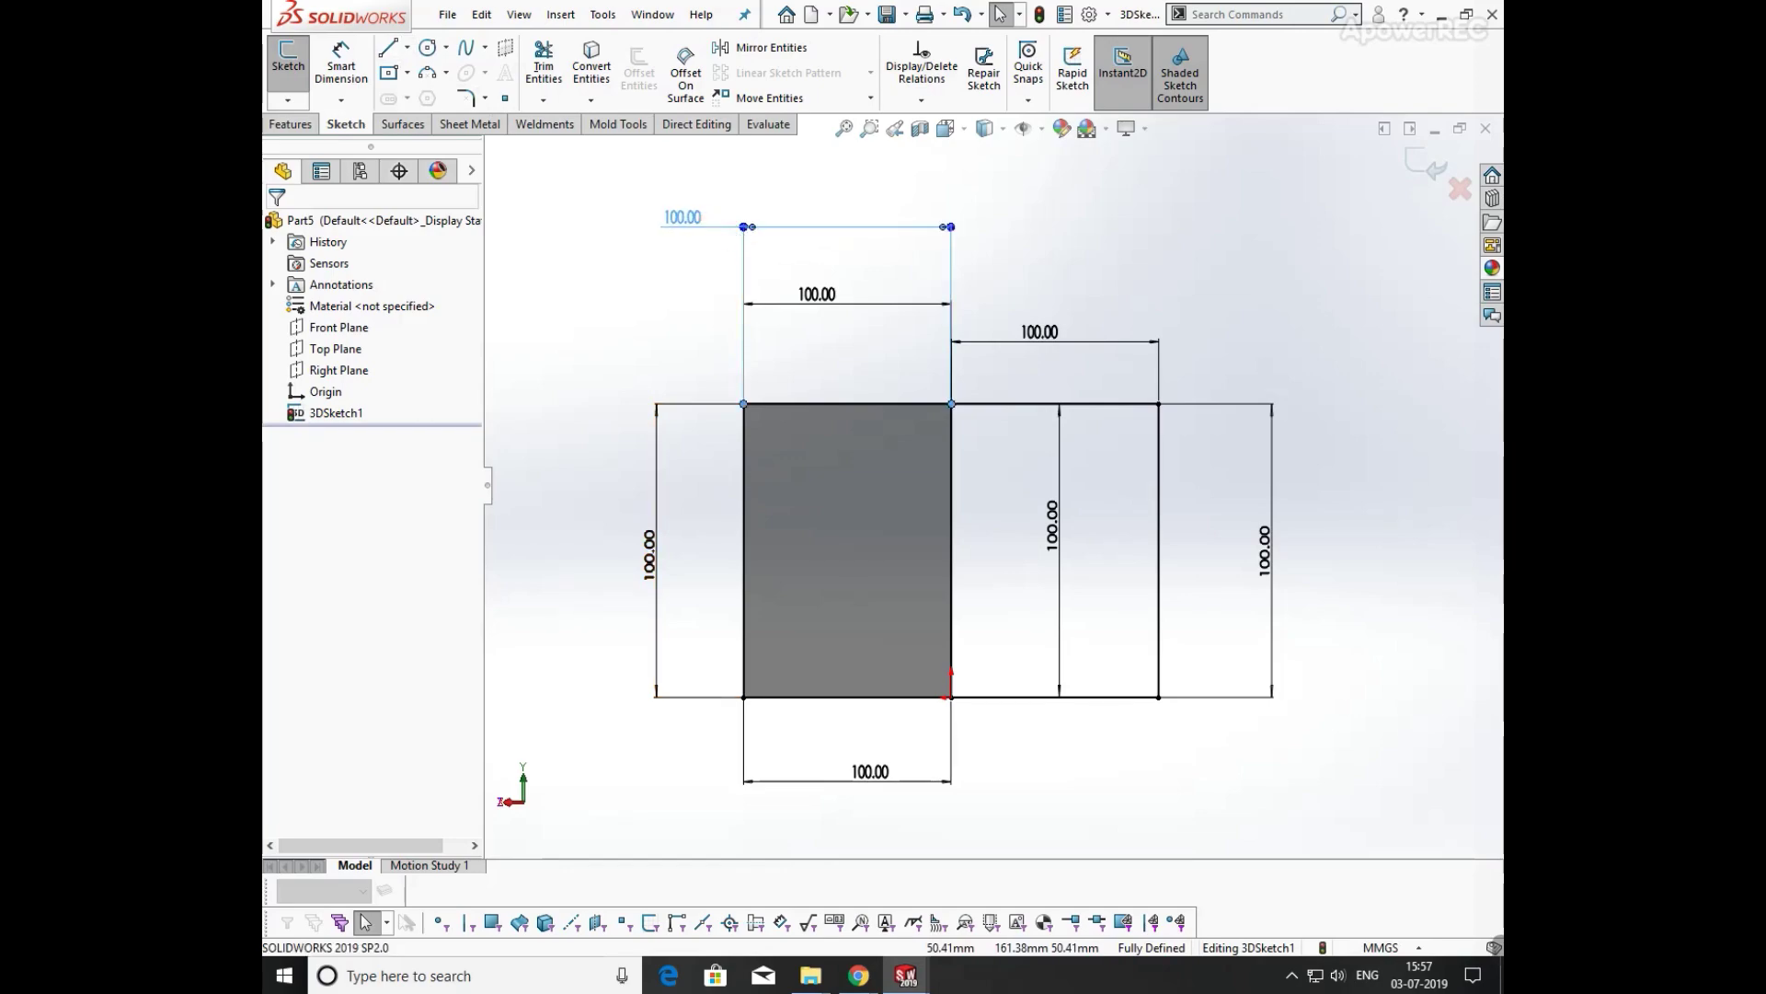
- Draw a 100 mm vertical line across the first square from its lower to its upper edge, about 23 mm from the origin's upright edge
click(390, 50)
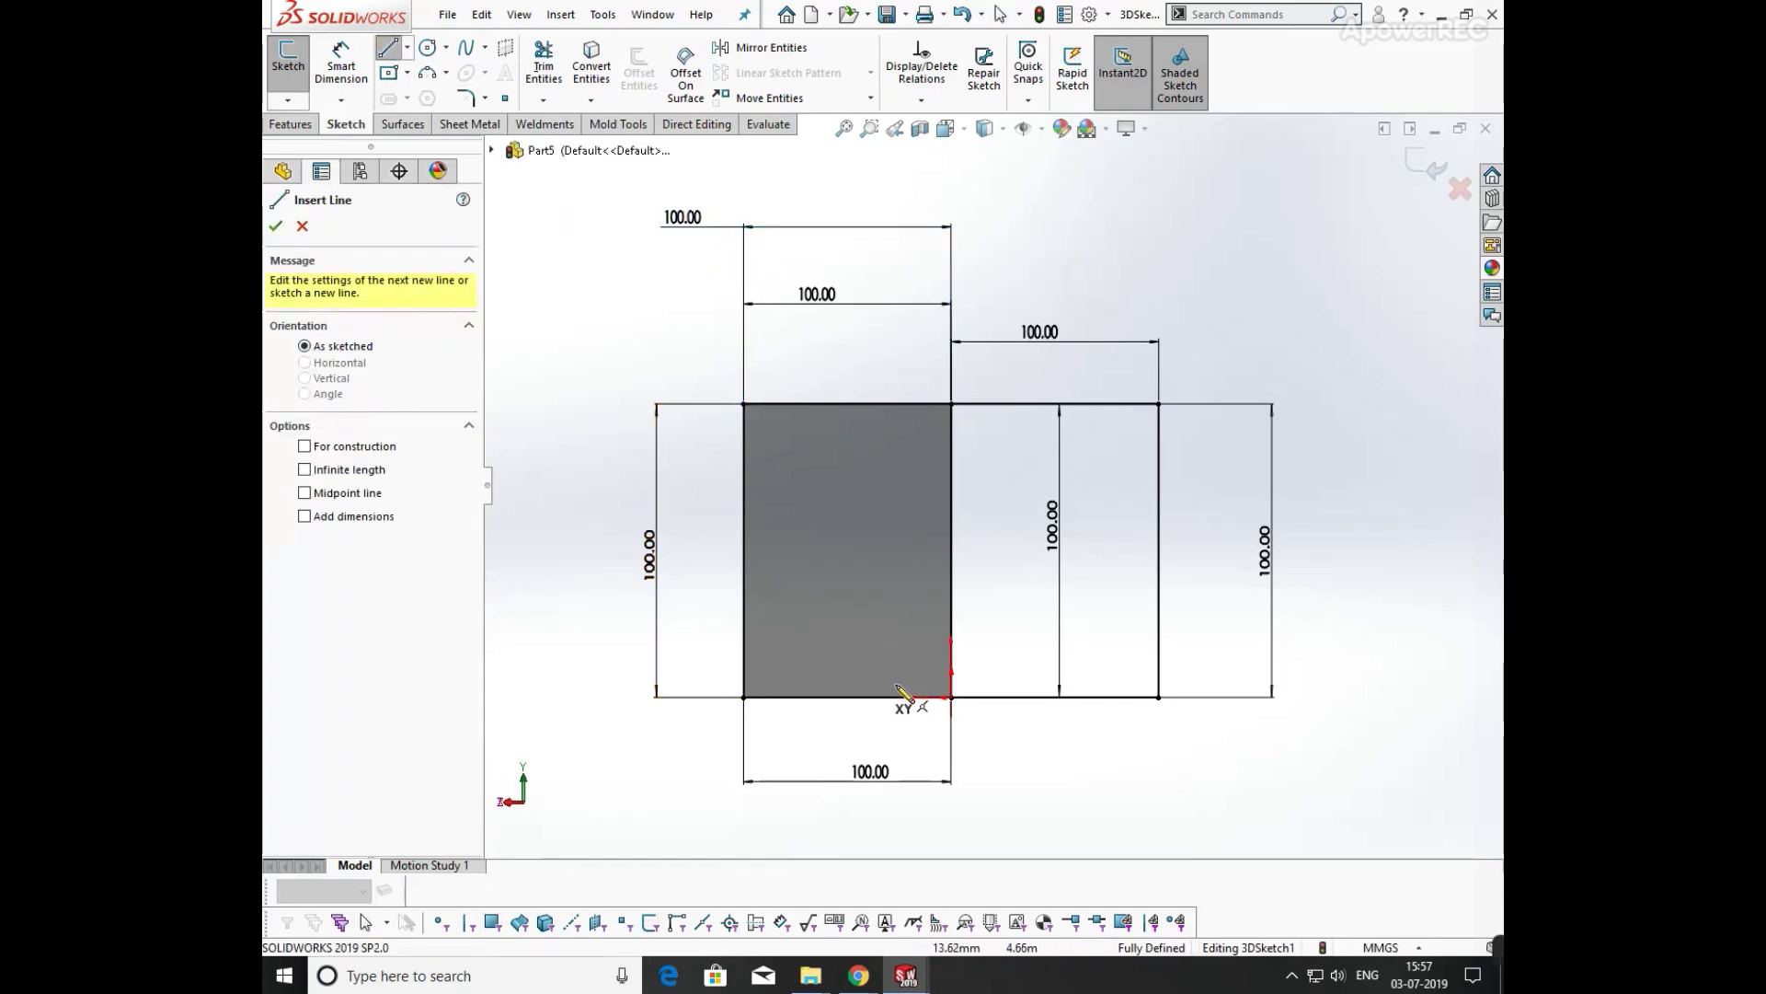
click(902, 696)
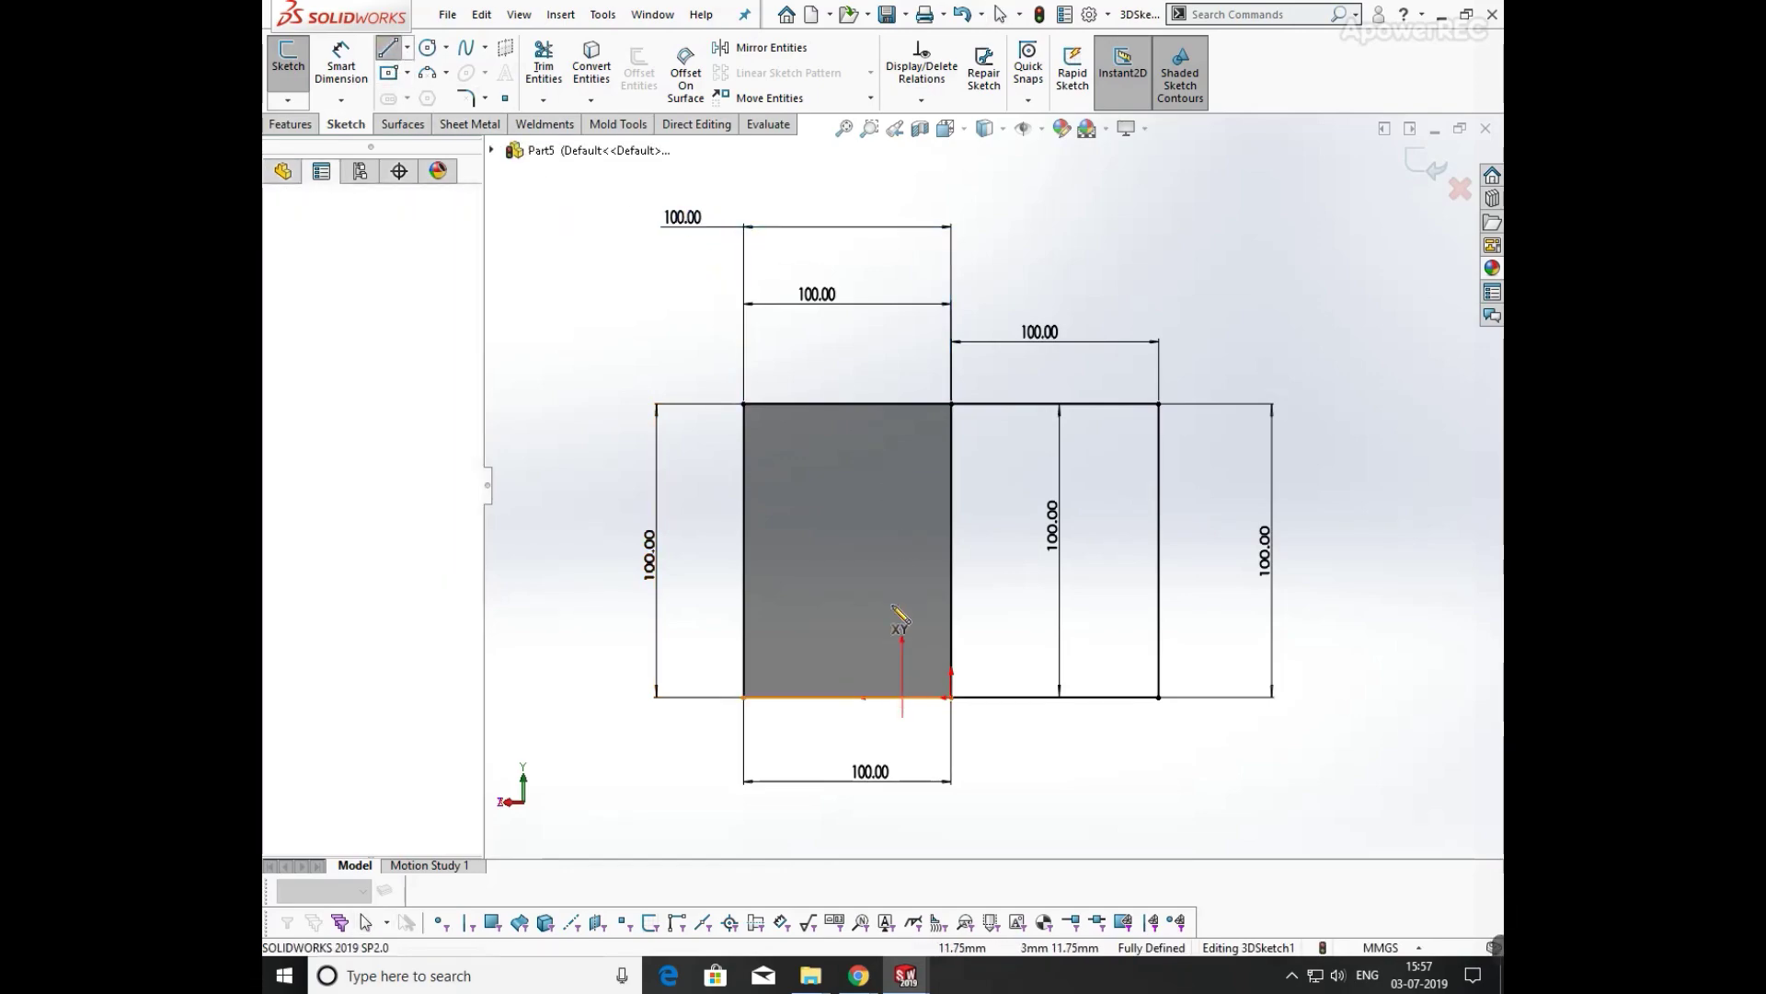
click(902, 405)
key(Escape)
- Draw a 100 mm vertical line between the lower and upper edges of the adjacent YZ face, about 20 mm from the origin's upright edge
mouse_move(940, 483)
middle_down()
mouse_move(940, 576)
mouse_move(1045, 399)
mouse_move(875, 284)
mouse_move(796, 461)
mouse_move(717, 460)
middle_up()
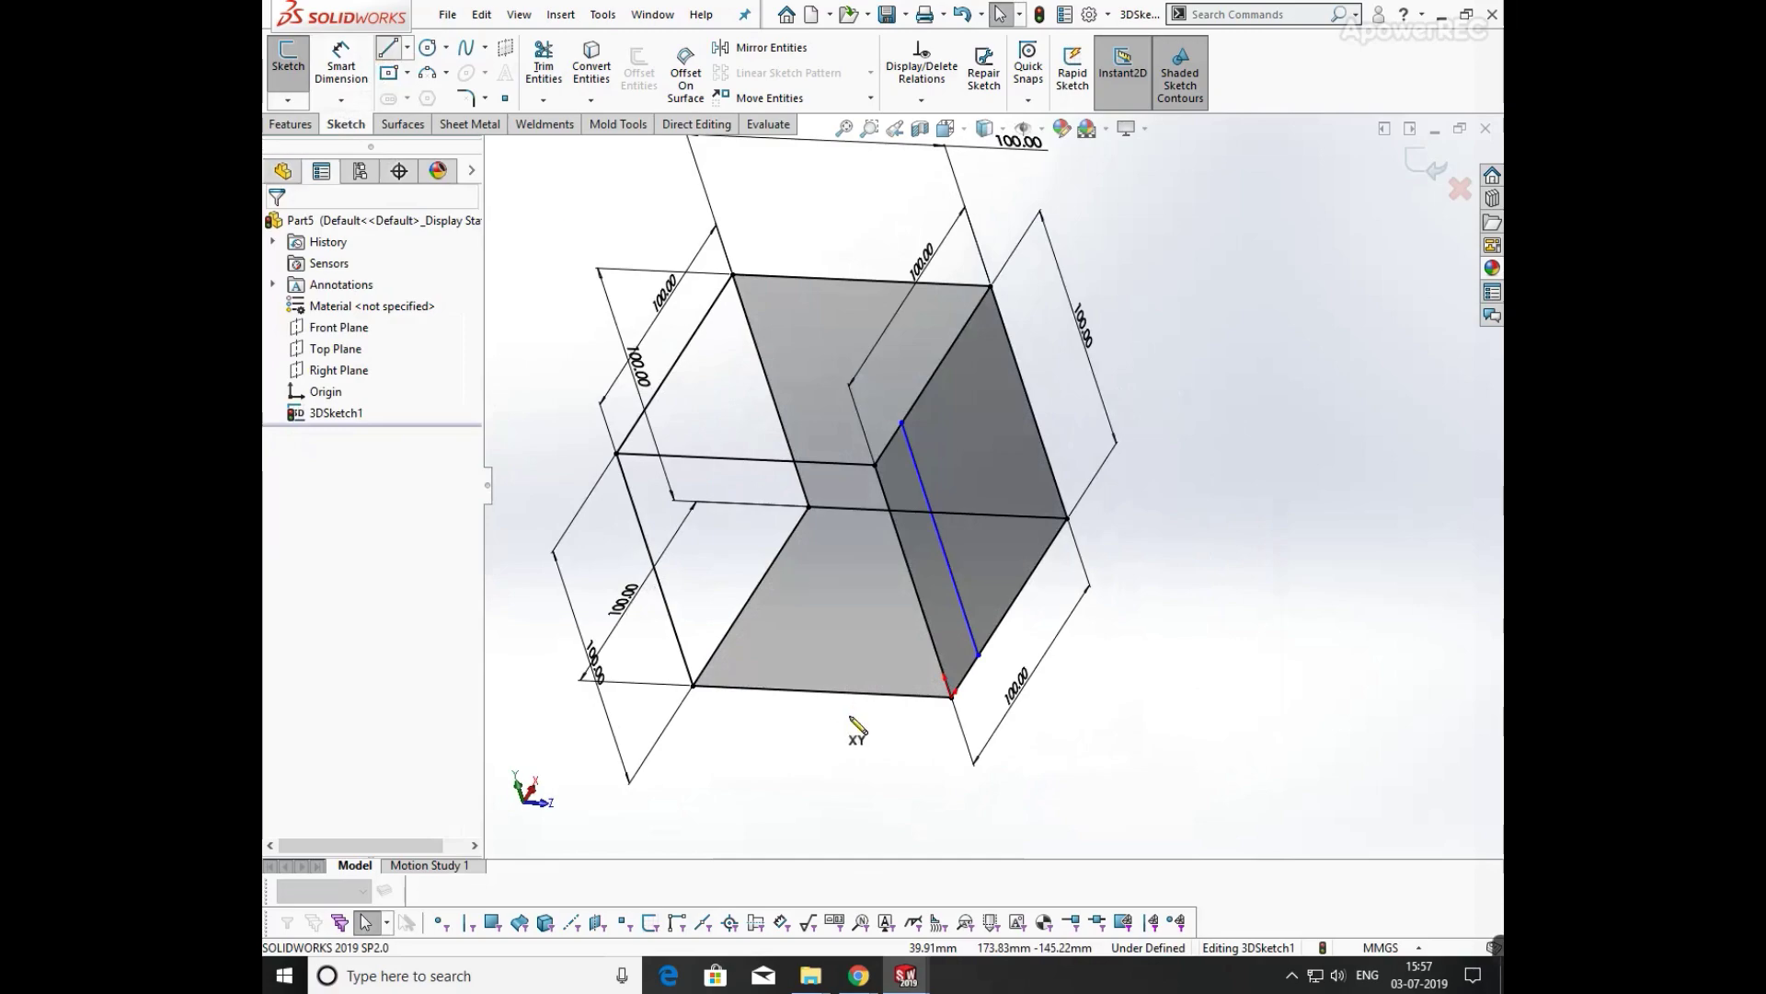
click(900, 696)
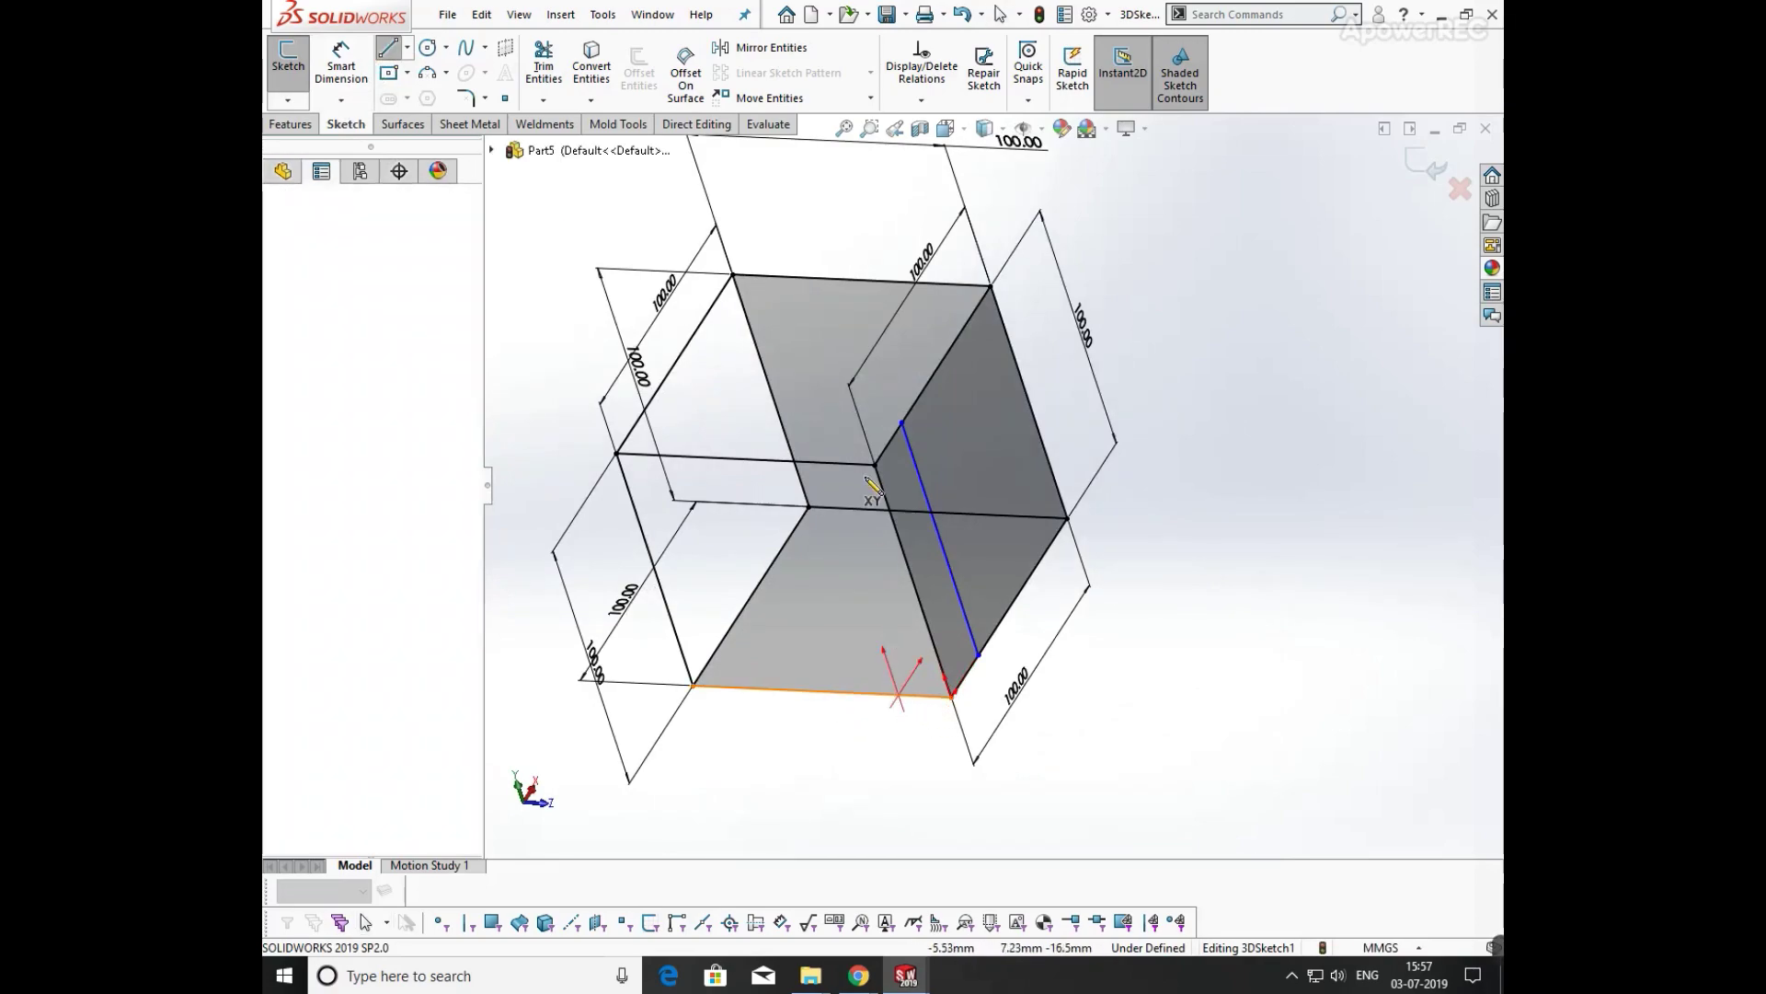
click(823, 463)
key(Escape)
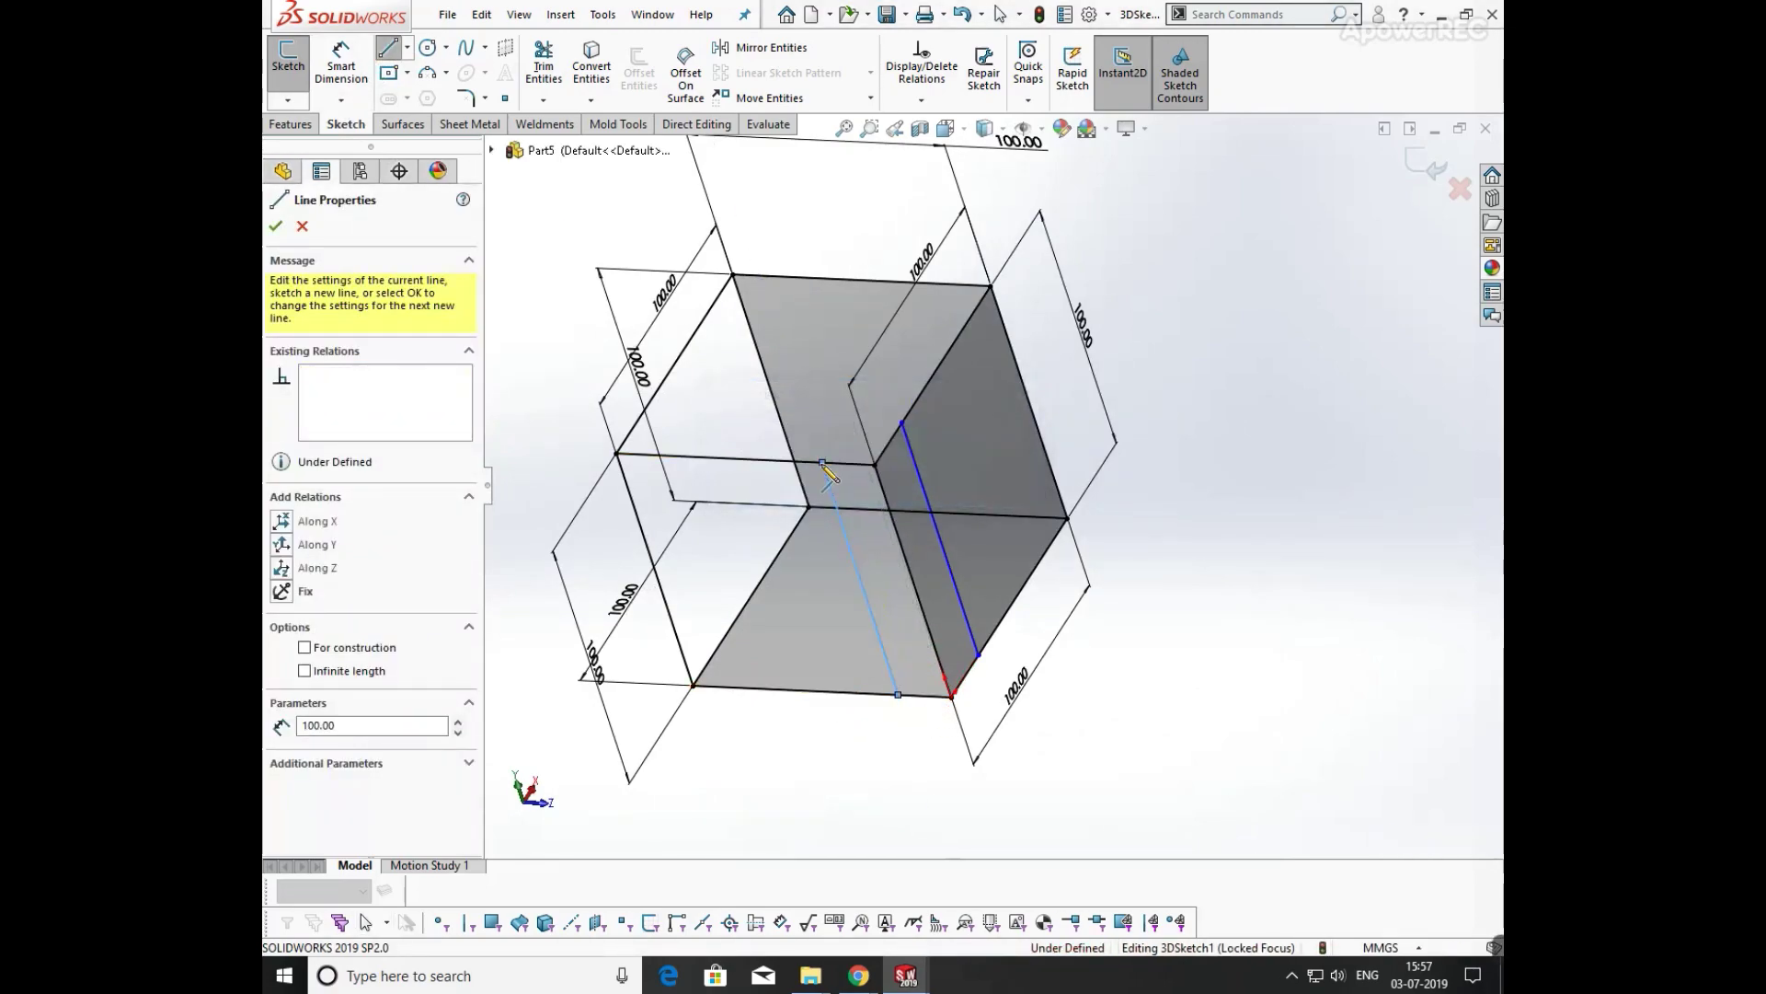
key(Escape)
- Dimension the distance from the YZ face line's upper end to the cube corner above the origin as 20 mm
click(340, 65)
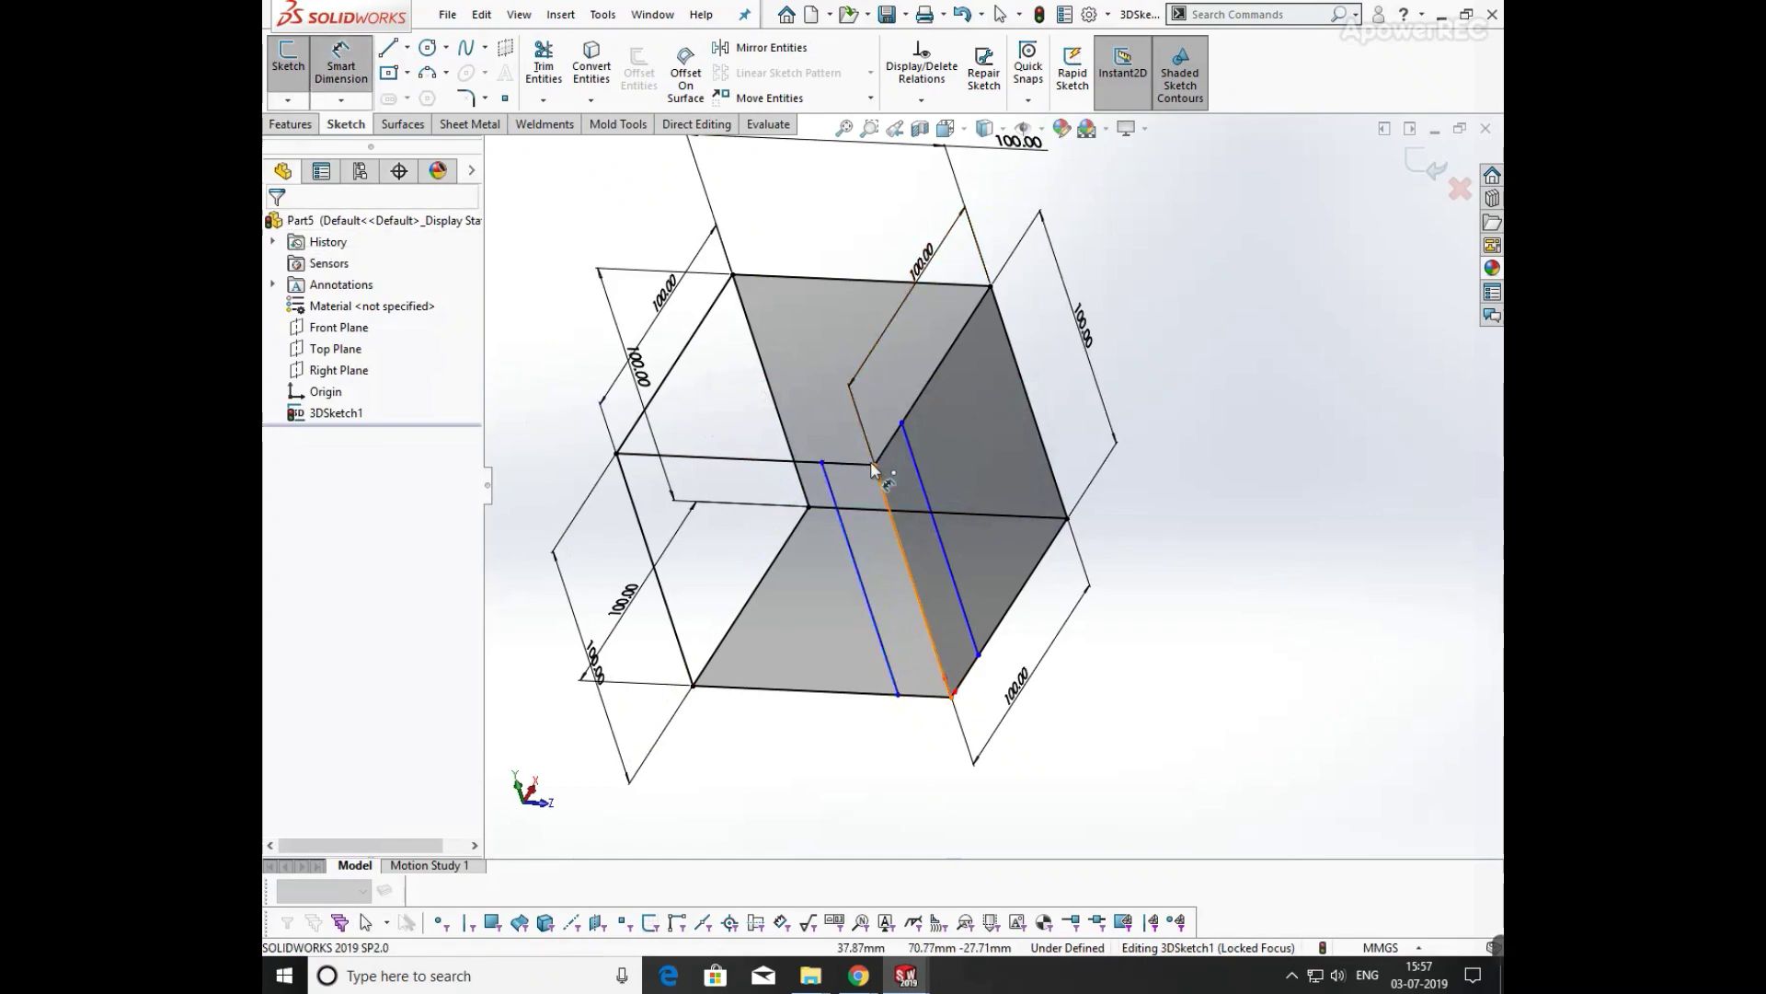
click(826, 465)
click(829, 464)
click(824, 435)
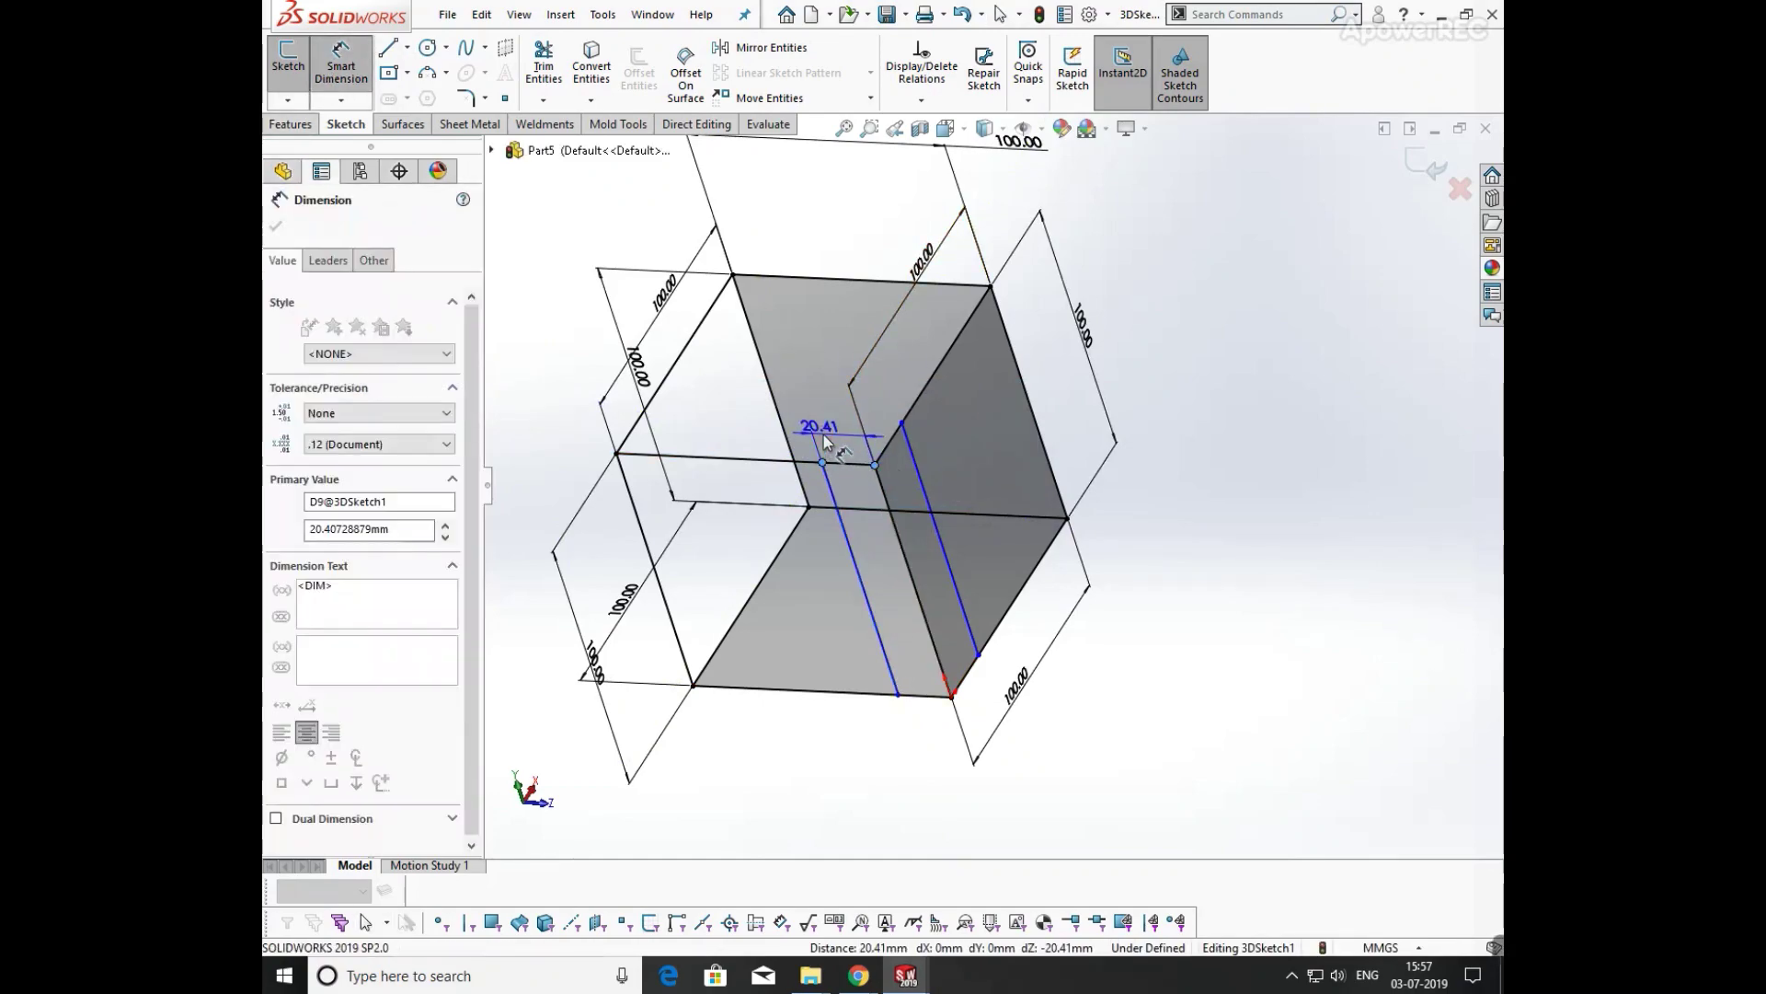
text(20)
key(Return)
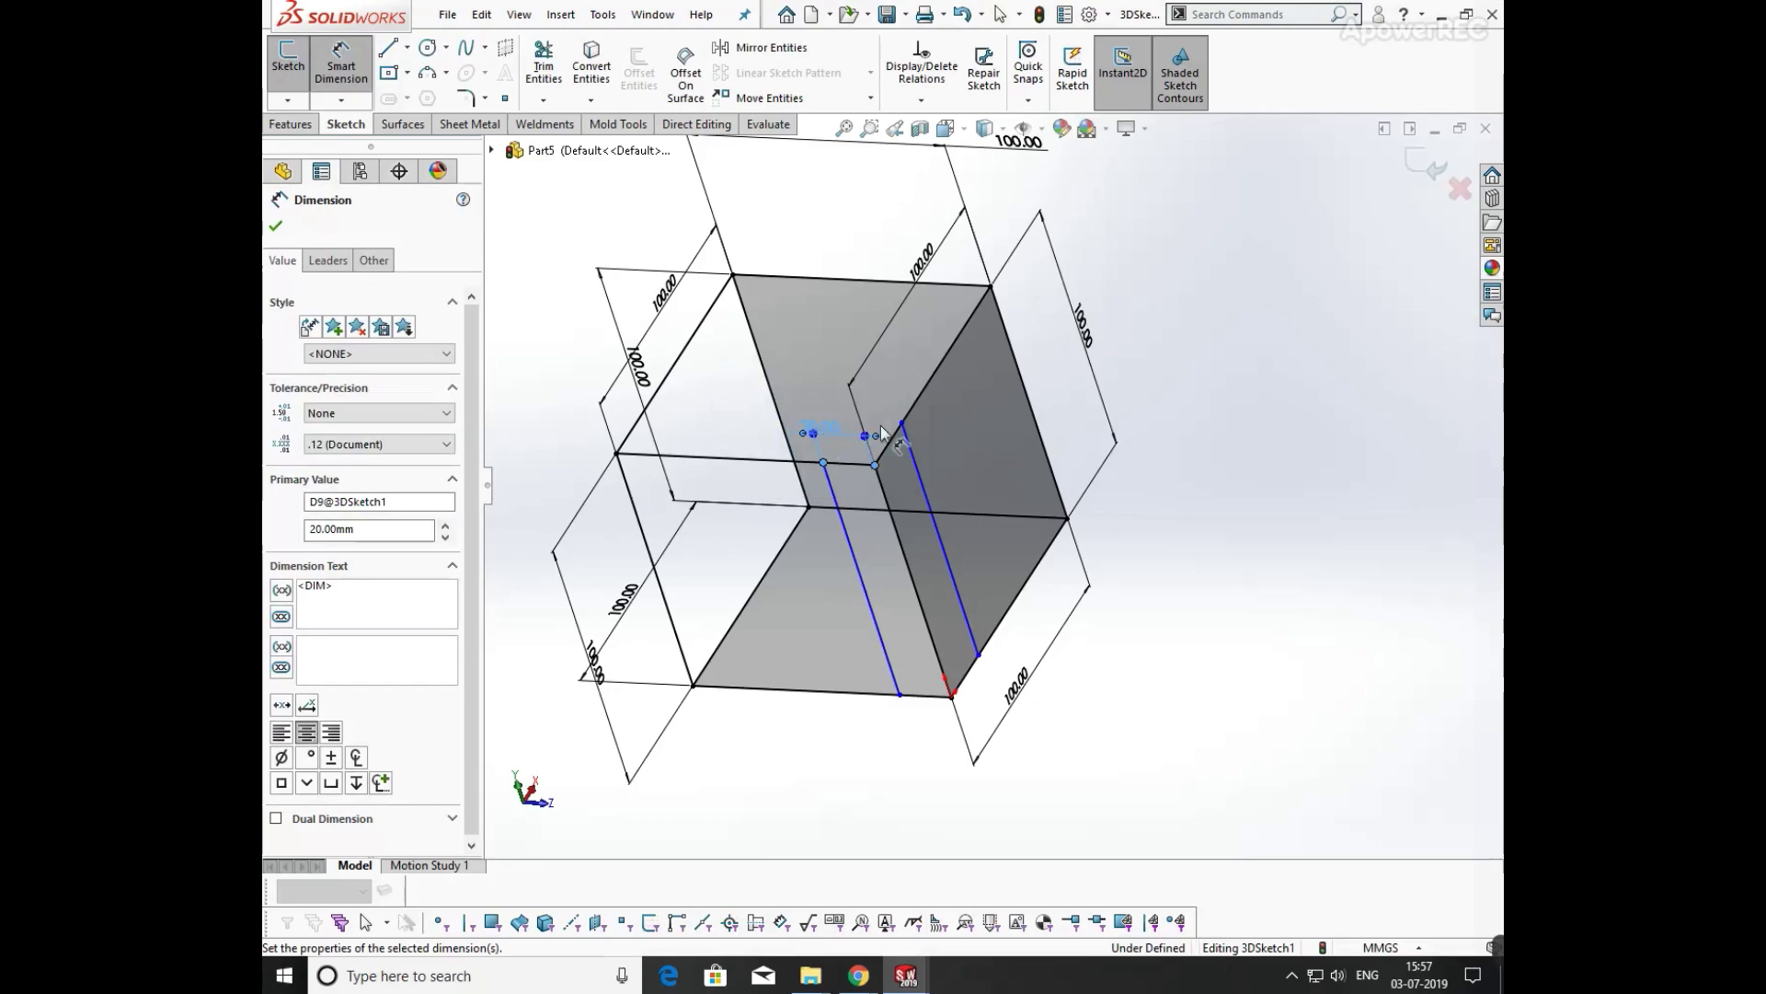
- Dimension the distance from the XY face line's upper end to the cube corner above the origin as 20 mm
click(1093, 328)
click(881, 451)
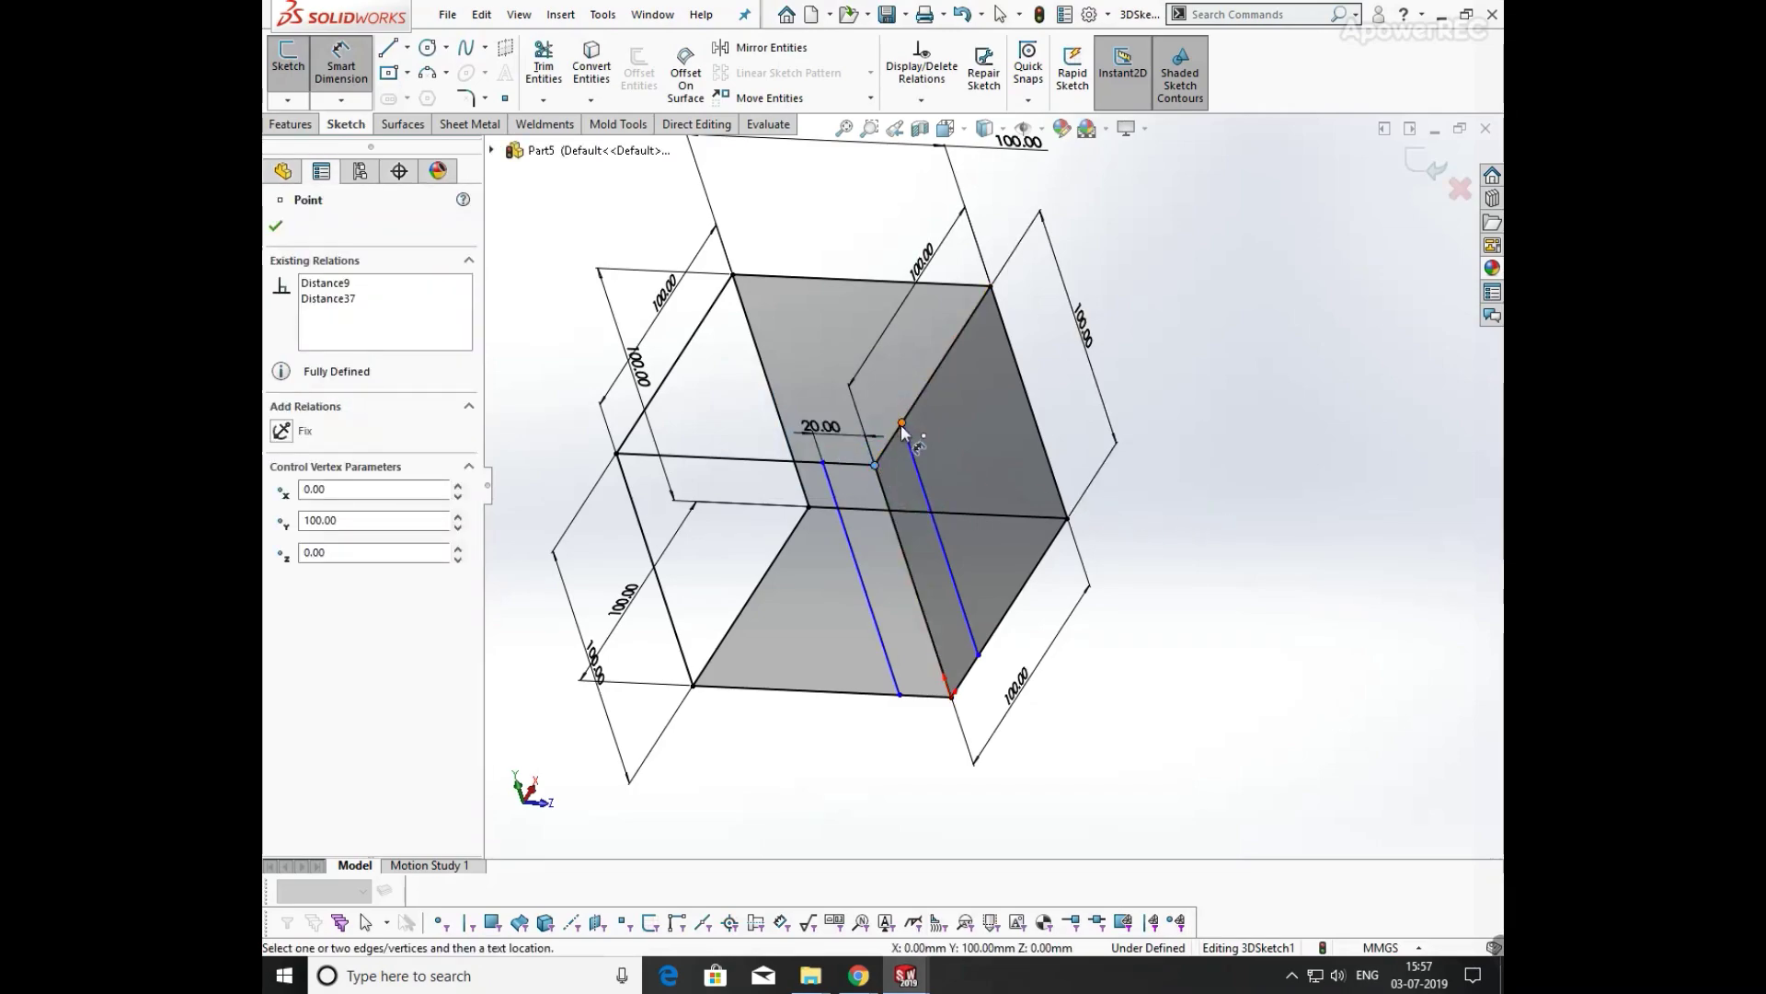
click(902, 423)
click(883, 404)
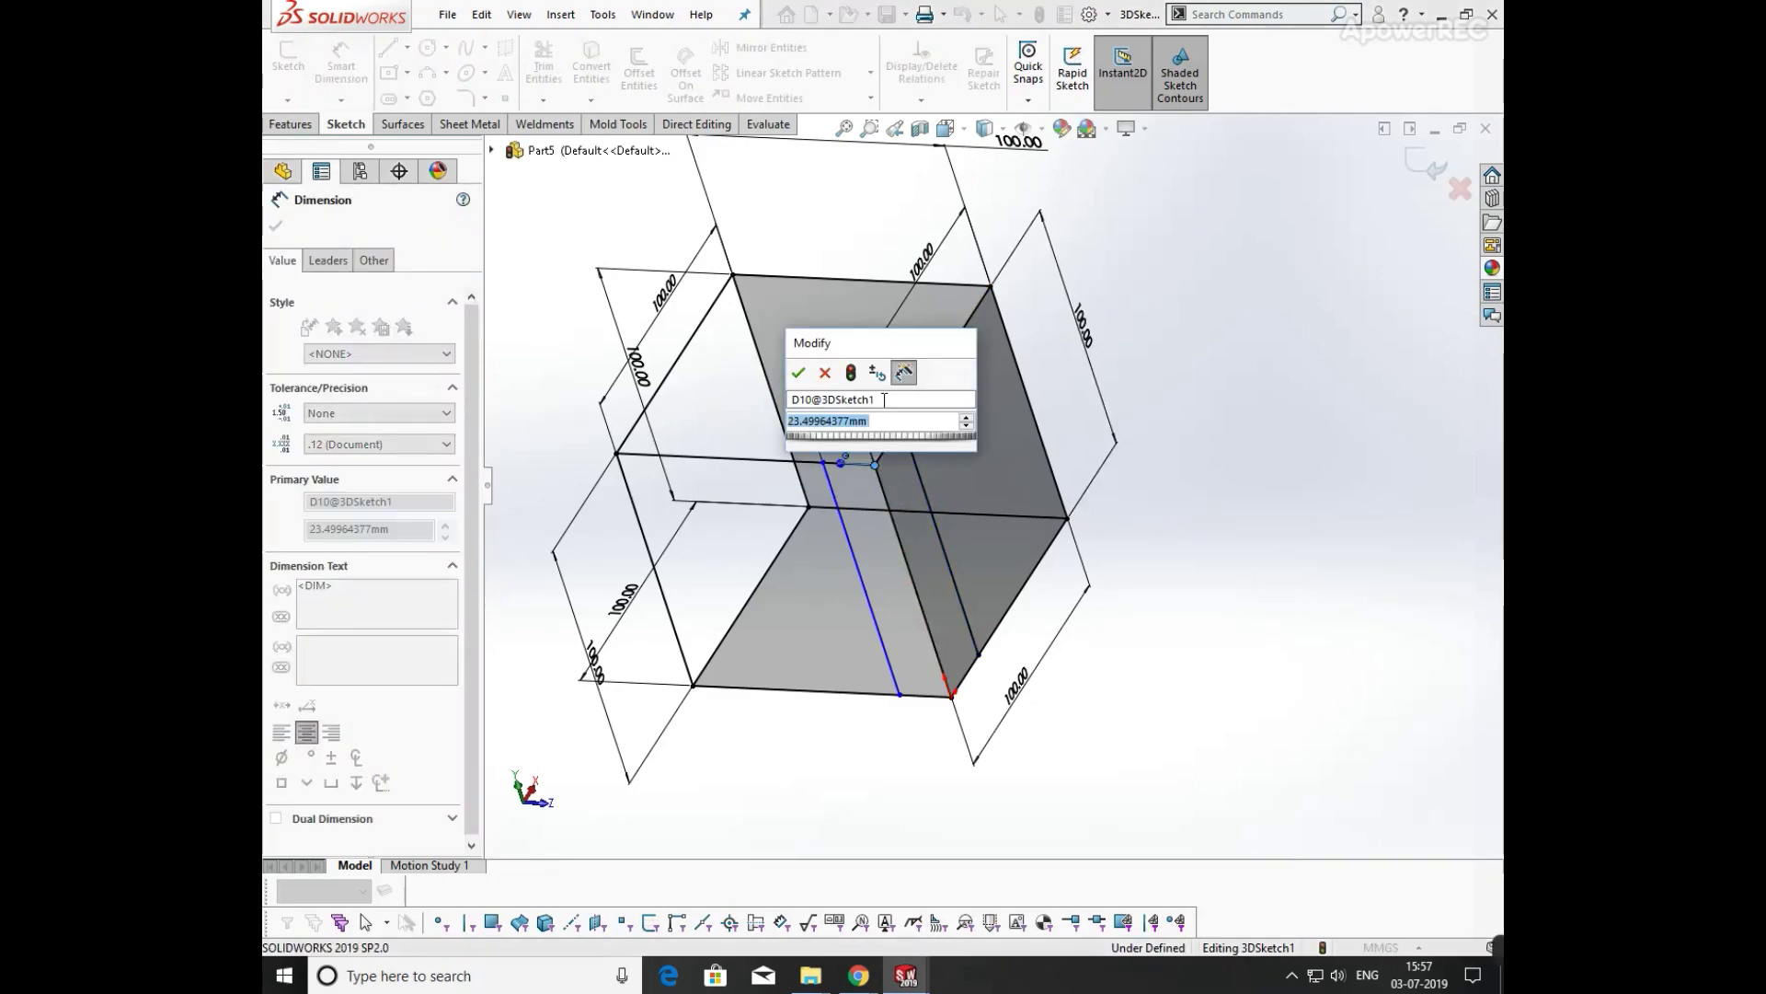
text(20)
key(Return)
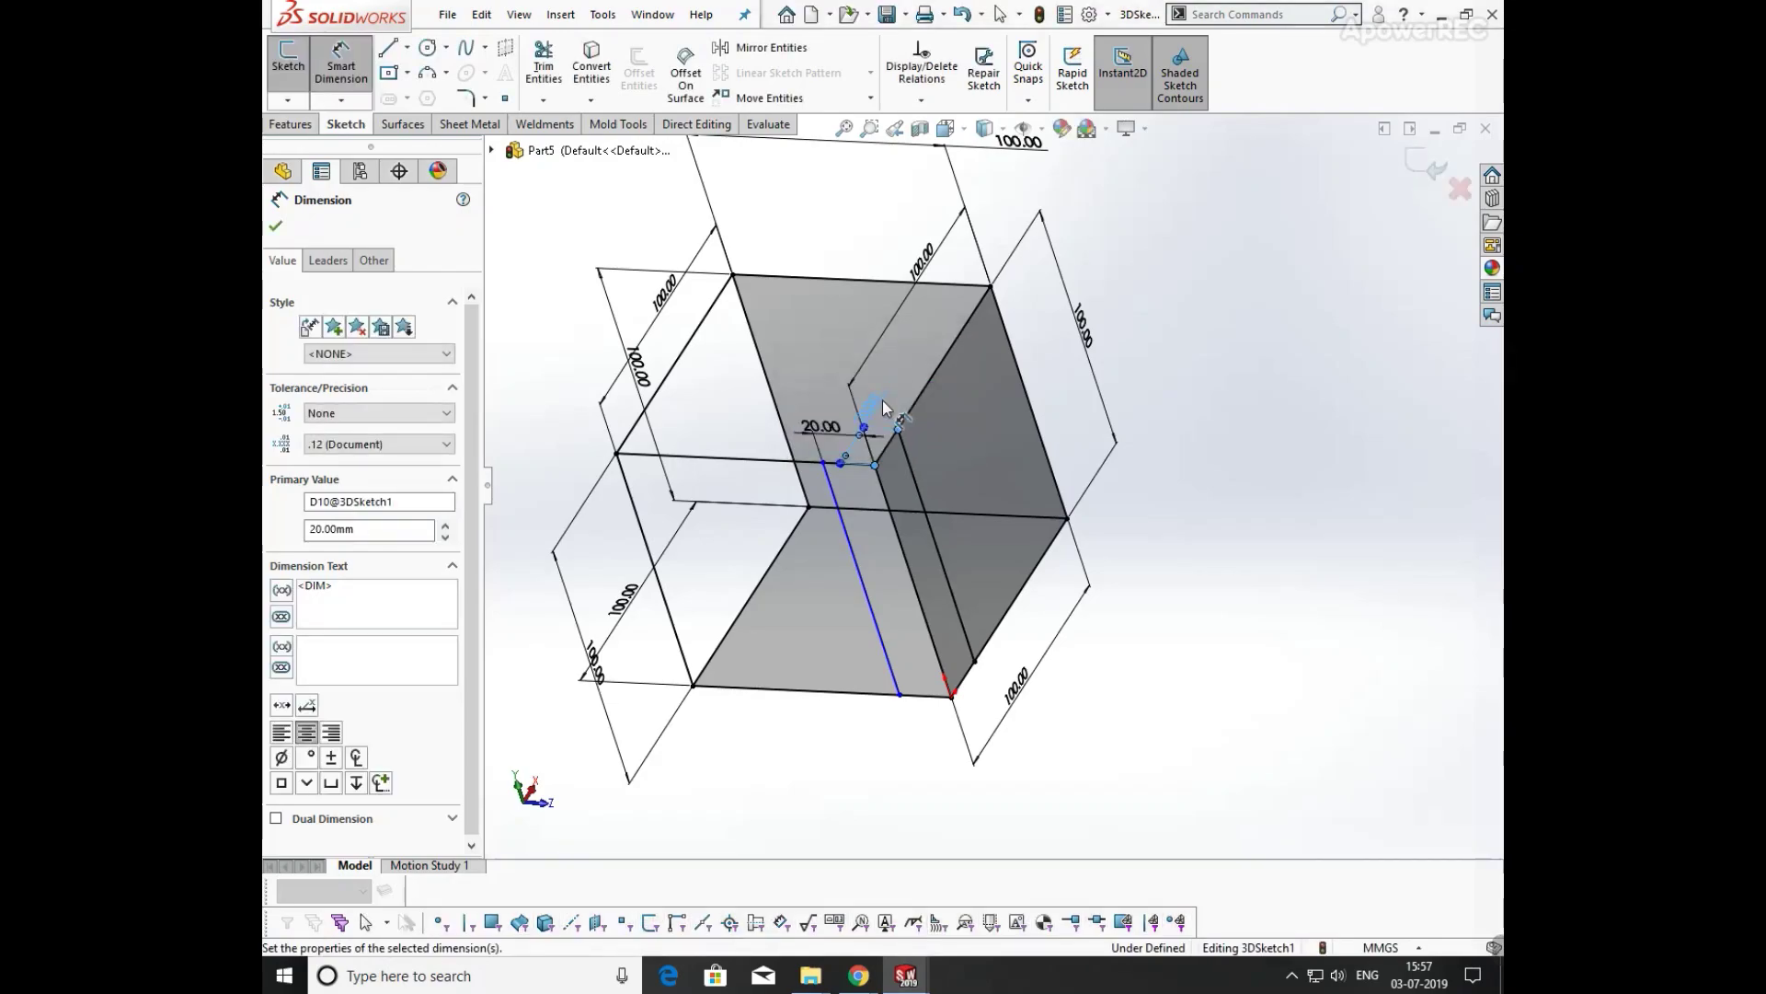
click(1171, 555)
- Trim the origin's upright edge and the two short upper edge segments between that corner and the added vertical lines
mouse_move(1171, 556)
middle_down()
mouse_move(1144, 488)
mouse_move(1070, 463)
mouse_move(1114, 610)
middle_up()
click(537, 75)
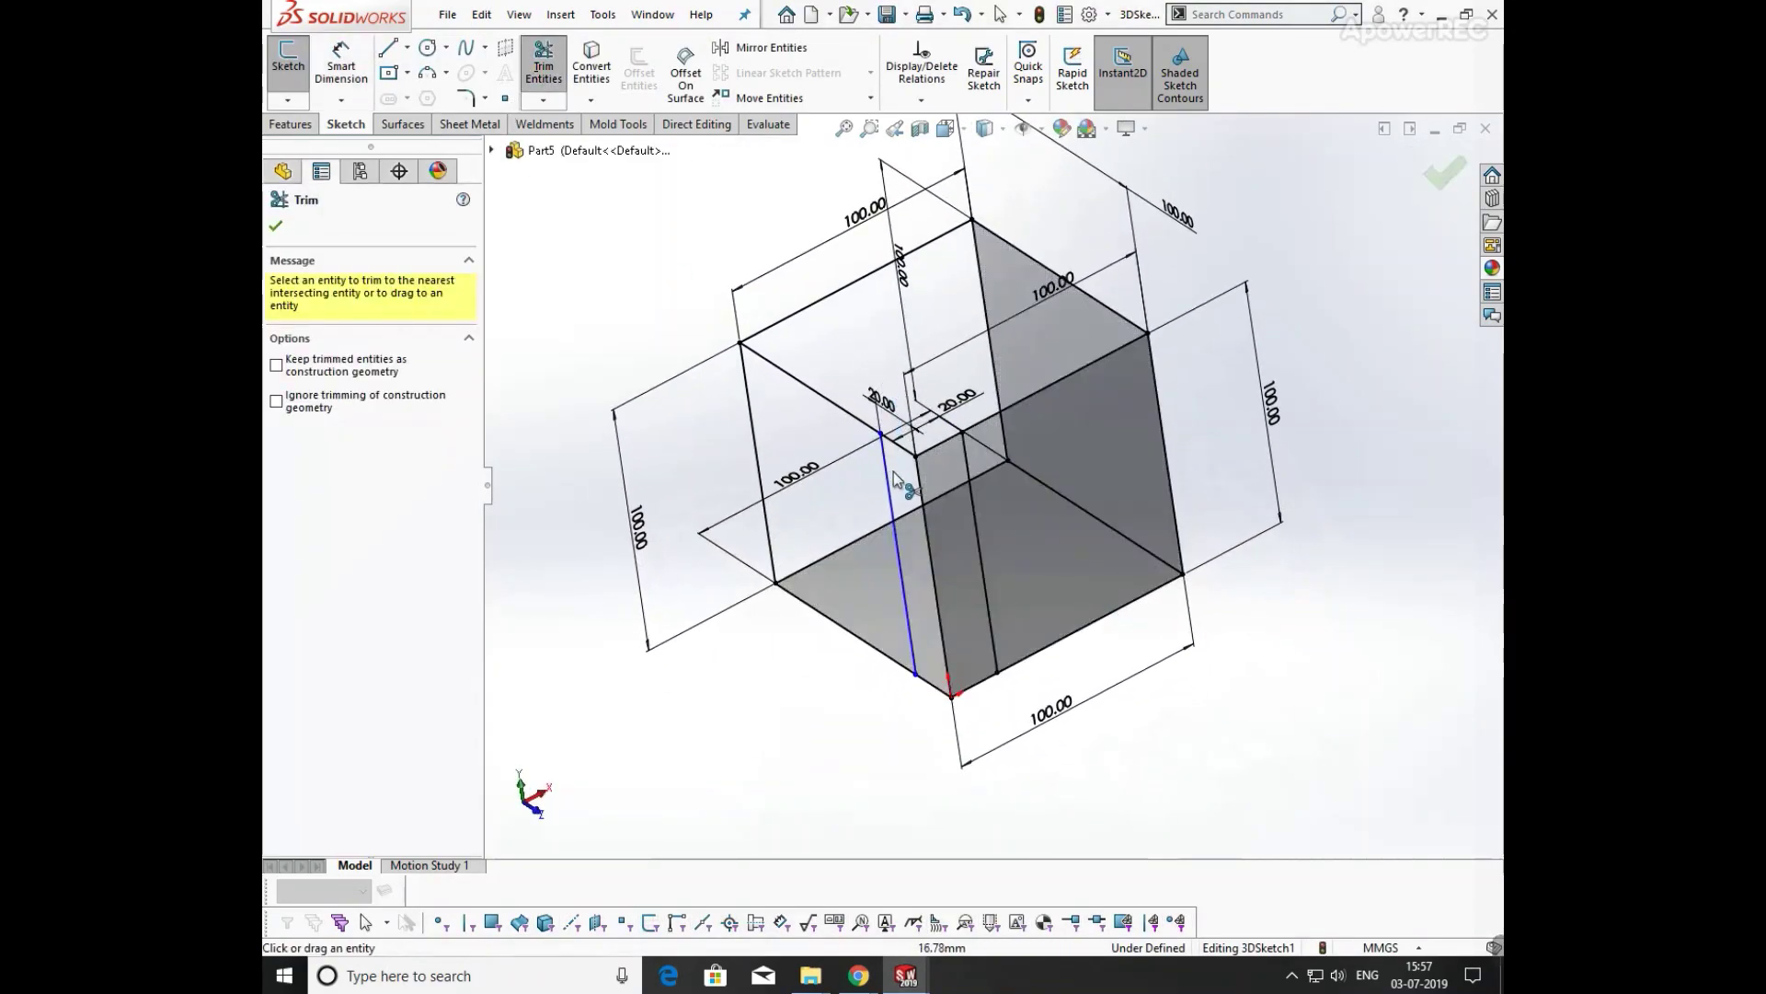
scroll(892, 471, down, 3)
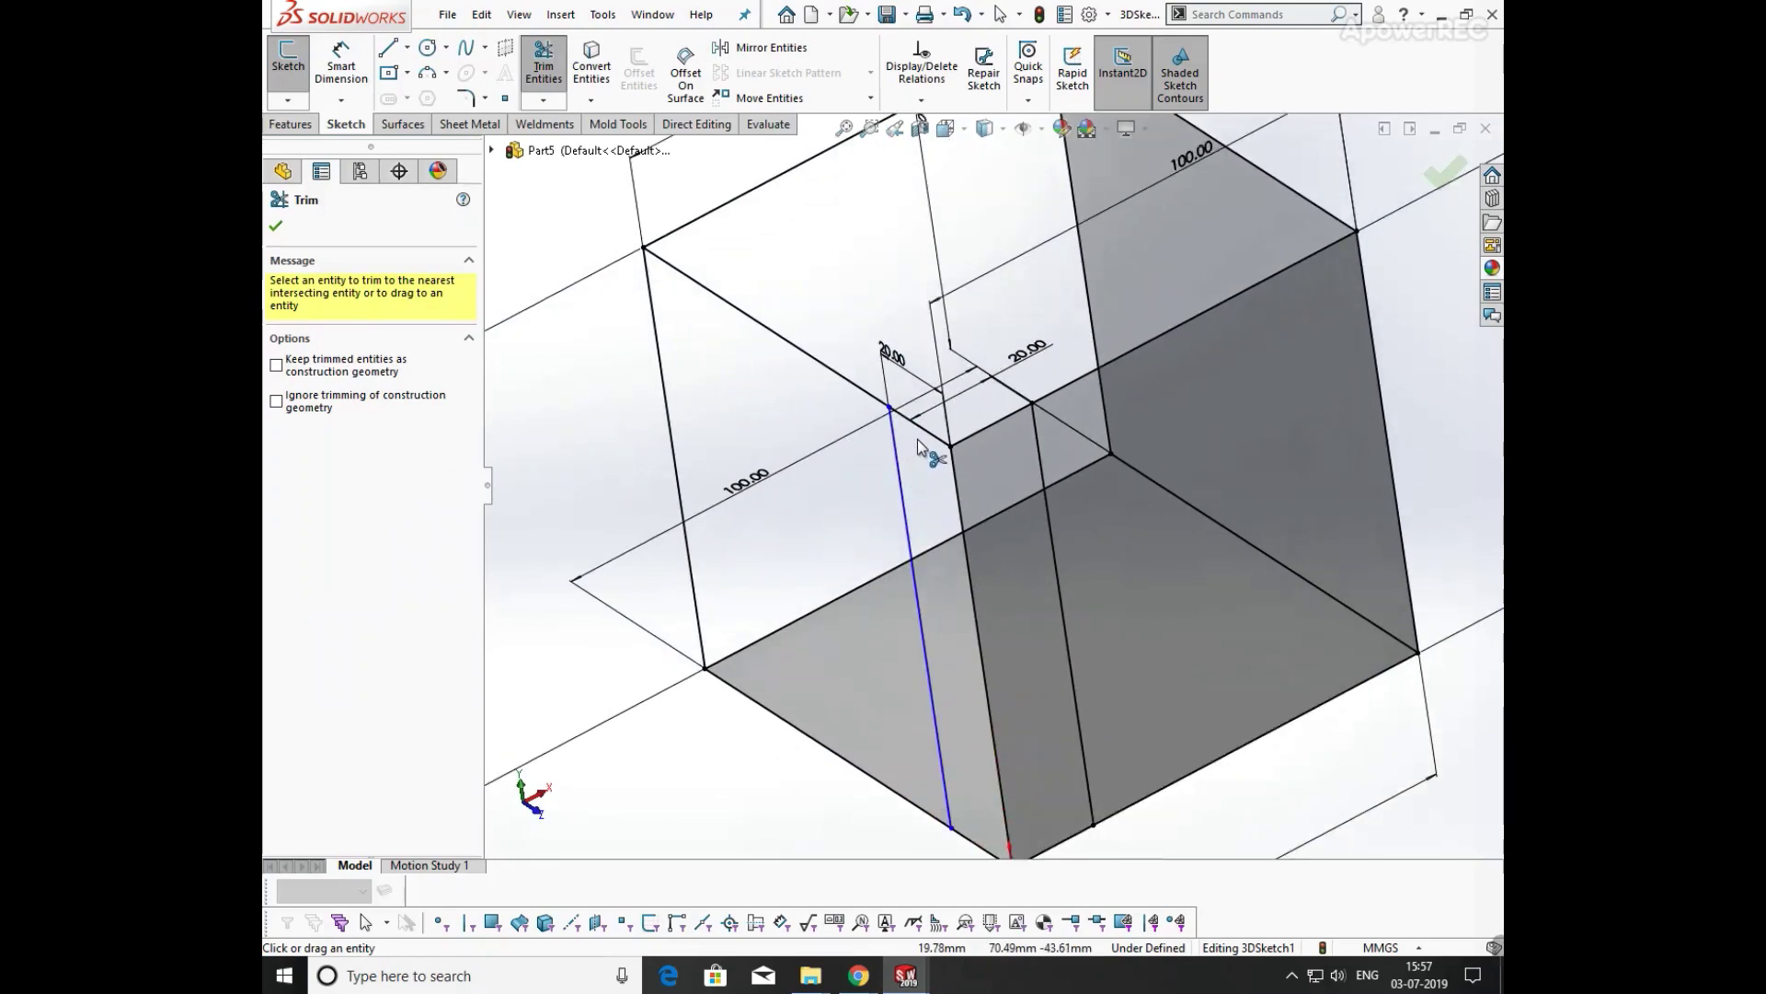
click(973, 436)
click(957, 495)
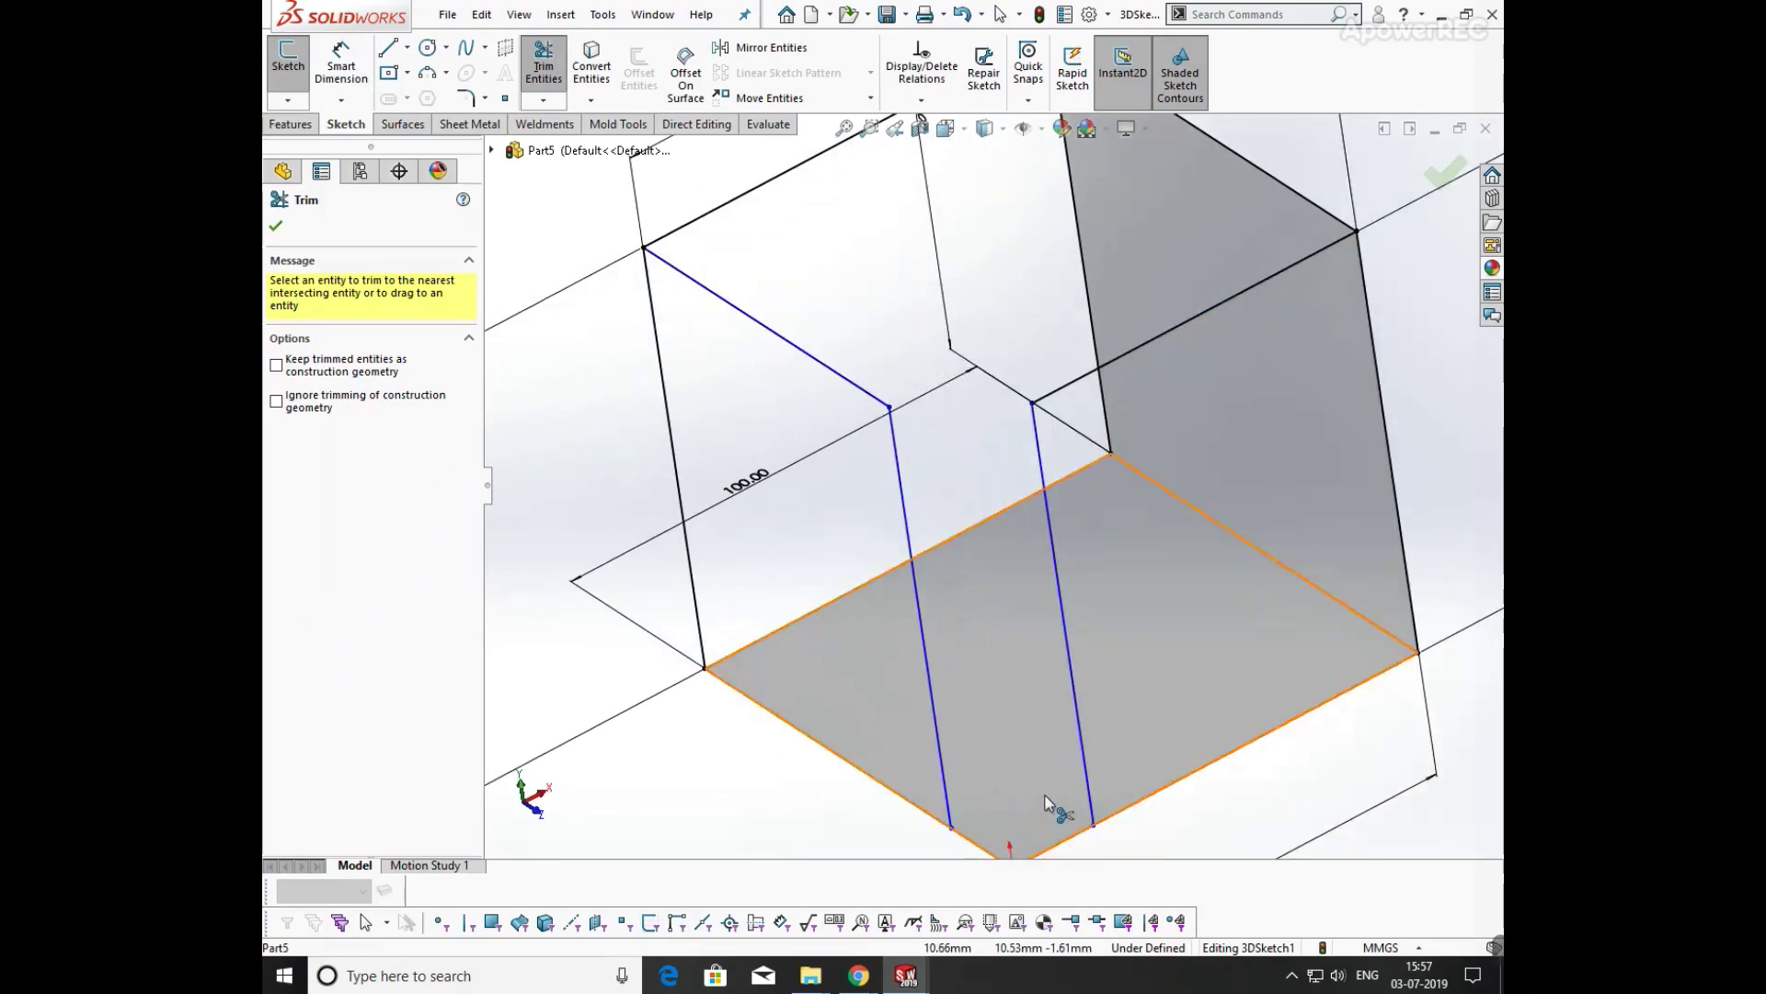
- Trim the two short lower edge segments between the added vertical lines and the origin, accepting deletion of their associated dimensions
scroll(1046, 803, up, 3)
click(1042, 731)
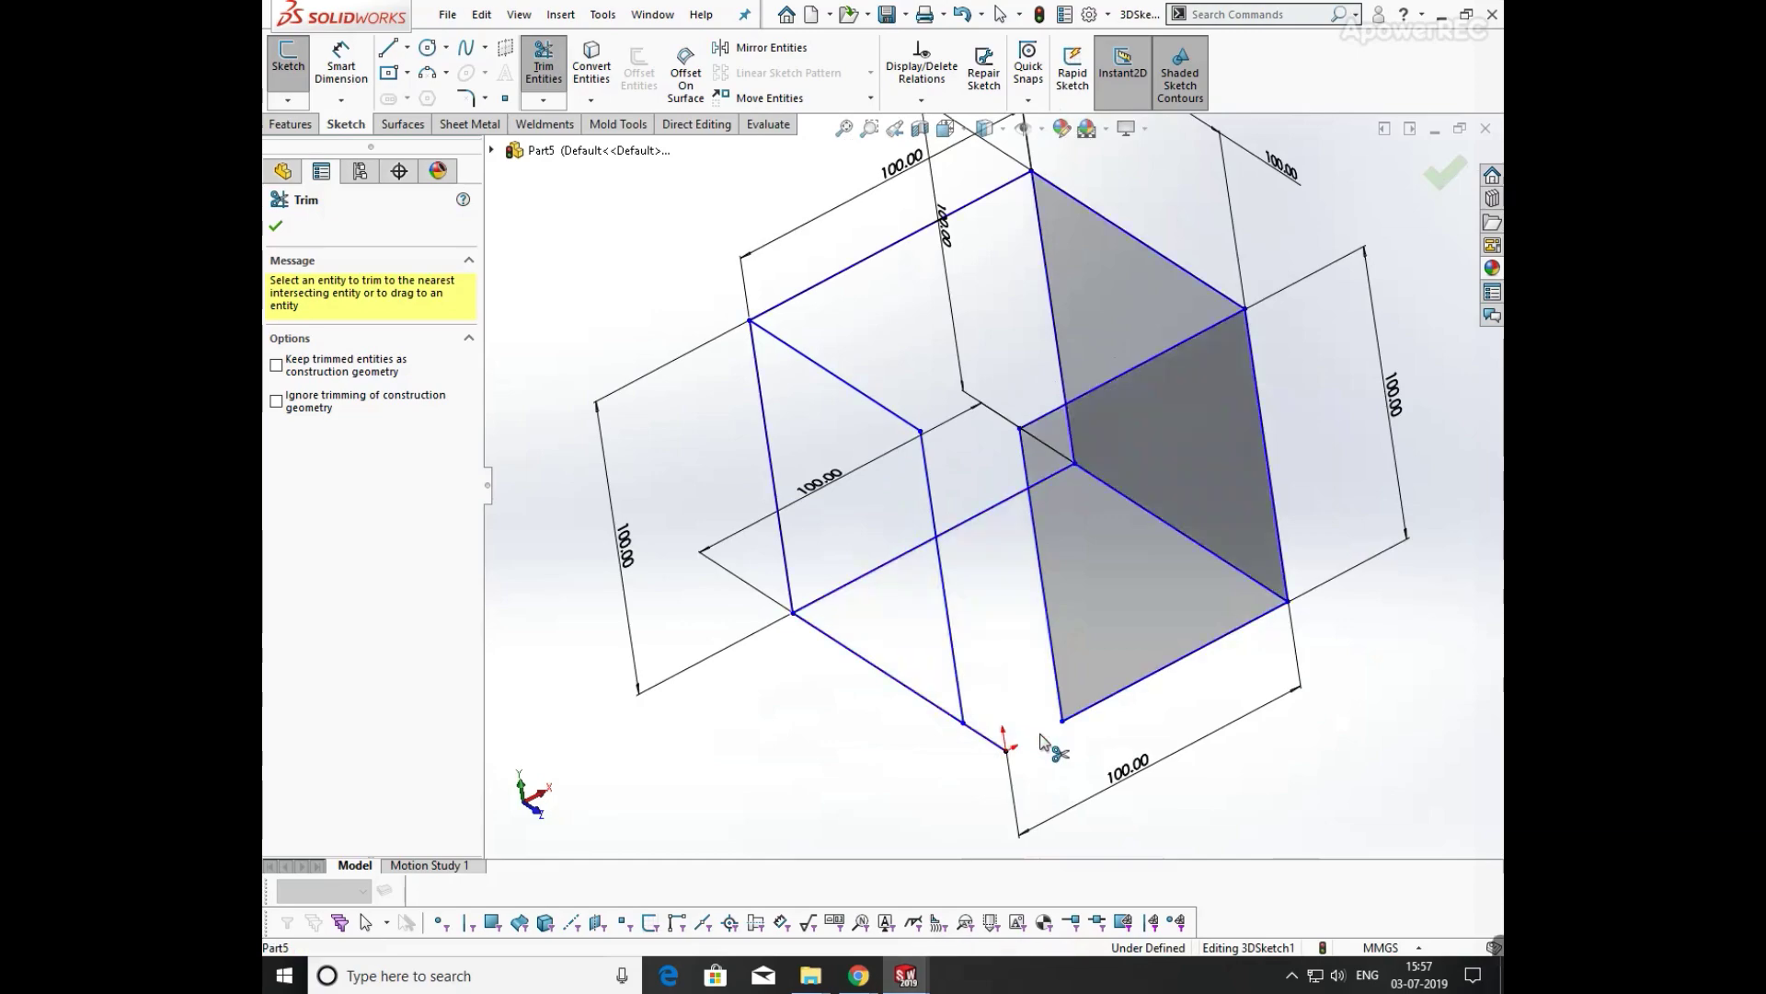
click(990, 742)
click(932, 496)
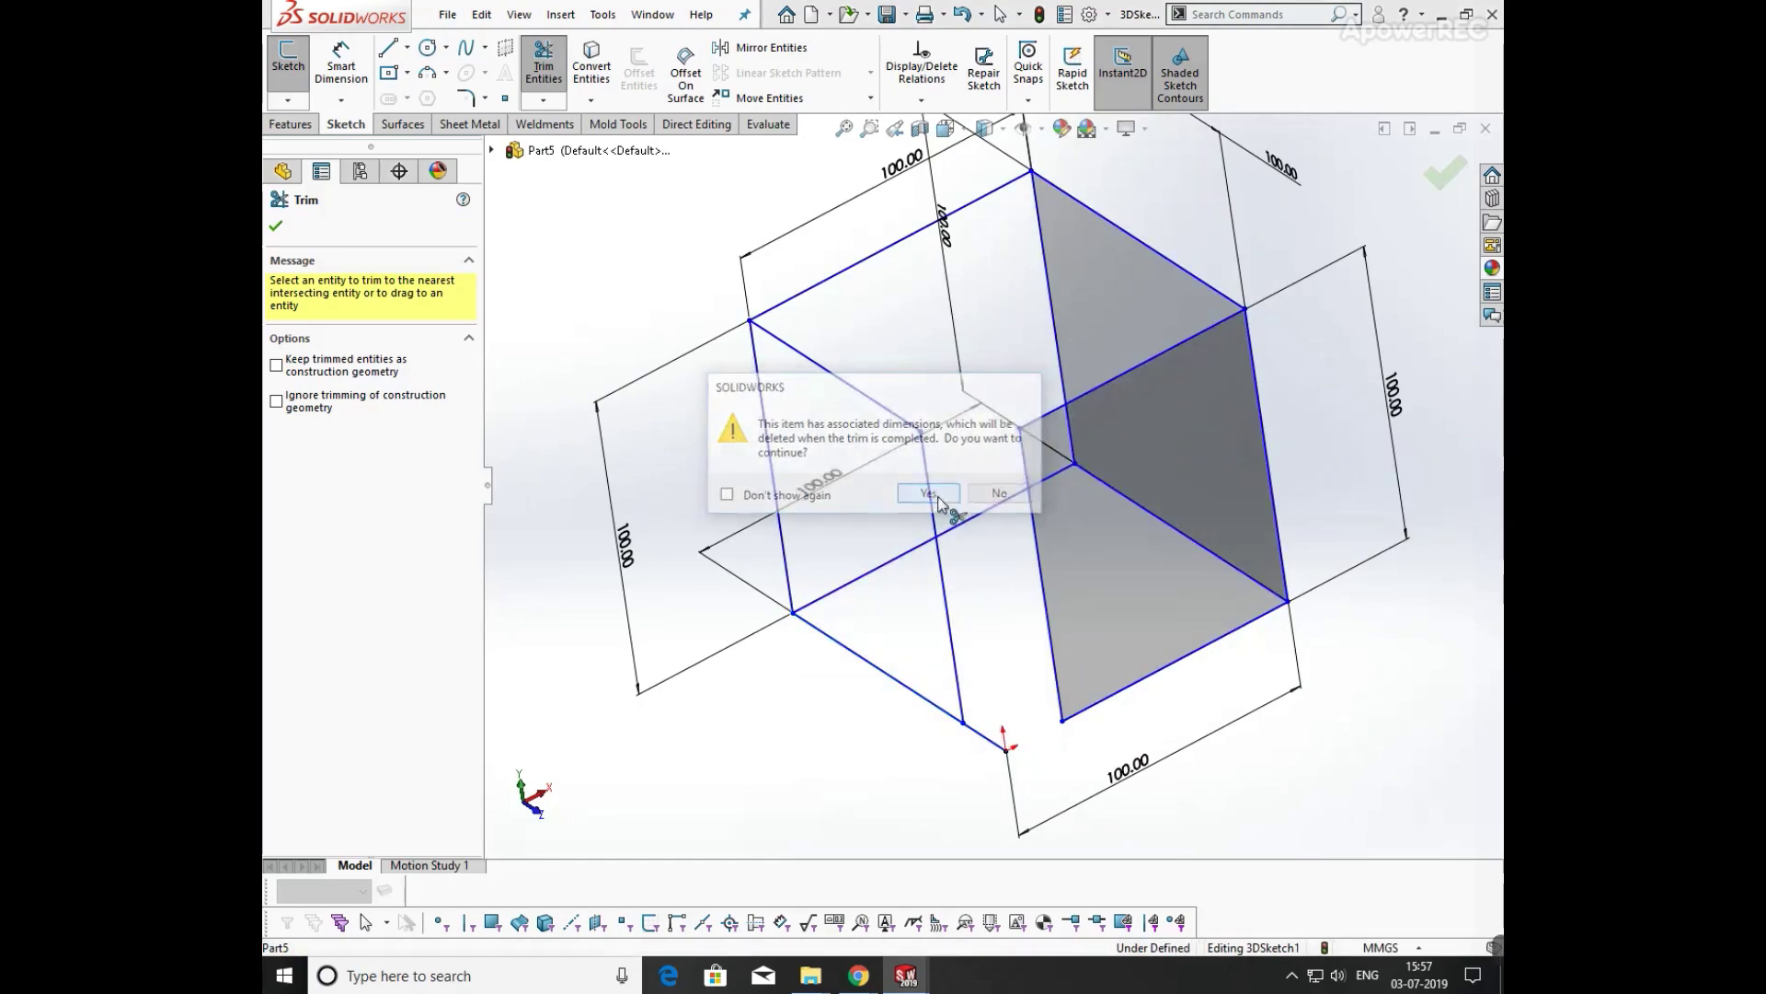
scroll(999, 552, up, 3)
middle_drag(999, 563, 975, 552)
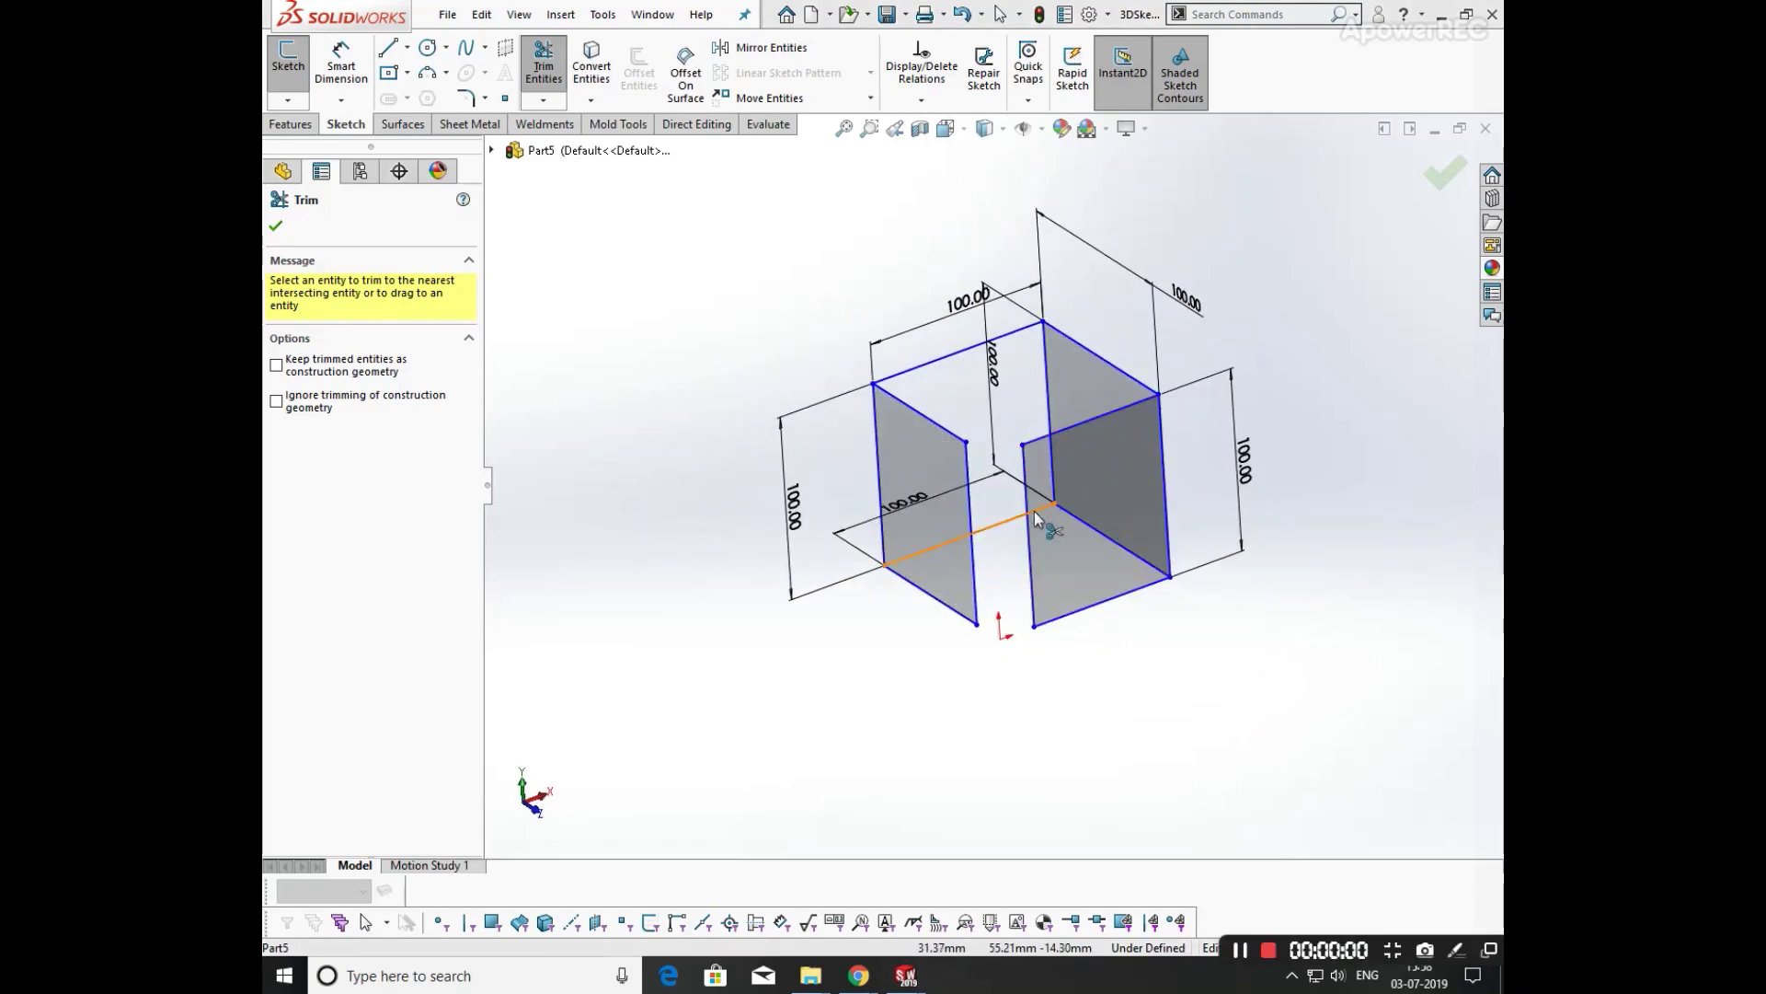
- Try to trim the XY face's upper edge and the adjoining upper edge opposite the YZ face, and undo the trims
click(533, 78)
click(543, 73)
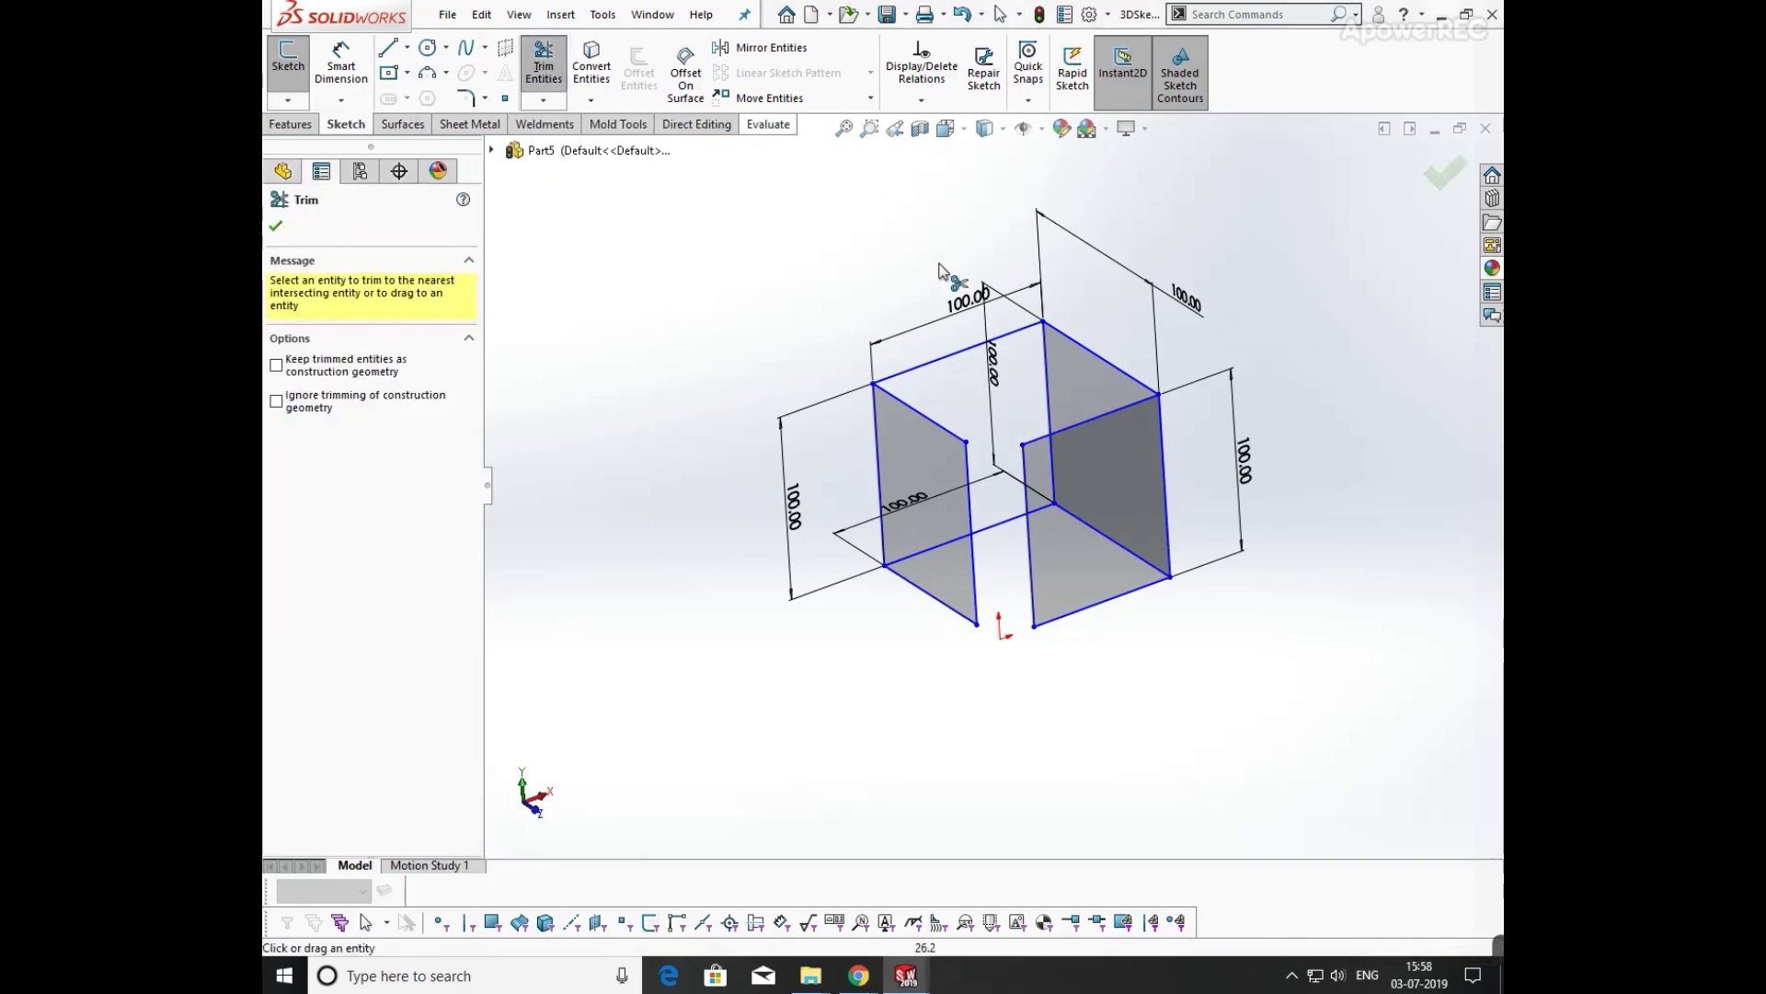
click(1064, 429)
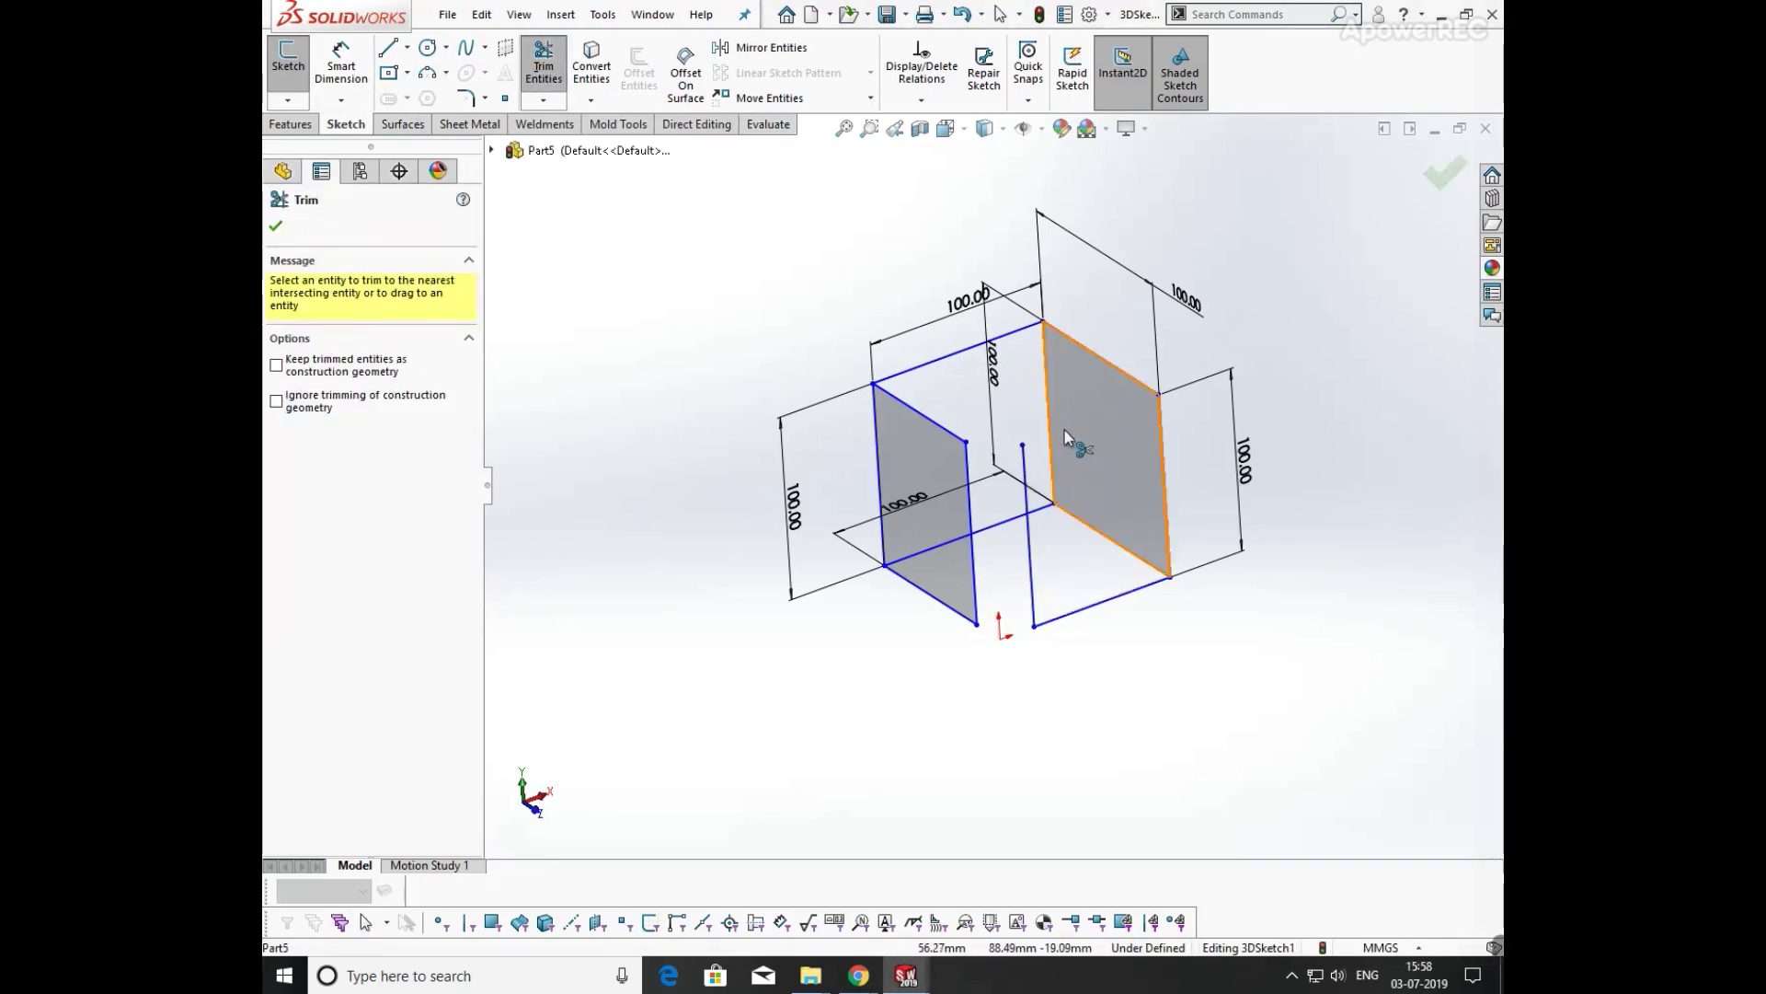
click(1111, 367)
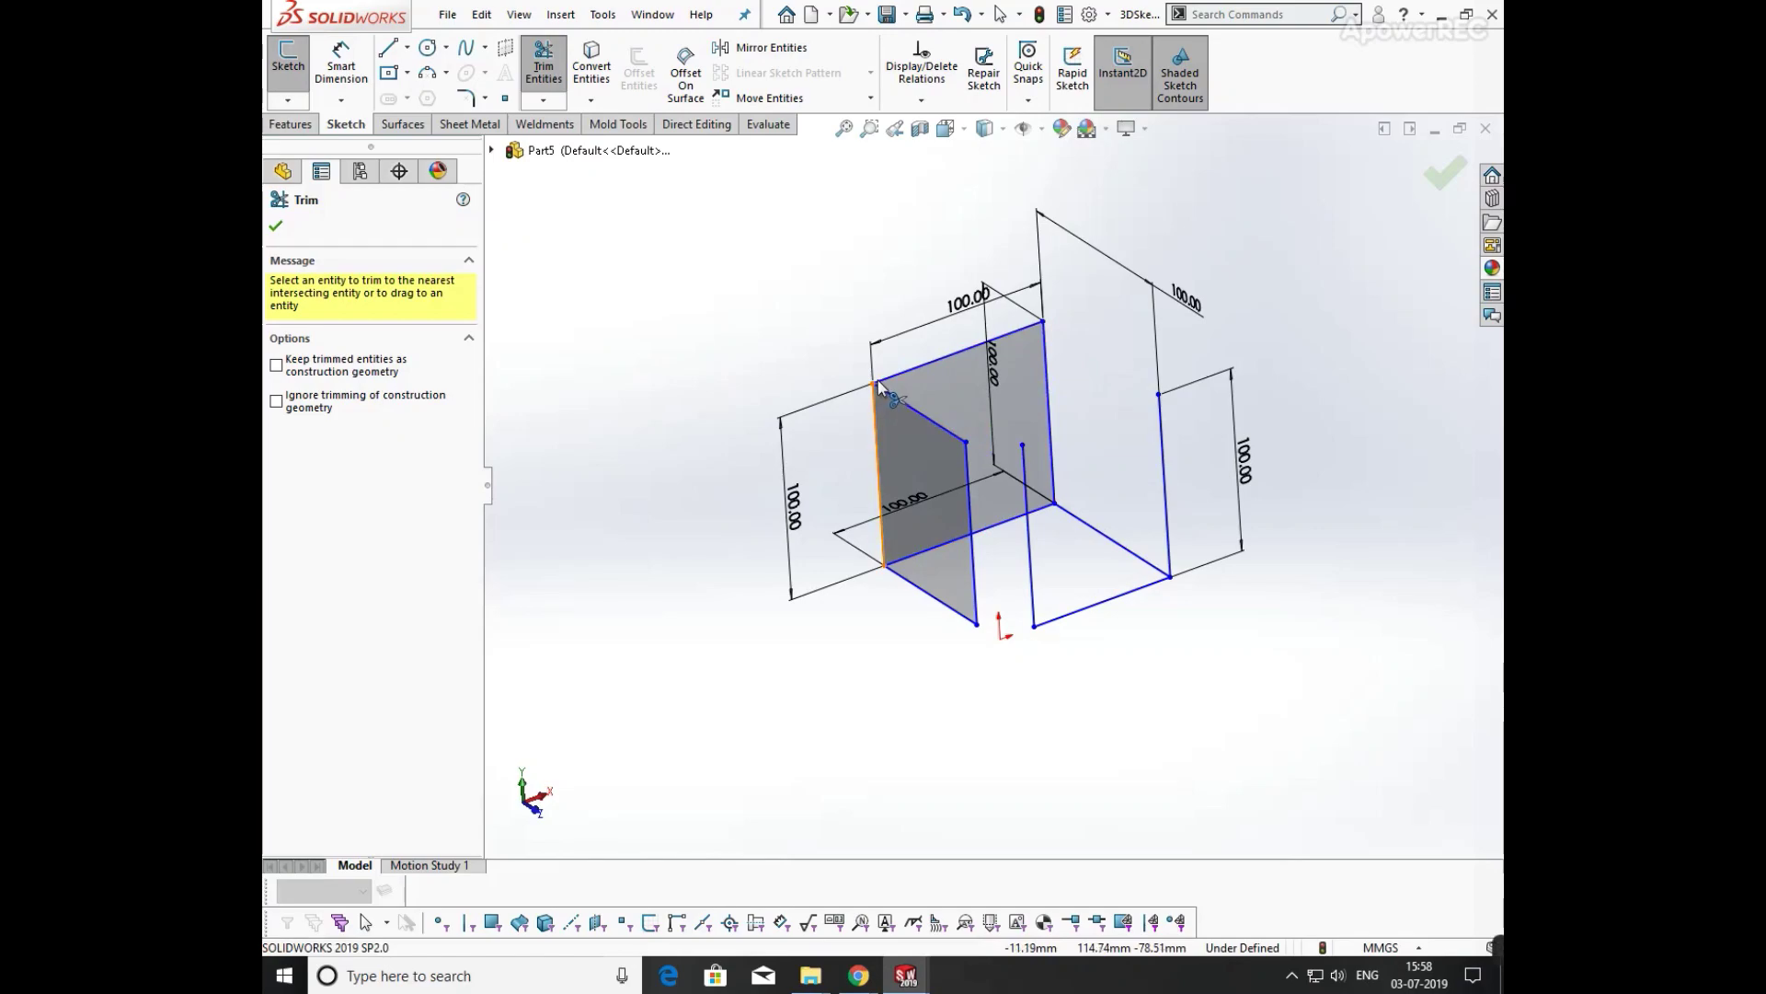
key(Escape)
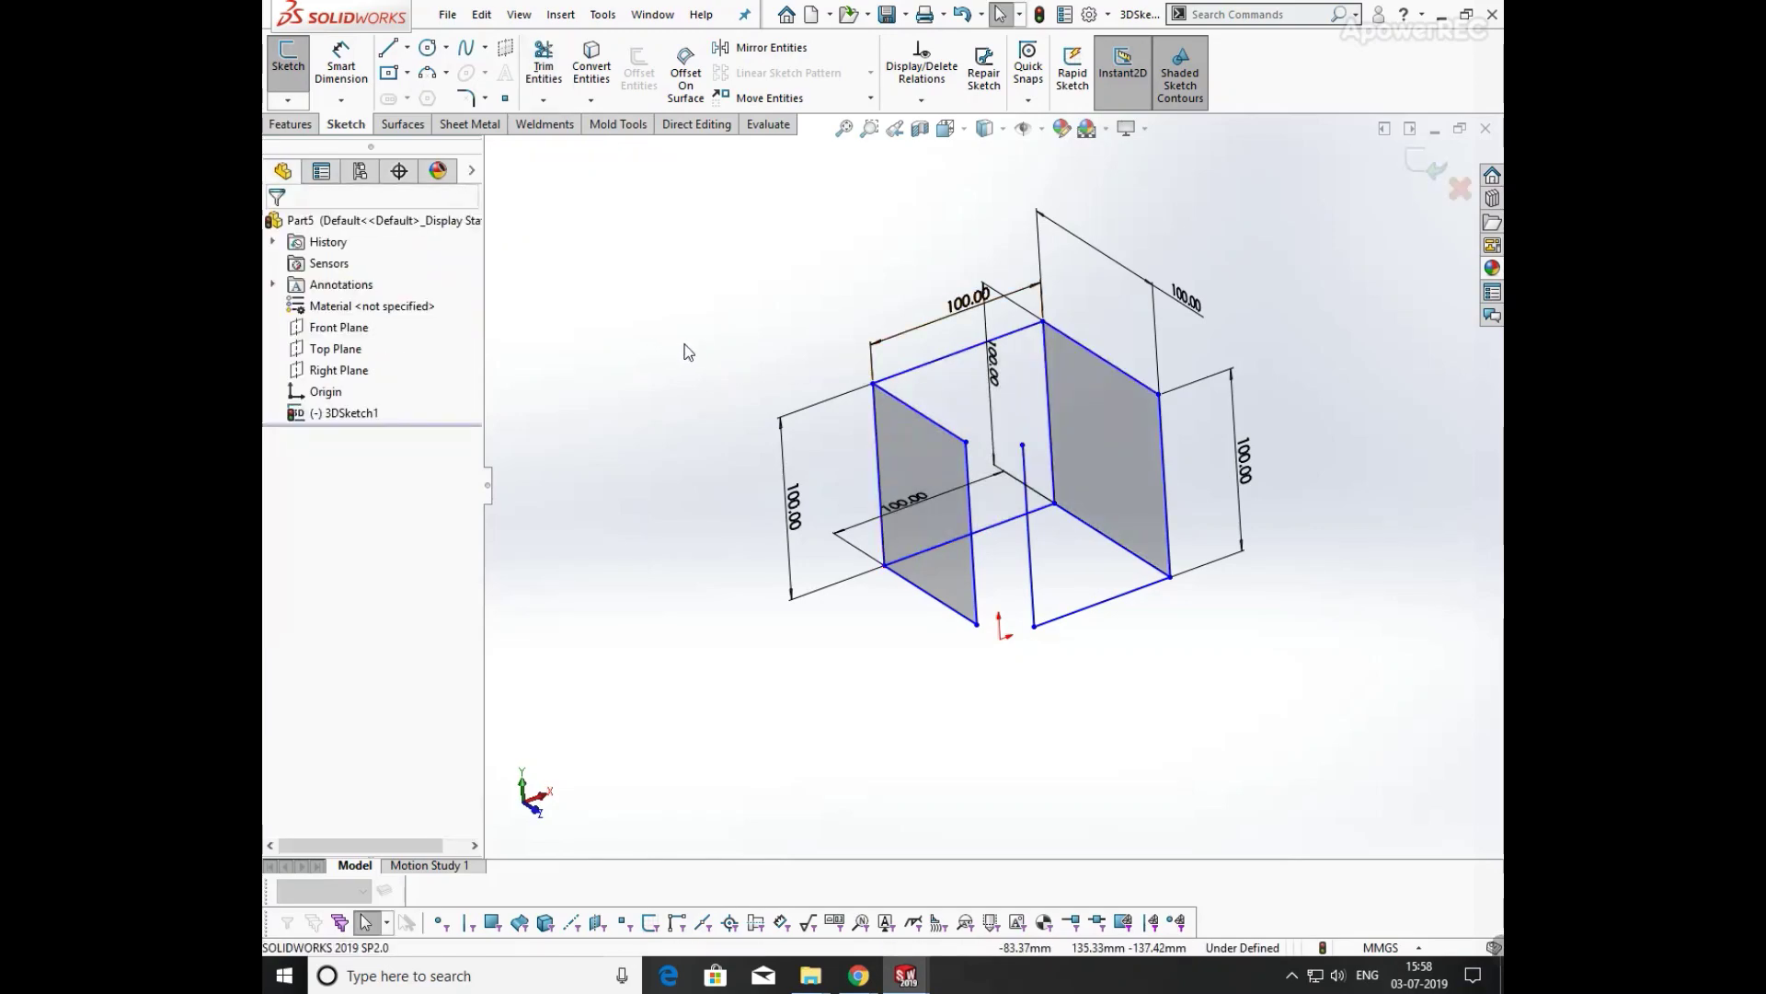
key(ctrl+z)
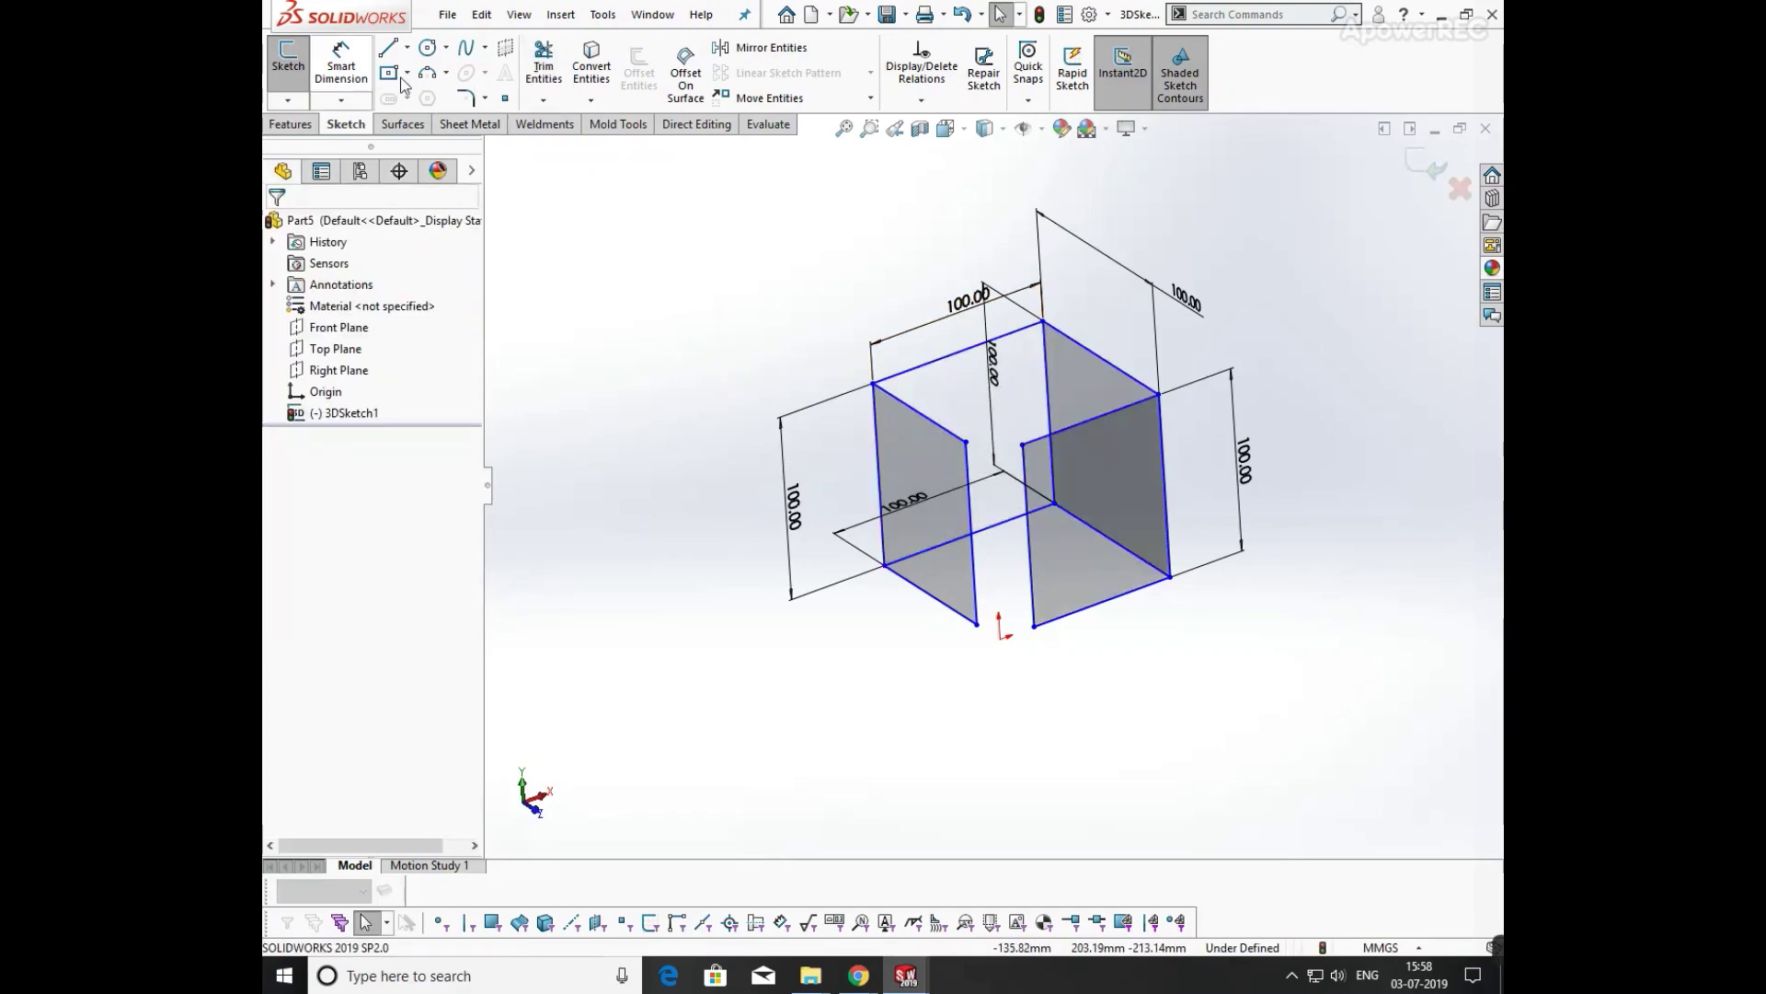
- Trim the cube's two upright edges at the outer ends of the XY and YZ faces
click(544, 66)
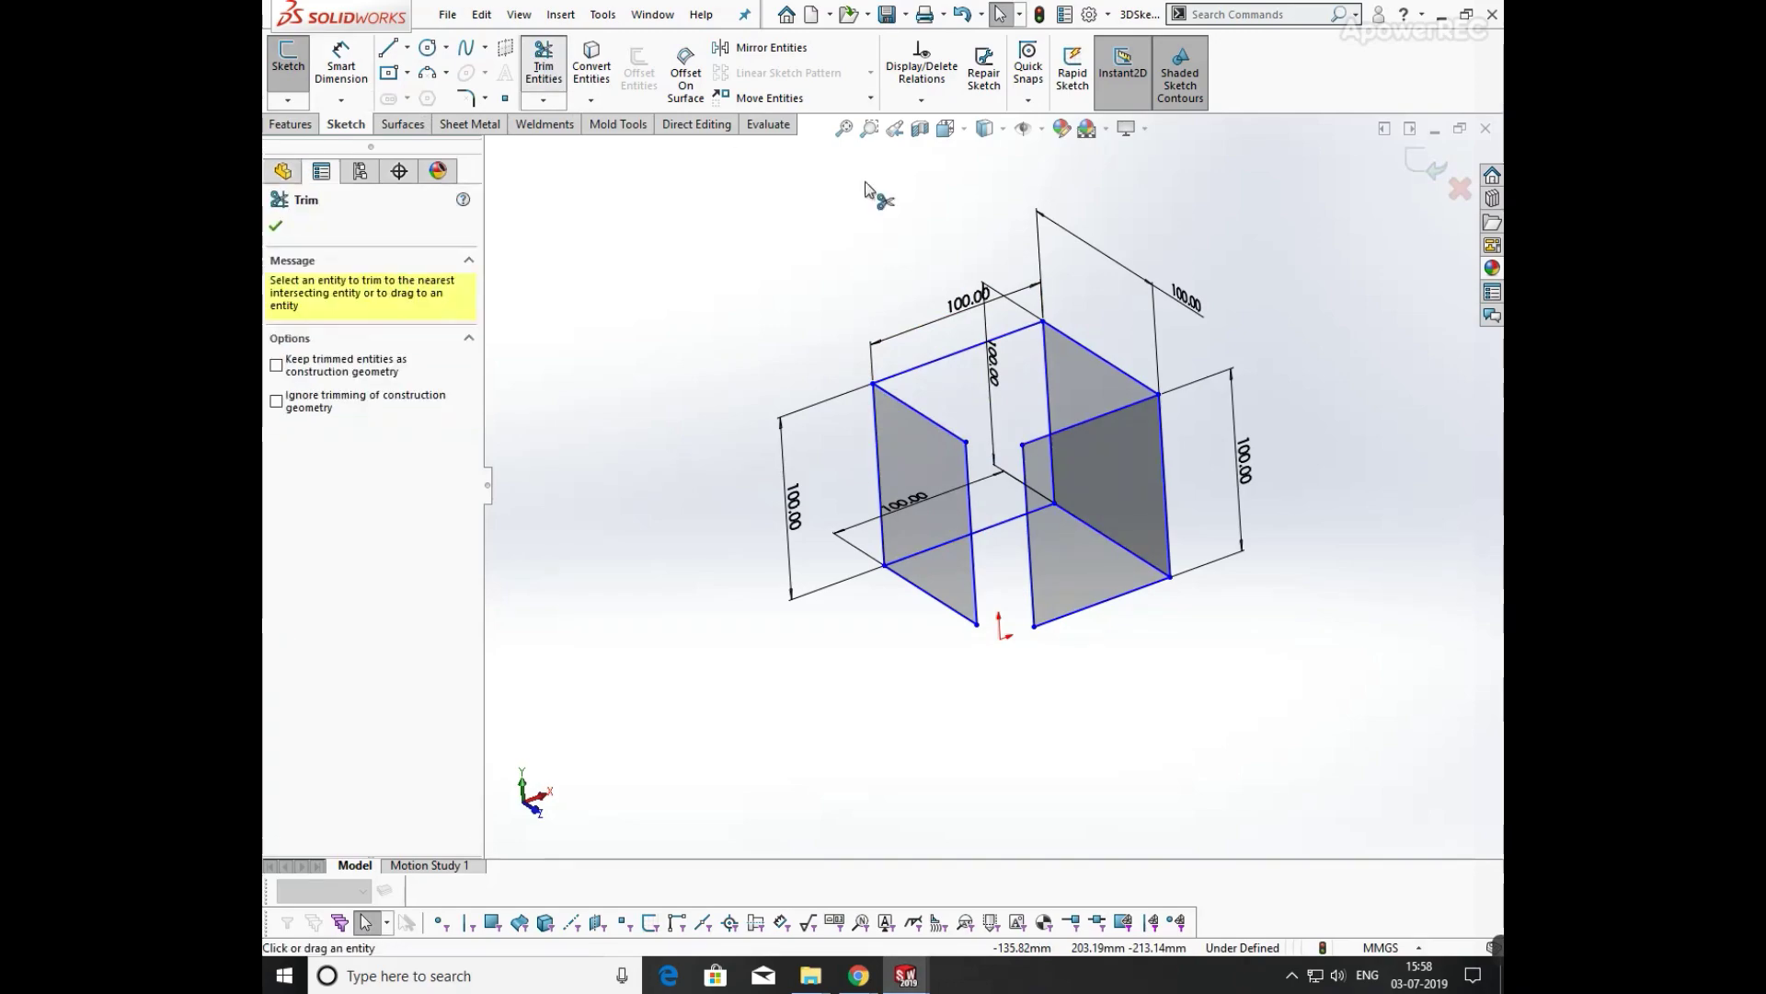
click(1163, 458)
click(879, 460)
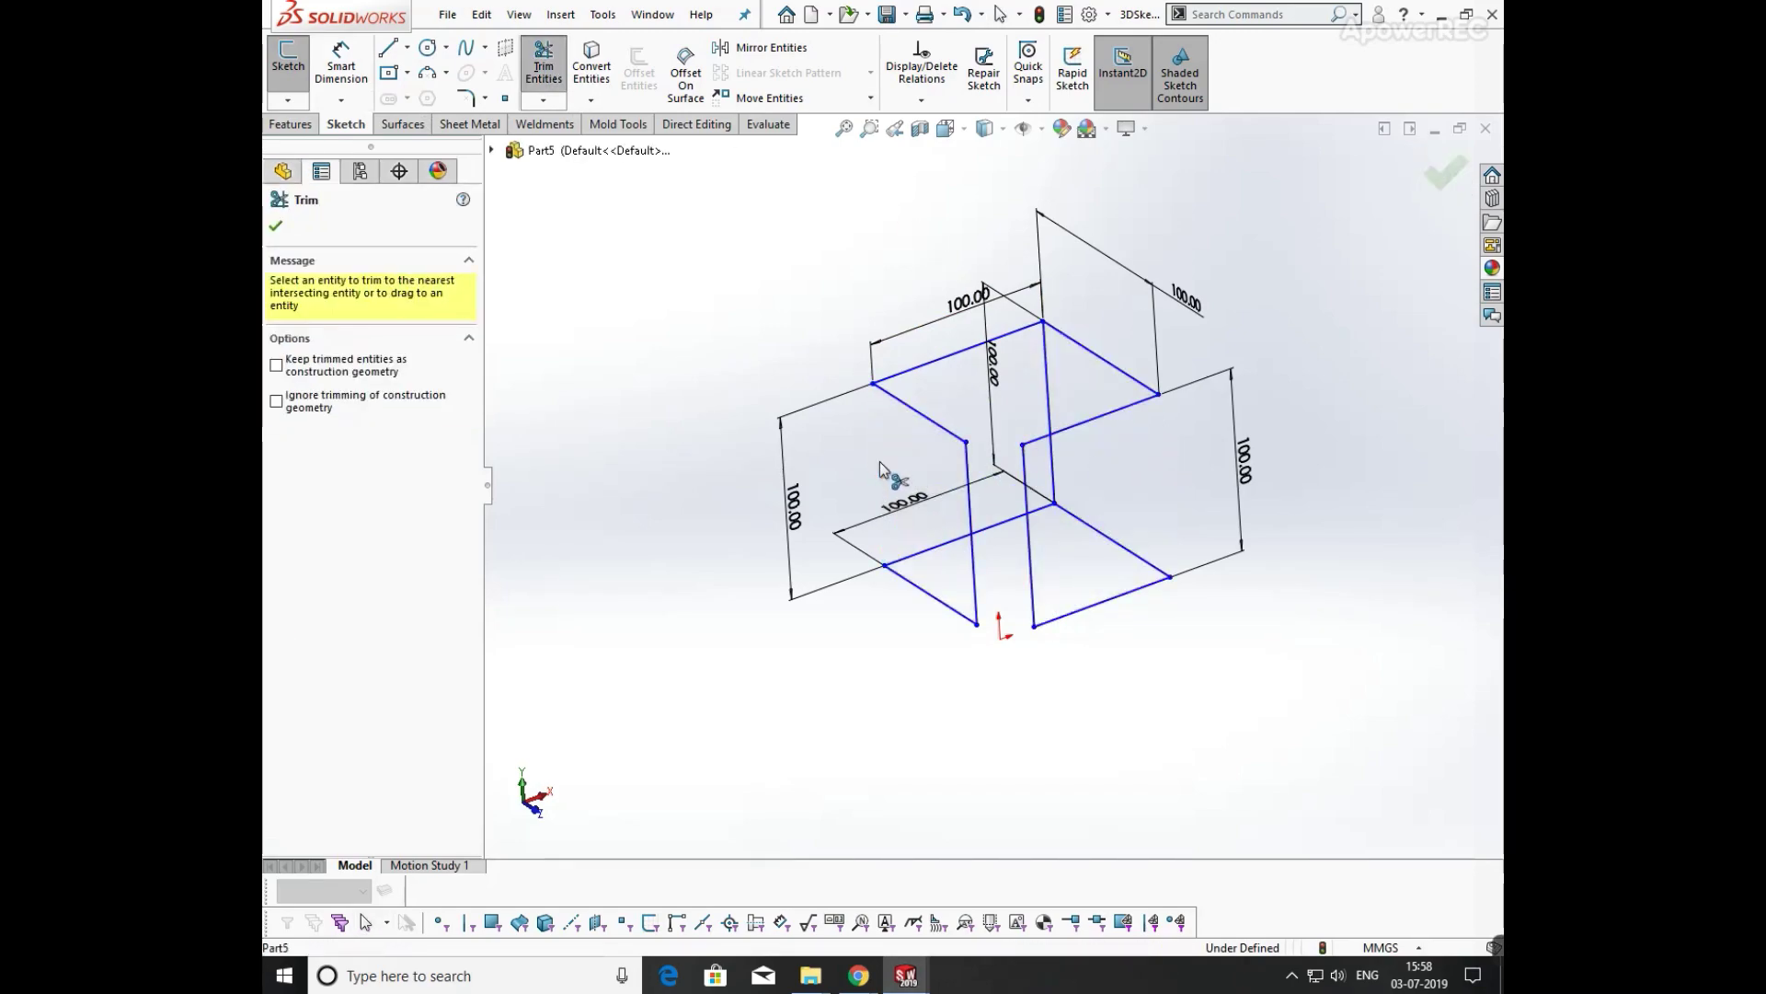
- Trim the upright edge diagonally opposite the origin and the two upper edges meeting above it
mouse_move(1067, 389)
middle_down()
mouse_move(1083, 430)
mouse_move(1033, 383)
mouse_move(1040, 276)
mouse_move(1068, 248)
mouse_move(1083, 367)
middle_up()
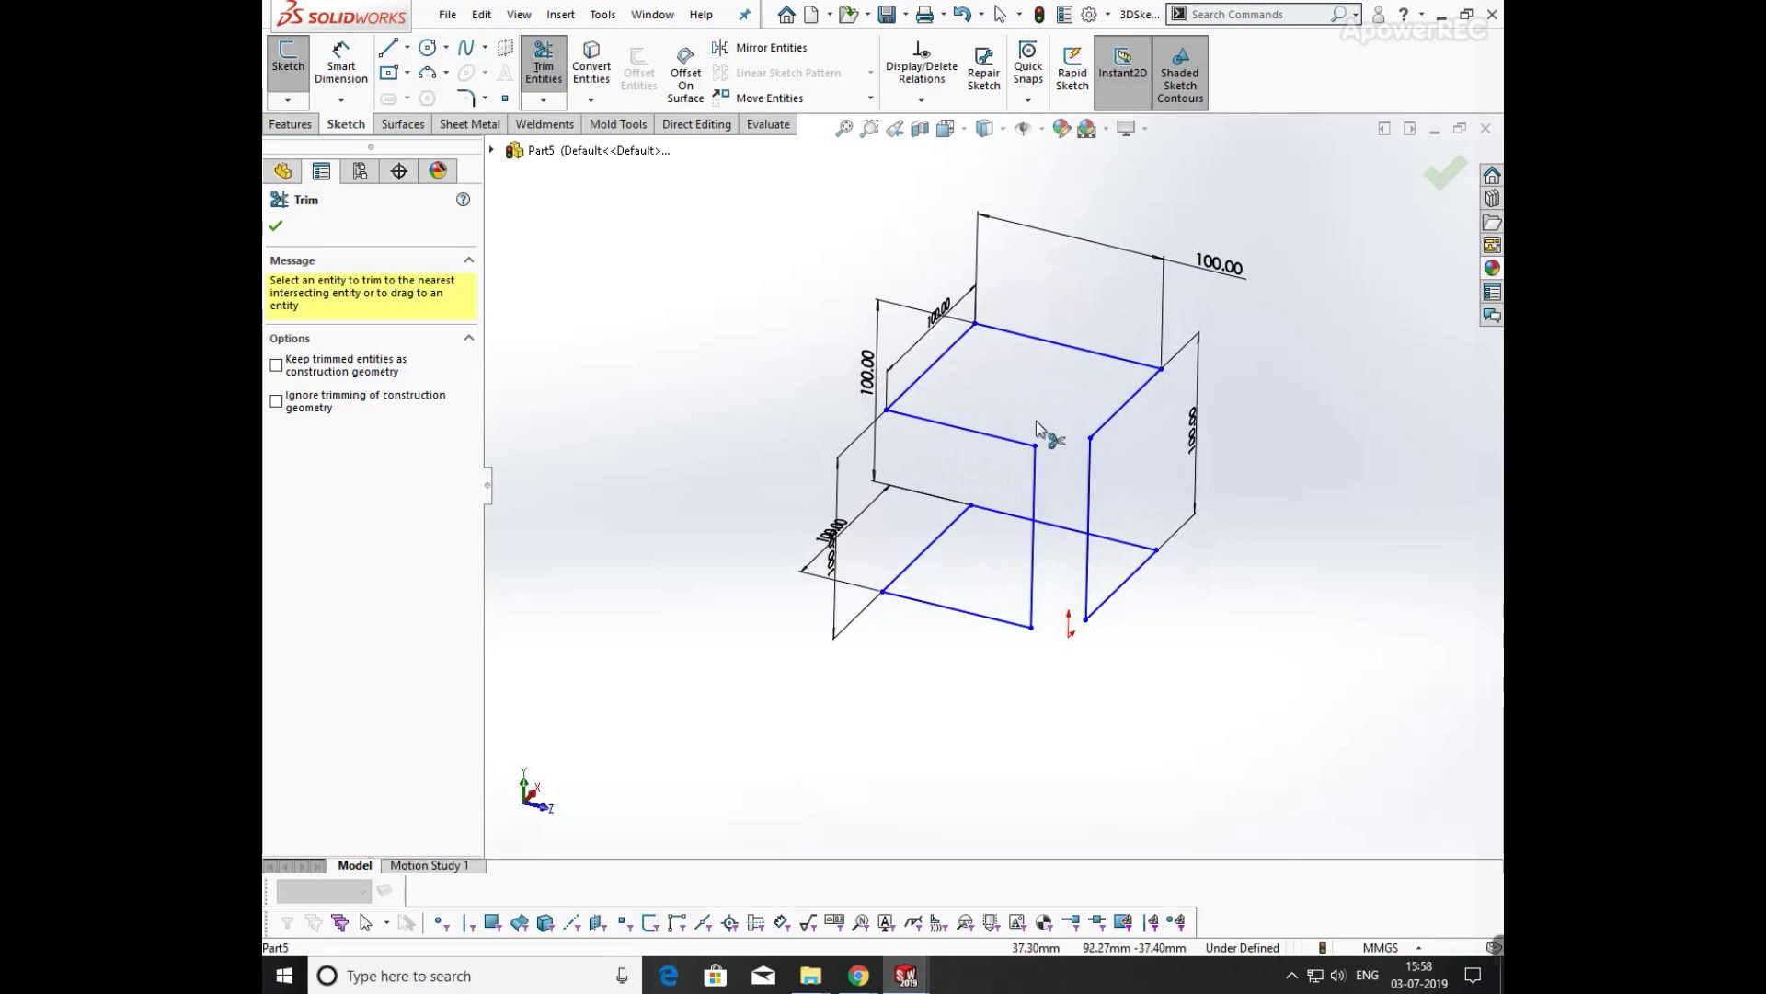
mouse_move(1036, 422)
middle_down()
mouse_move(1073, 328)
mouse_move(1041, 407)
middle_up()
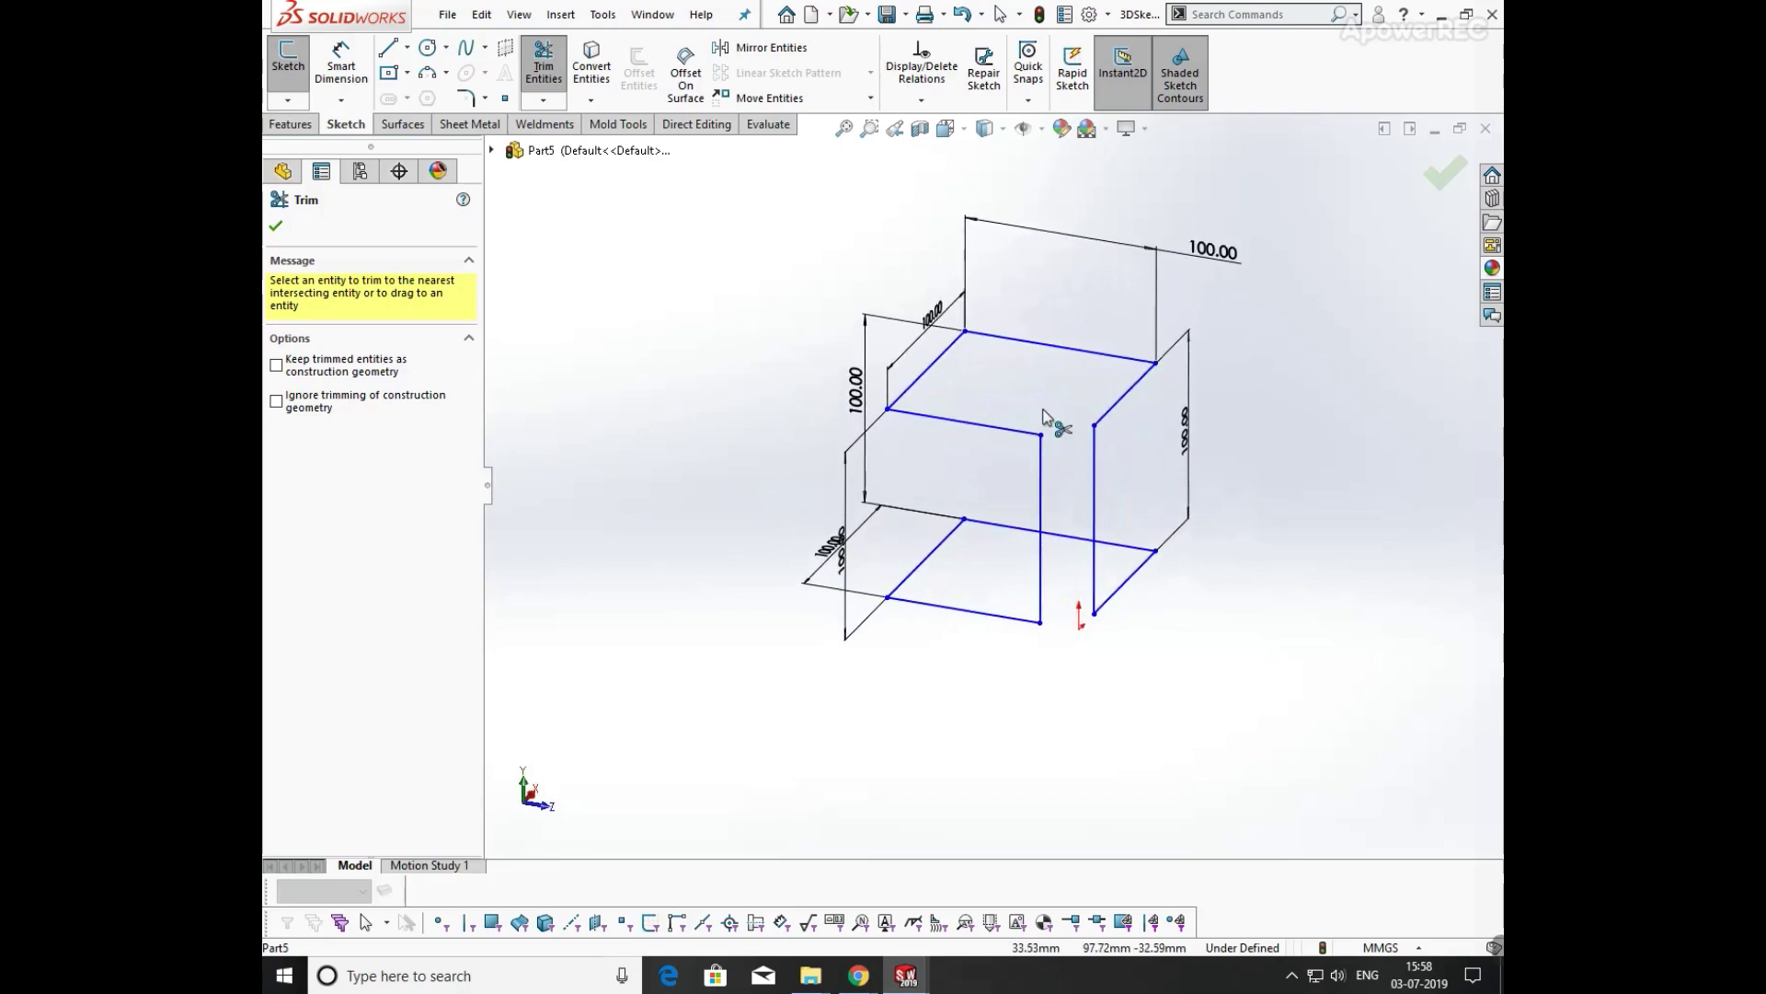
mouse_move(1037, 411)
middle_down()
mouse_move(974, 367)
mouse_move(980, 345)
mouse_move(980, 406)
middle_up()
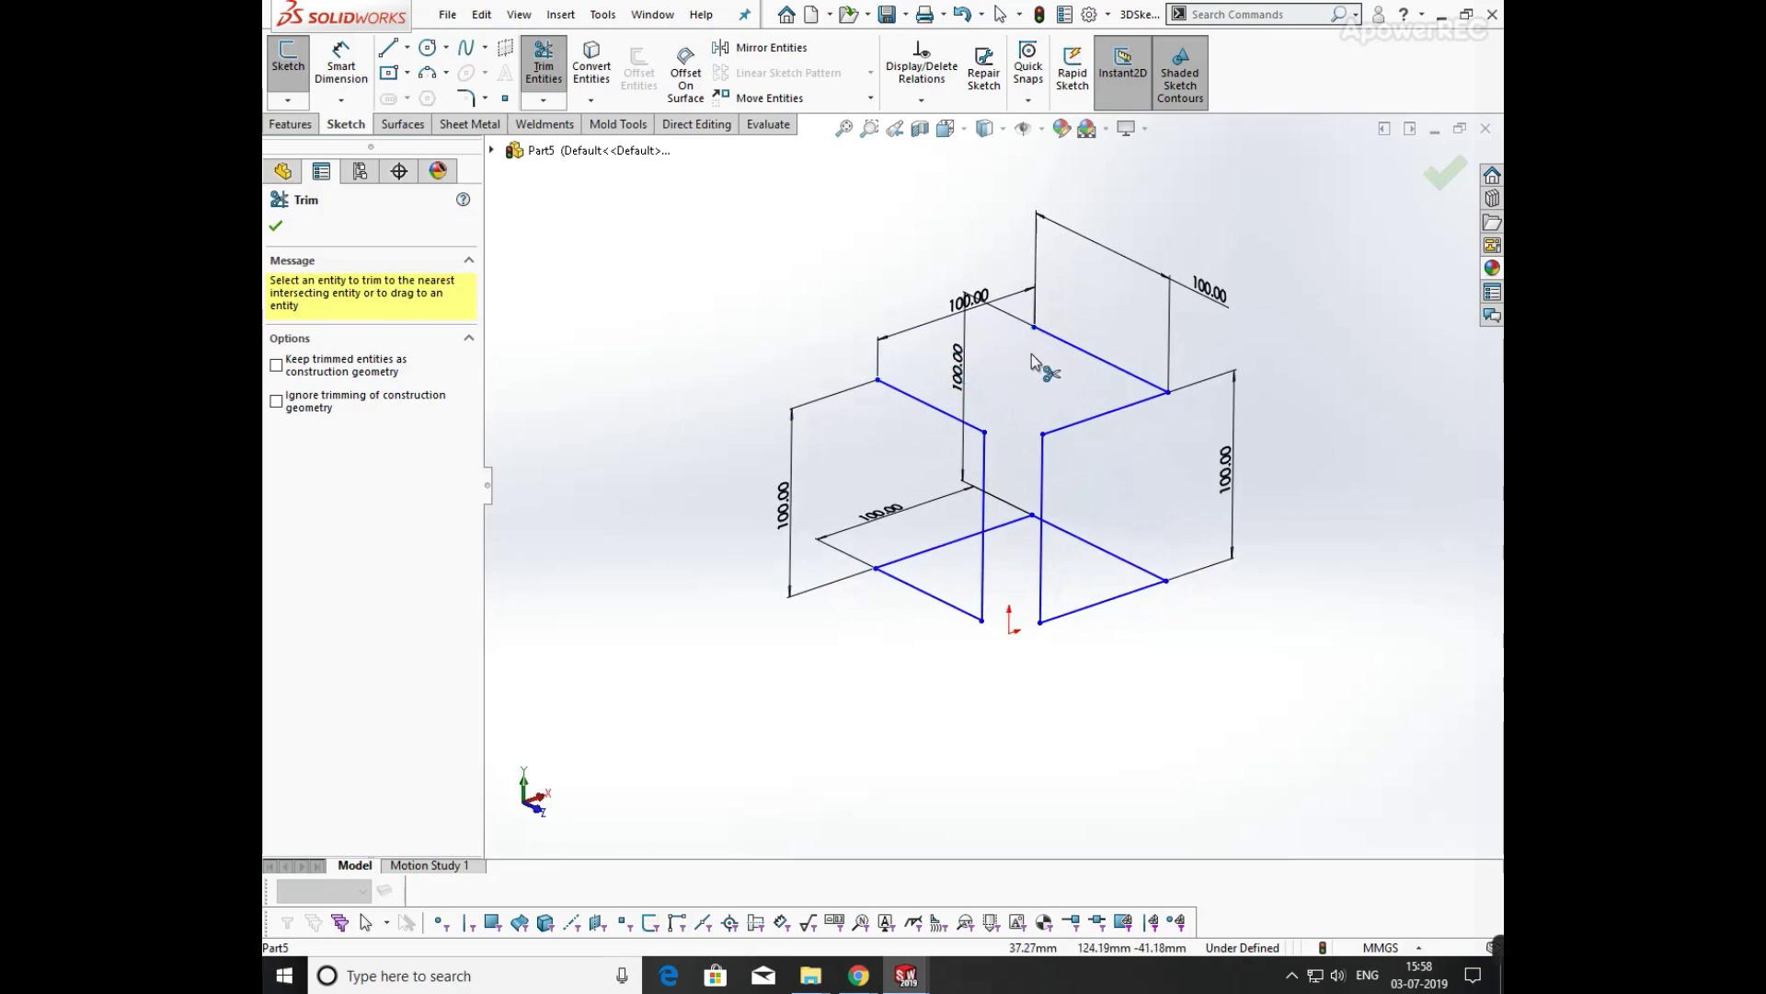
click(1082, 356)
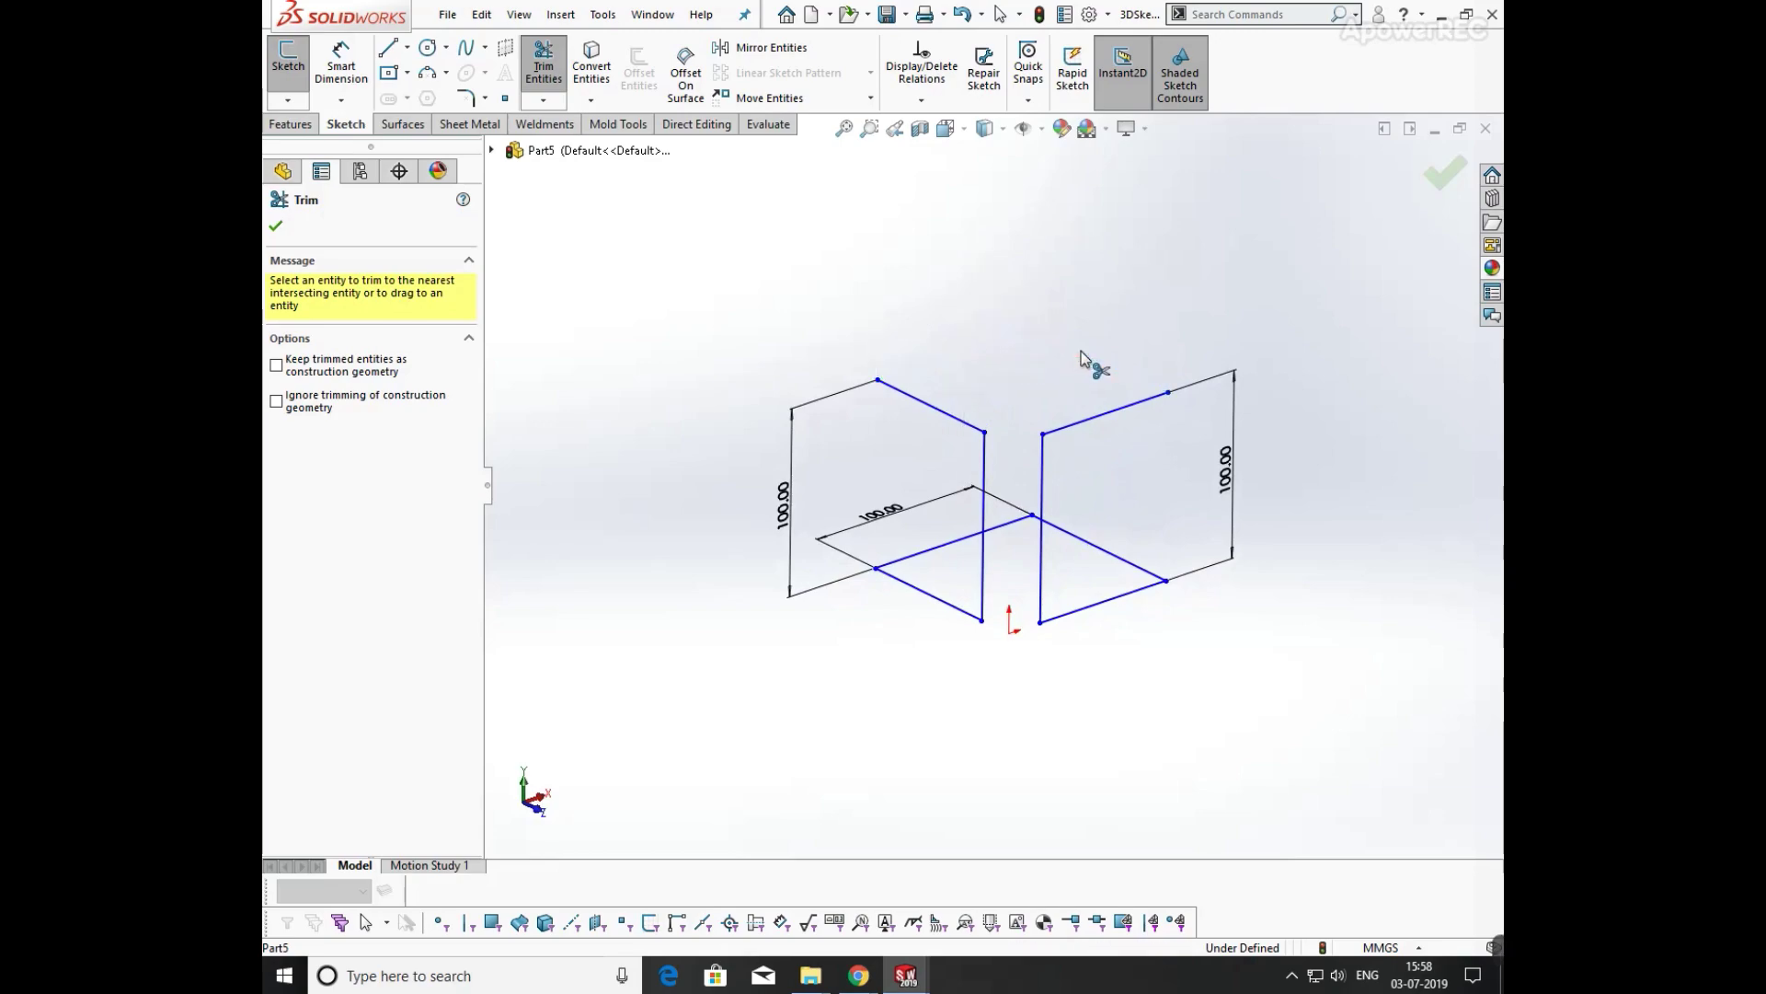
click(285, 229)
- Dimension the length of the YZ face's upper line
mouse_move(898, 429)
middle_down()
mouse_move(907, 367)
mouse_move(1002, 335)
mouse_move(974, 416)
middle_up()
click(341, 81)
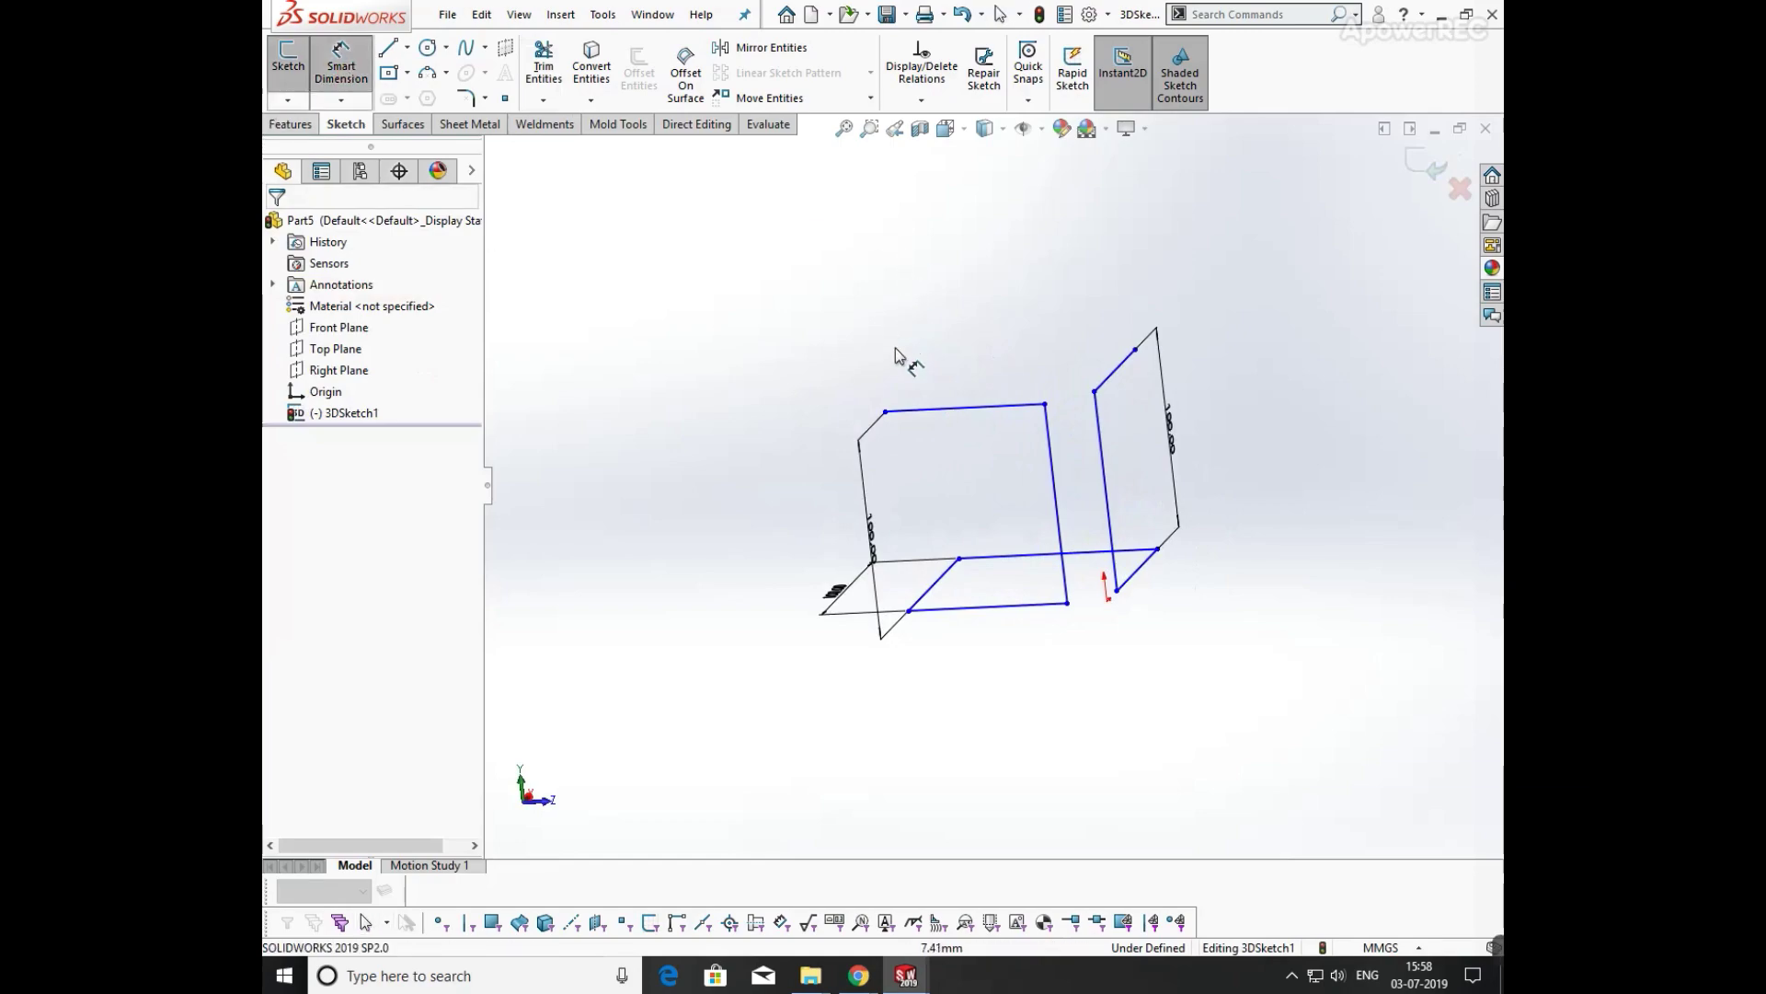
click(961, 409)
click(947, 437)
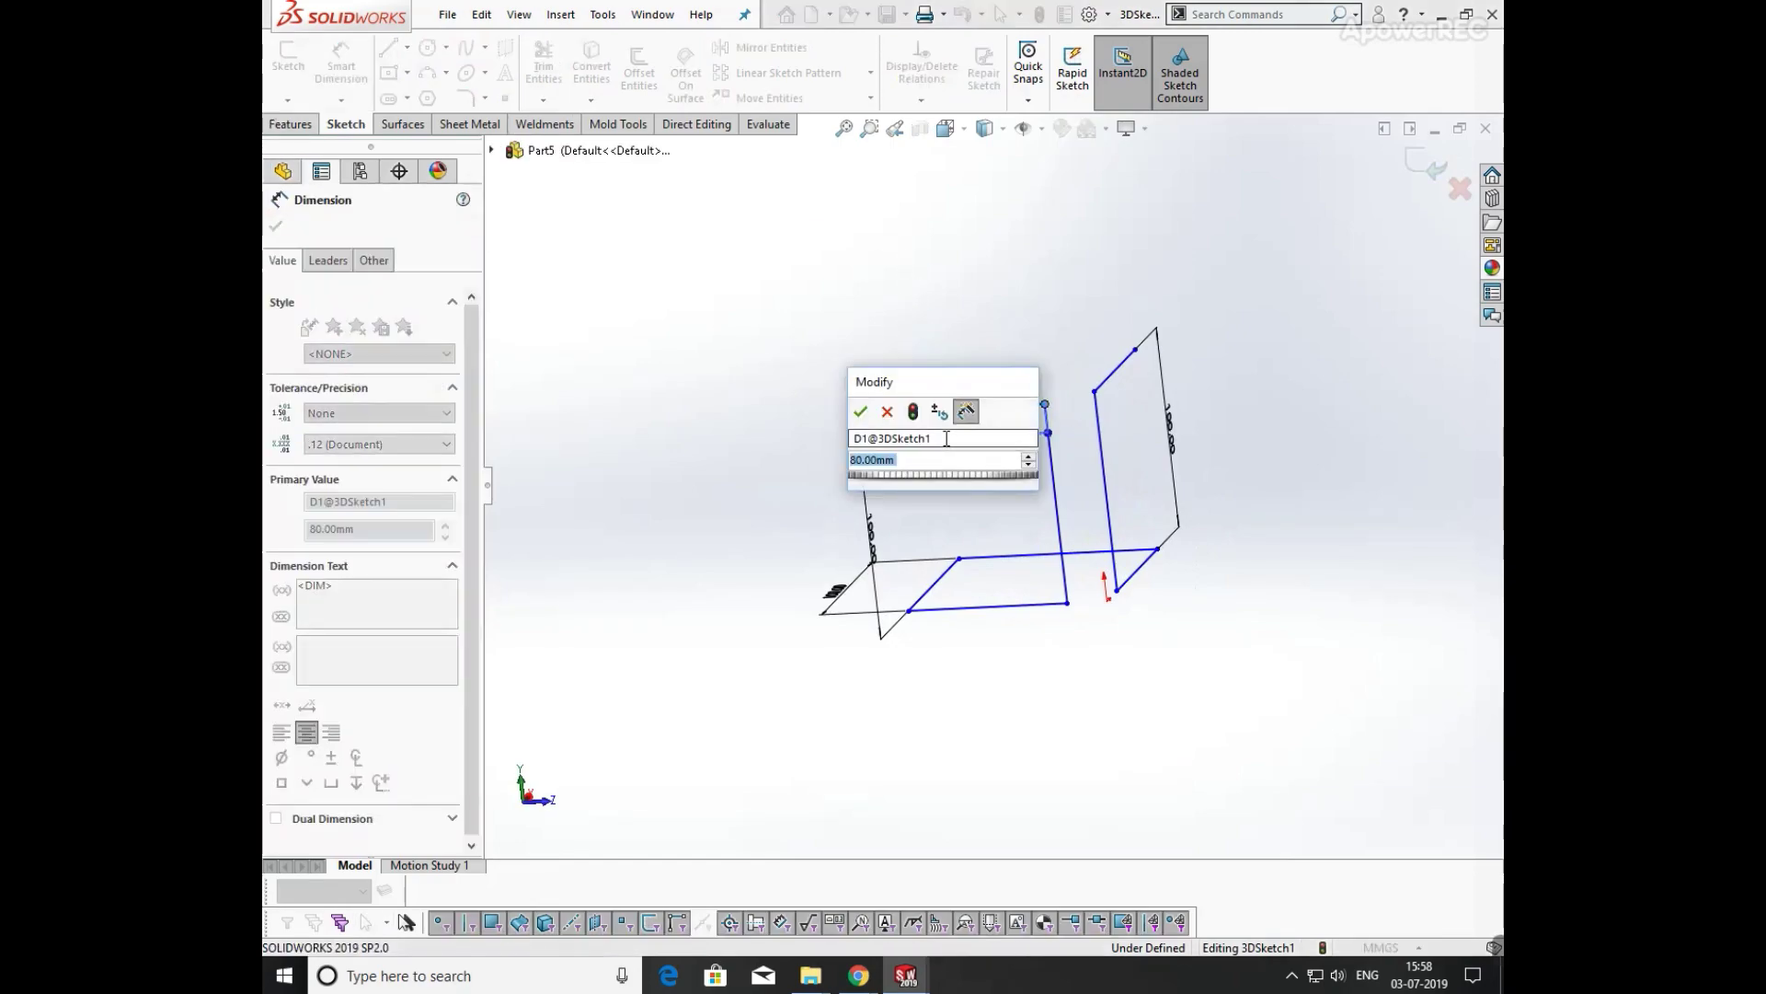
click(891, 411)
- Dimension the length of the XY face's upper line
mouse_move(1246, 394)
middle_down()
mouse_move(1178, 304)
mouse_move(1135, 347)
mouse_move(1122, 479)
middle_up()
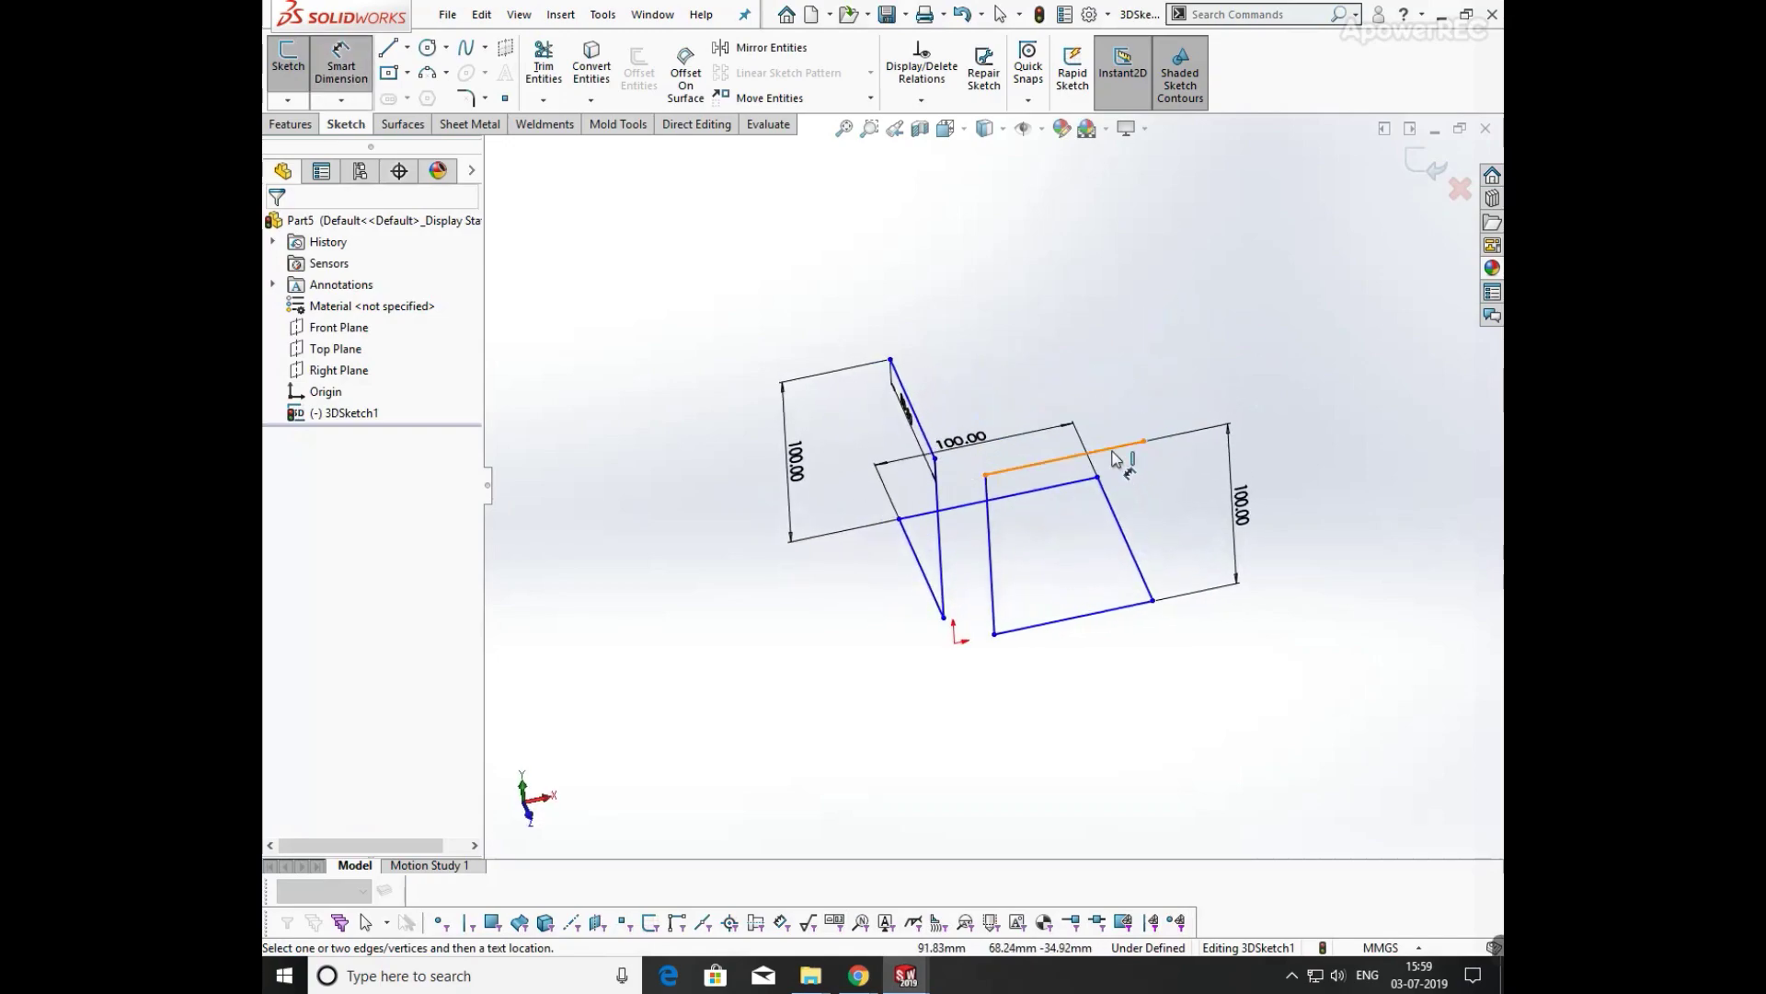
click(1113, 451)
click(1029, 508)
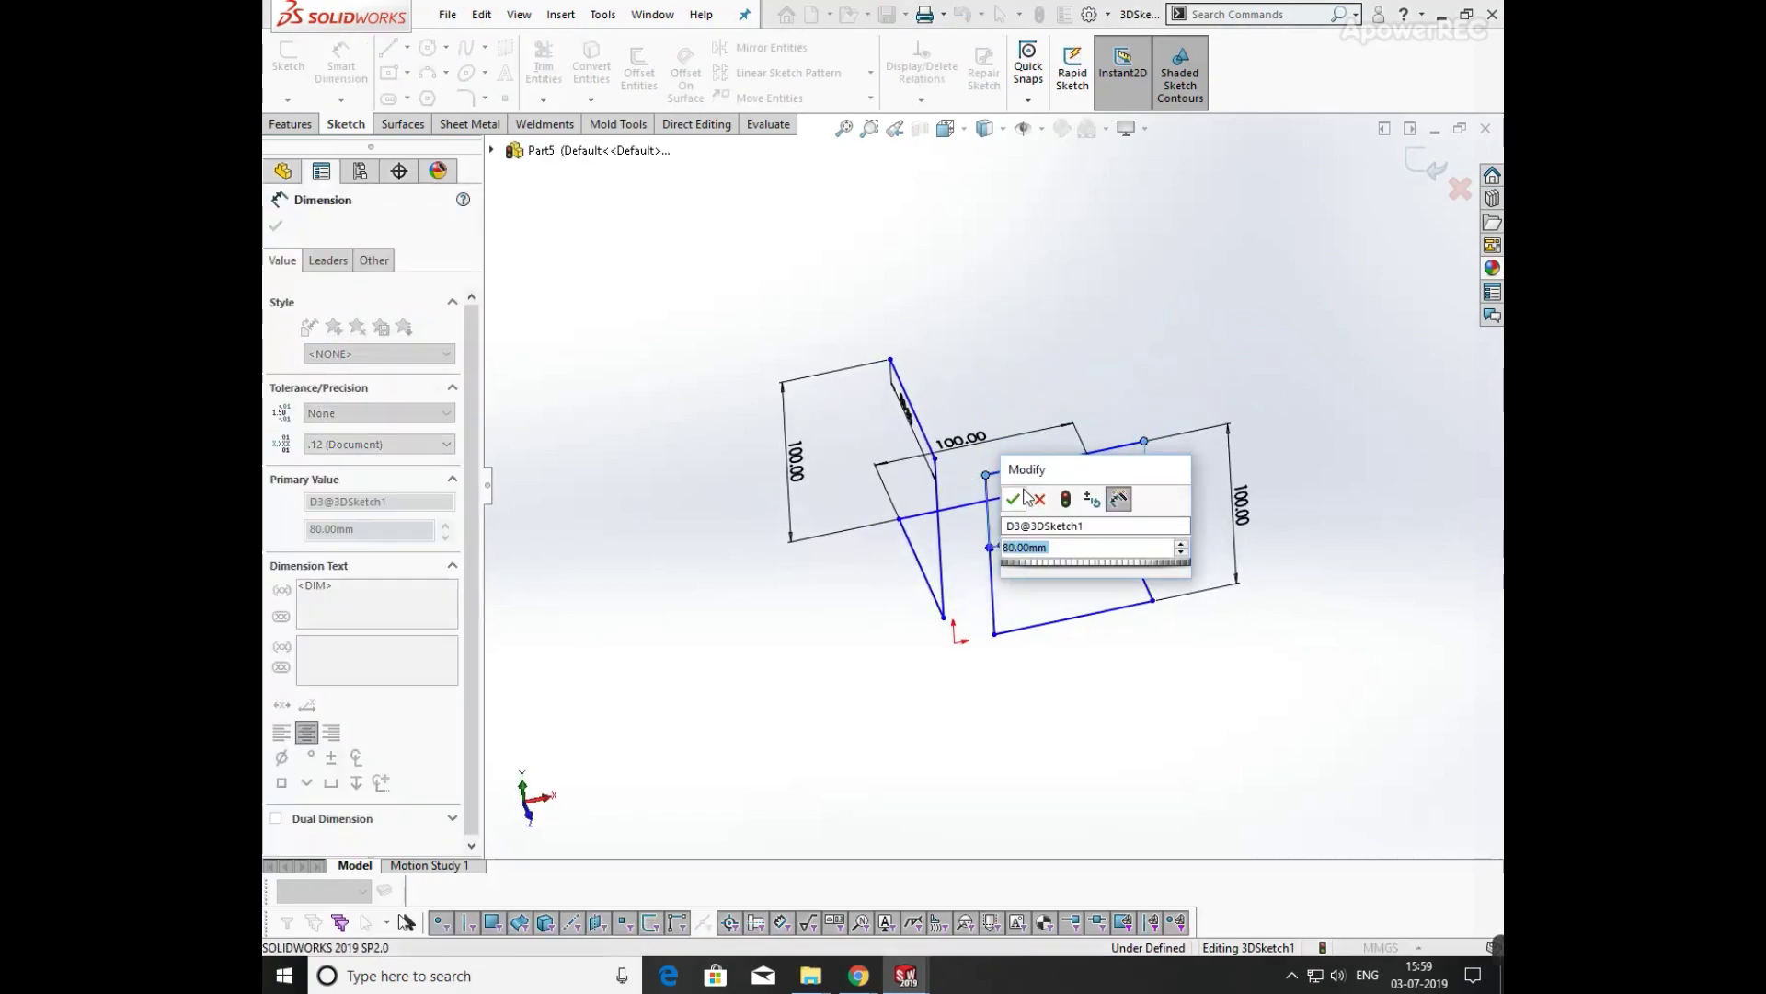
click(1018, 498)
mouse_move(1177, 336)
middle_down()
mouse_move(1214, 307)
mouse_move(1205, 287)
mouse_move(1243, 463)
mouse_move(1280, 405)
mouse_move(1232, 689)
mouse_move(1257, 398)
mouse_move(1296, 391)
middle_up()
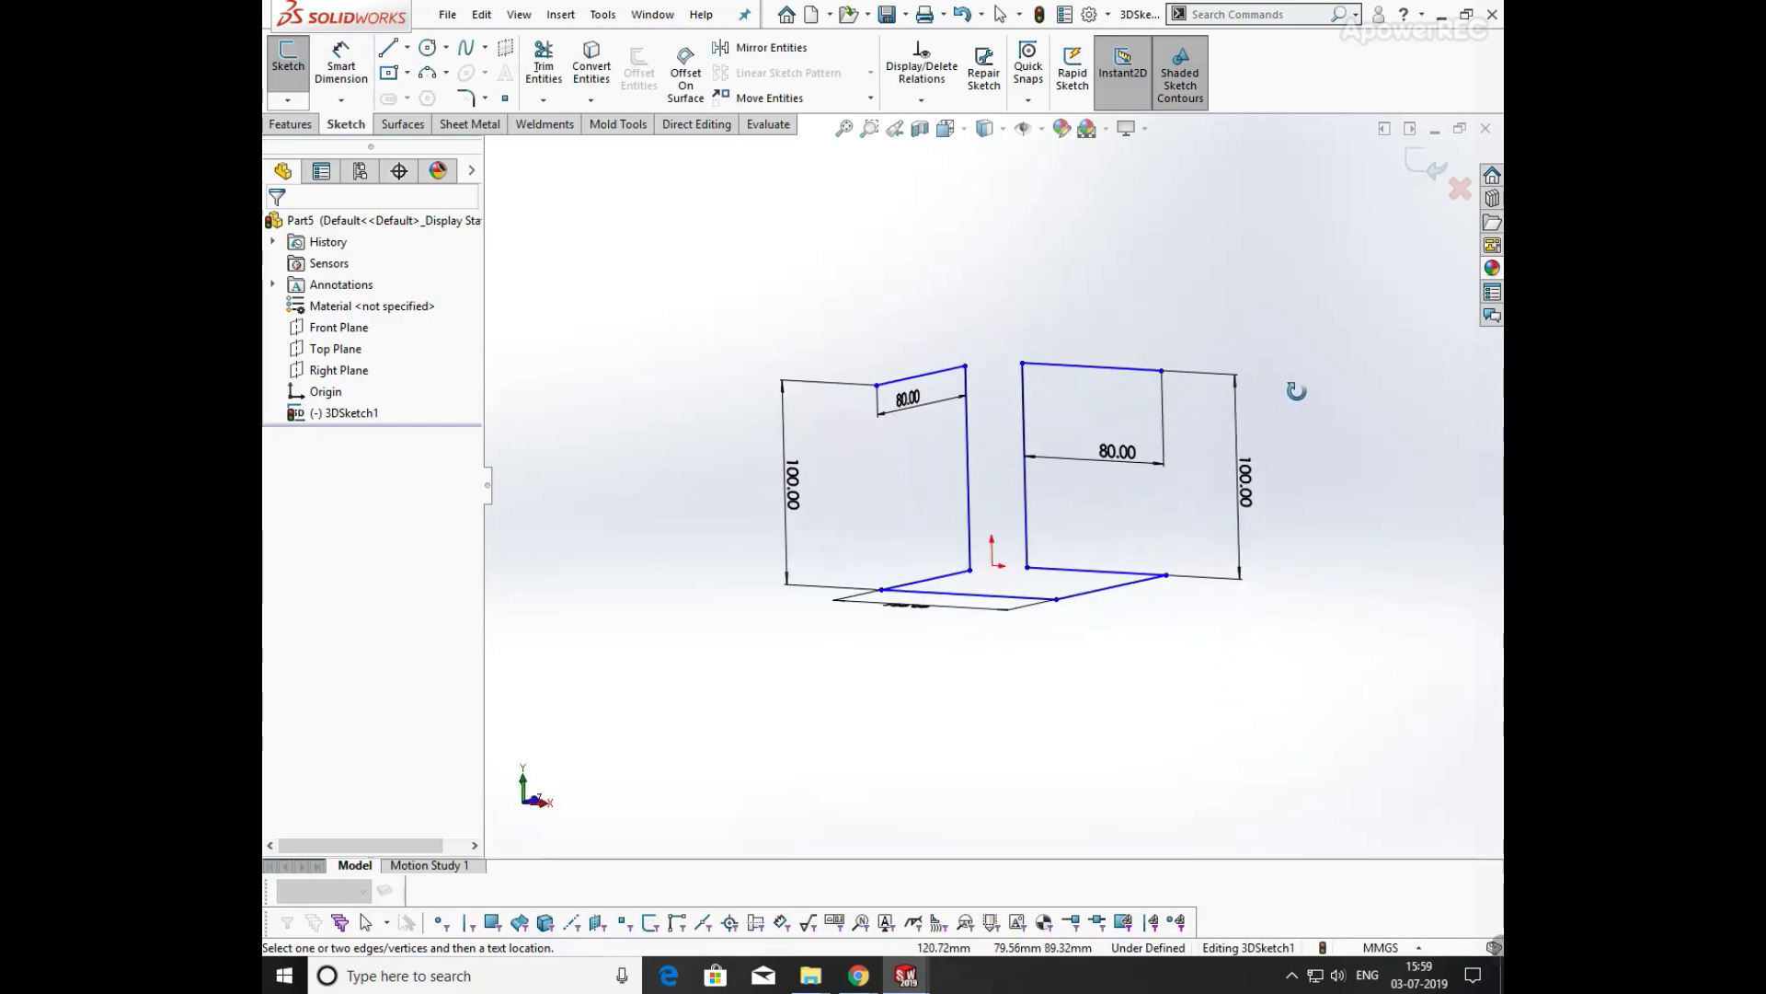
middle_drag(1154, 432, 1176, 640)
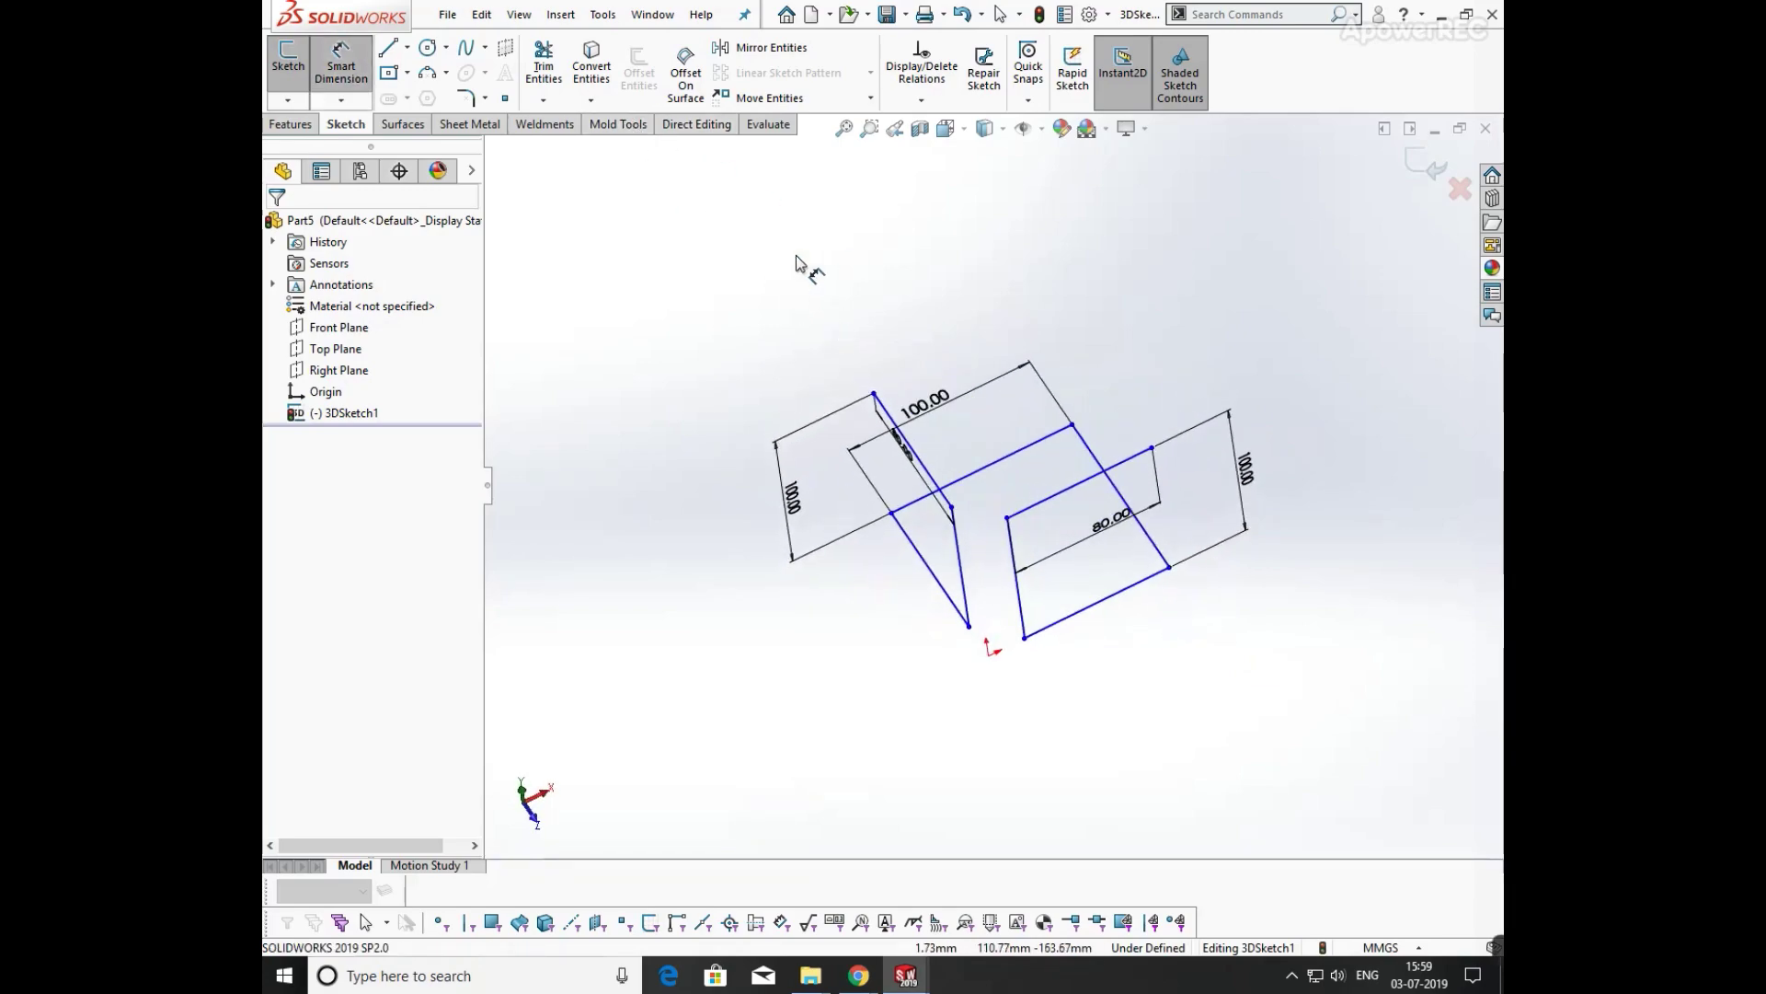
click(1088, 614)
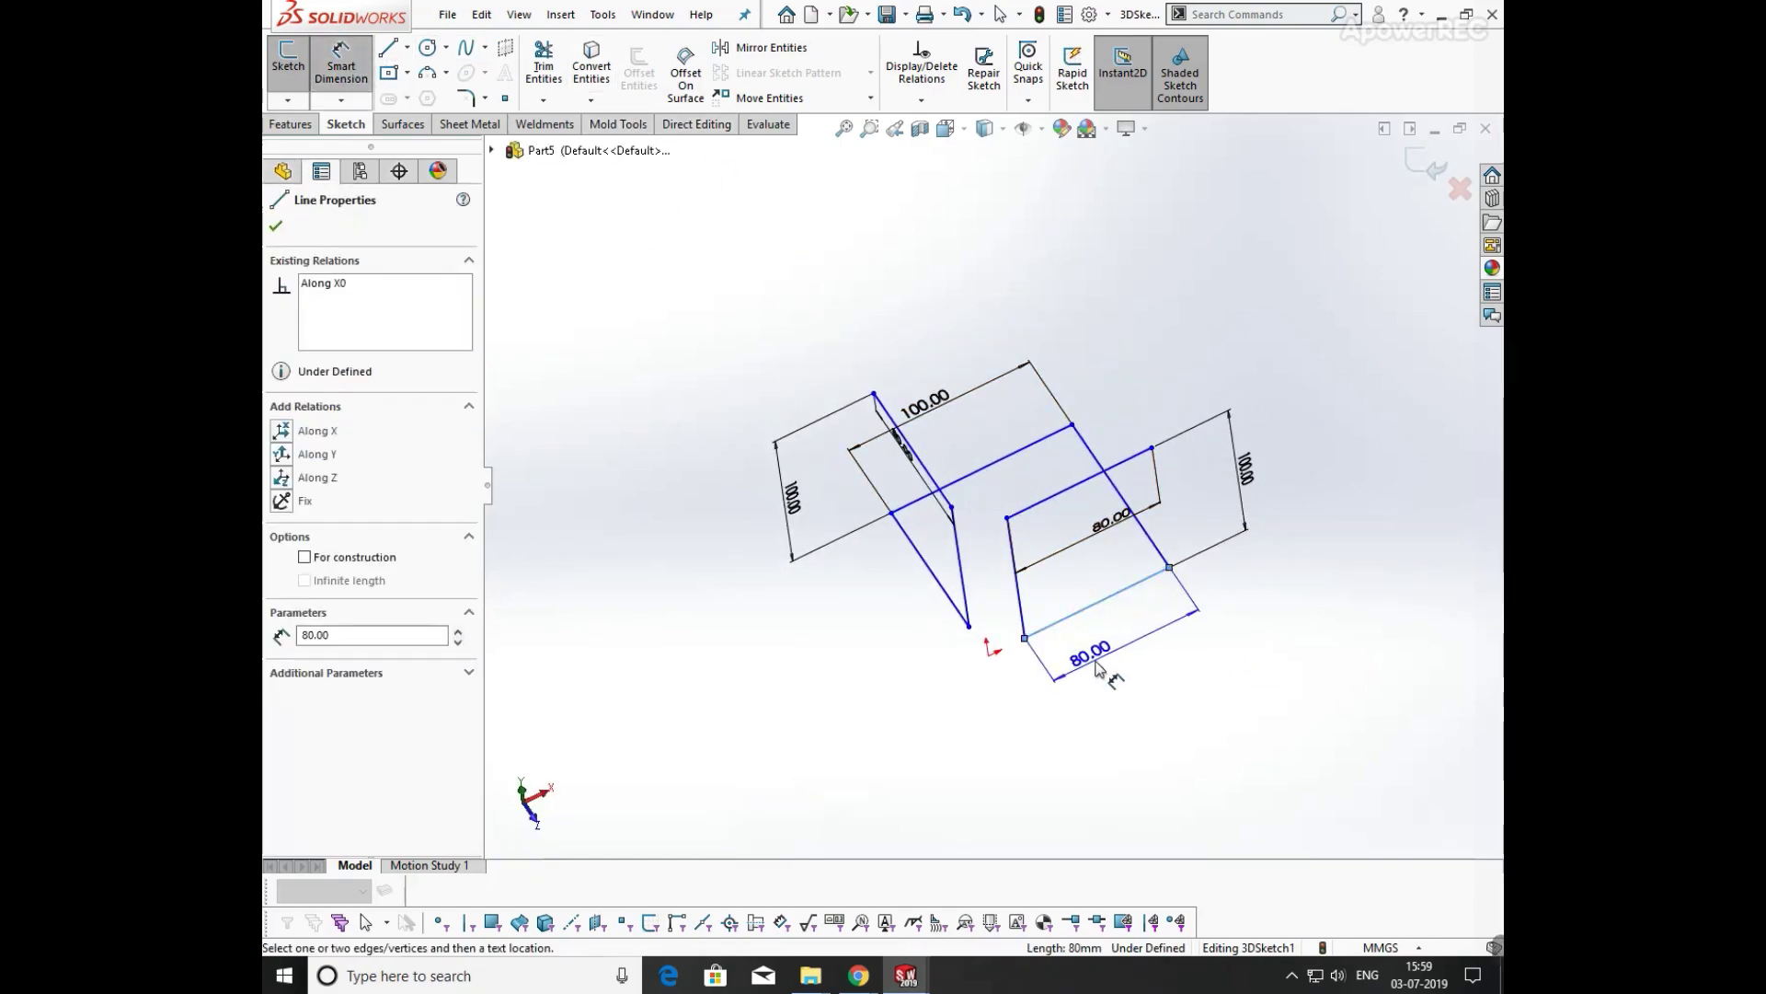
key(Escape)
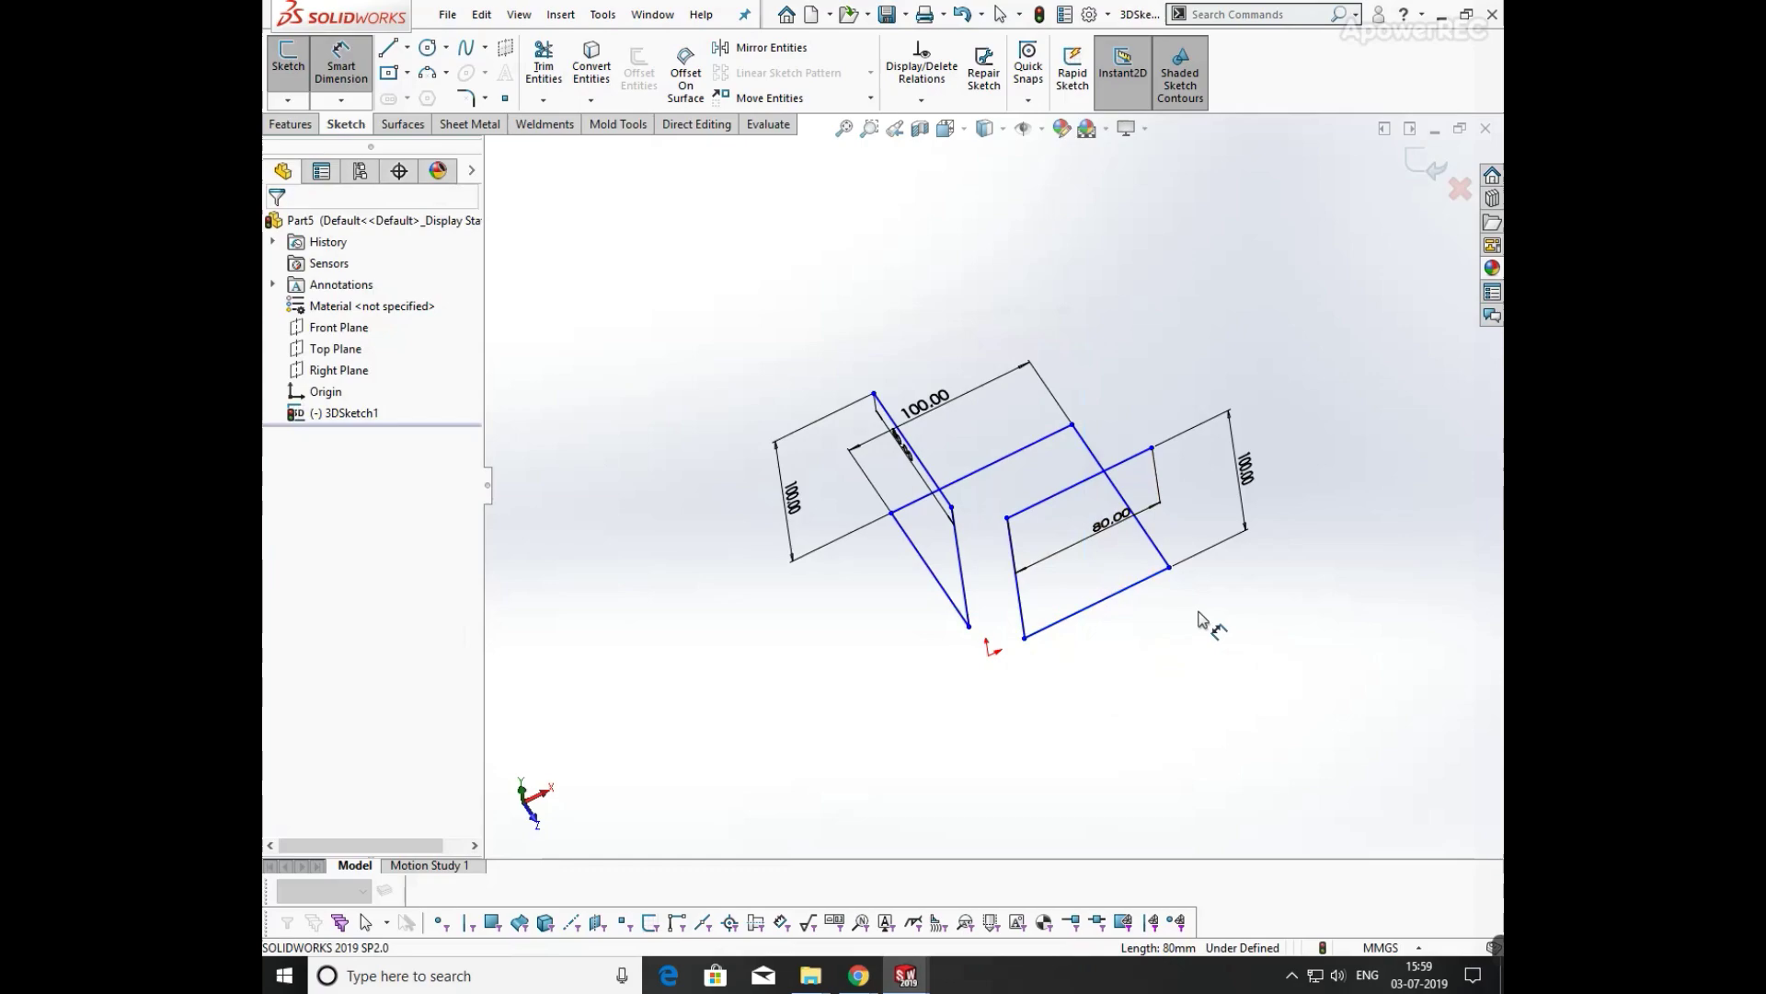
- Draw a line about 74 mm straight down from the XY face upper line's outer end, continued by a segment along Z
middle_drag(1224, 560, 927, 217)
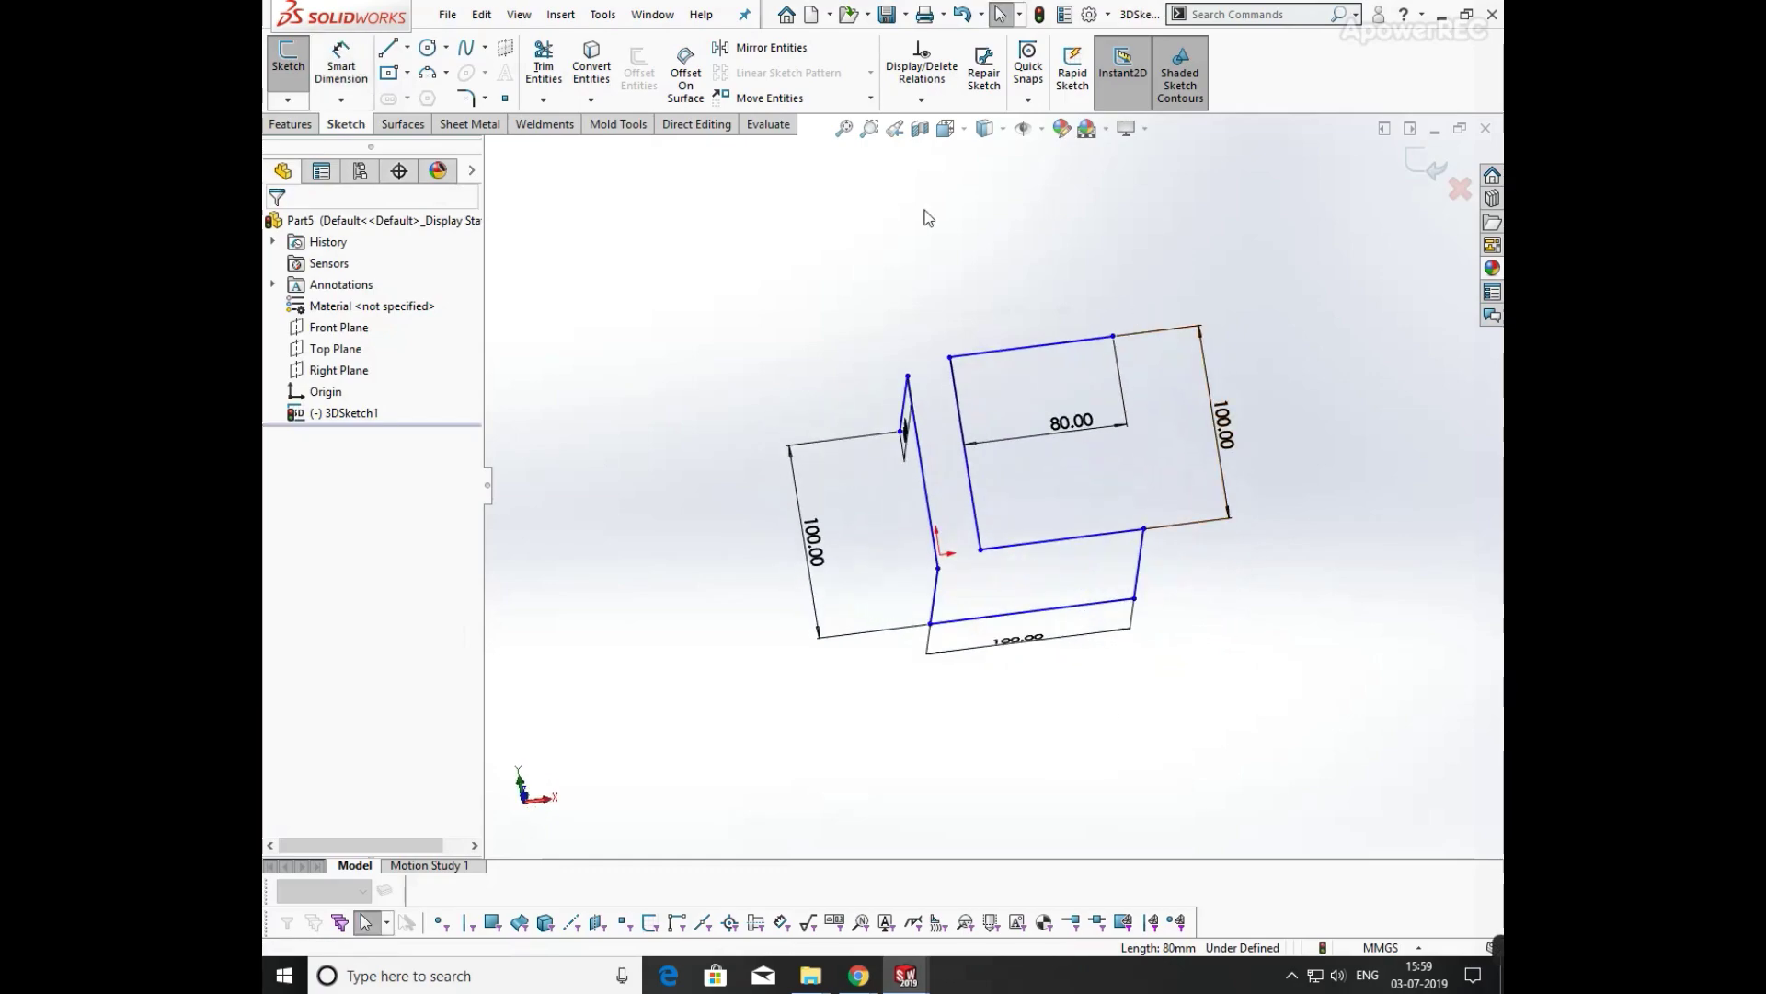
click(390, 50)
click(1113, 335)
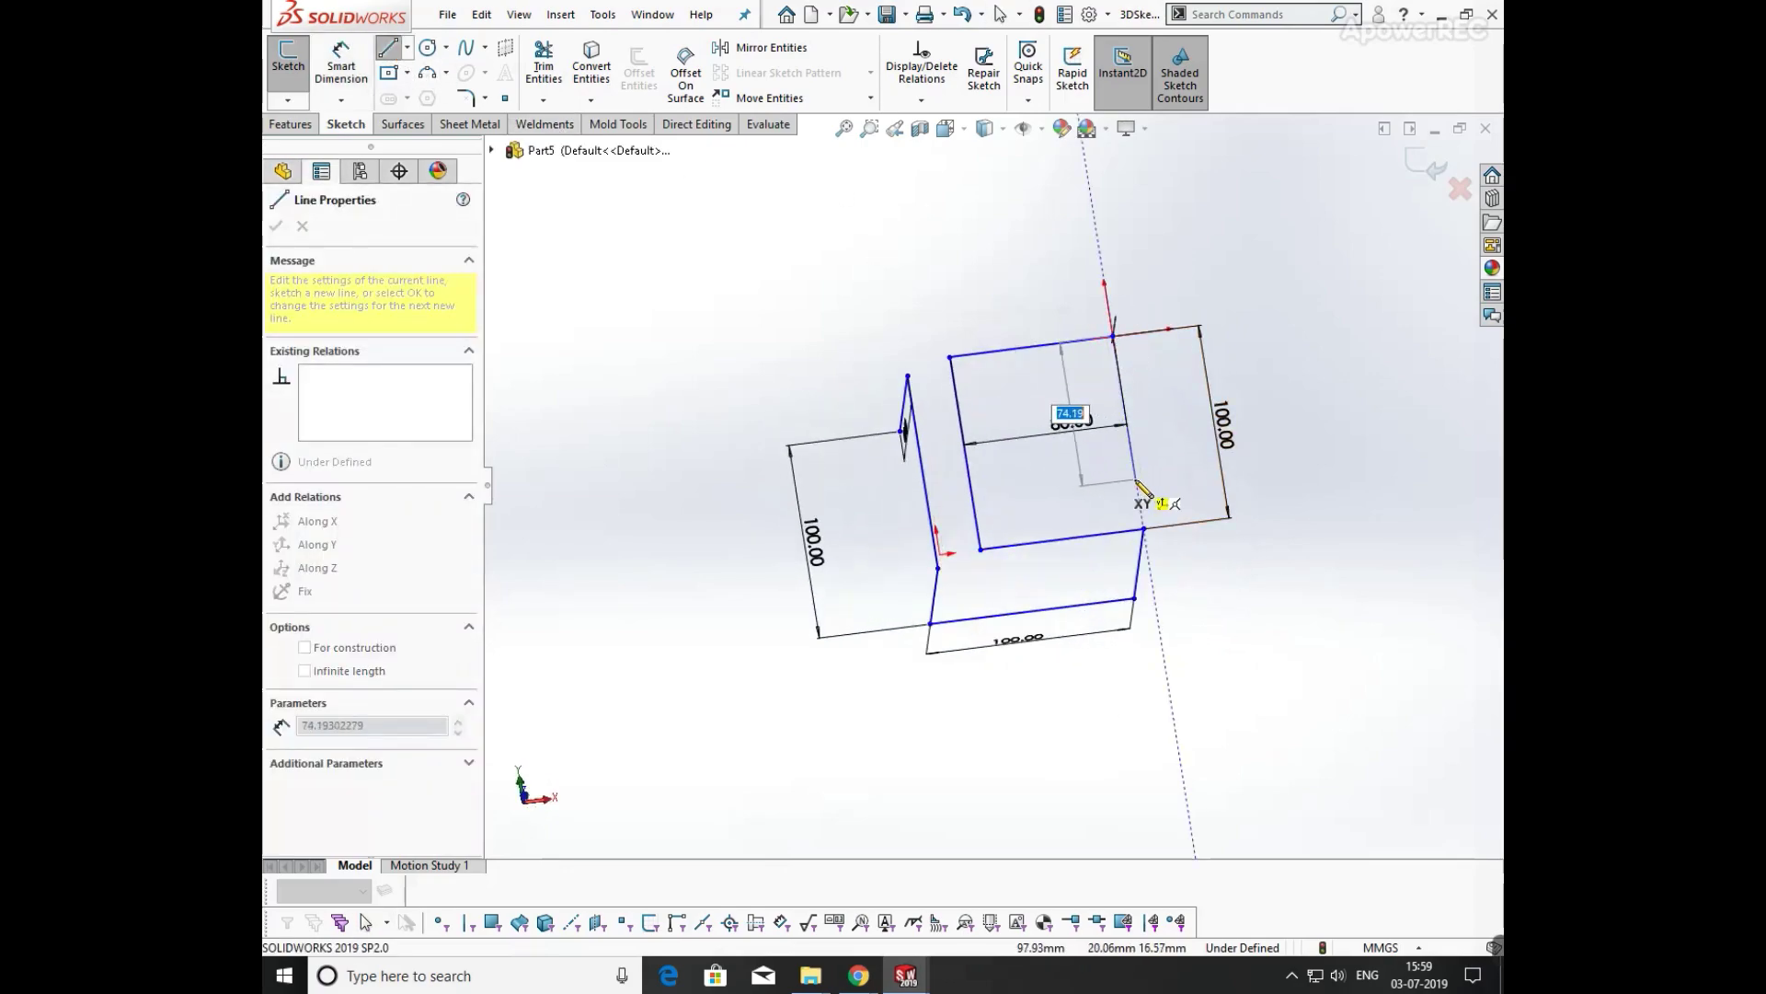
middle_drag(1136, 478, 972, 629)
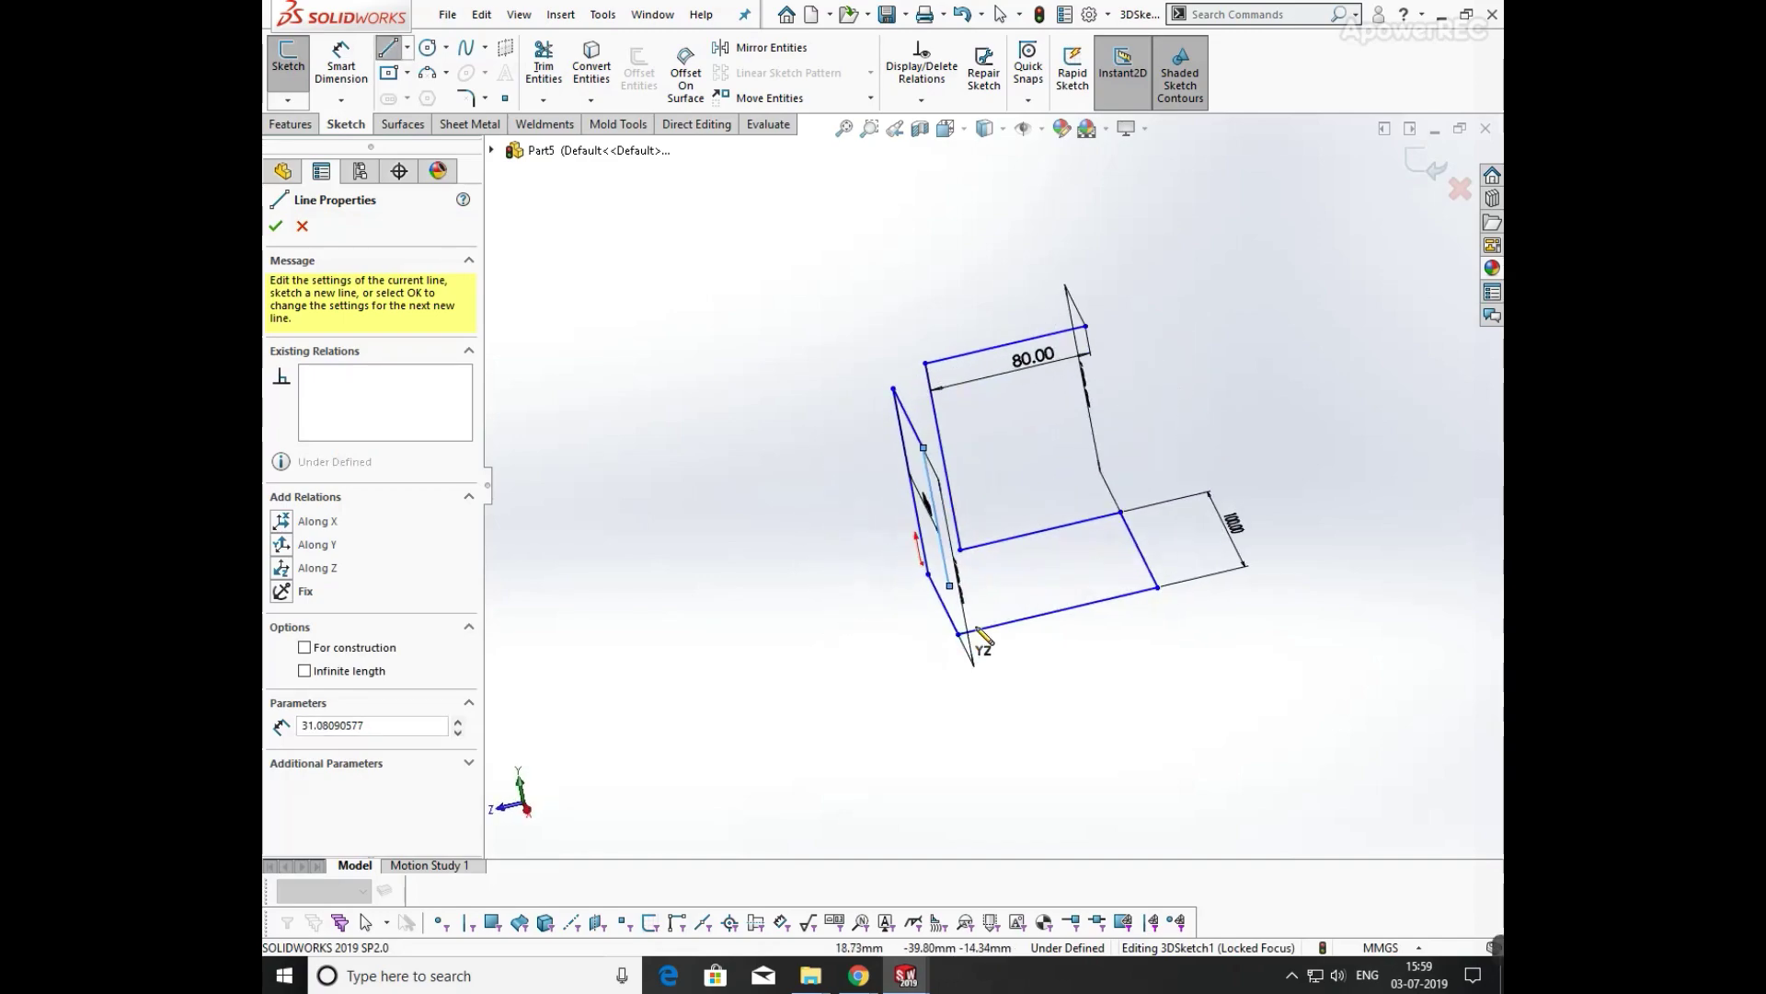
key(Escape)
- Dimension the new vertical line below the XY face upper line's outer end as 80 mm
mouse_move(1068, 563)
middle_down()
mouse_move(1104, 474)
mouse_move(1187, 479)
mouse_move(1190, 503)
middle_up()
click(340, 61)
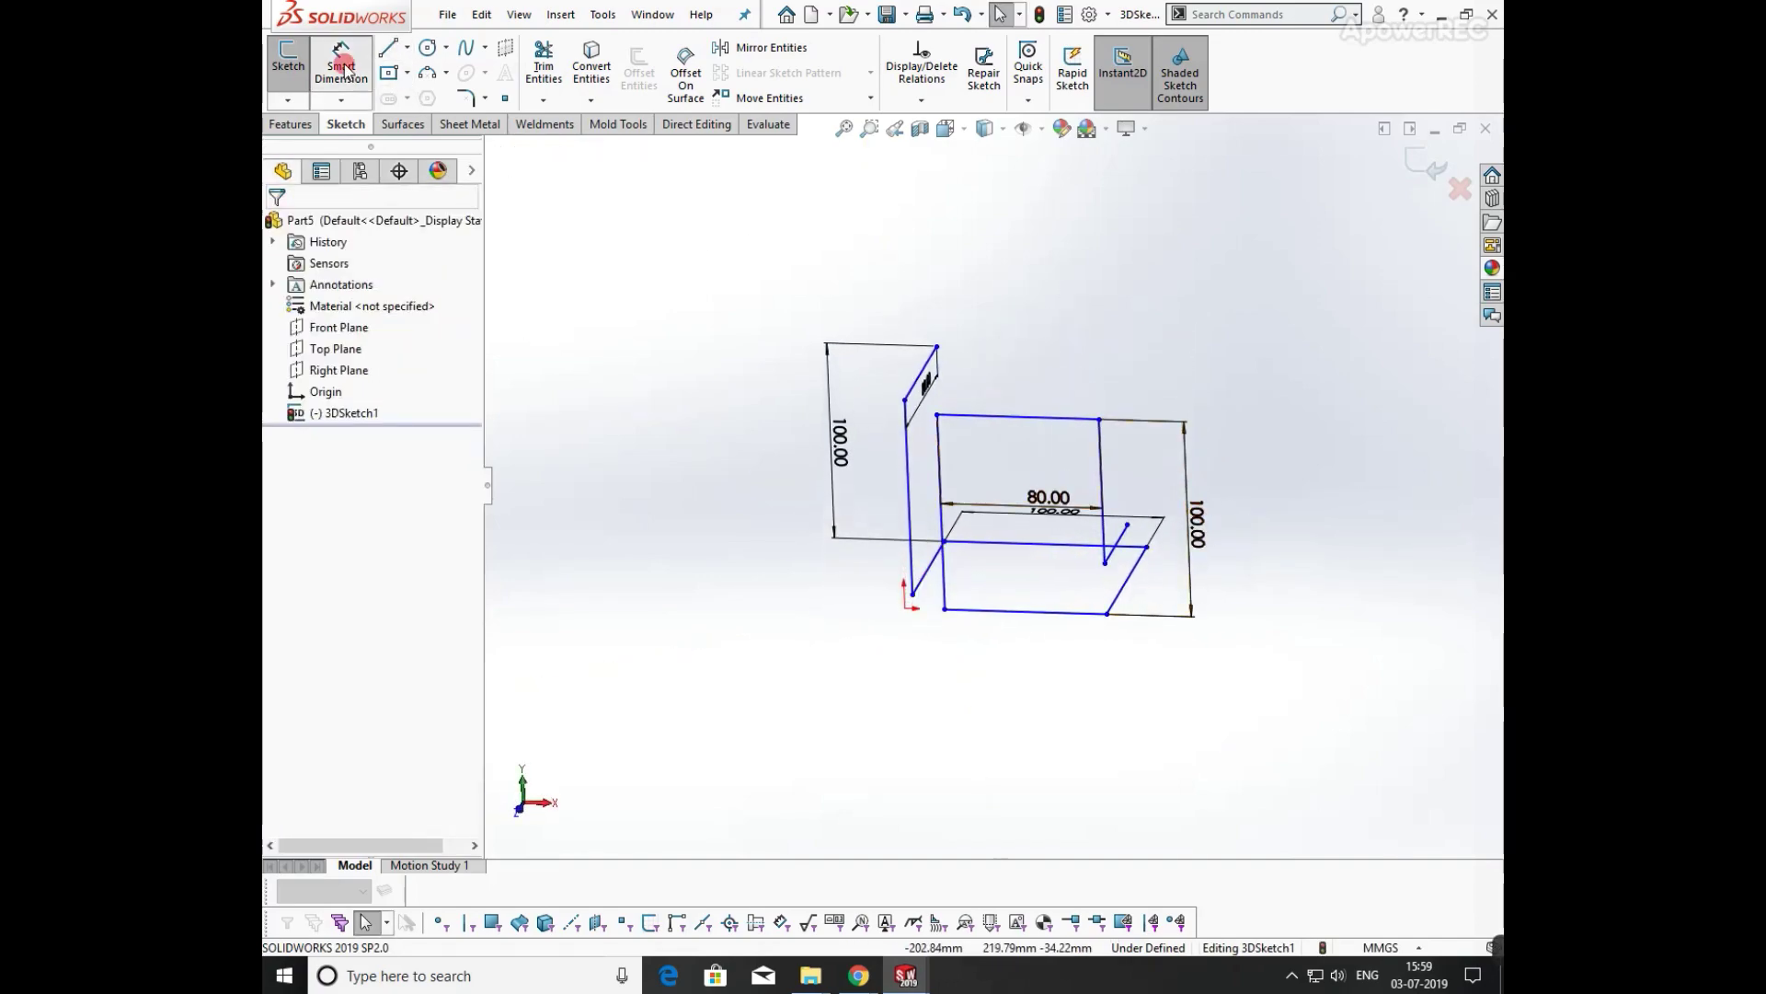
click(1107, 478)
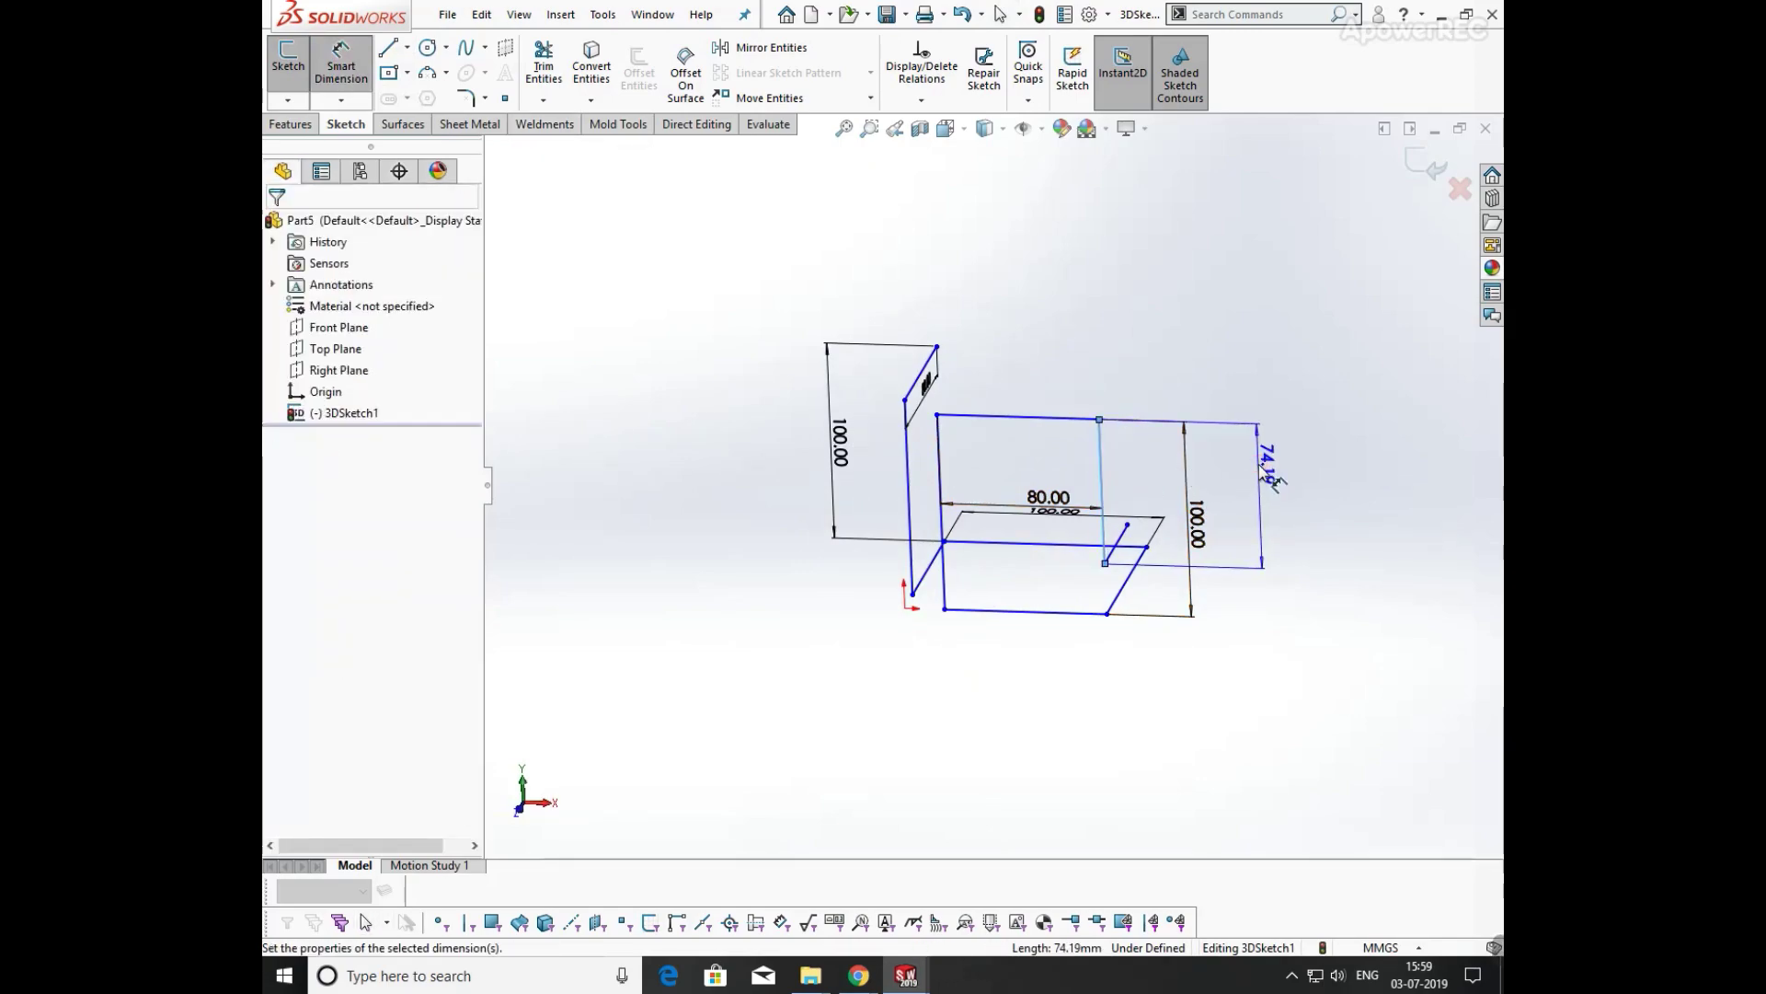
click(1261, 469)
key(Return)
click(1346, 486)
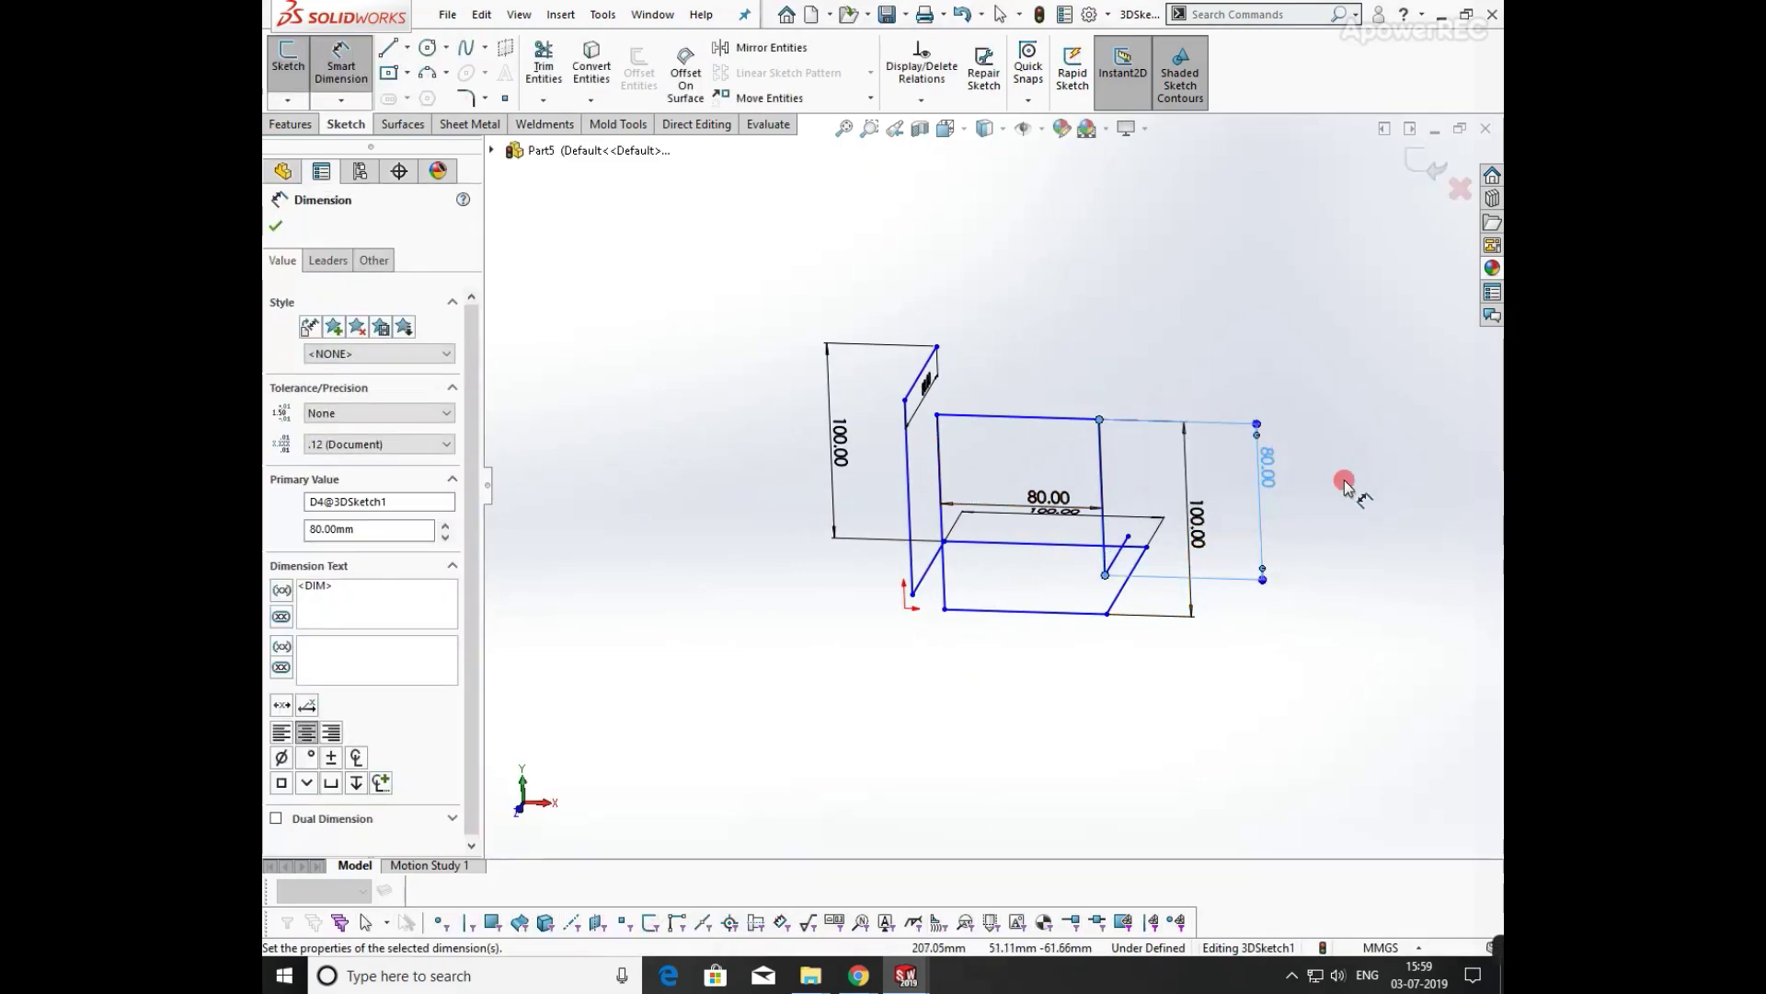
scroll(1318, 517, up, 3)
mouse_move(1187, 460)
middle_down()
mouse_move(1181, 433)
mouse_move(1085, 605)
middle_up()
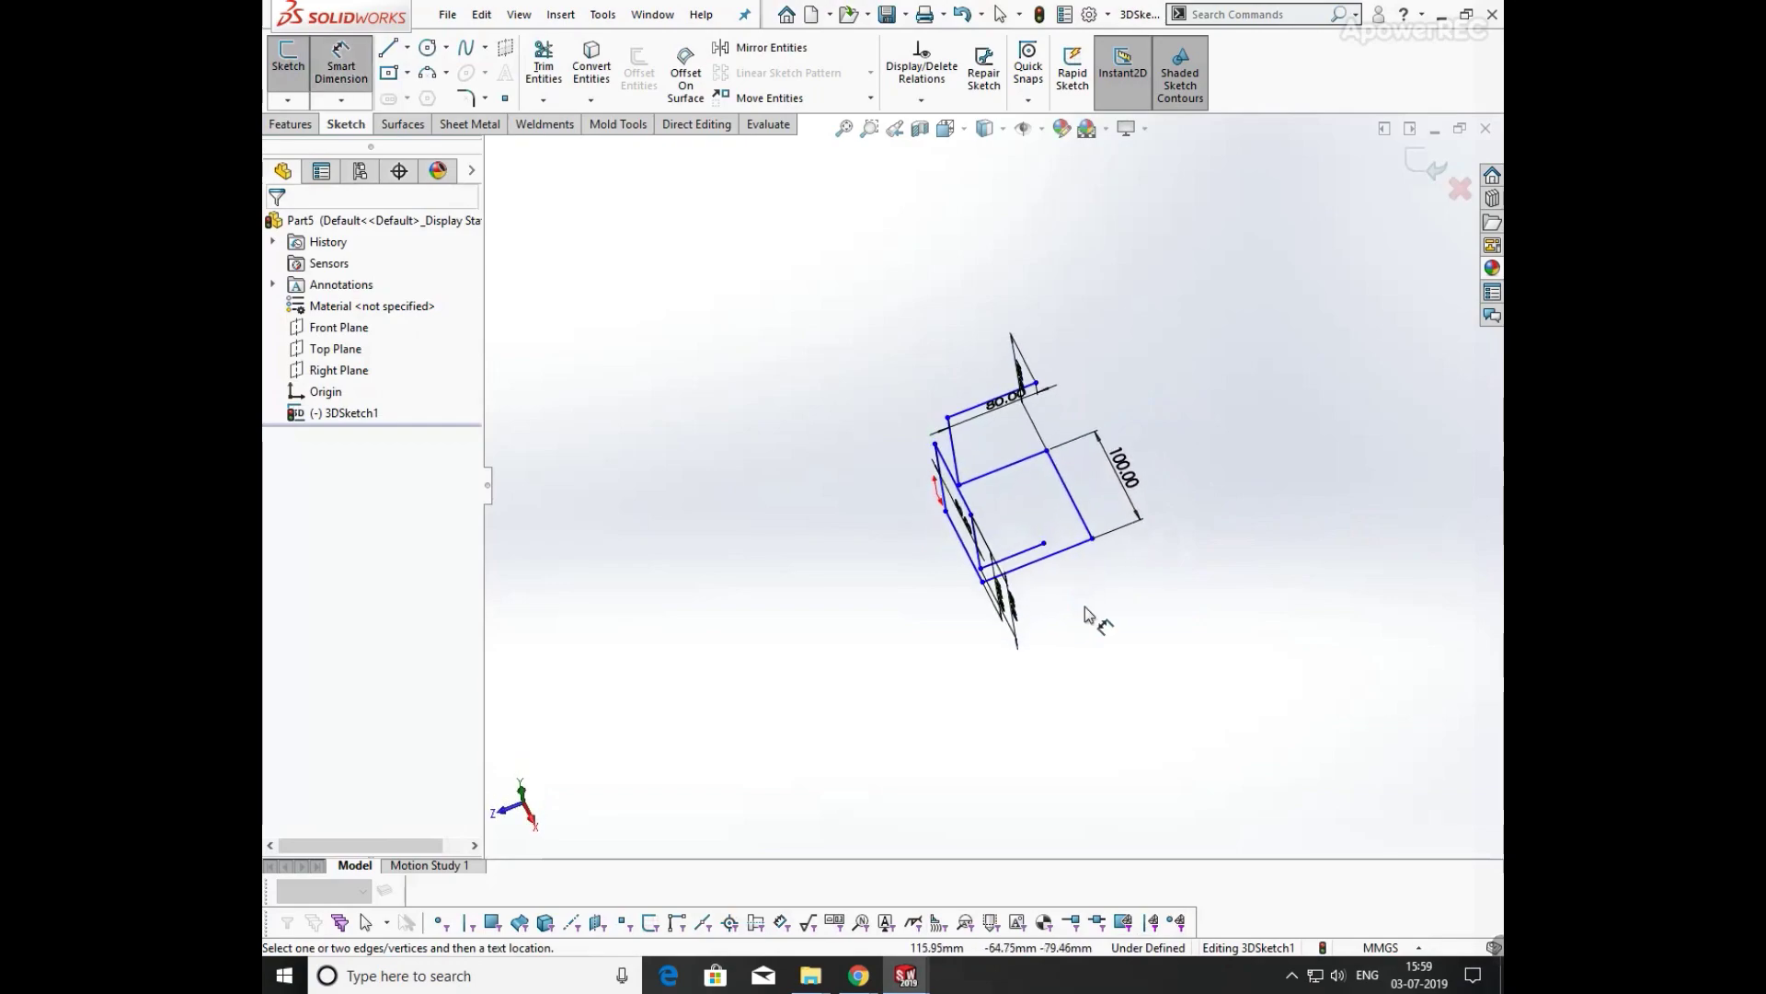
- Dimension the segment along Z at the foot of the XY face's new vertical line as 80 mm
scroll(1028, 552, down, 5)
click(1031, 518)
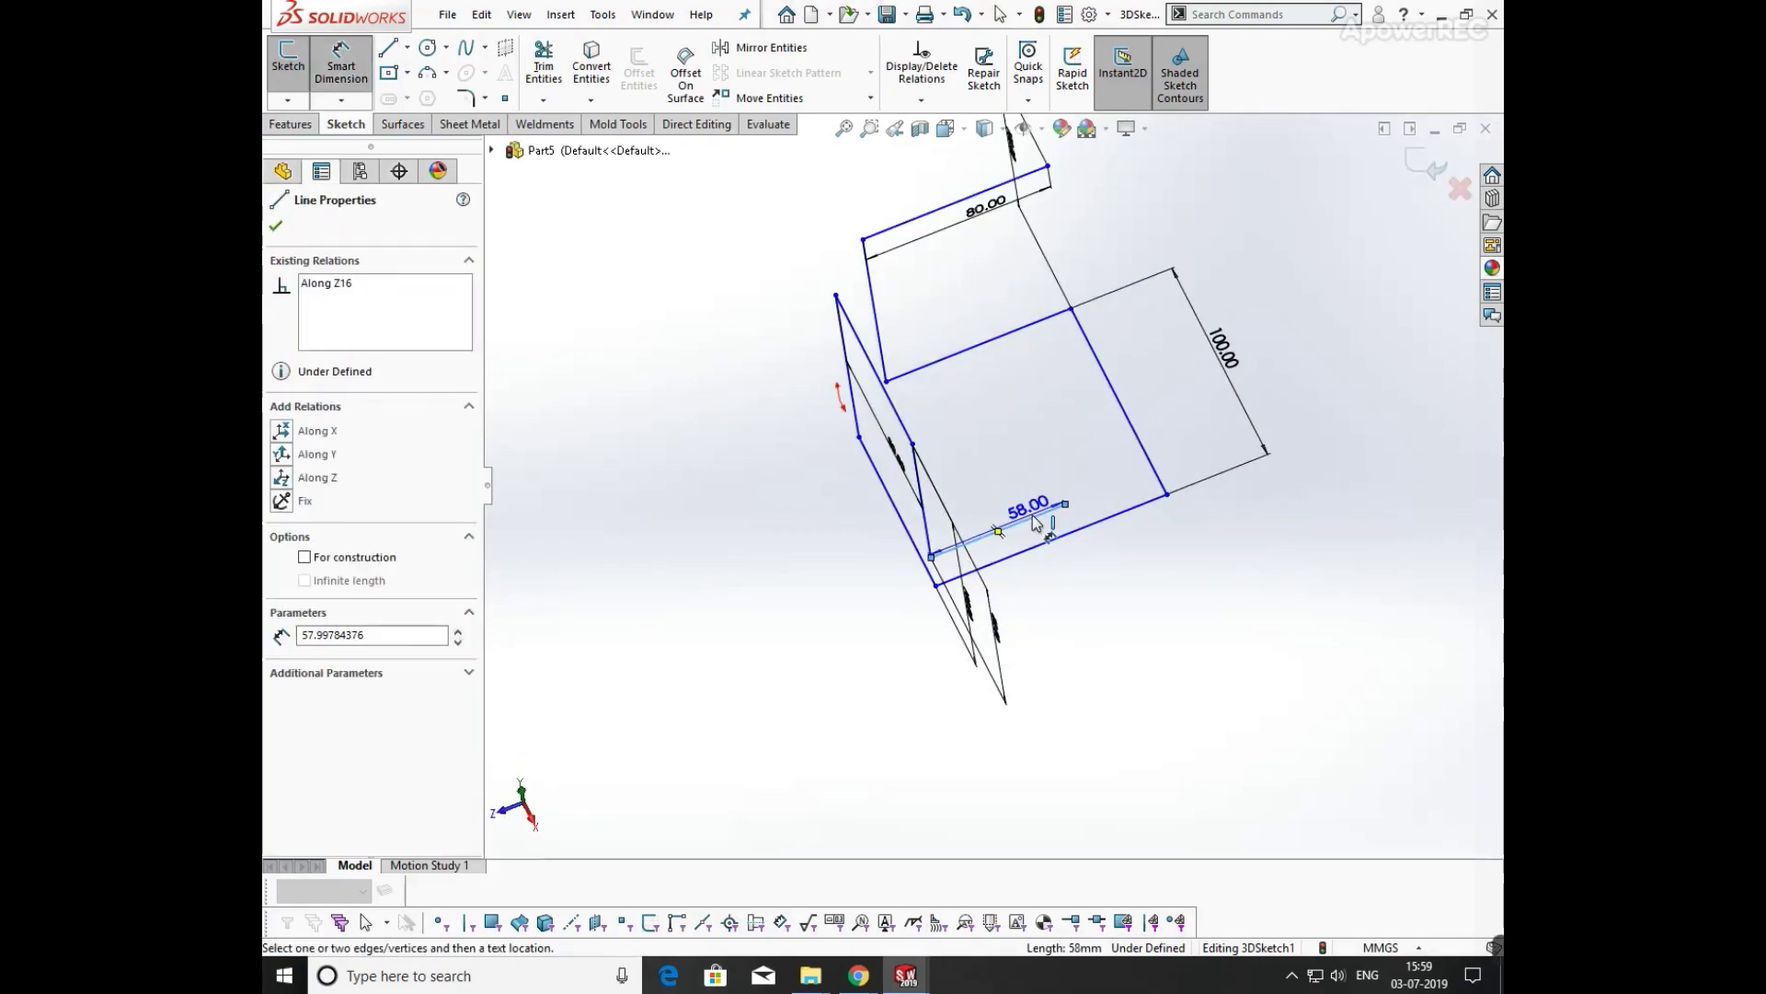
click(1094, 625)
text(80)
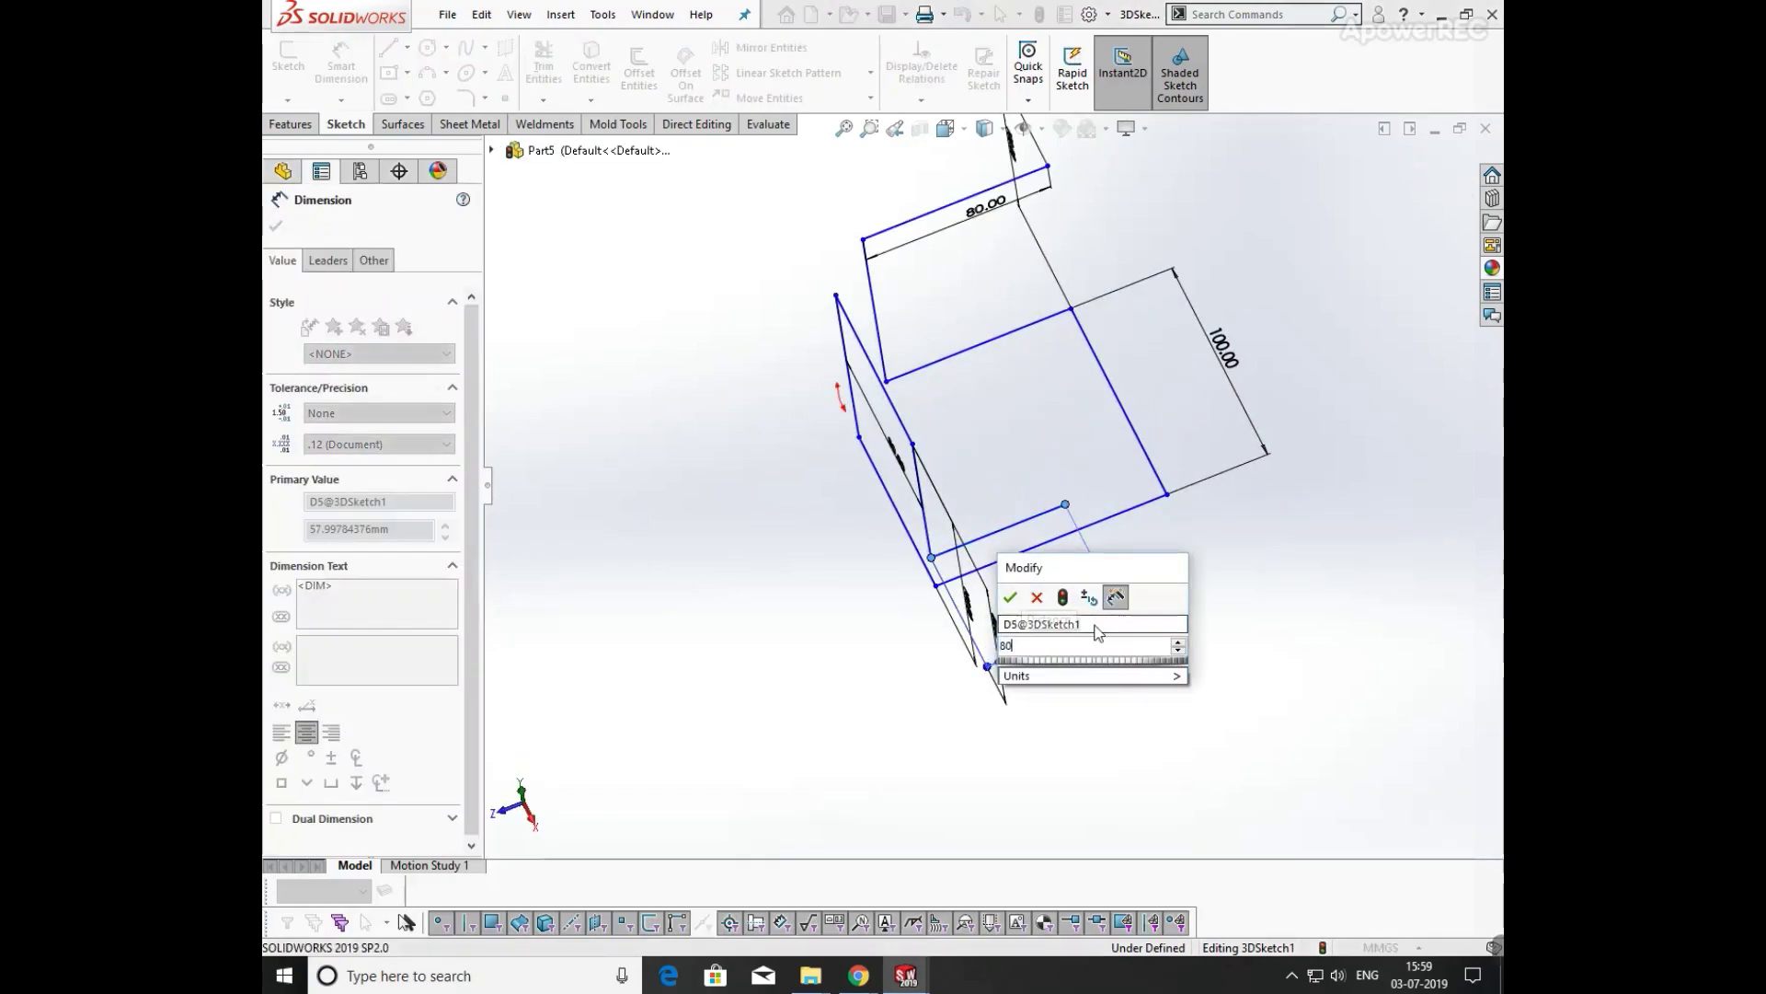
key(Return)
- Draw a line about 74 mm straight down from the outer end of the YZ face's upper line
mouse_move(1155, 713)
middle_down()
mouse_move(1144, 505)
mouse_move(1254, 453)
mouse_move(1371, 461)
mouse_move(1406, 442)
middle_up()
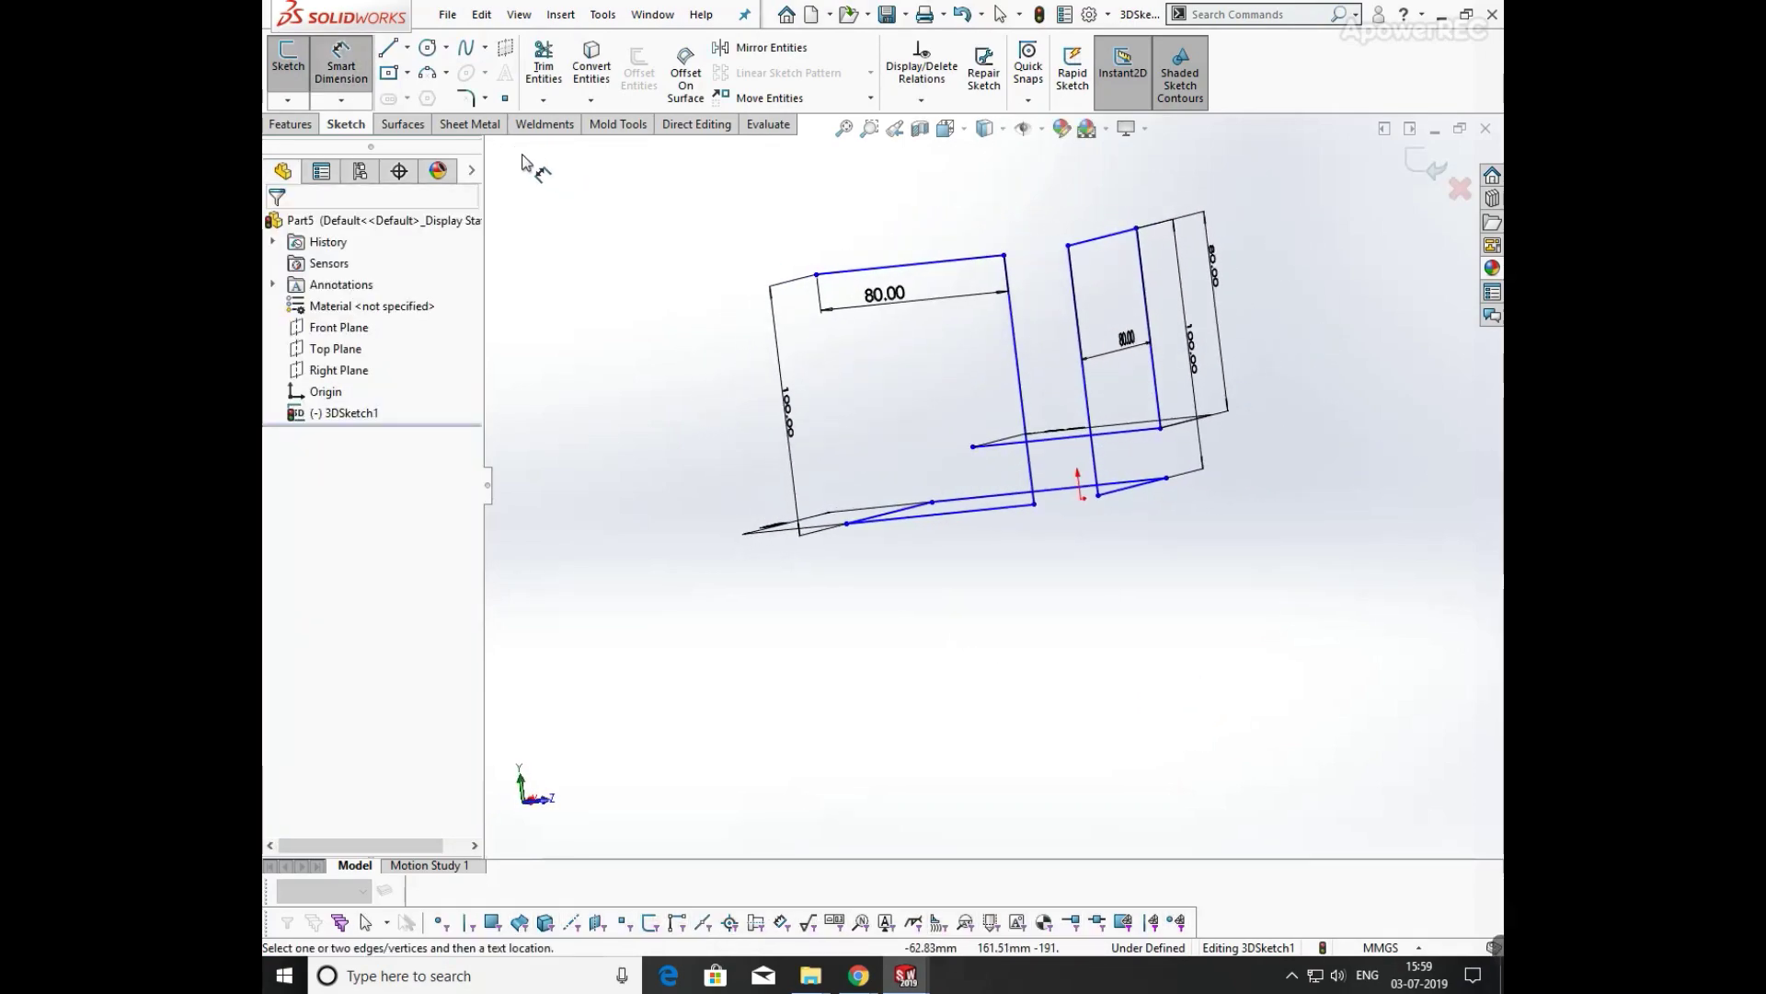
click(392, 53)
middle_drag(881, 327, 917, 335)
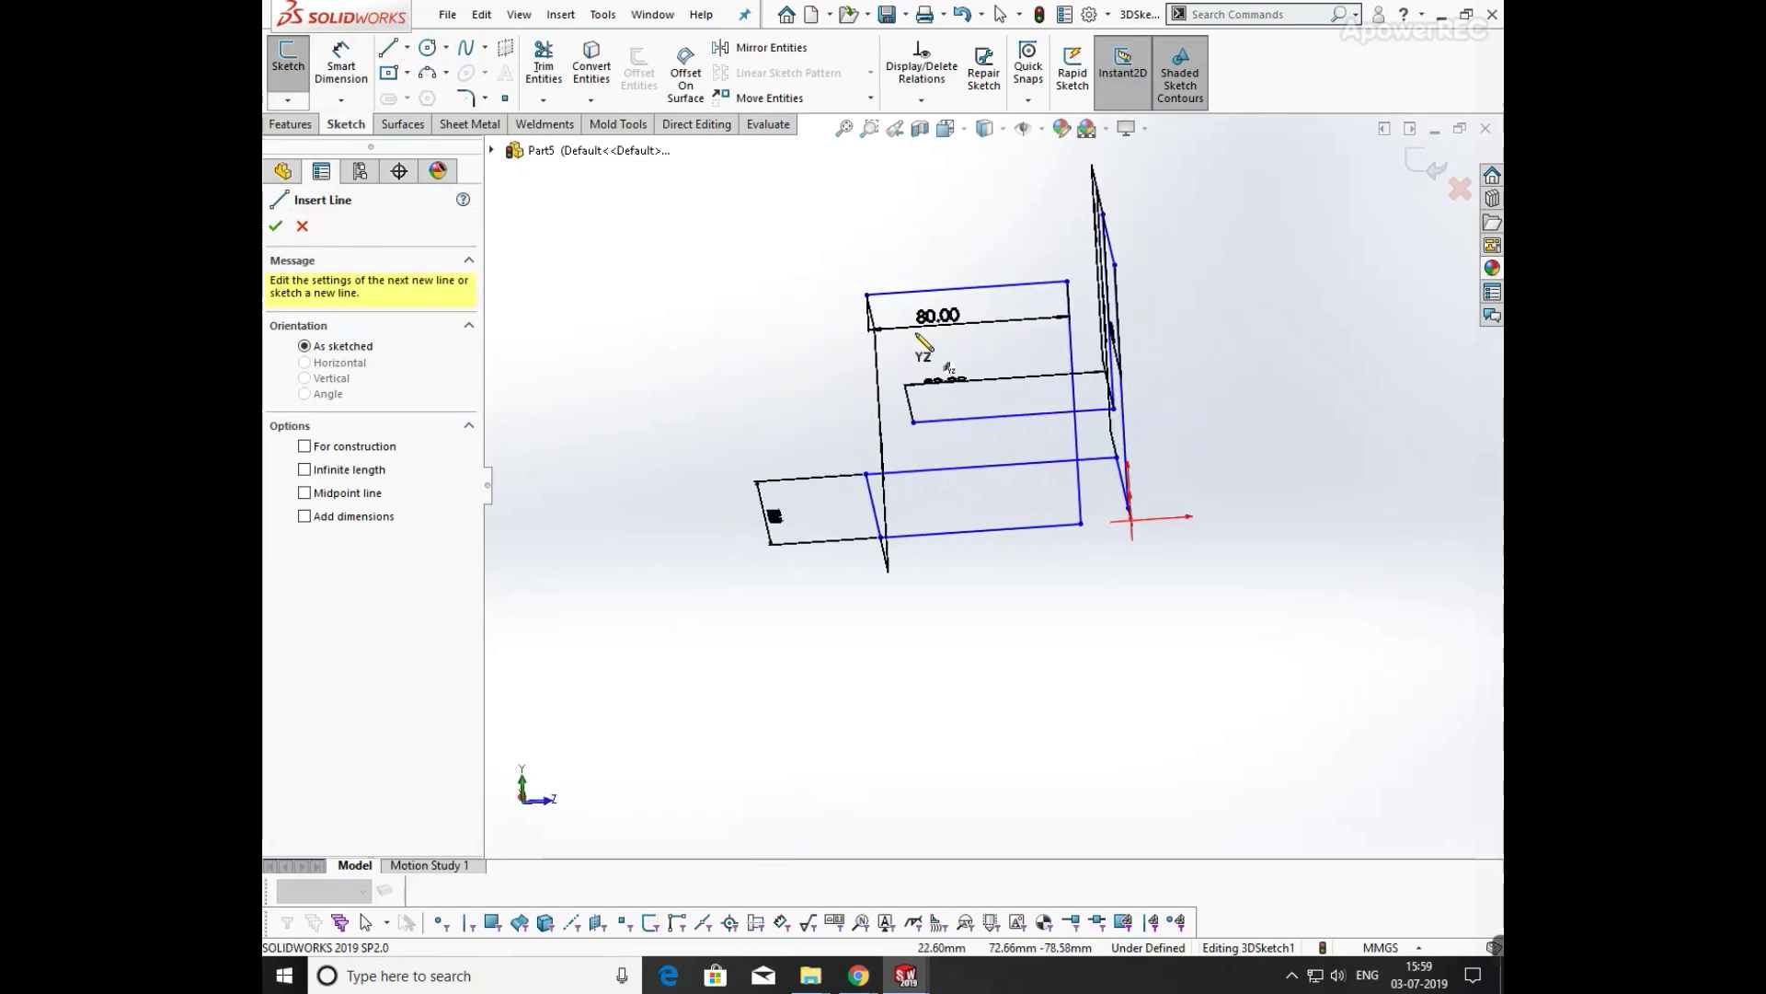
click(867, 296)
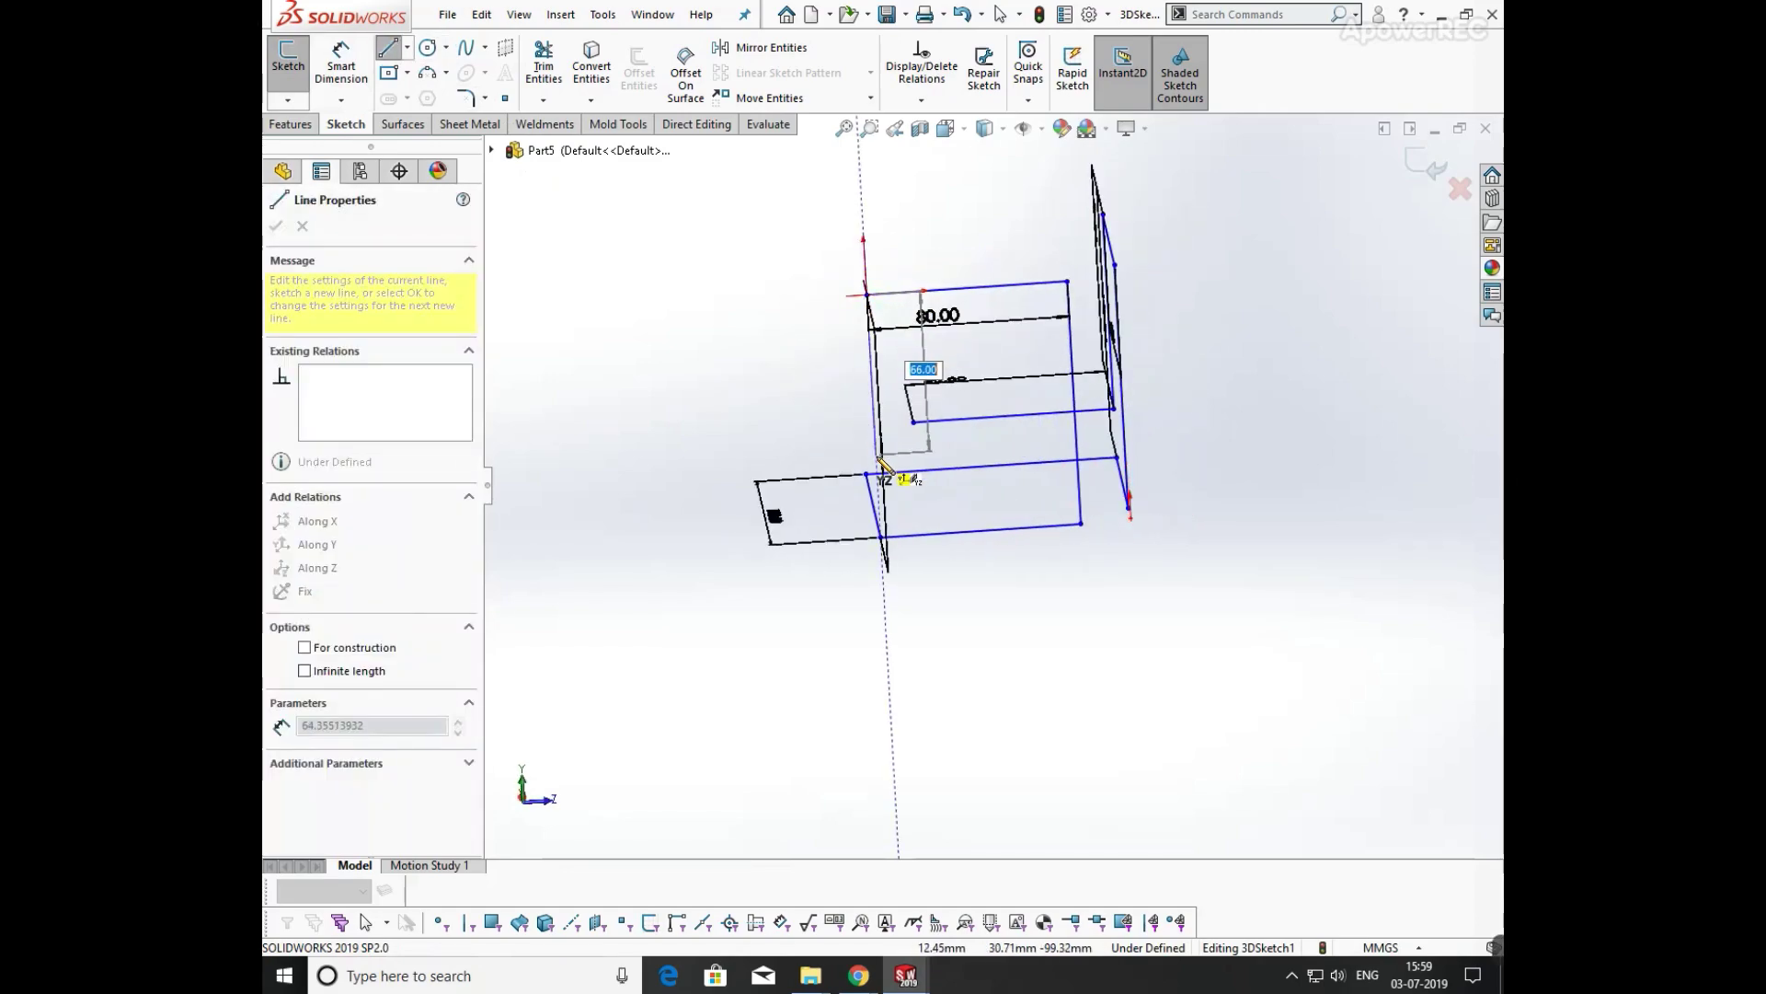
mouse_move(881, 467)
middle_down()
mouse_move(893, 337)
mouse_move(1011, 451)
mouse_move(1035, 504)
mouse_move(1027, 425)
middle_up()
double_click(892, 373)
key(Escape)
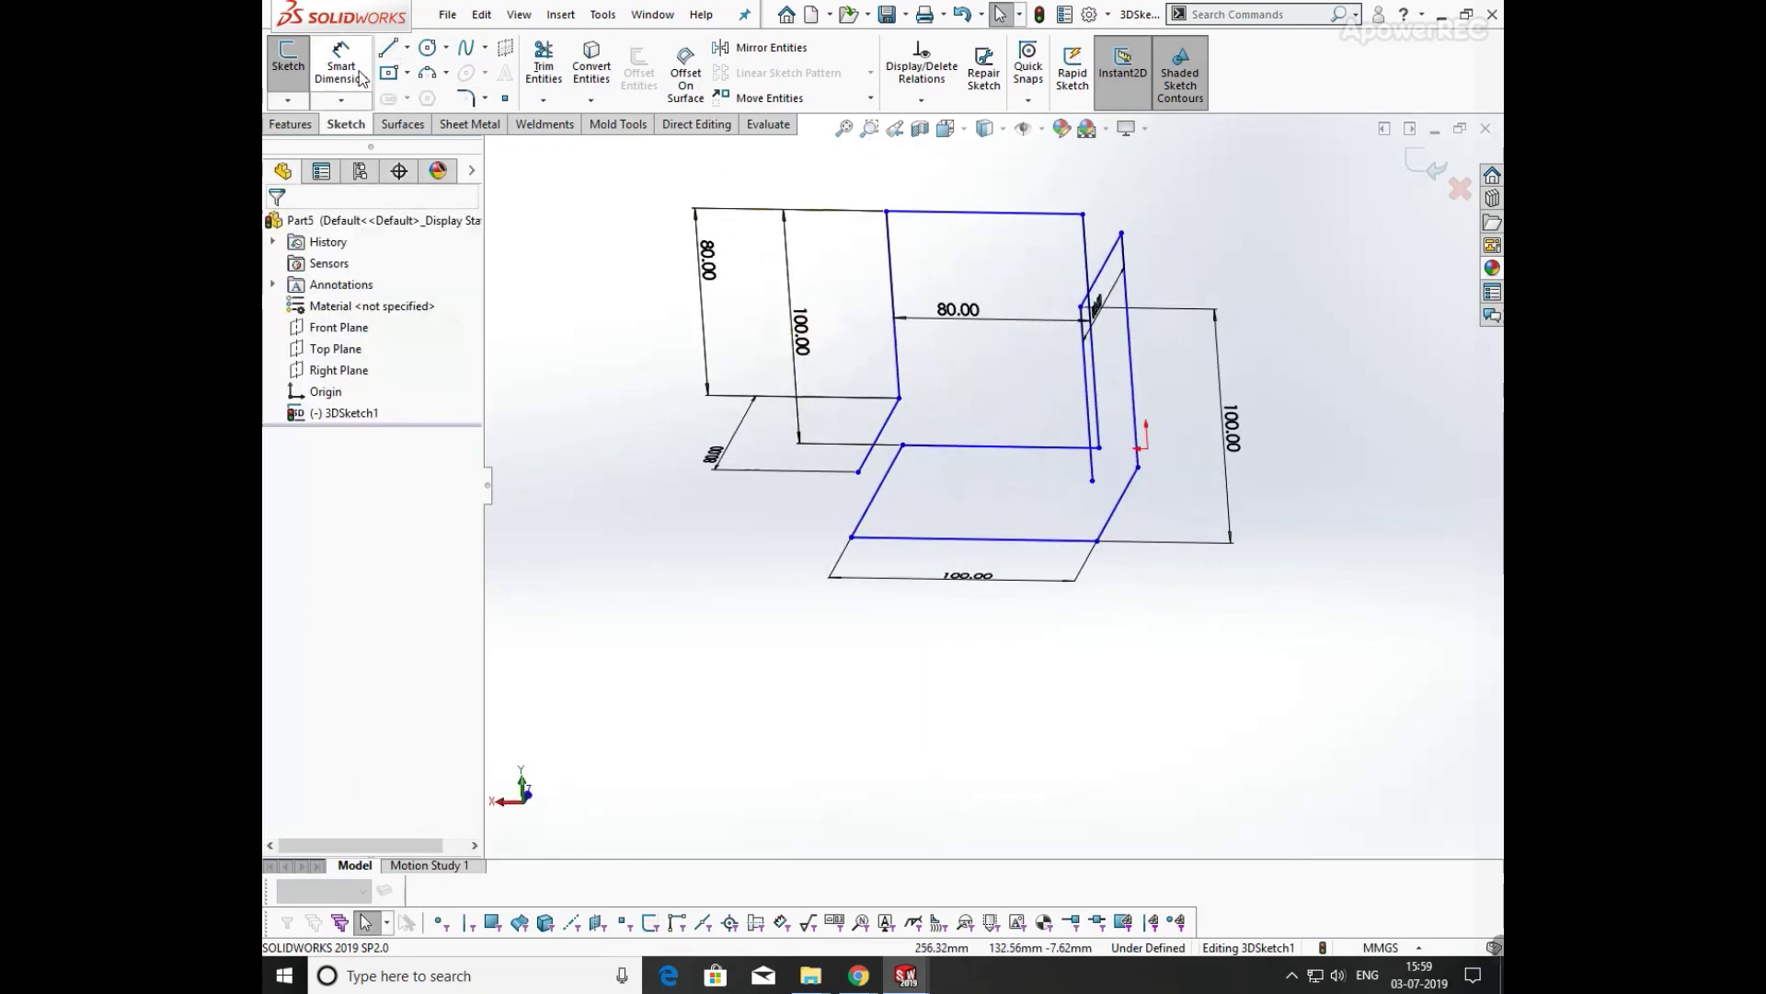
- Dimension the new vertical line below the YZ face upper line's outer end as 80 mm
click(359, 77)
click(1084, 401)
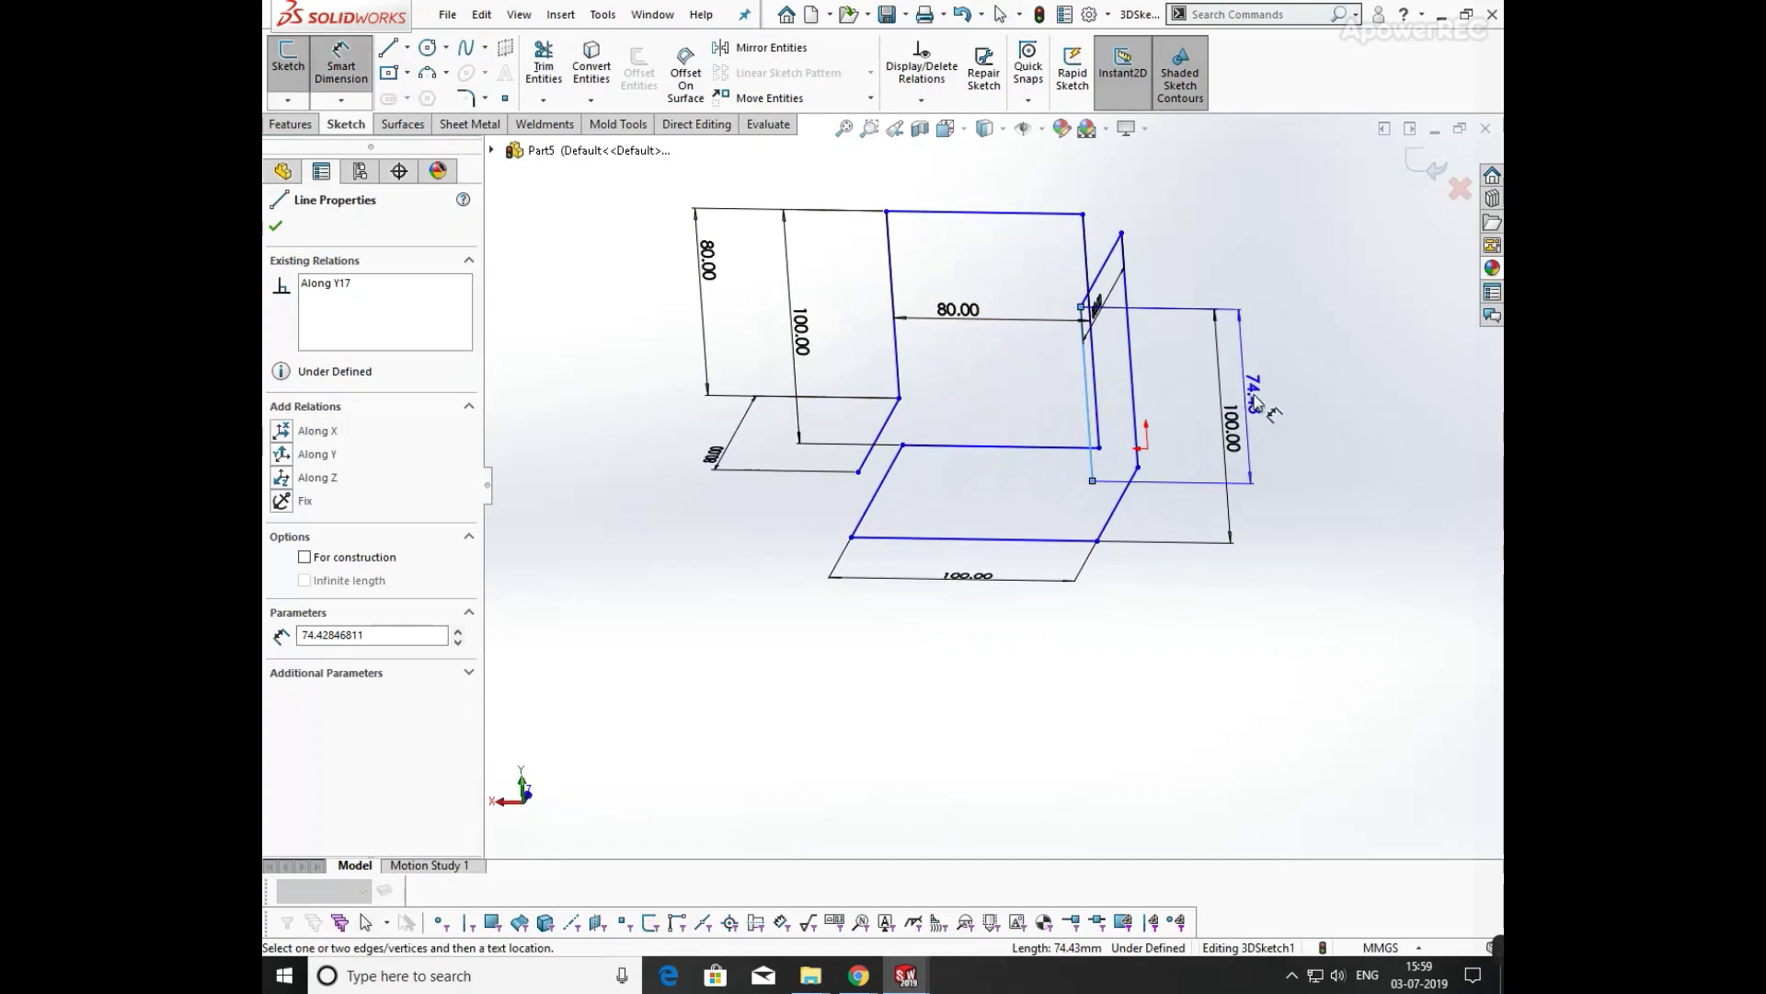
click(1288, 398)
text(80)
key(Return)
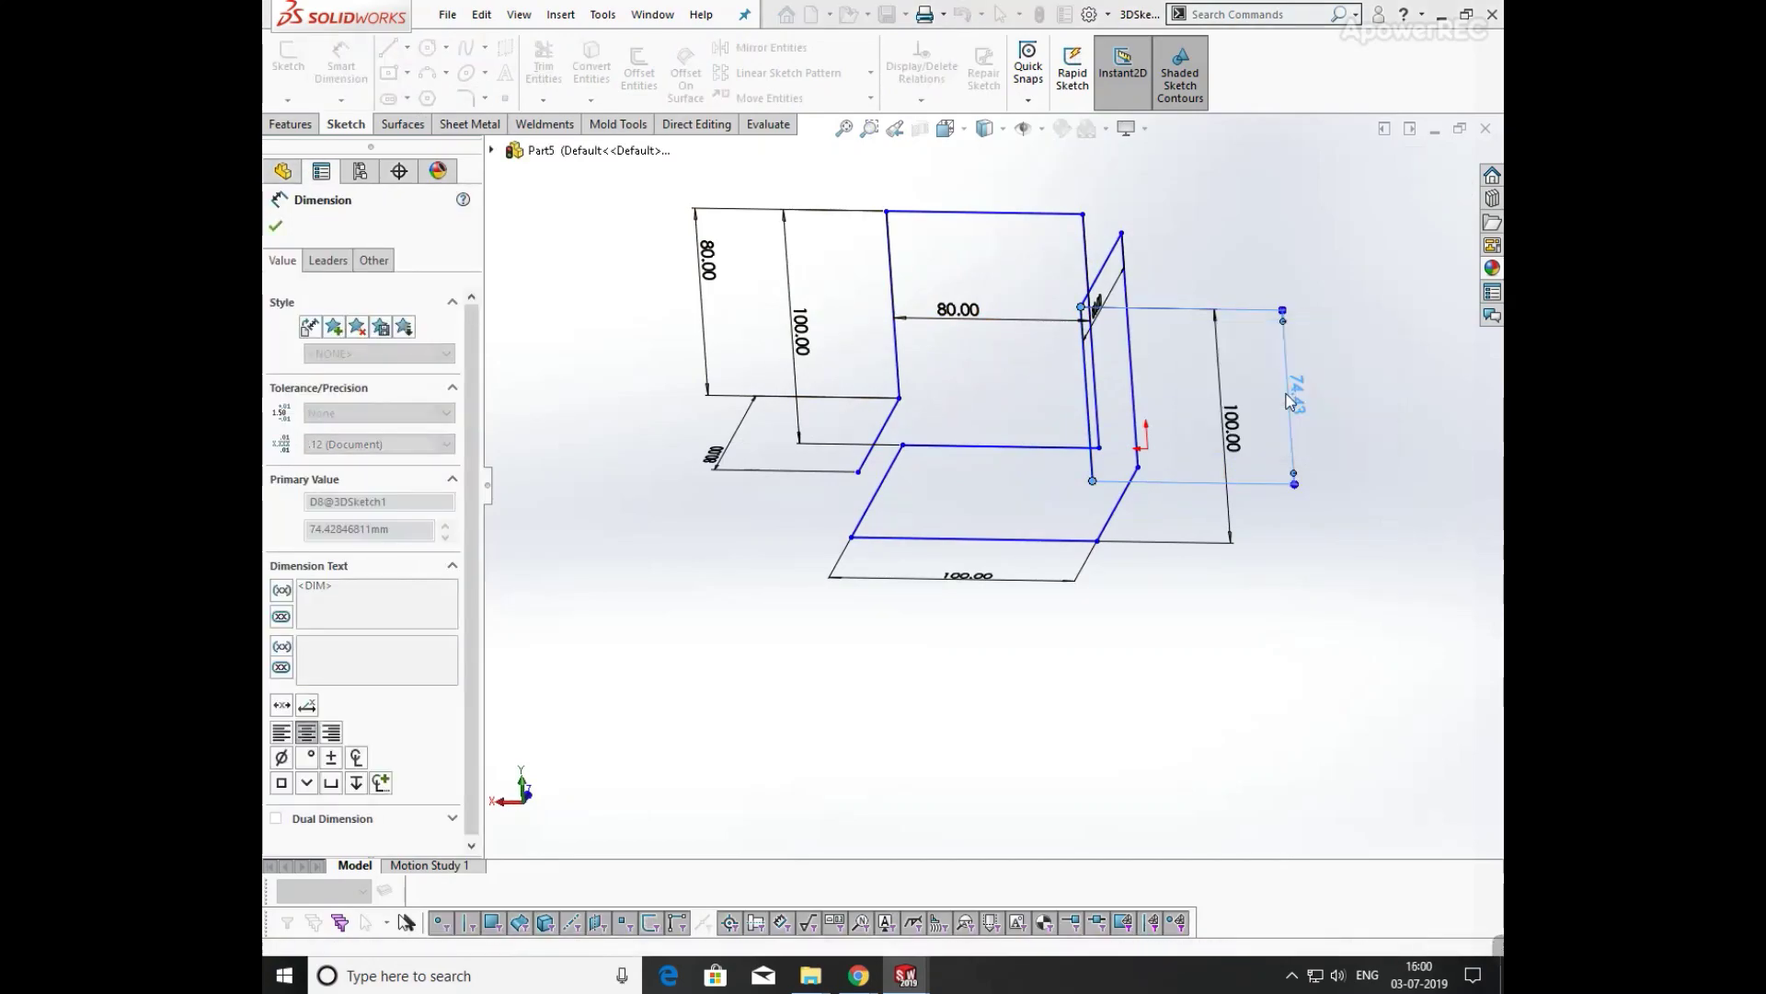
click(1324, 495)
- Delete all relations and dimensions in the sketch with Display/Delete Relations
scroll(1267, 441, up, 4)
middle_drag(1268, 449, 979, 158)
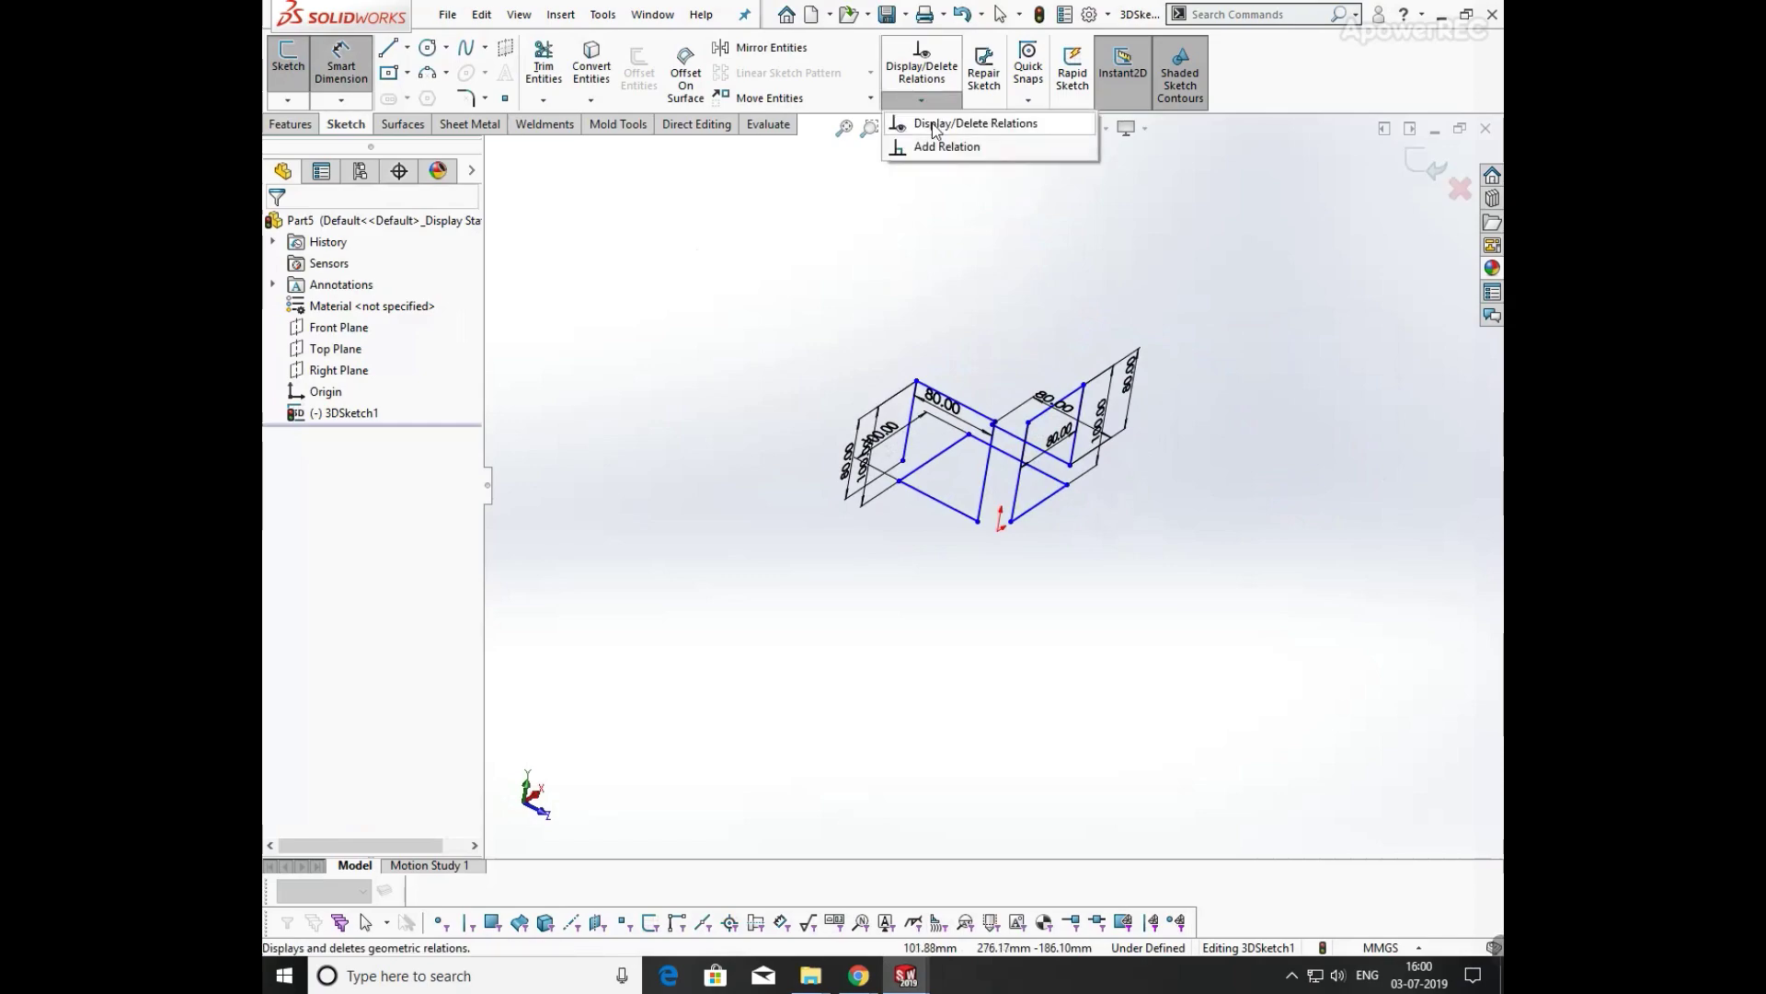
click(933, 125)
click(430, 571)
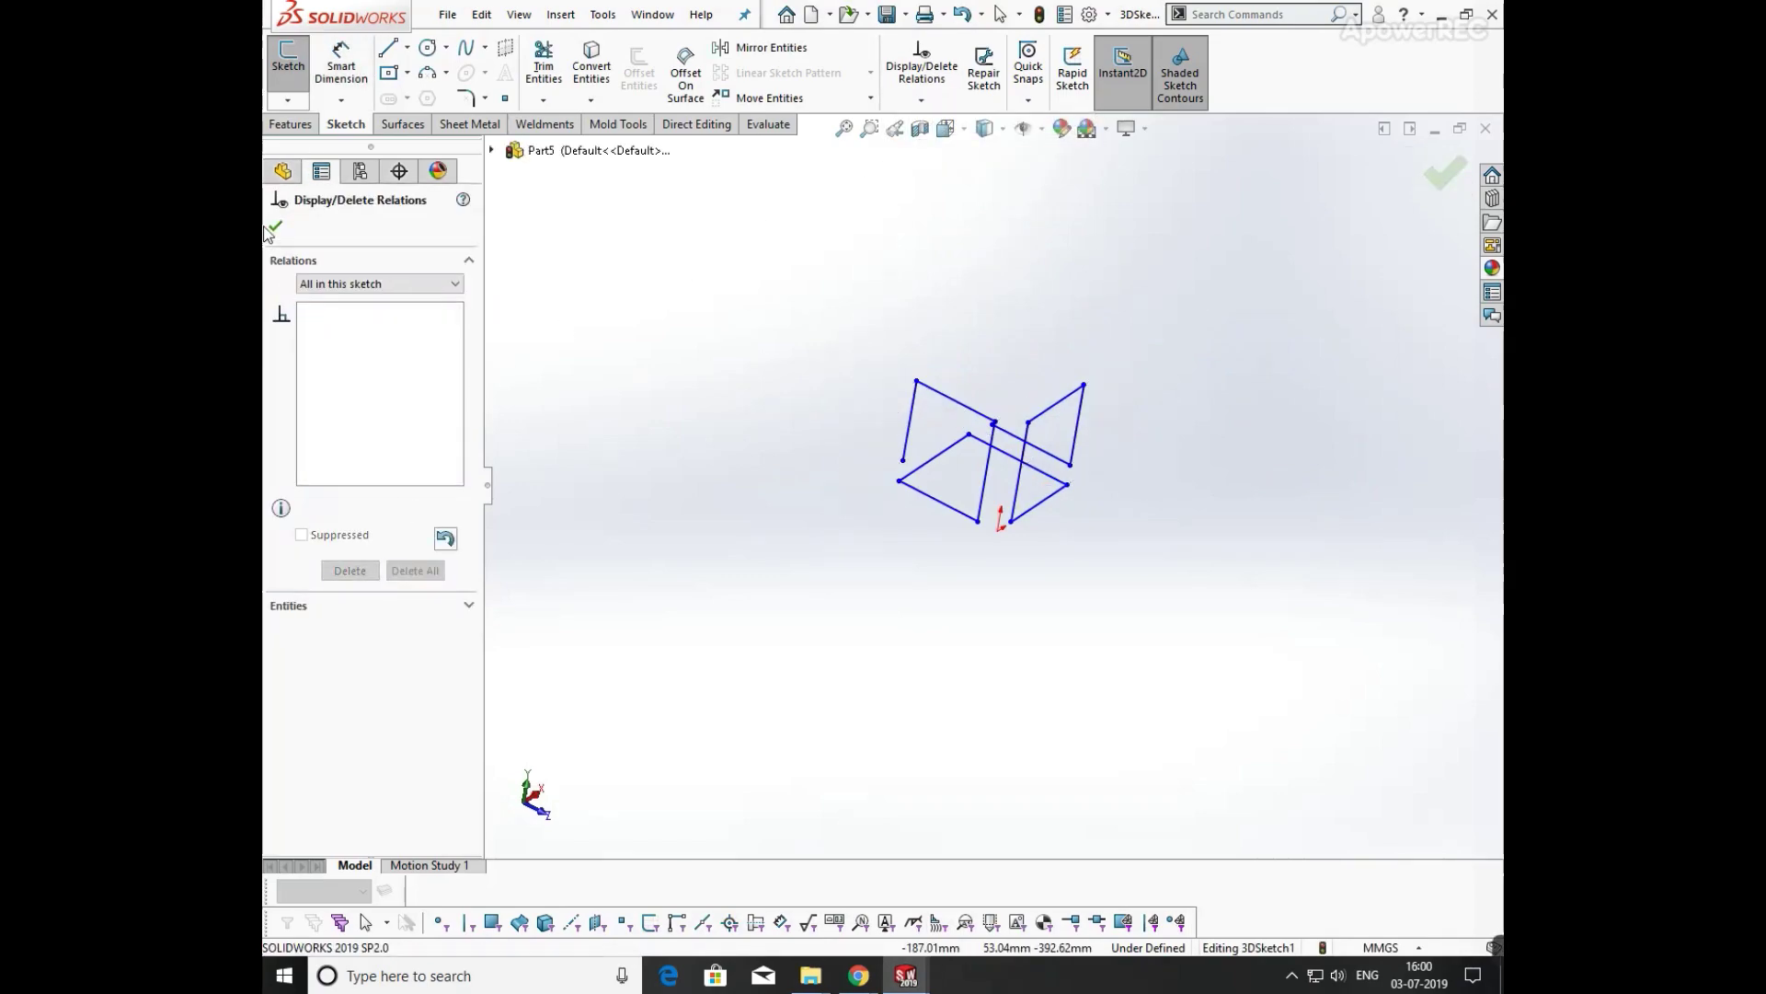
click(275, 228)
- Draw a line about 78 mm along X from the lower end of the YZ face's 80 mm vertical line, sketching on the XY plane
mouse_move(985, 572)
middle_down()
mouse_move(791, 512)
mouse_move(662, 509)
mouse_move(608, 654)
mouse_move(628, 681)
middle_up()
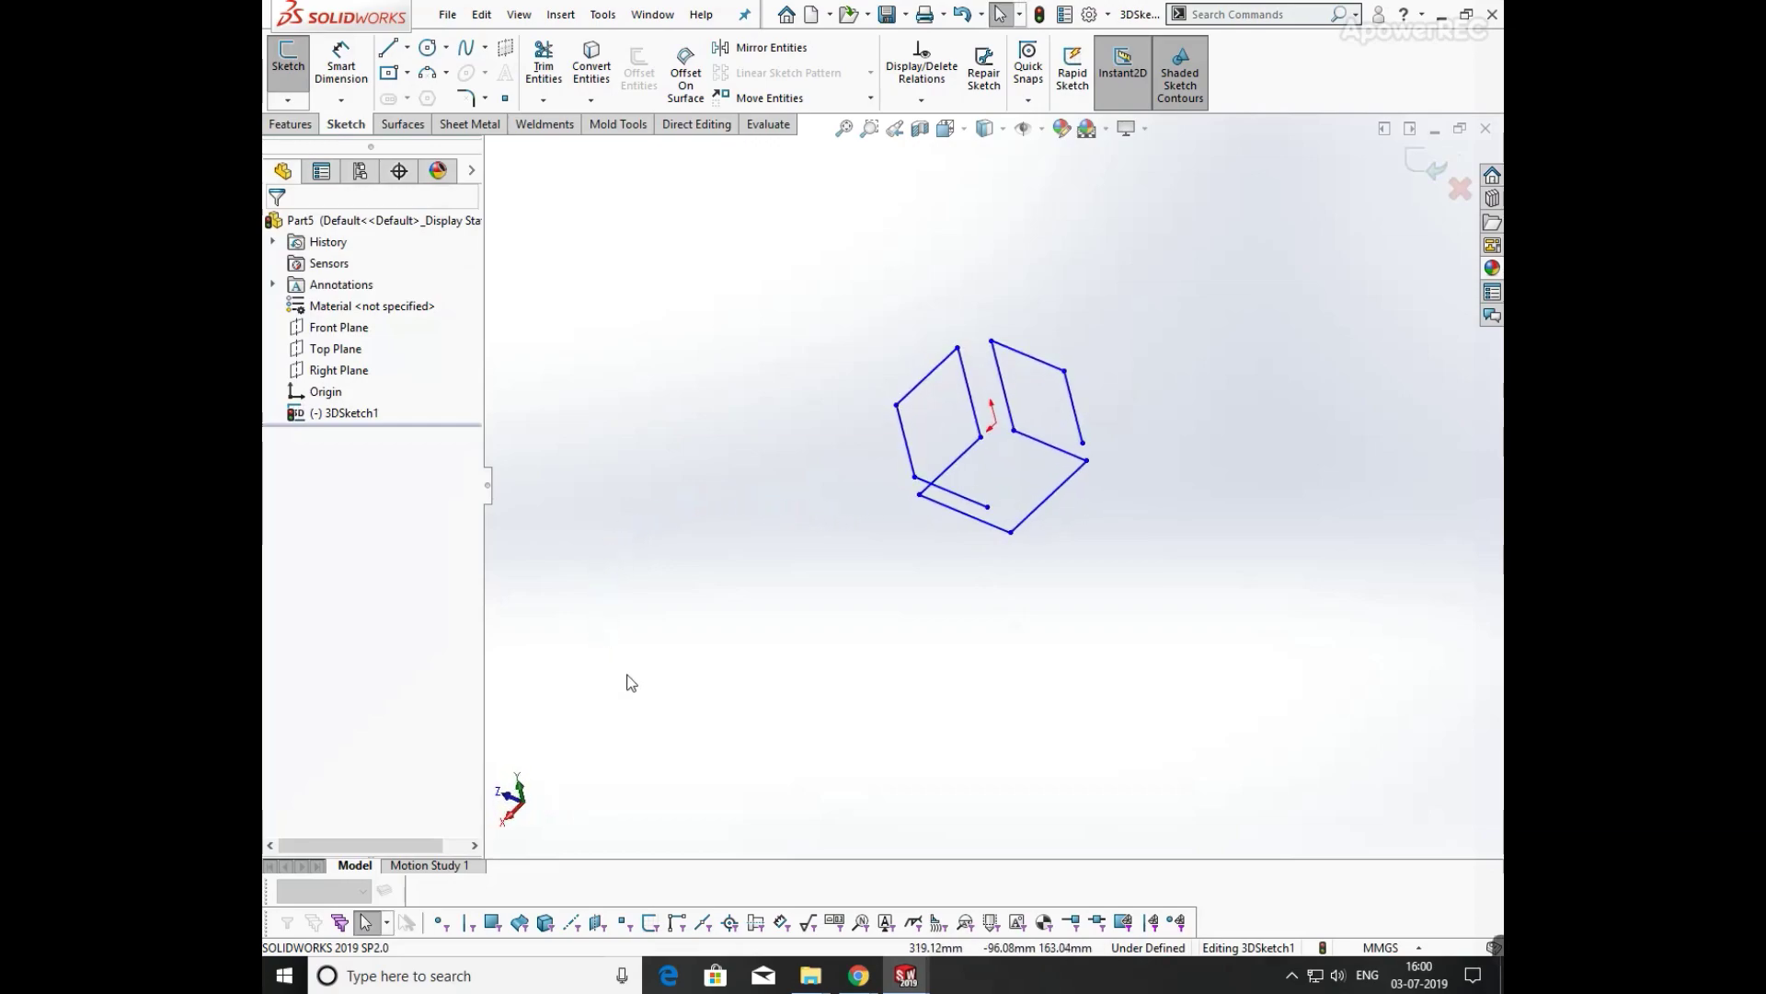
click(1087, 445)
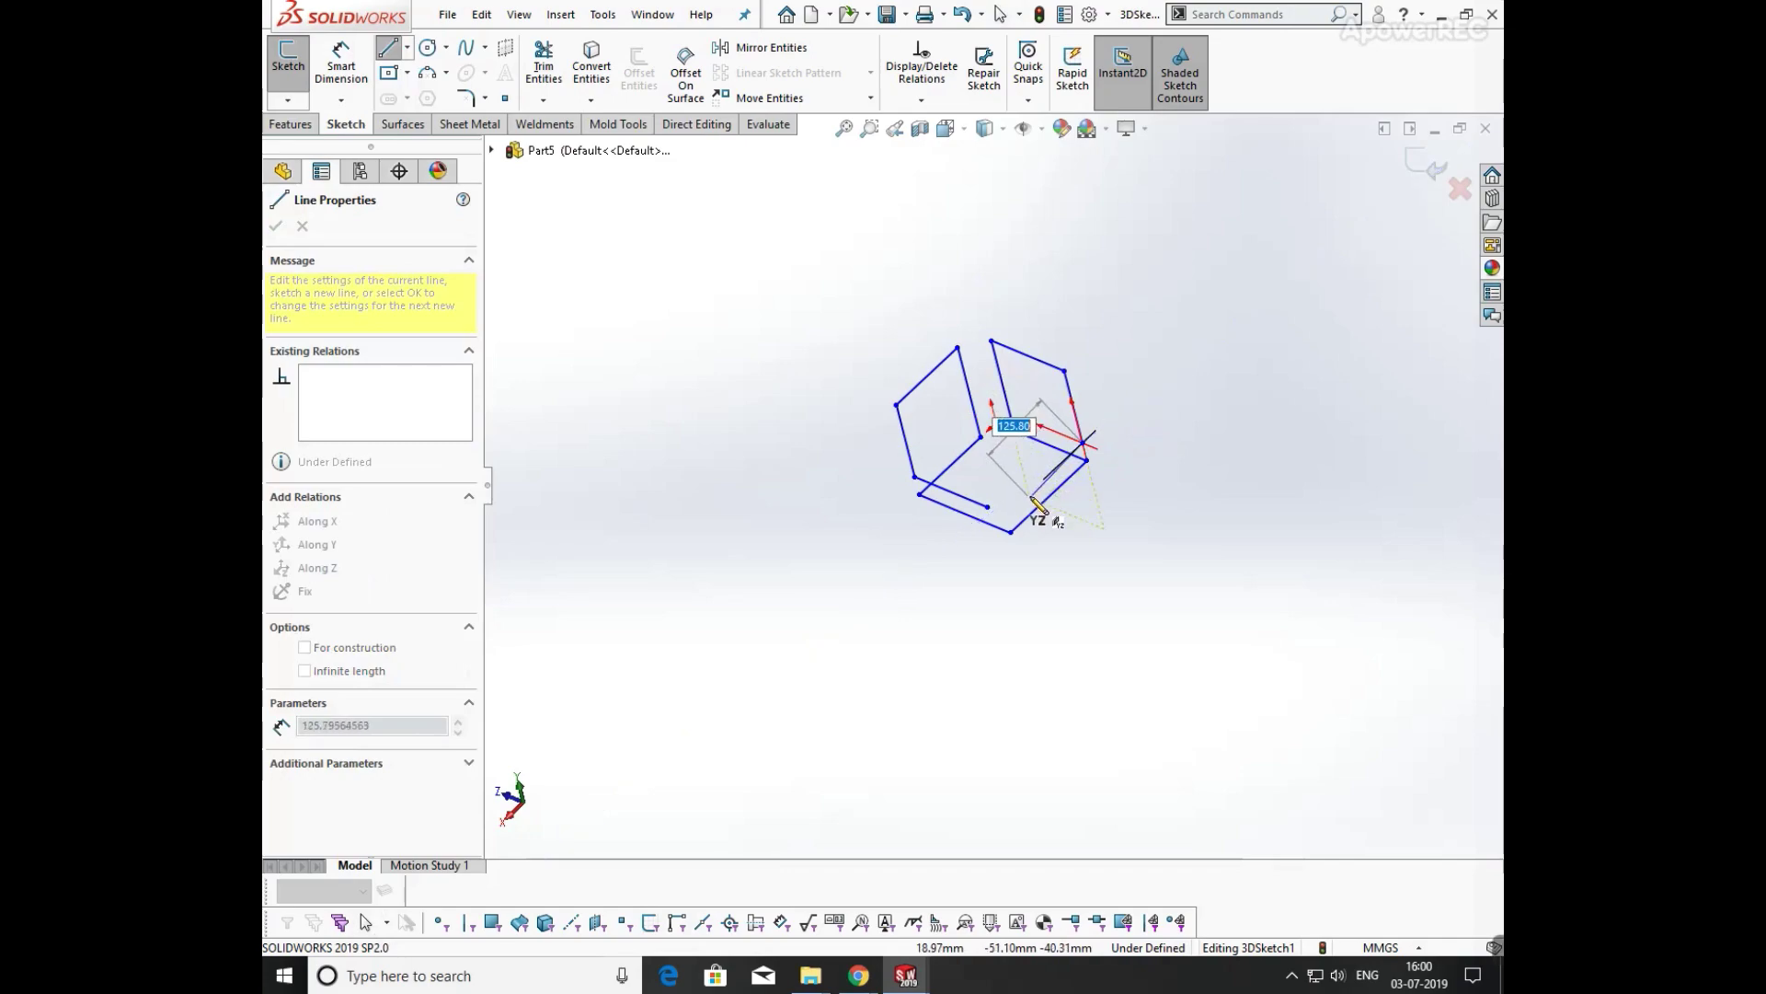
middle_drag(1033, 477, 1104, 498)
key(Tab)
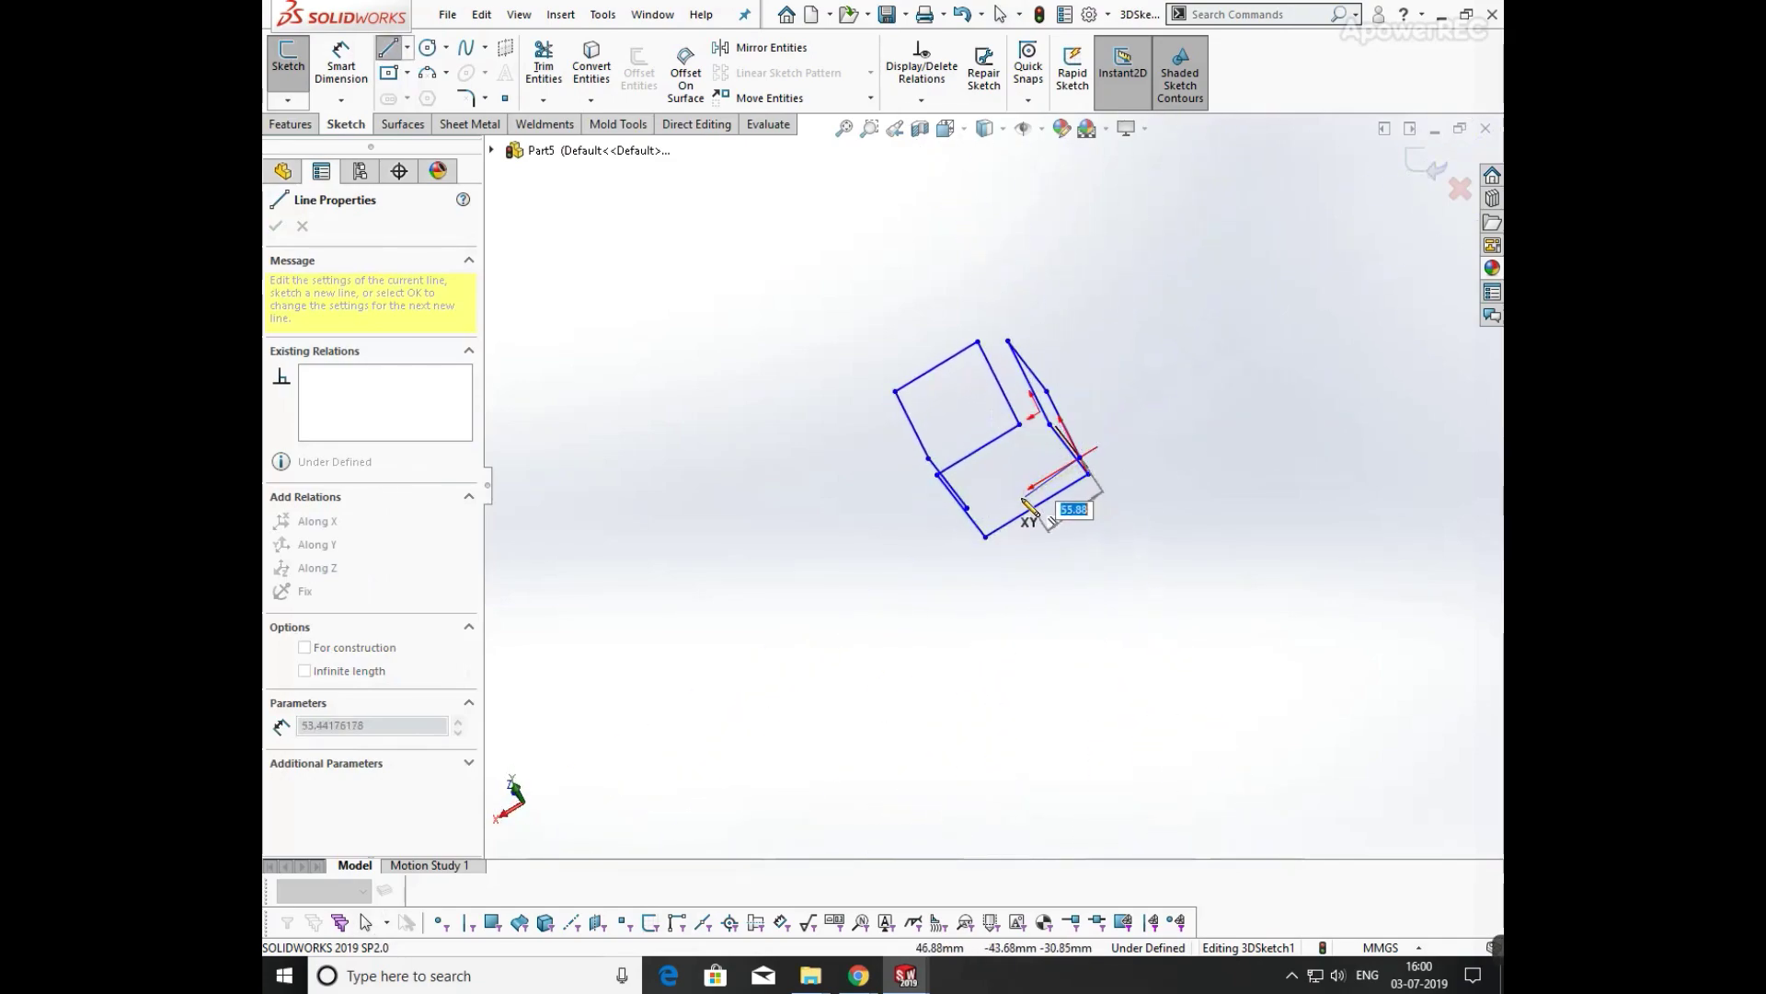
click(998, 505)
key(Escape)
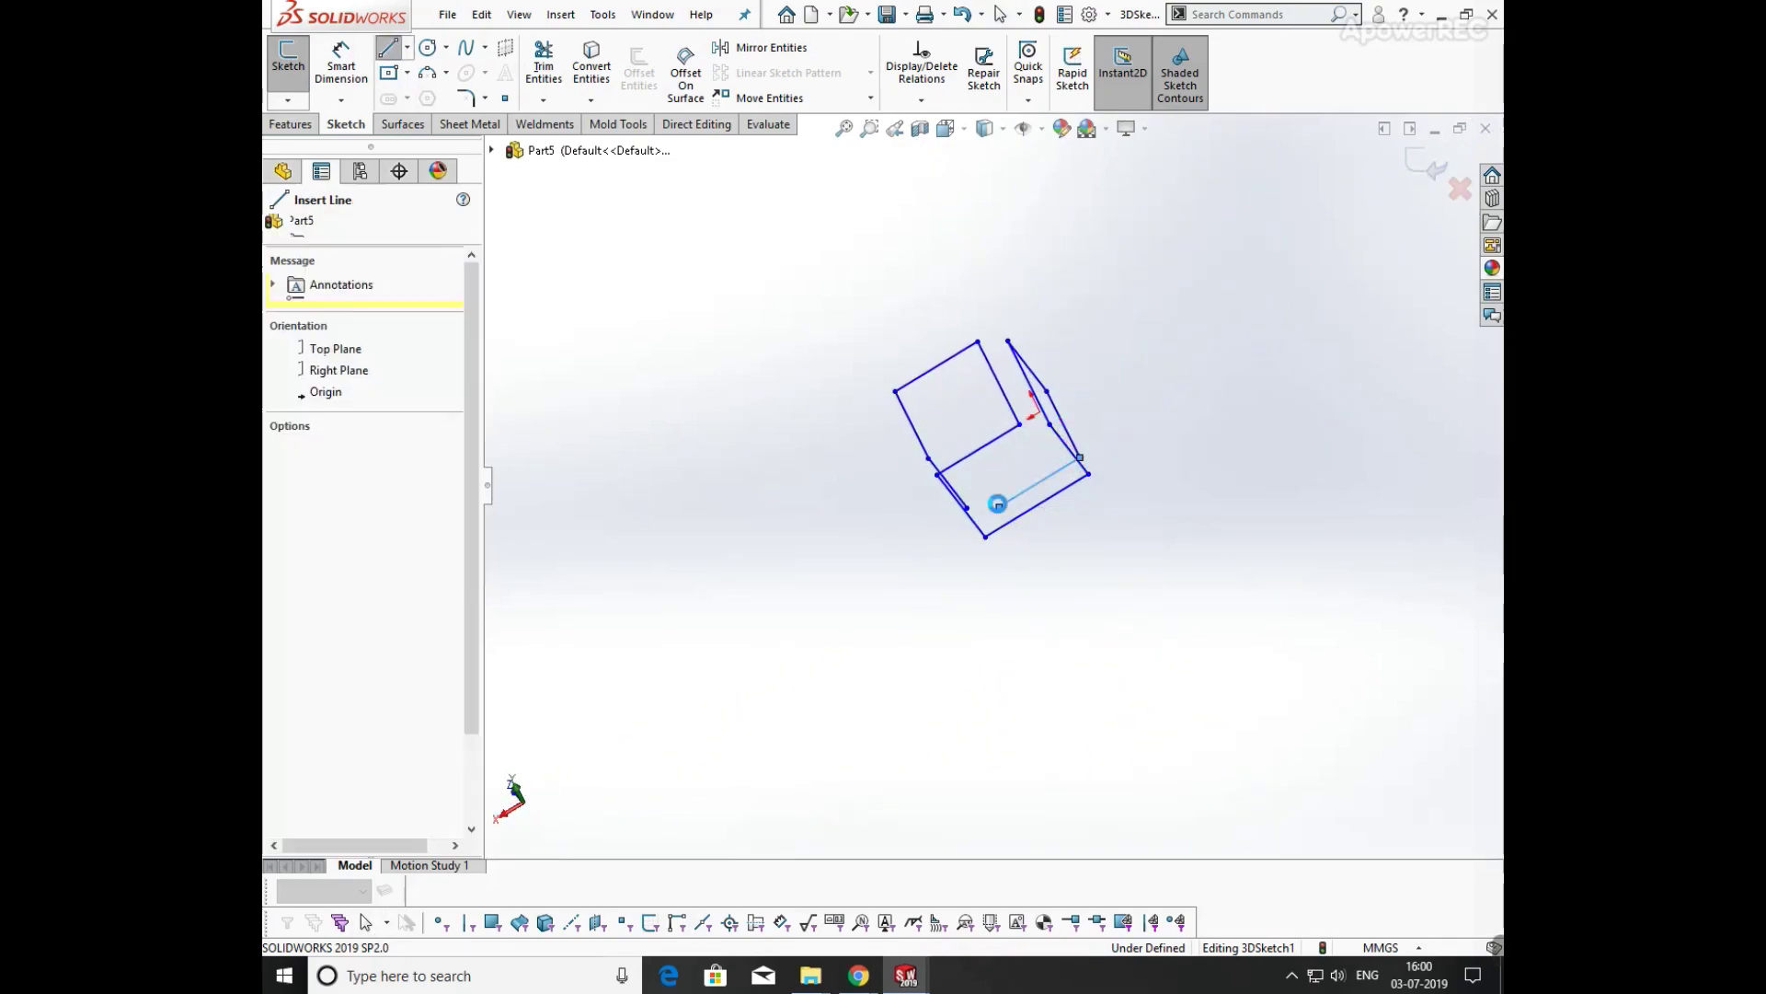
- Dimension the new line along X as 80 mm
click(340, 64)
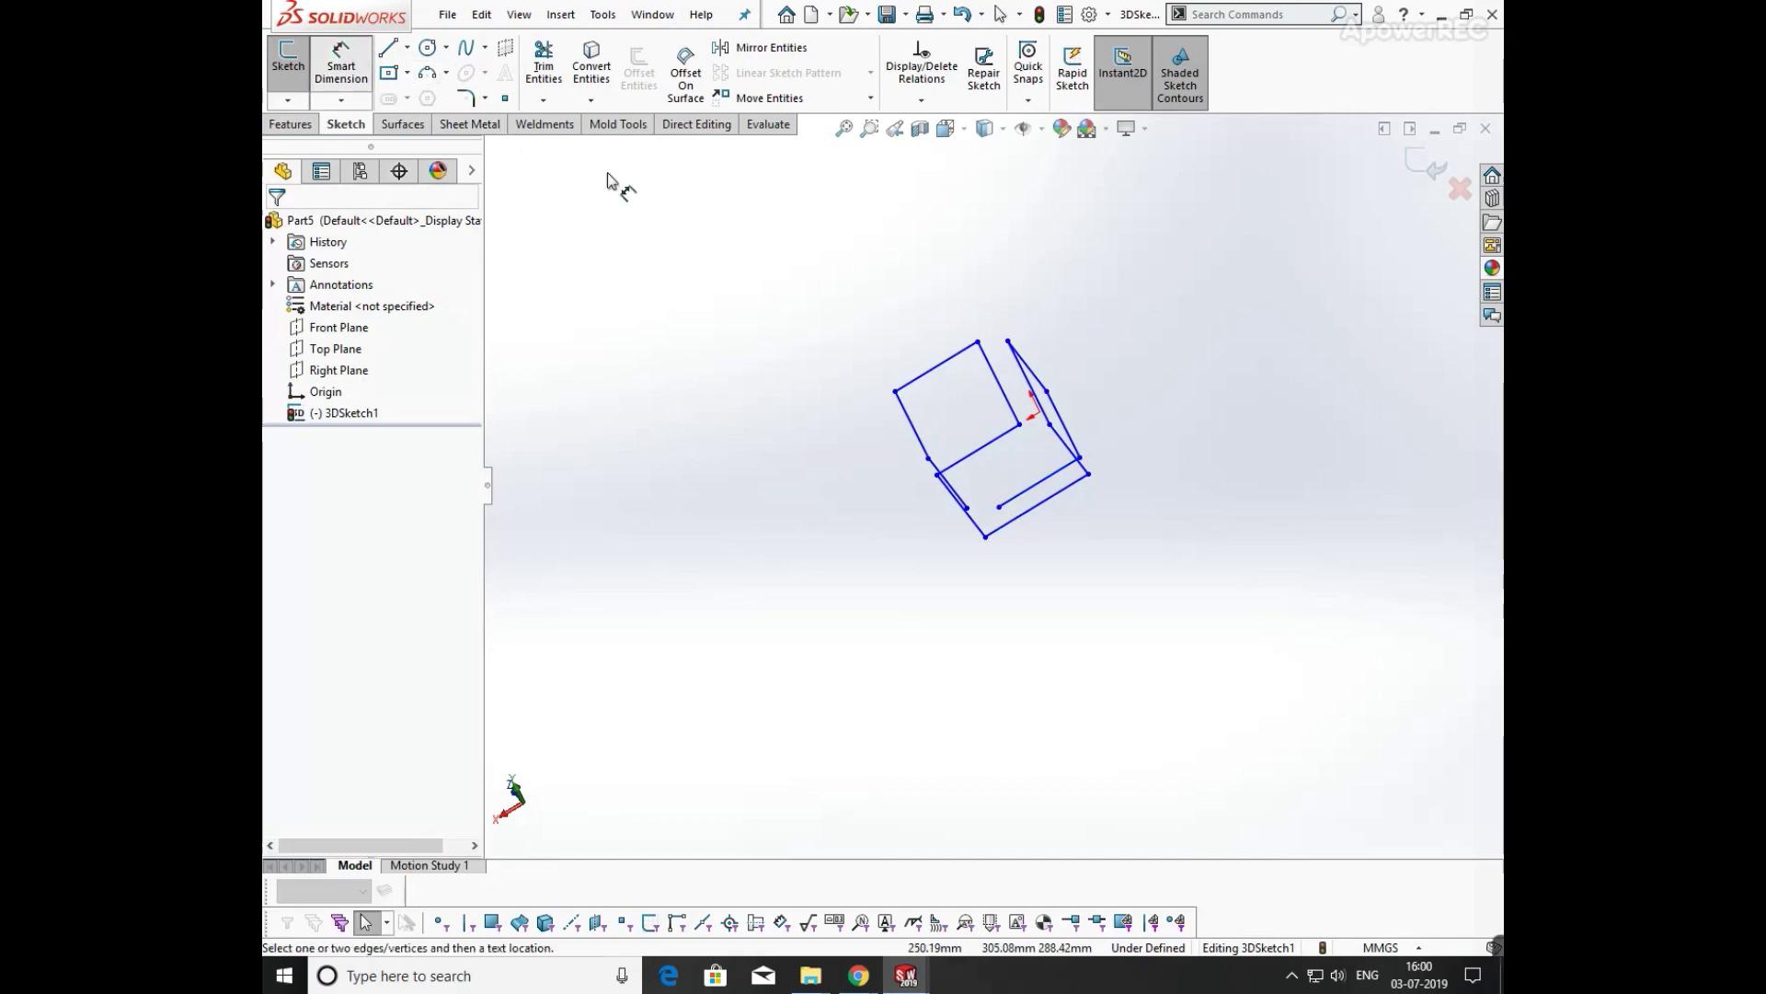
click(1056, 477)
click(1104, 566)
text(8)
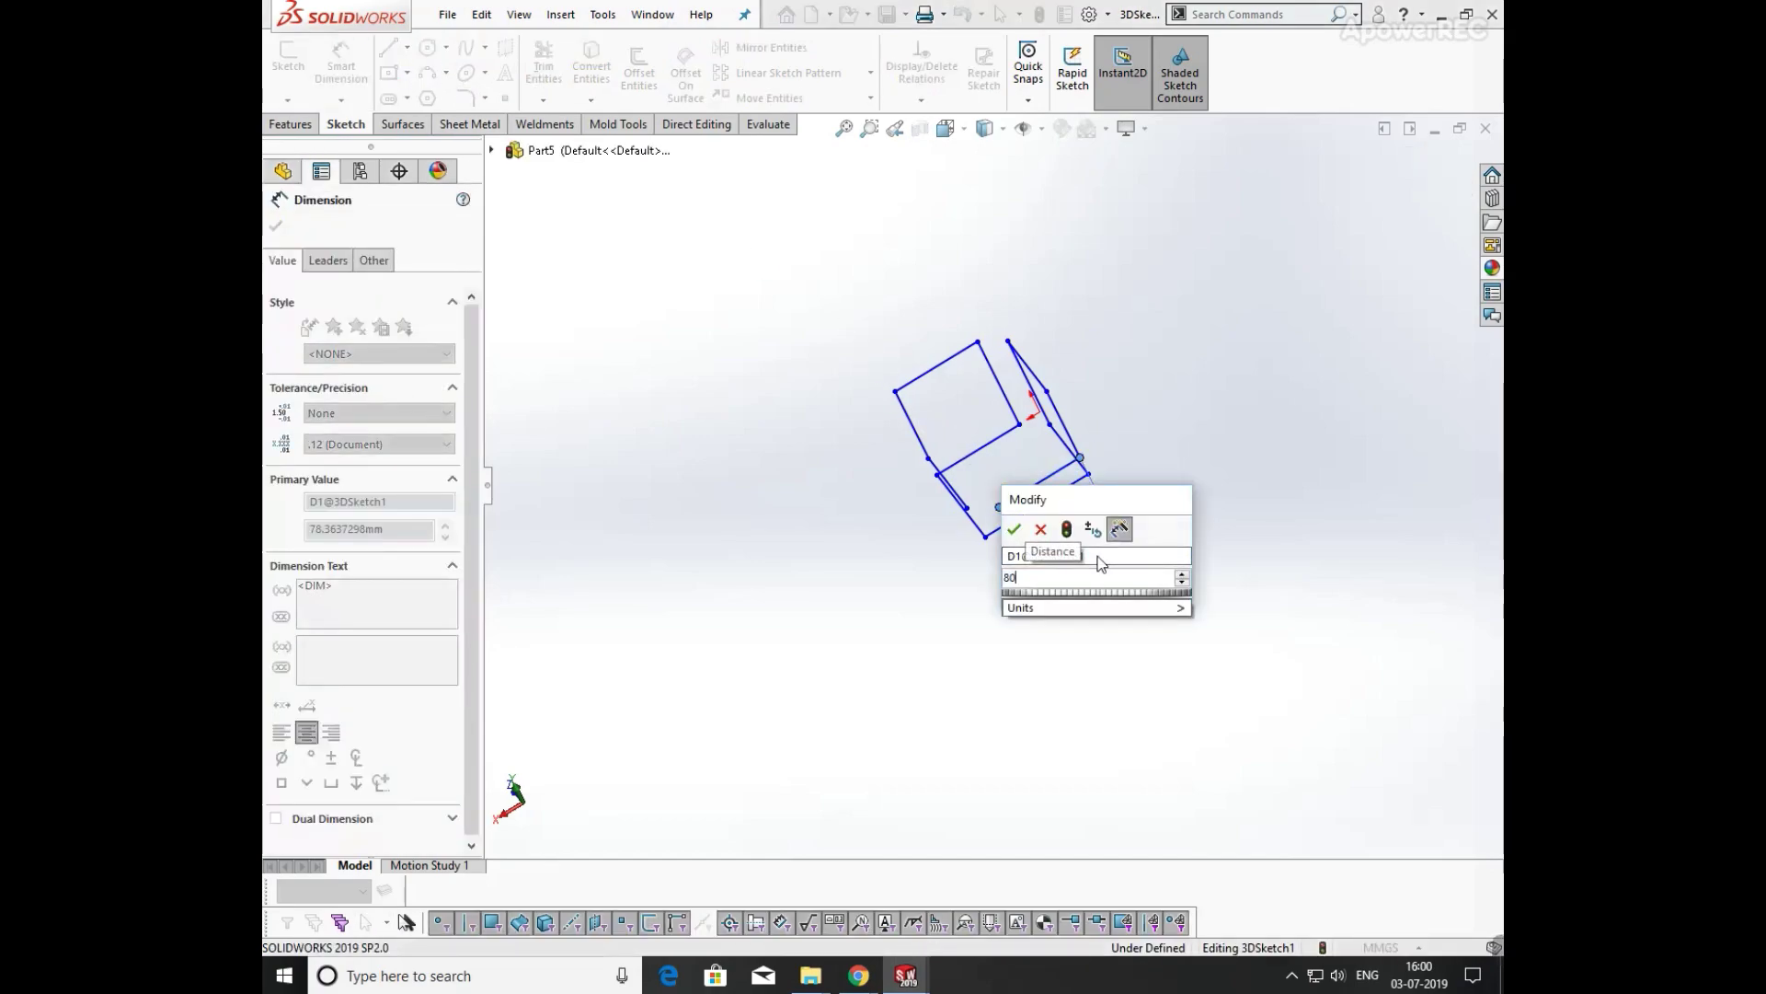
text(0)
key(Return)
click(1184, 487)
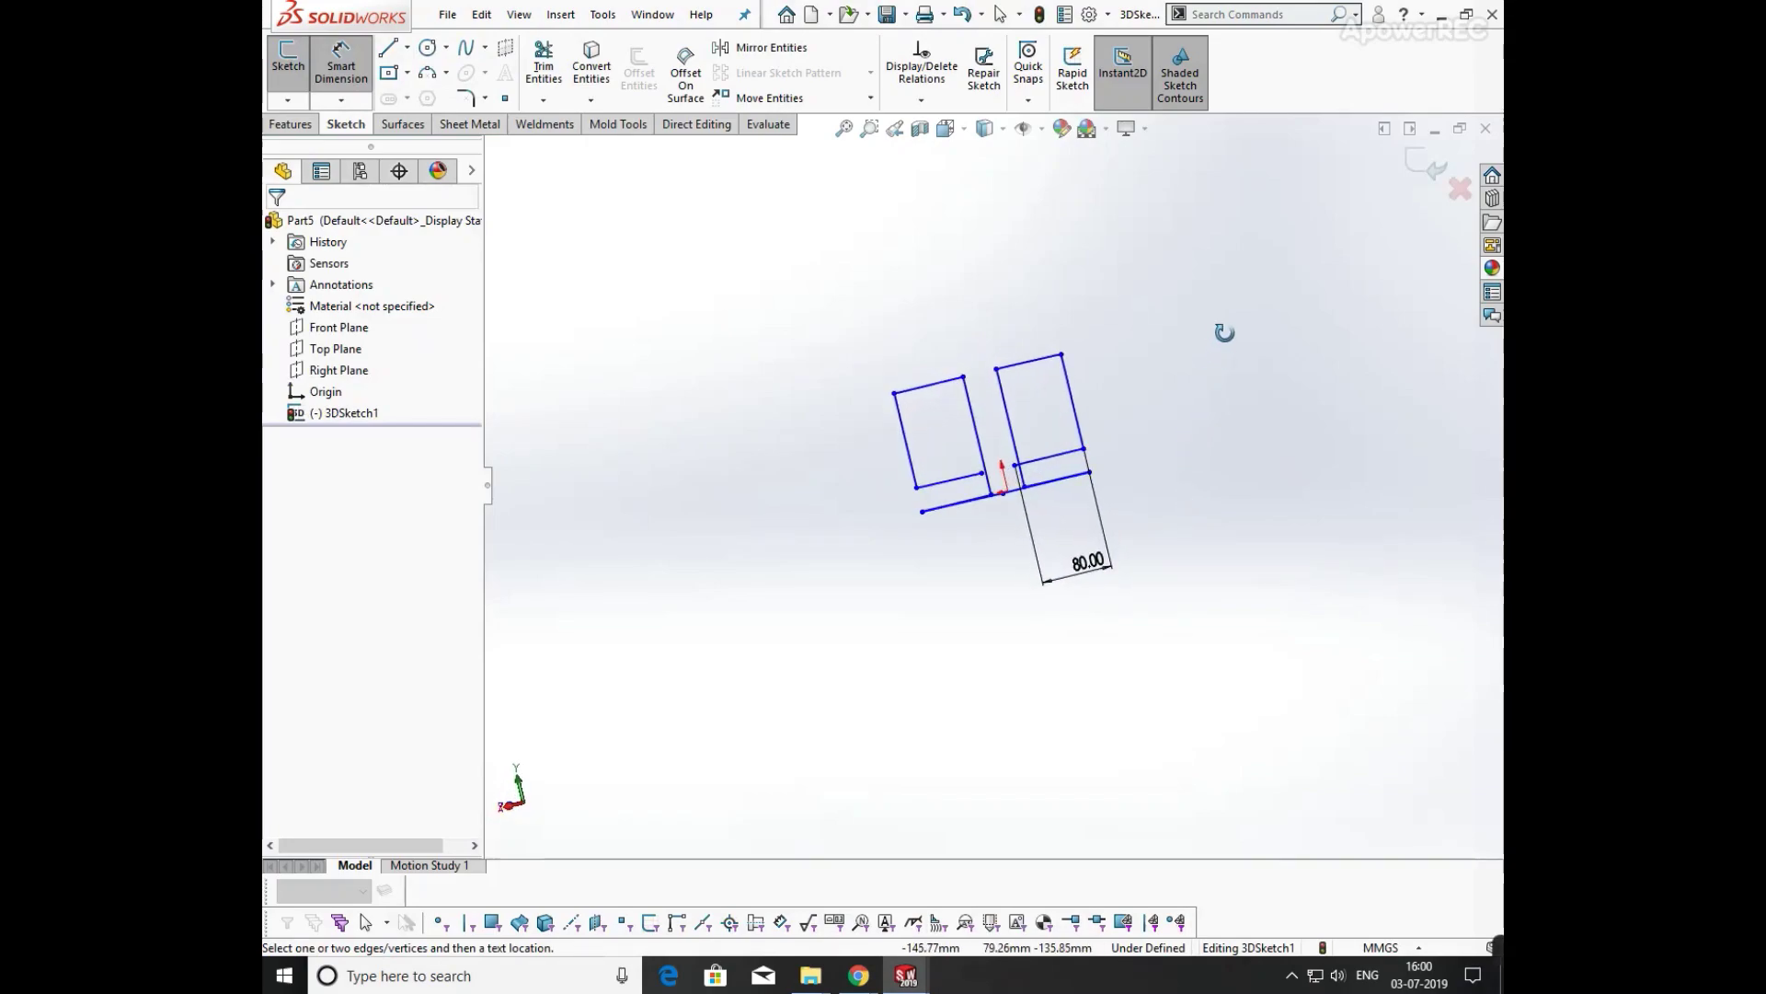
- Draw a line about 140 mm straight up from the free end of the inner segment along Z
mouse_move(1225, 332)
middle_down()
mouse_move(1261, 315)
mouse_move(1309, 366)
mouse_move(1241, 433)
mouse_move(1254, 465)
mouse_move(1238, 433)
middle_up()
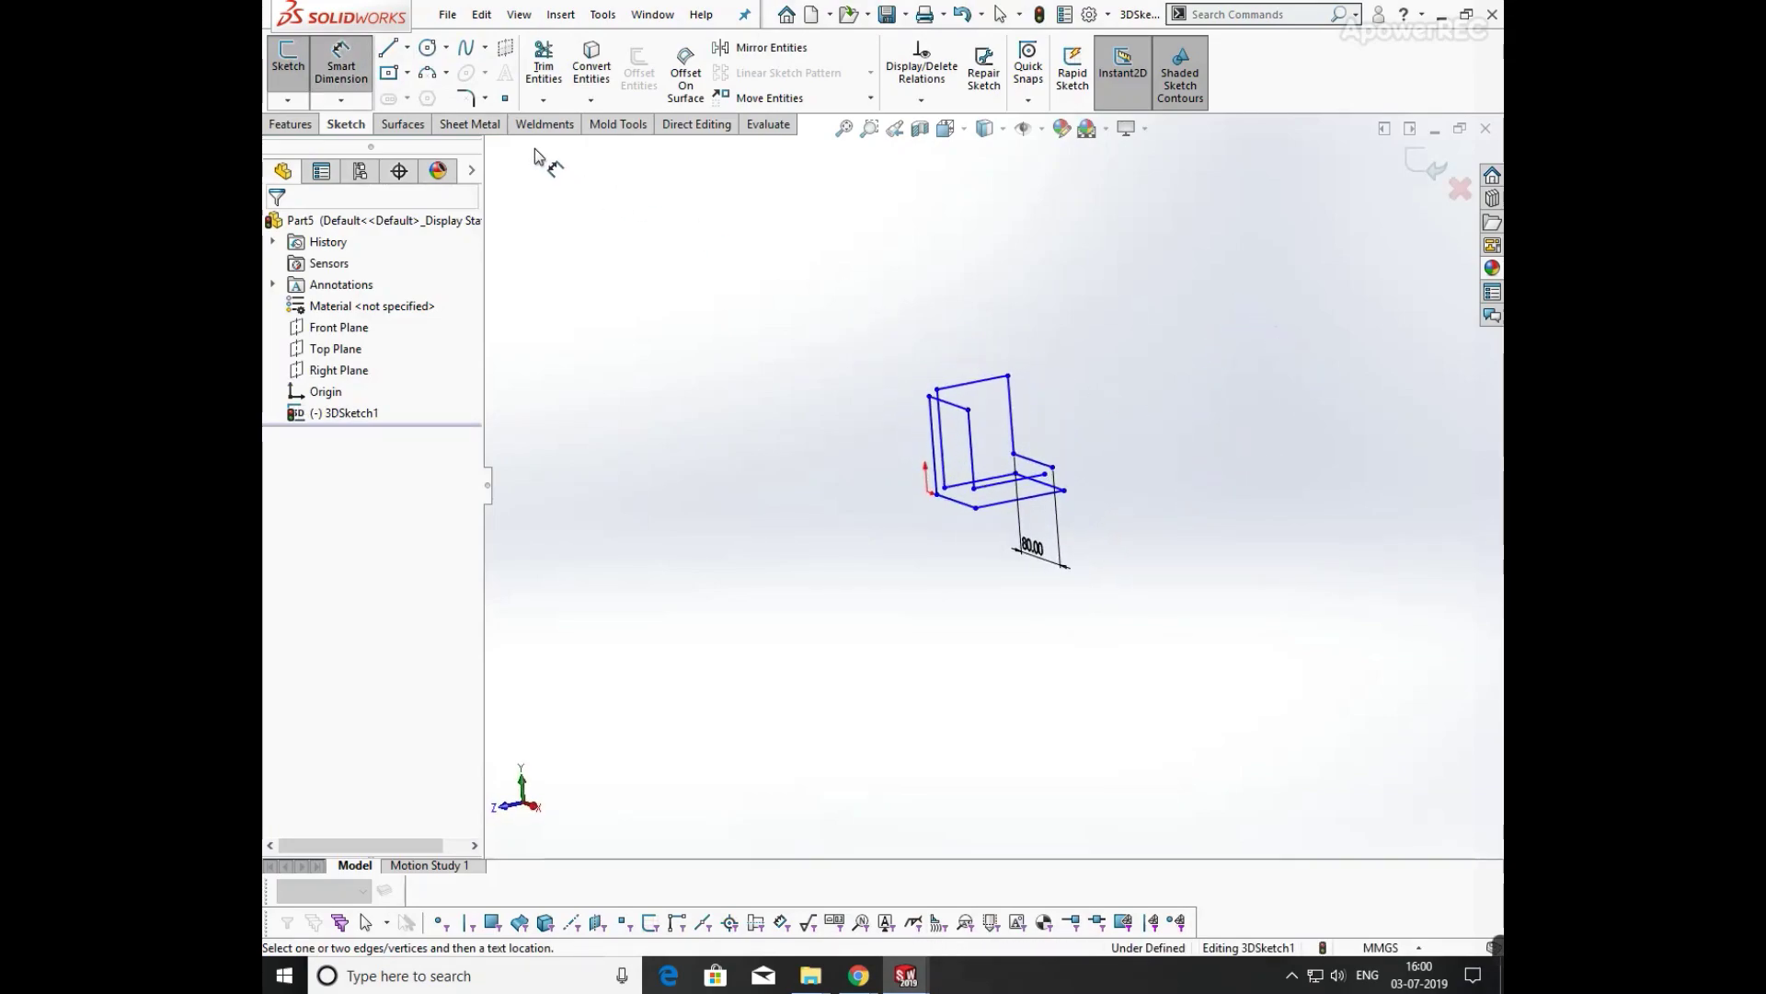
click(387, 50)
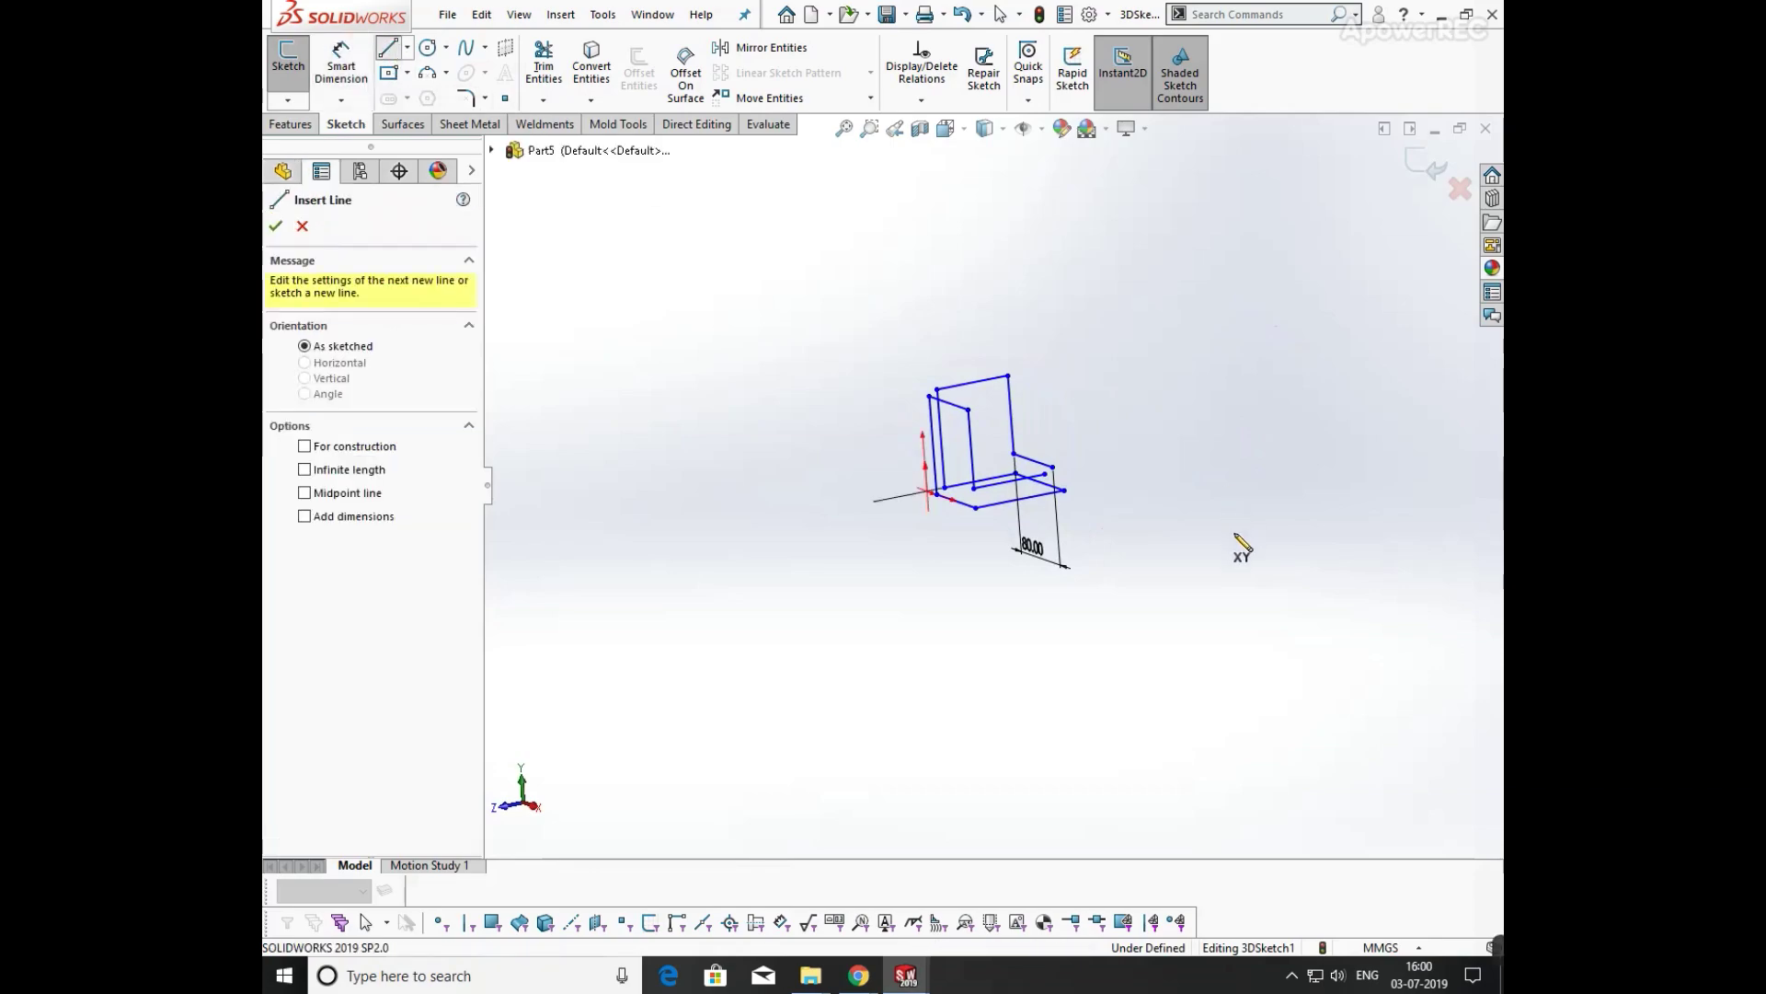
click(1055, 468)
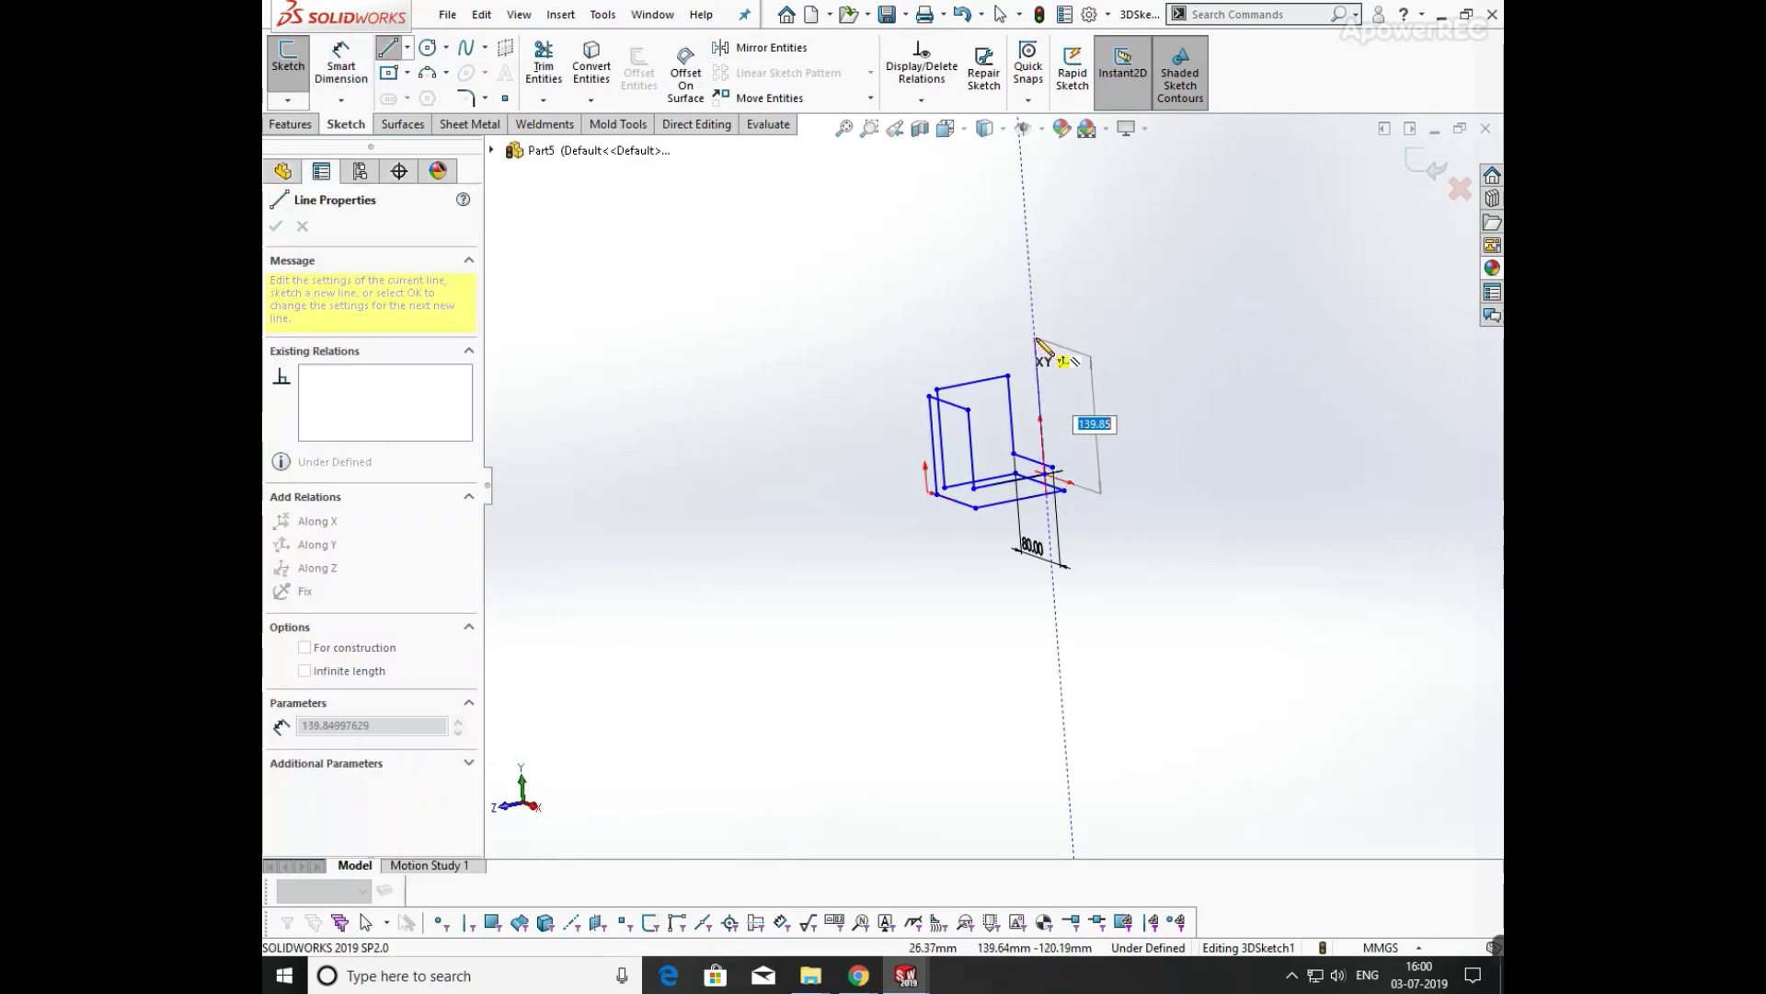
click(1038, 341)
key(Escape)
- Draw a line about 144 mm straight up from the free end of the 80 mm segment along X
middle_drag(1051, 371, 913, 320)
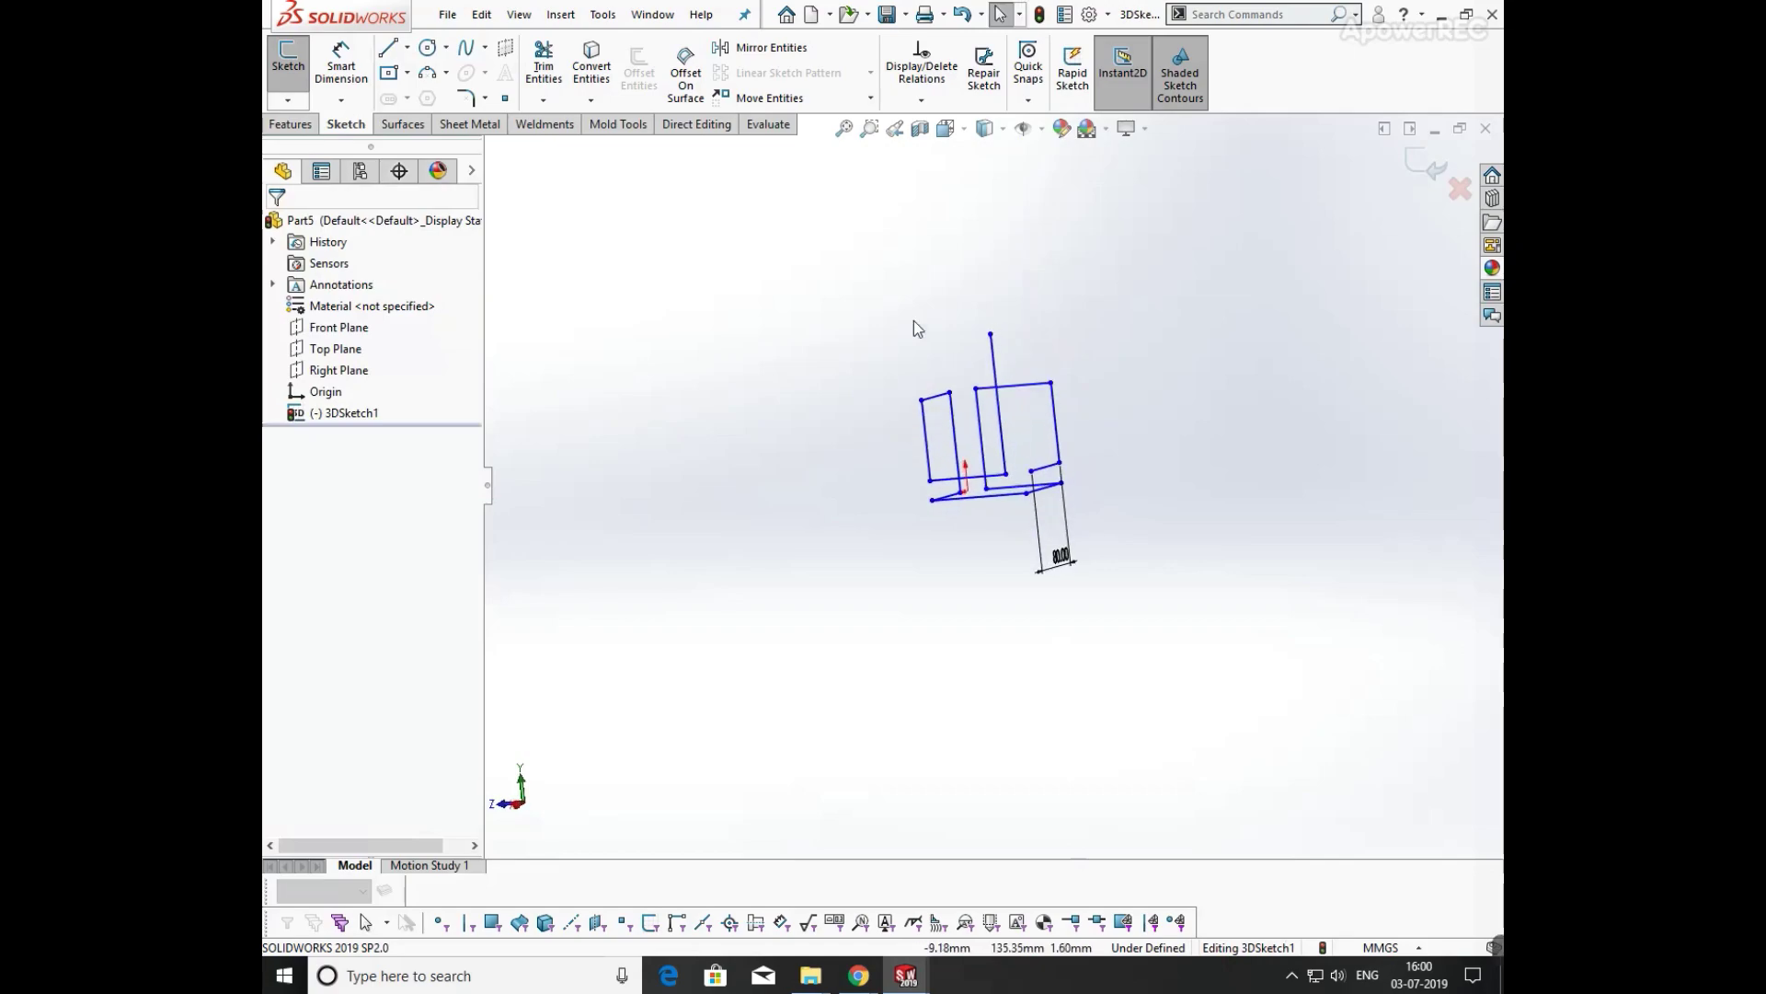
click(1033, 472)
click(1016, 326)
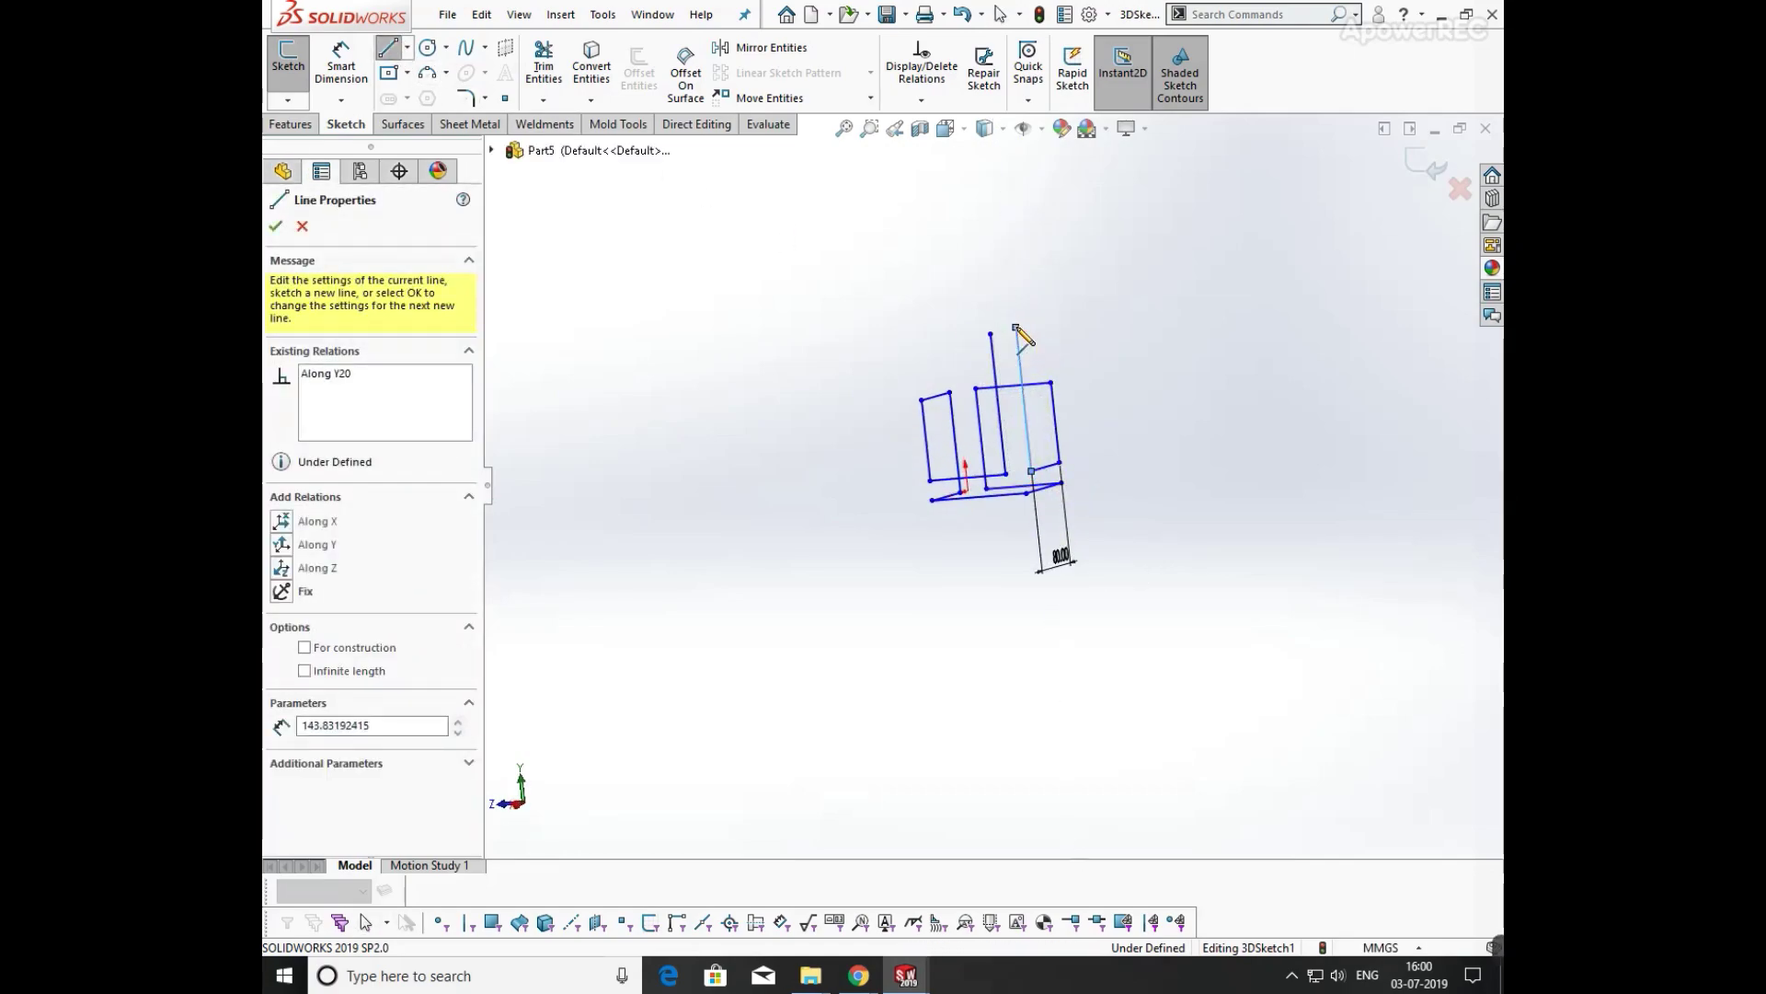
right_click(1016, 325)
click(1038, 339)
- Dimension the vertical line rising from the X segment's free end as 100 mm
mouse_move(1064, 441)
middle_down()
mouse_move(1116, 500)
mouse_move(1128, 405)
mouse_move(1190, 402)
middle_up()
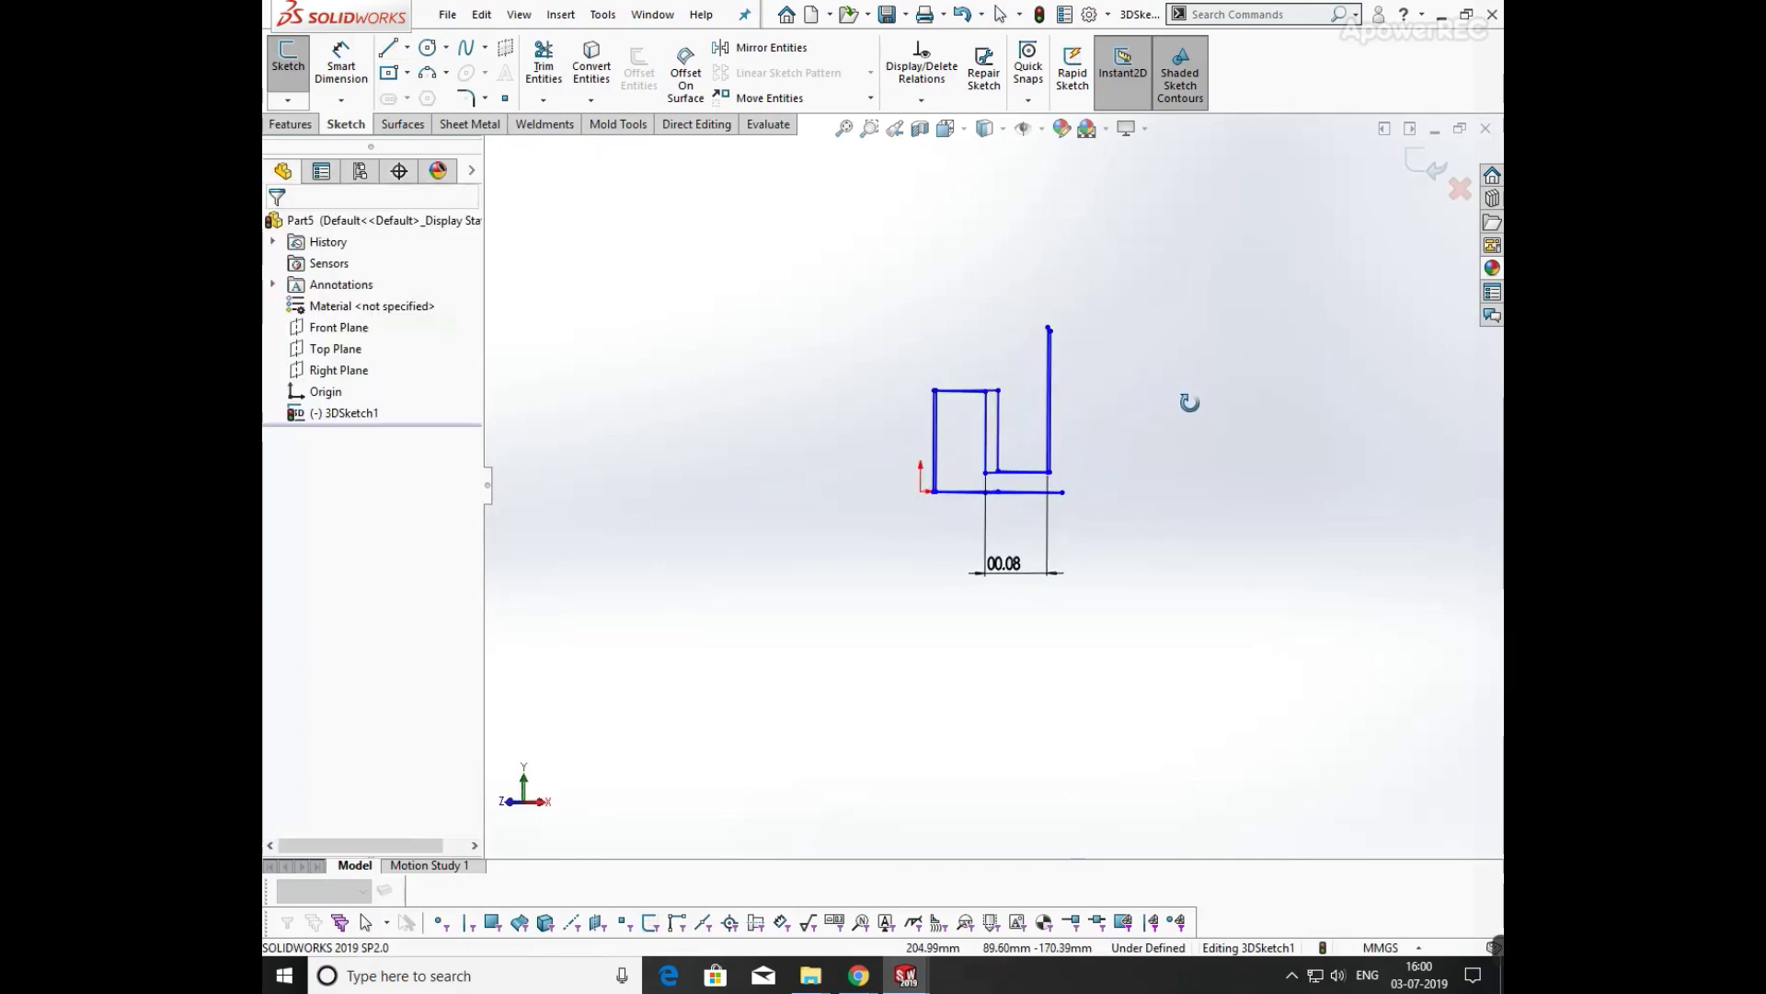
click(360, 84)
scroll(1064, 375, down, 5)
middle_drag(1053, 371, 1009, 382)
scroll(998, 405, up, 1)
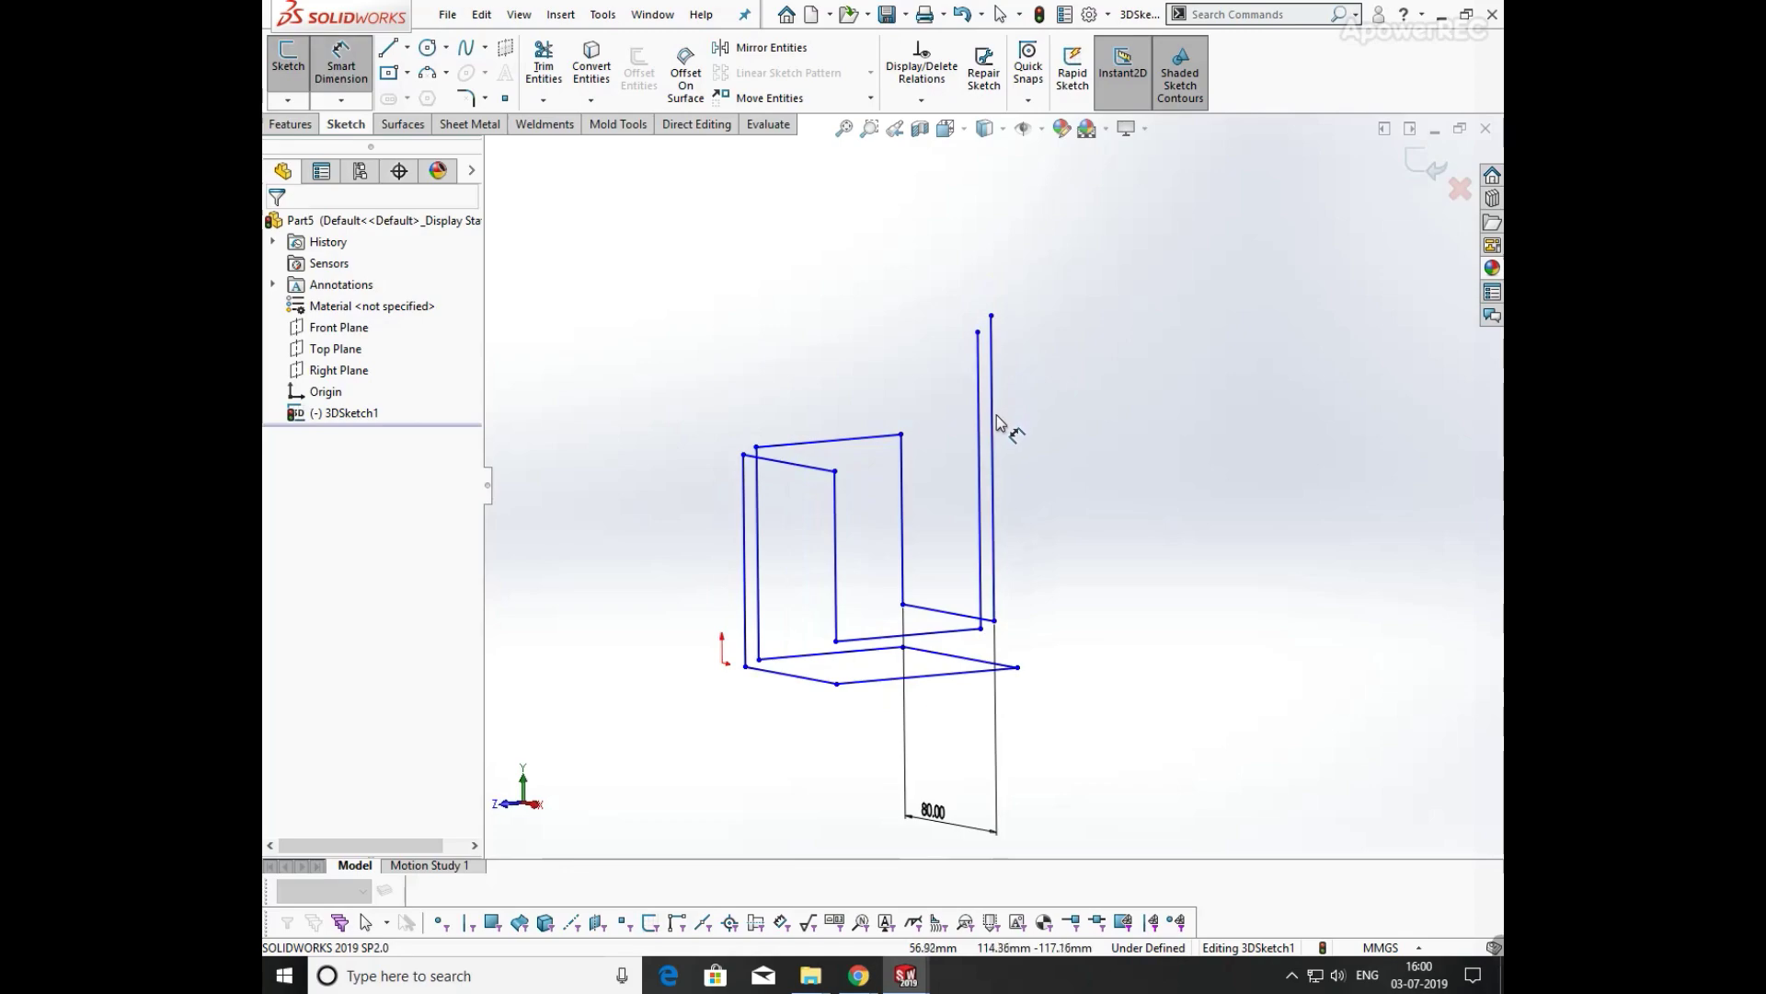
click(993, 423)
click(1055, 418)
text(100)
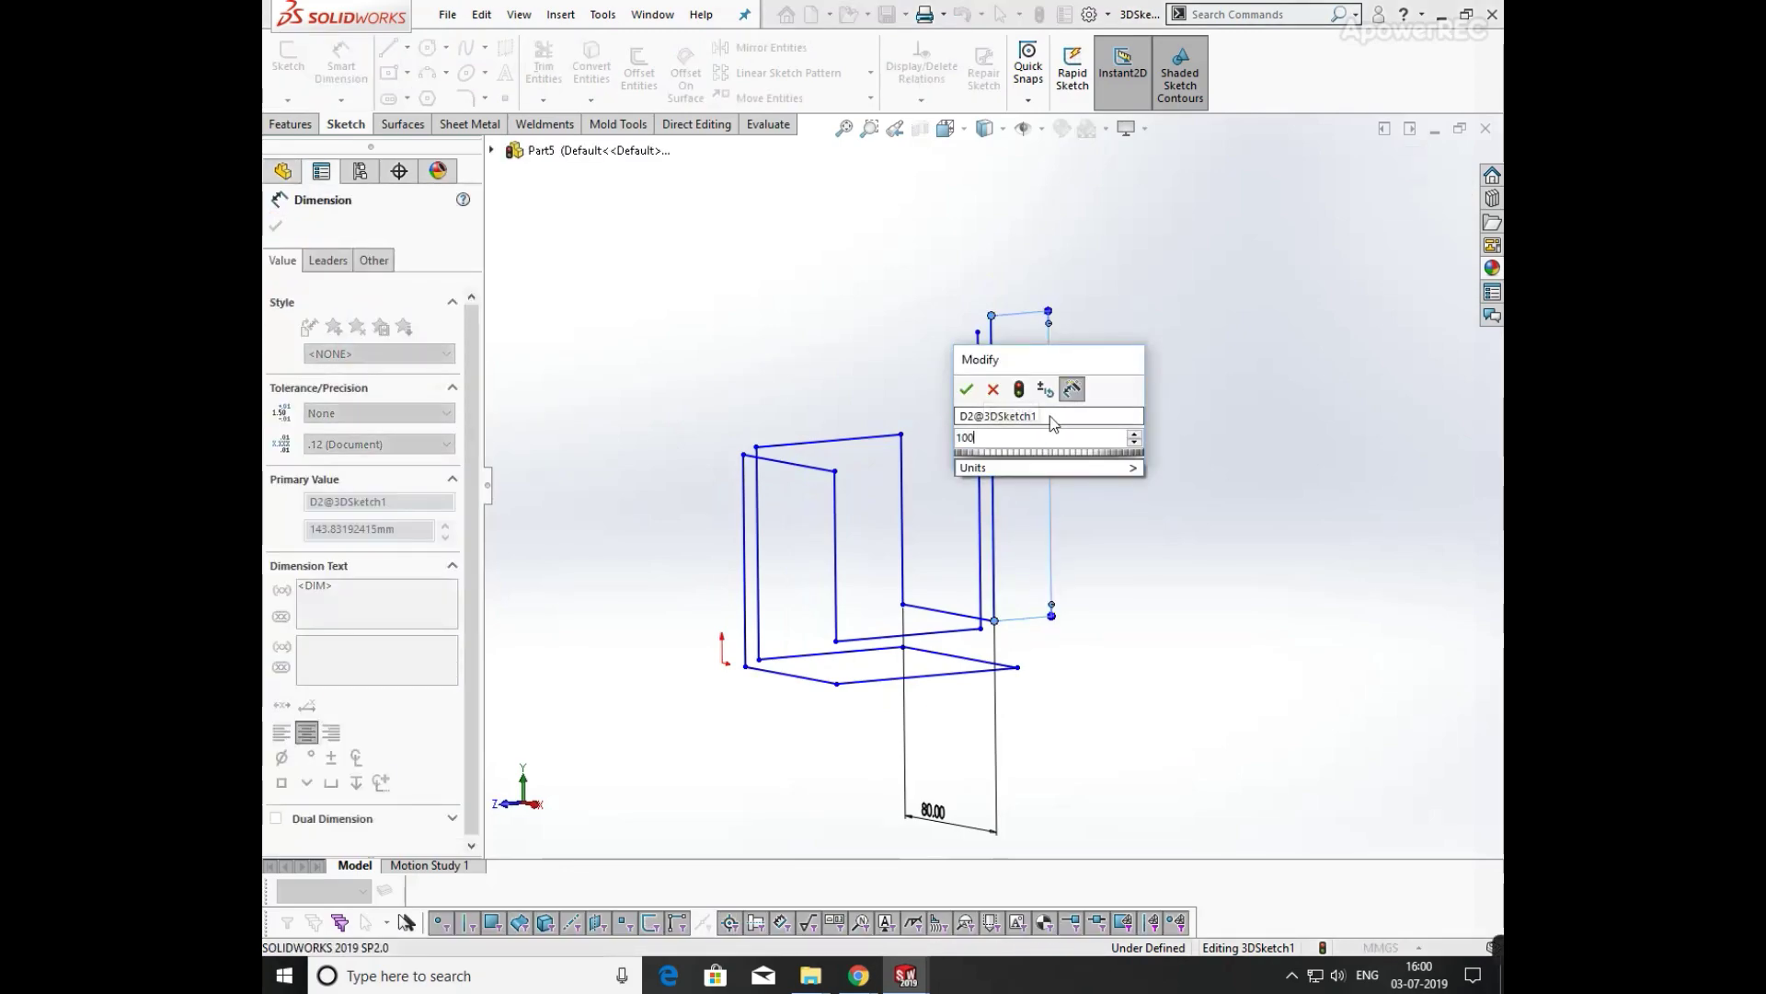
key(Return)
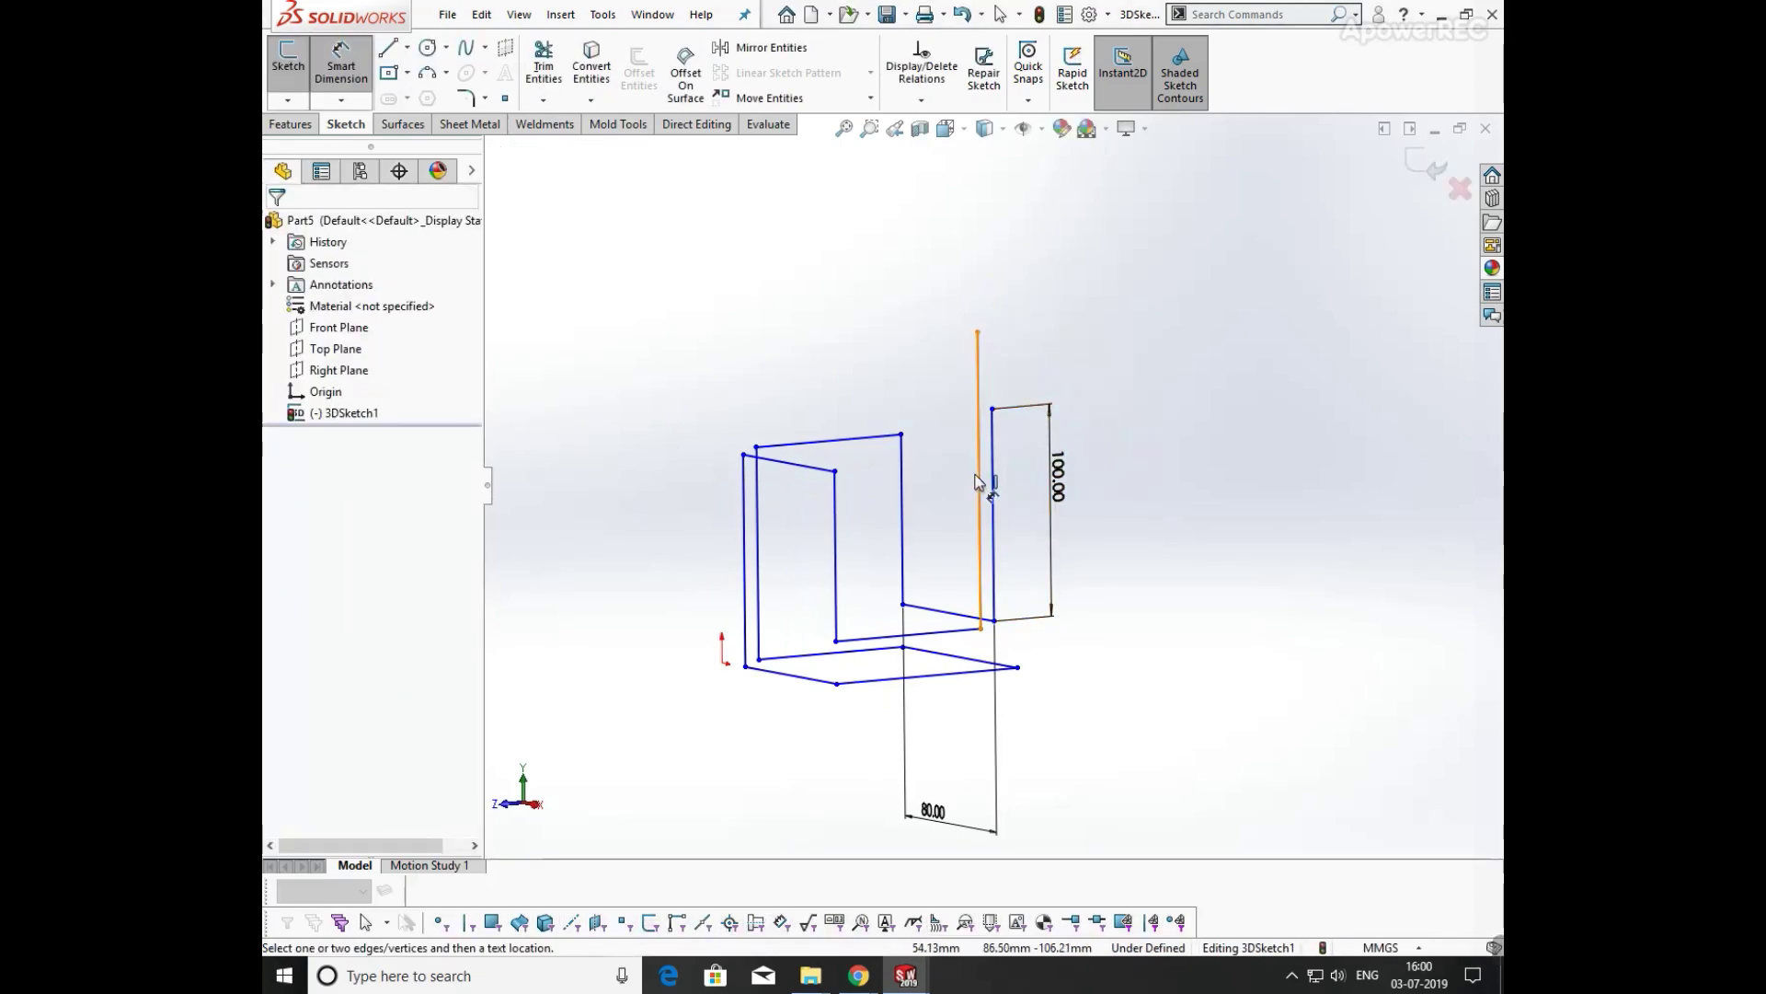
- Dimension the vertical line rising from the Z segment's free end as 100 mm
click(978, 481)
click(1180, 489)
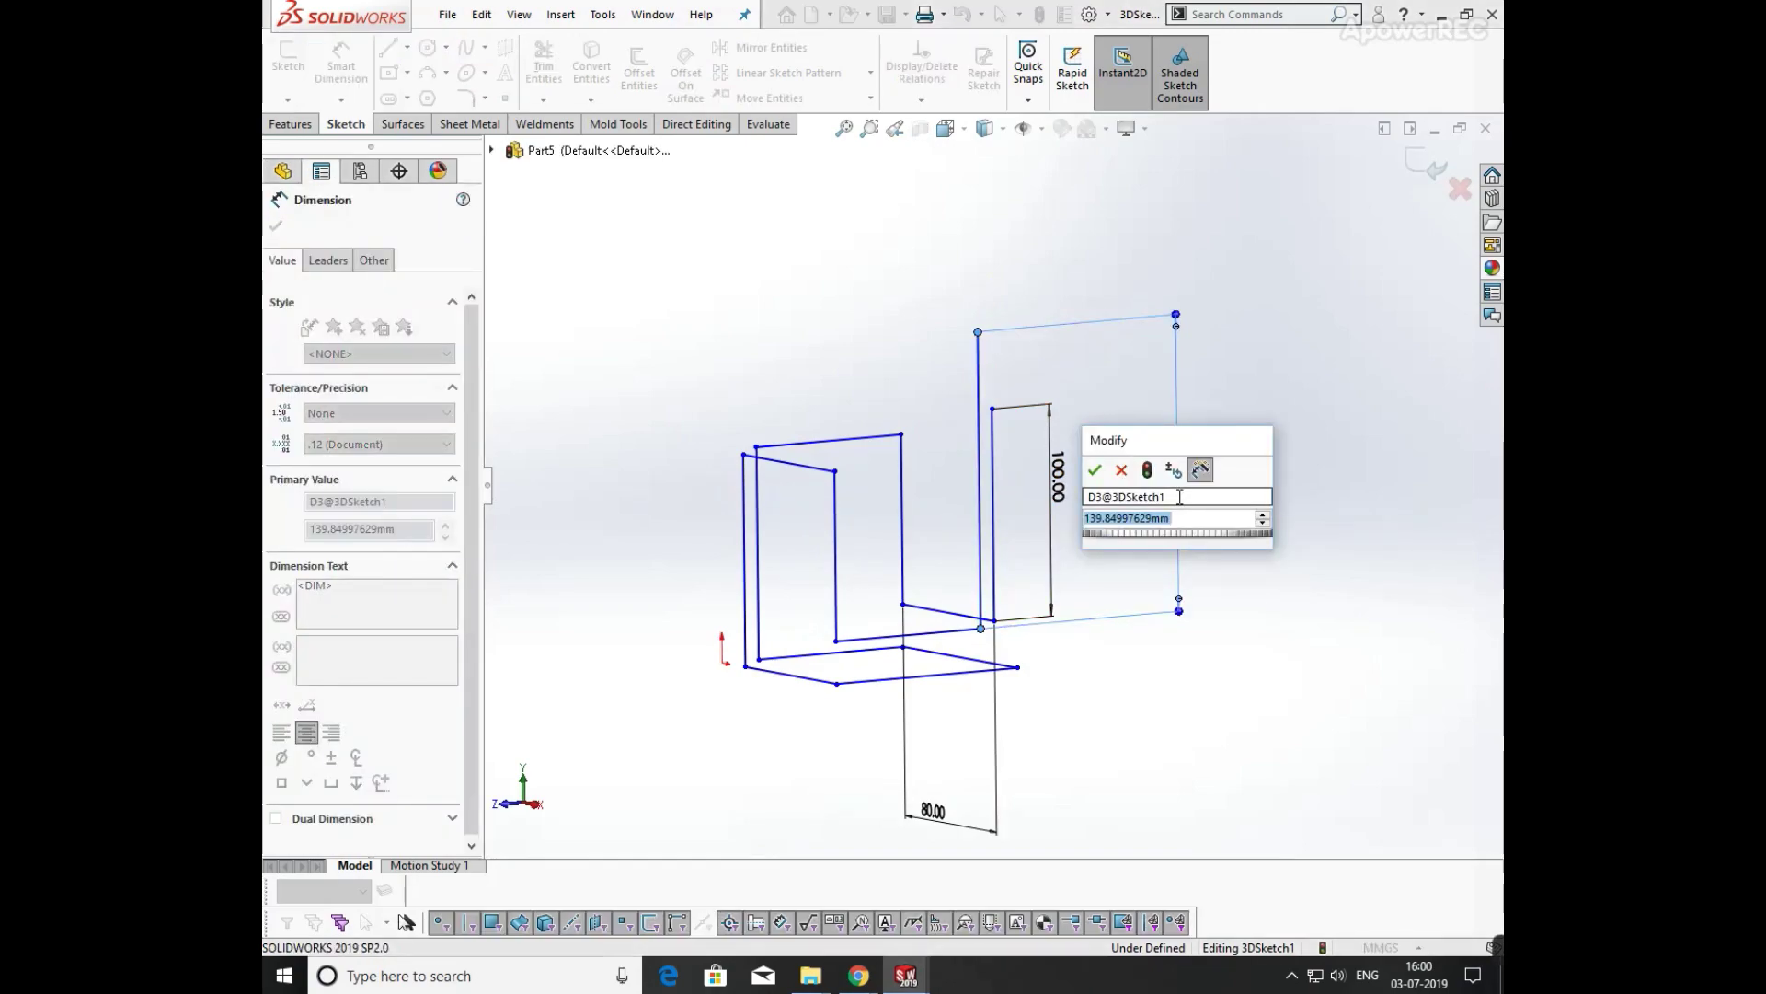
text(100)
key(Return)
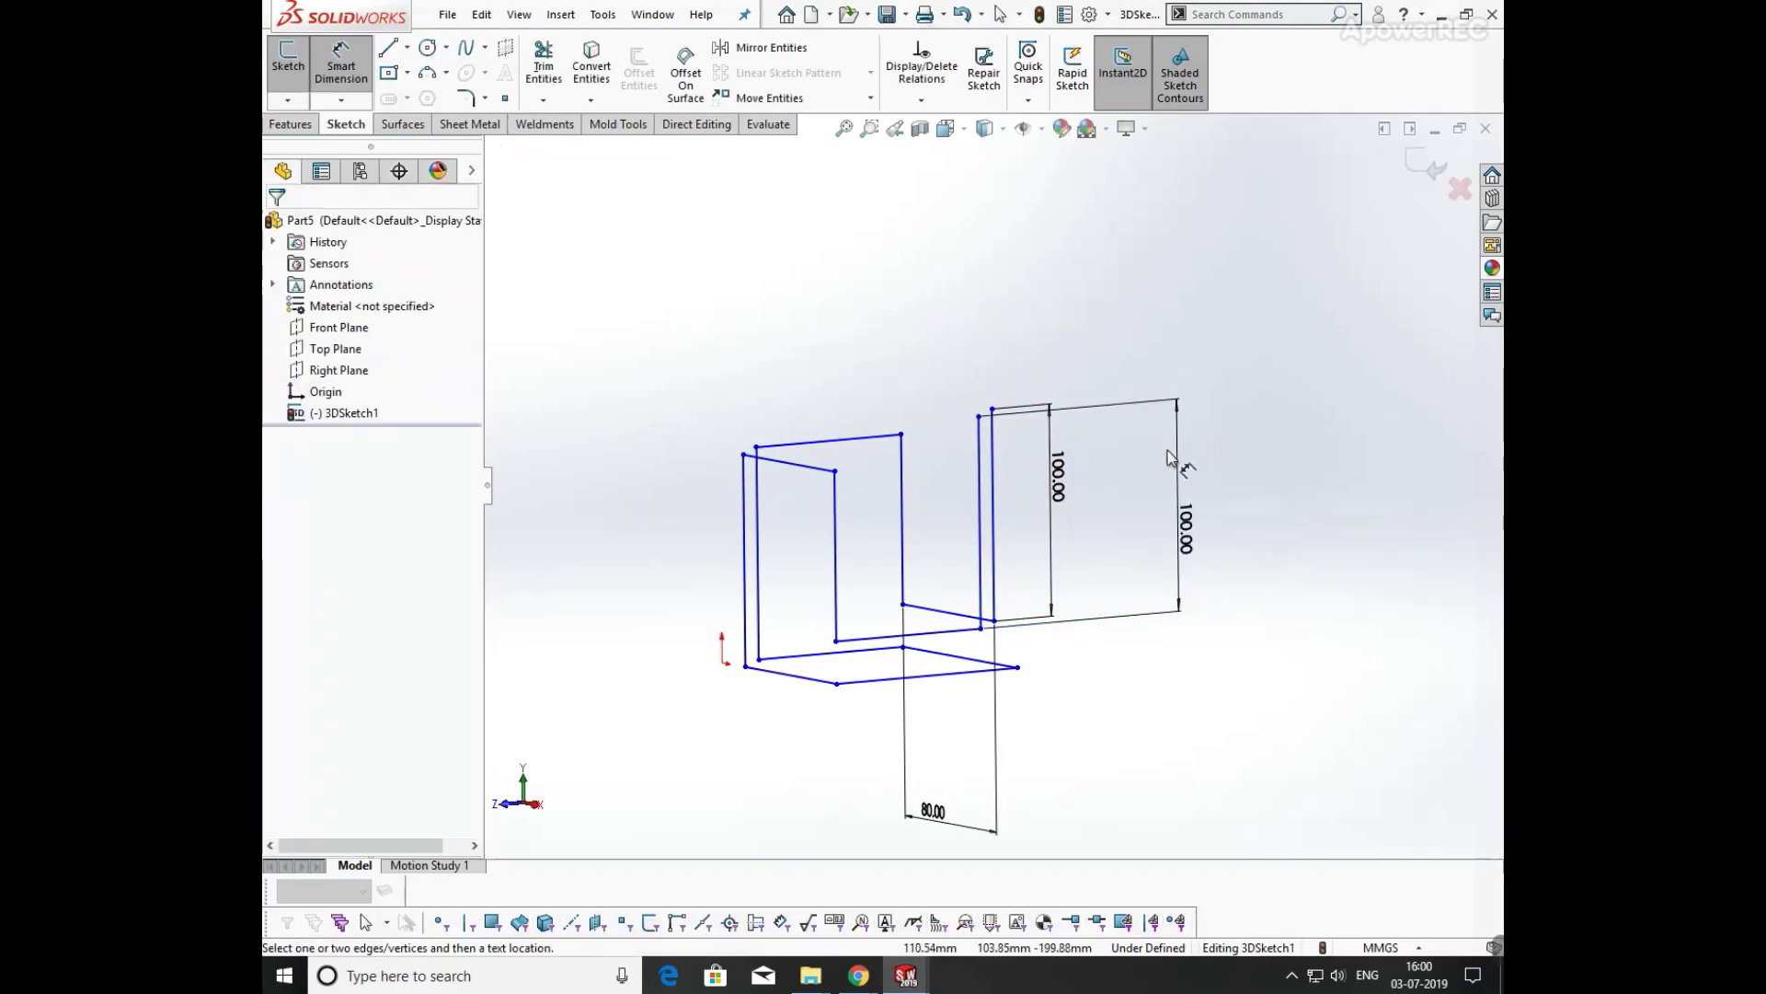
- Draw a line about 78 mm along X from the top of the X segment's 100 mm vertical line, continued by a segment about 91 mm along Z
mouse_move(1168, 457)
middle_down()
mouse_move(1006, 422)
mouse_move(1017, 777)
mouse_move(934, 709)
mouse_move(955, 700)
middle_up()
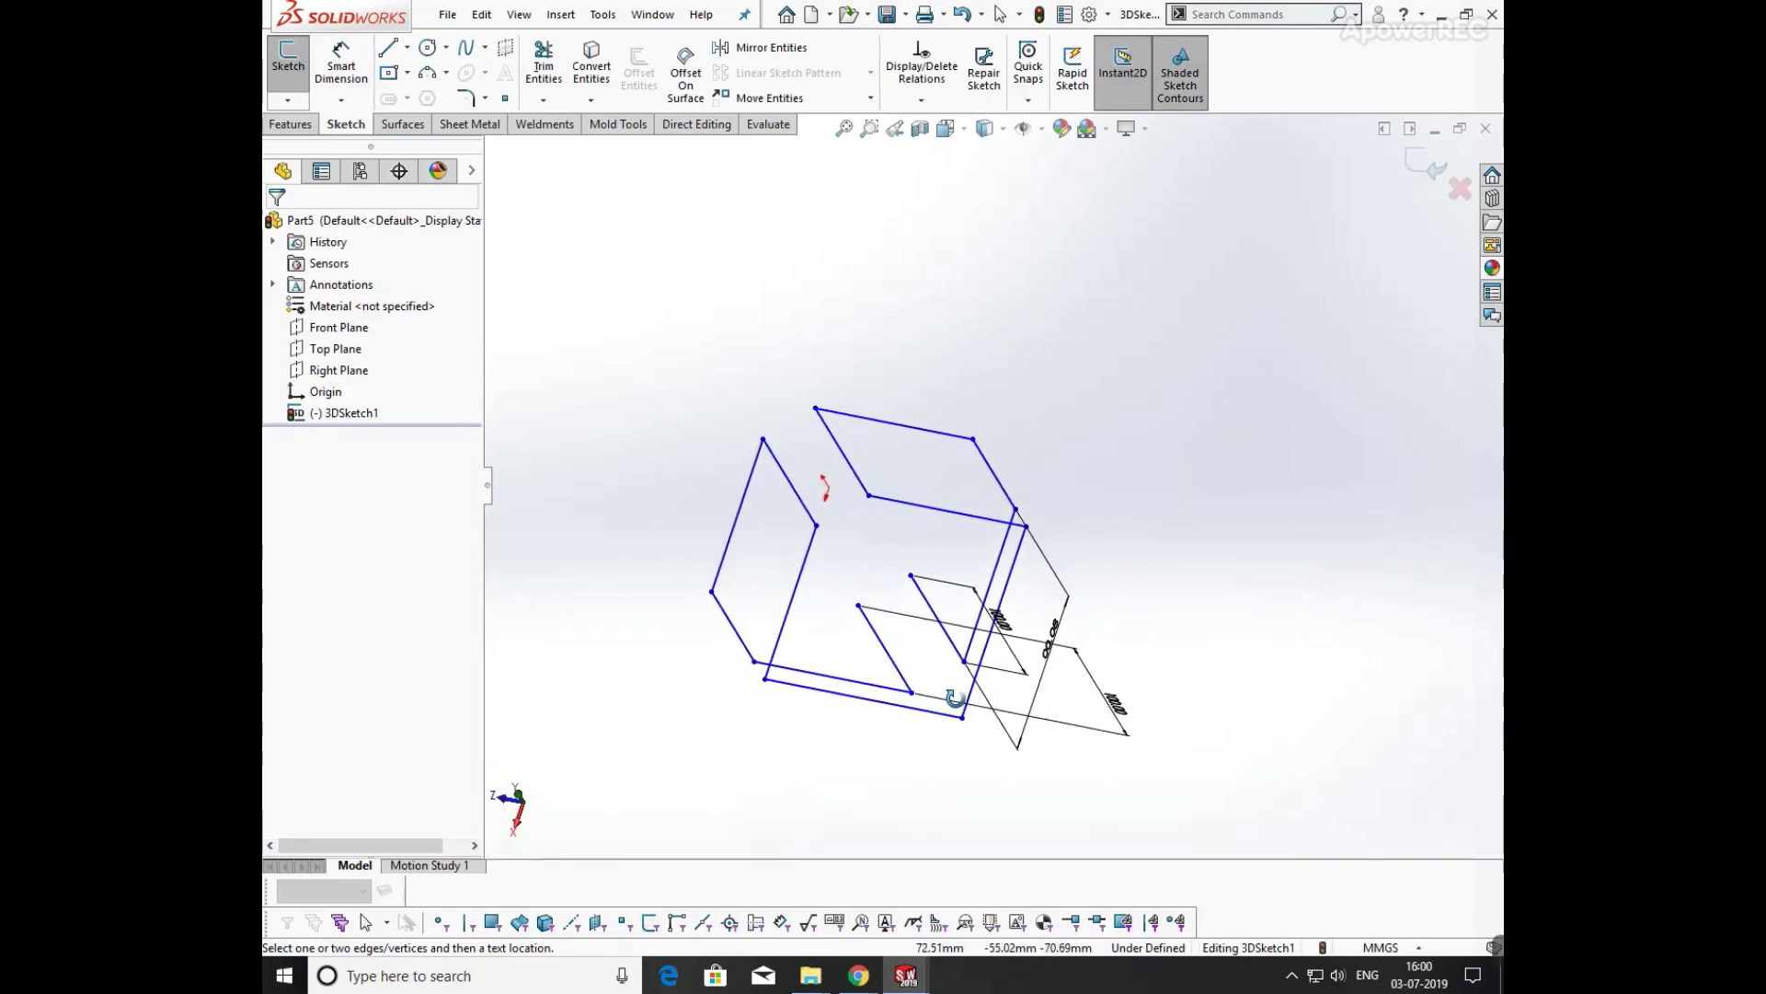
middle_drag(978, 536, 952, 612)
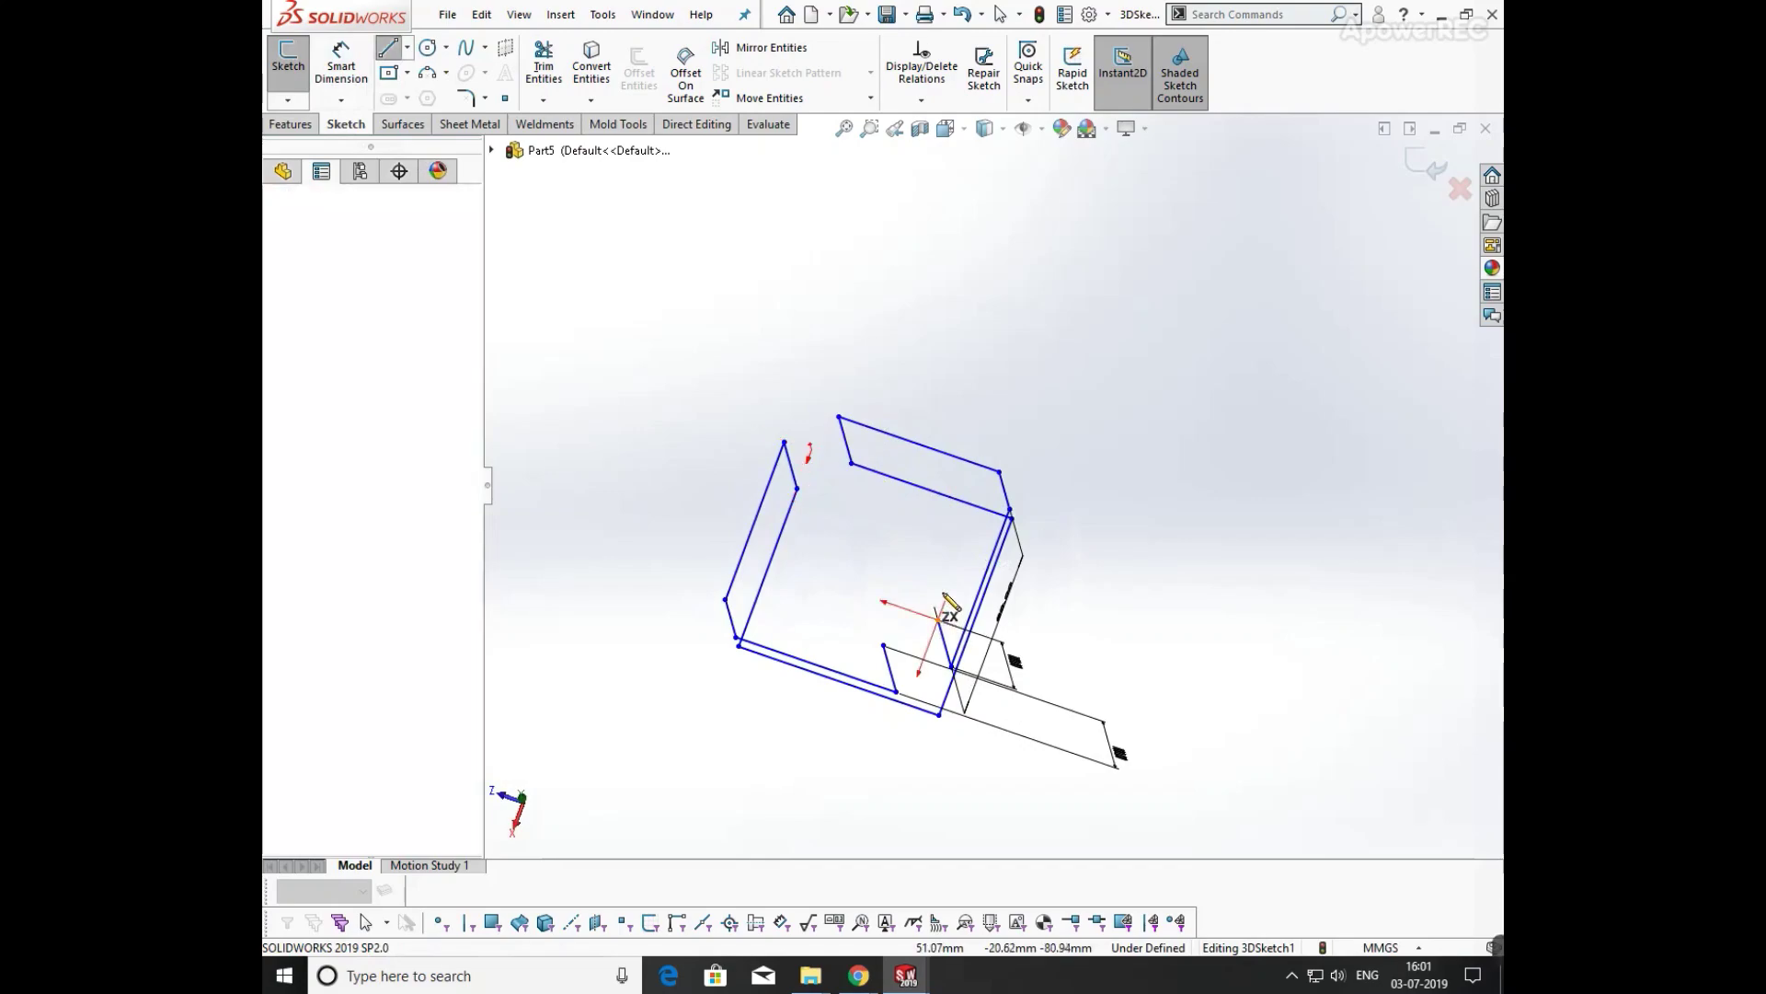
click(945, 641)
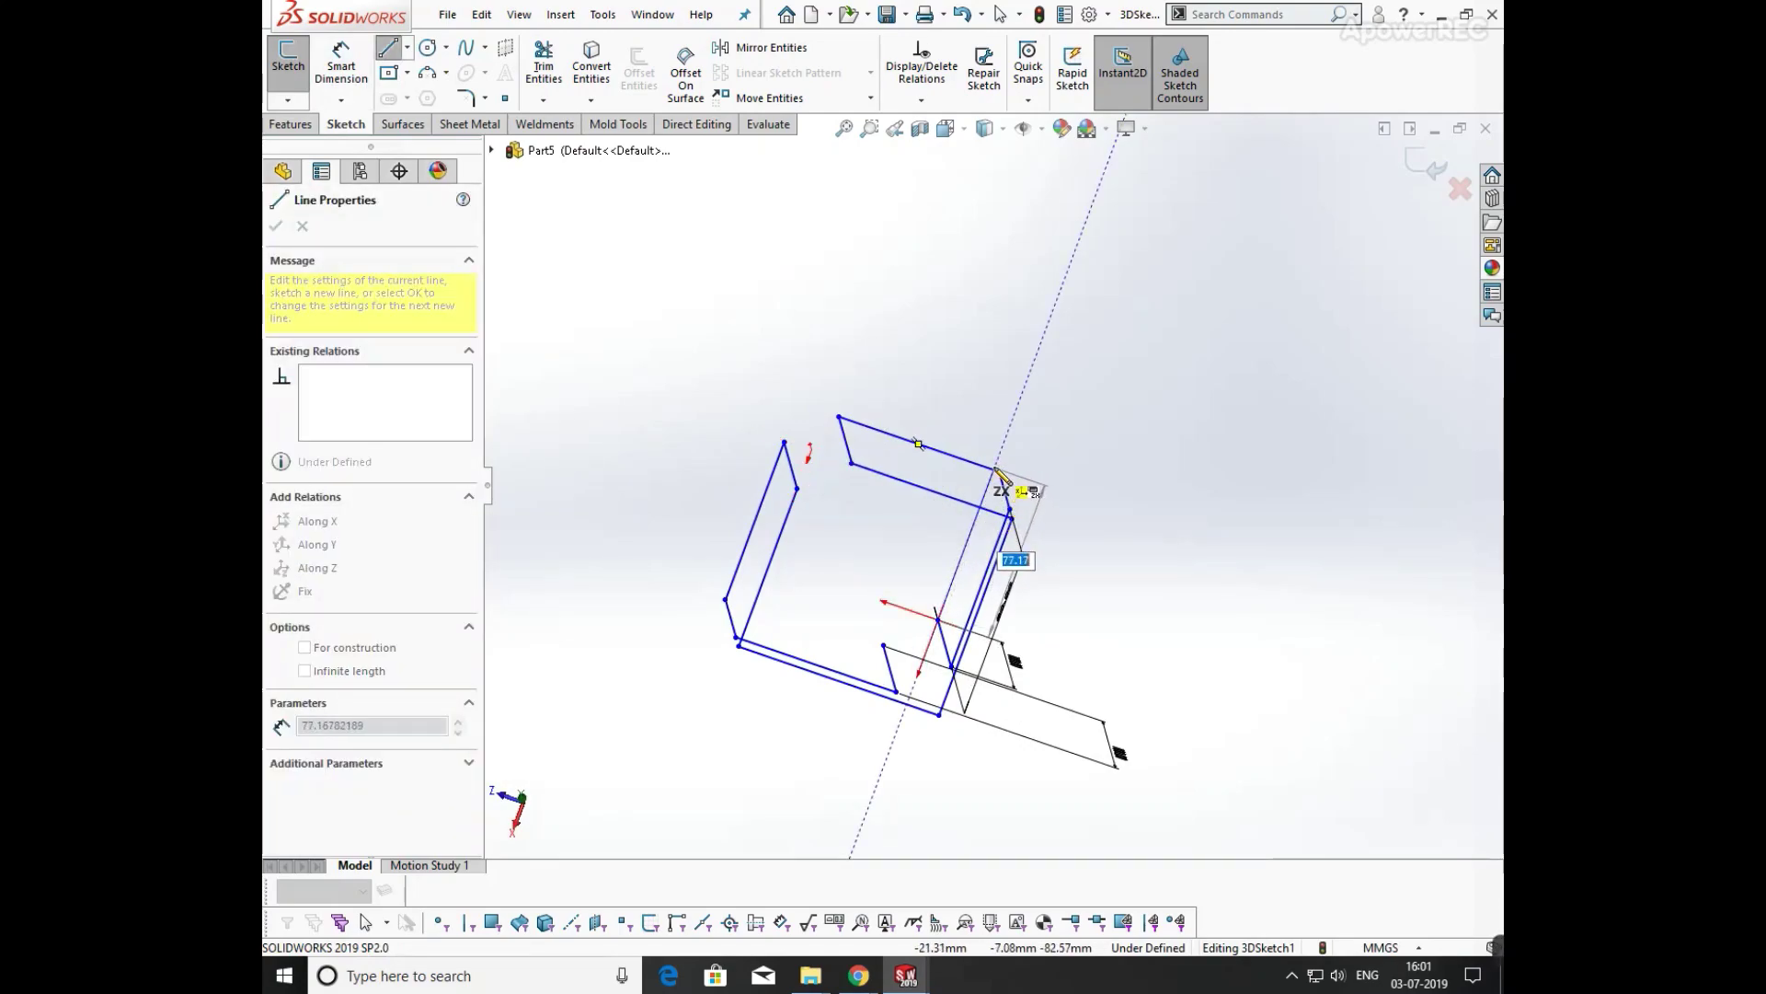
click(998, 469)
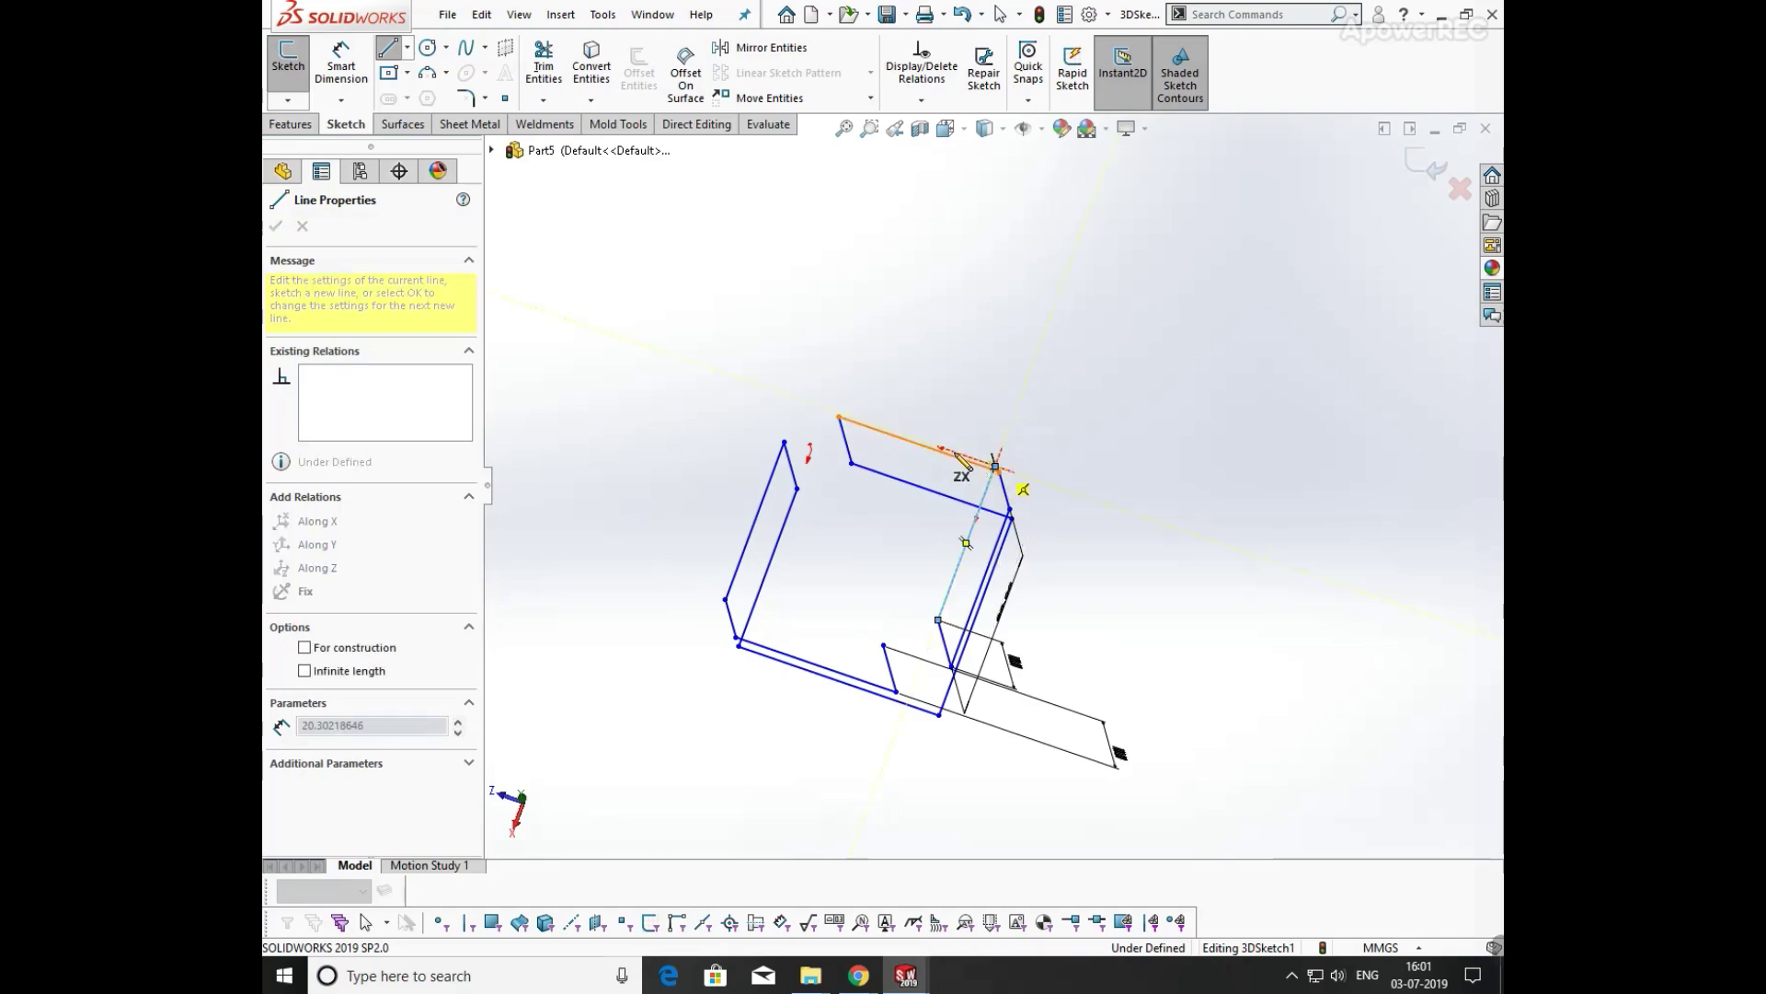
double_click(817, 404)
key(Escape)
- Dimension the line along X at the top of the 100 mm vertical line as 80 mm
mouse_move(1167, 512)
middle_down()
mouse_move(994, 347)
mouse_move(1021, 507)
mouse_move(803, 376)
middle_up()
click(338, 71)
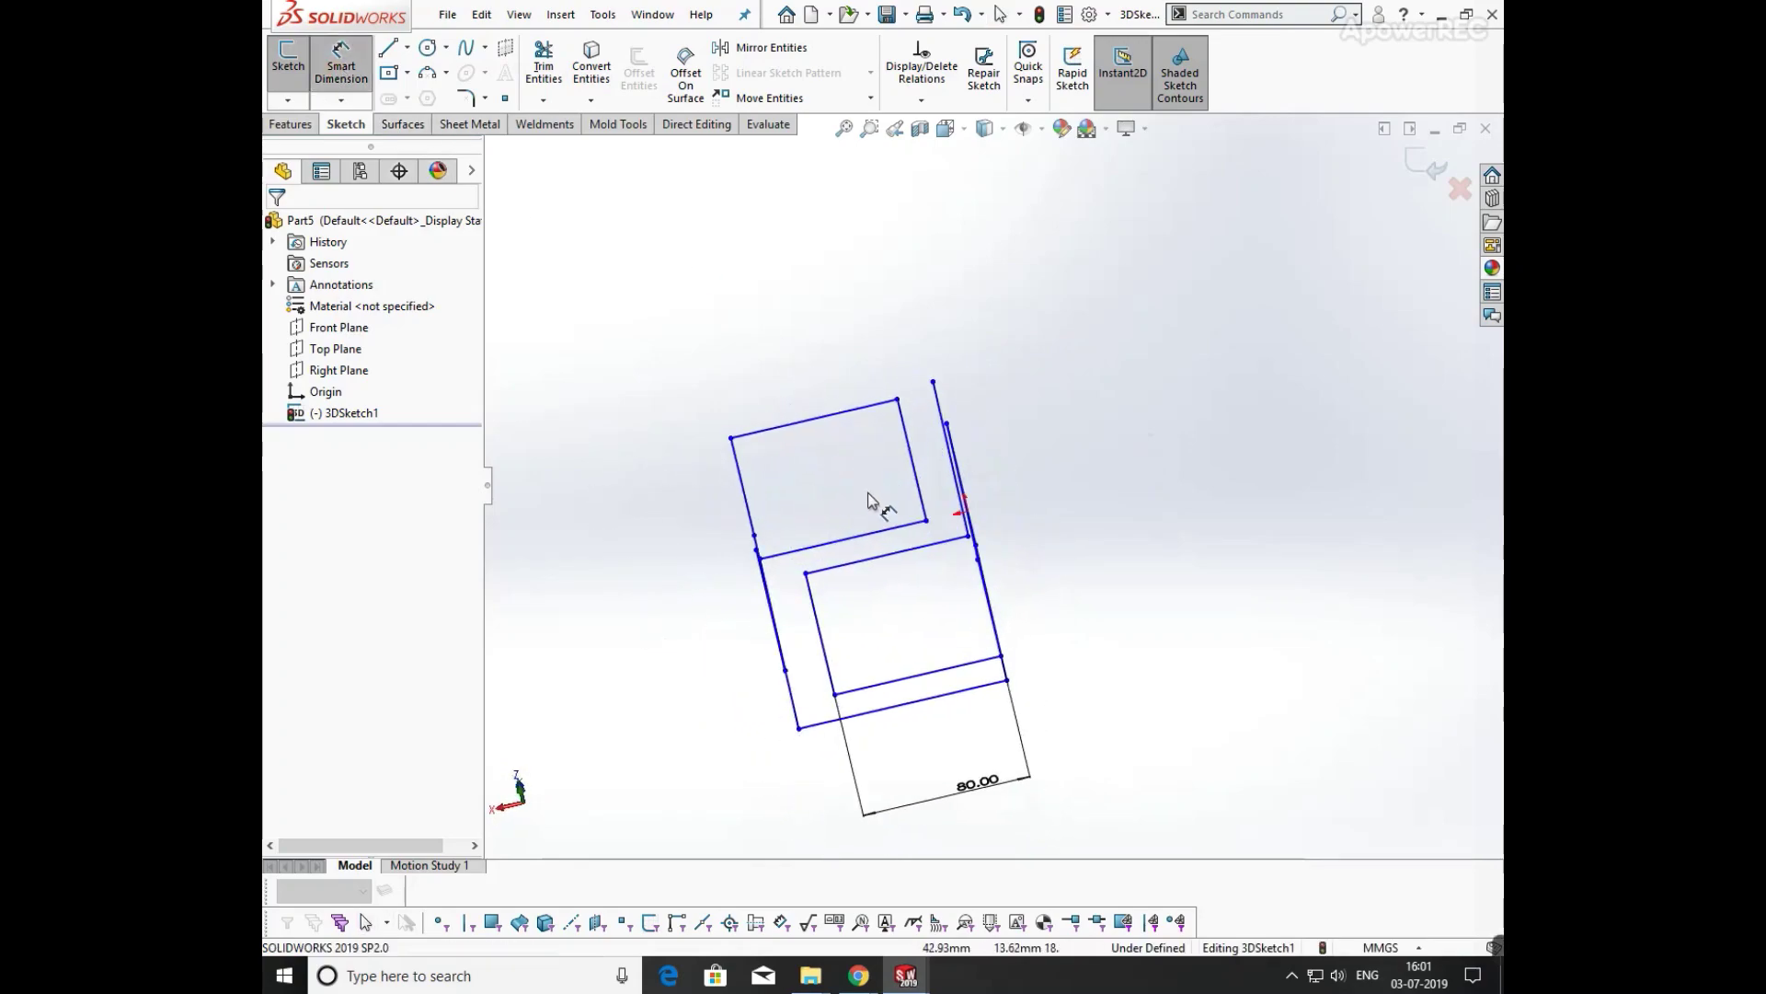
click(892, 562)
click(897, 593)
text(80)
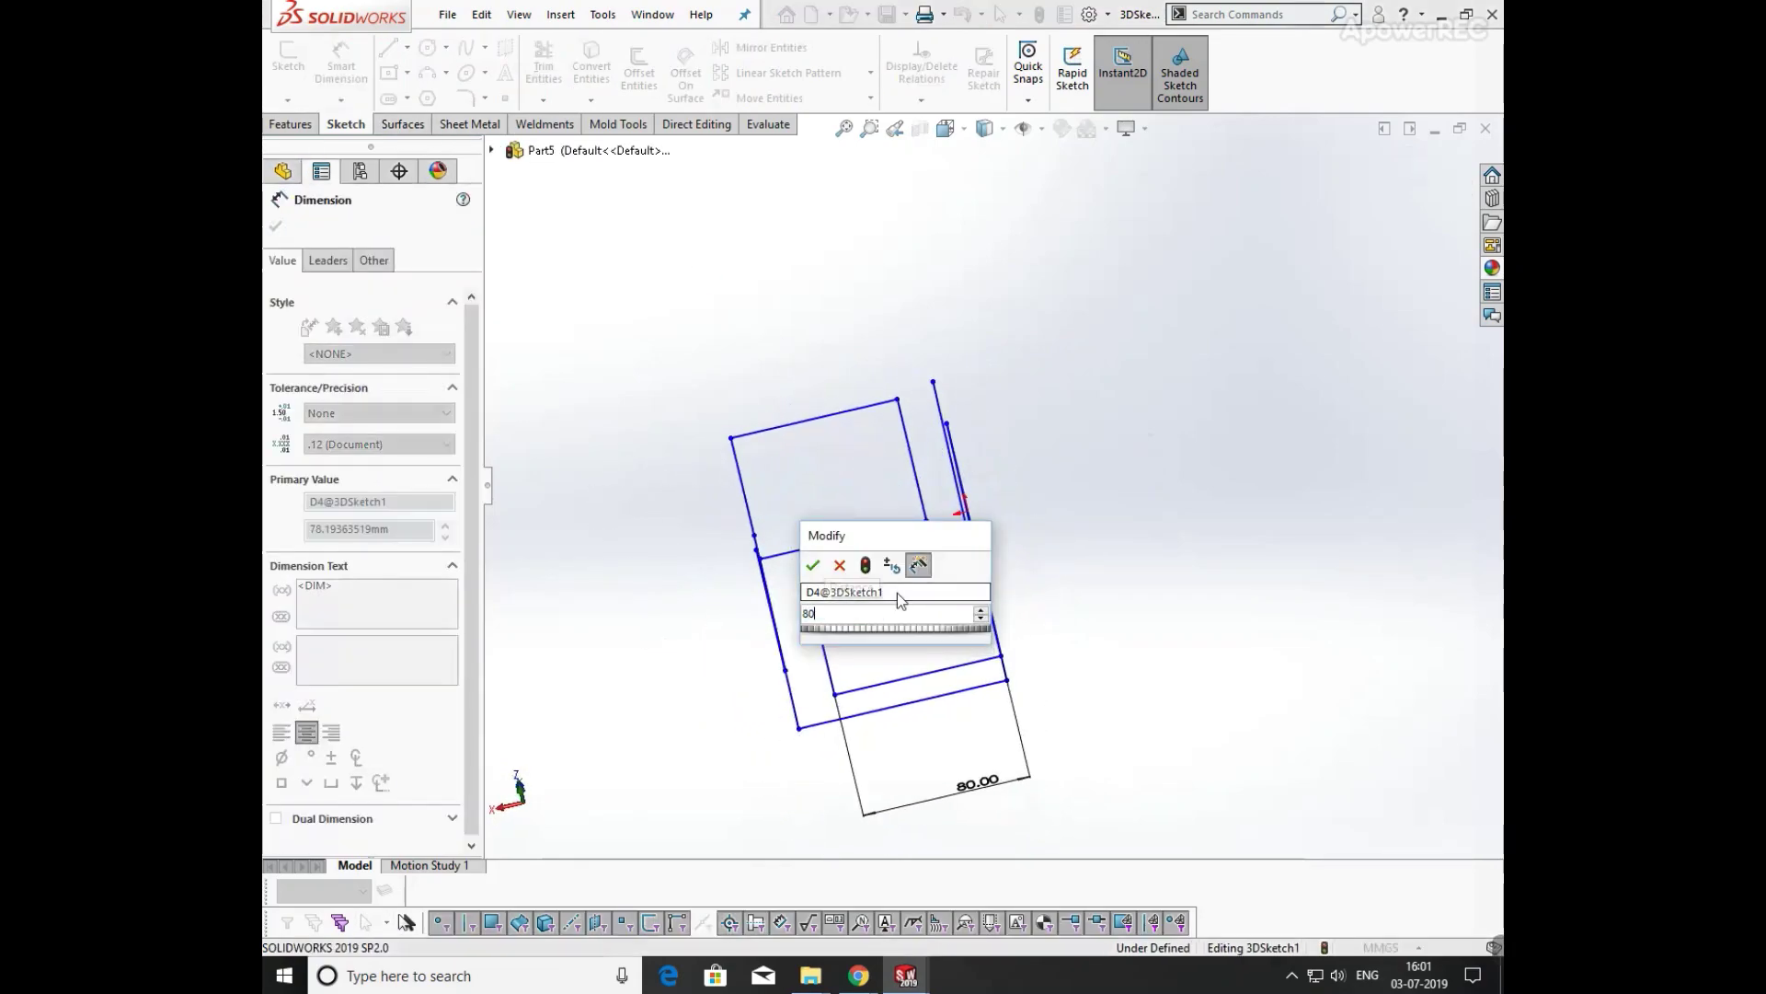
key(Return)
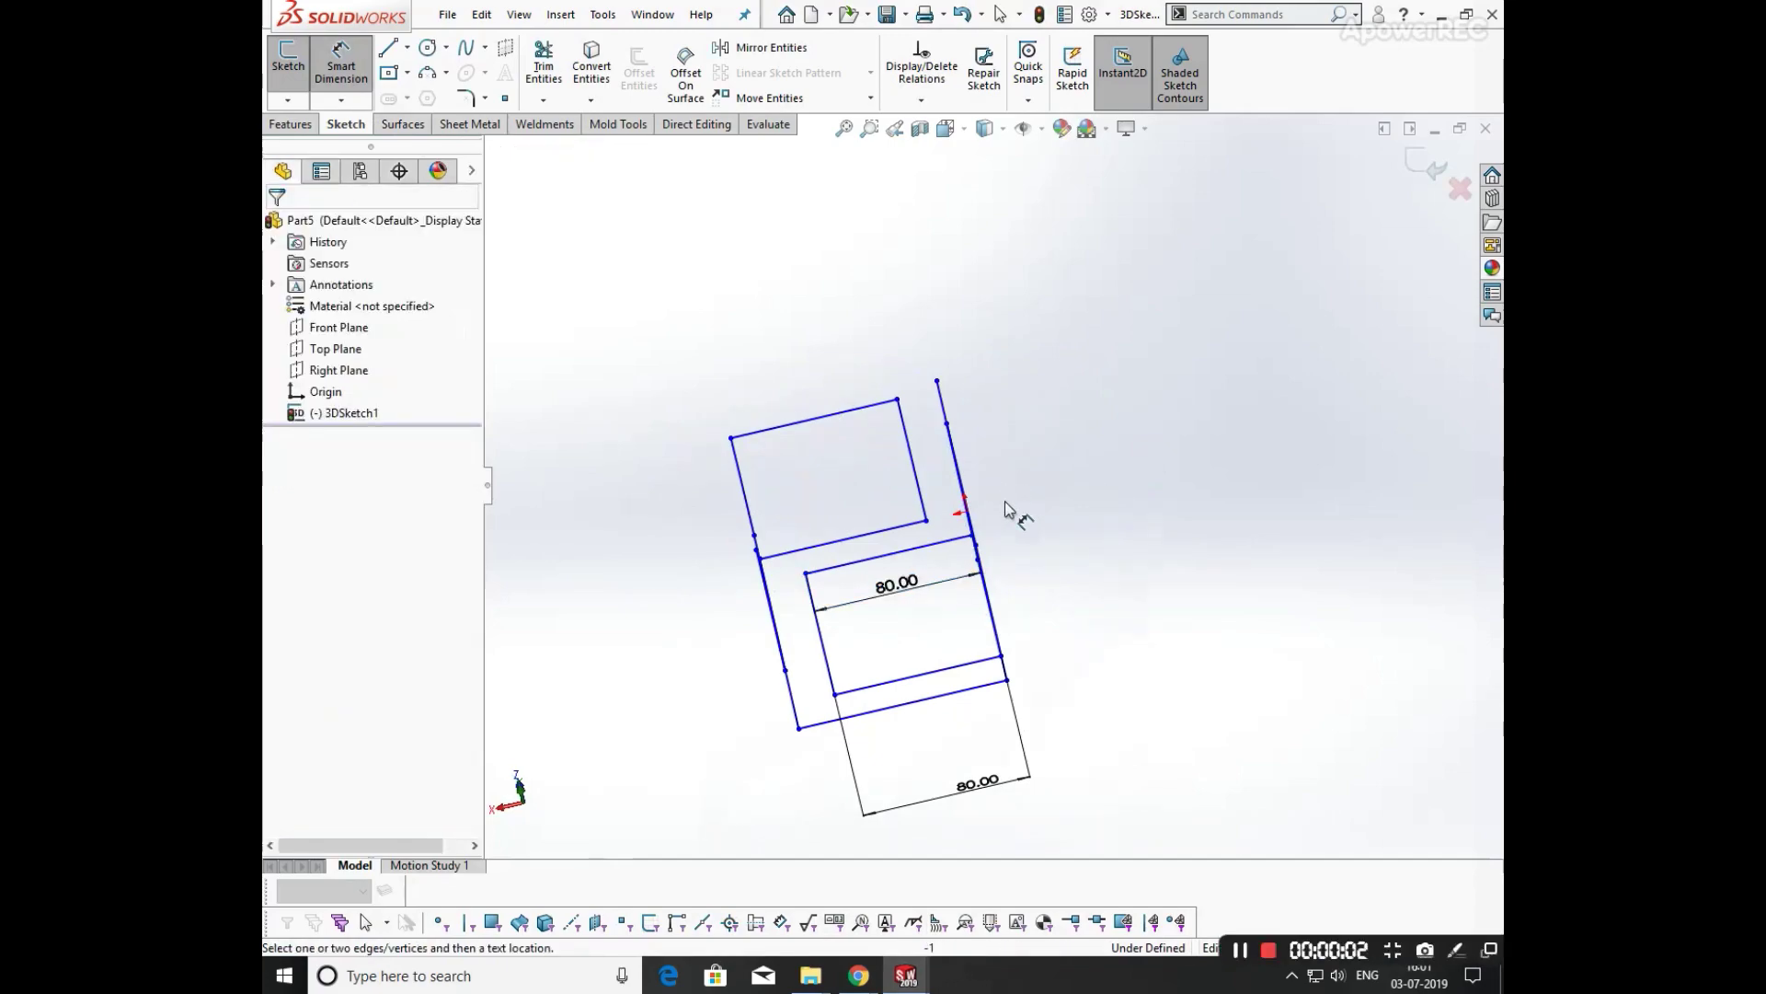
mouse_move(1010, 476)
middle_down()
mouse_move(1010, 398)
mouse_move(996, 477)
middle_up()
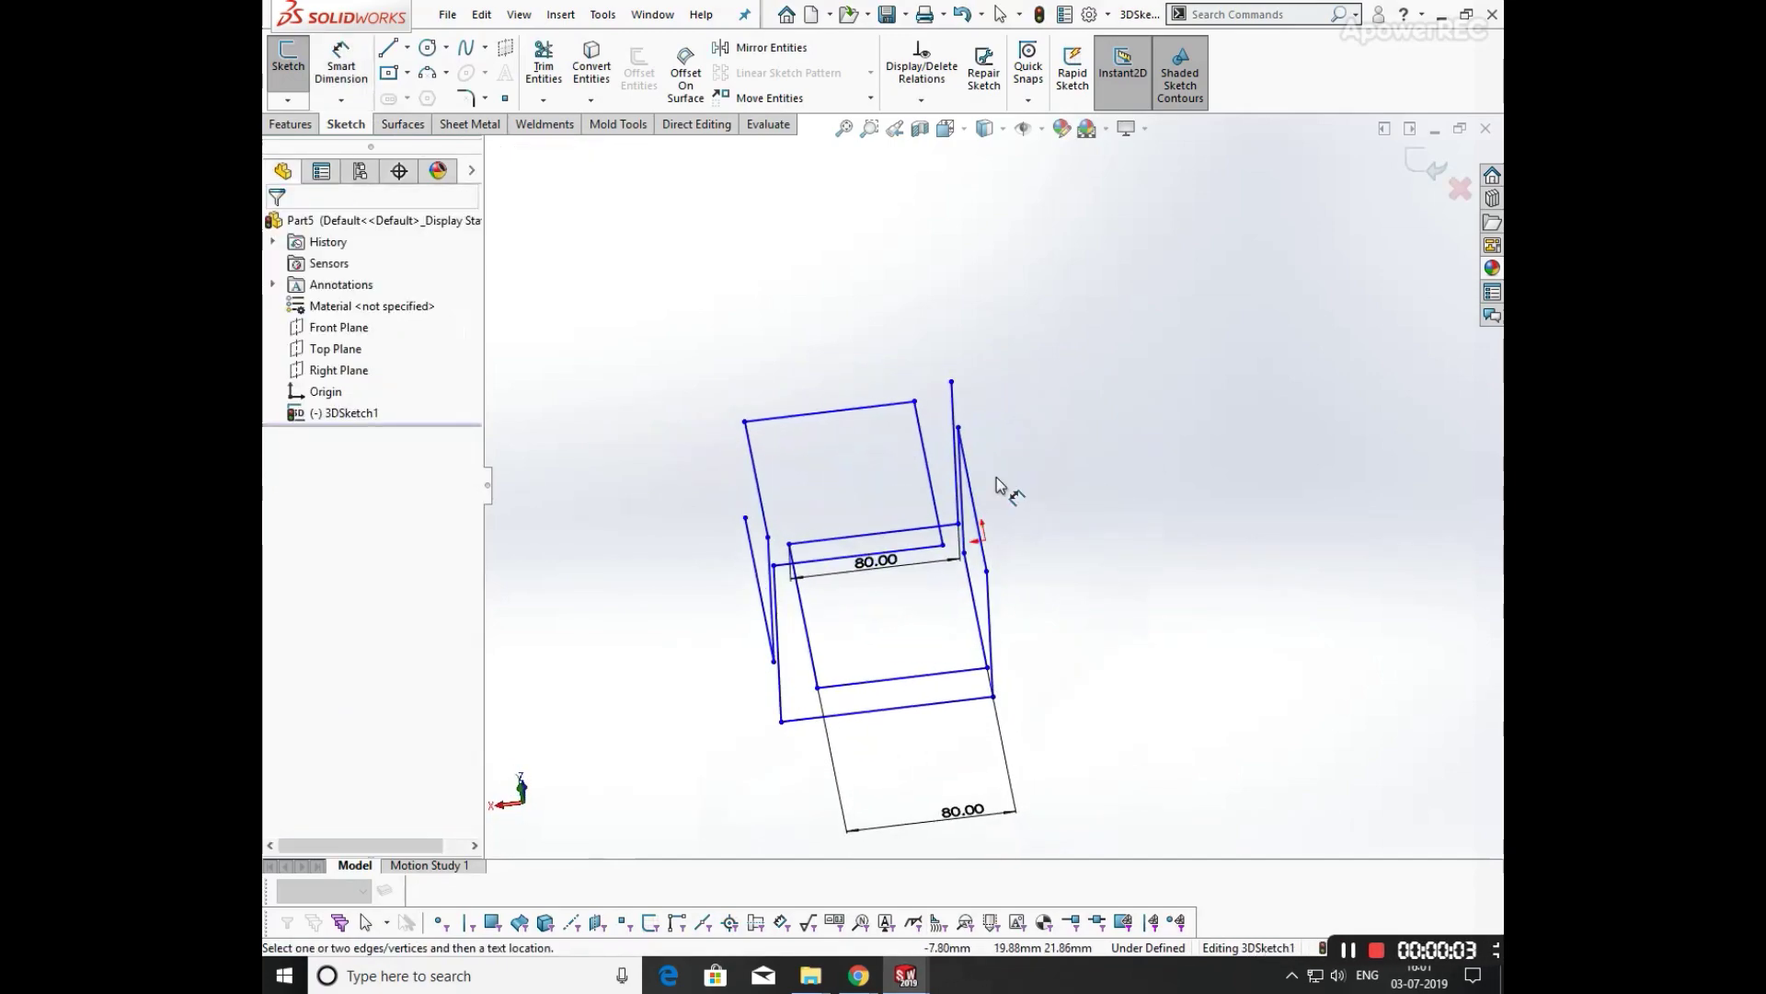
- Dimension the line along Z at the end of the upper X line as 100 mm, and change that dimension to 80 mm
click(952, 439)
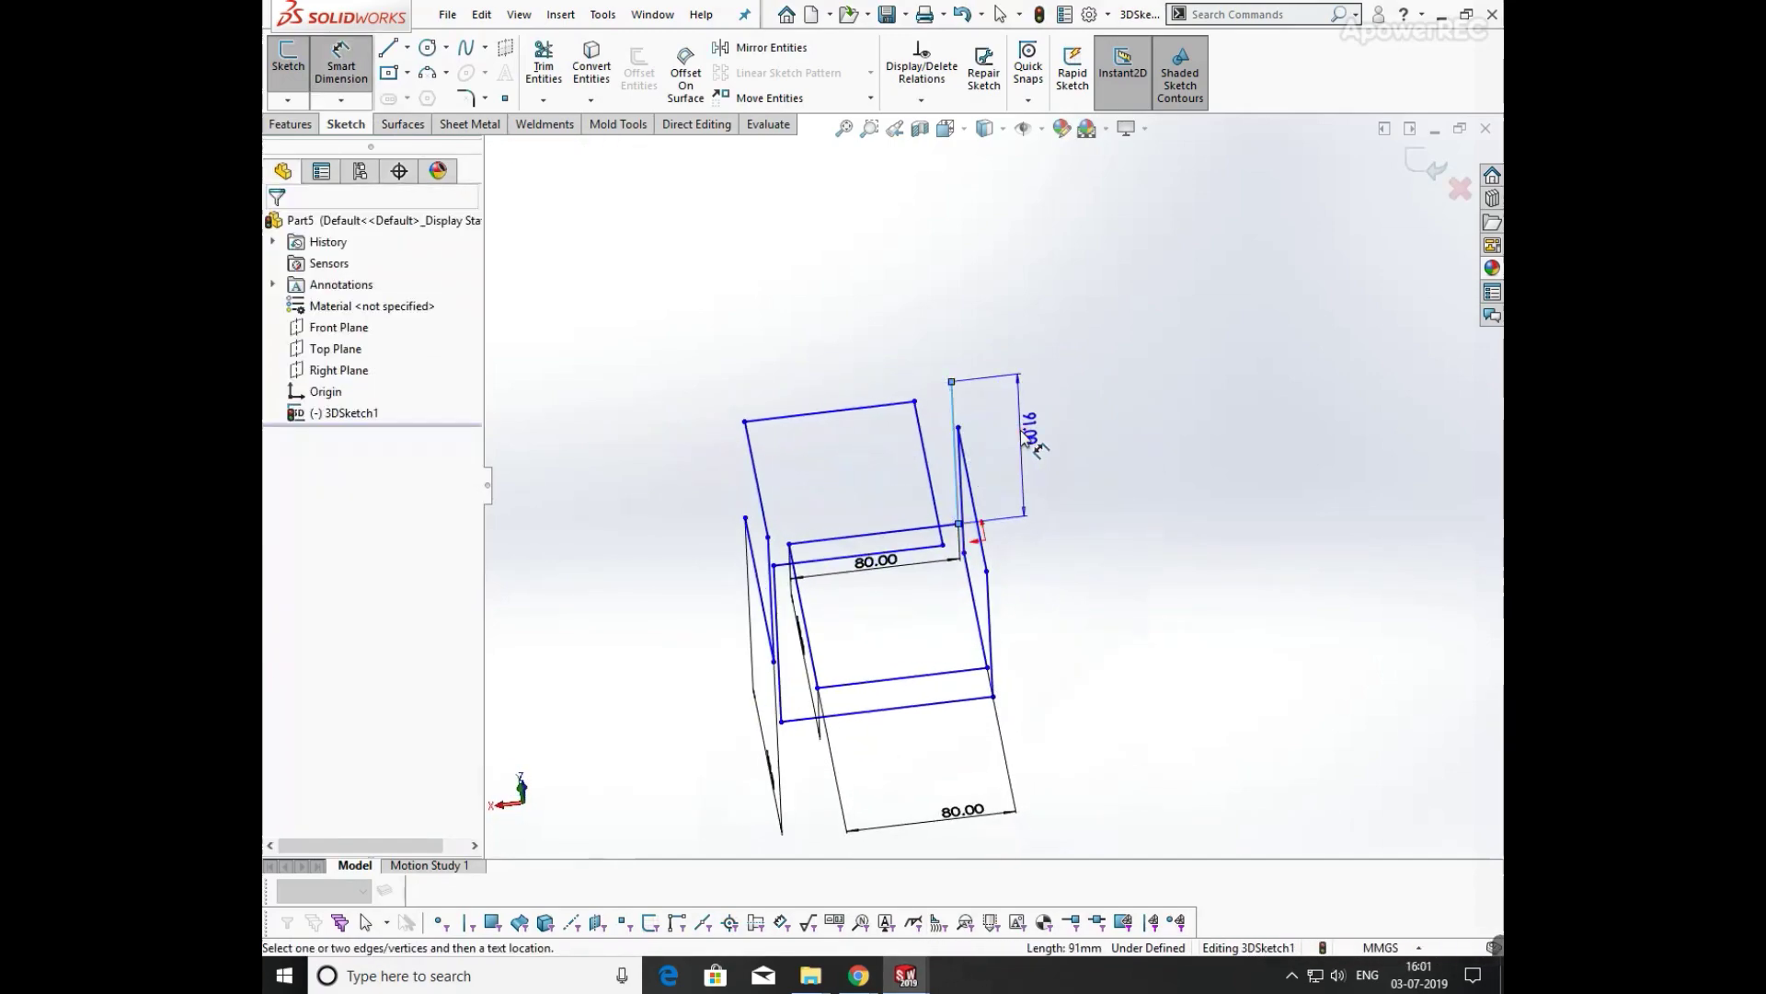
click(1024, 434)
text(100)
key(Return)
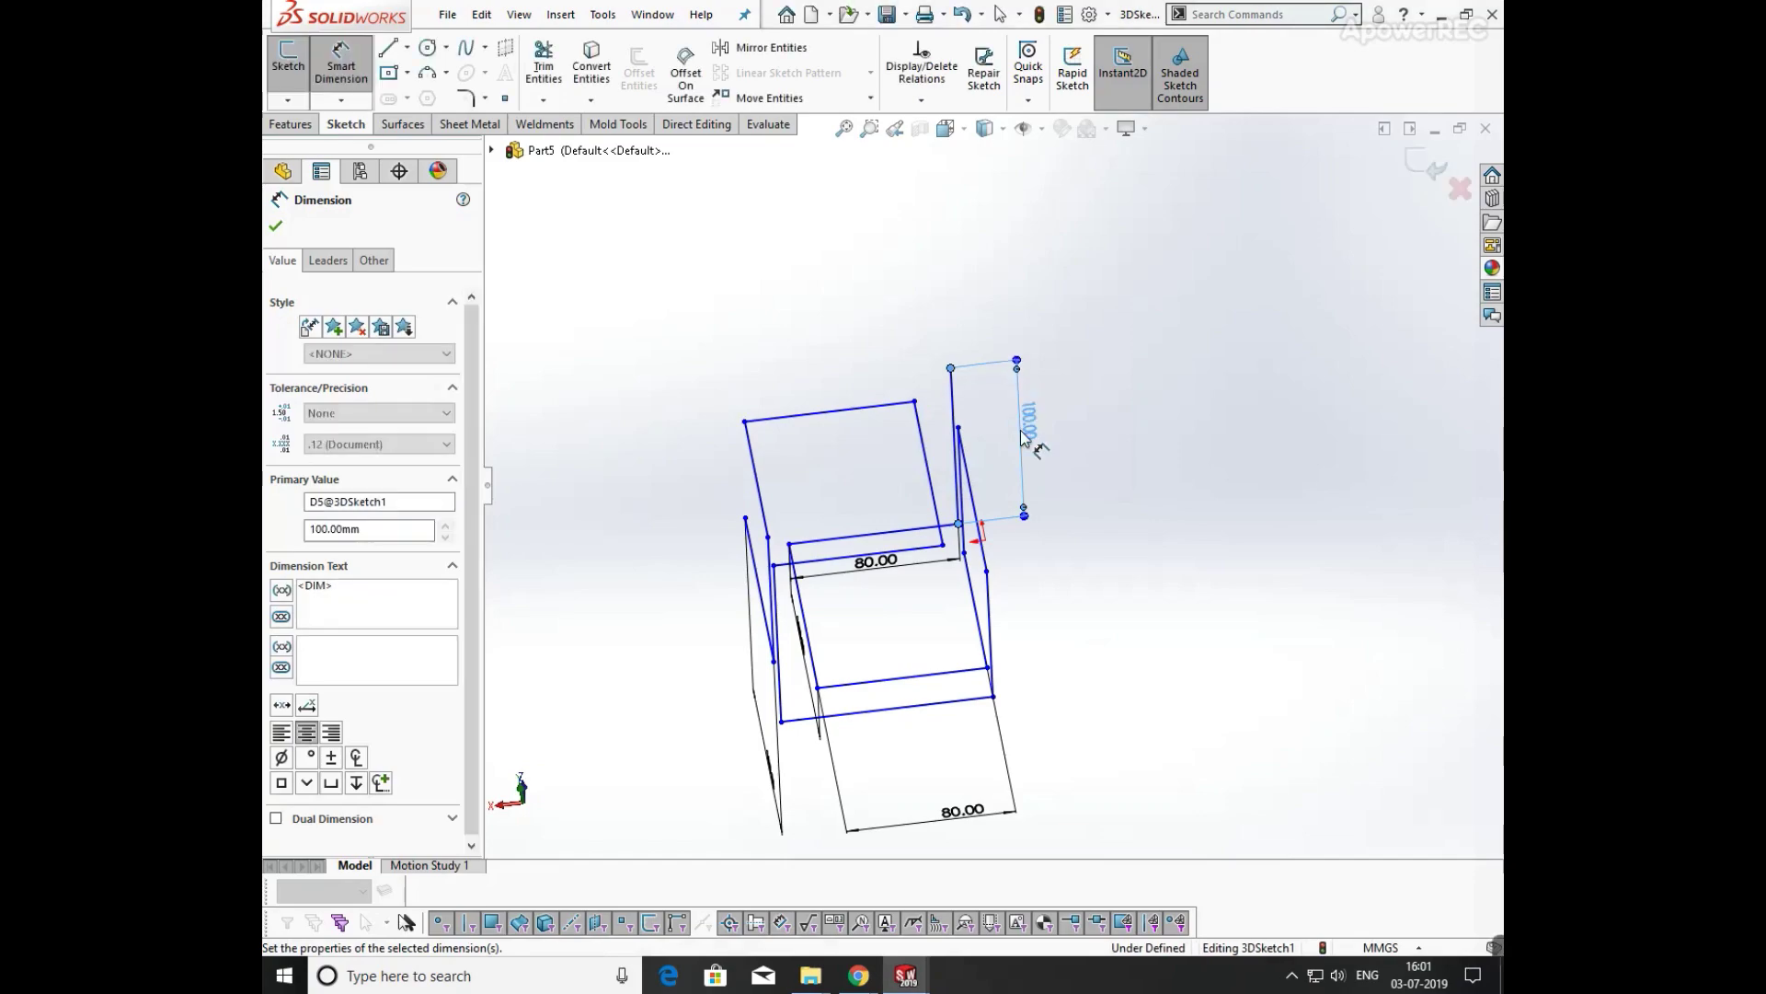
mouse_move(1073, 411)
middle_down()
mouse_move(1120, 363)
mouse_move(1179, 363)
mouse_move(1097, 387)
middle_up()
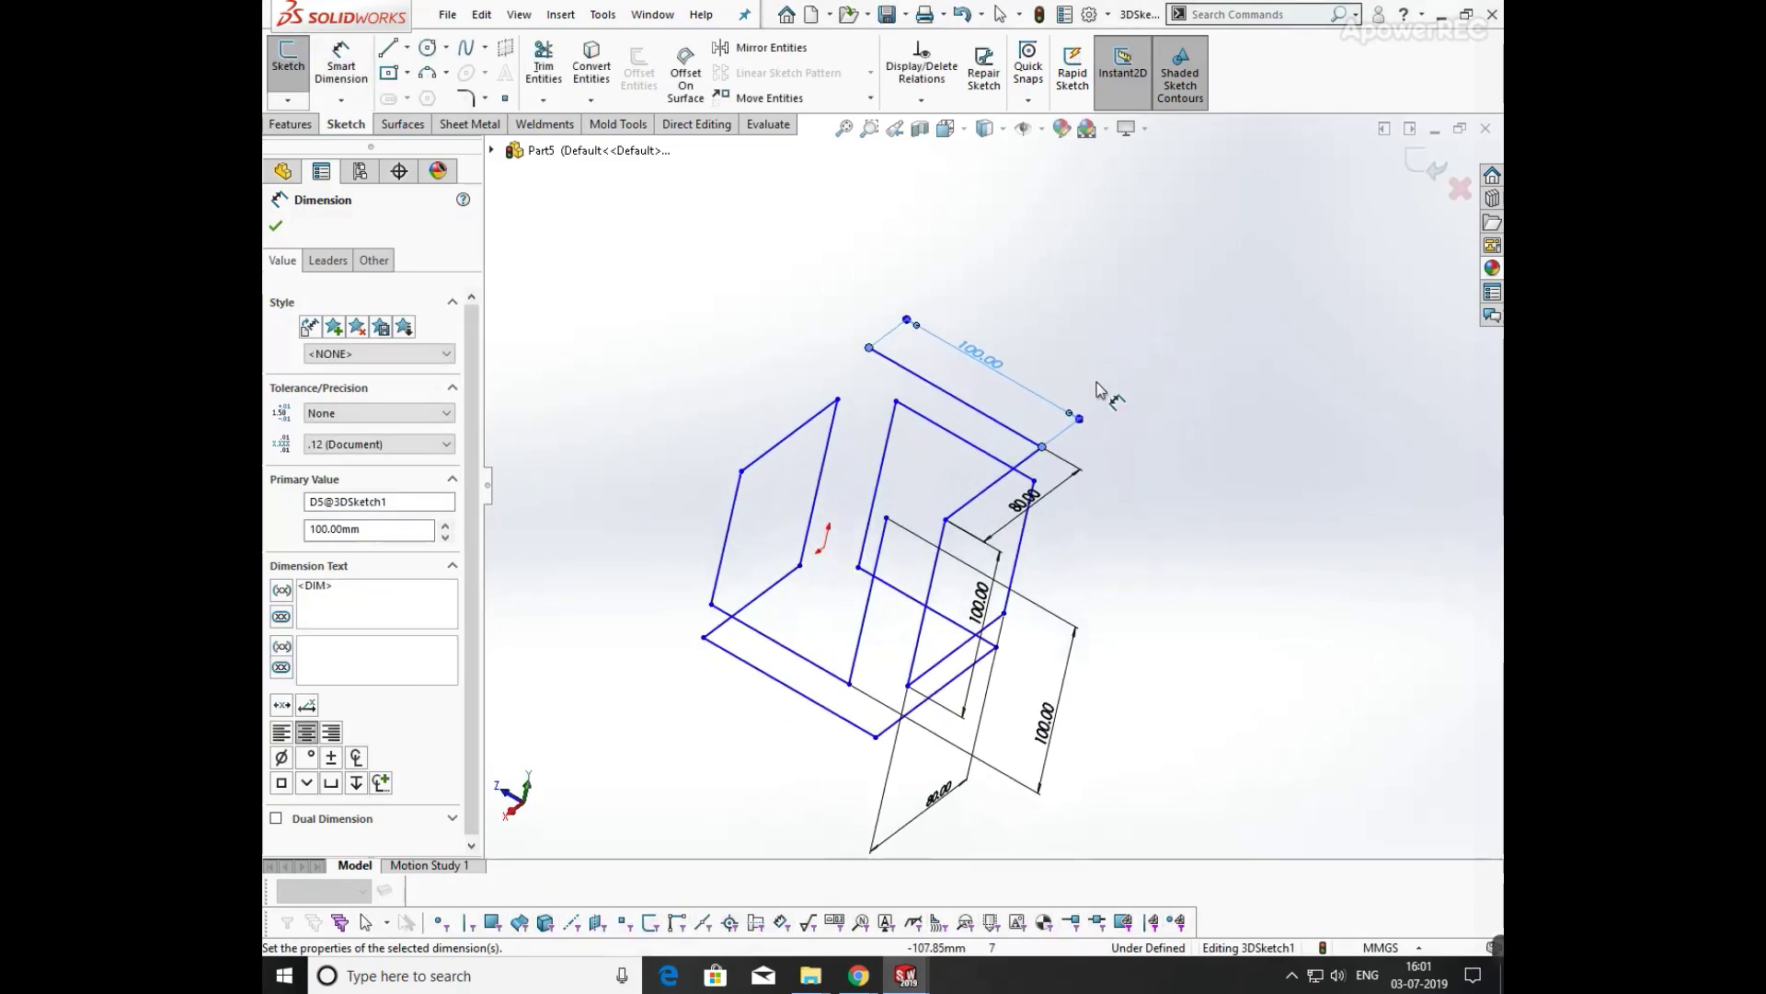
click(984, 366)
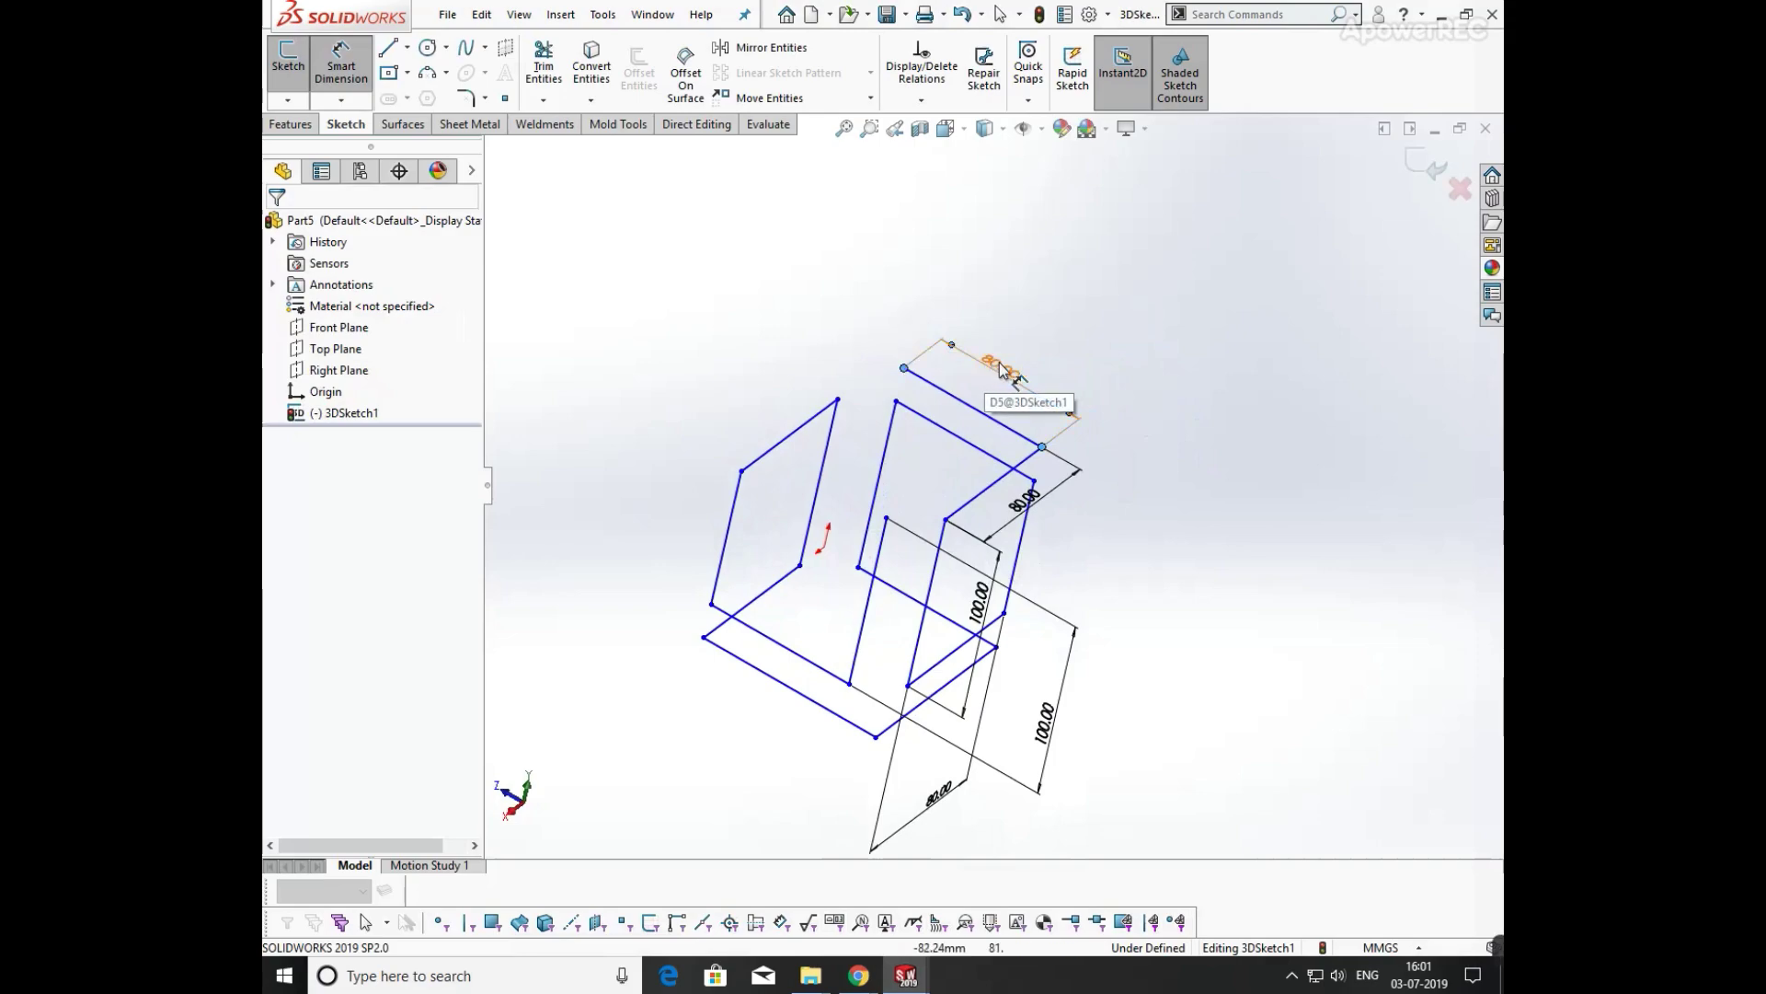
- Delete all relations and dimensions in the 3D sketch
middle_drag(1213, 608, 1121, 474)
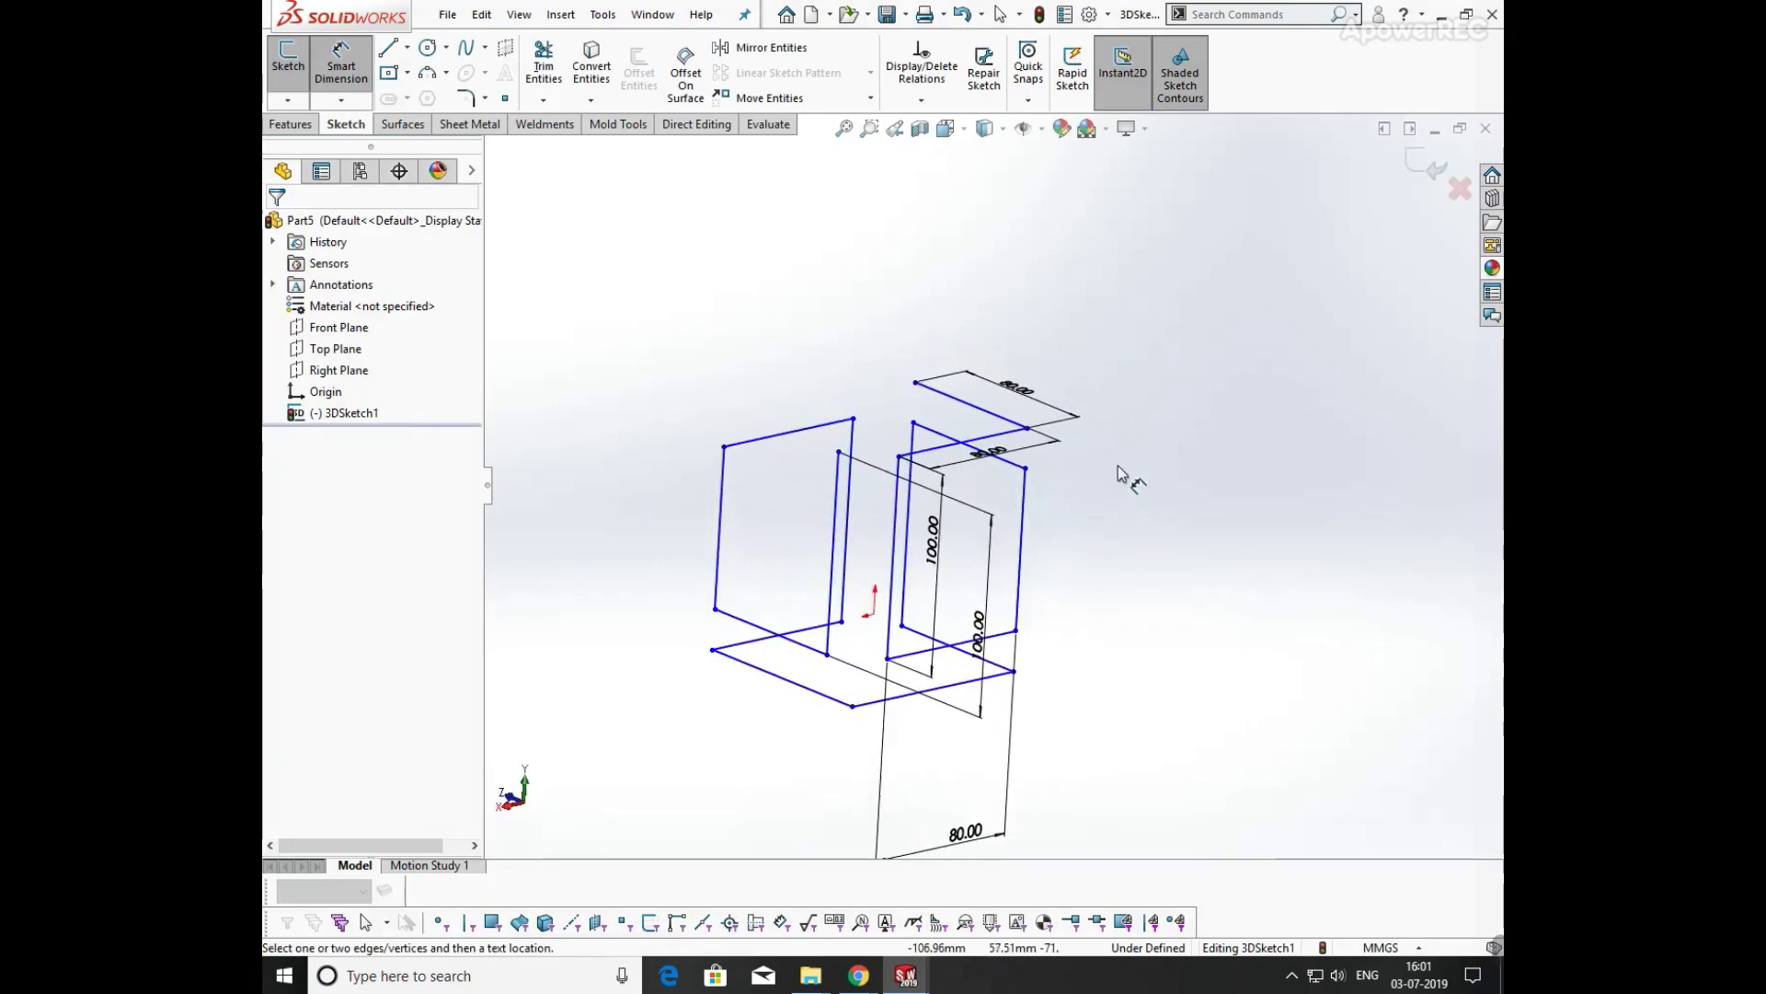
click(921, 99)
click(957, 119)
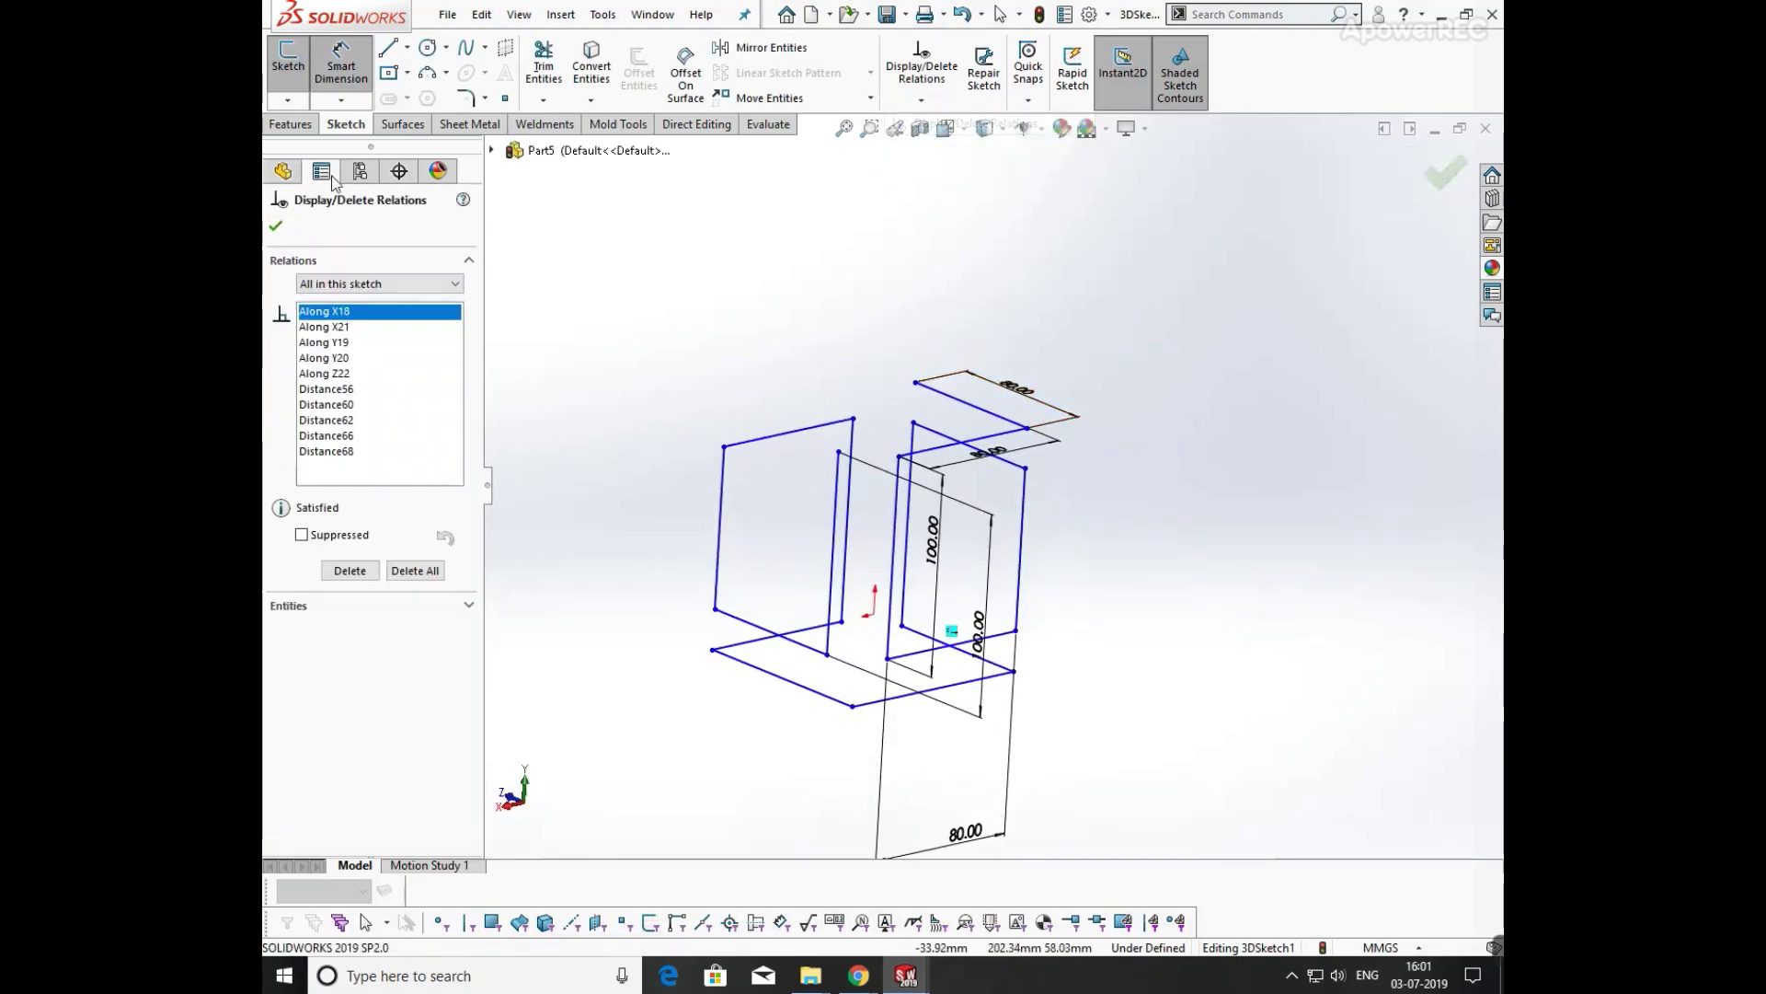
click(416, 570)
click(277, 228)
- Draw a line about 81 mm along Z from the free top end of the vertical line that rises from the Z segment
mouse_move(985, 320)
middle_down()
mouse_move(1092, 296)
mouse_move(1156, 398)
mouse_move(1116, 462)
mouse_move(1088, 469)
mouse_move(1101, 540)
mouse_move(985, 460)
middle_up()
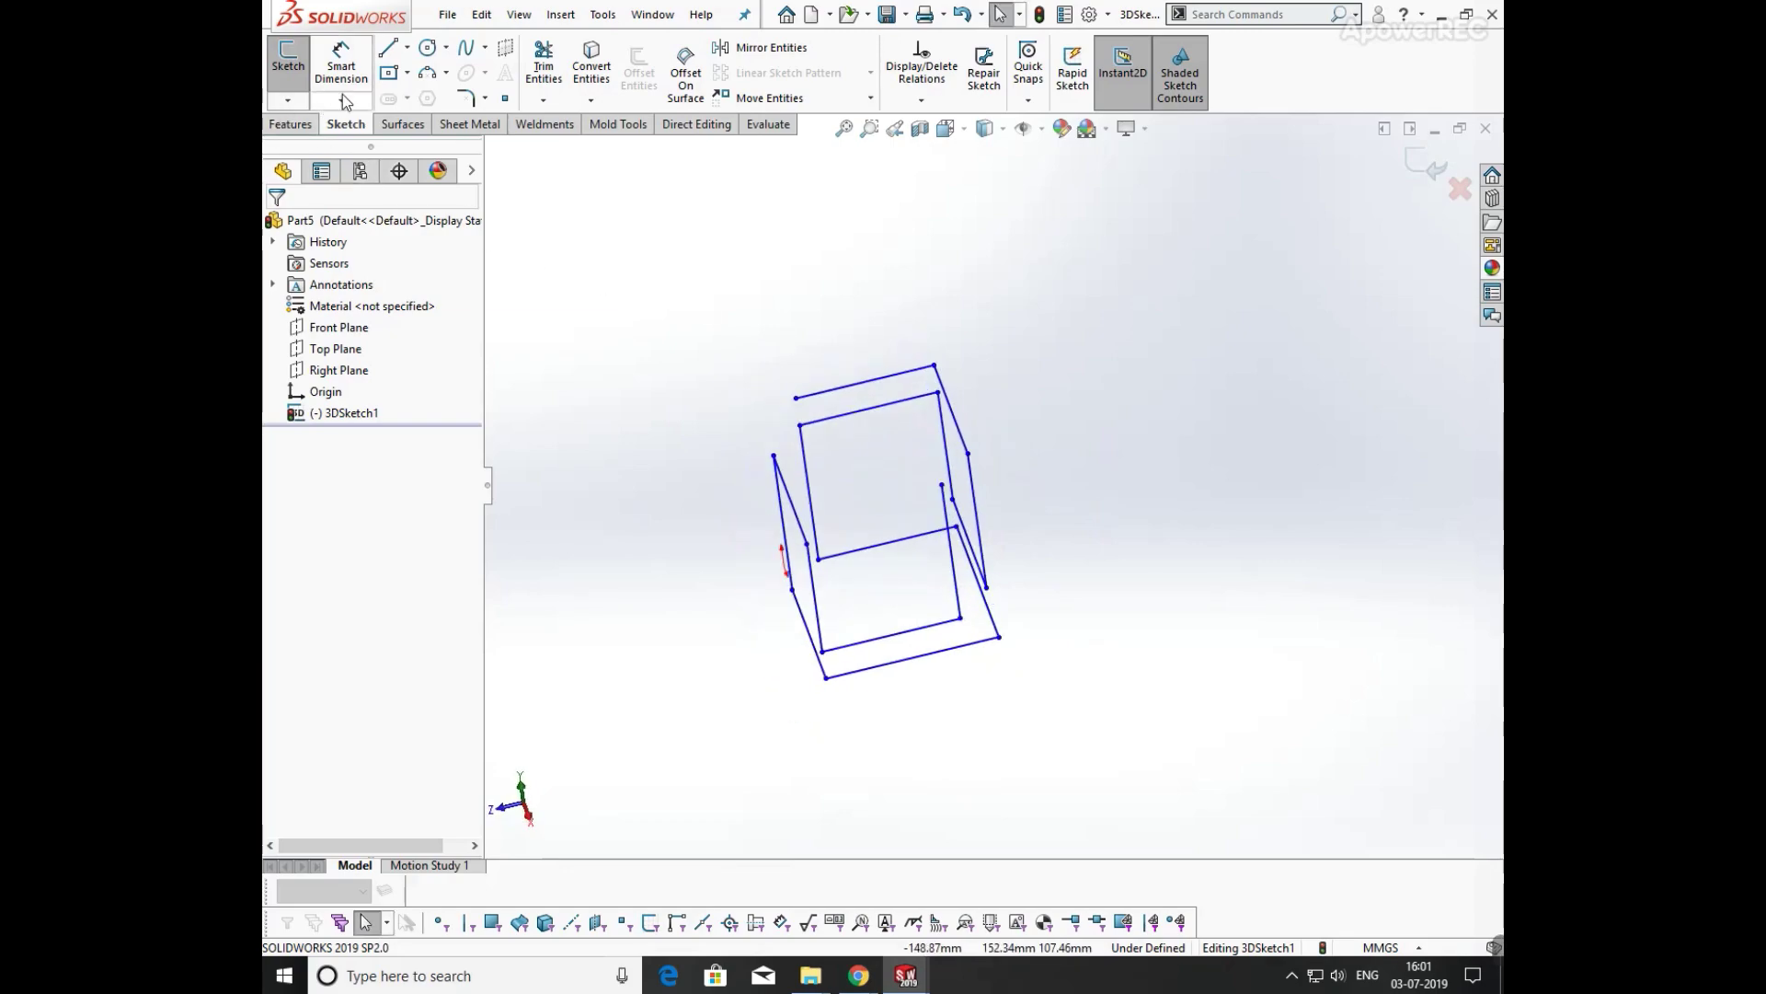
click(388, 50)
click(942, 486)
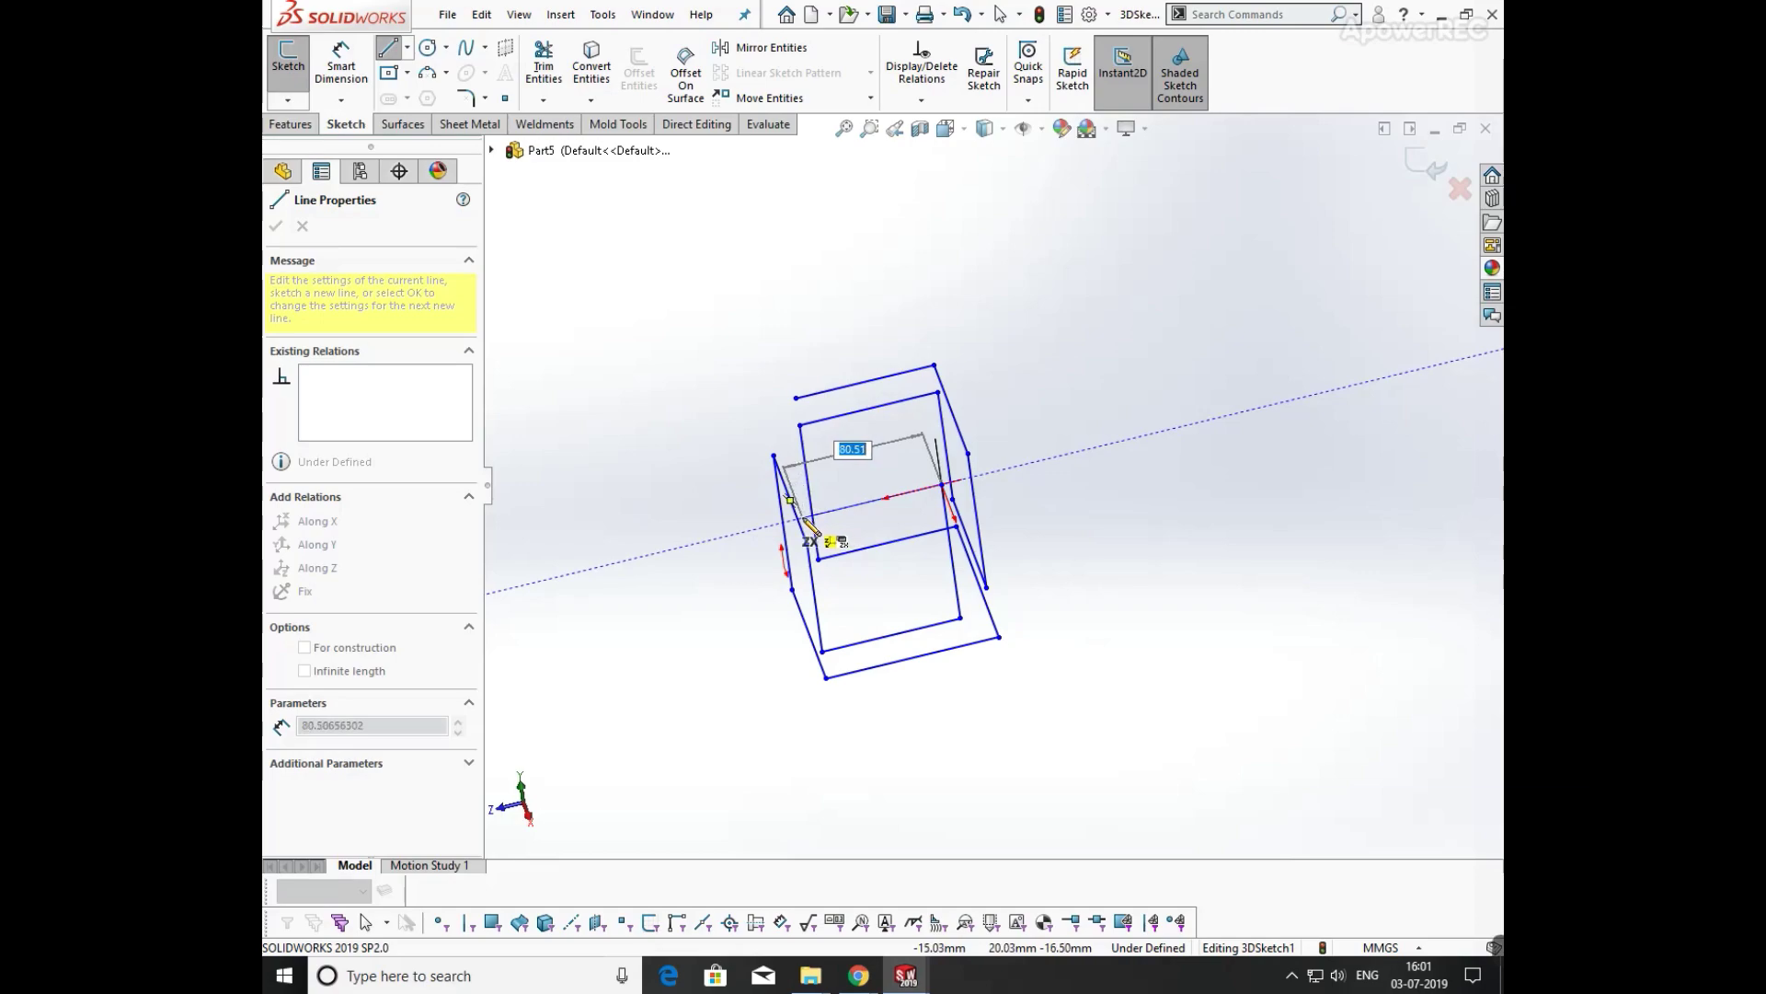
click(803, 518)
key(Escape)
- Dimension the line just drawn along Z as 80 mm
click(318, 55)
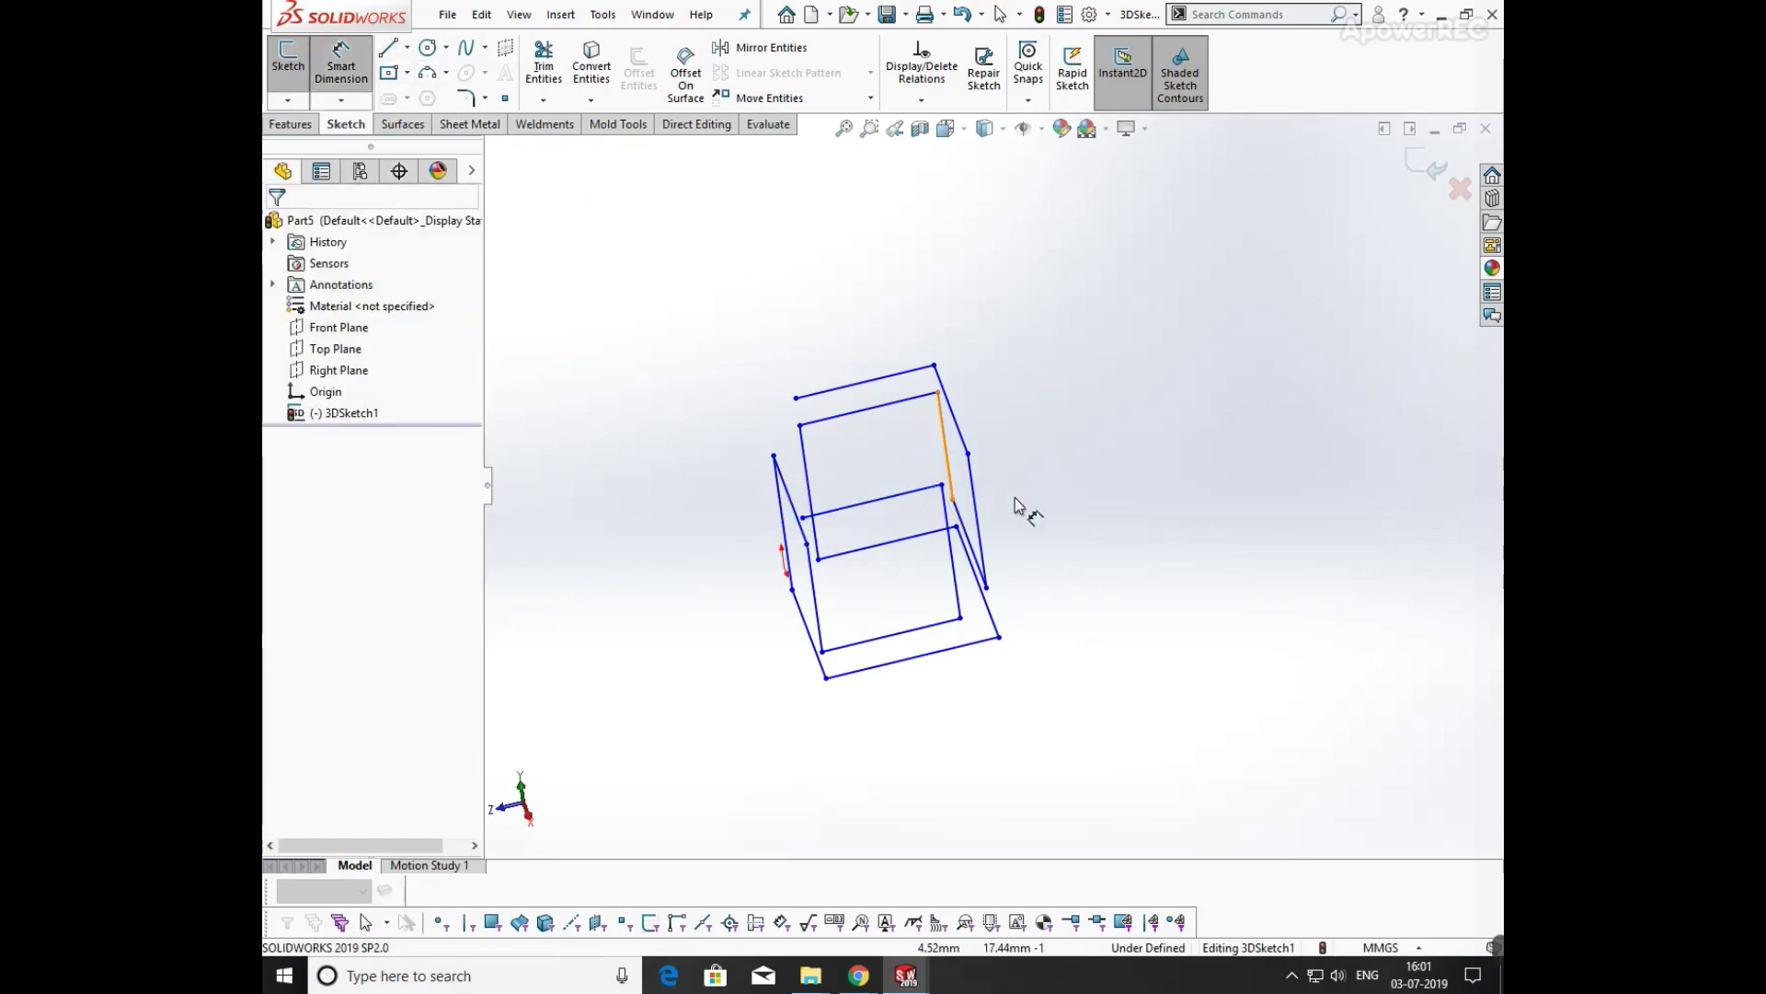
mouse_move(1017, 505)
middle_down()
mouse_move(1057, 390)
mouse_move(1112, 423)
mouse_move(1016, 482)
middle_up()
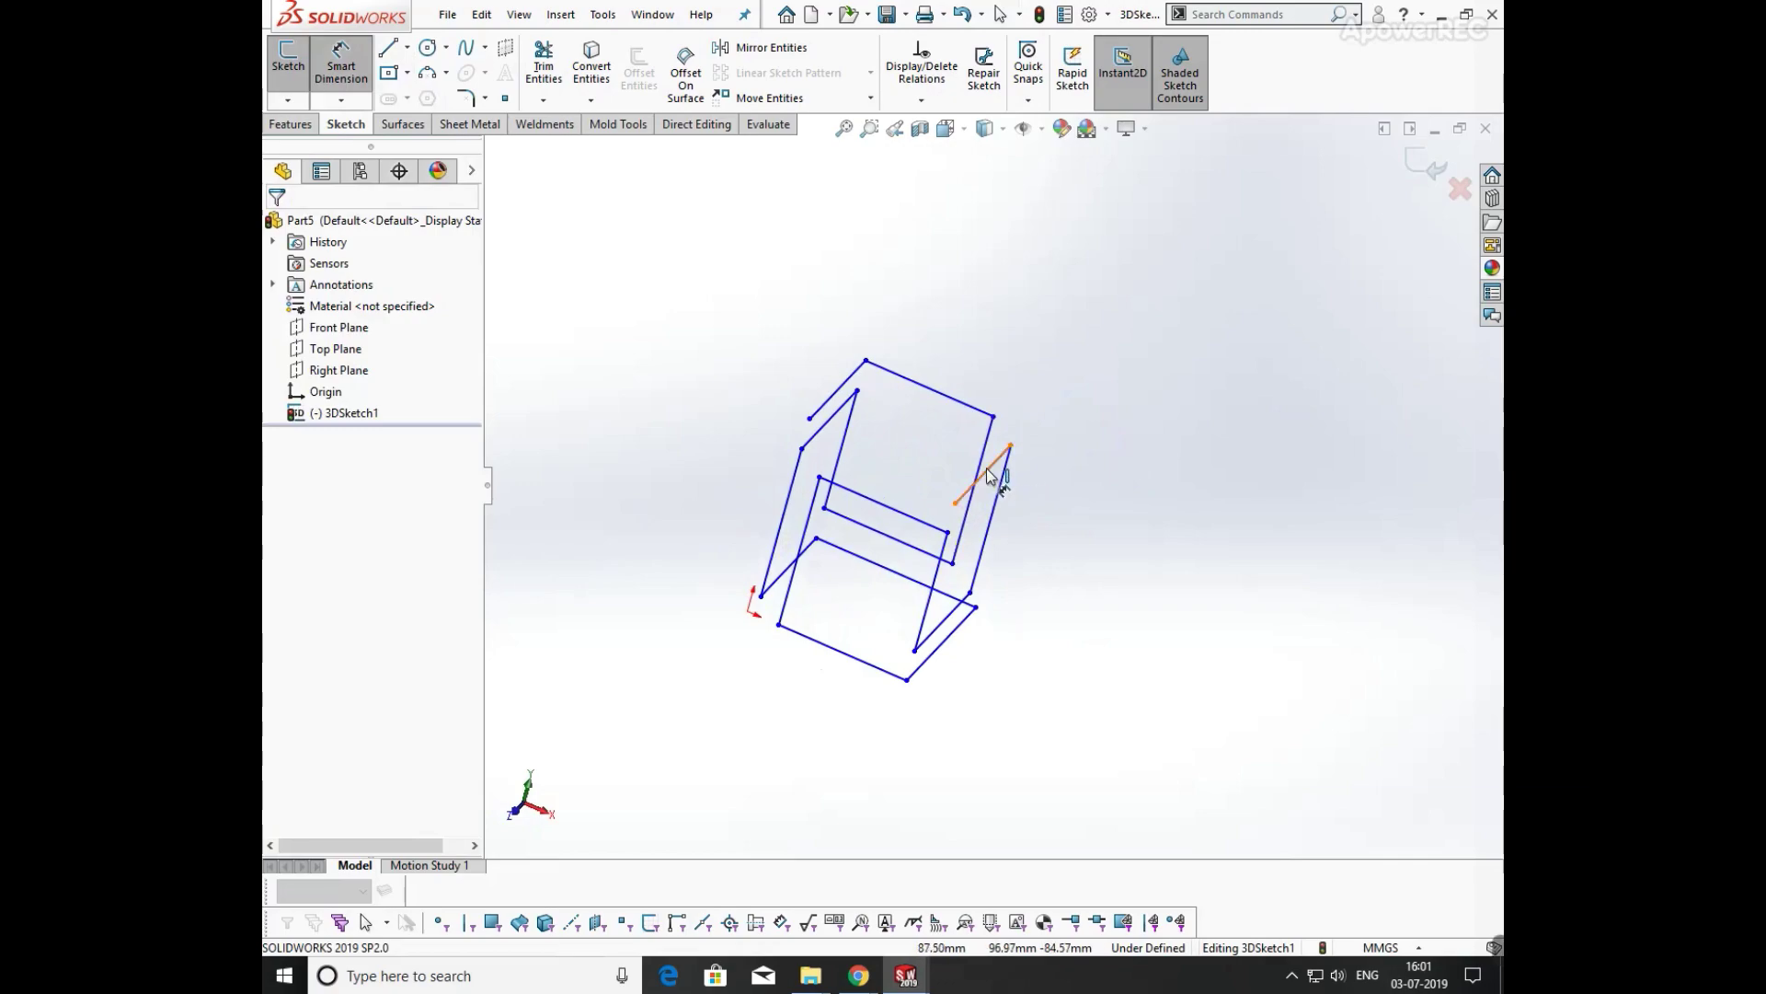
click(993, 477)
click(1110, 525)
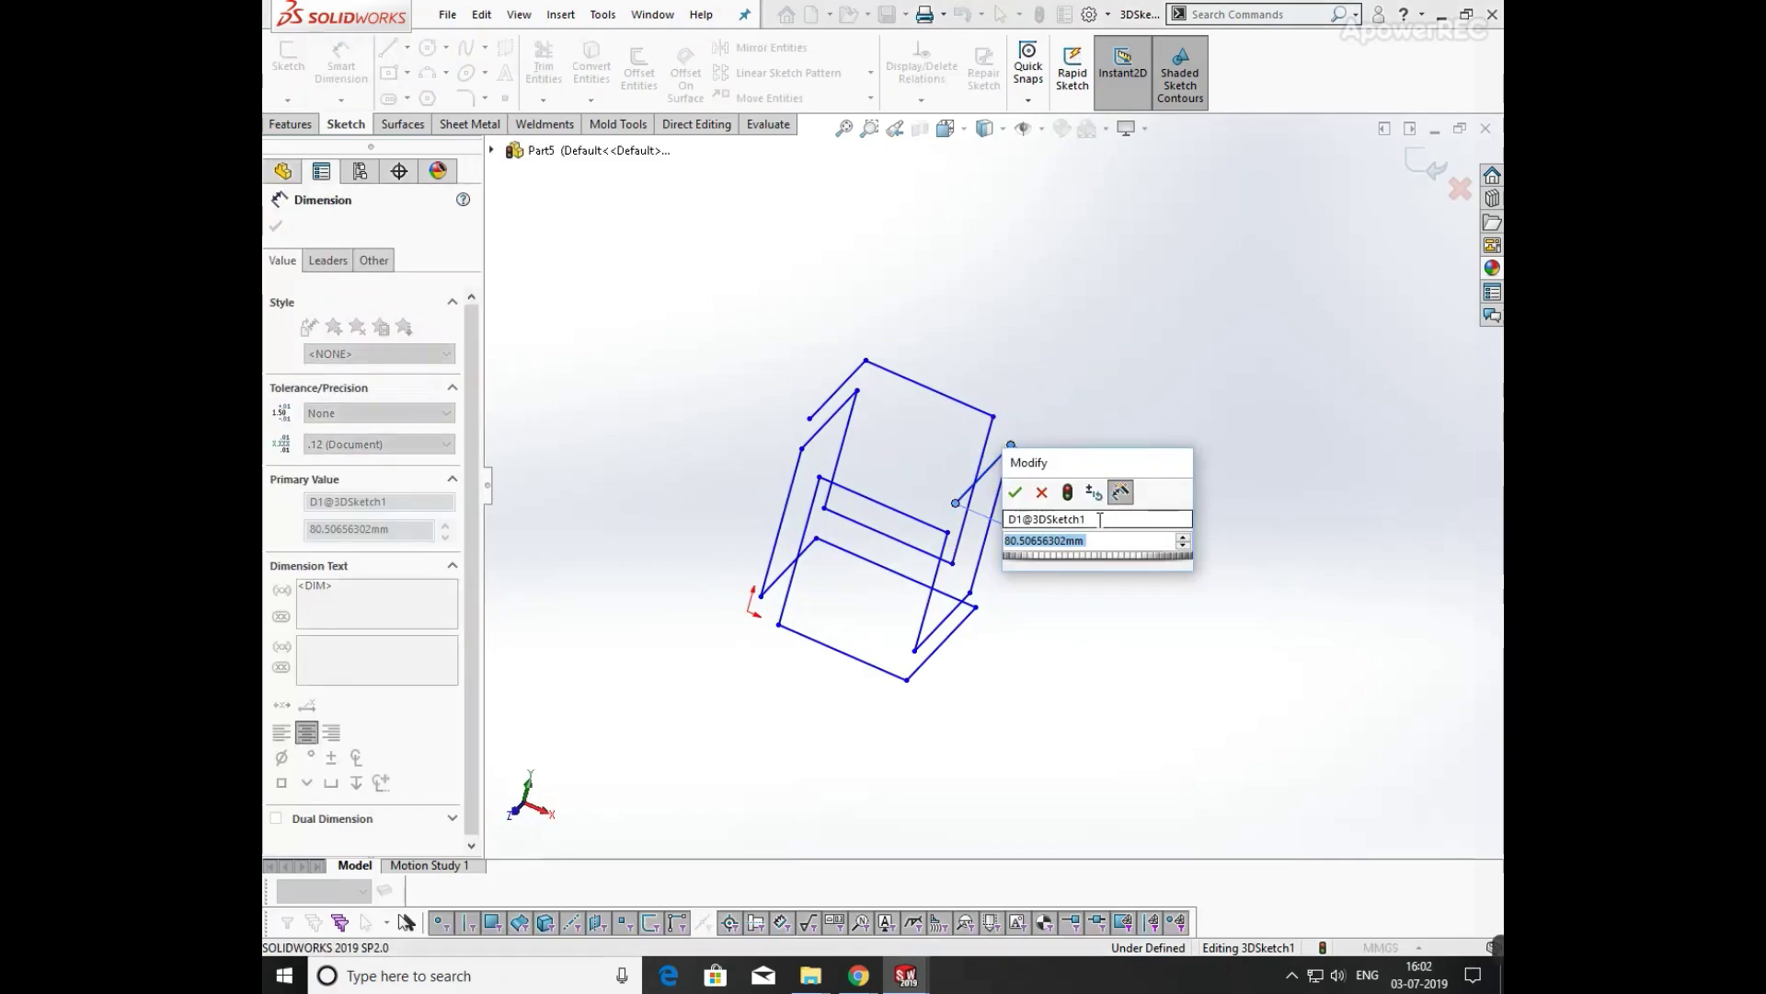
text(80)
key(Return)
click(1216, 633)
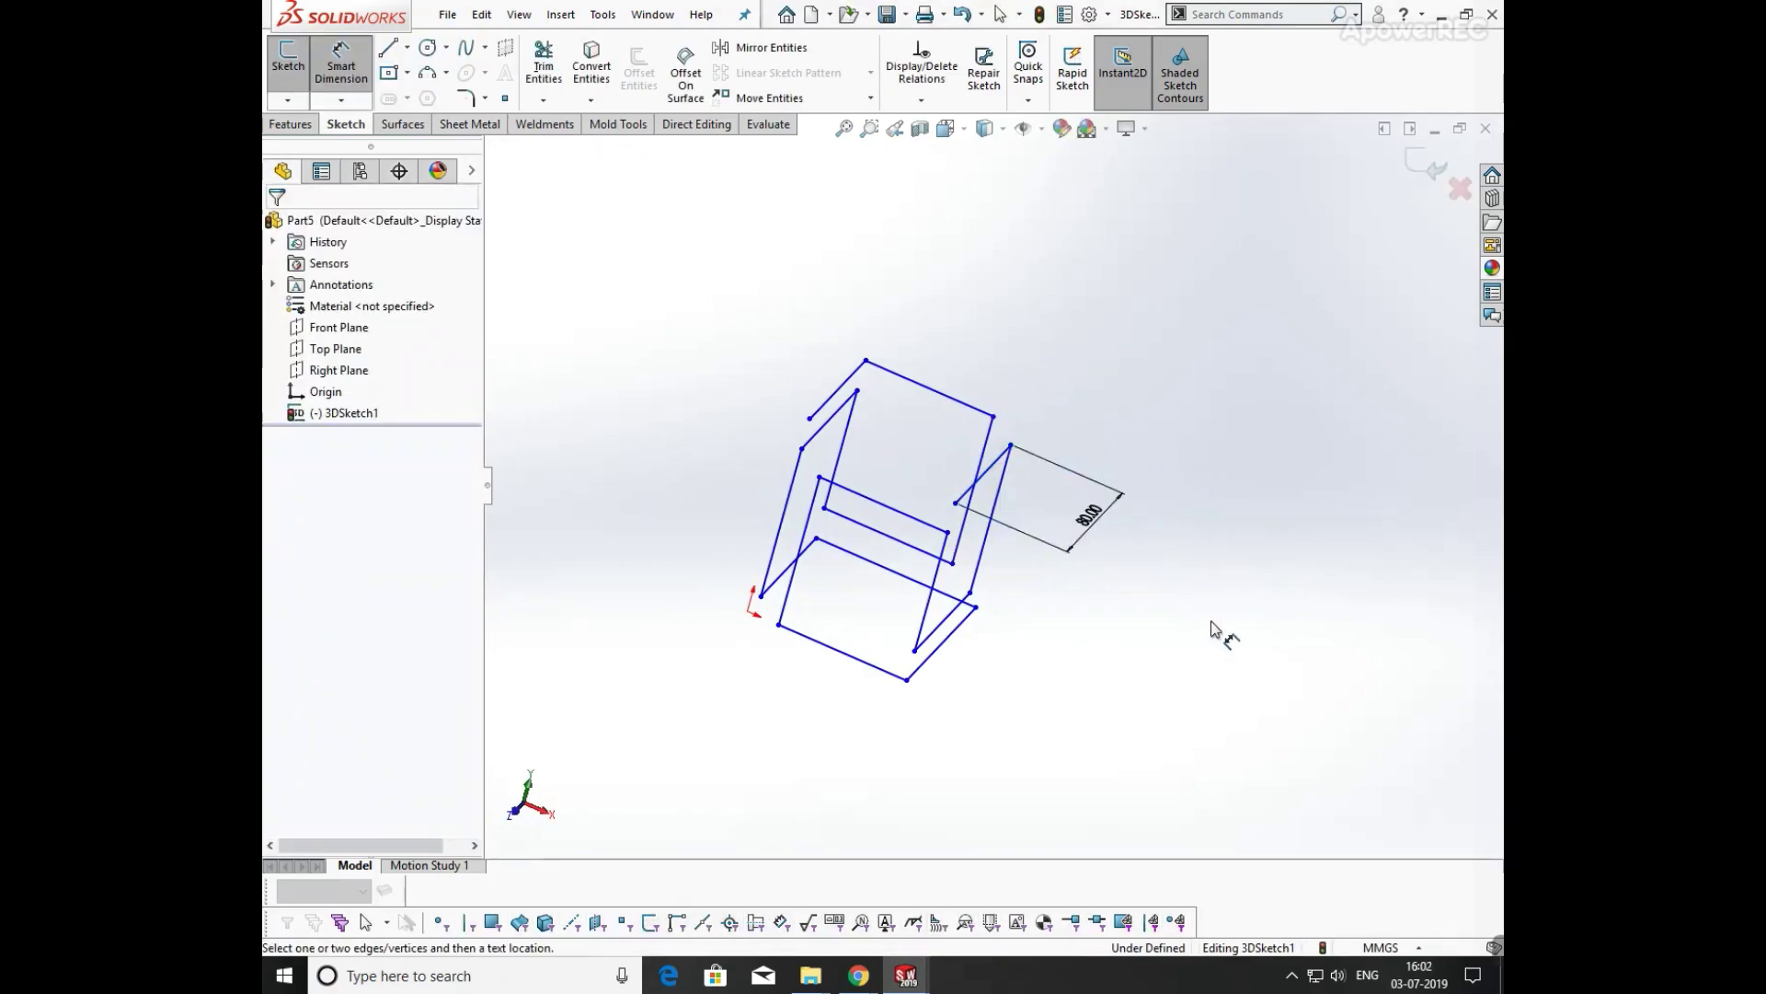
- Dimension the other open-ended top line along Z, at the end of the upper X line, as 100 mm
mouse_move(1217, 633)
middle_down()
mouse_move(1088, 409)
mouse_move(1005, 406)
mouse_move(1009, 521)
mouse_move(864, 354)
mouse_move(875, 505)
mouse_move(857, 466)
middle_up()
click(879, 416)
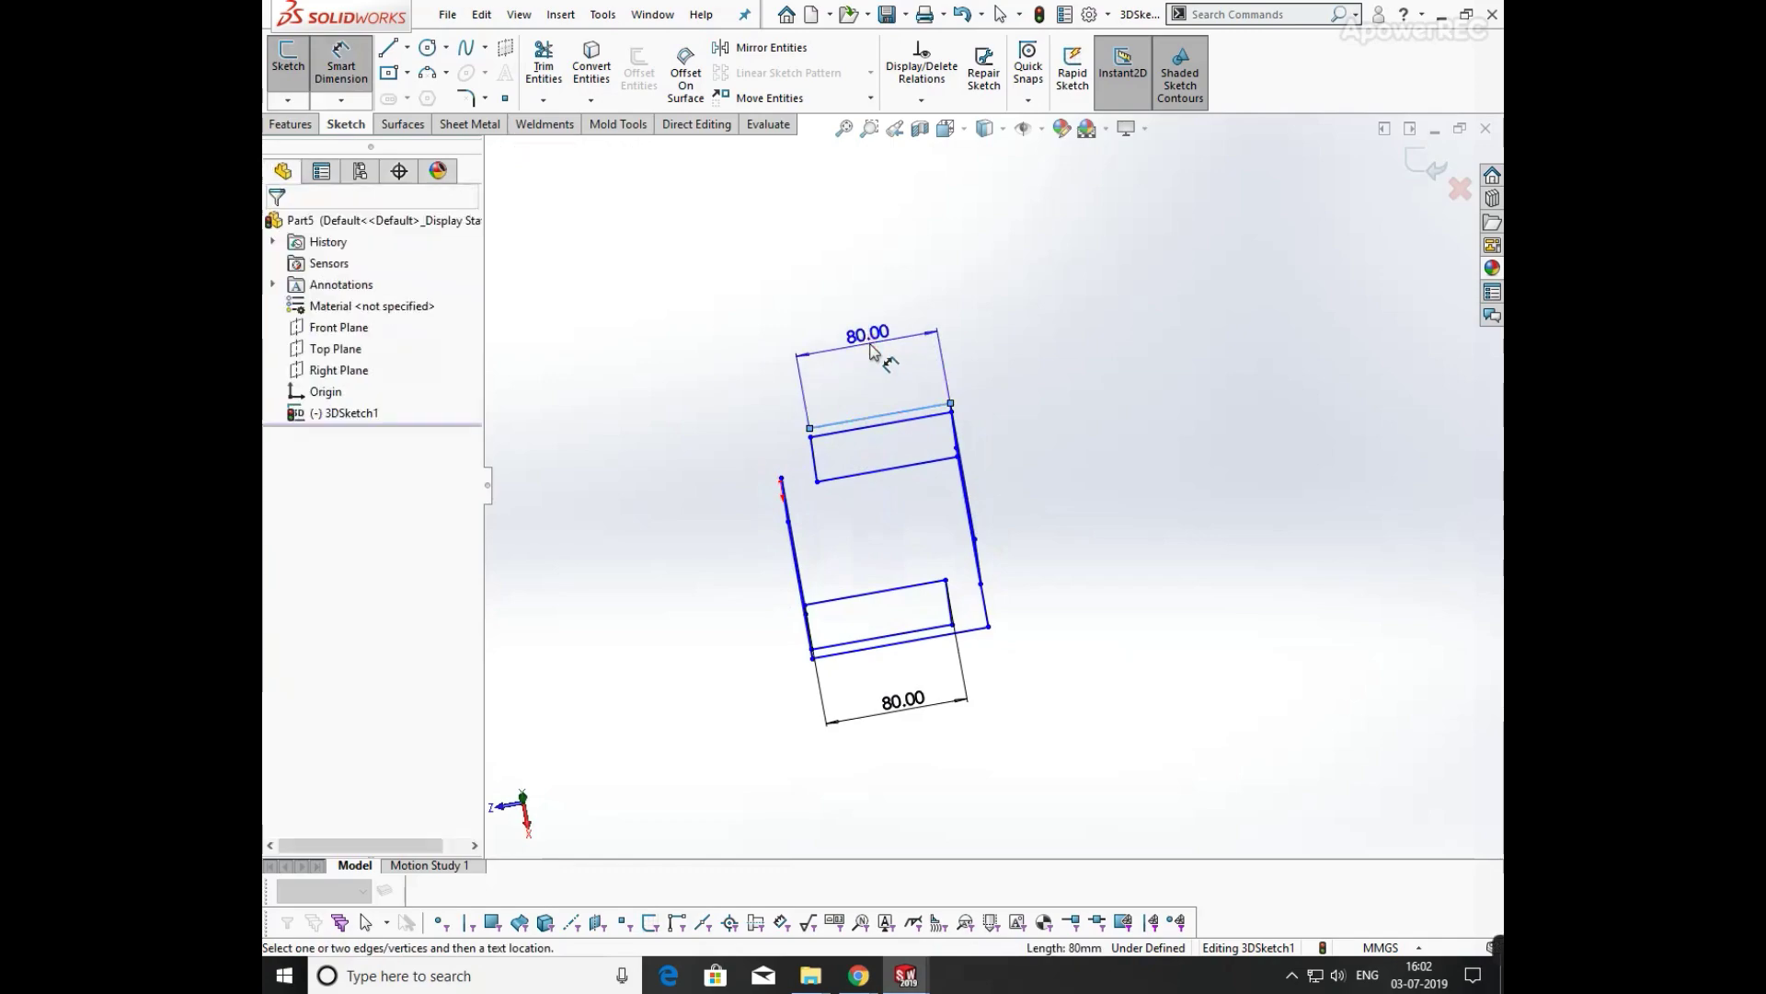
click(870, 351)
text(100)
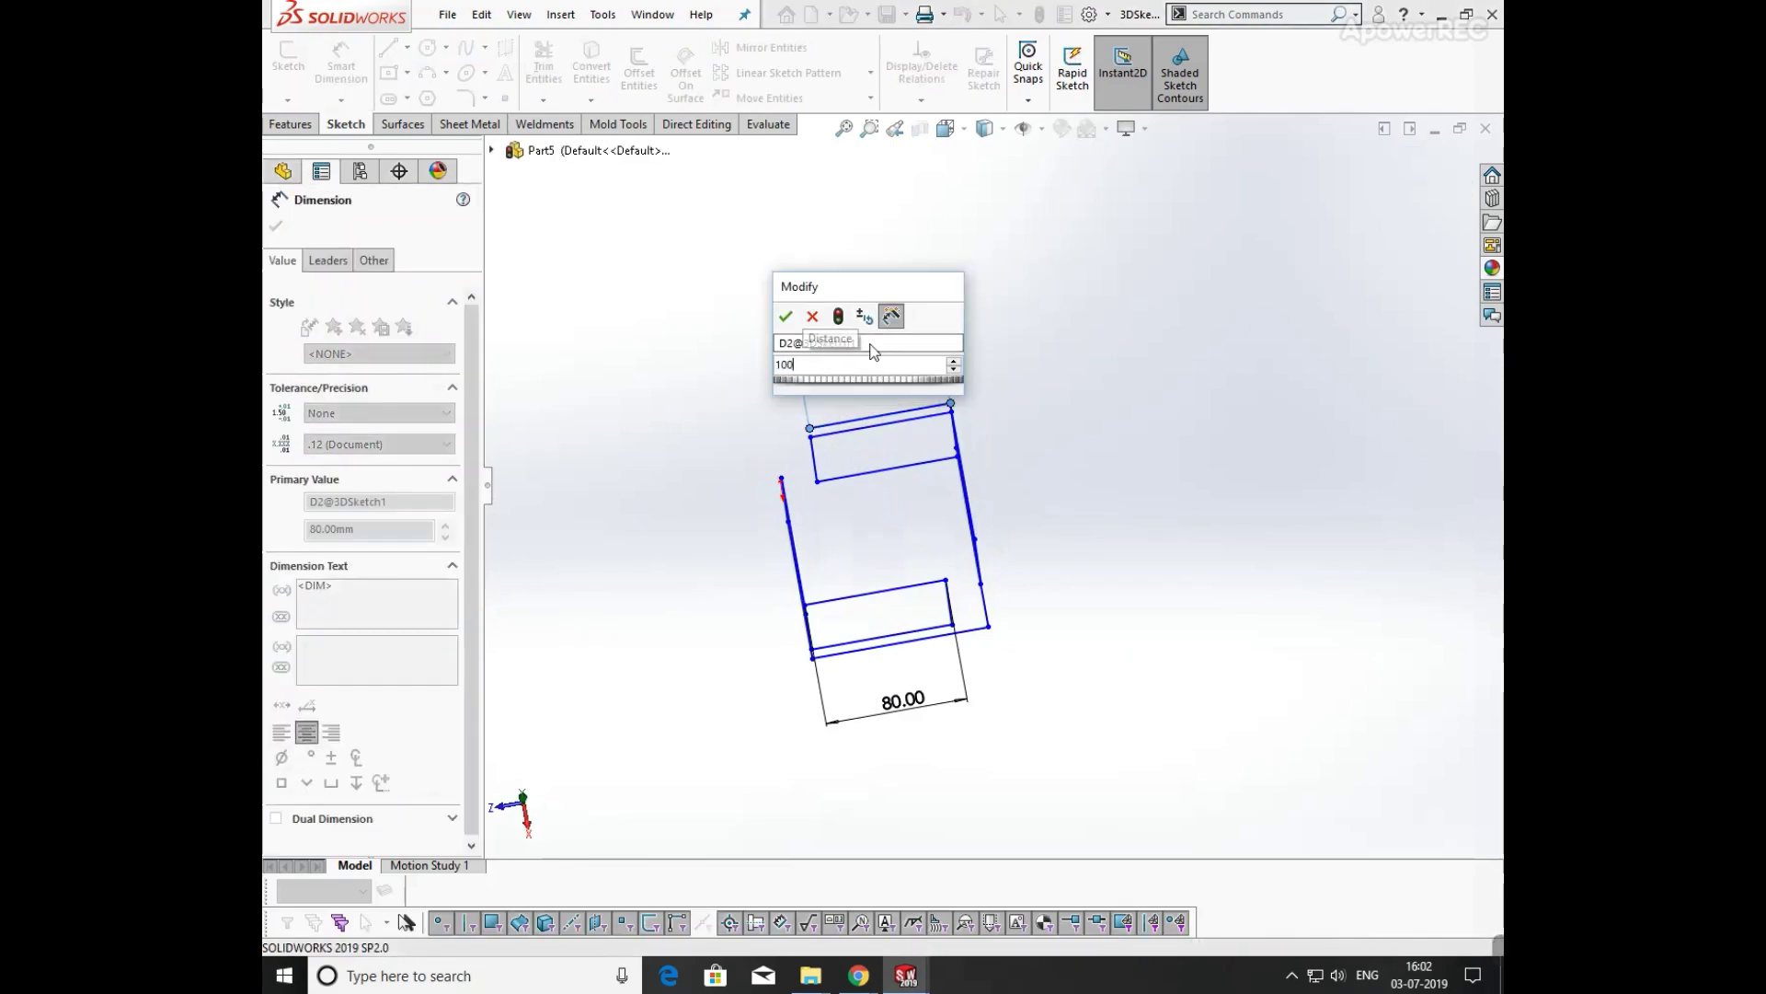
key(Return)
key(Escape)
- Draw a line joining the free ends of the 80 mm and 100 mm lines along Z
key(l)
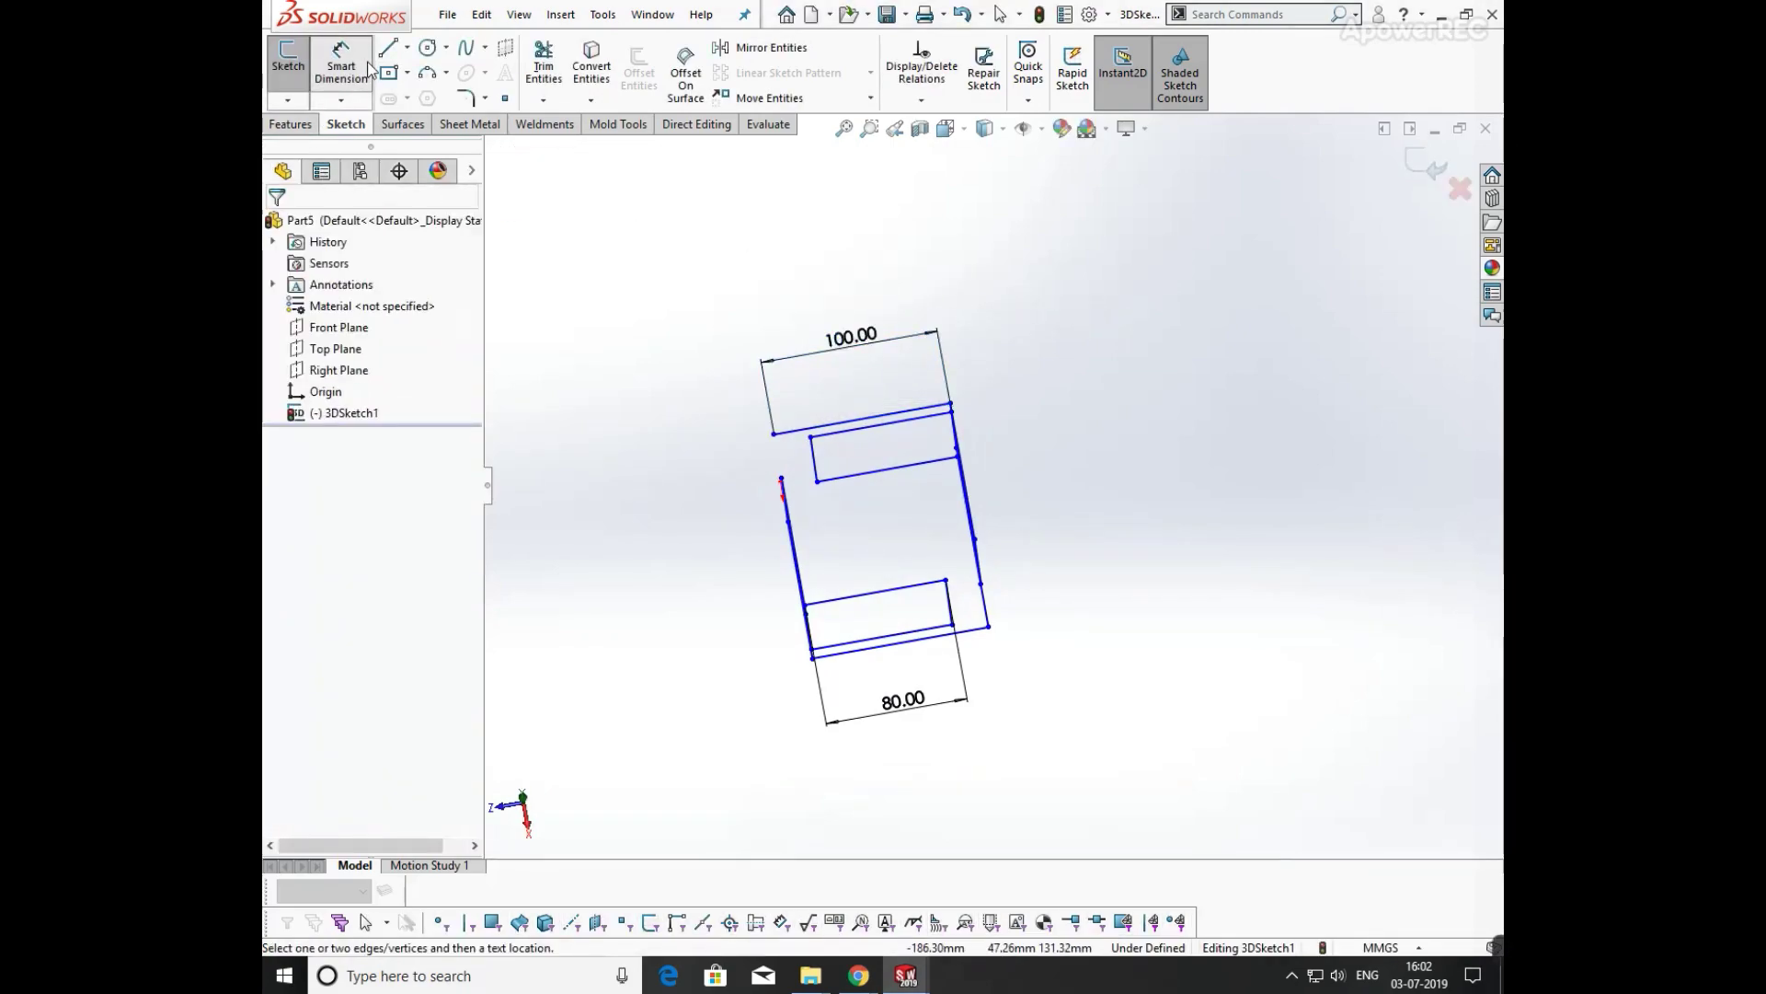
middle_drag(872, 631, 920, 438)
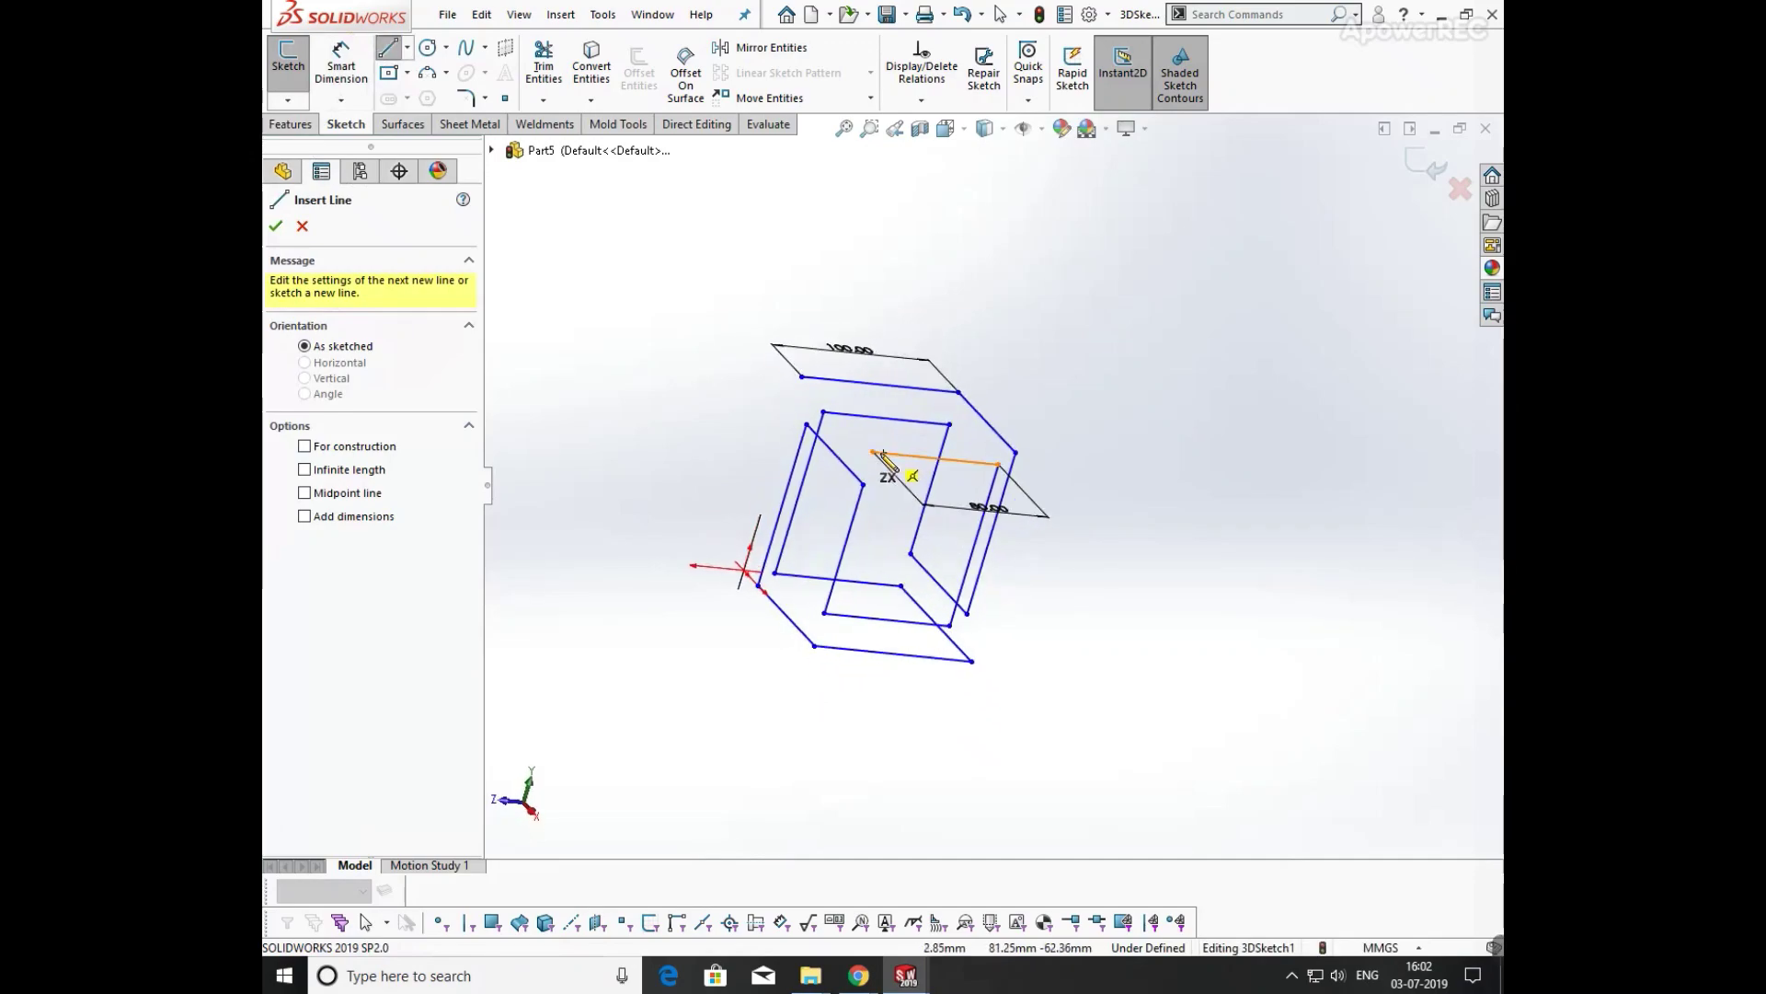
drag(873, 452, 802, 378)
key(Escape)
- Delete all the remaining relations and dimensions in the 3D sketch and exit the sketch
mouse_move(974, 245)
middle_down()
mouse_move(958, 288)
mouse_move(902, 190)
middle_up()
click(921, 100)
click(948, 147)
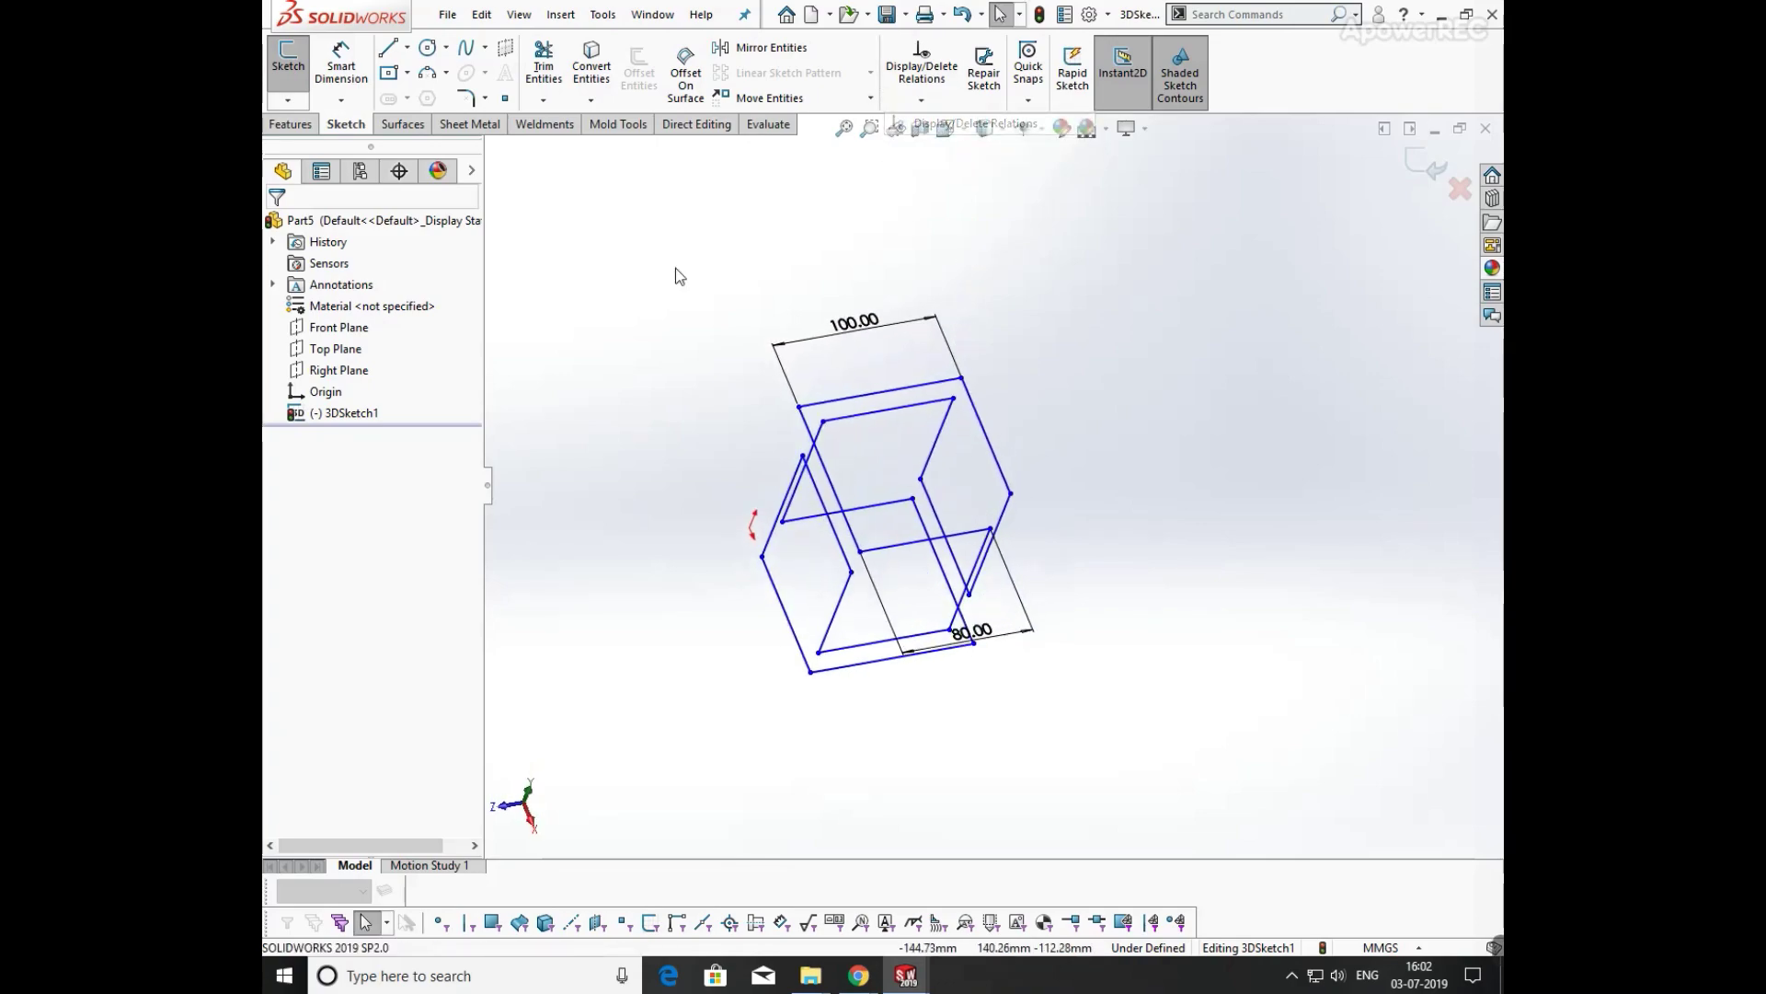
click(414, 570)
click(275, 225)
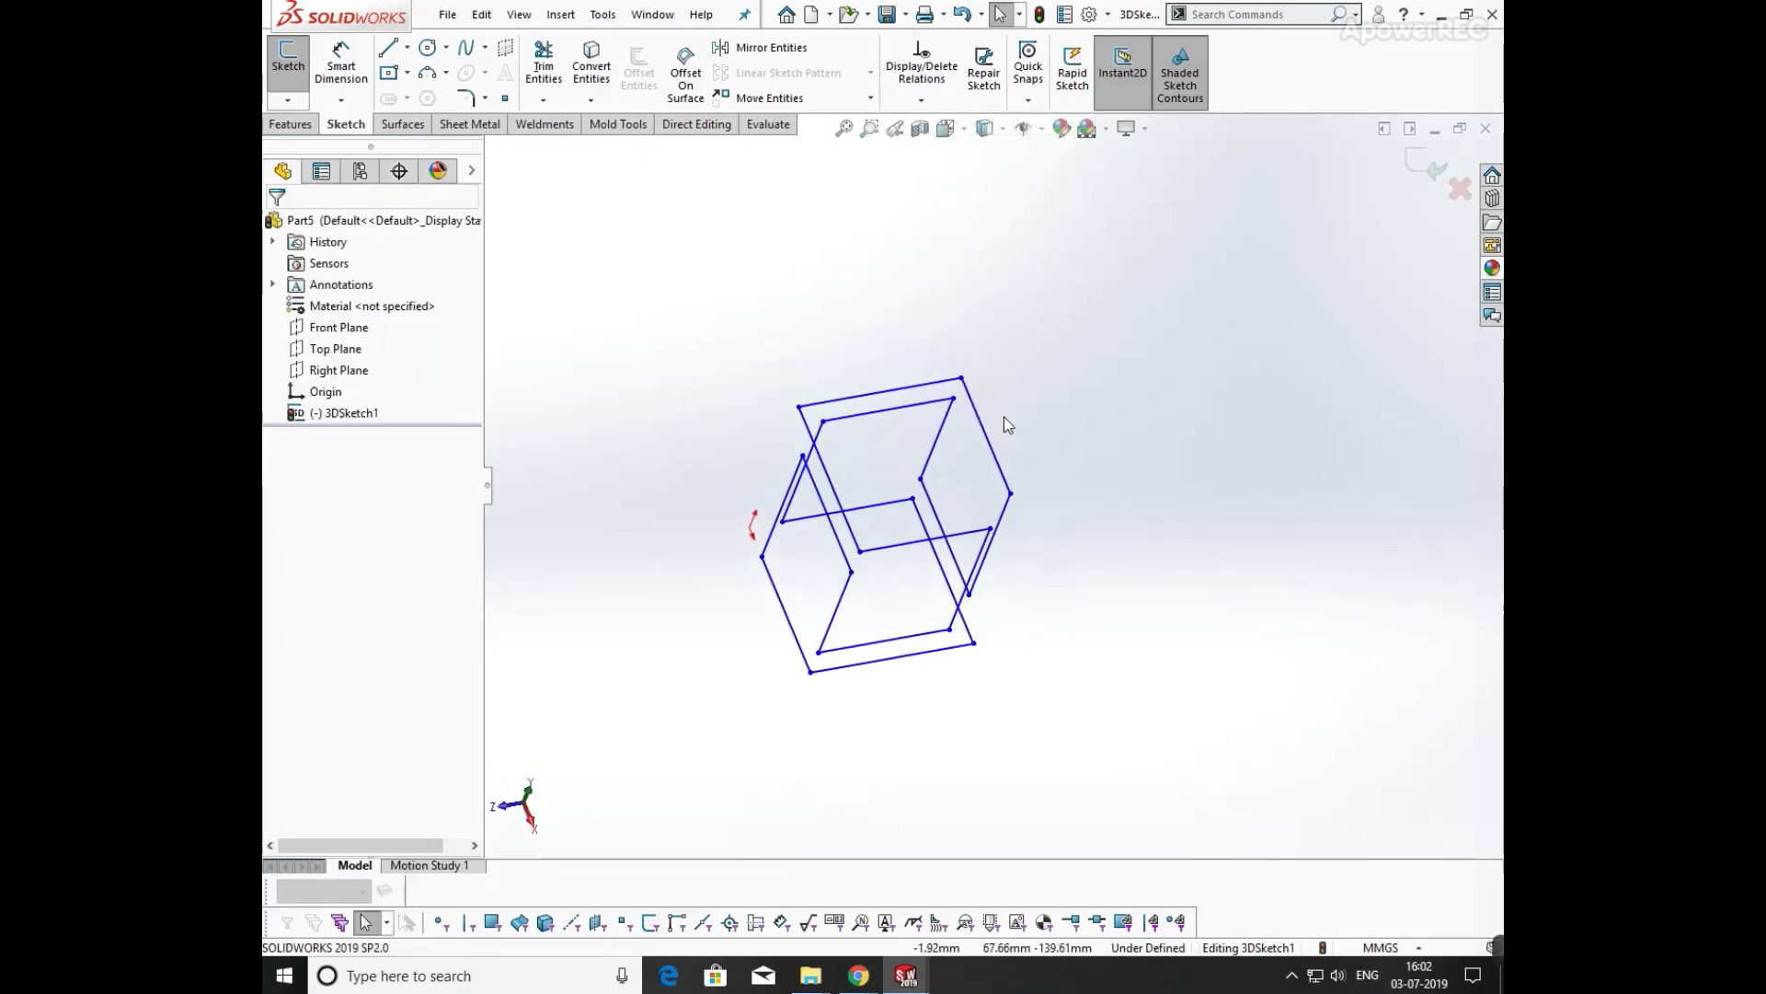
mouse_move(1006, 423)
middle_down()
mouse_move(1052, 217)
mouse_move(1113, 211)
mouse_move(1254, 378)
mouse_move(1260, 431)
mouse_move(1198, 319)
mouse_move(1128, 316)
mouse_move(1109, 372)
mouse_move(909, 308)
mouse_move(881, 374)
mouse_move(899, 572)
mouse_move(868, 512)
mouse_move(899, 564)
mouse_move(1041, 488)
mouse_move(1167, 595)
mouse_move(990, 405)
mouse_move(1095, 470)
mouse_move(1085, 540)
mouse_move(1114, 495)
middle_up()
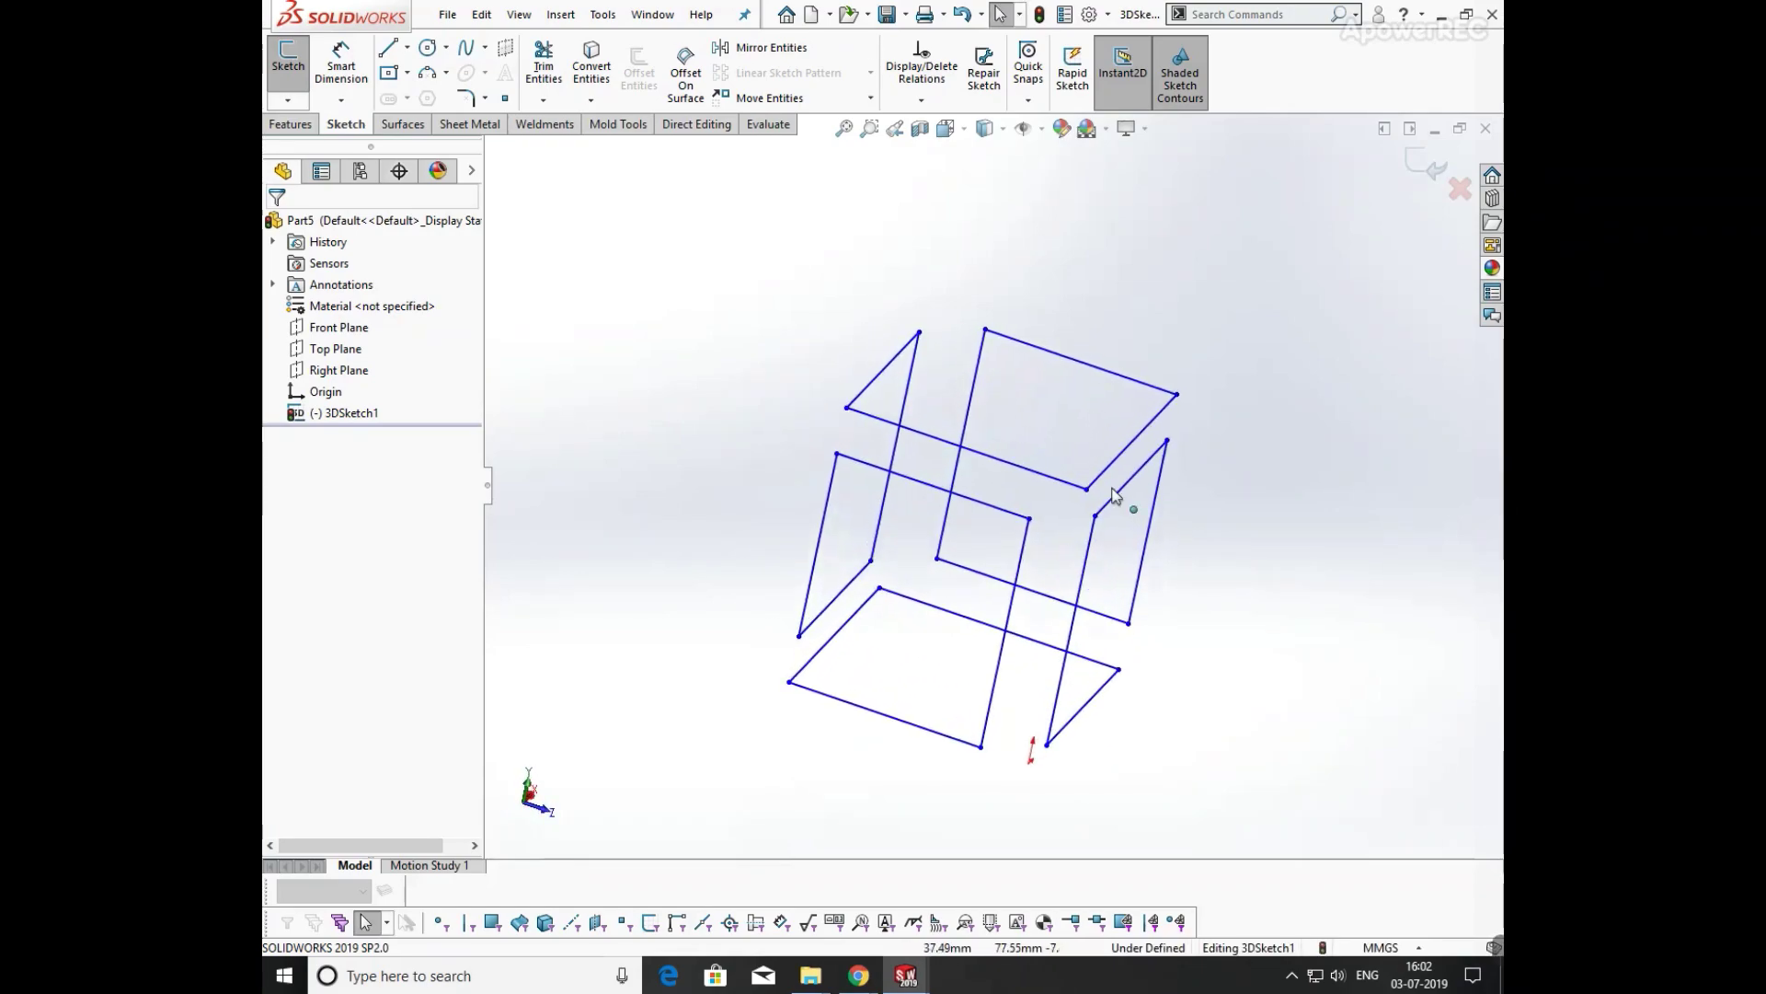
click(1435, 166)
- Sketch a center rectangle about 9 by 13 mm on the Front Plane, centred on the bottom line's end farthest along X from the origin
middle_drag(1295, 340, 1191, 351)
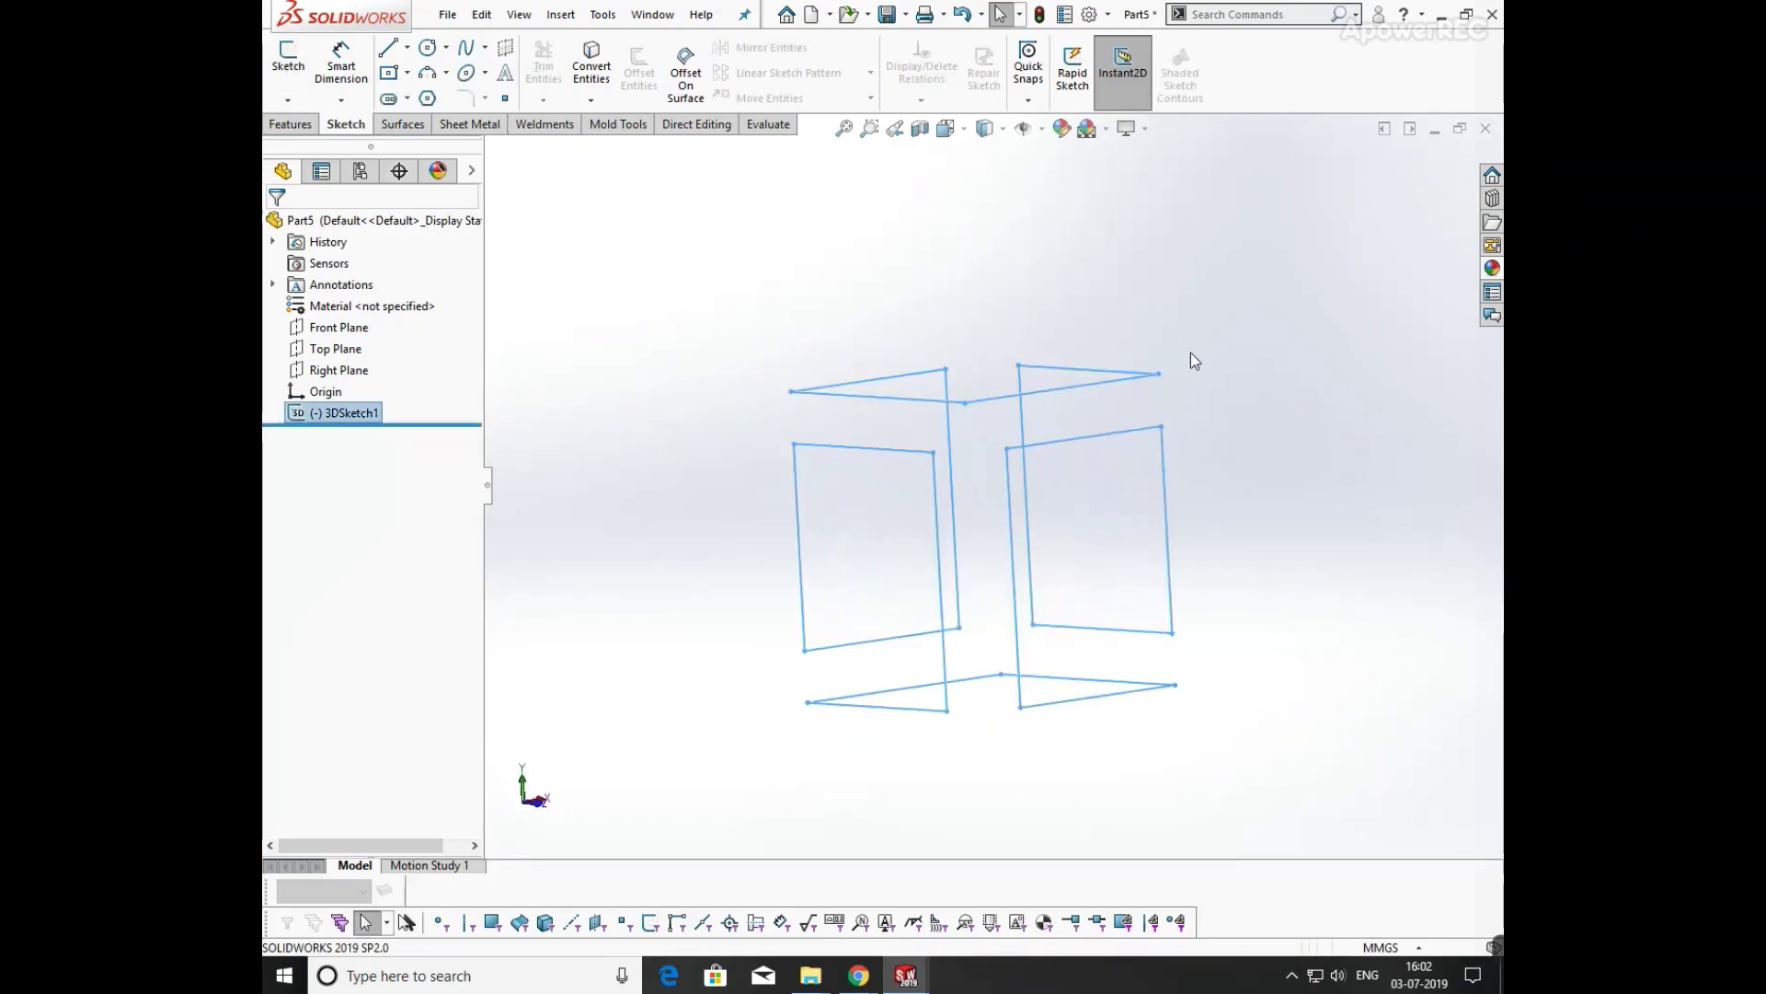
click(335, 330)
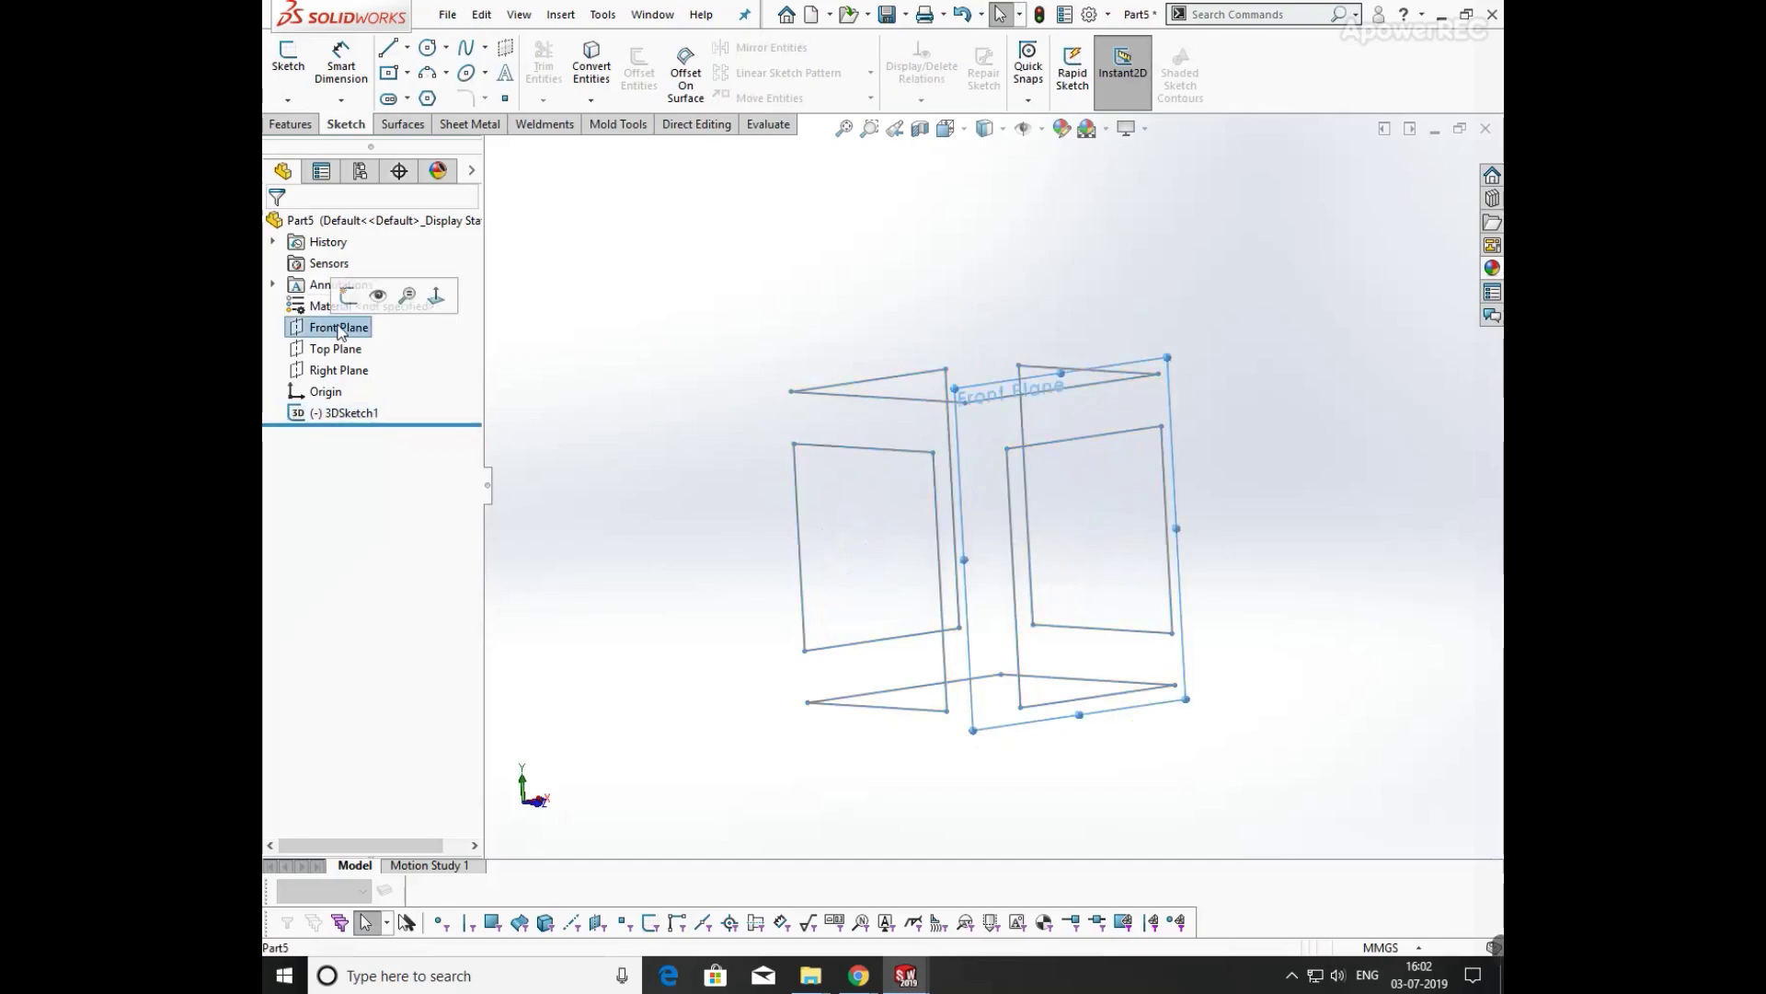
middle_drag(1124, 511, 1049, 493)
key(space)
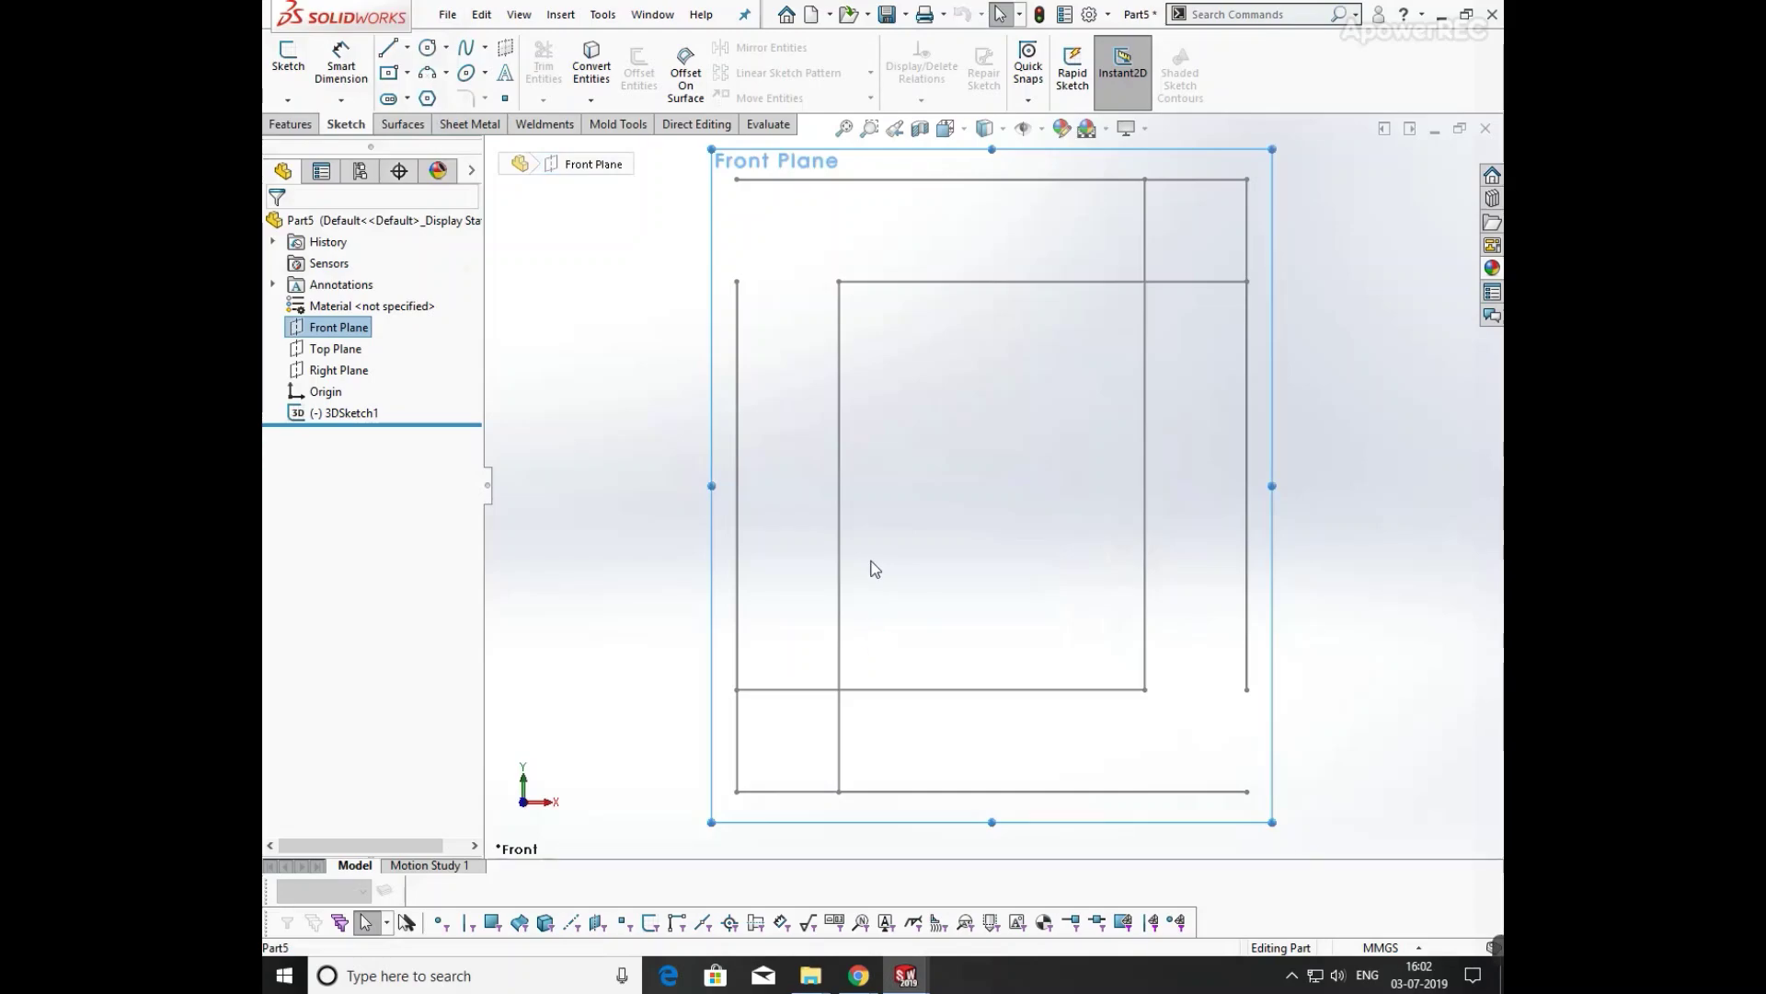
click(388, 72)
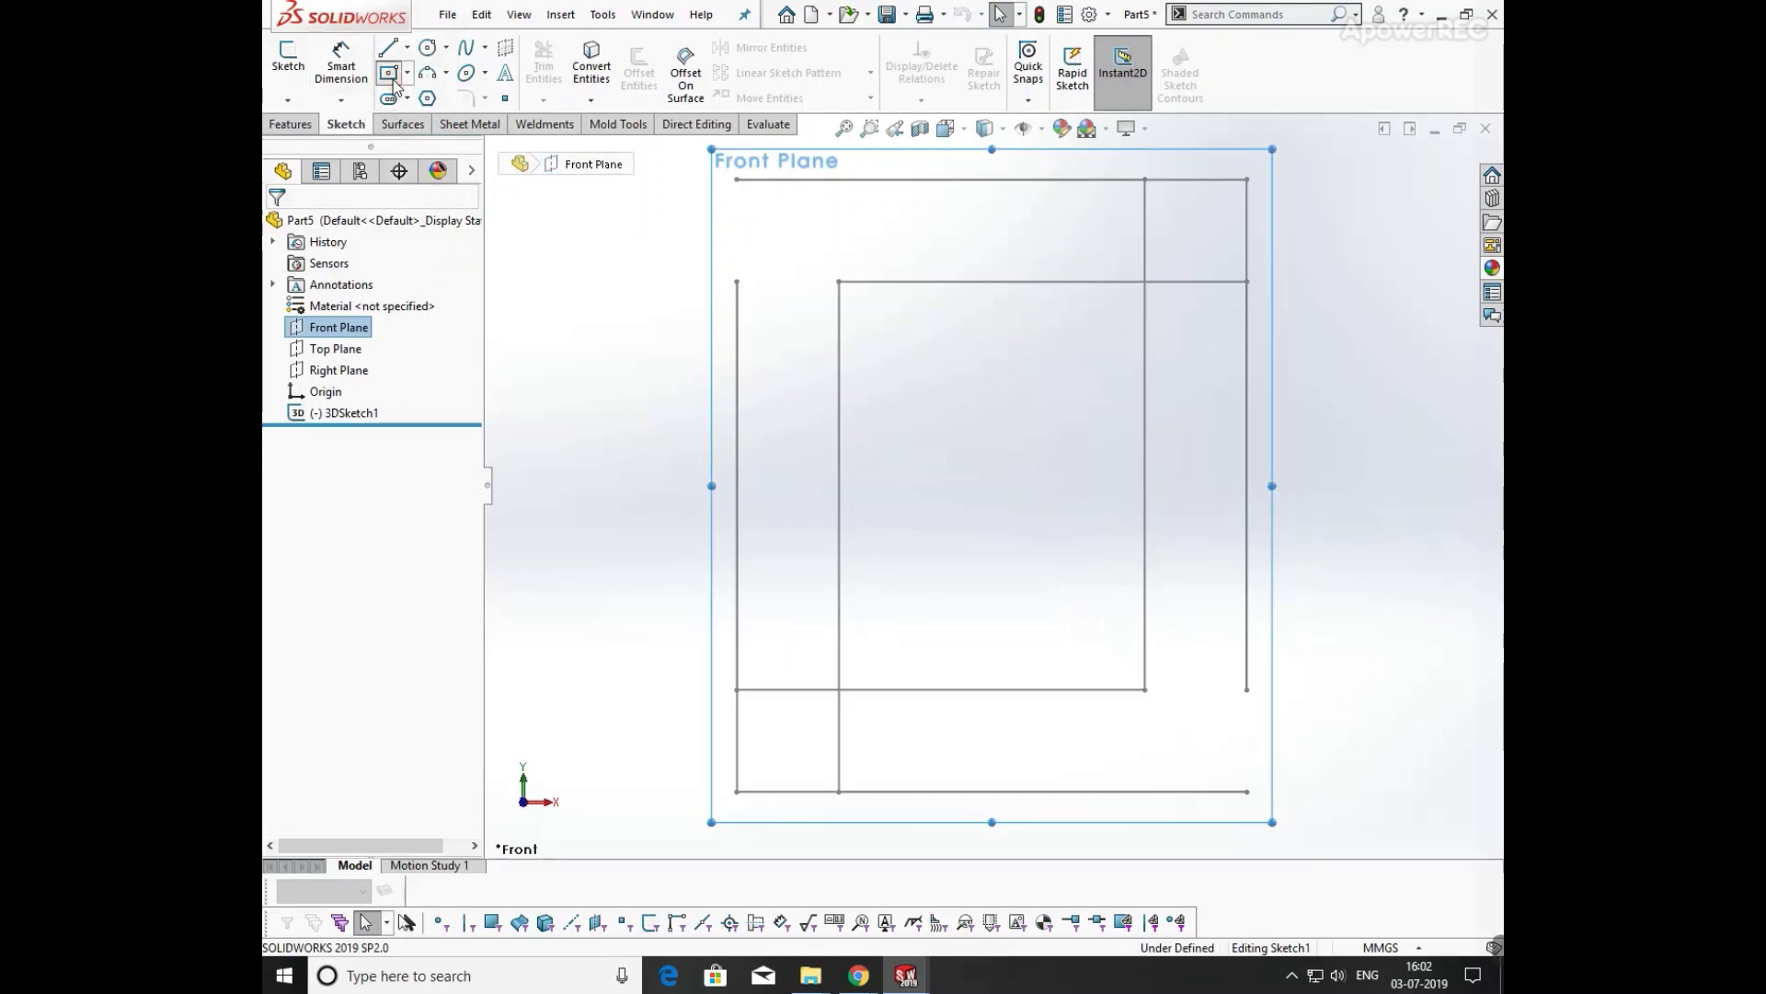
click(1247, 791)
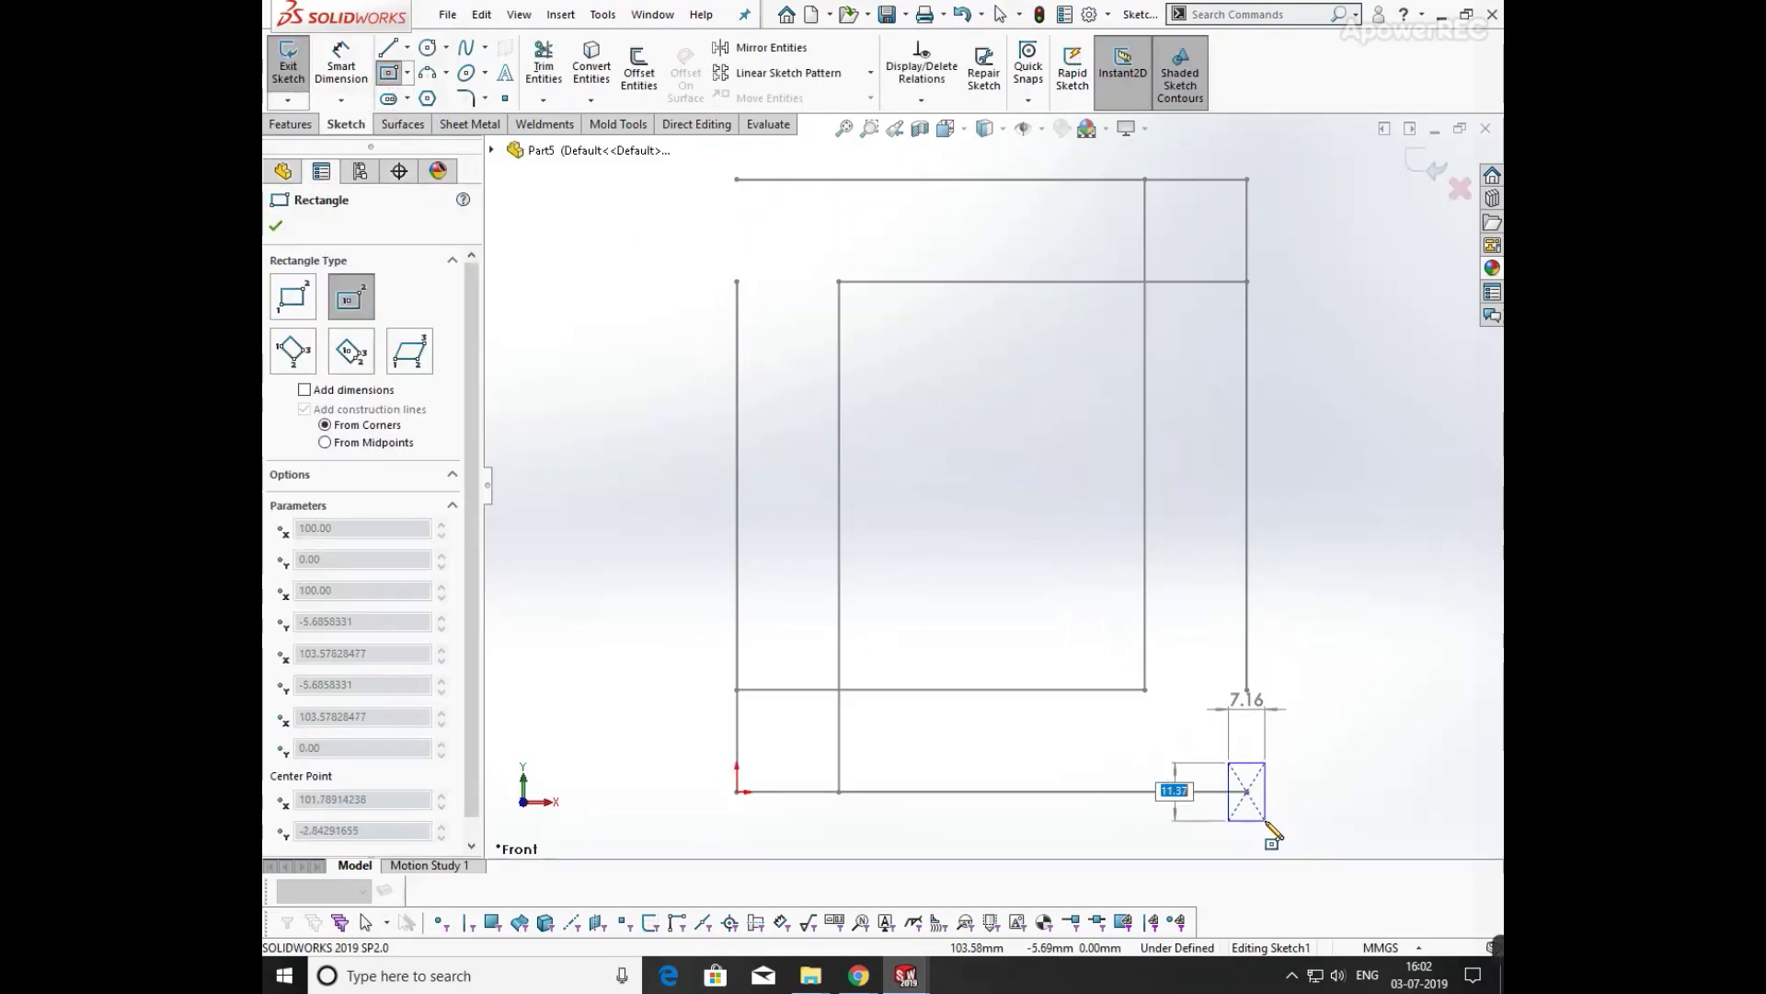
click(1271, 824)
- Dimension the rectangle's width and height as 5 mm each
click(340, 64)
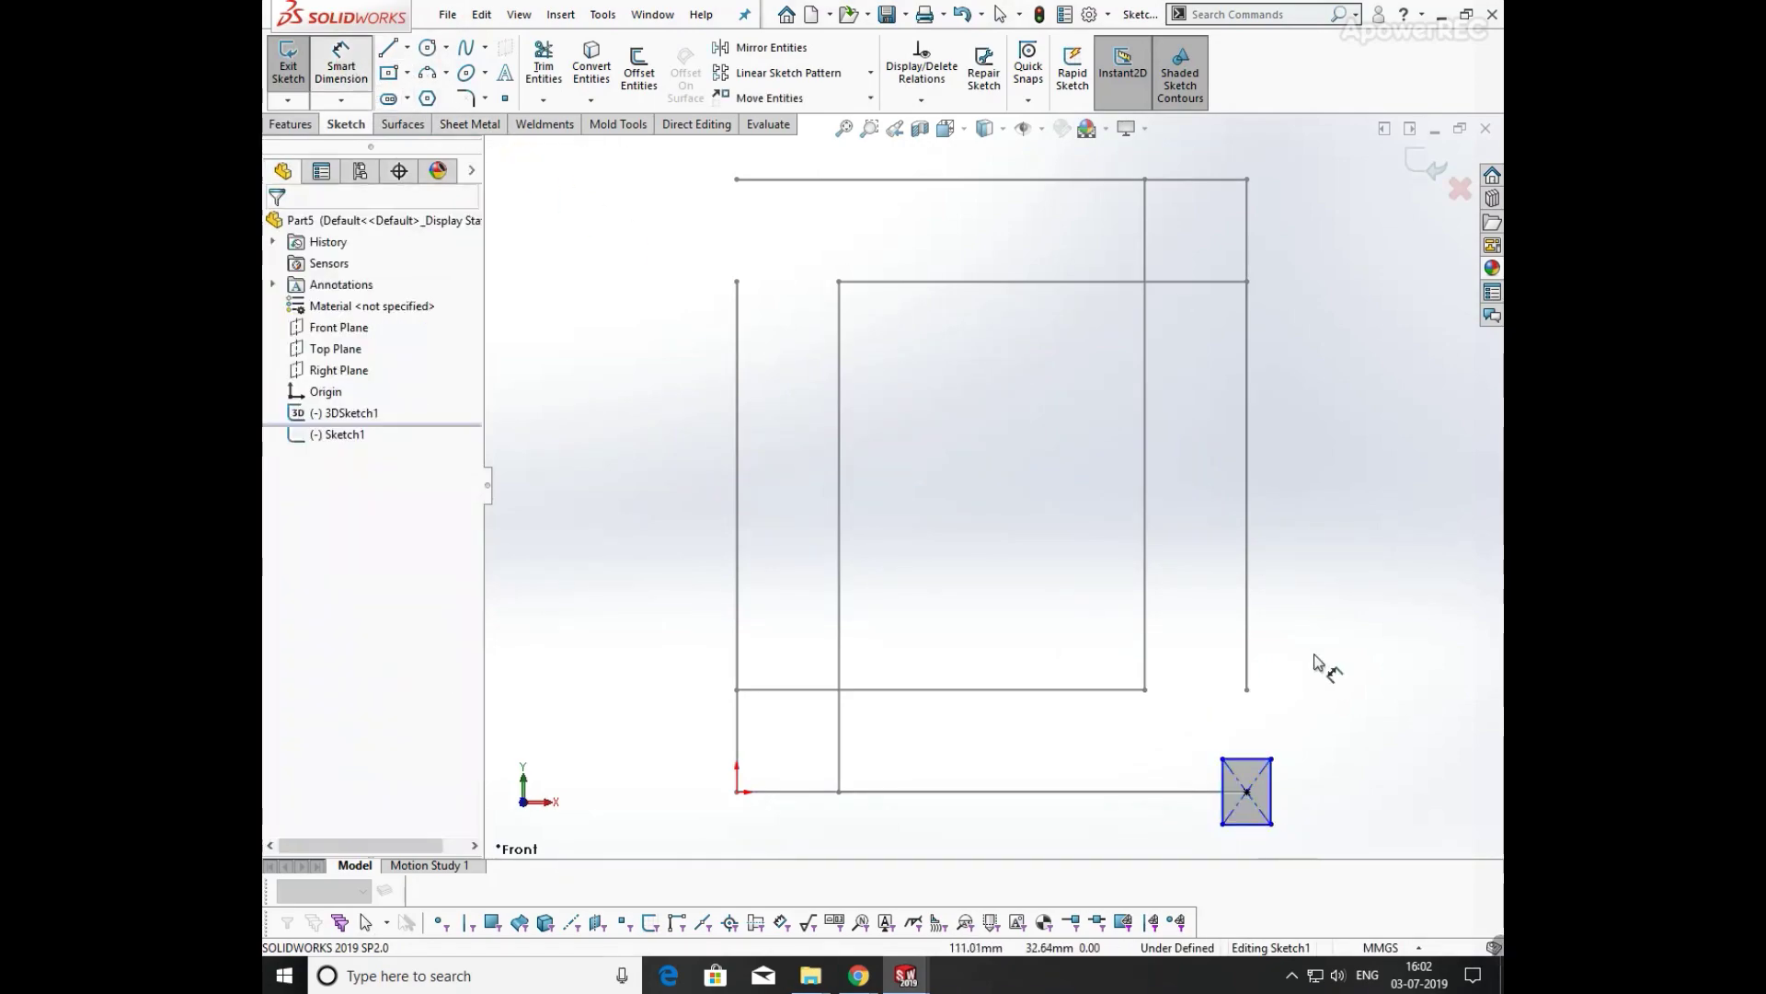
click(1250, 758)
click(1305, 708)
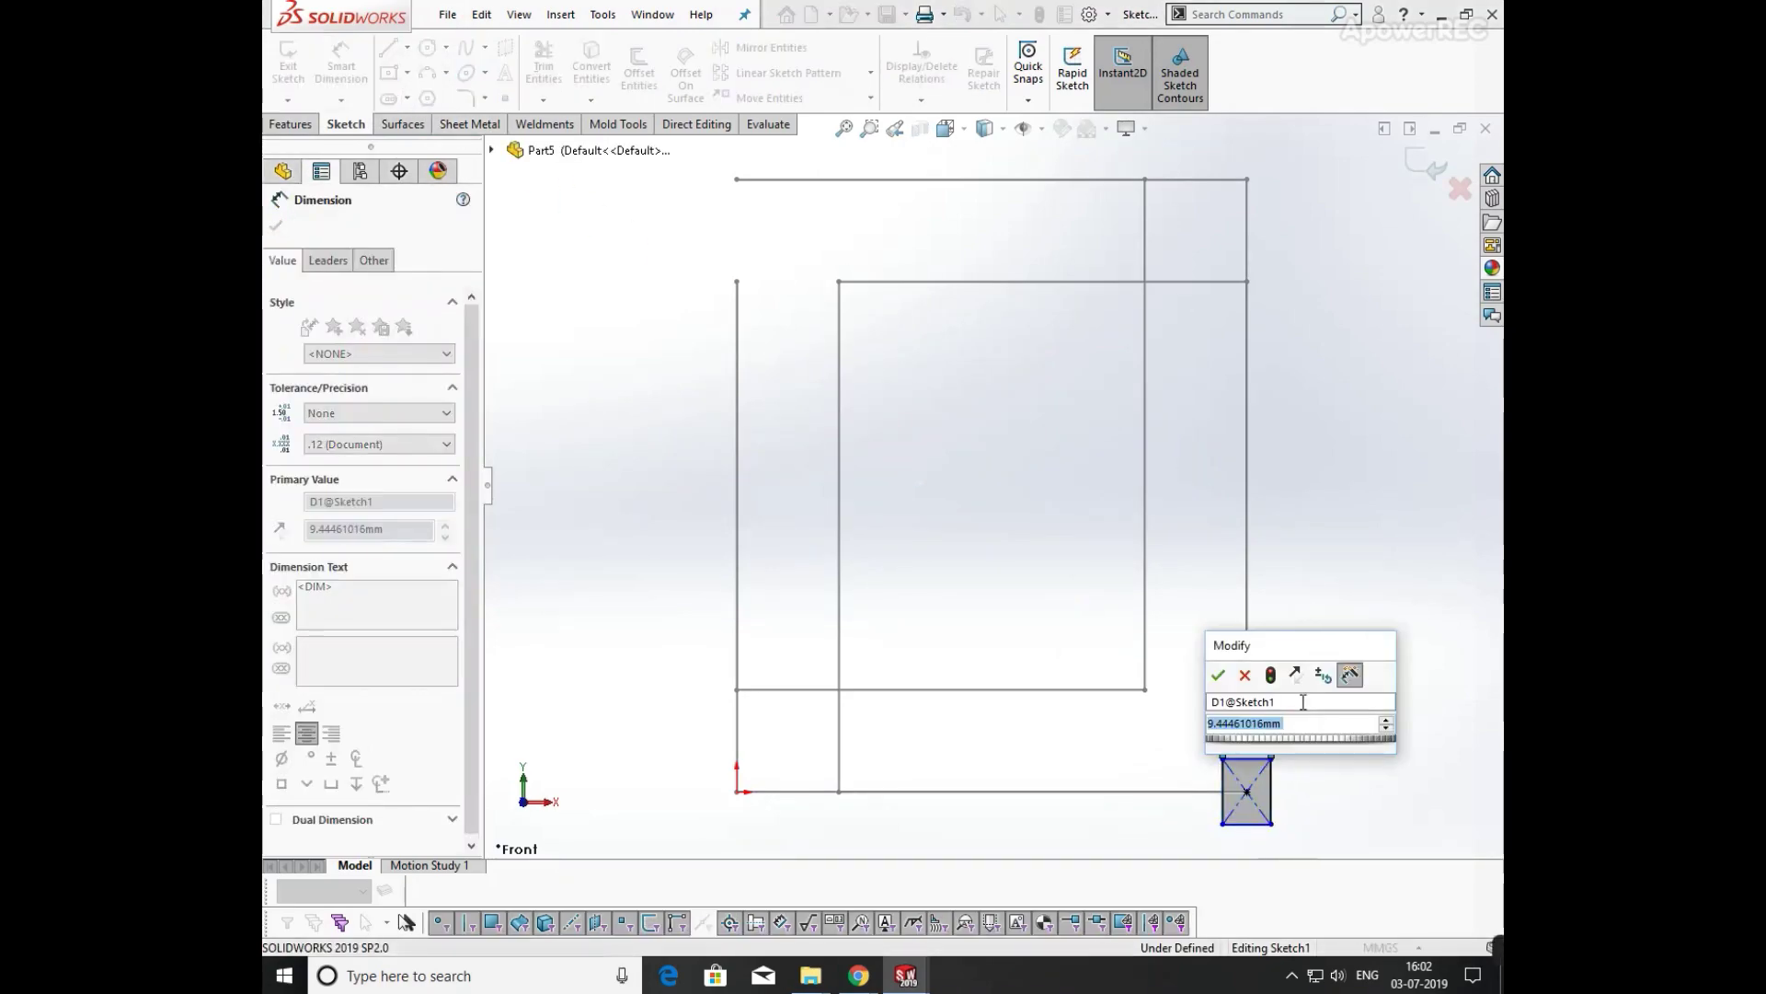
text(5)
key(Return)
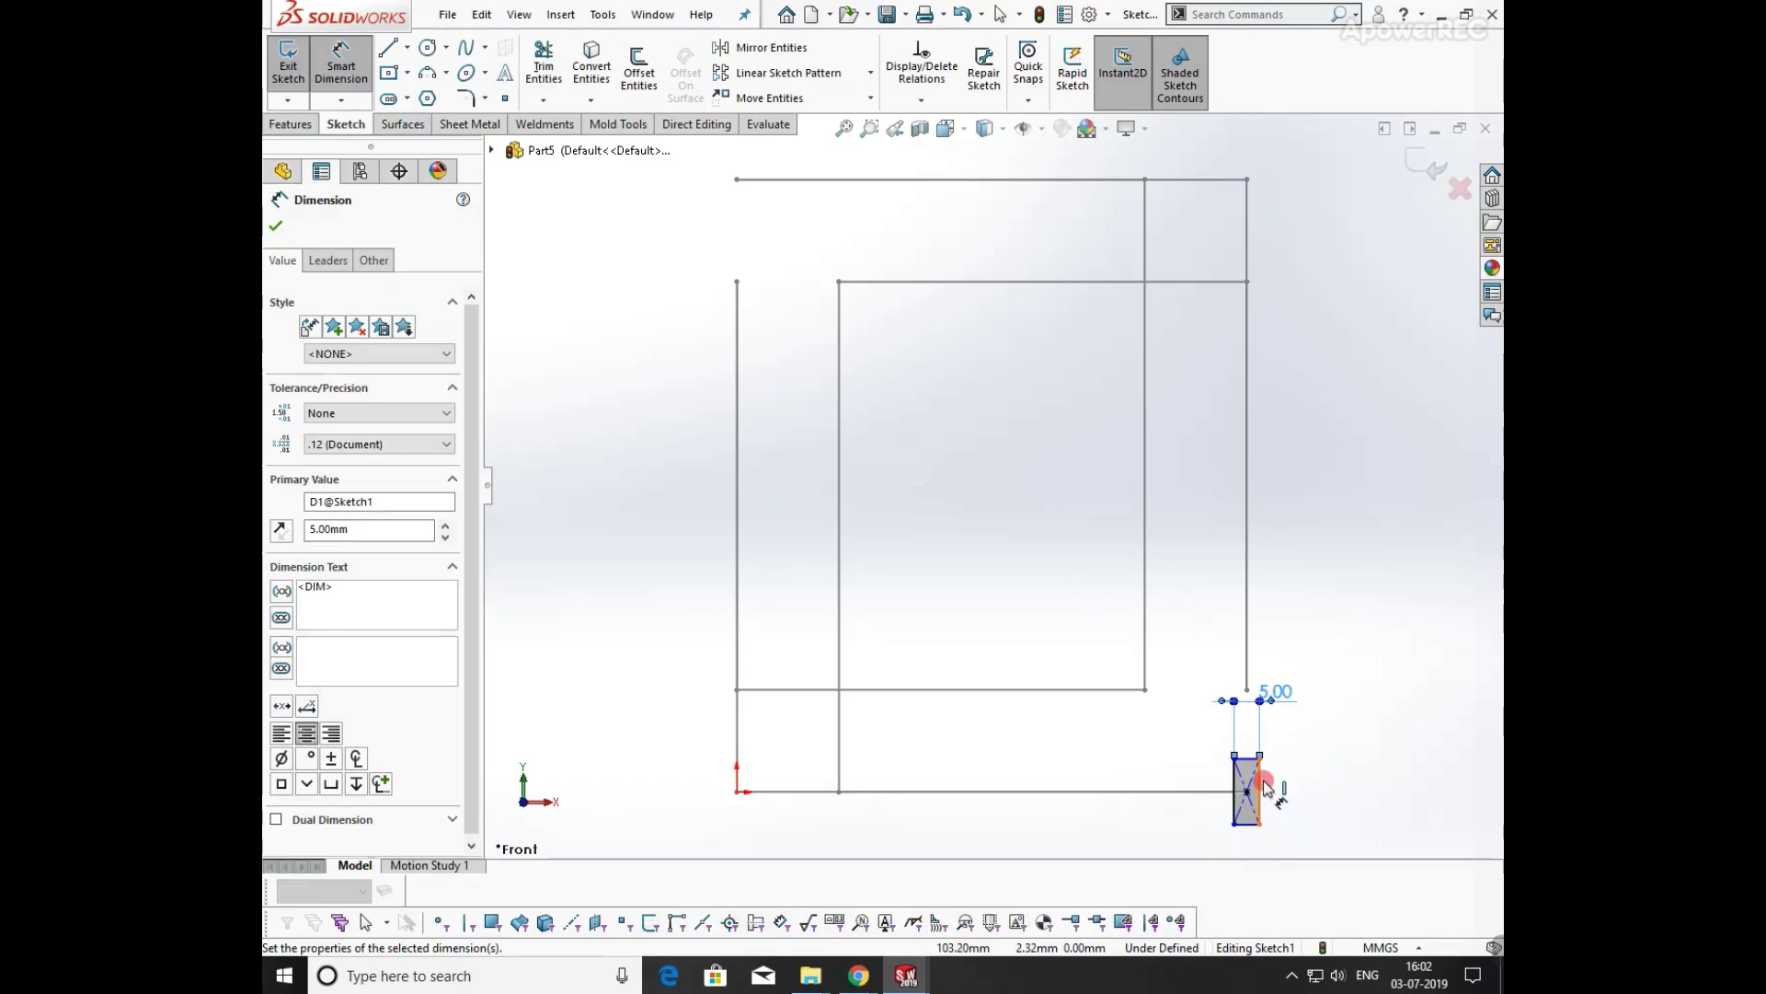
click(1260, 778)
click(1335, 787)
text(5)
key(Return)
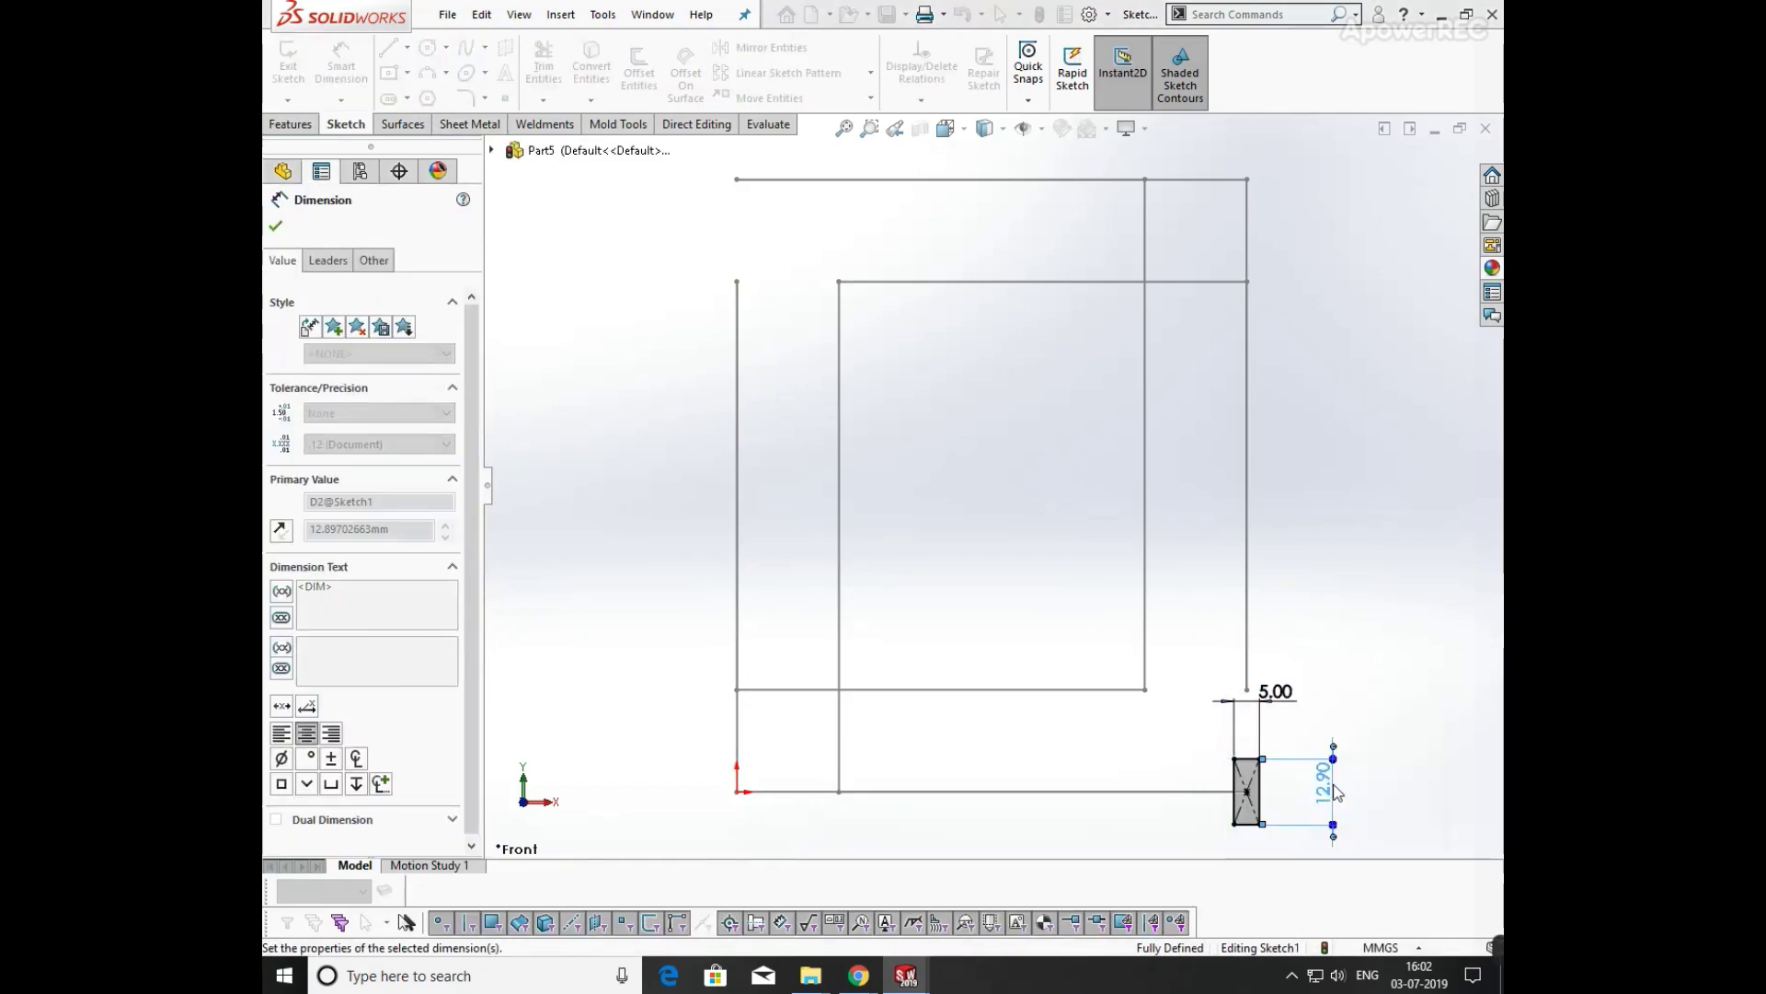
scroll(1306, 810, down, 5)
click(1326, 607)
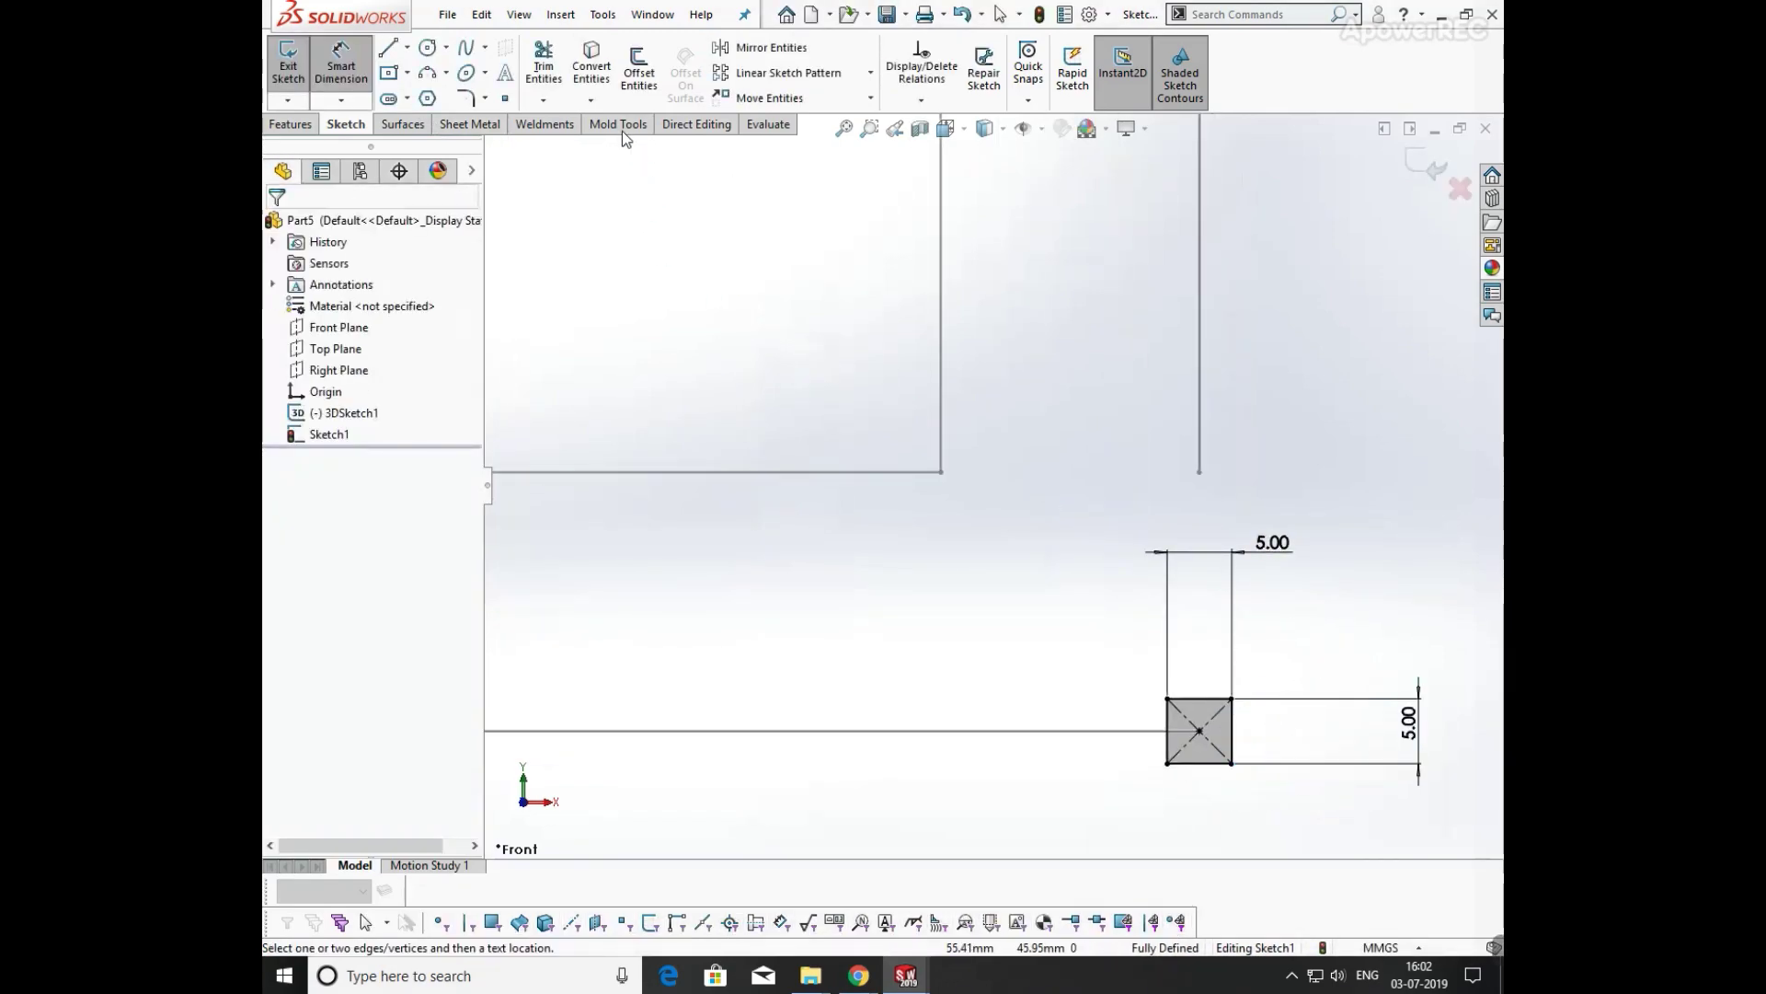
- Round all four corners of the 5 mm square profile with 1 mm sketch fillets and exit the sketch
click(466, 98)
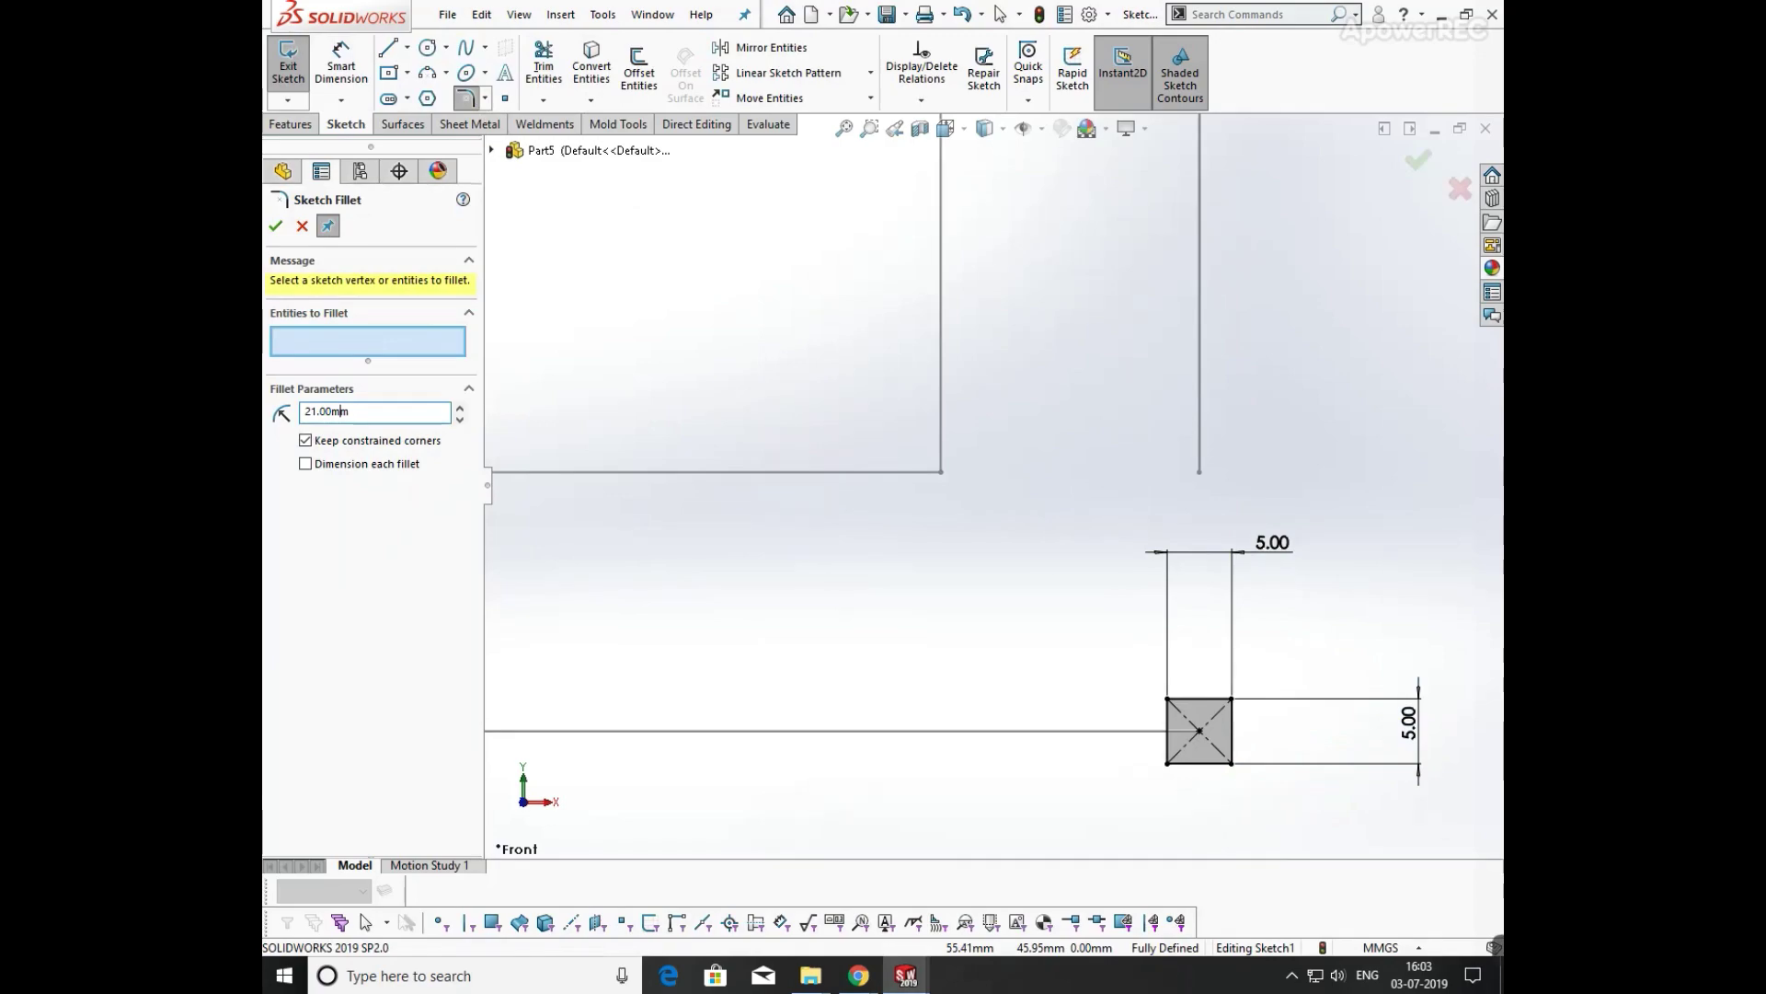
click(348, 411)
key(BackSpace)
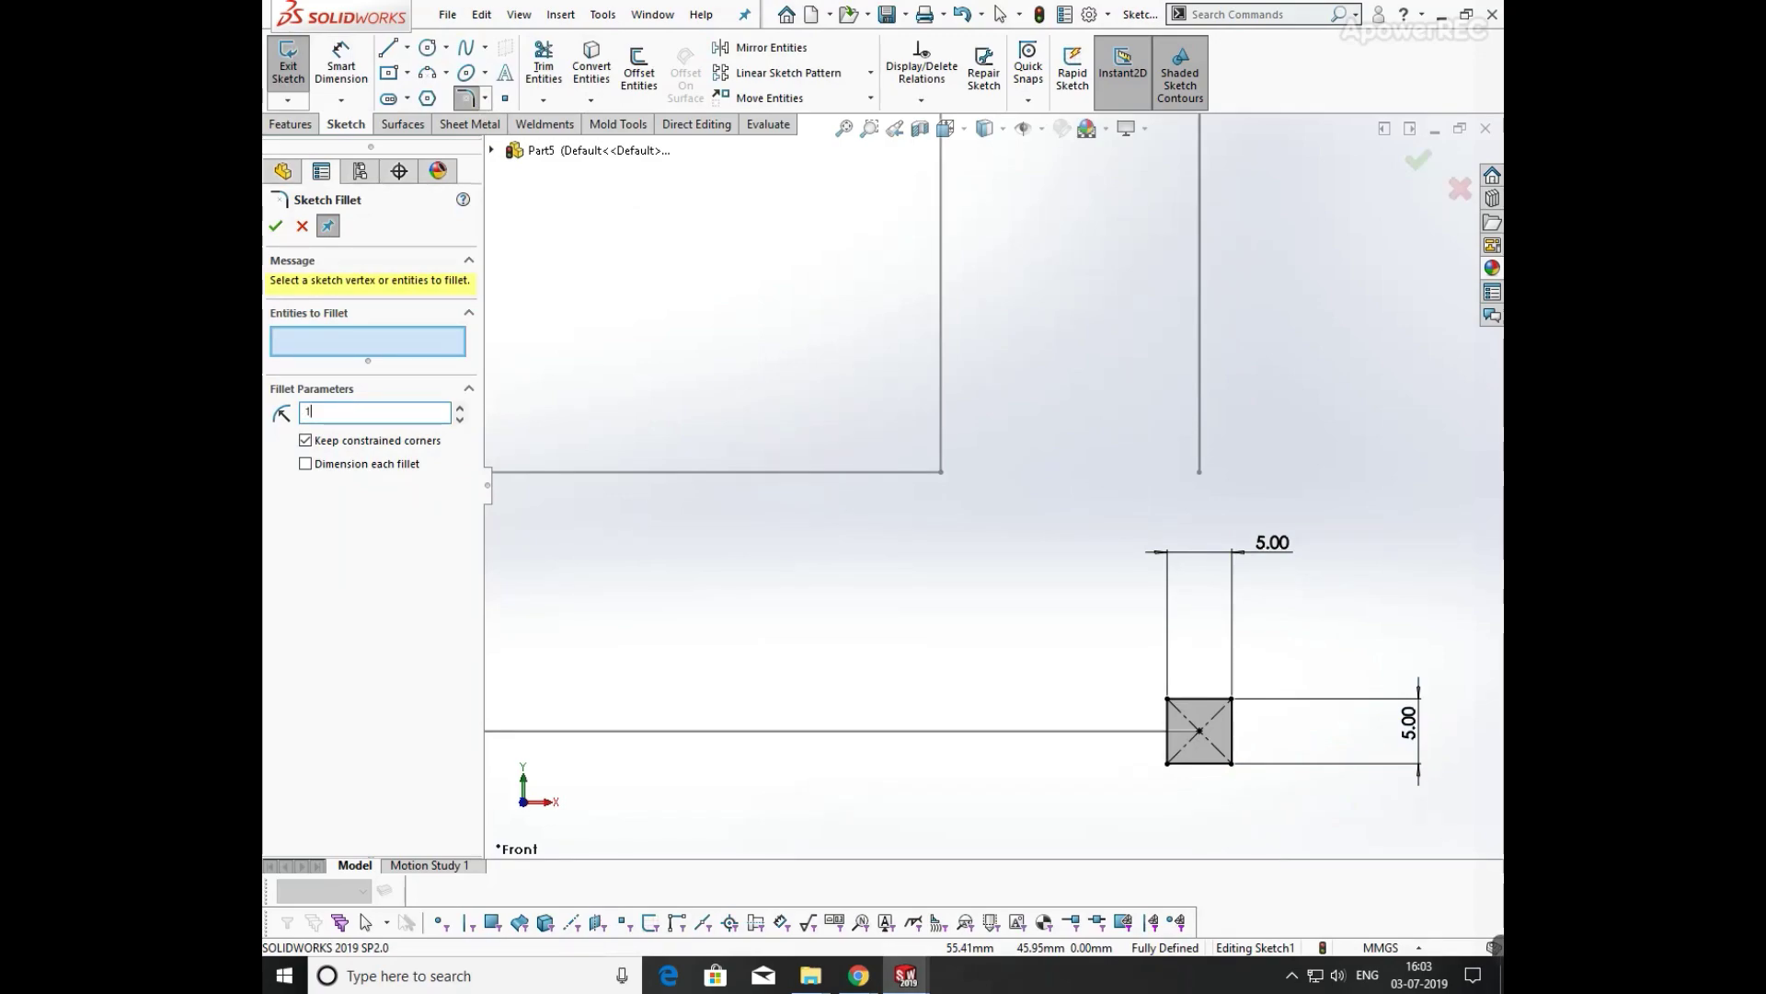
scroll(1183, 729, down, 3)
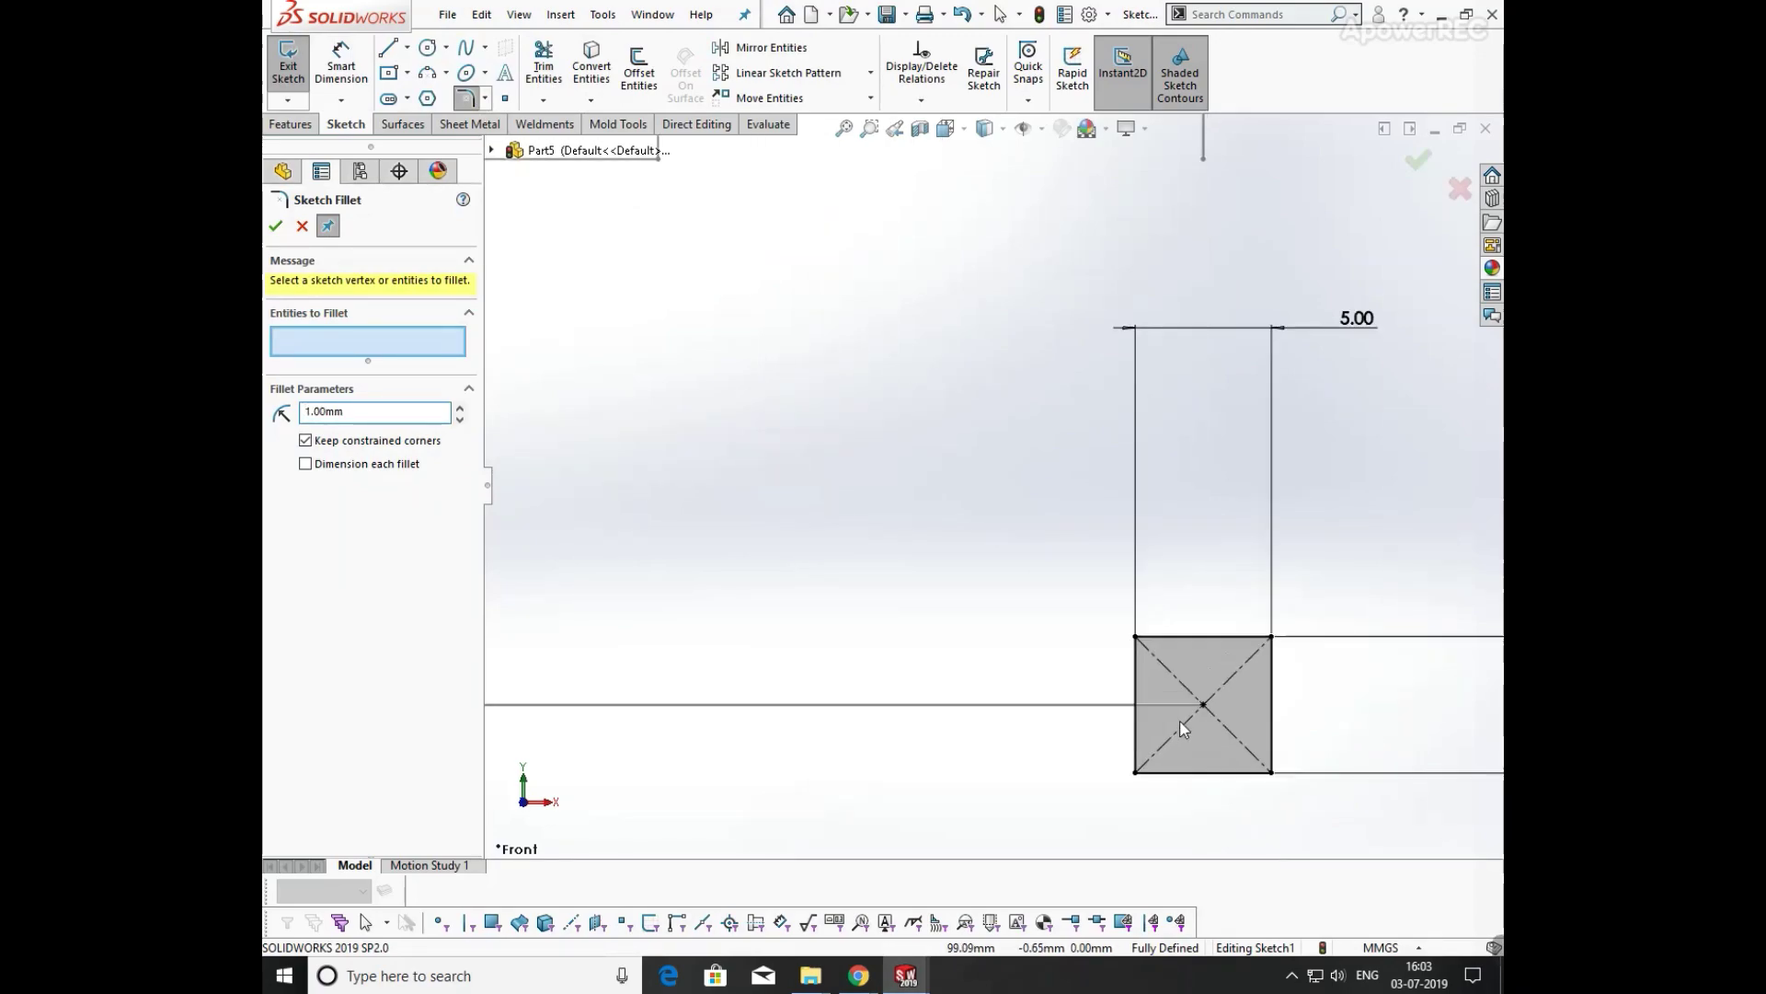
click(1242, 635)
click(1270, 750)
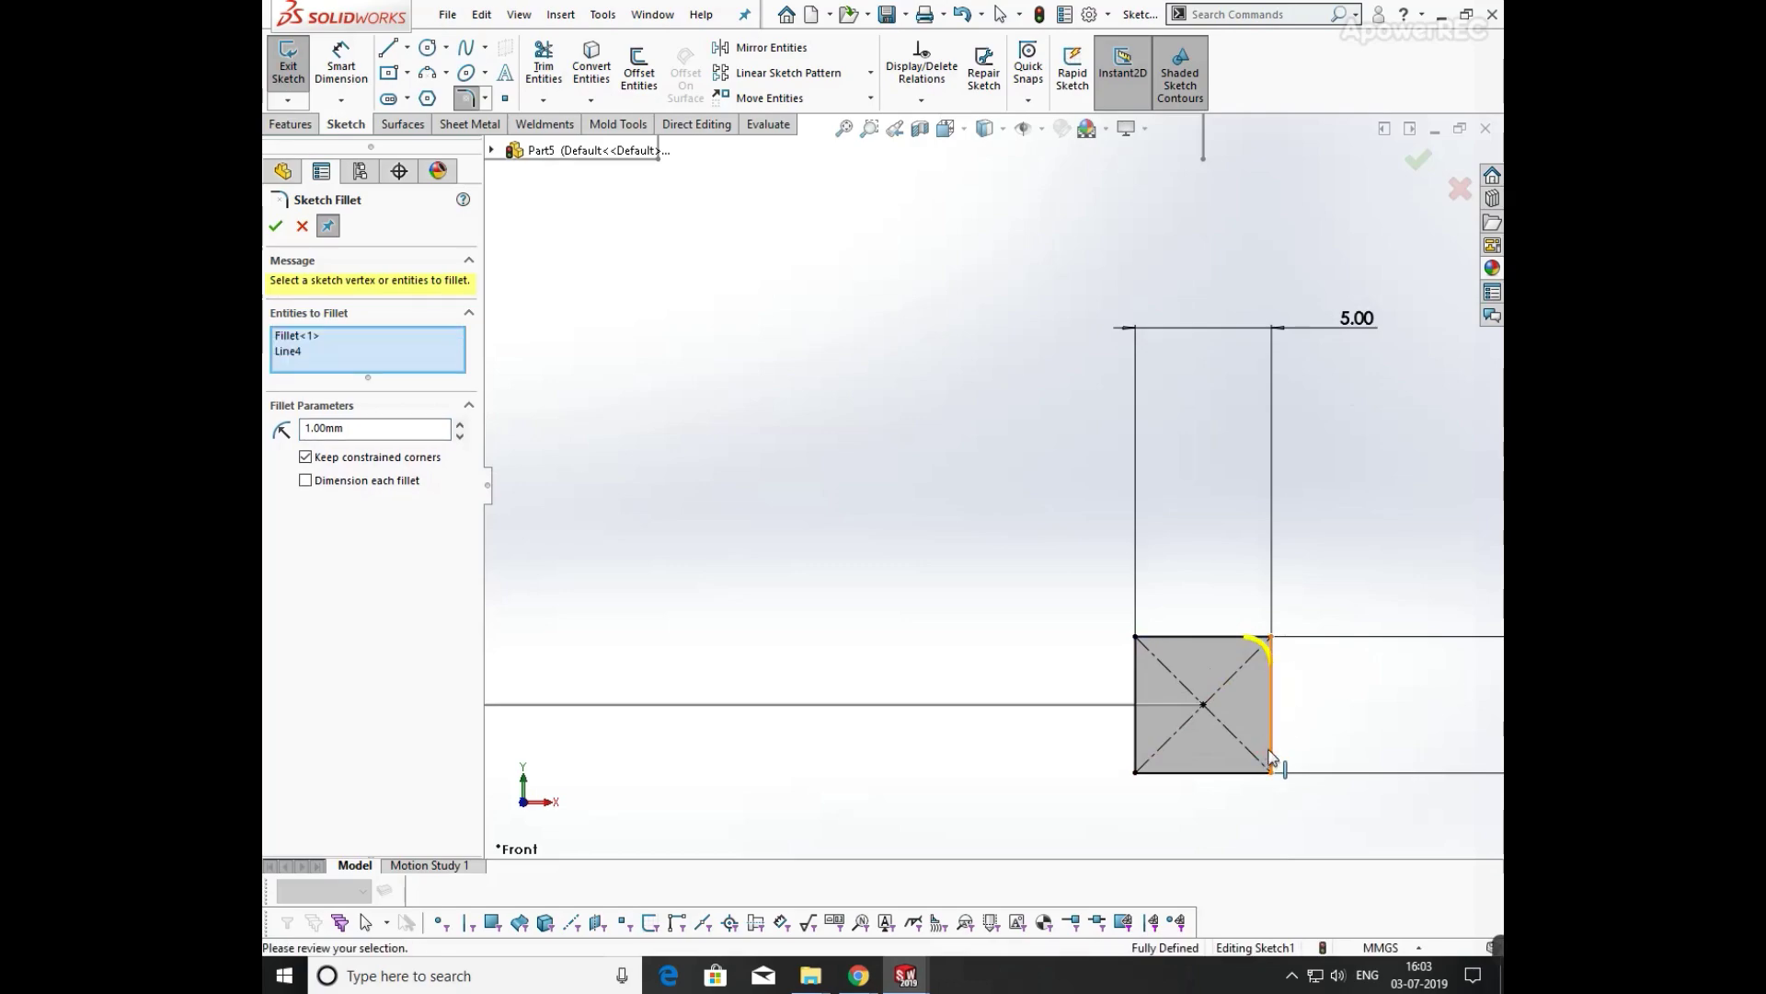
click(1254, 772)
click(1150, 771)
click(1137, 748)
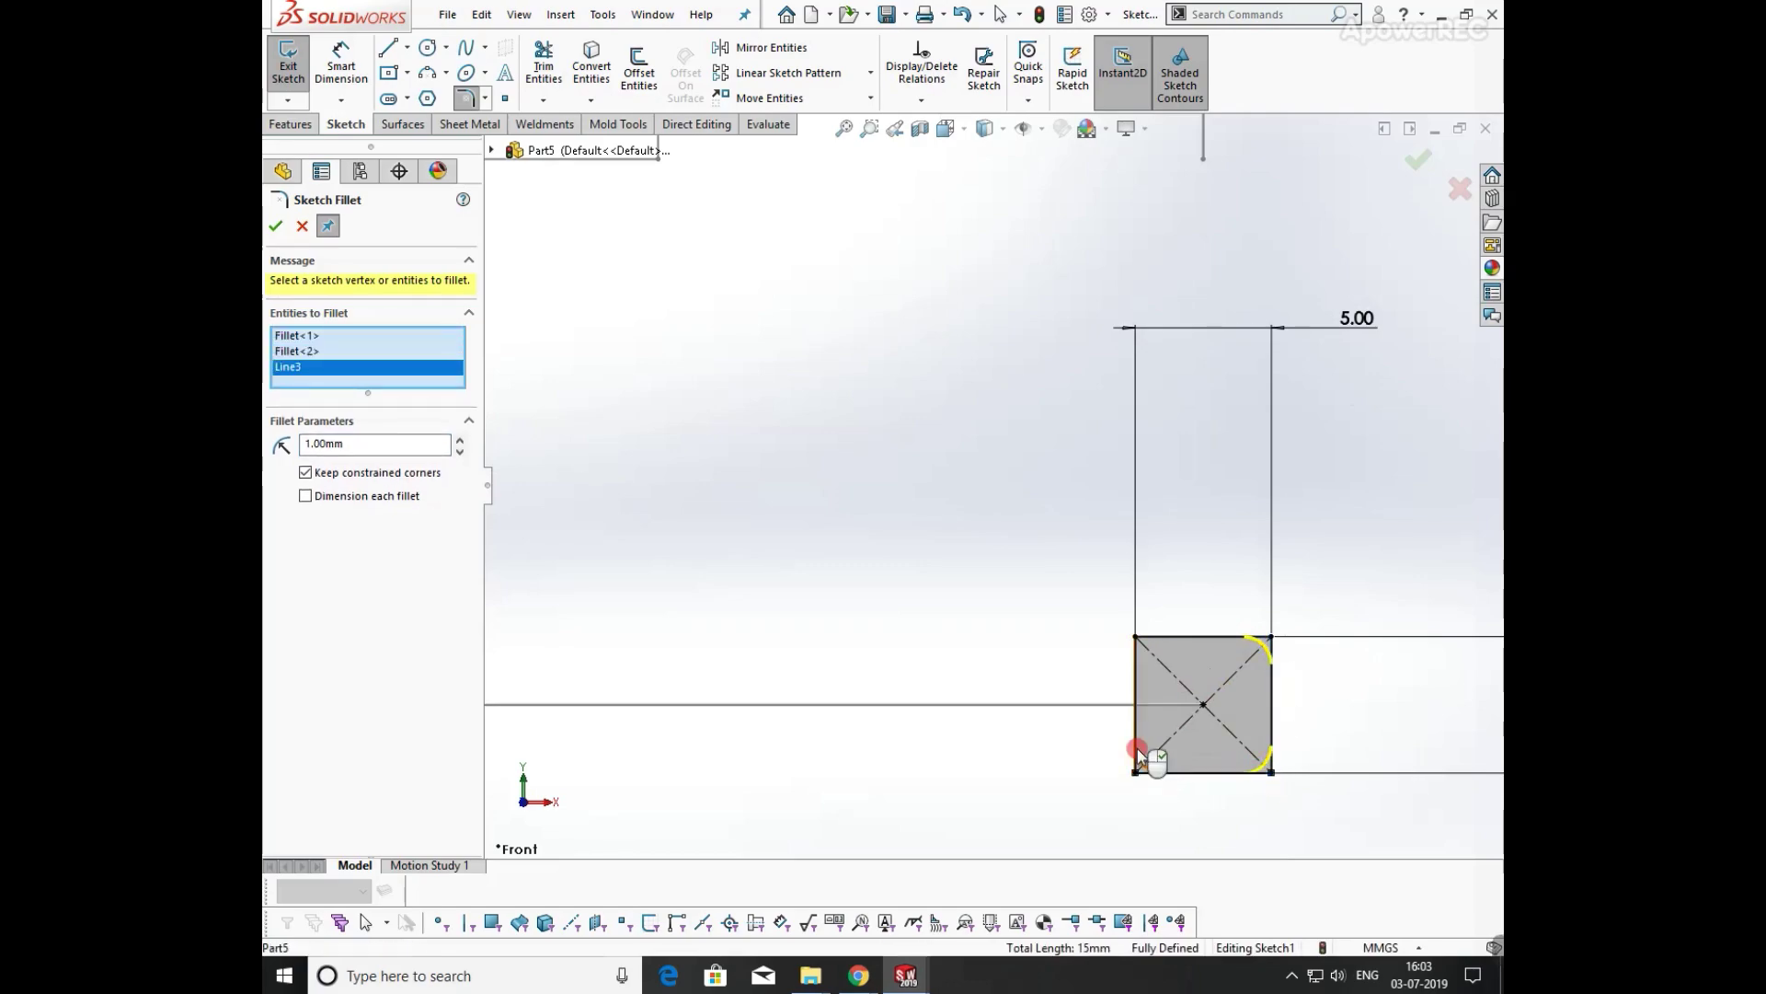
click(1136, 682)
click(1157, 635)
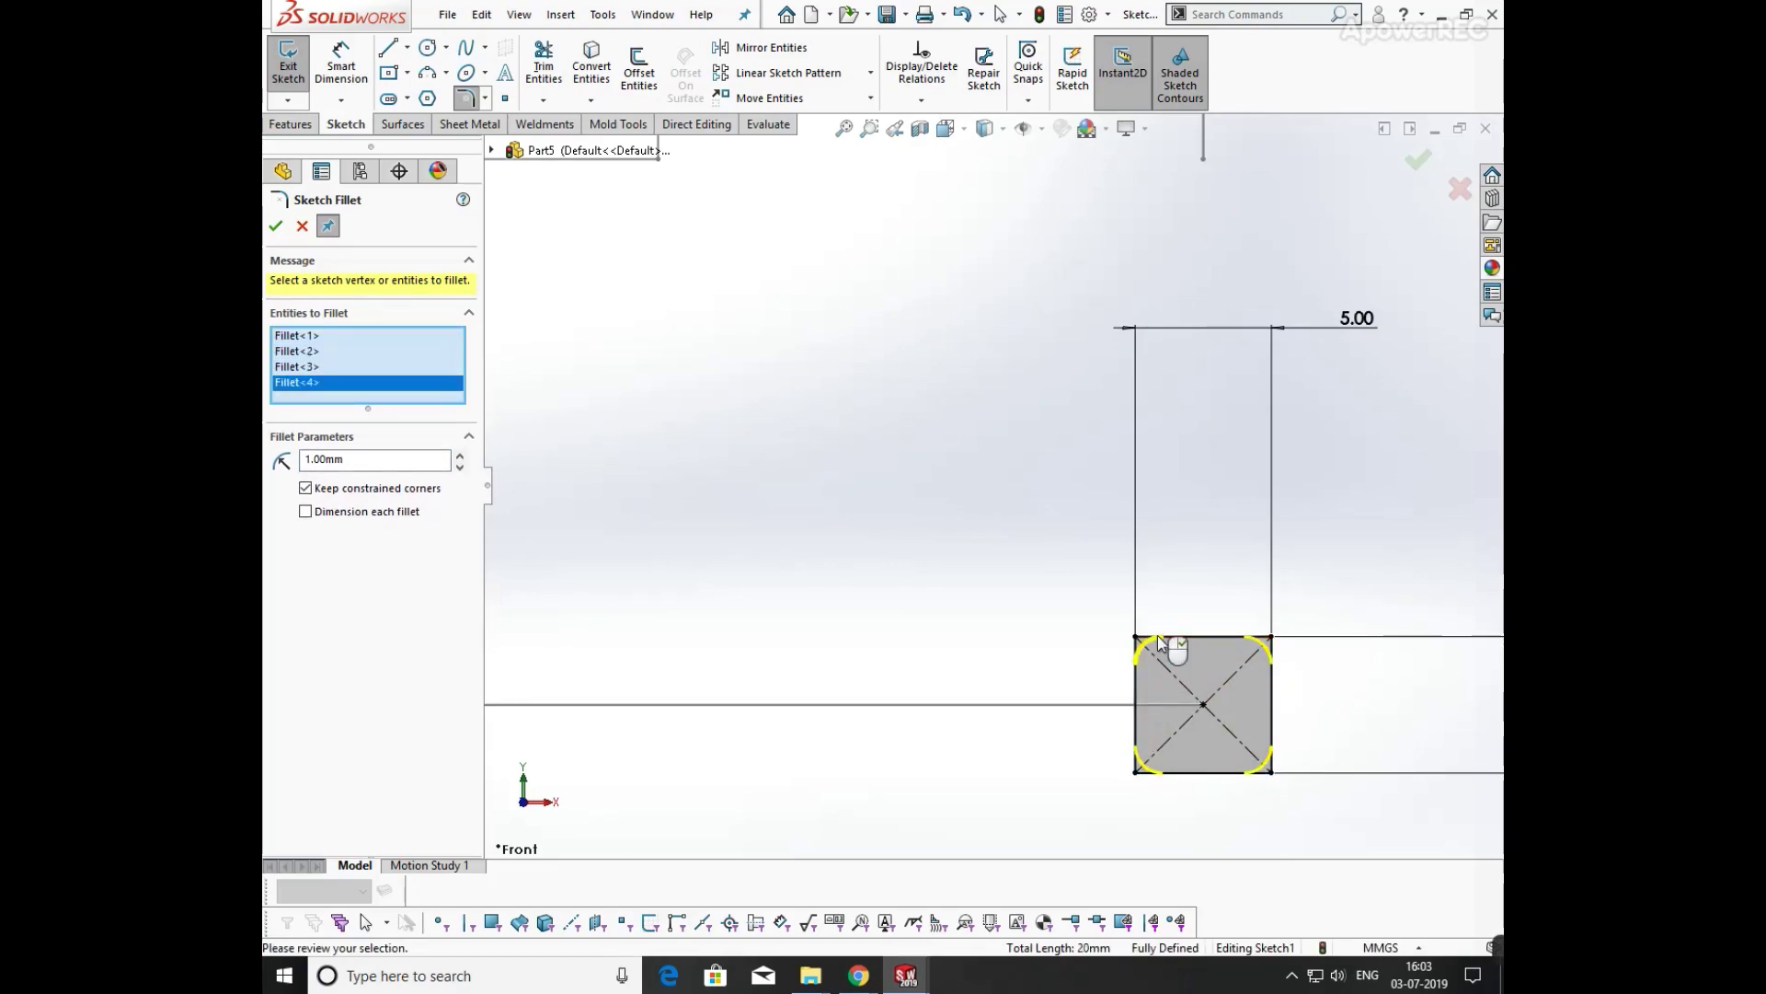
click(275, 226)
scroll(1014, 375, up, 3)
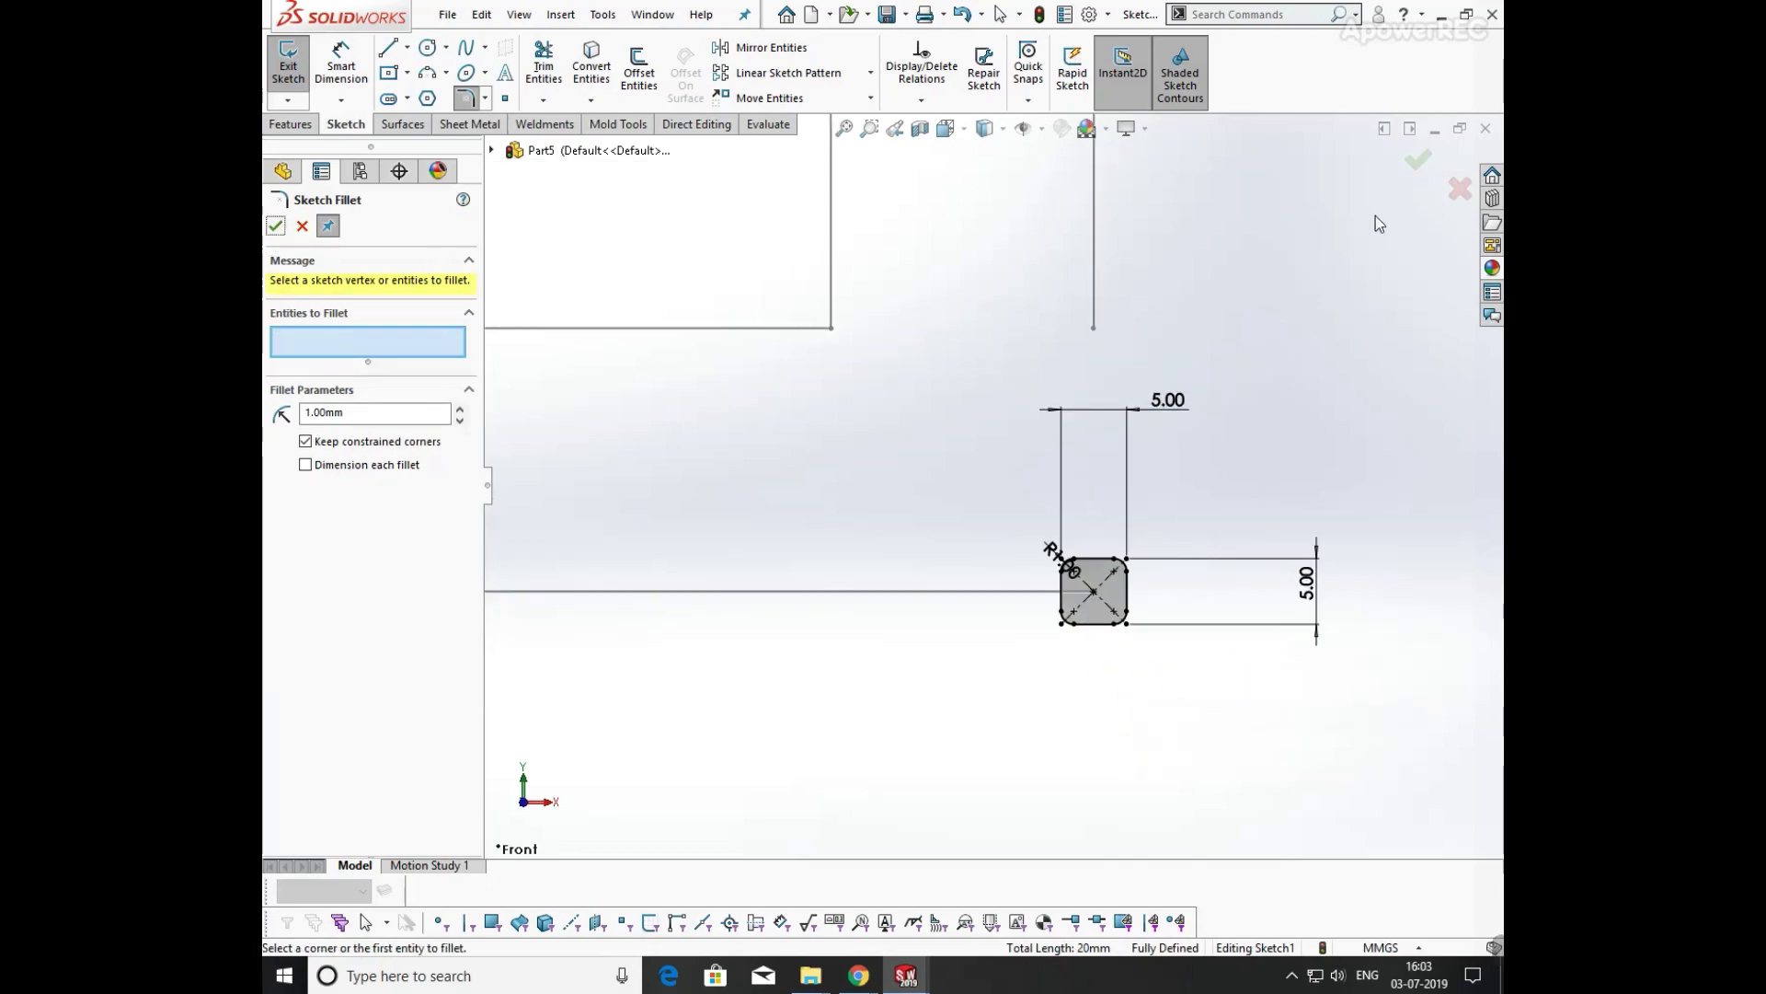
click(1413, 166)
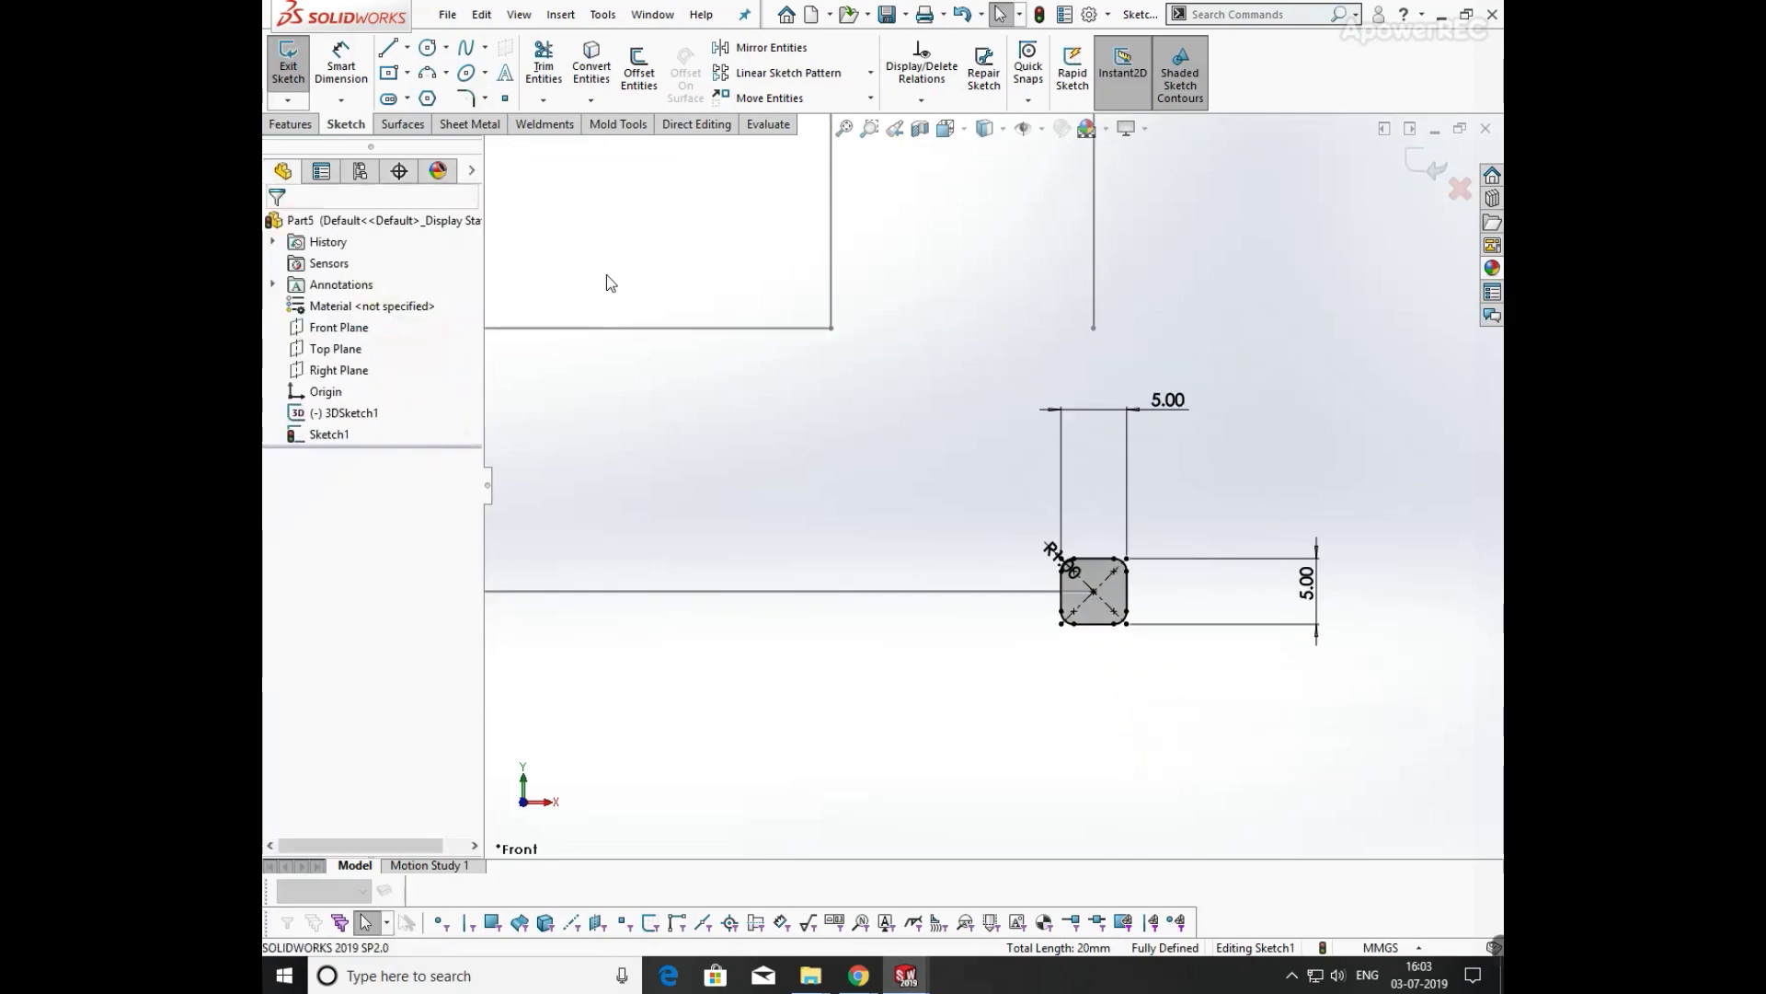
click(1418, 166)
- Start a Swept Boss/Base feature using the rounded 5 mm square sketch as its profile
scroll(998, 487, up, 6)
middle_drag(1028, 496, 1029, 632)
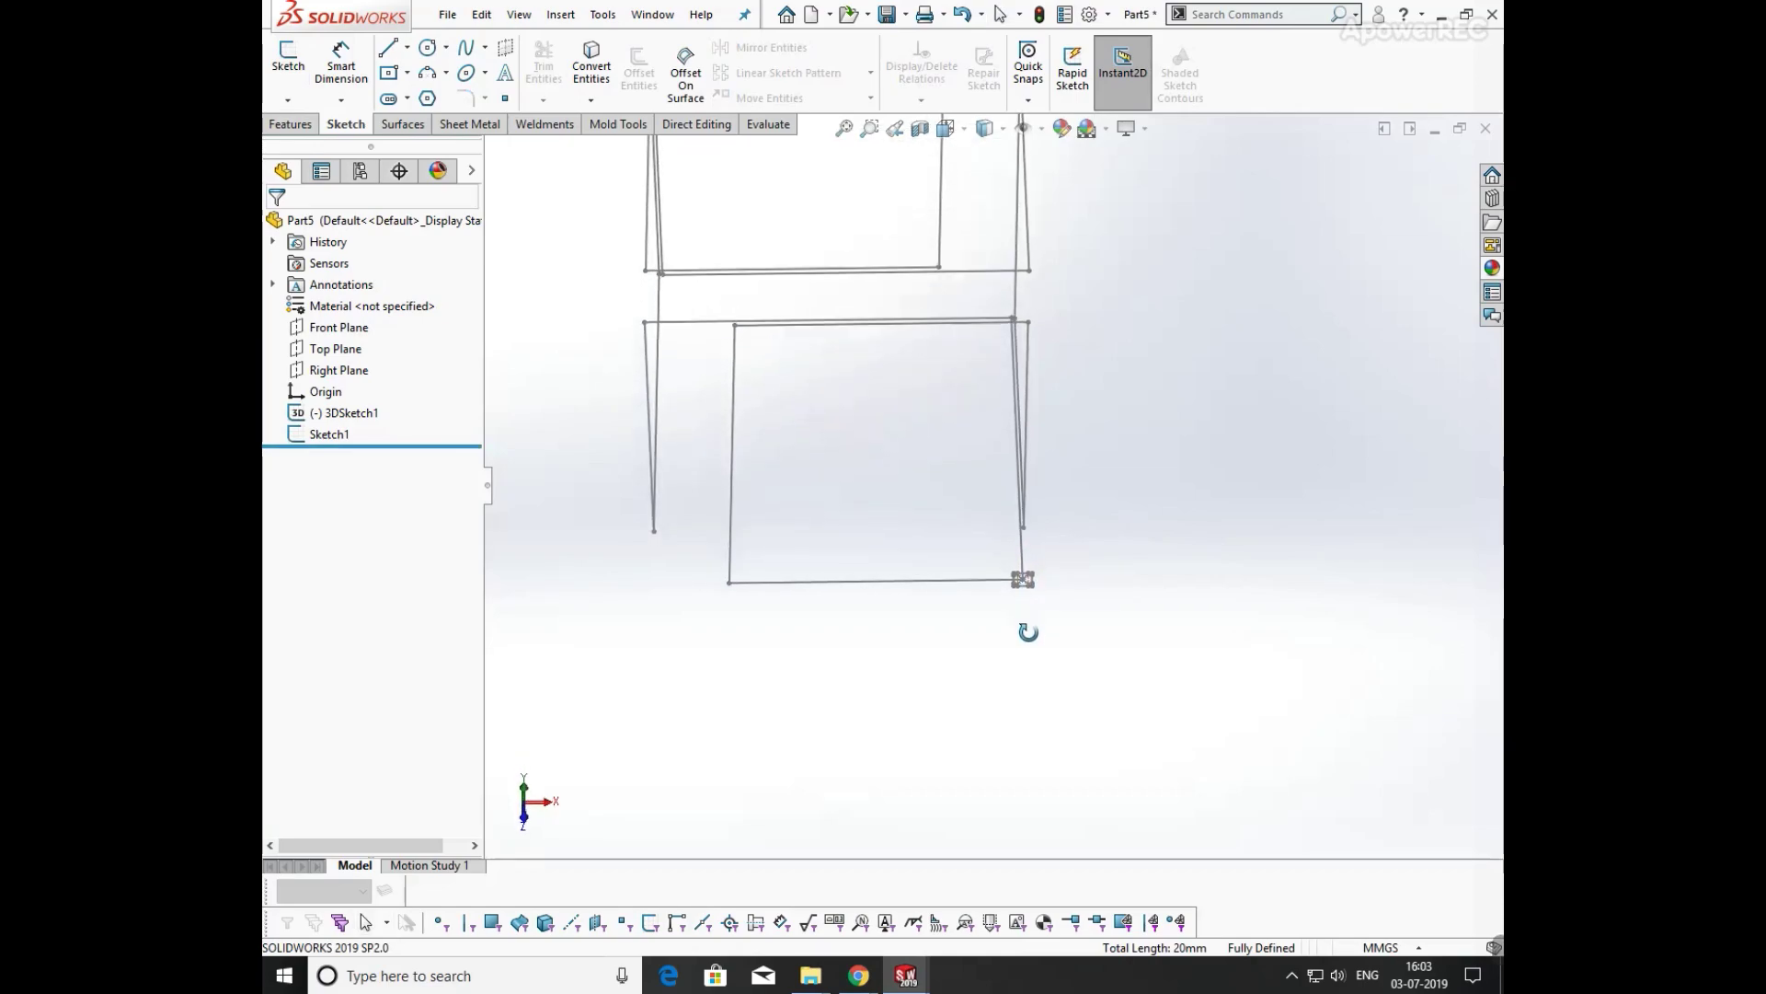
scroll(1028, 632, down, 3)
scroll(1036, 592, down, 3)
middle_drag(1025, 533, 1058, 501)
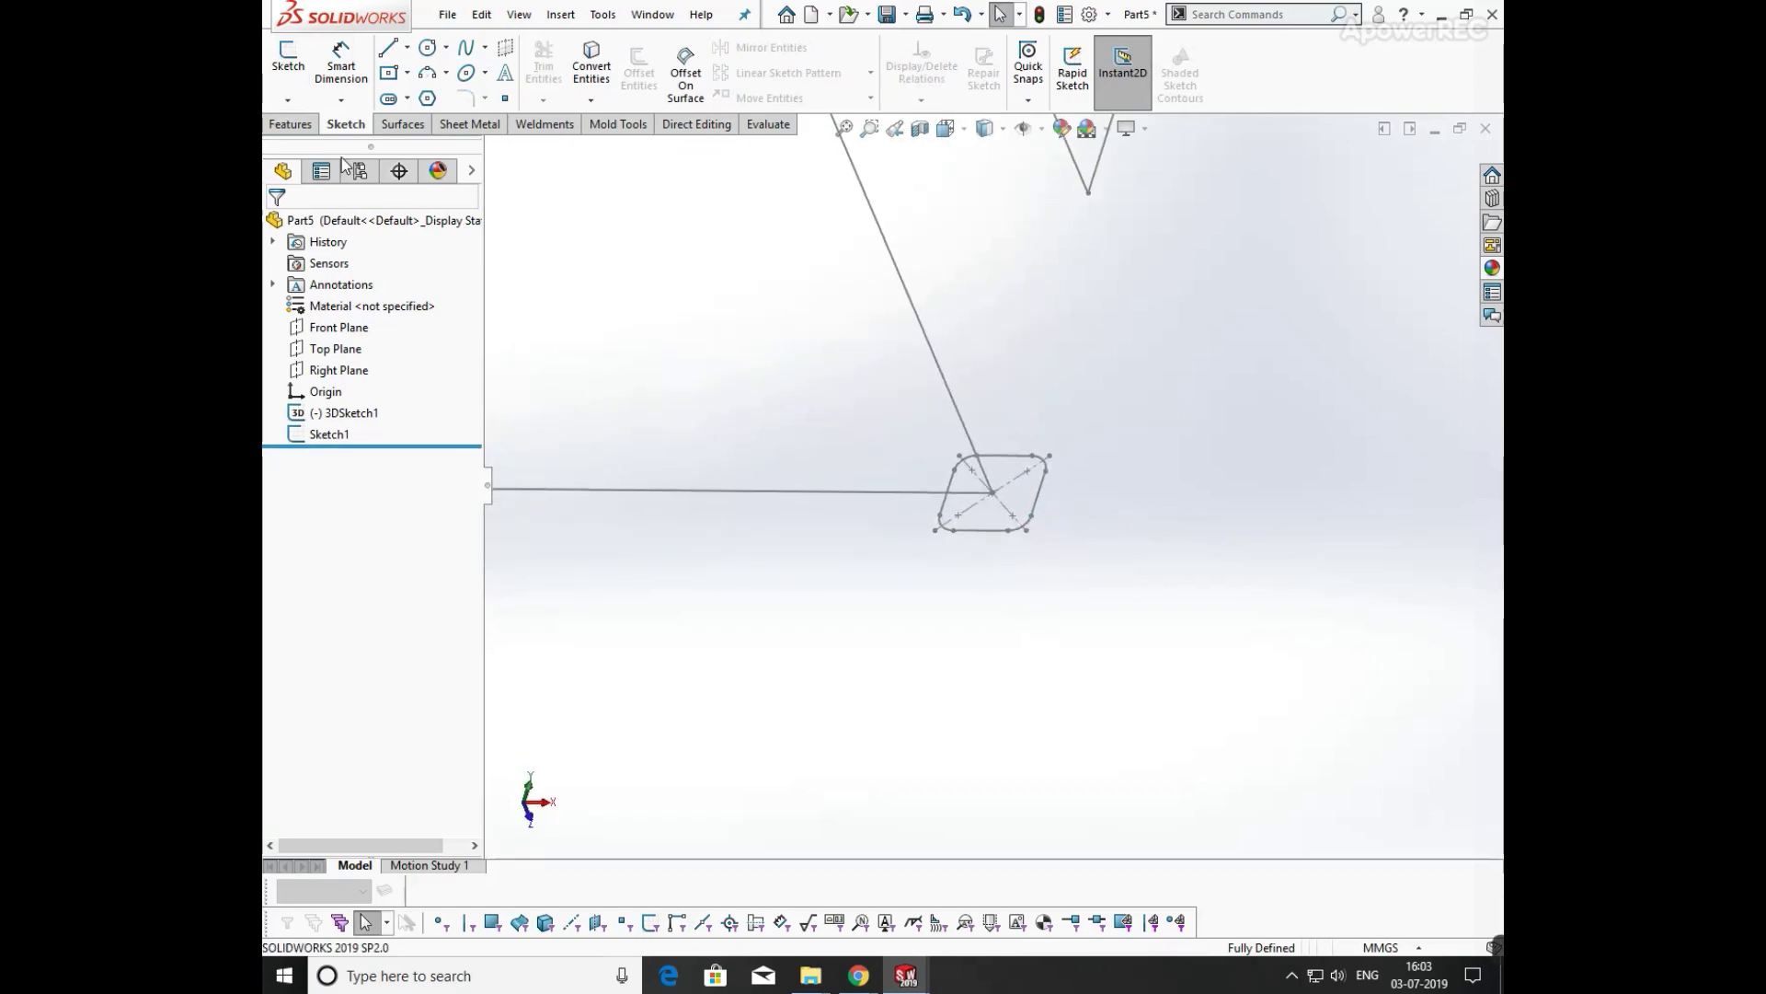
click(291, 124)
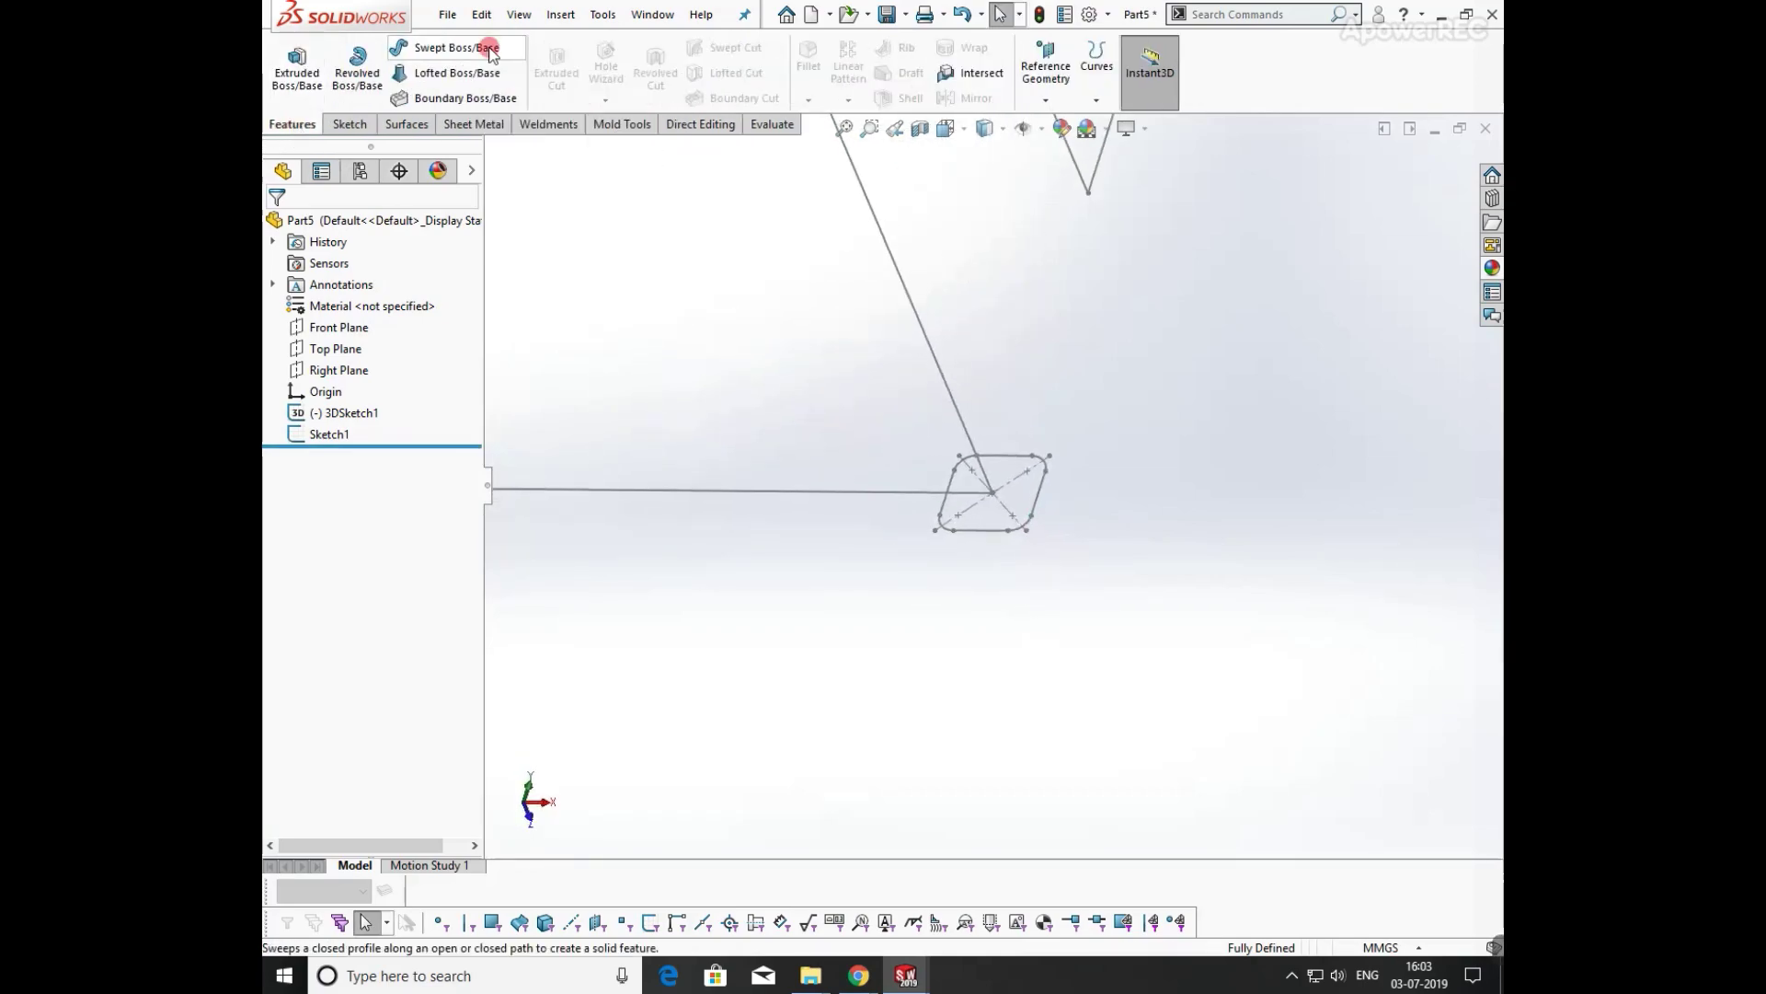
click(490, 49)
click(1017, 456)
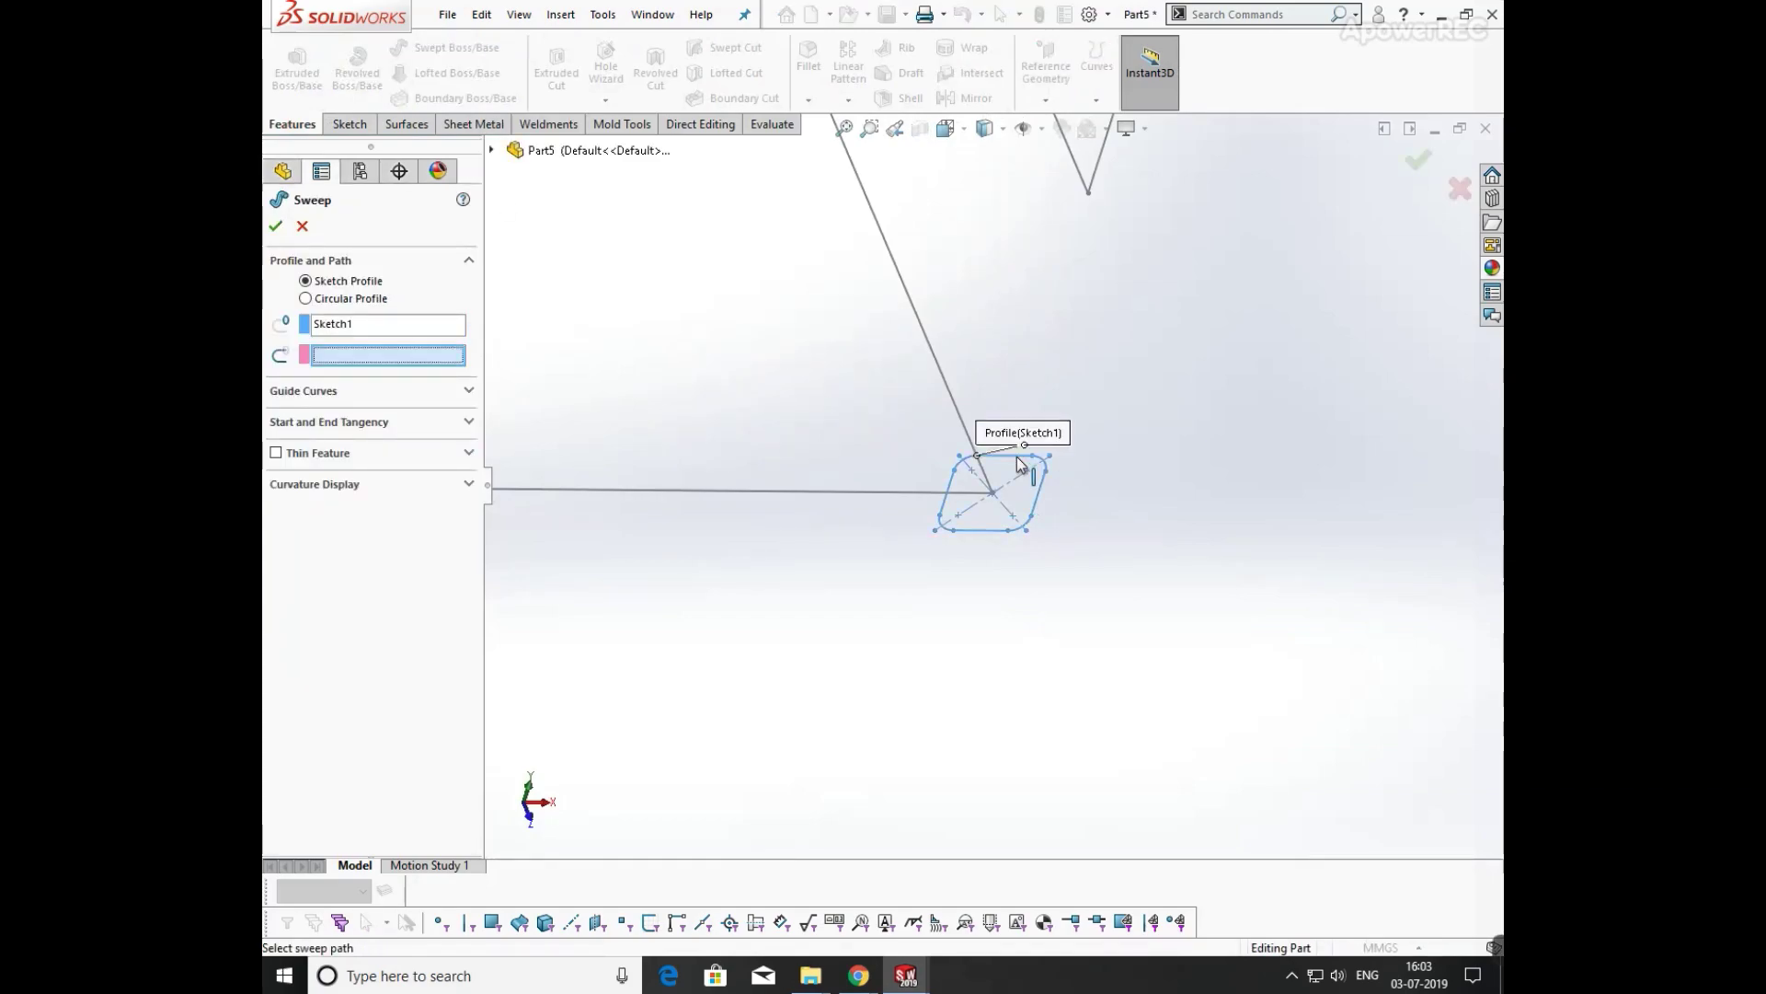
- Try to build the sweep path as a SelectionManager group, picking the bottom, left-side and rear frame lines in order from the profile
right_click(397, 357)
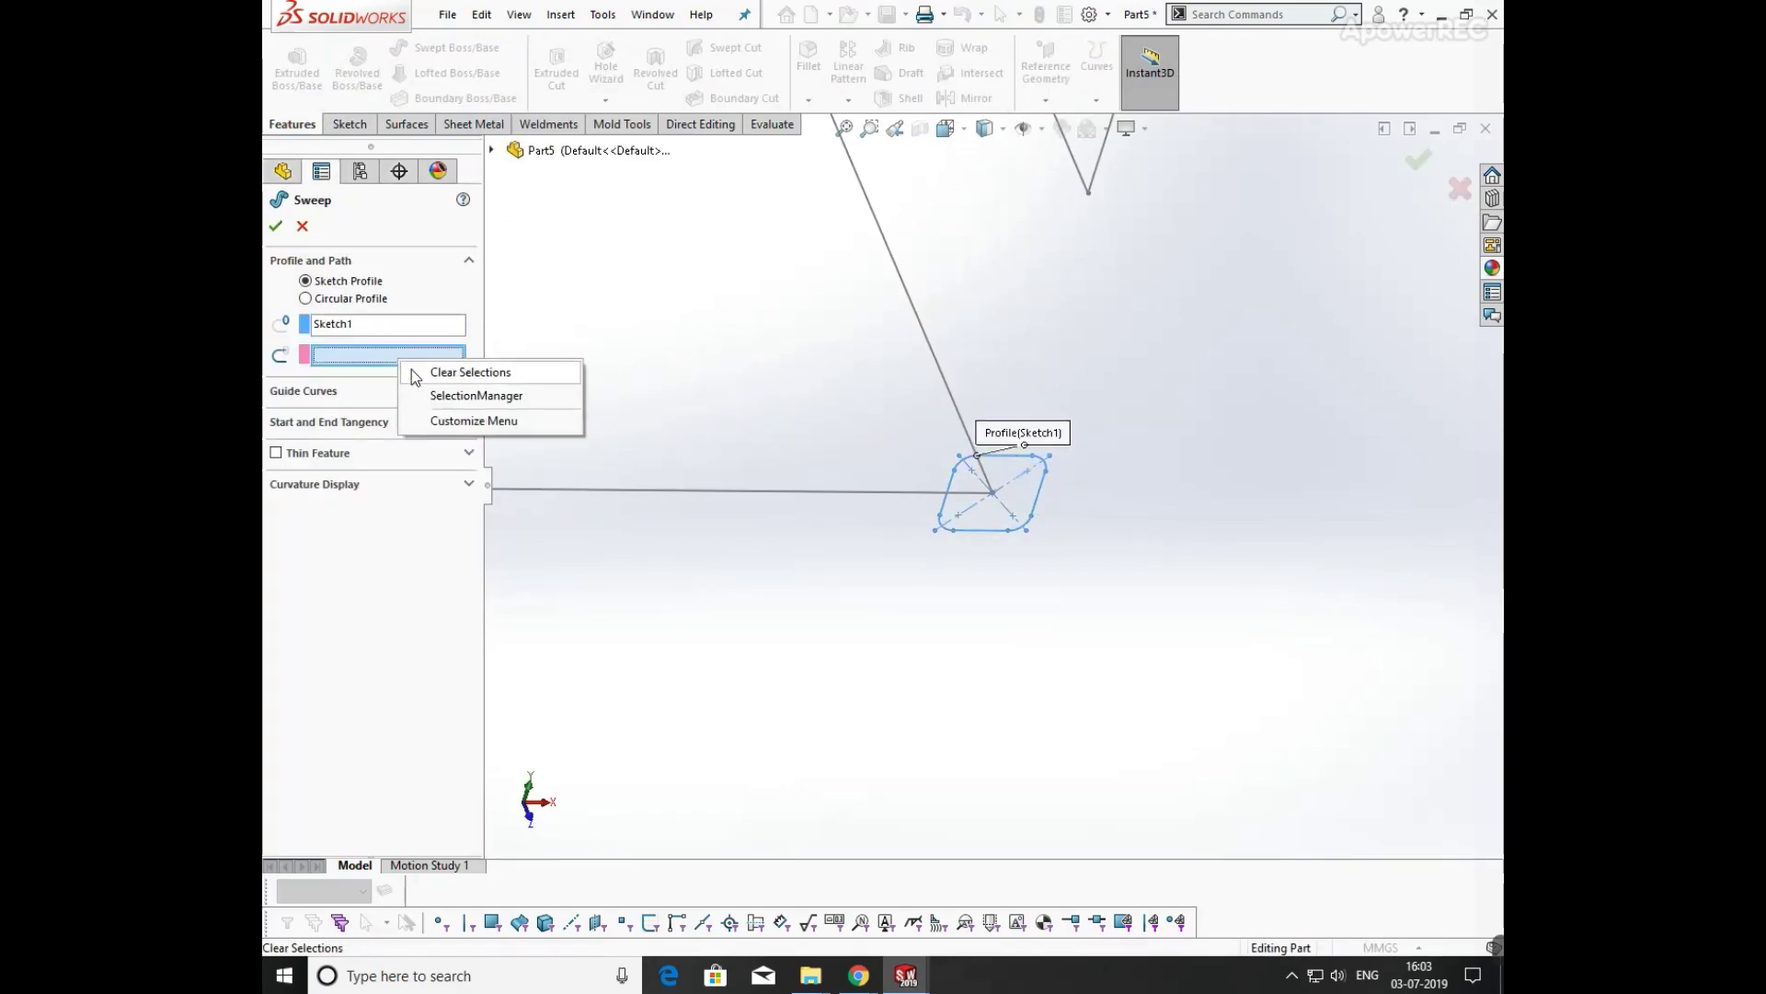
click(434, 393)
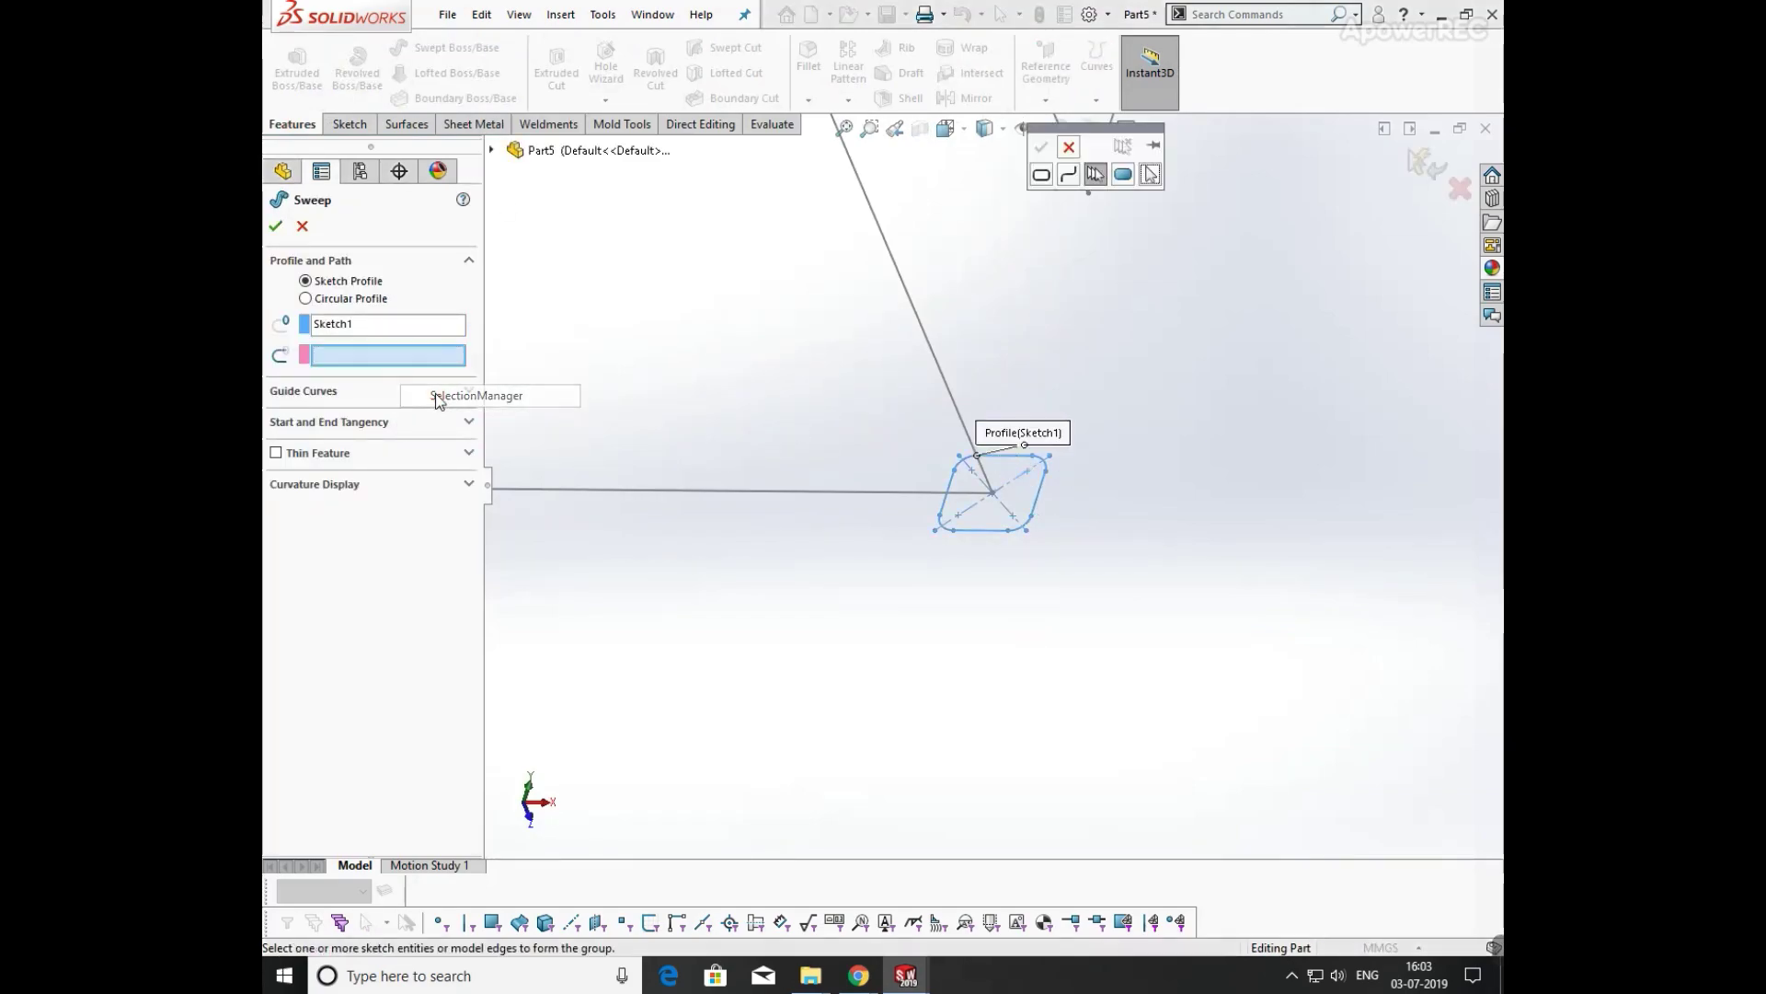
click(1100, 179)
scroll(1027, 428, up, 4)
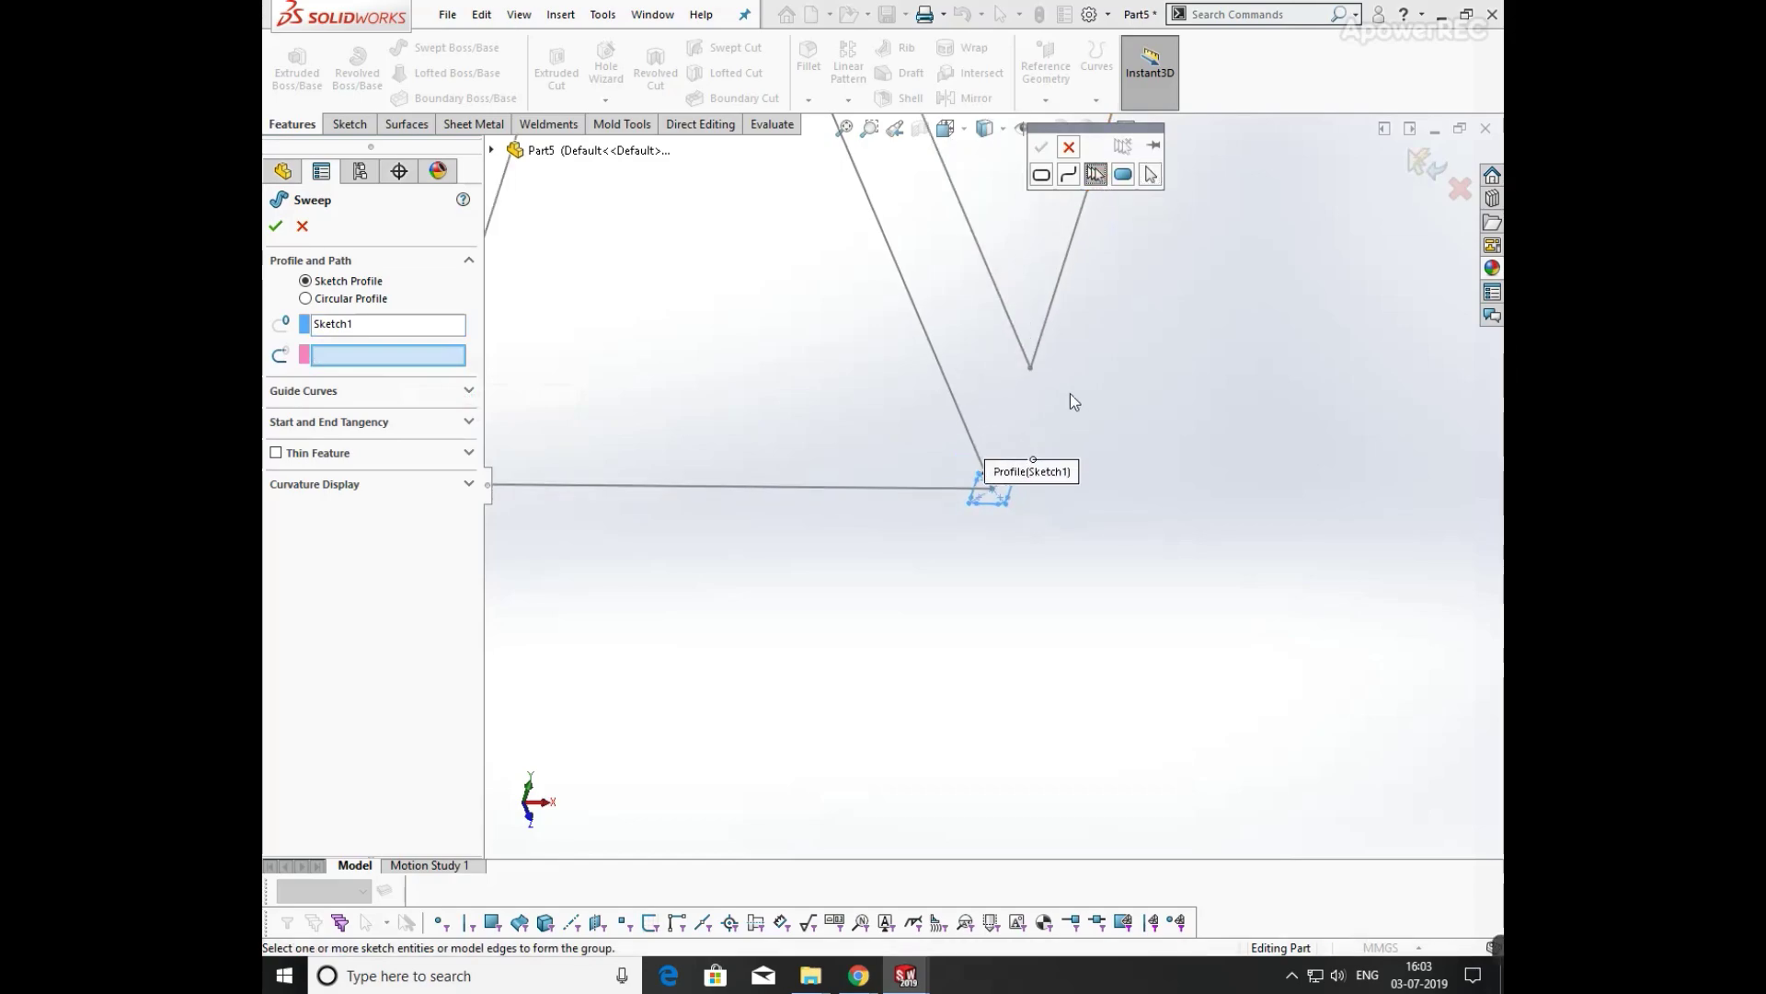
mouse_move(1071, 397)
middle_down()
mouse_move(1009, 358)
mouse_move(1040, 386)
mouse_move(1019, 361)
mouse_move(702, 402)
mouse_move(745, 386)
mouse_move(659, 467)
middle_up()
click(1011, 365)
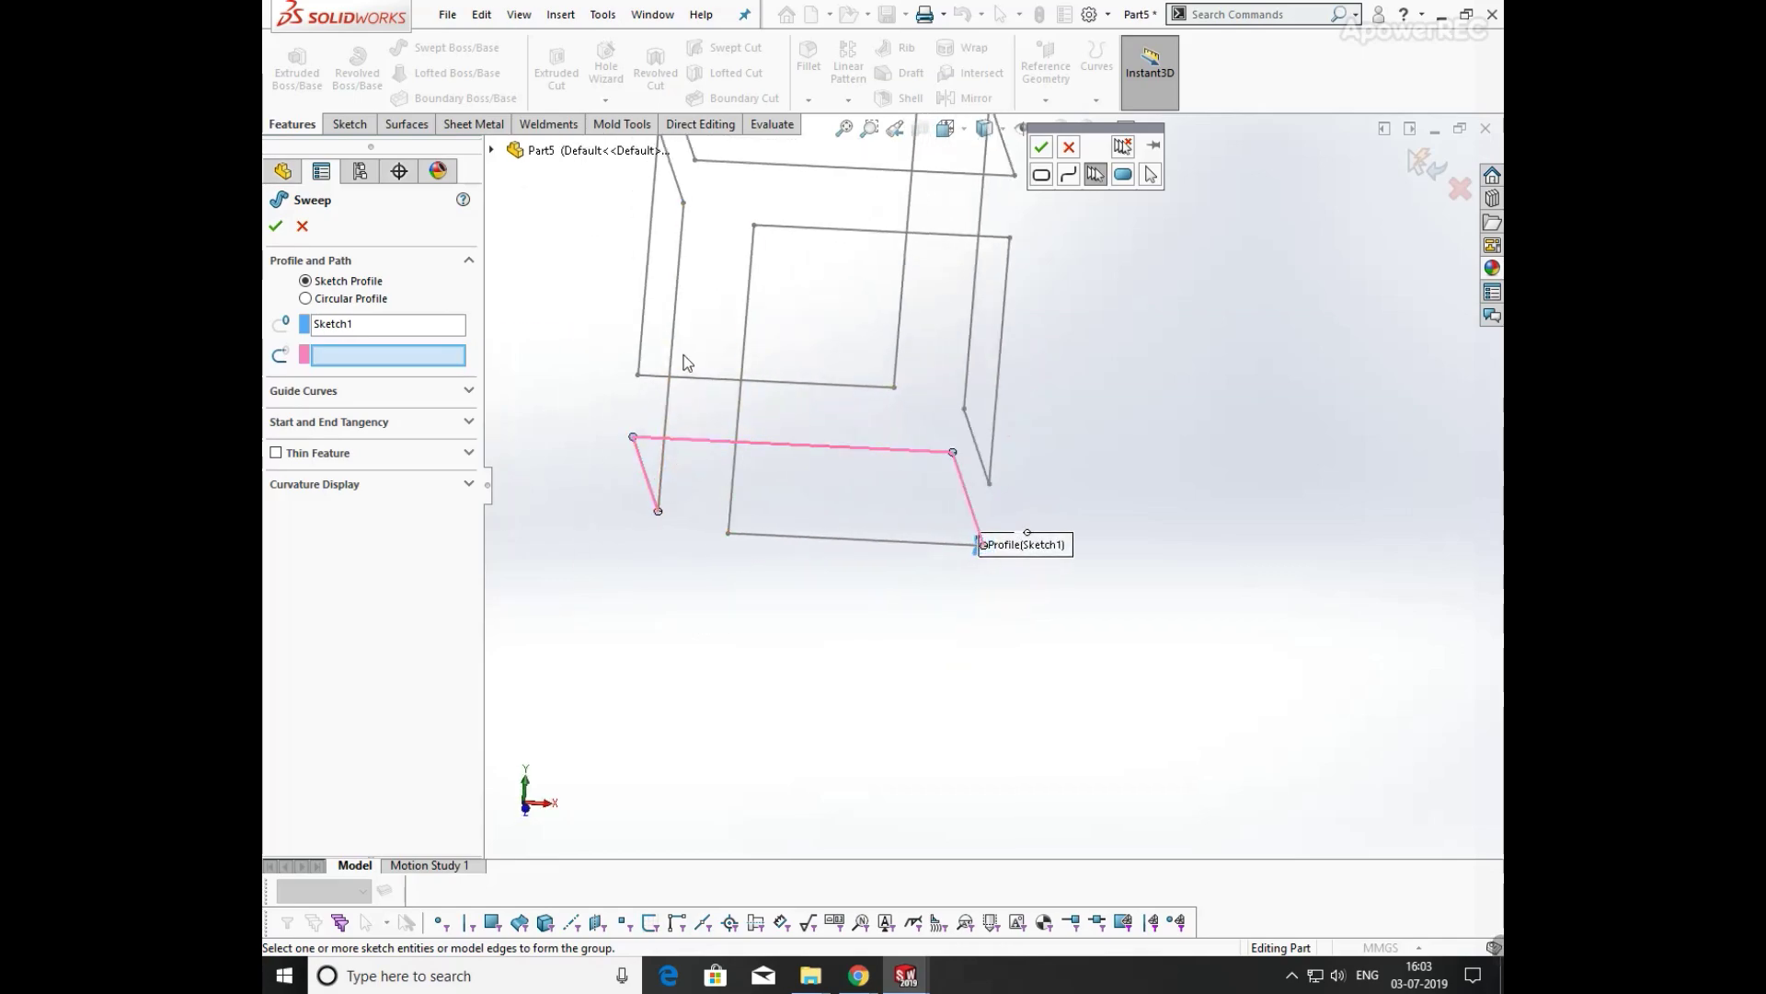
click(688, 302)
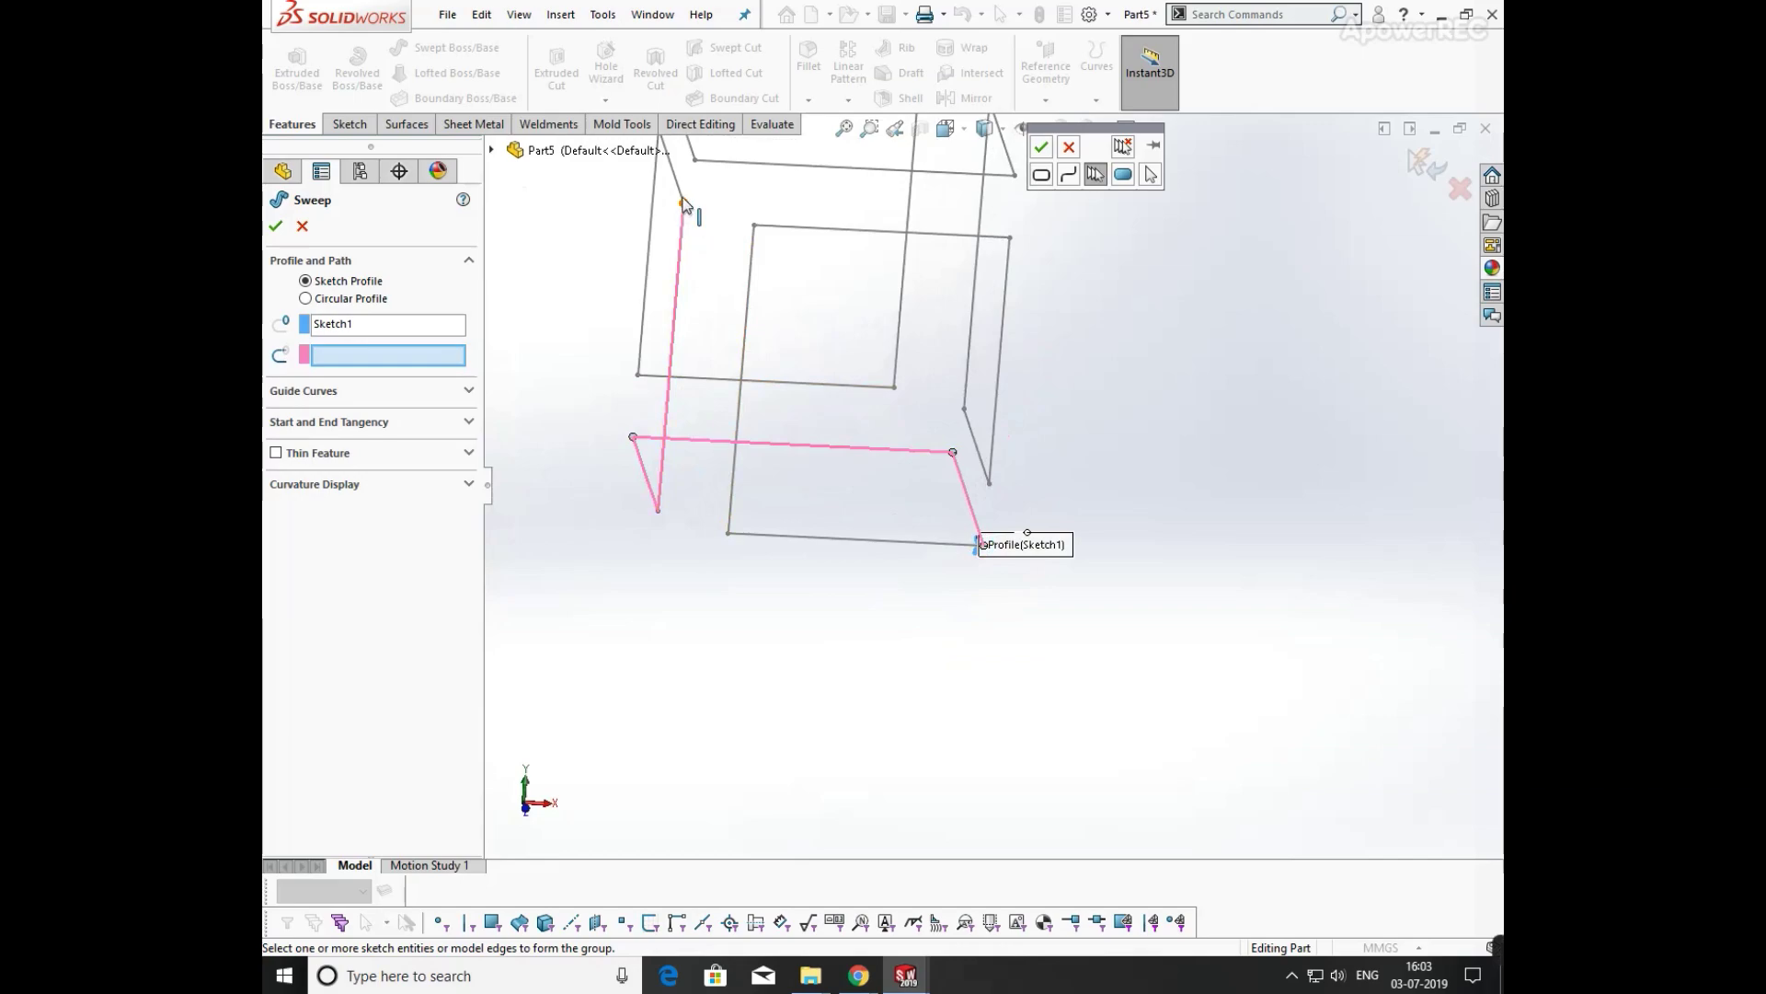
click(655, 233)
click(692, 378)
click(902, 320)
- Try to complete the path group with the top, right-side and front frame lines and accept the selection
scroll(936, 382, up, 3)
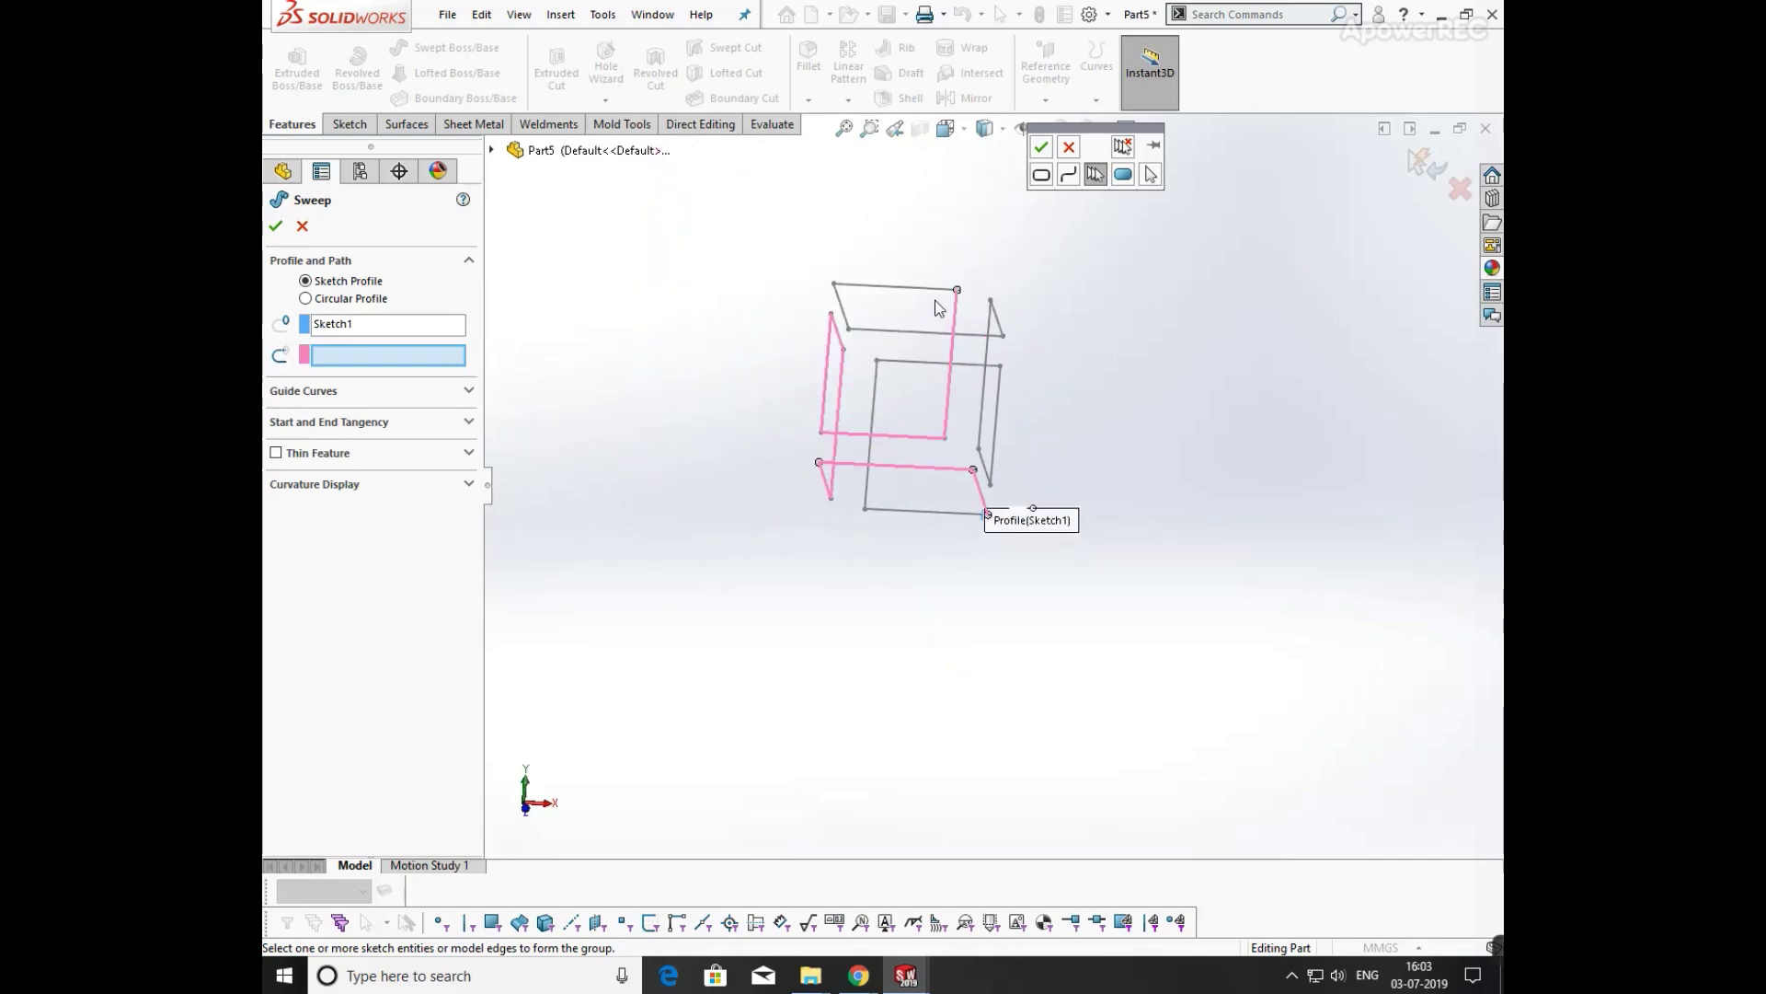
click(845, 311)
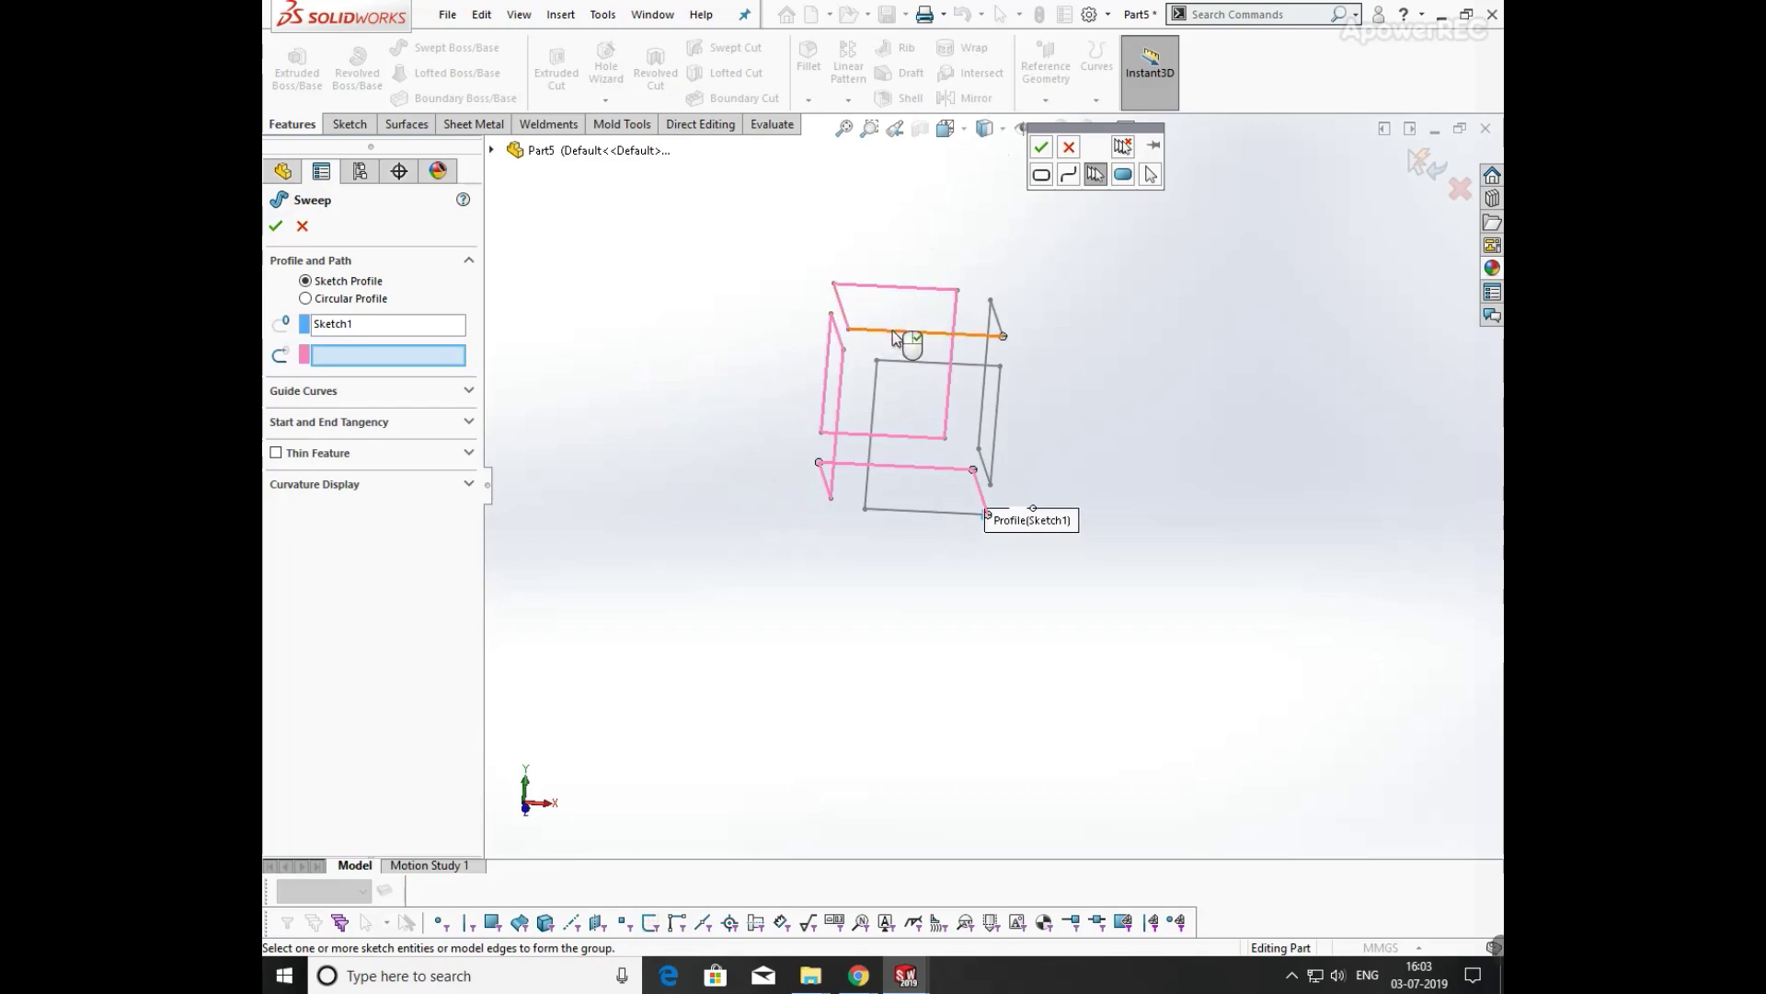
click(999, 323)
click(987, 359)
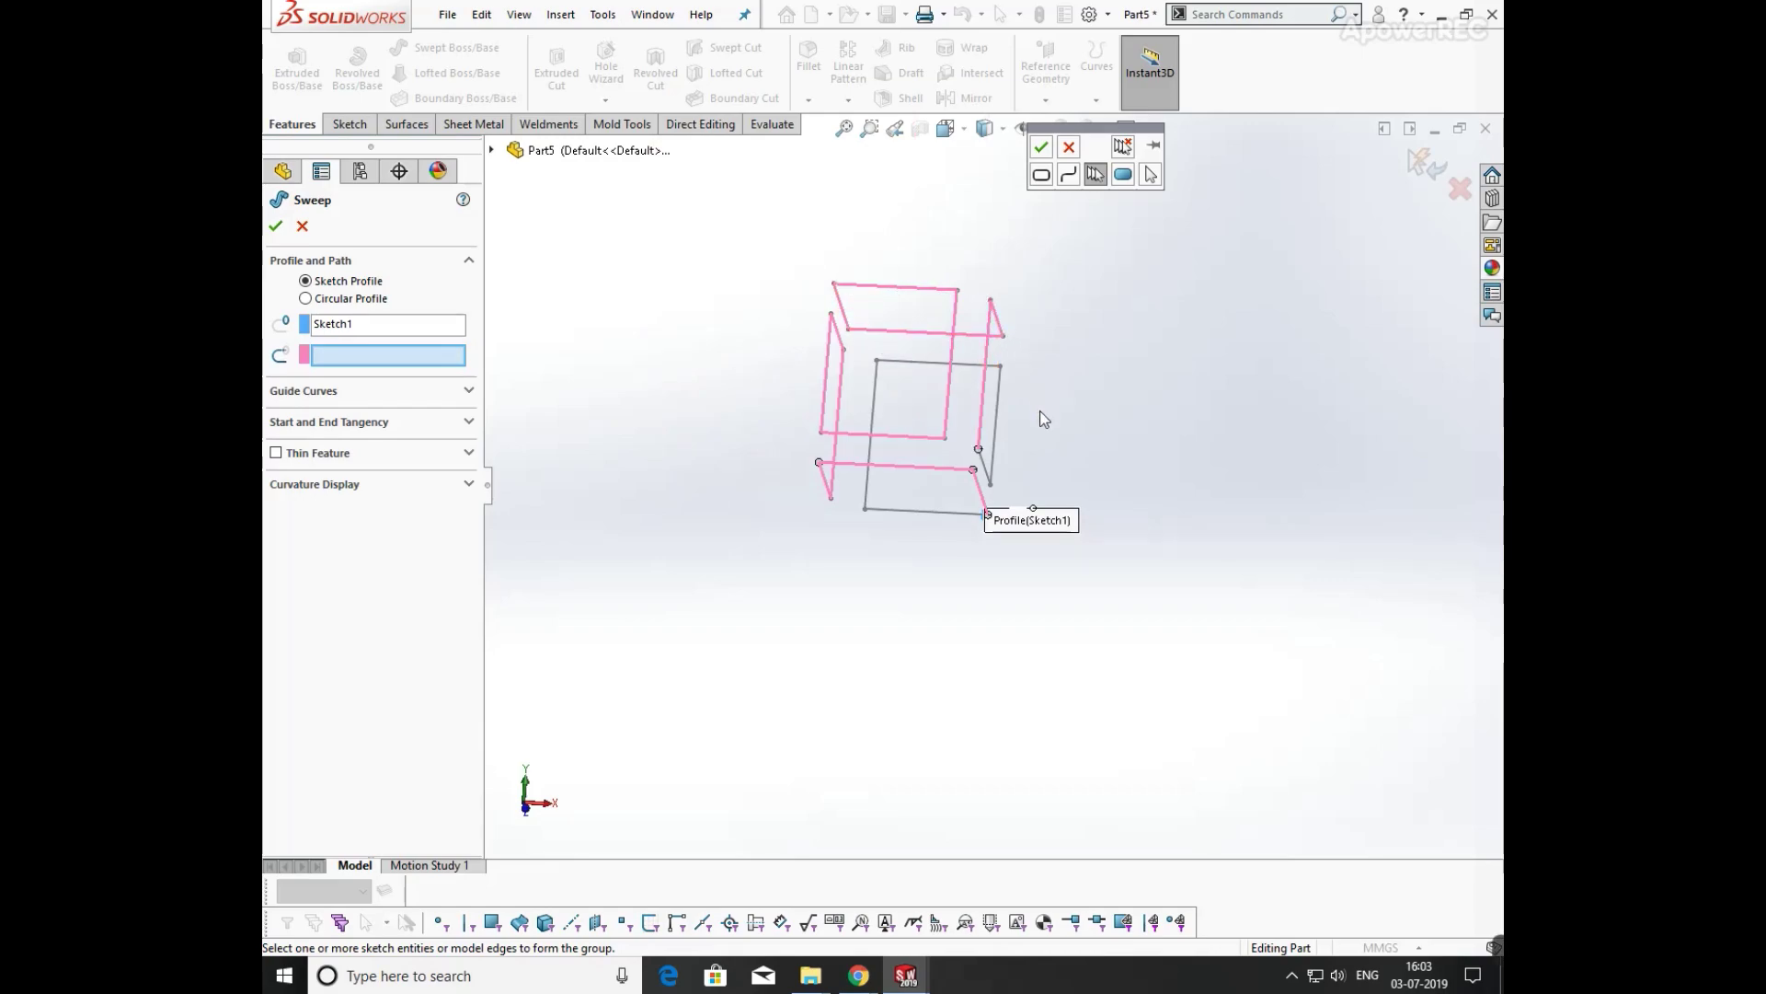
mouse_move(1040, 414)
middle_down()
mouse_move(1002, 383)
mouse_move(973, 477)
middle_up()
click(977, 488)
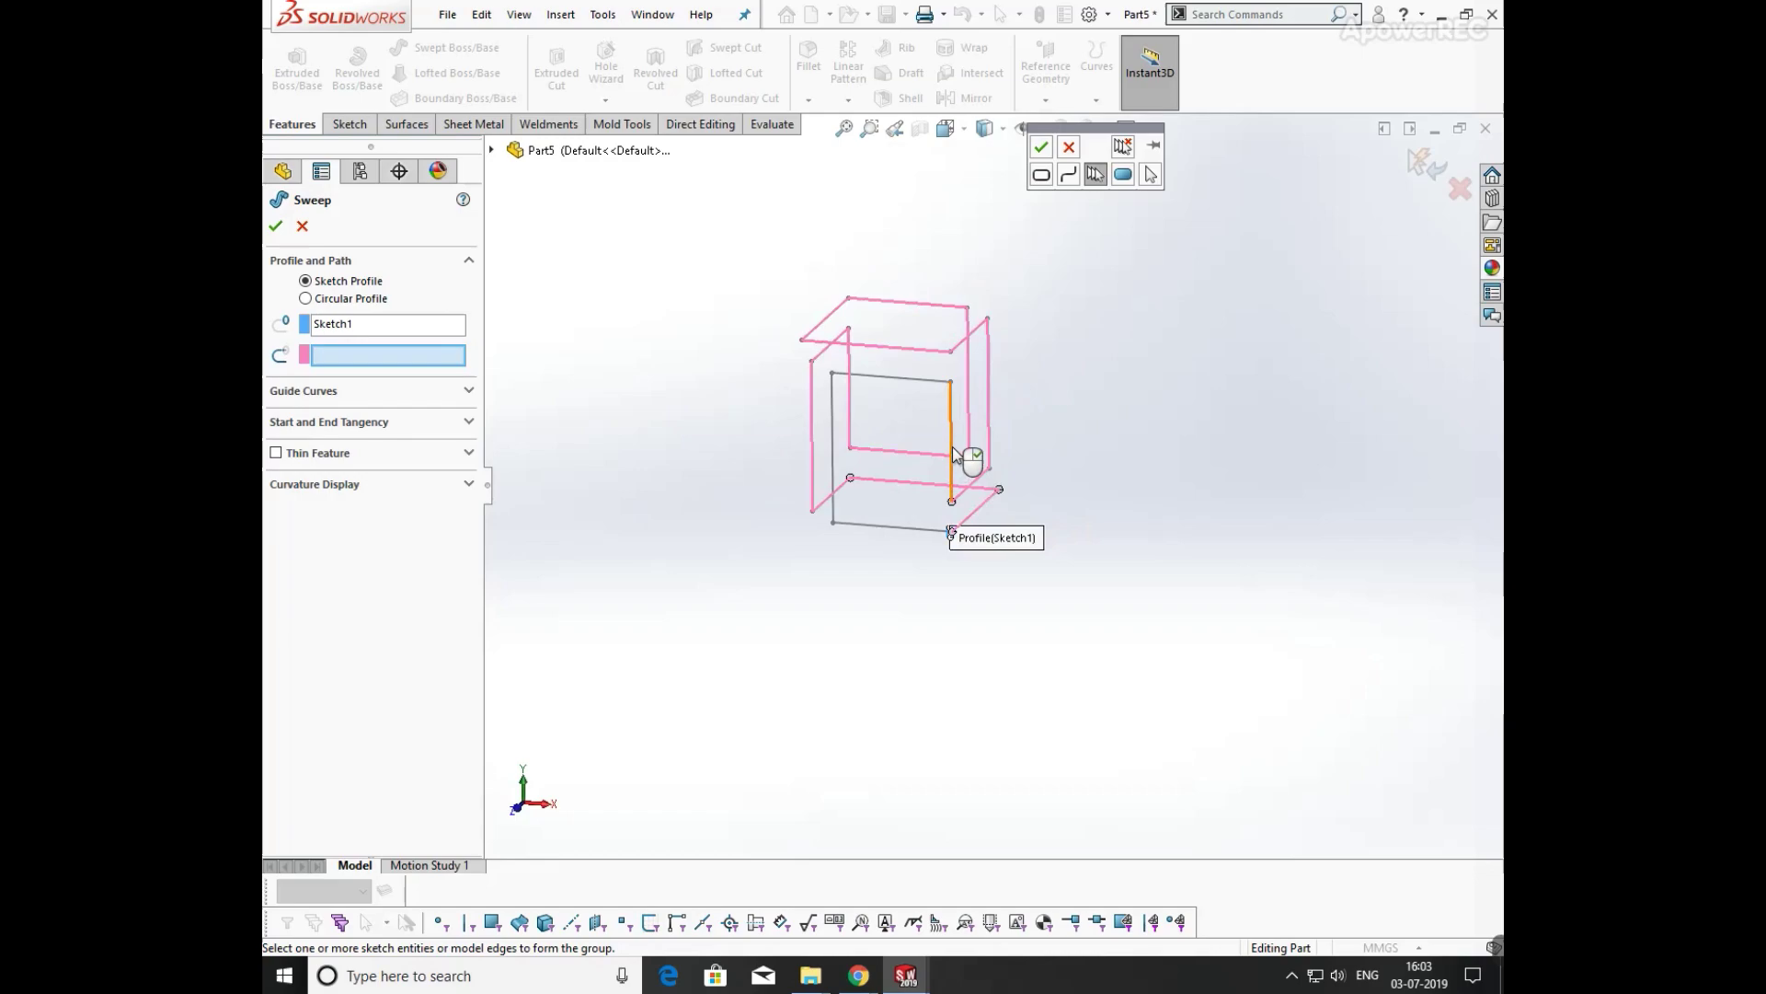
click(835, 414)
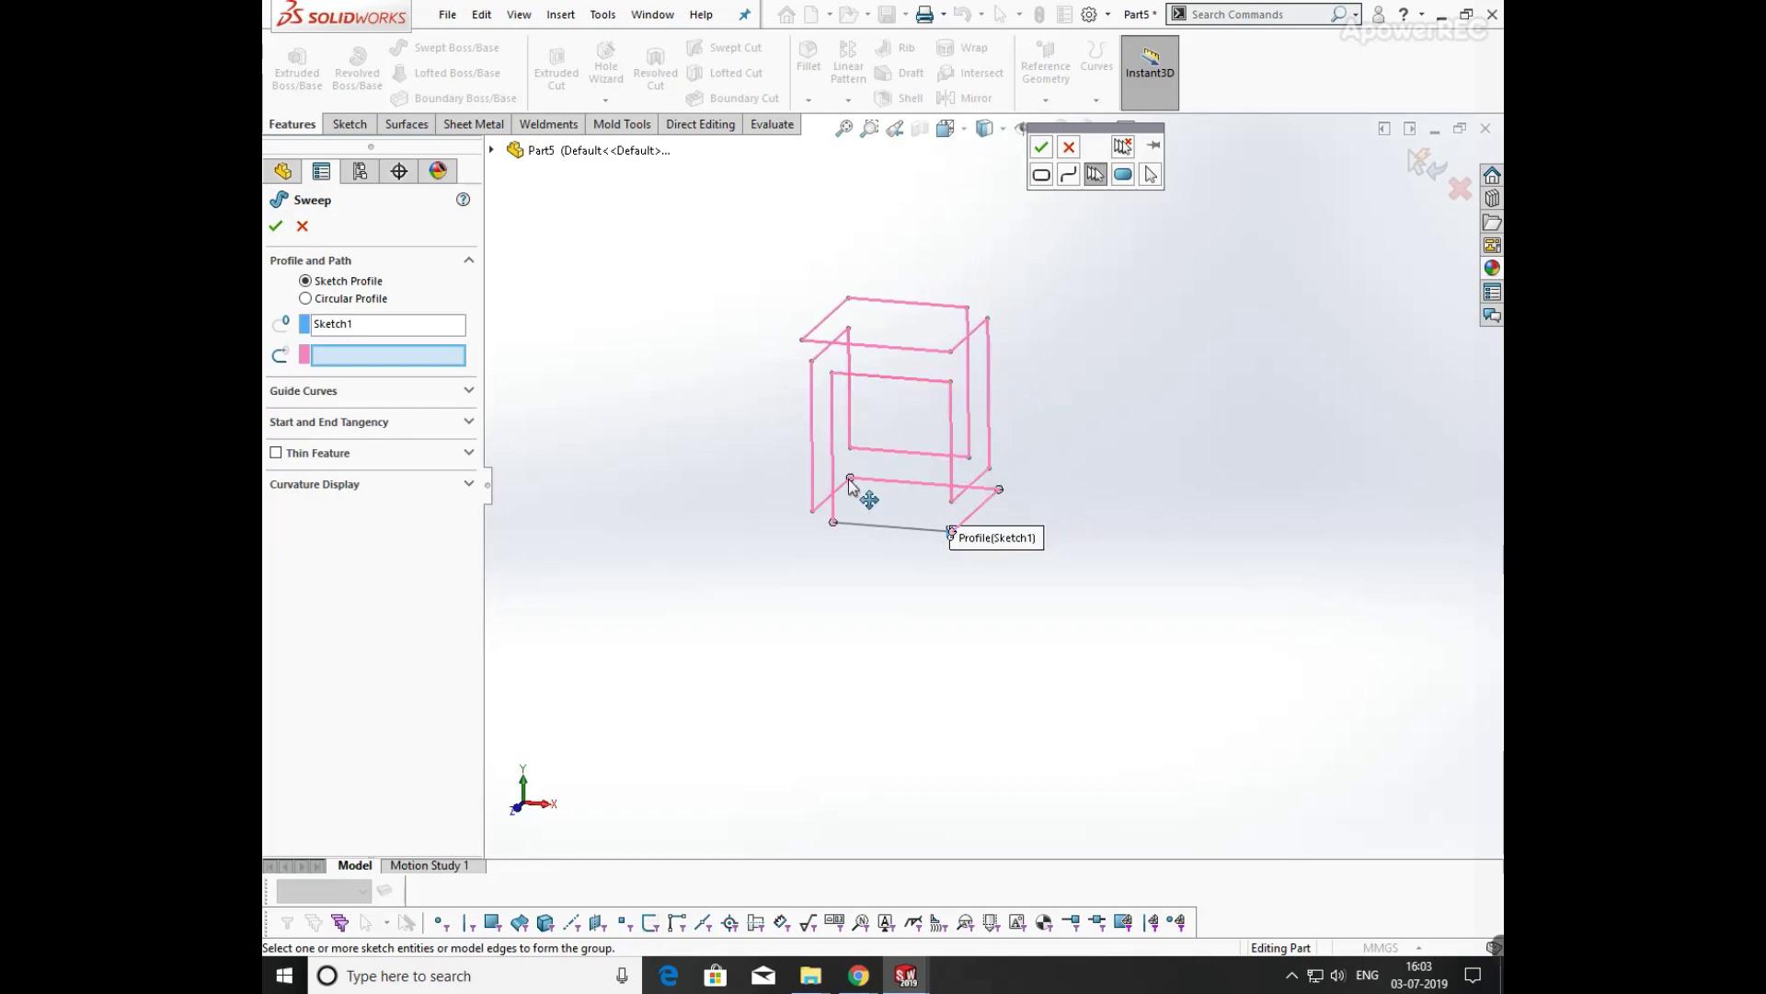
middle_drag(1062, 457, 1115, 535)
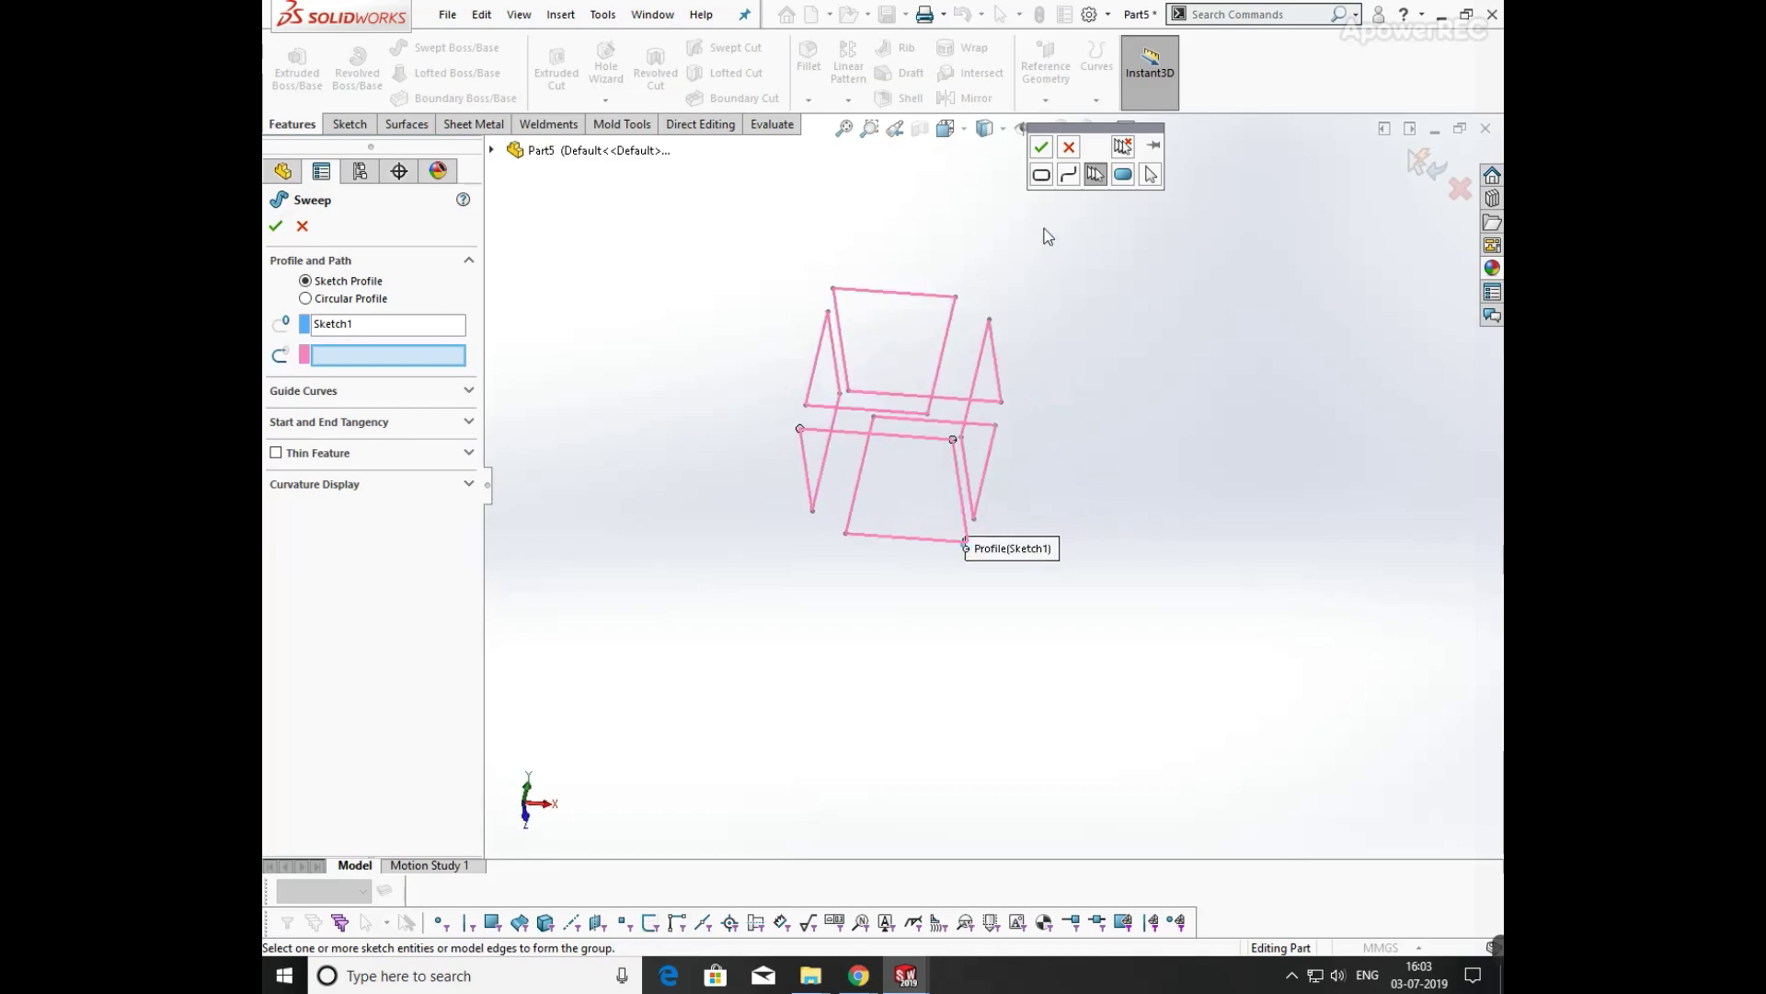
click(1048, 154)
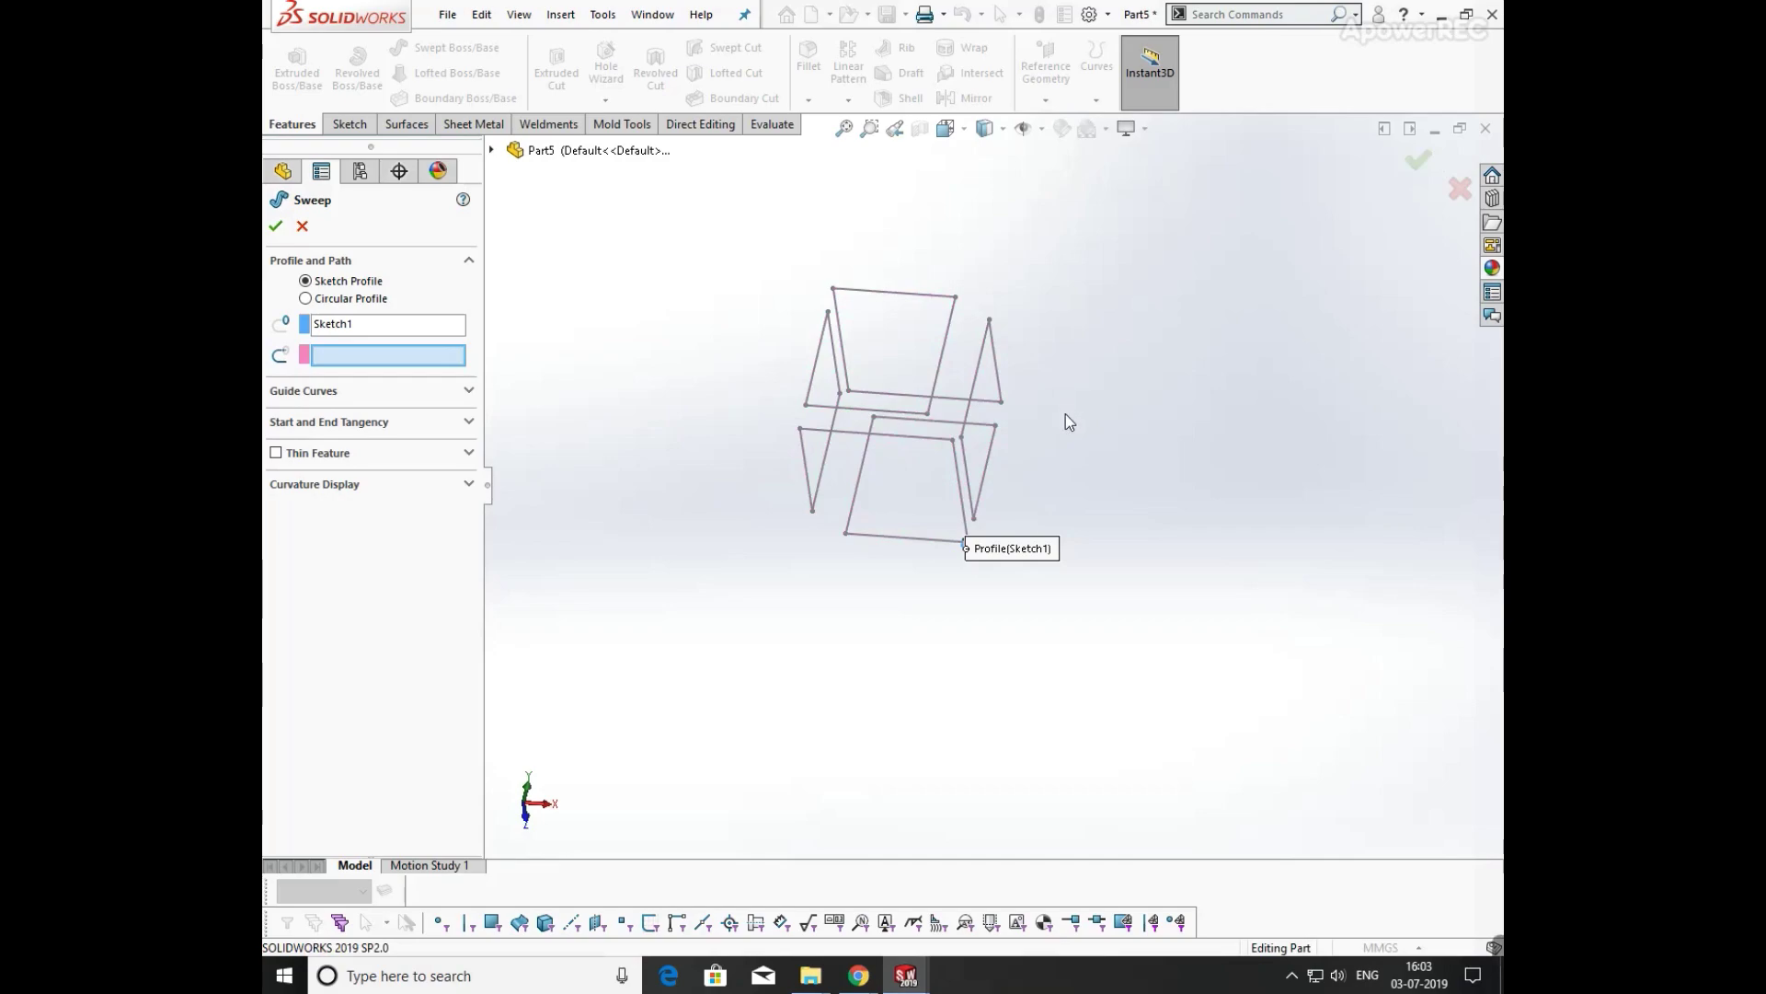
- Restart the sweep path as a SelectionManager group, picking the three bottom lines and the first left-side vertical in order from the profile
middle_drag(1061, 493, 1021, 437)
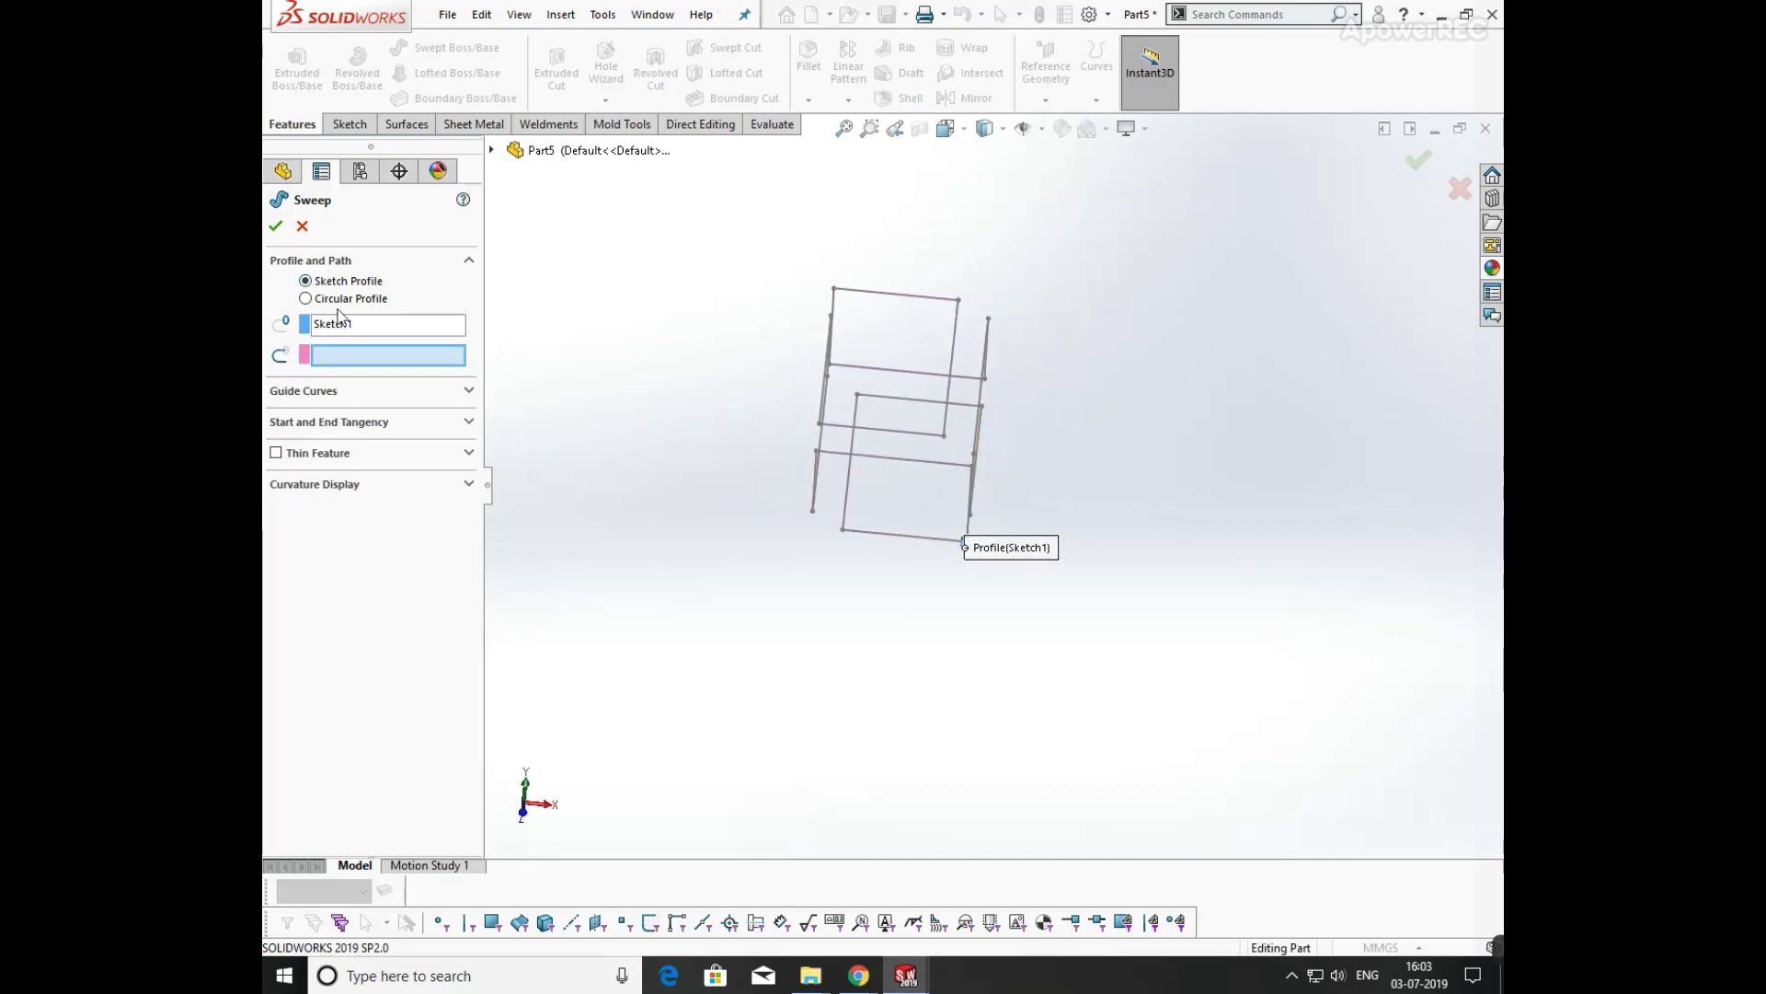
right_click(367, 357)
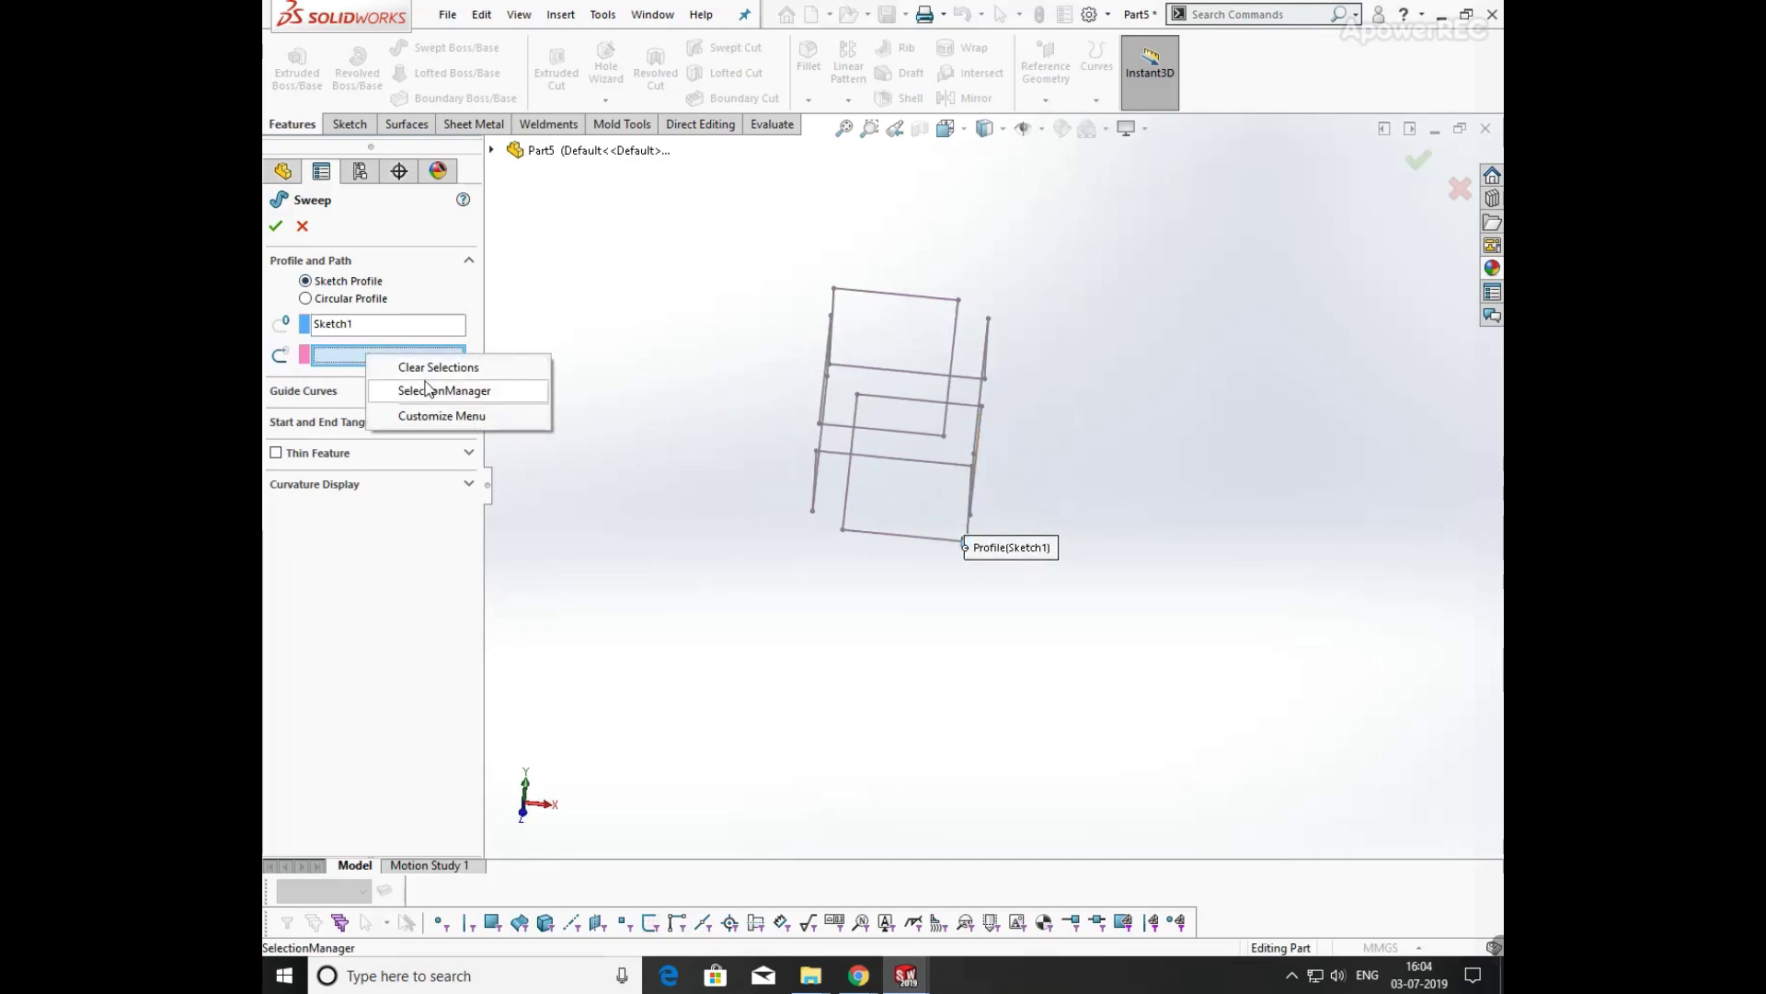
click(437, 390)
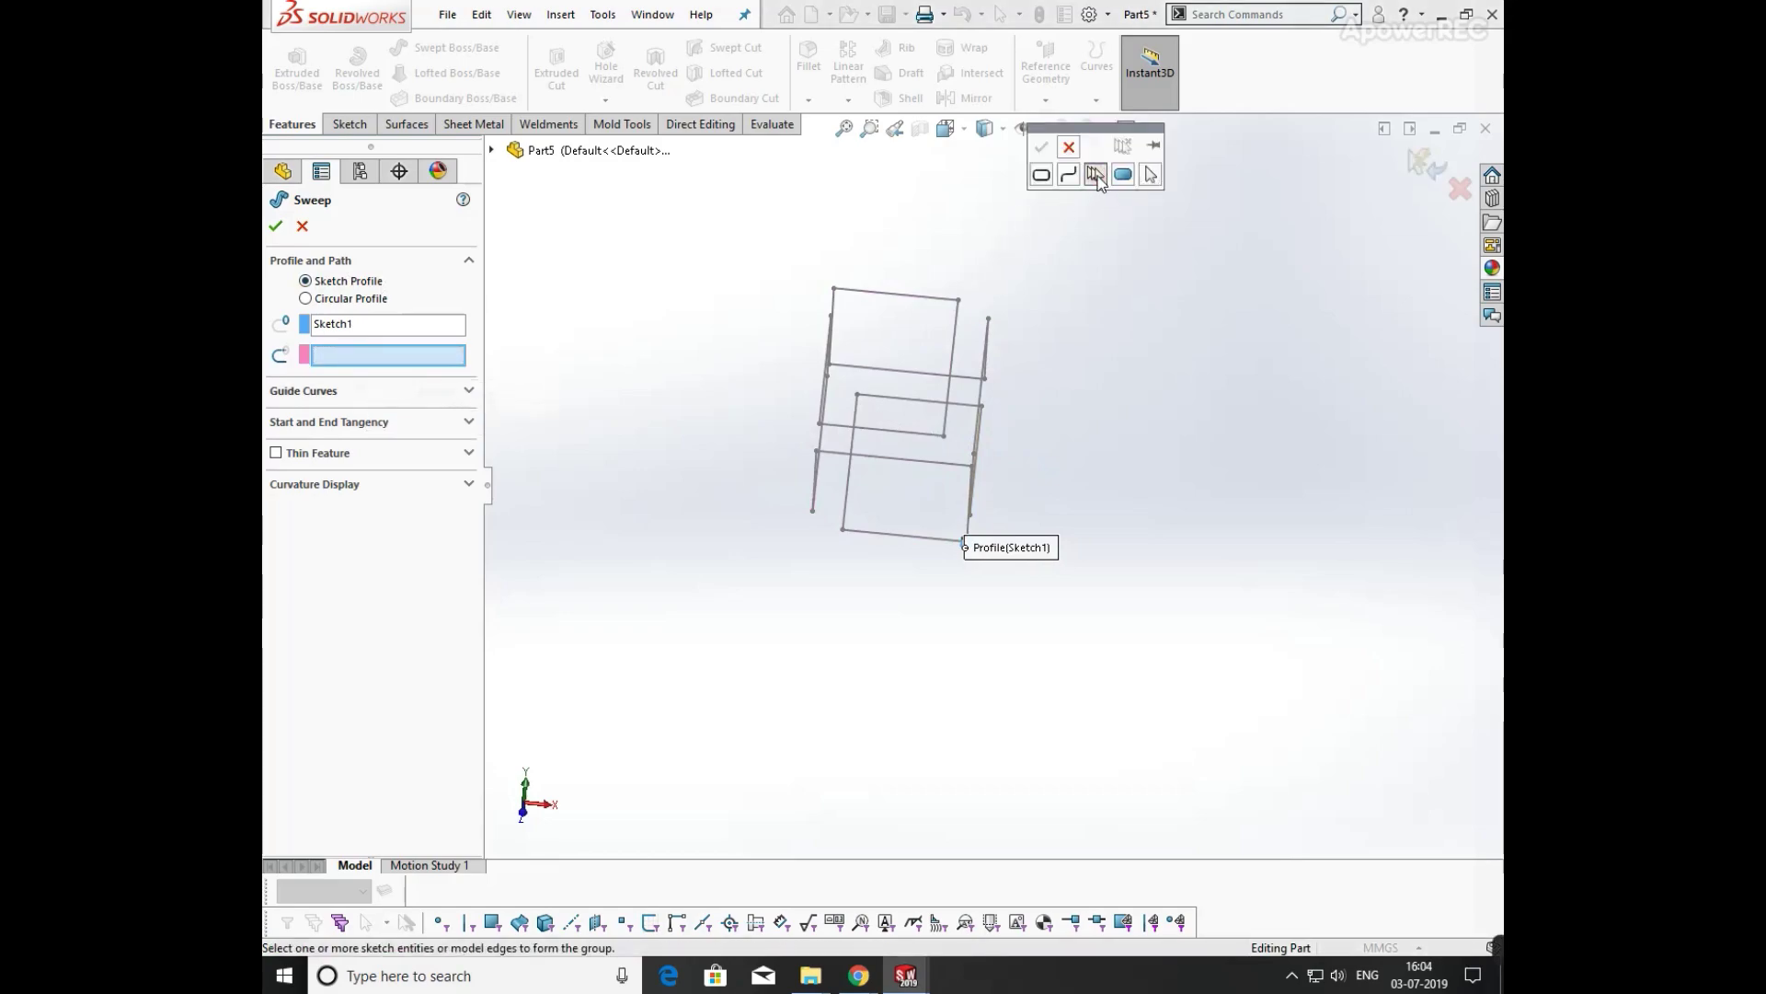
scroll(1017, 552, down, 5)
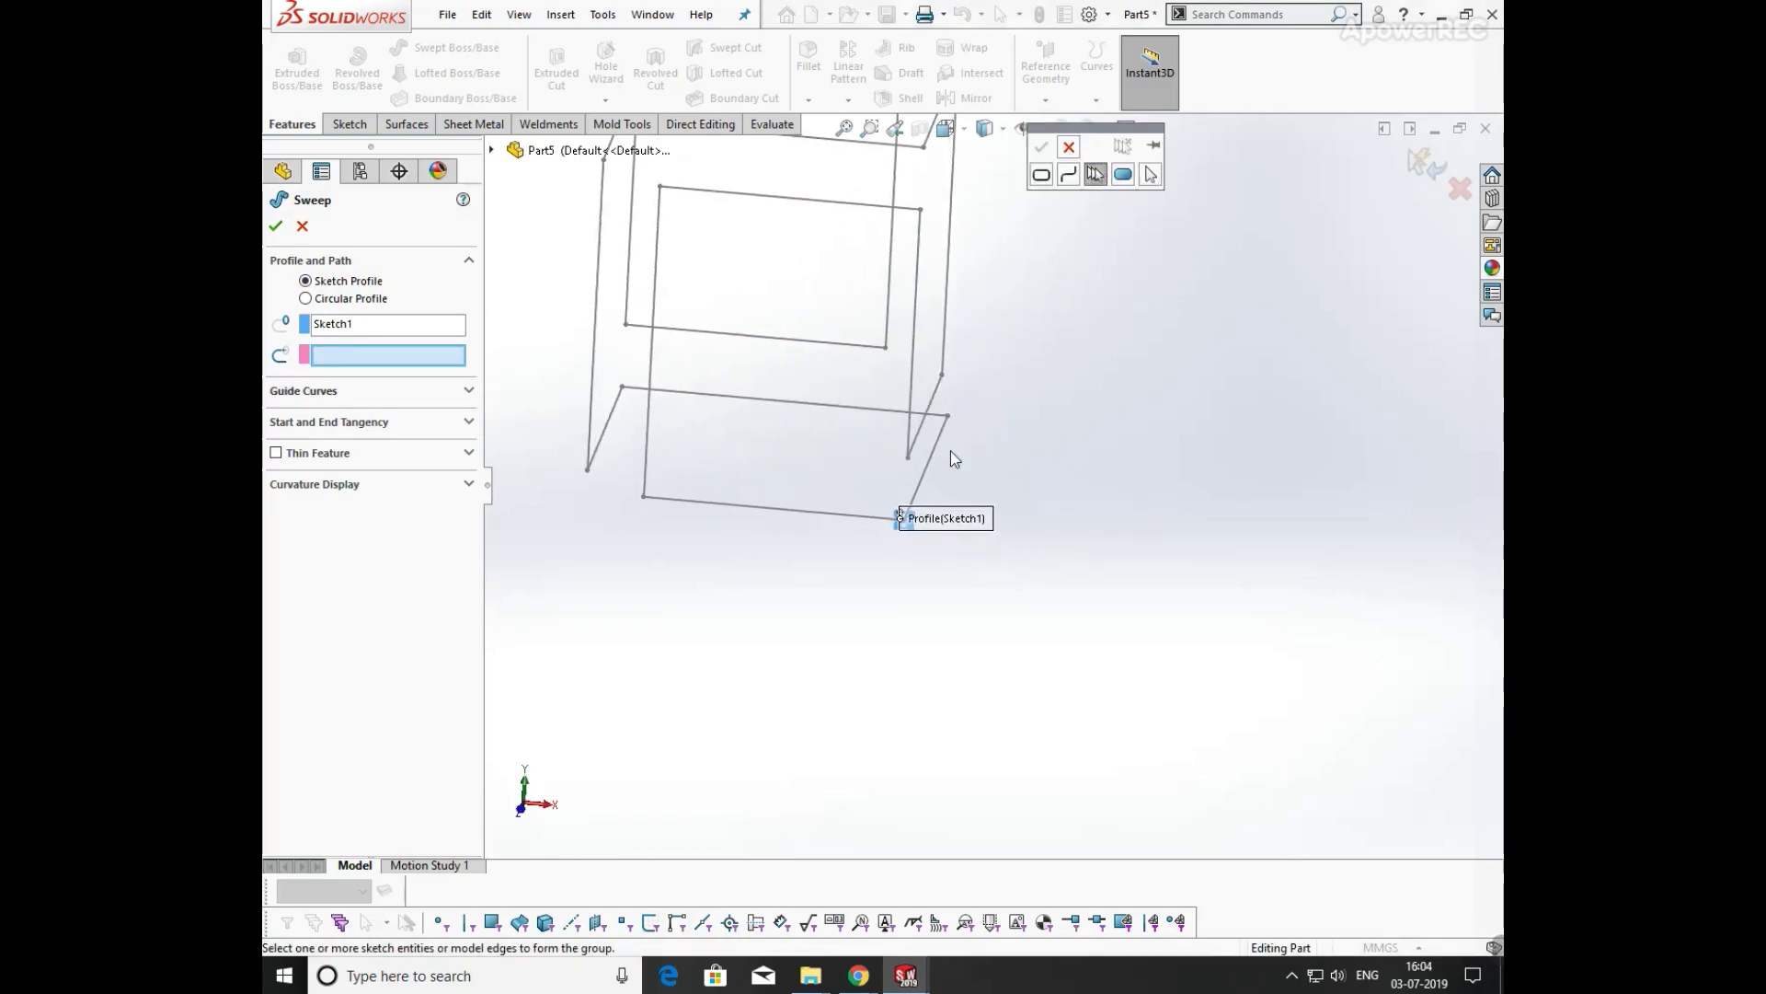
click(926, 474)
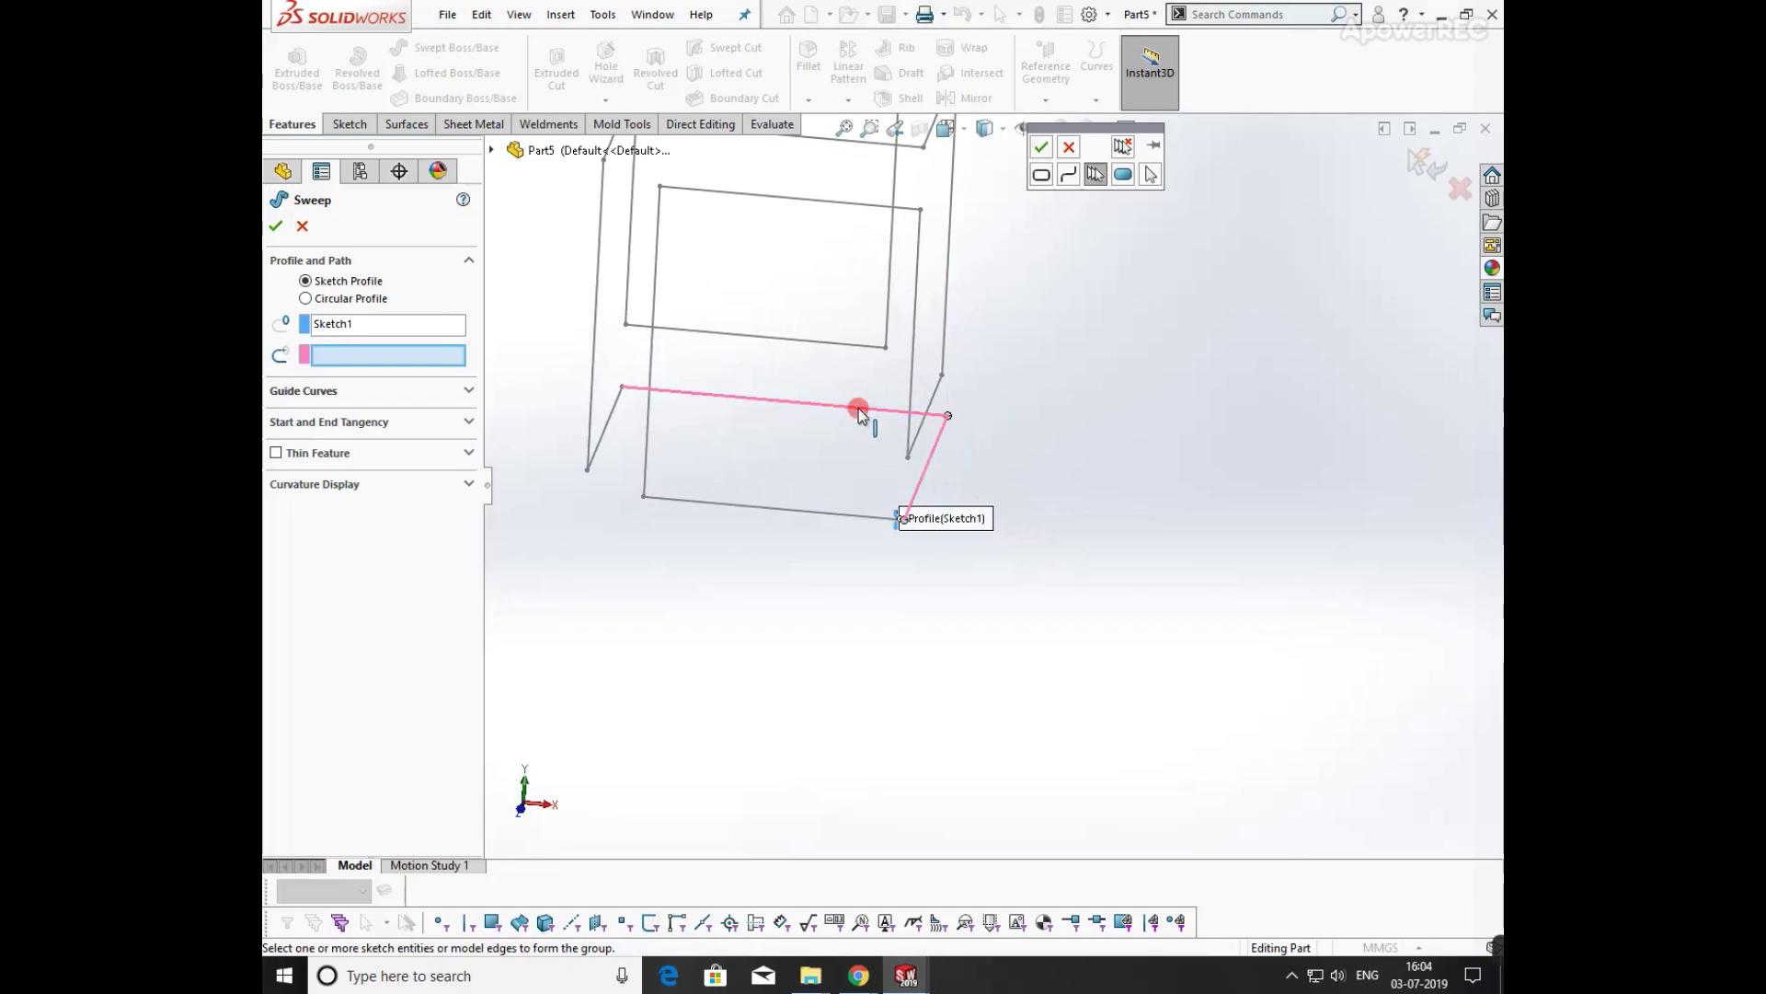
click(611, 423)
click(593, 368)
scroll(720, 296, up, 4)
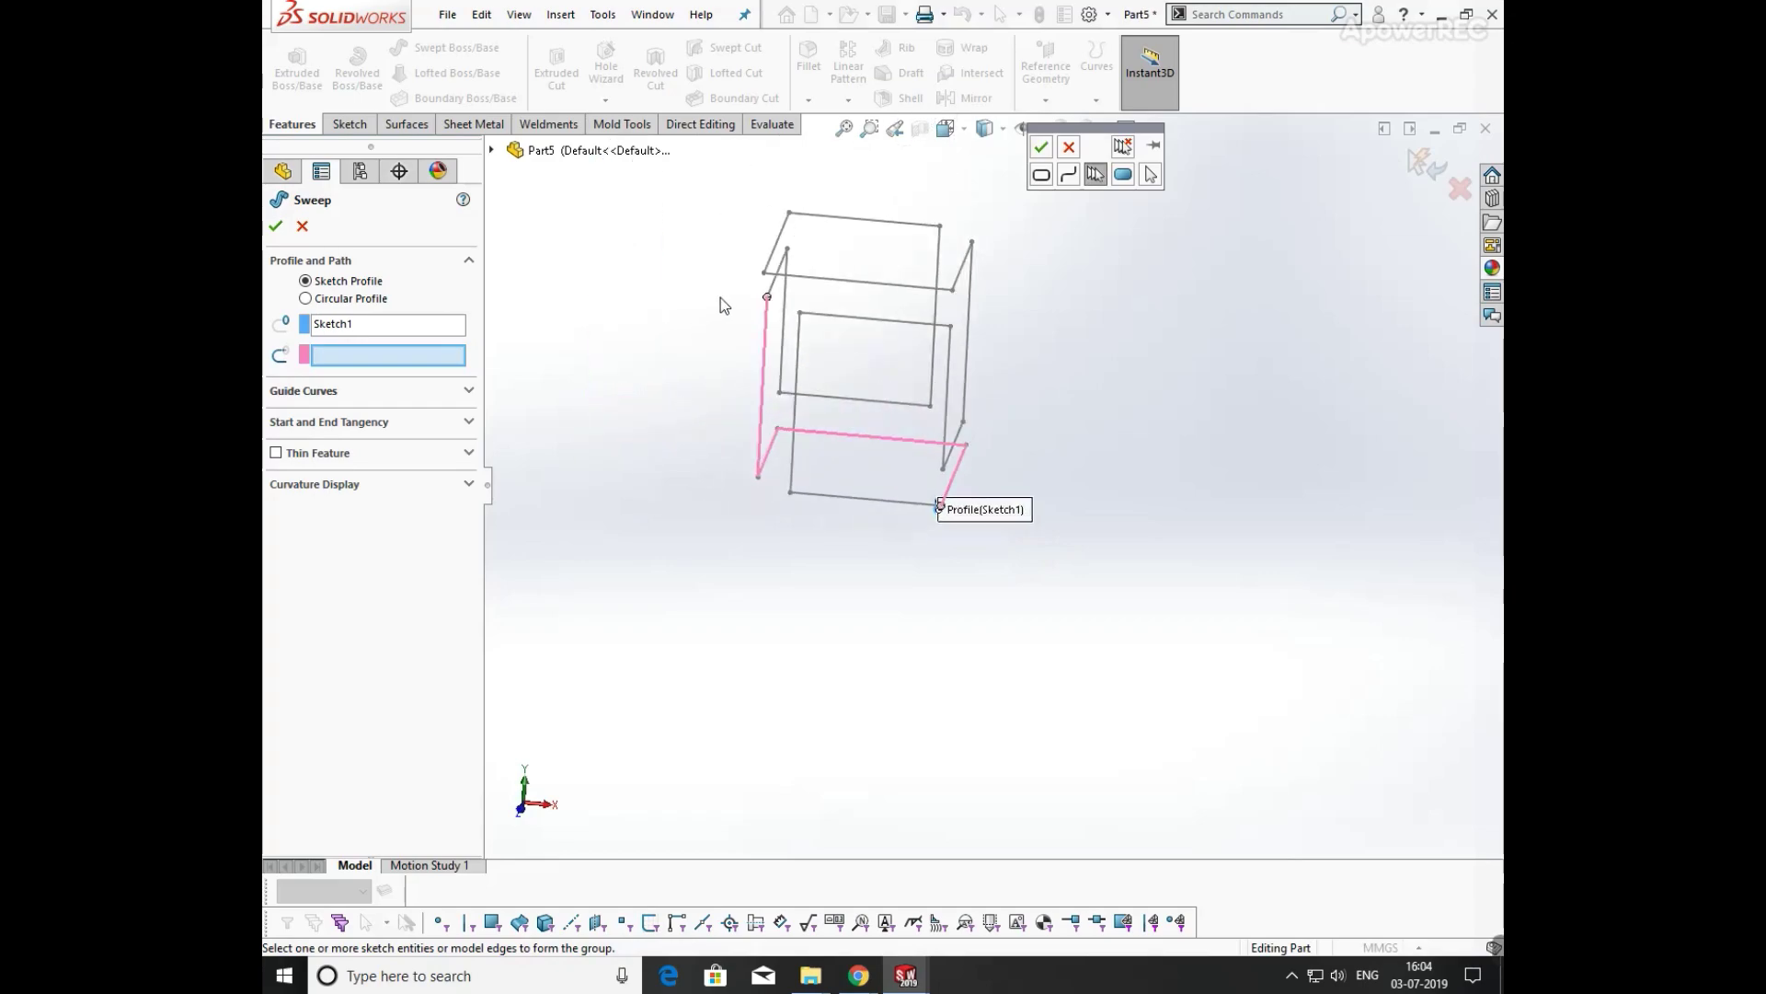
- Add the remaining left-side, rear, top, right-side and front lines to the path group, accept it and confirm the sweep
click(782, 292)
click(804, 278)
click(958, 276)
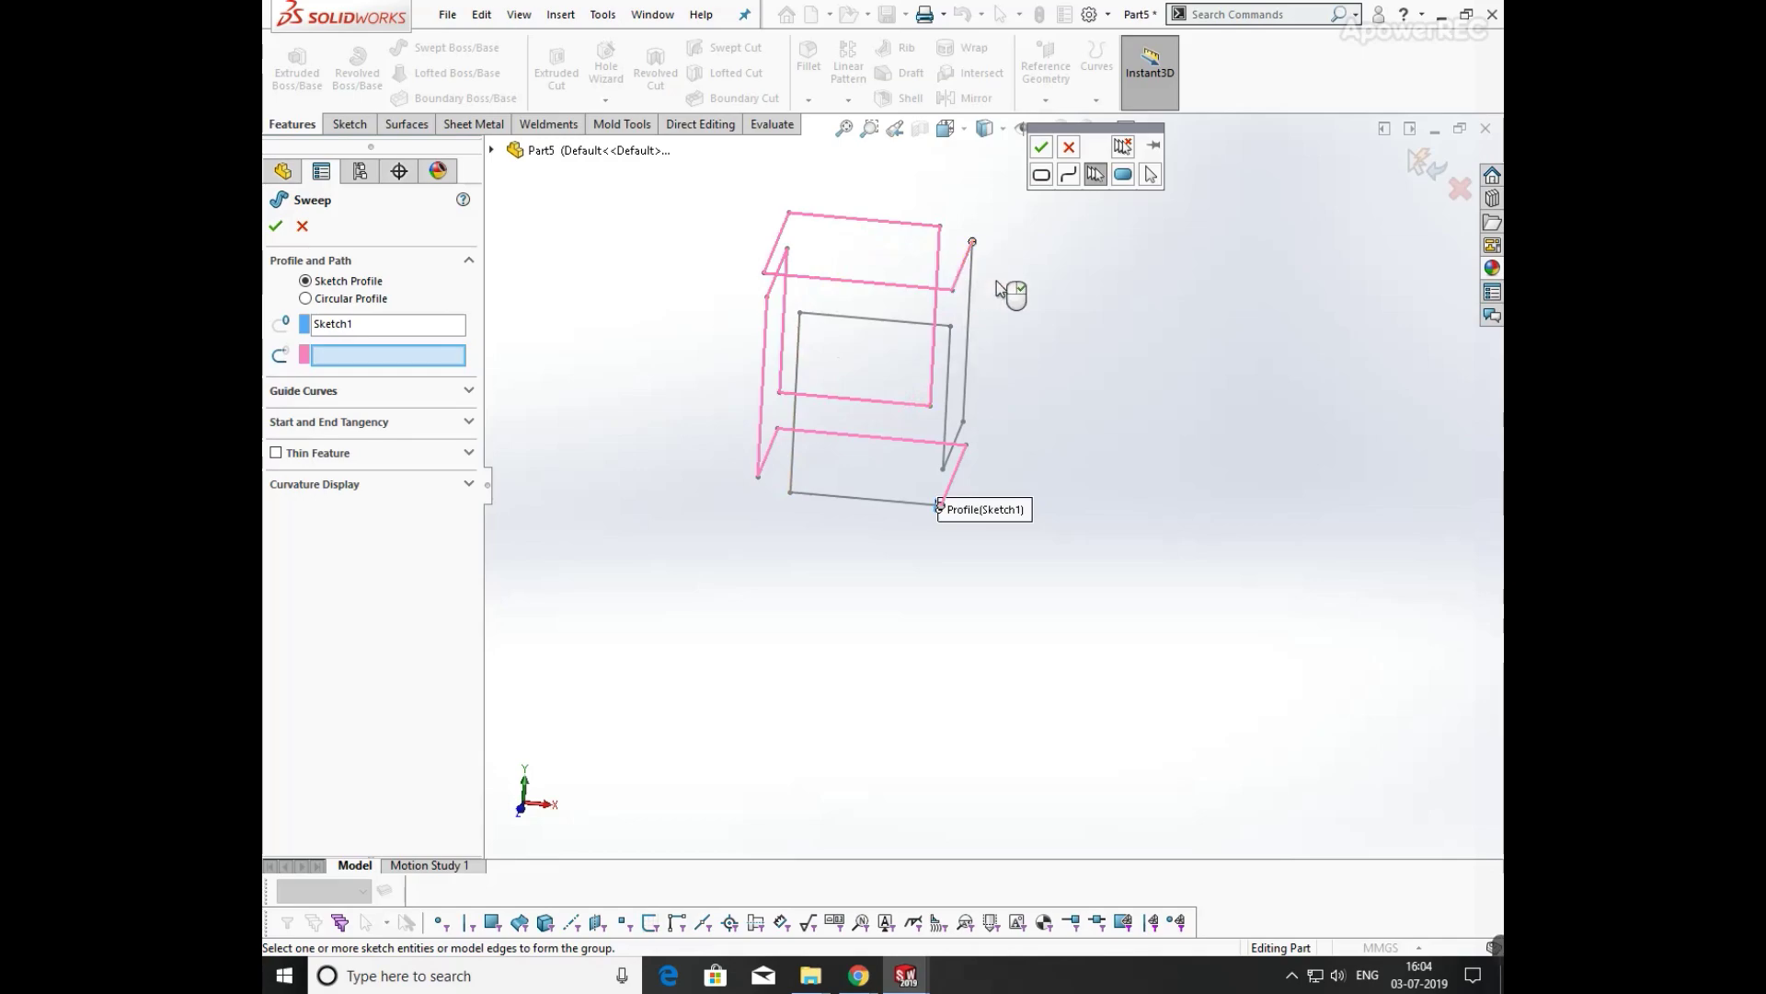
click(973, 304)
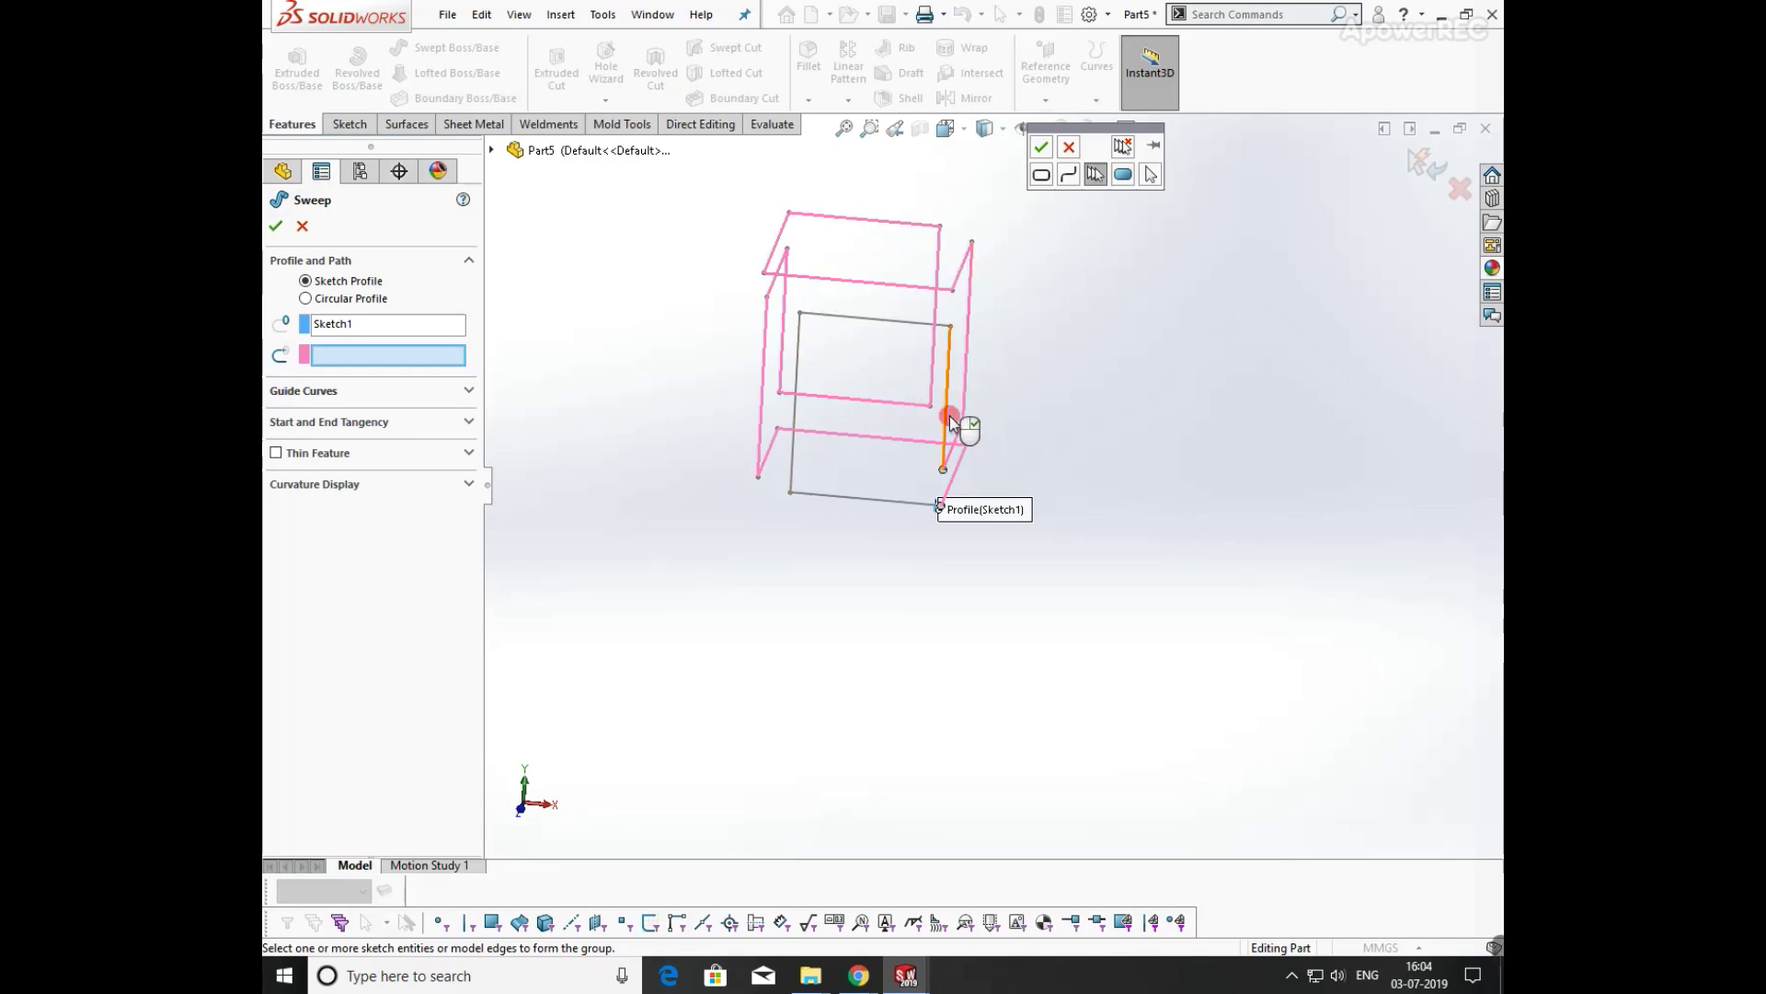
click(949, 420)
click(797, 372)
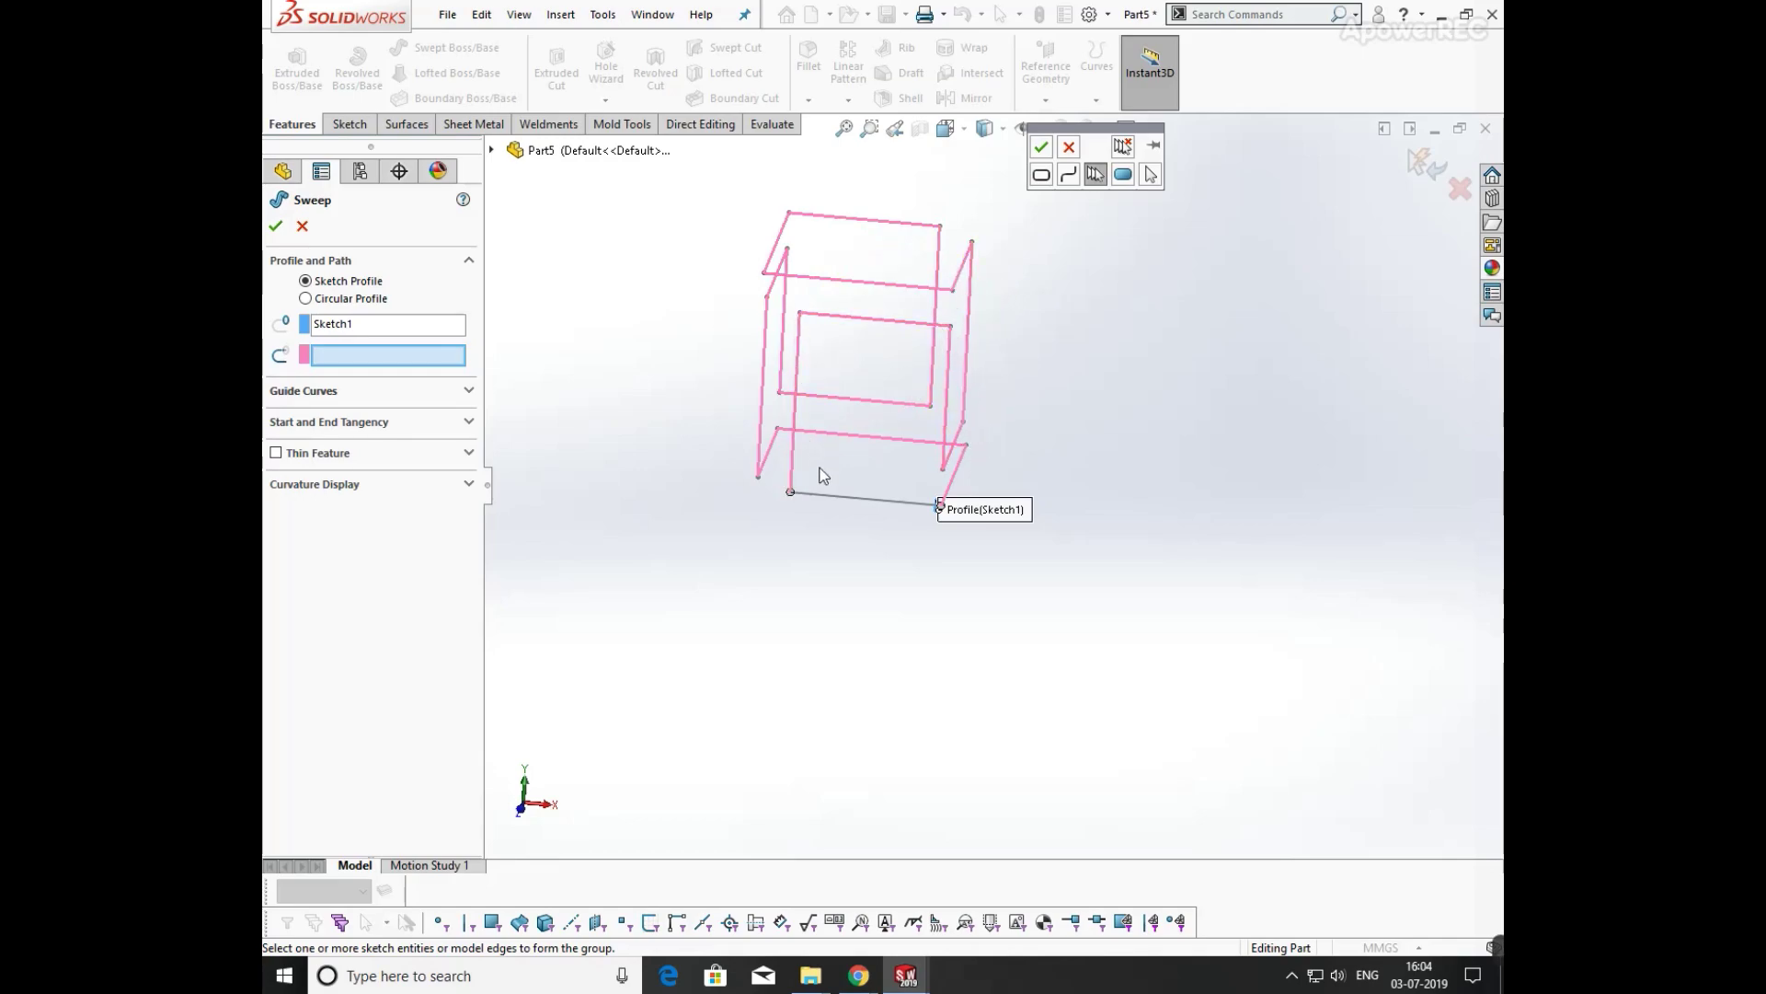
click(831, 498)
click(1040, 150)
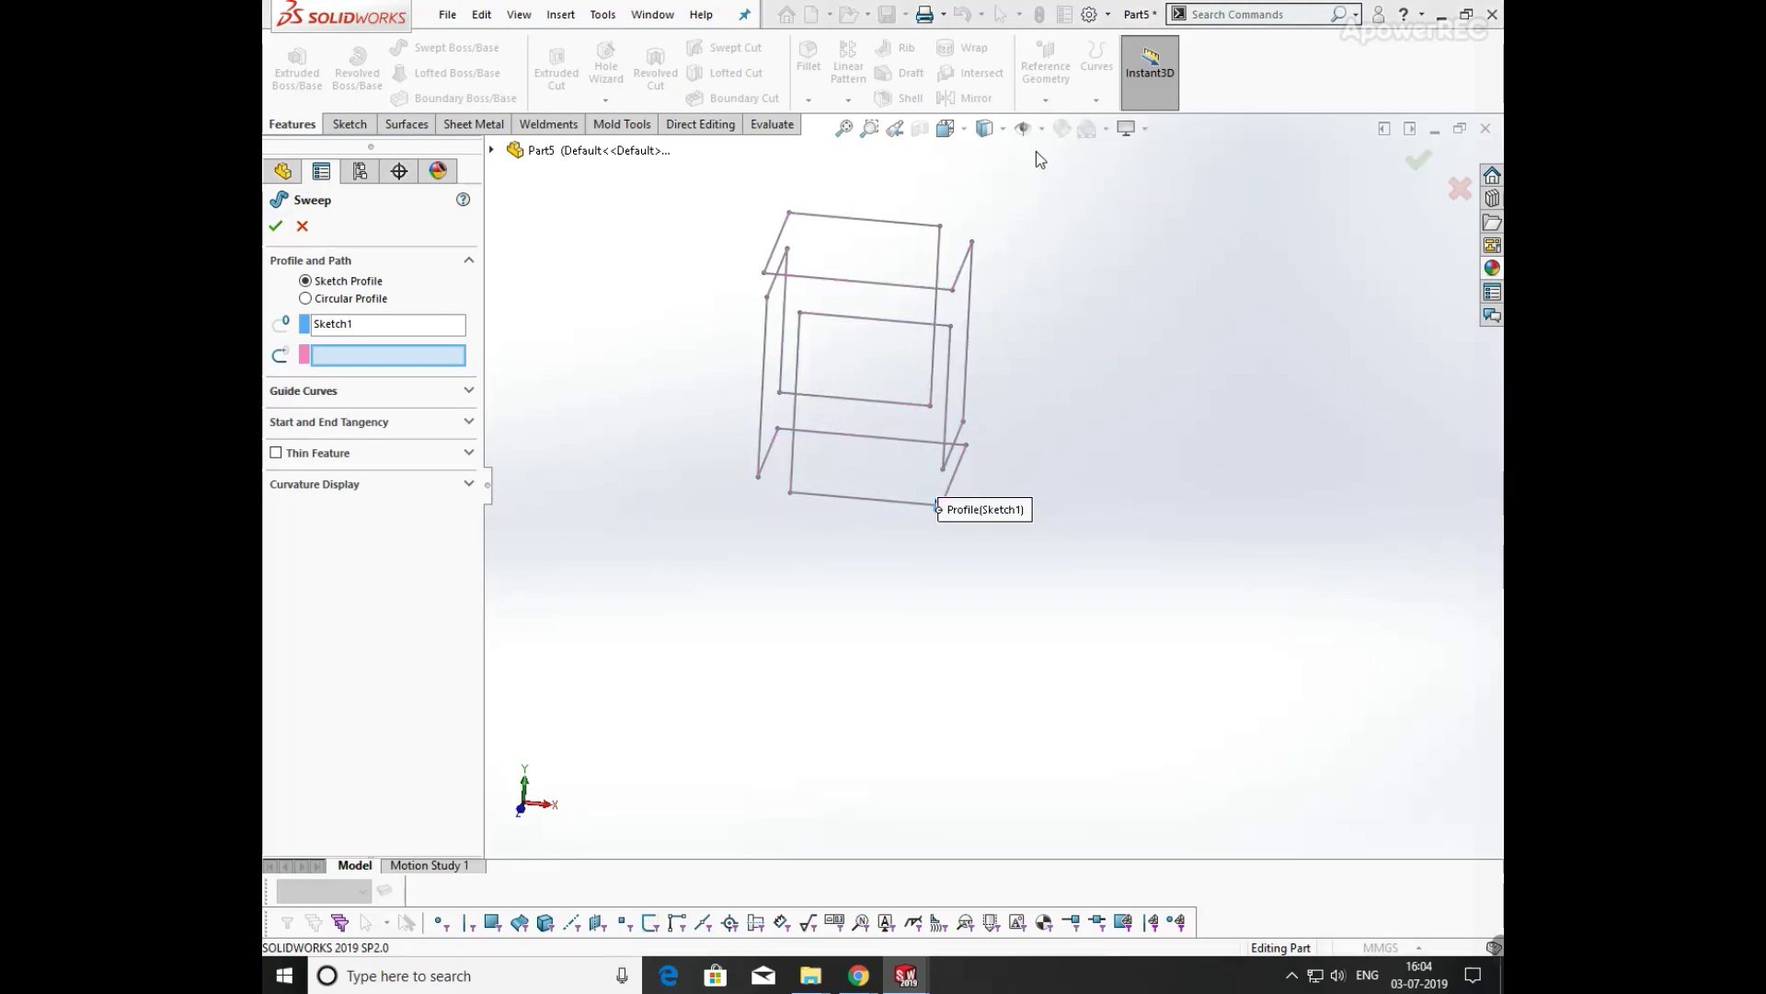
click(275, 227)
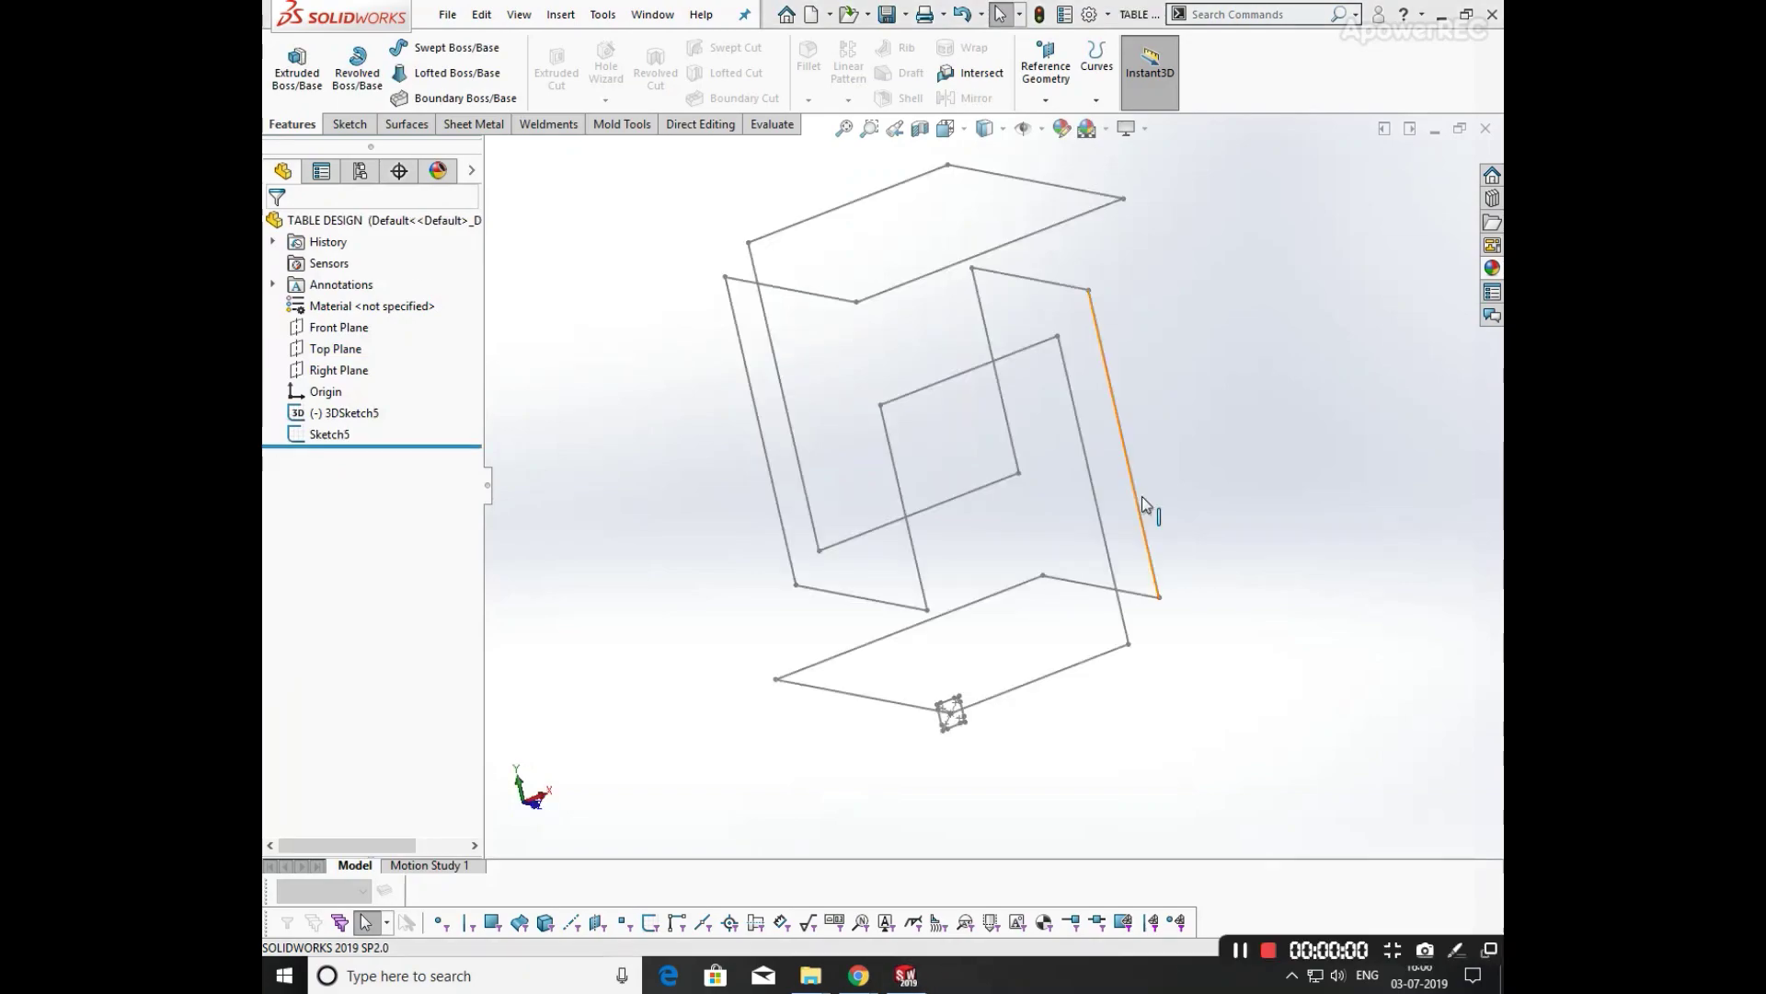
- Start a sweep with the rounded square sketch as profile and build a SelectionManager path group from the bottom lines, continuing up the frame
click(445, 50)
scroll(957, 699, down, 5)
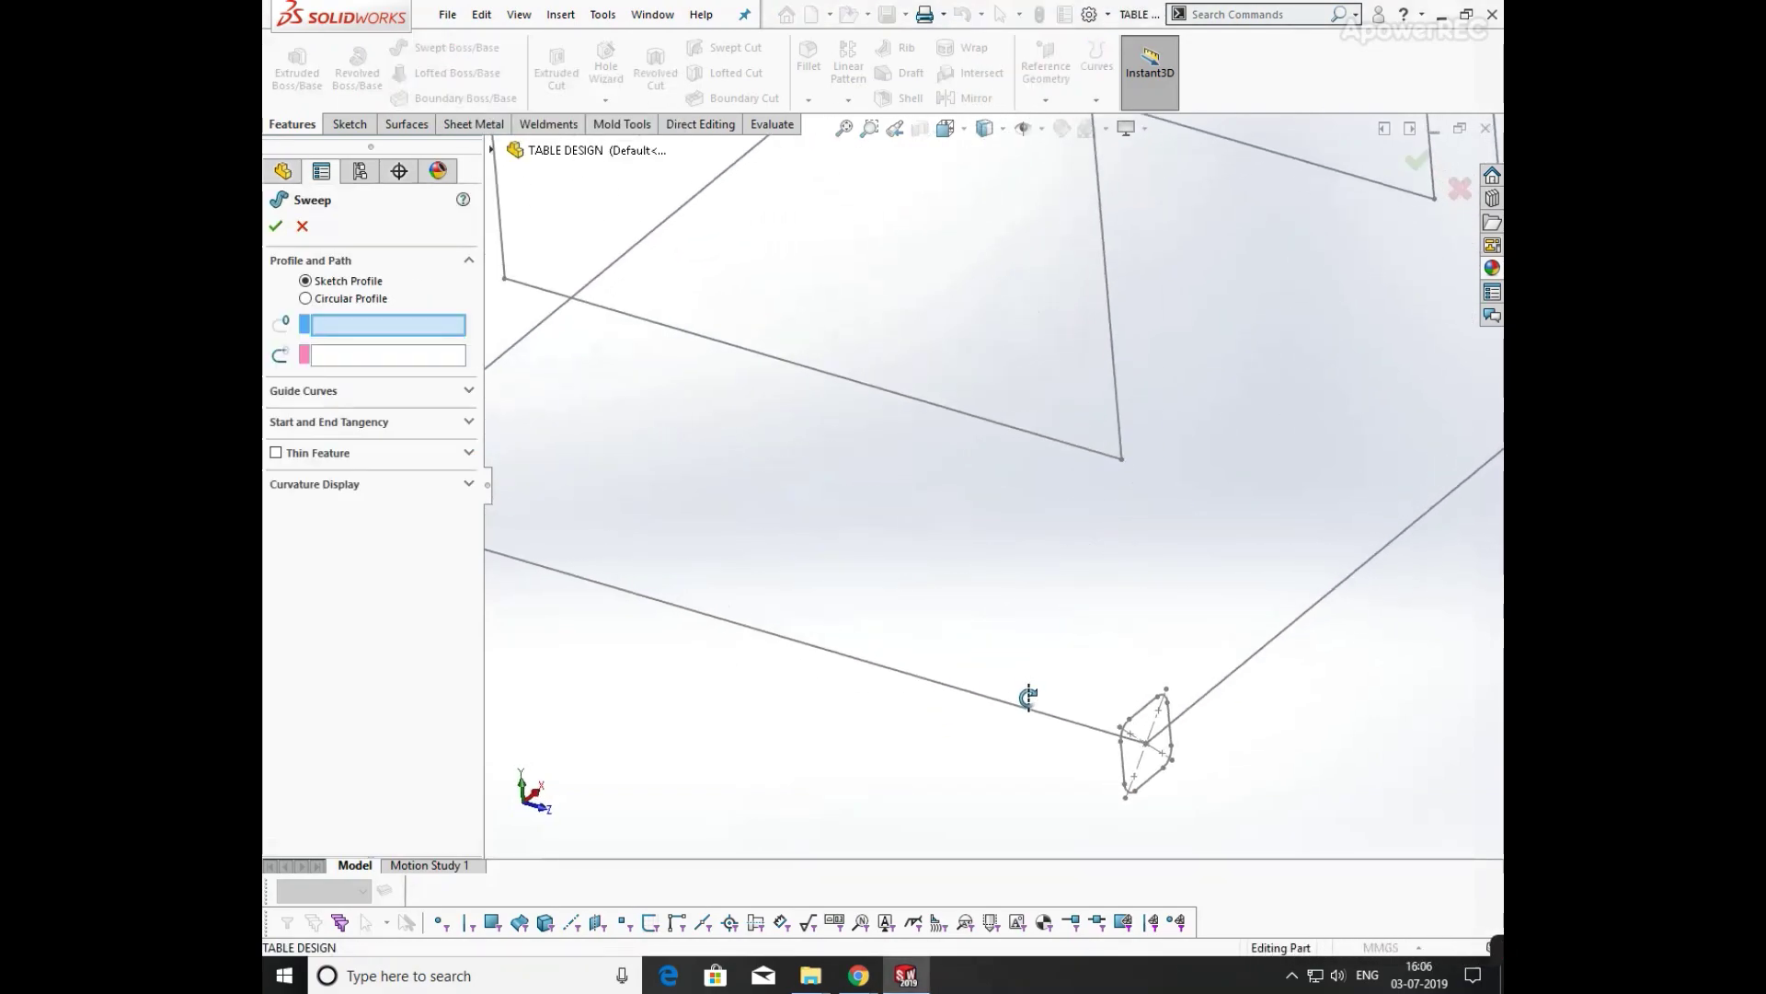
click(1159, 730)
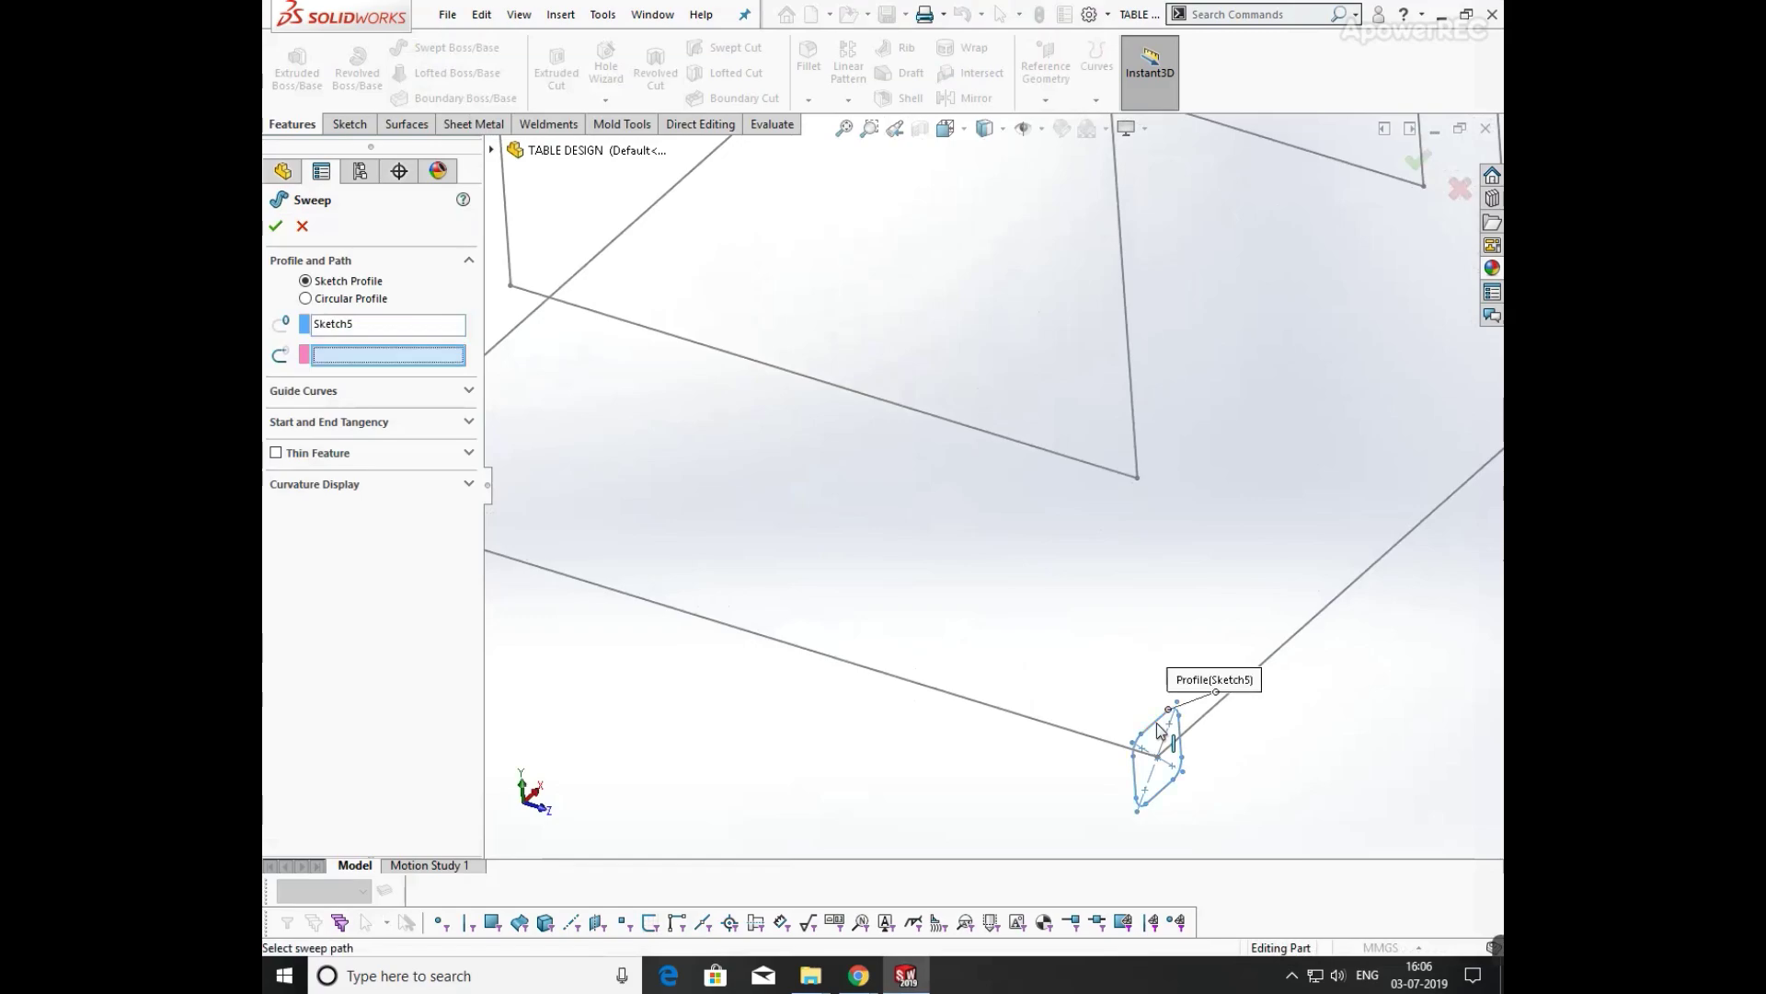
right_click(350, 368)
click(418, 380)
scroll(975, 451, up, 2)
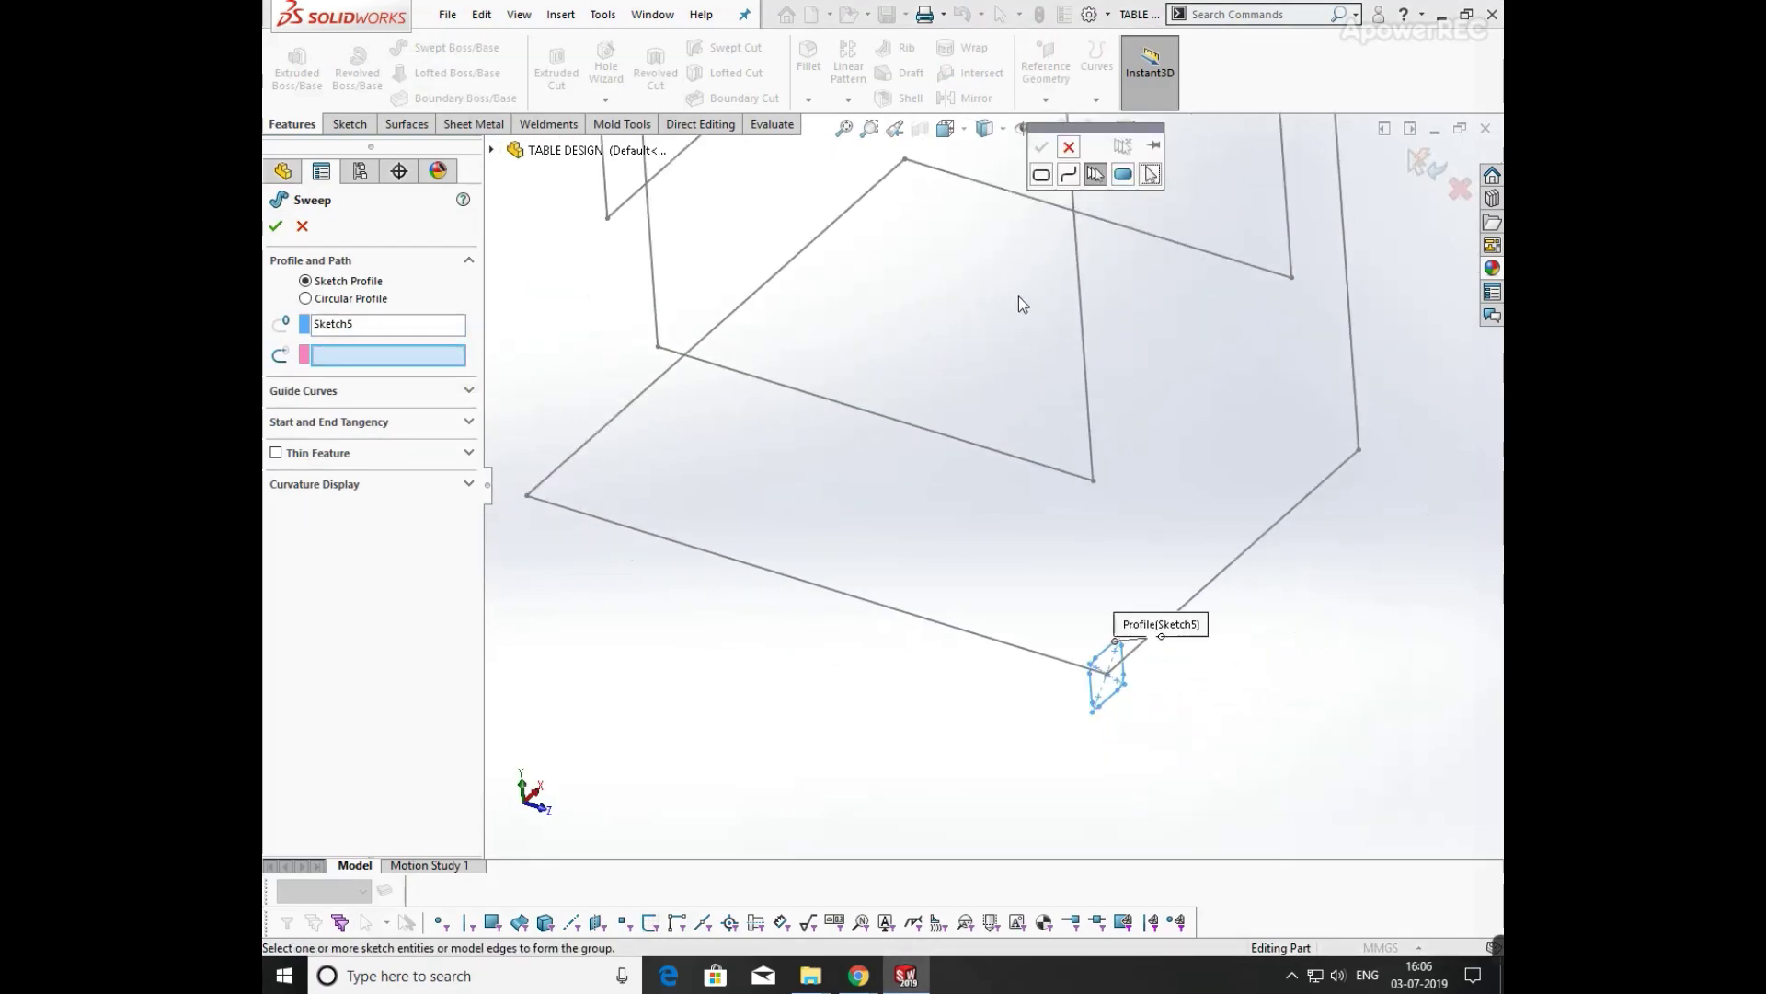
scroll(994, 483, up, 3)
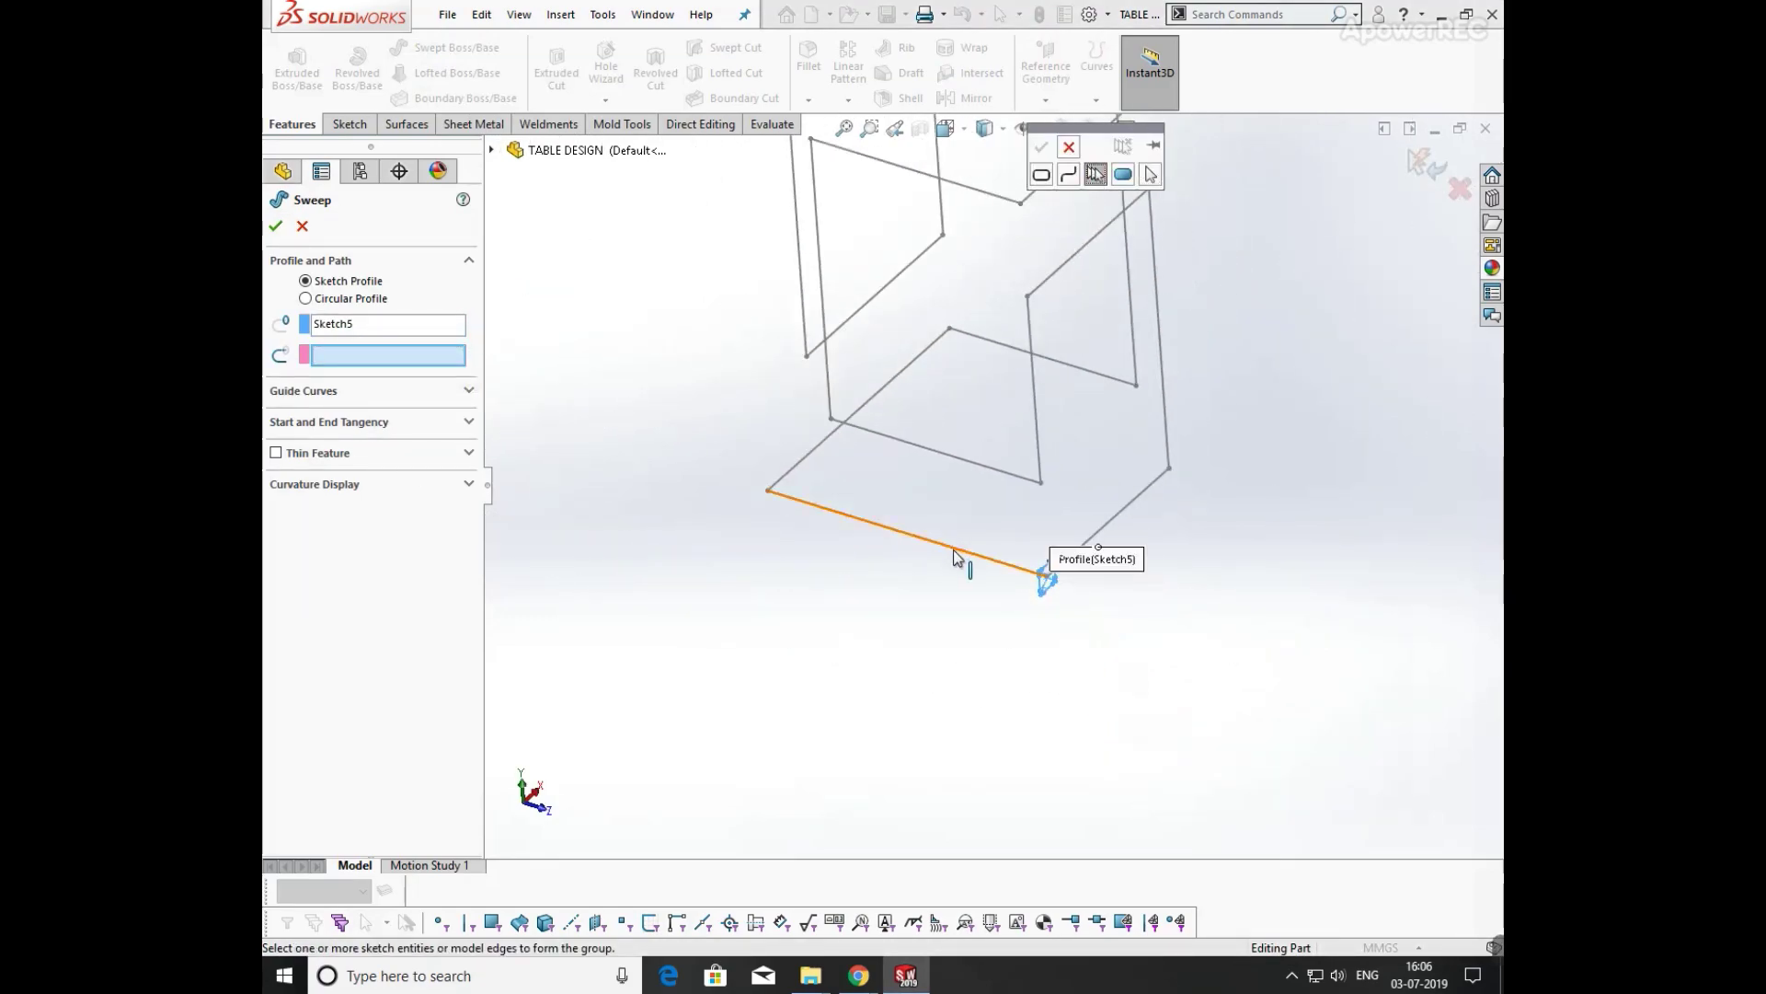
click(955, 555)
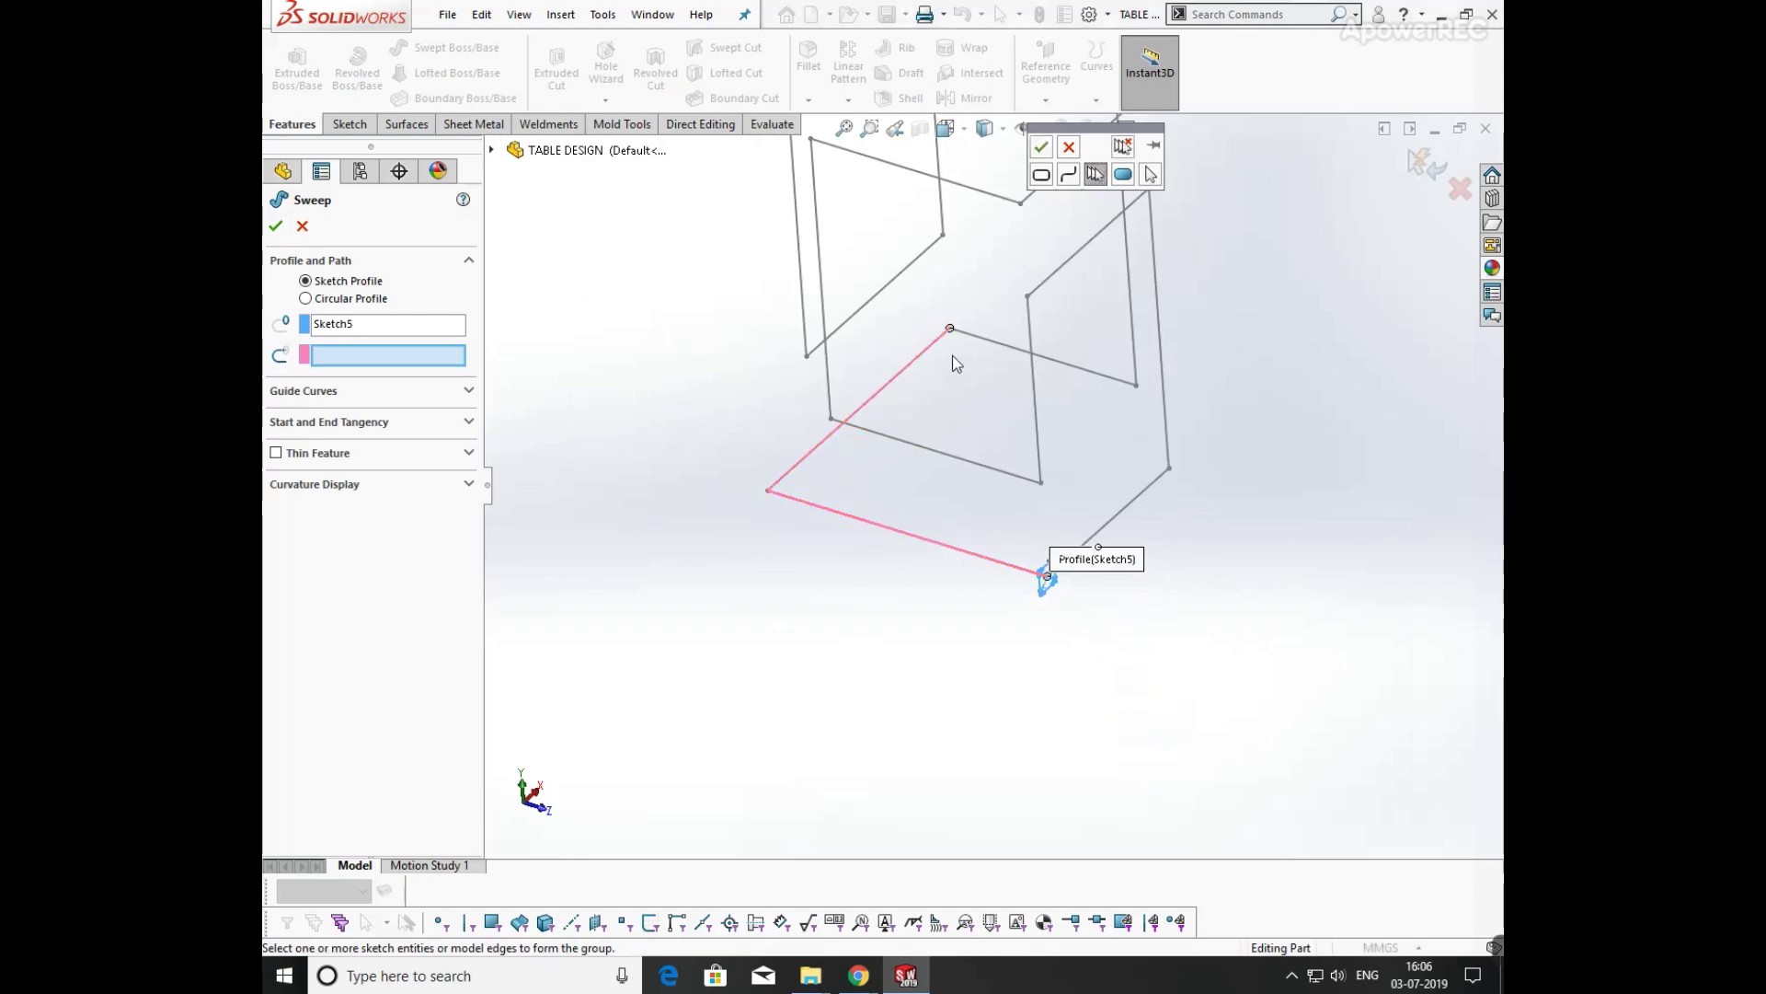
scroll(1122, 374, up, 3)
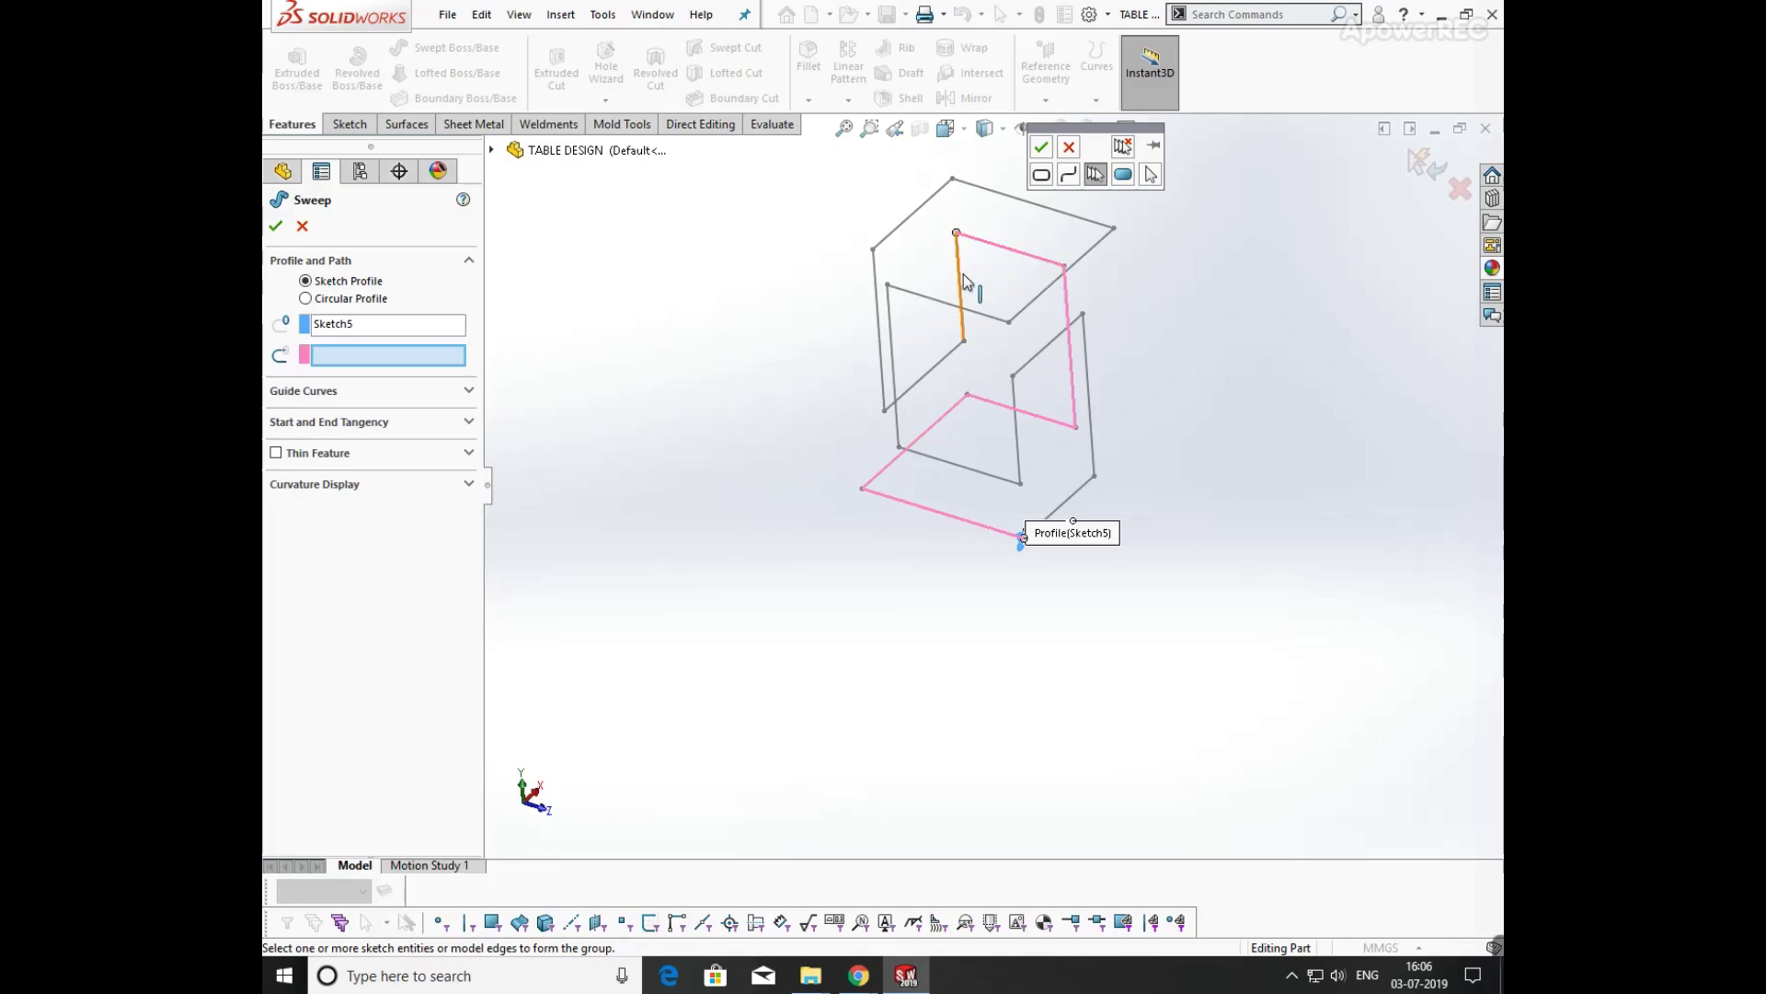
- Add the remaining frame lines to the path group in order back to the profile, accept the closed group and confirm the sweep
click(948, 358)
click(880, 354)
click(962, 314)
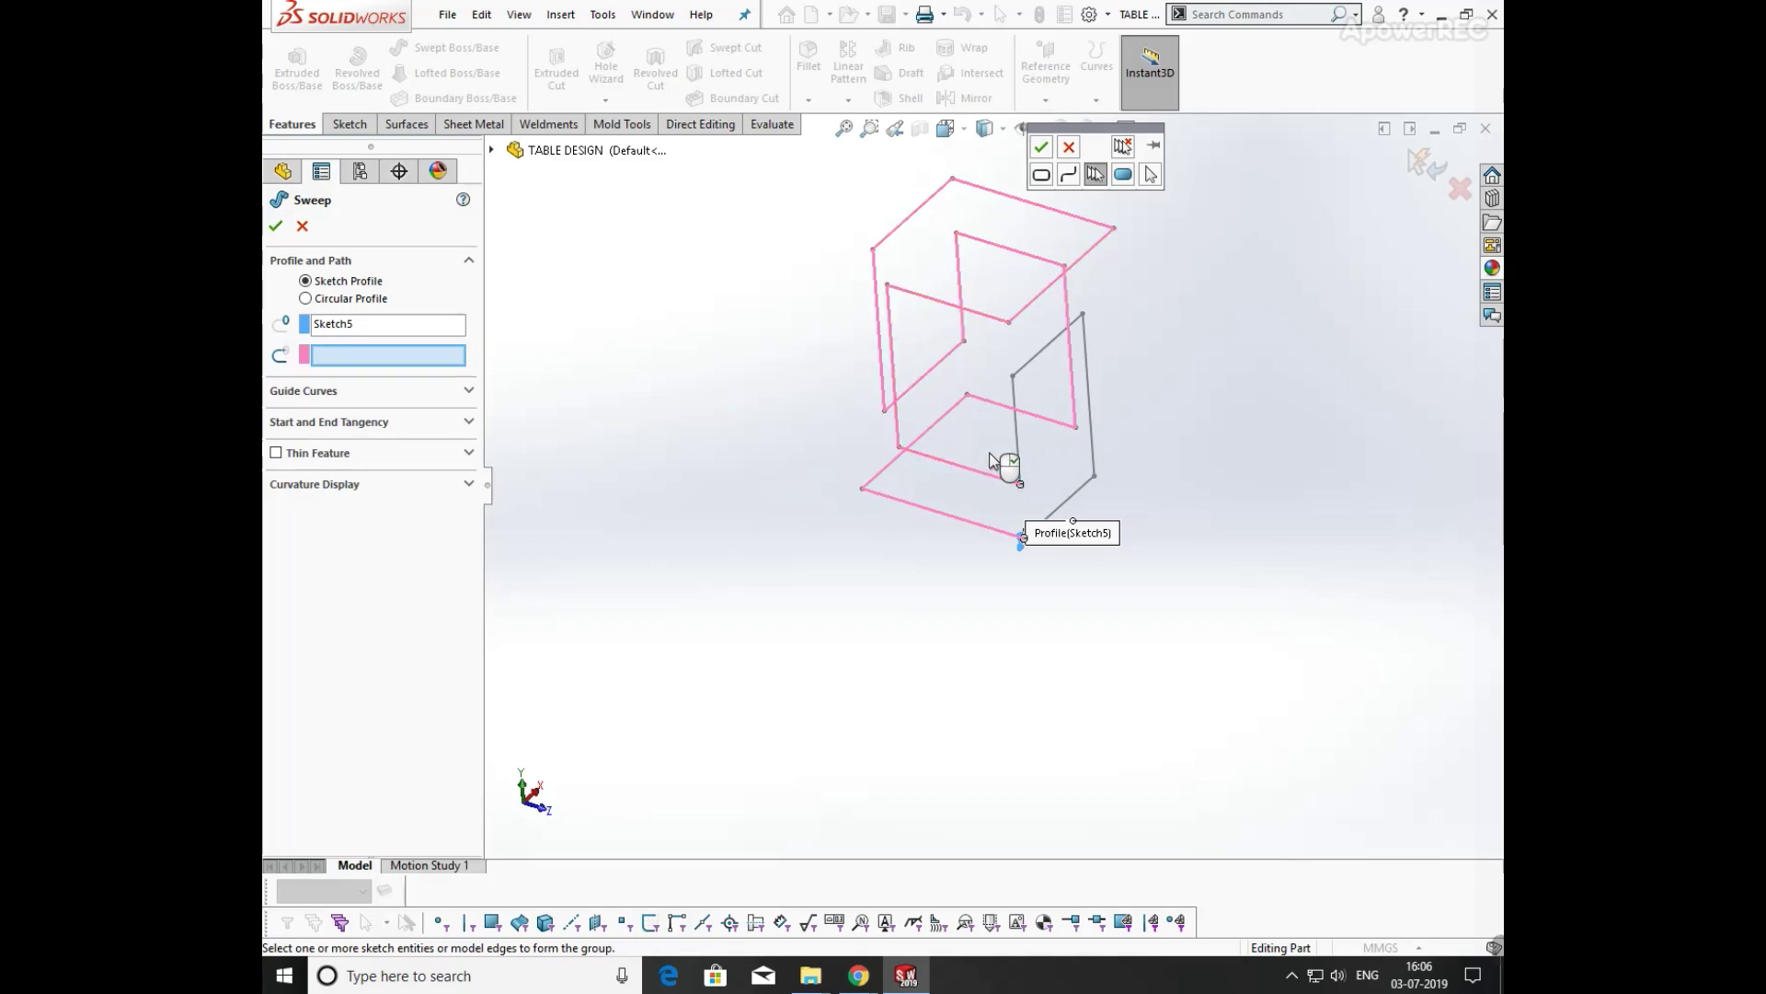
click(1031, 367)
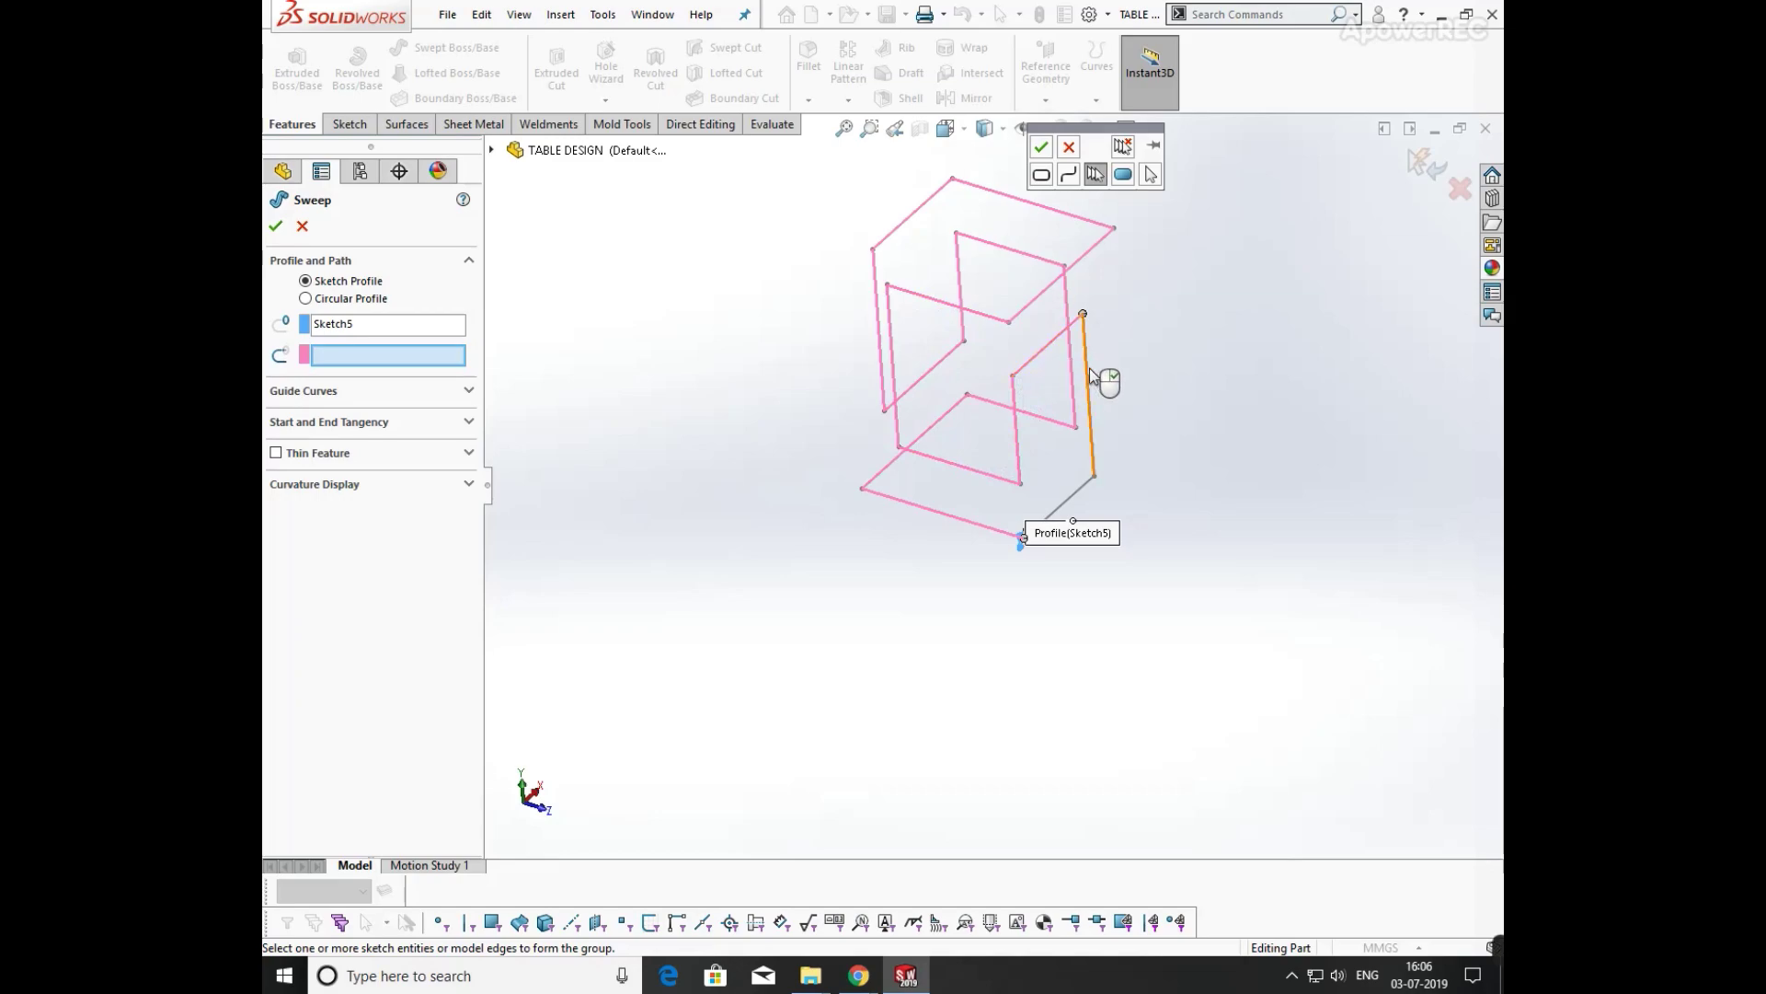
mouse_move(1145, 434)
middle_down()
mouse_move(1123, 340)
mouse_move(1084, 316)
middle_up()
click(1041, 147)
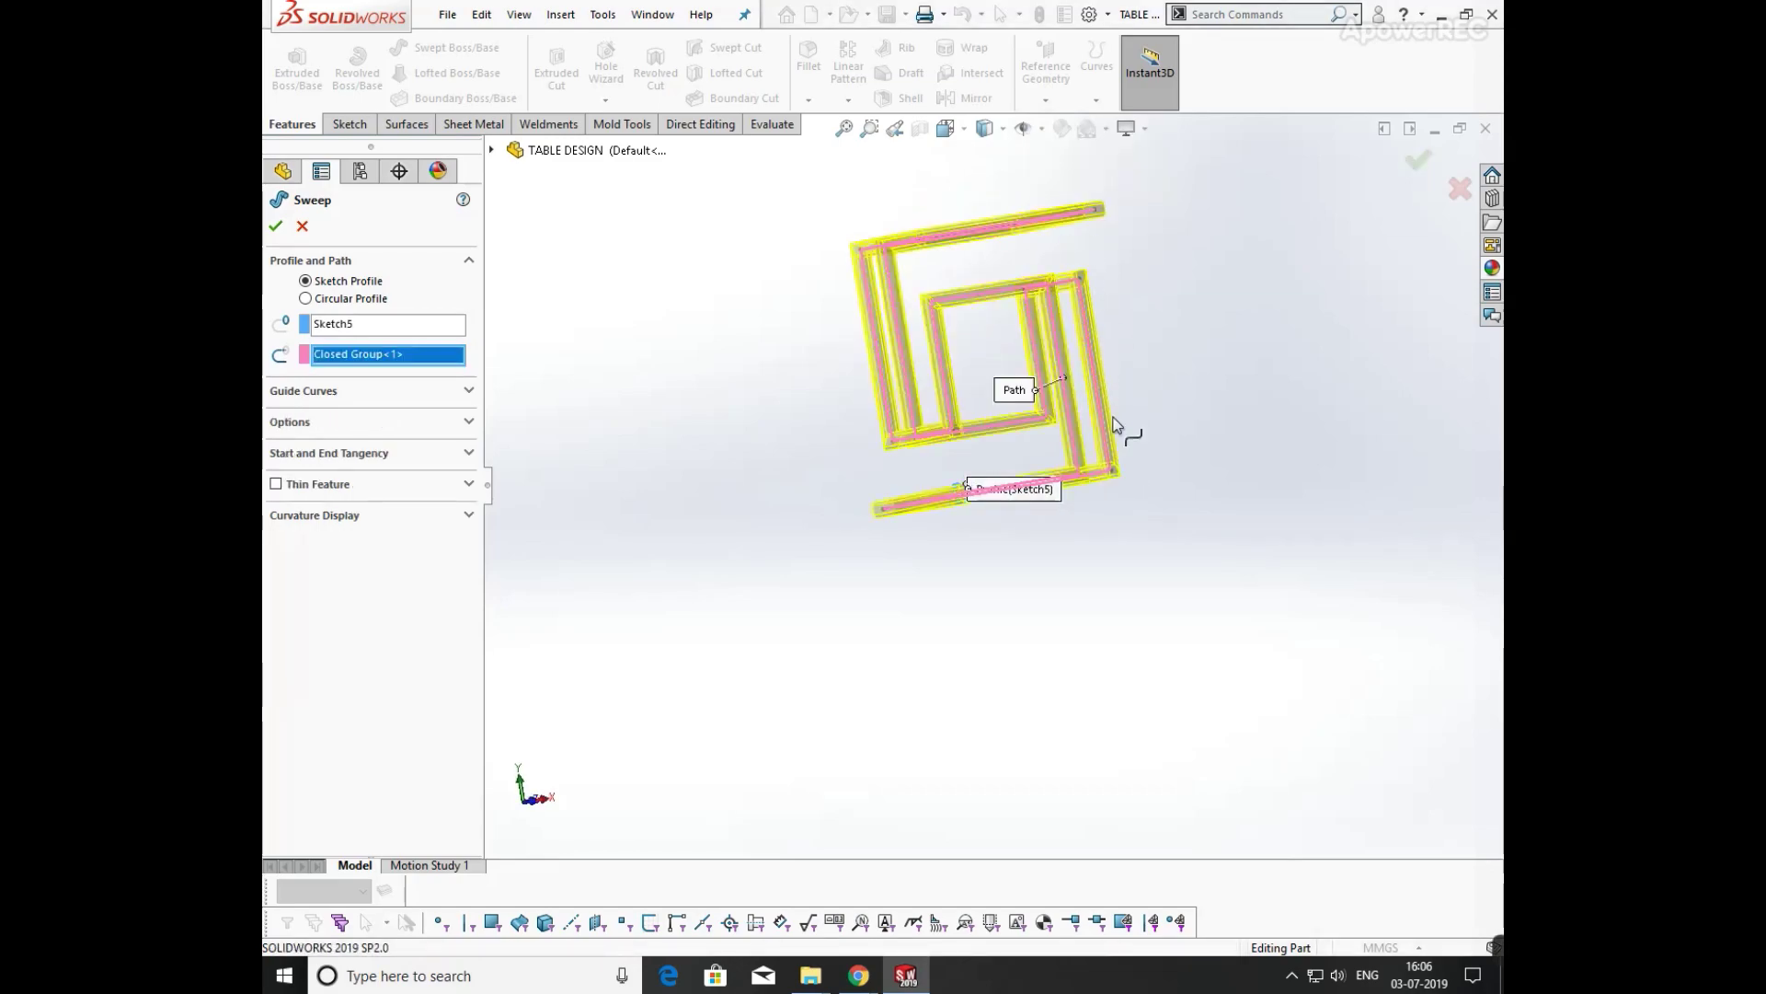
mouse_move(1123, 425)
middle_down()
mouse_move(1075, 284)
mouse_move(1100, 493)
middle_up()
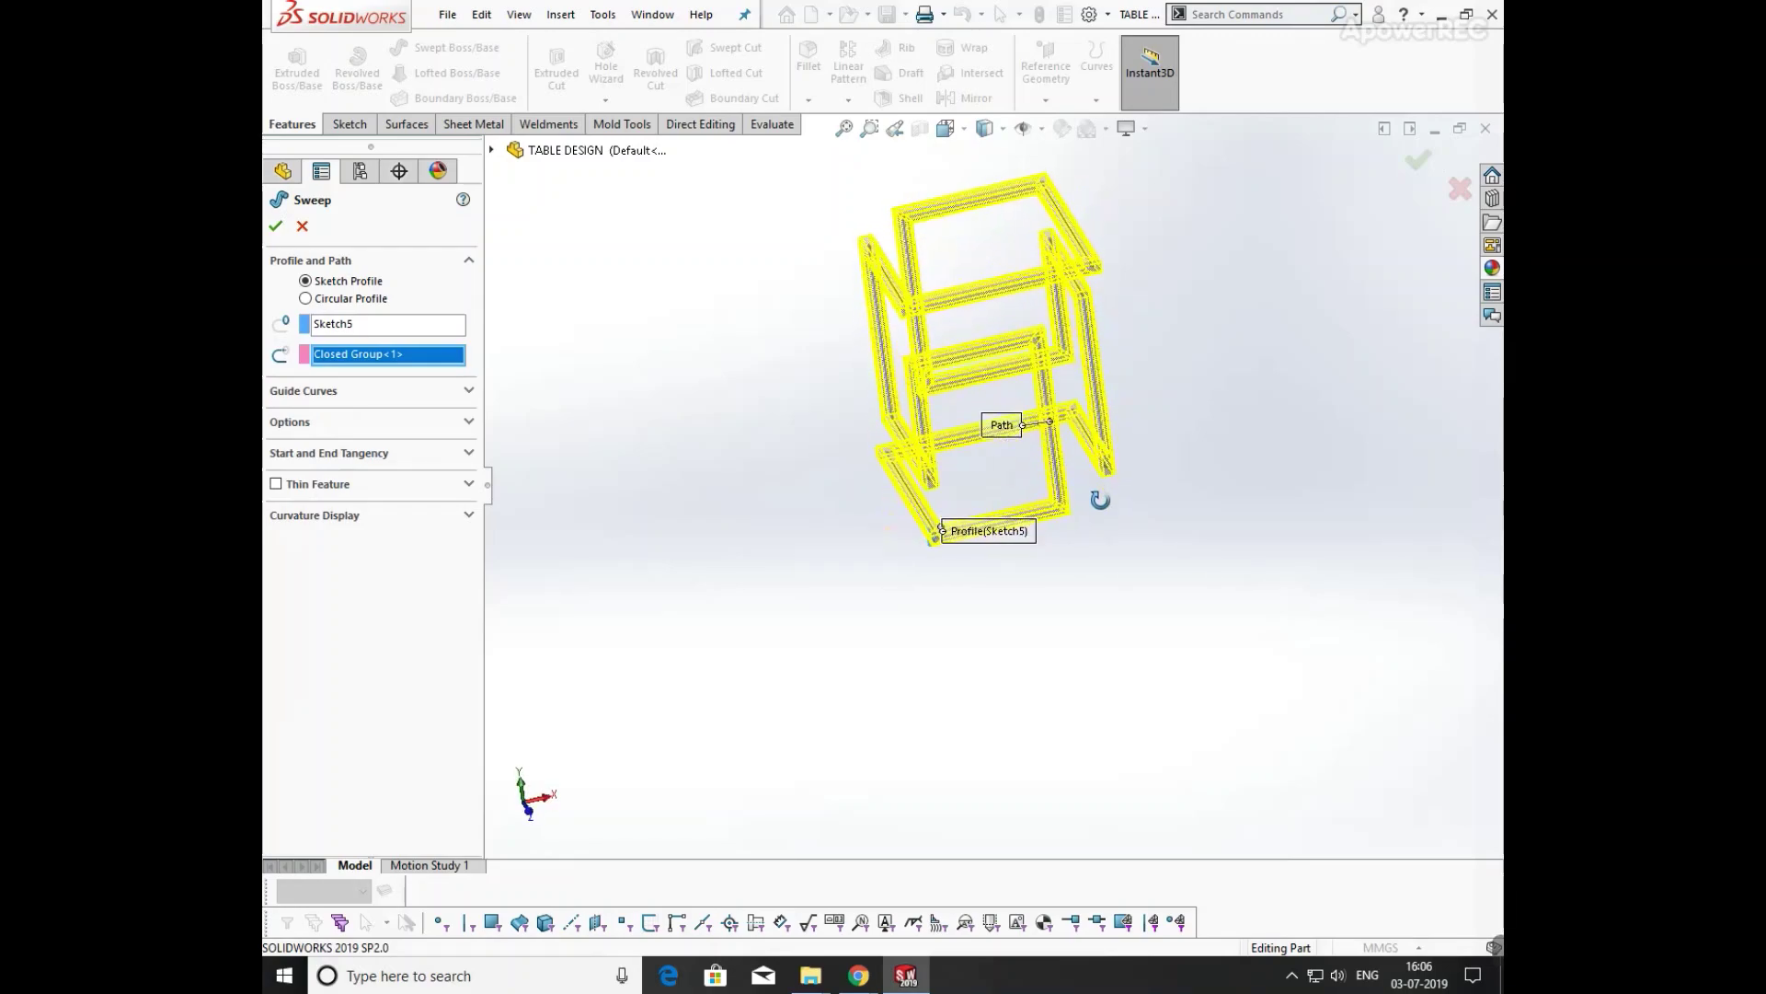
middle_drag(1007, 342, 1118, 319)
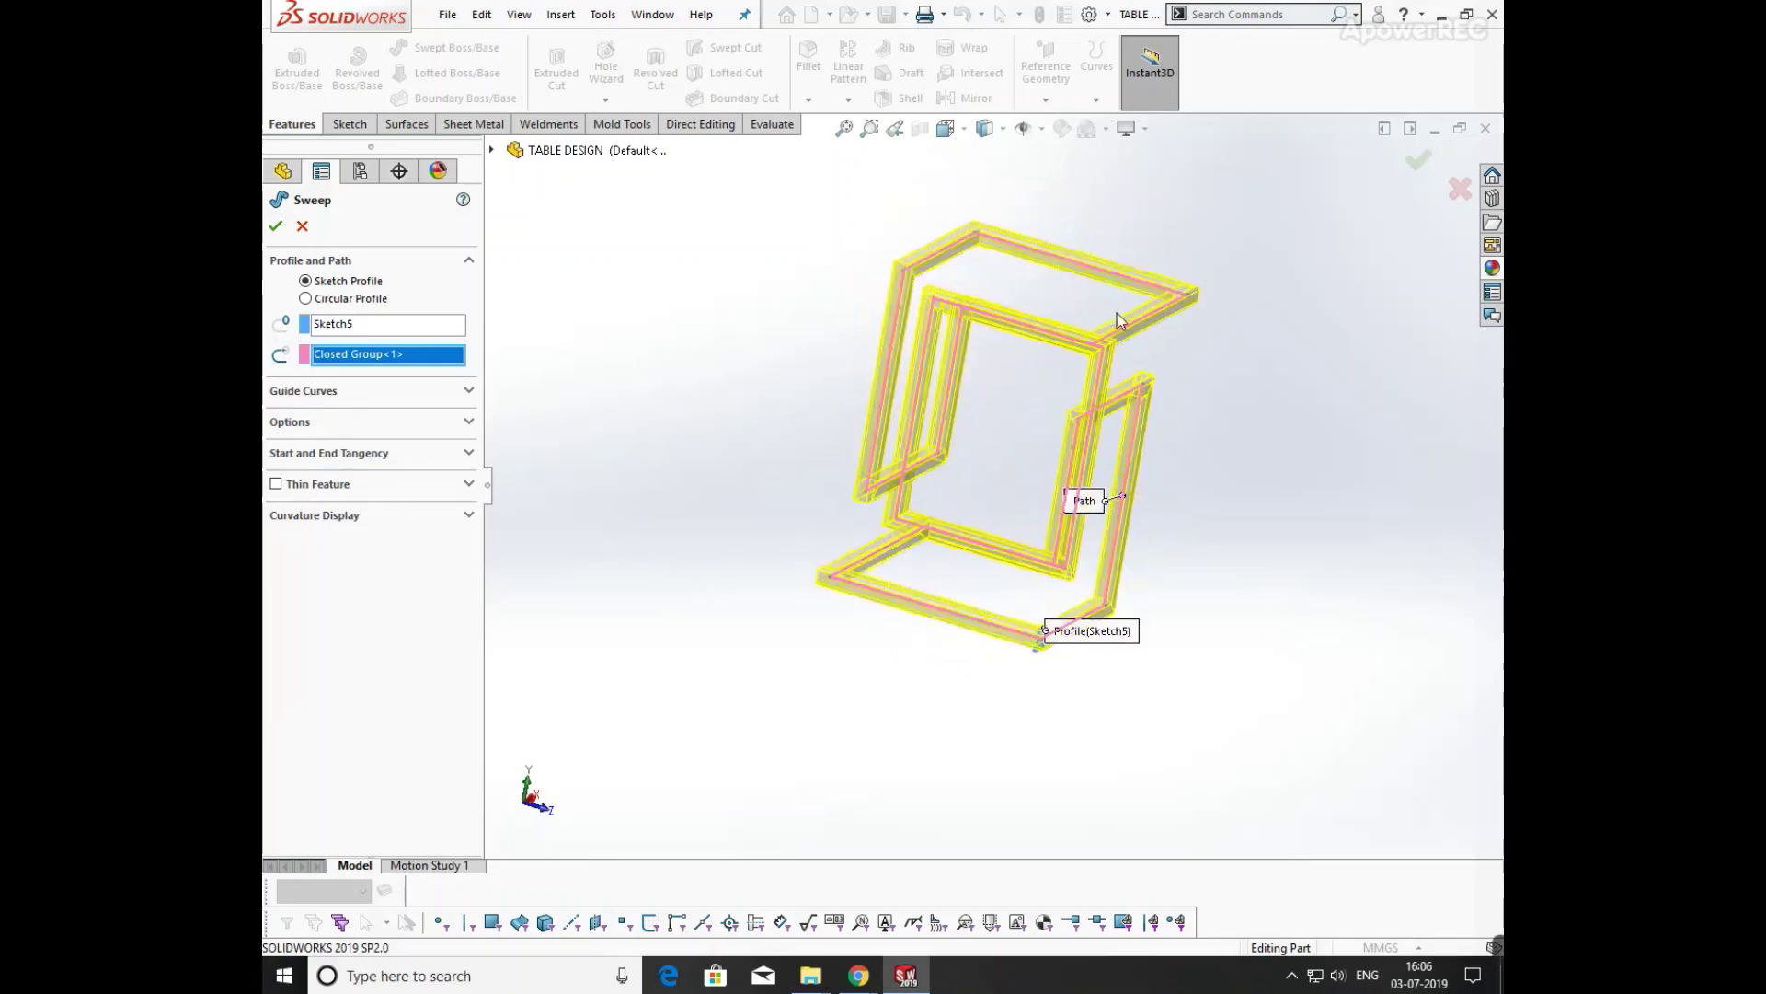
click(277, 228)
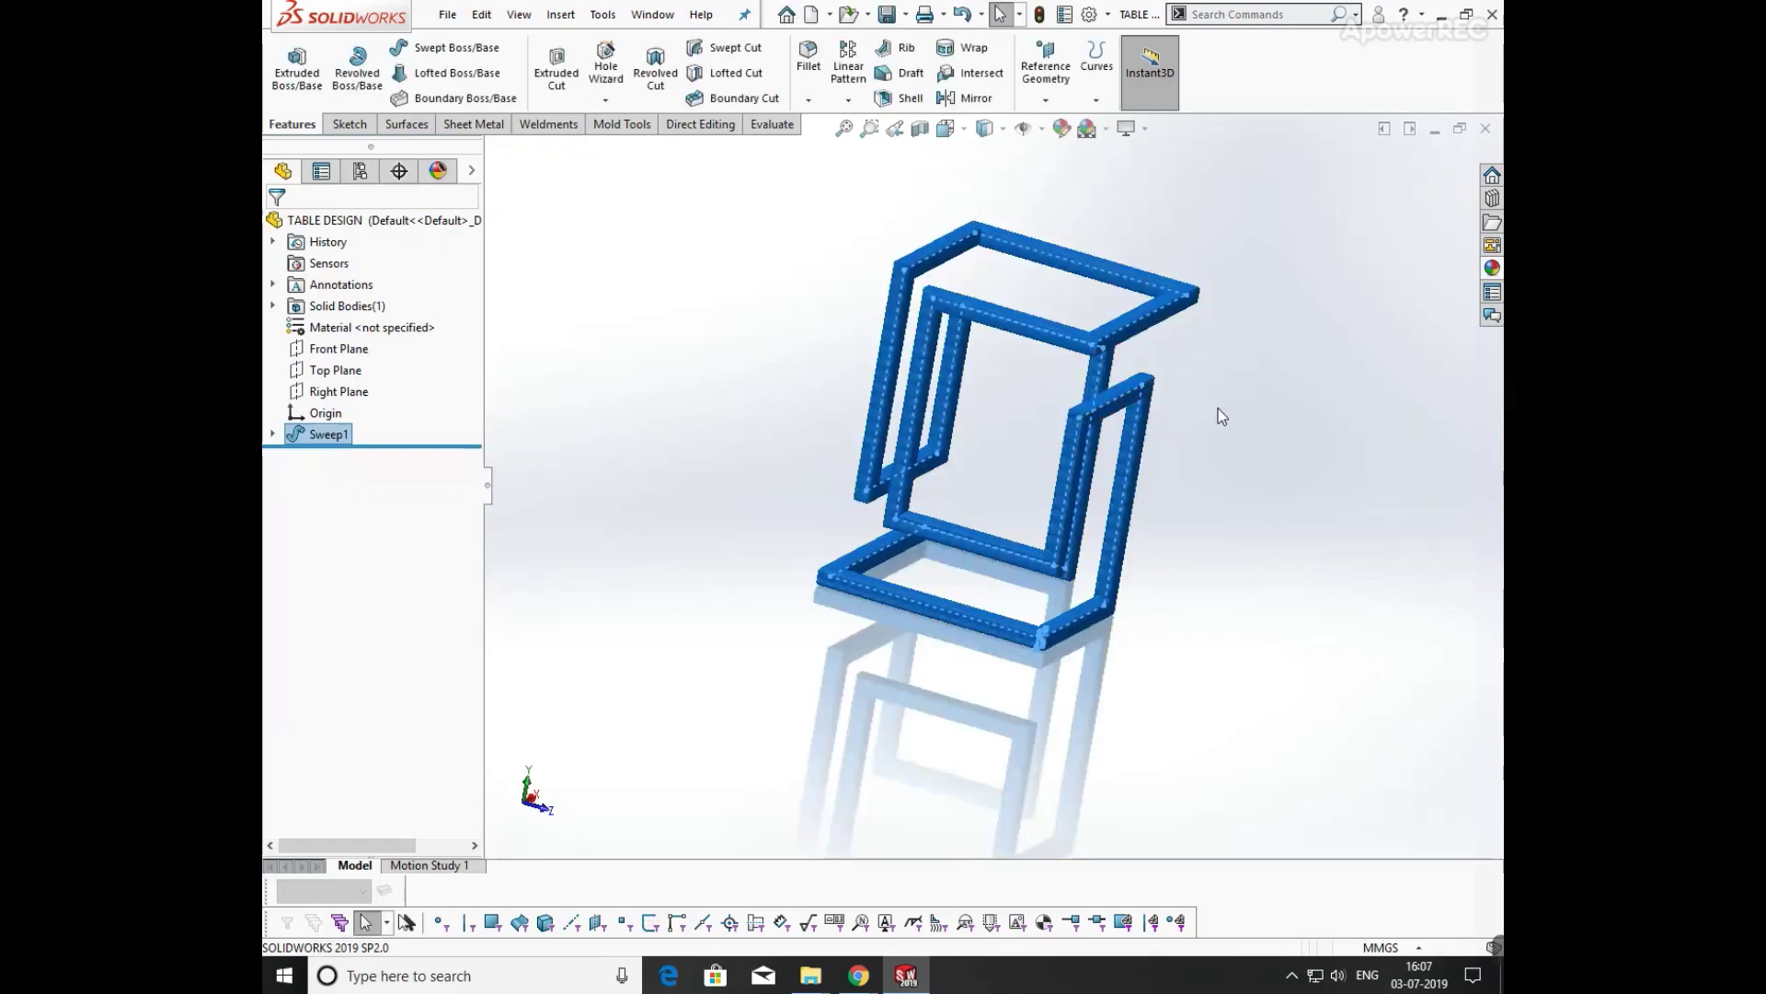
- Examine the swept frame's corners and overall shape from several directions, ending in an angled view from above
middle_drag(1201, 463, 915, 464)
scroll(915, 464, down, 8)
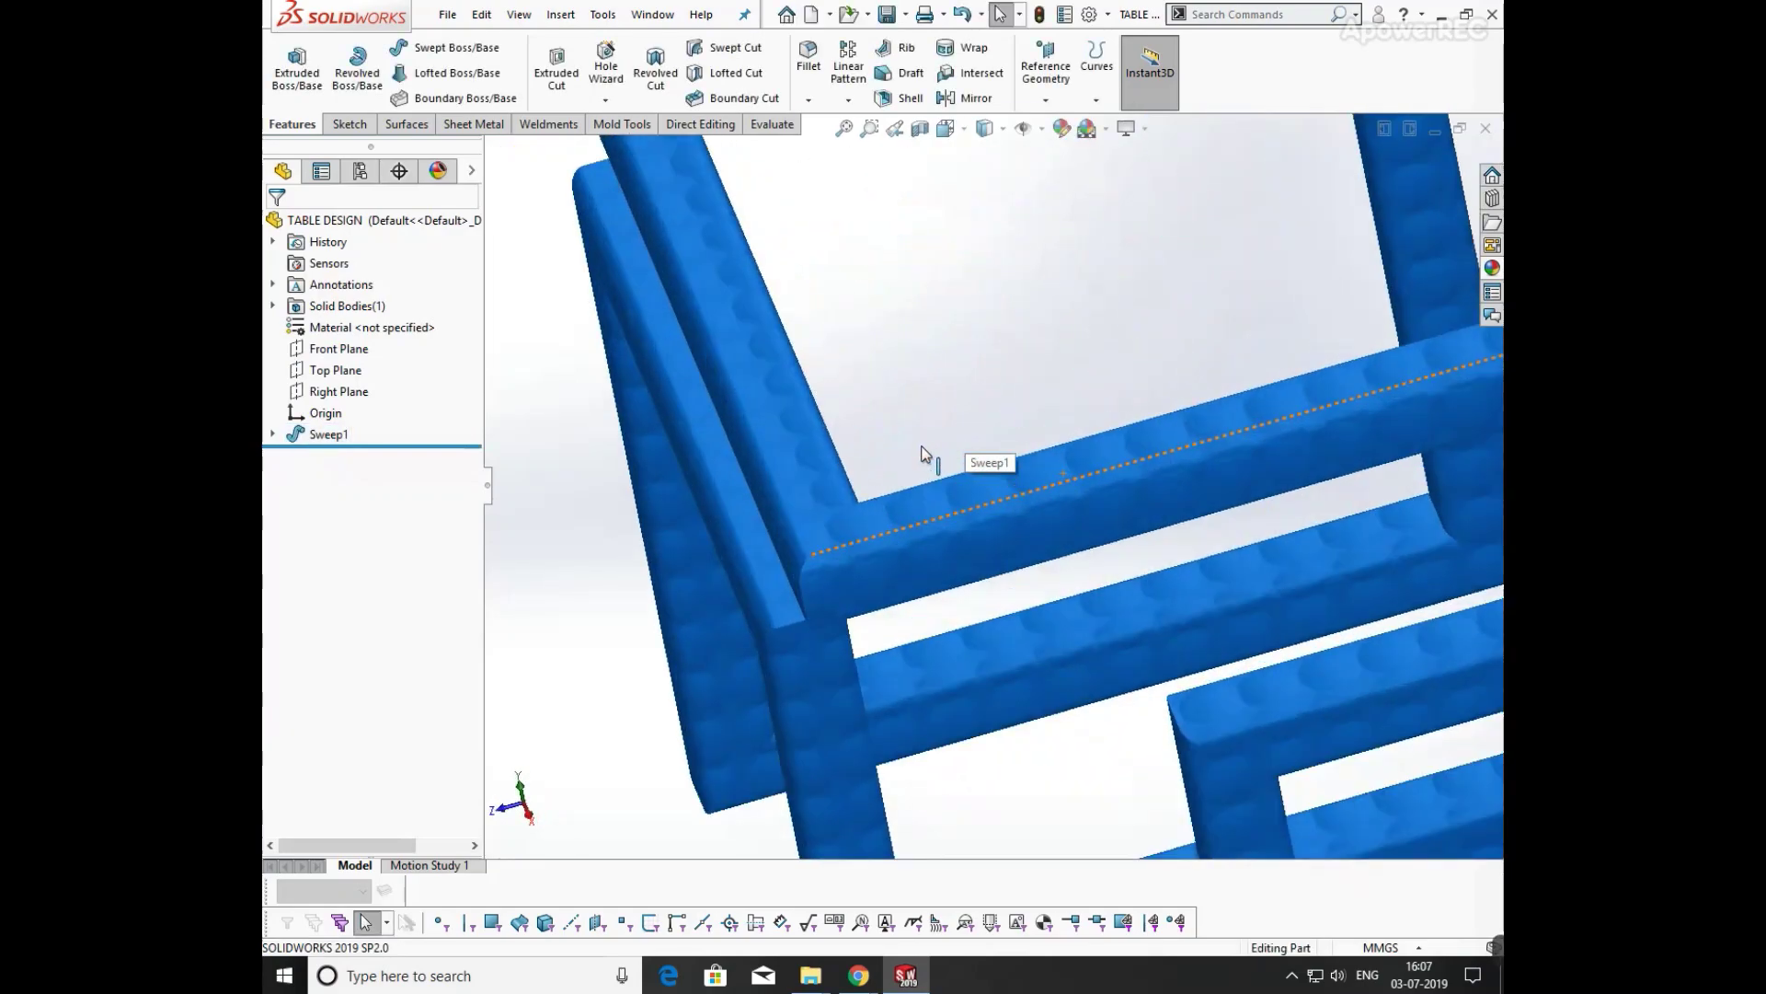
scroll(902, 483, up, 8)
middle_drag(902, 483, 1334, 420)
key(space)
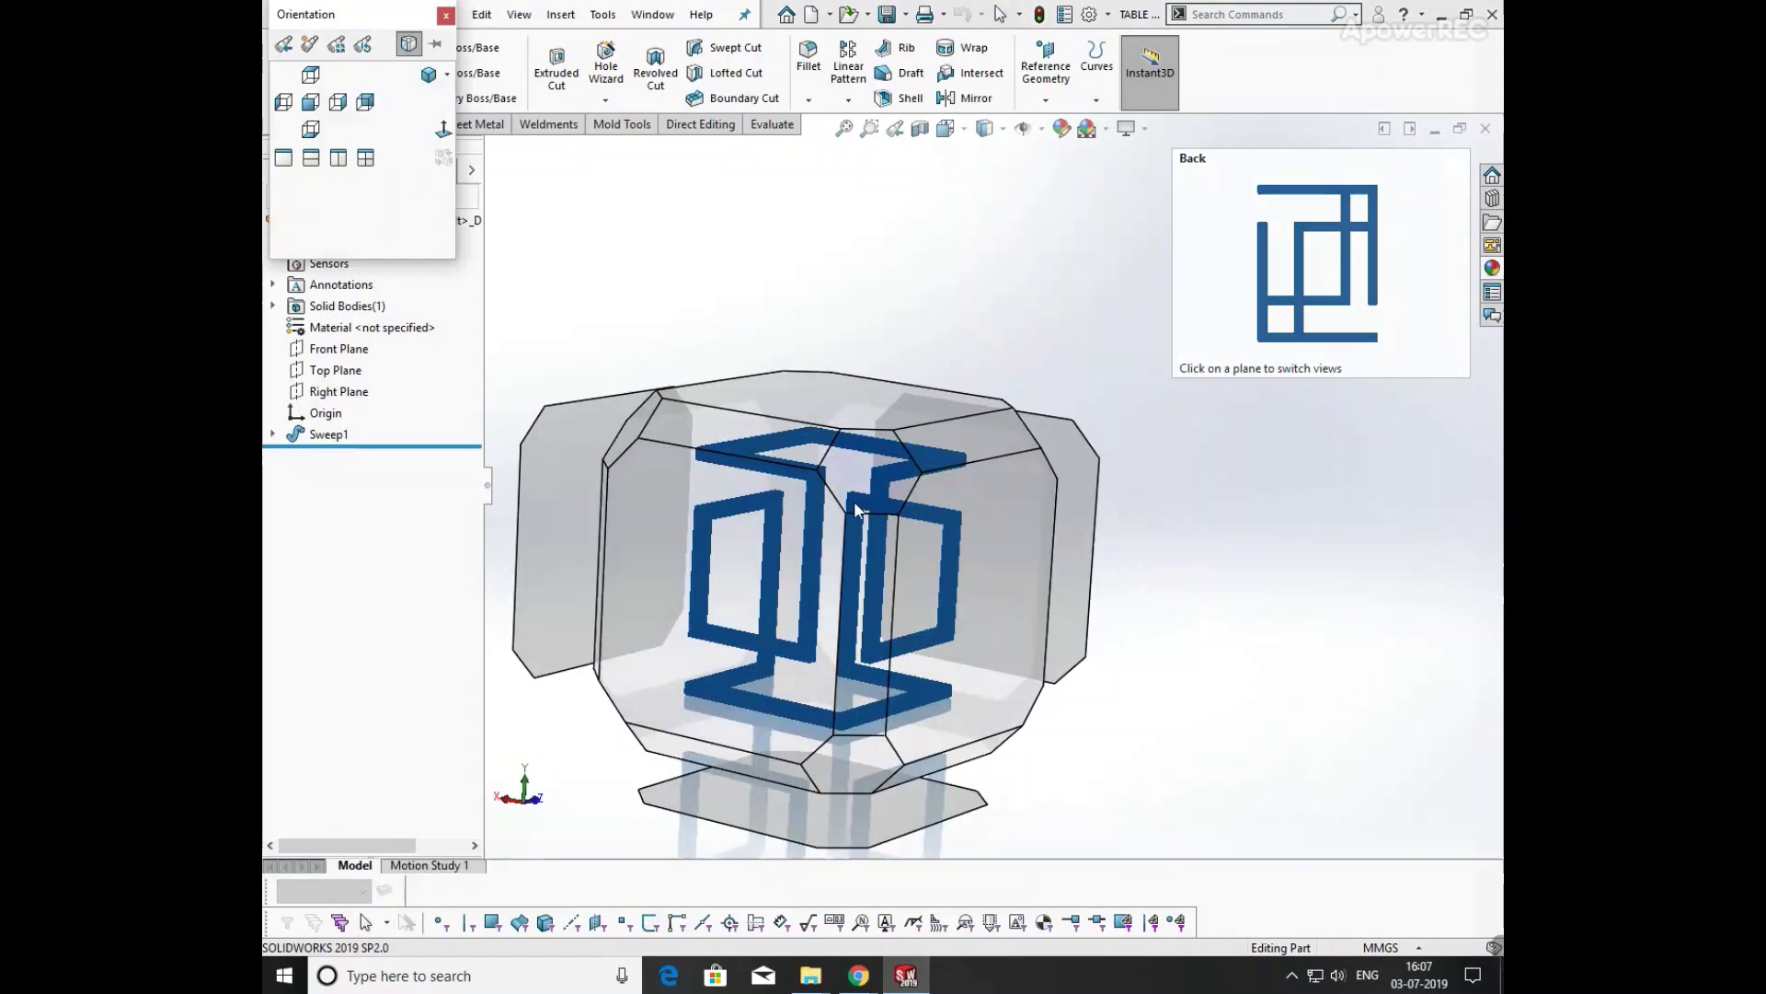
click(874, 494)
middle_drag(1304, 512, 1328, 518)
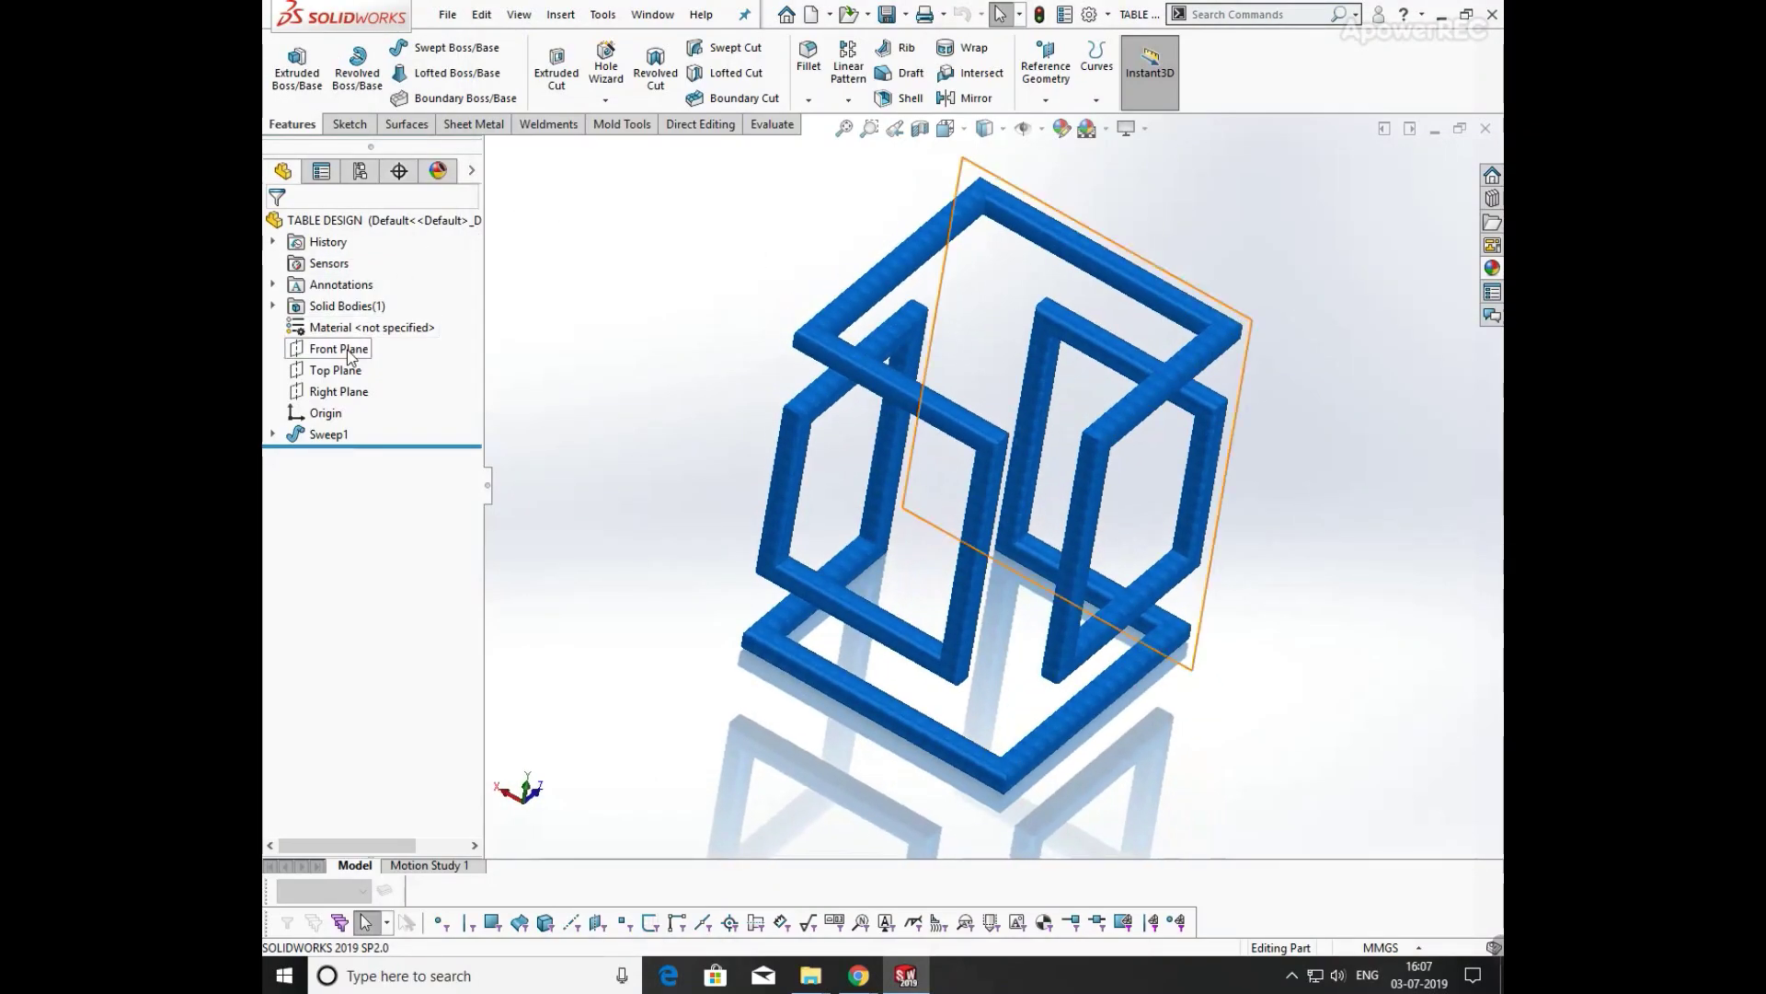
- Create a reference plane midway between the Top Plane and the upper face of a top frame bar
click(340, 370)
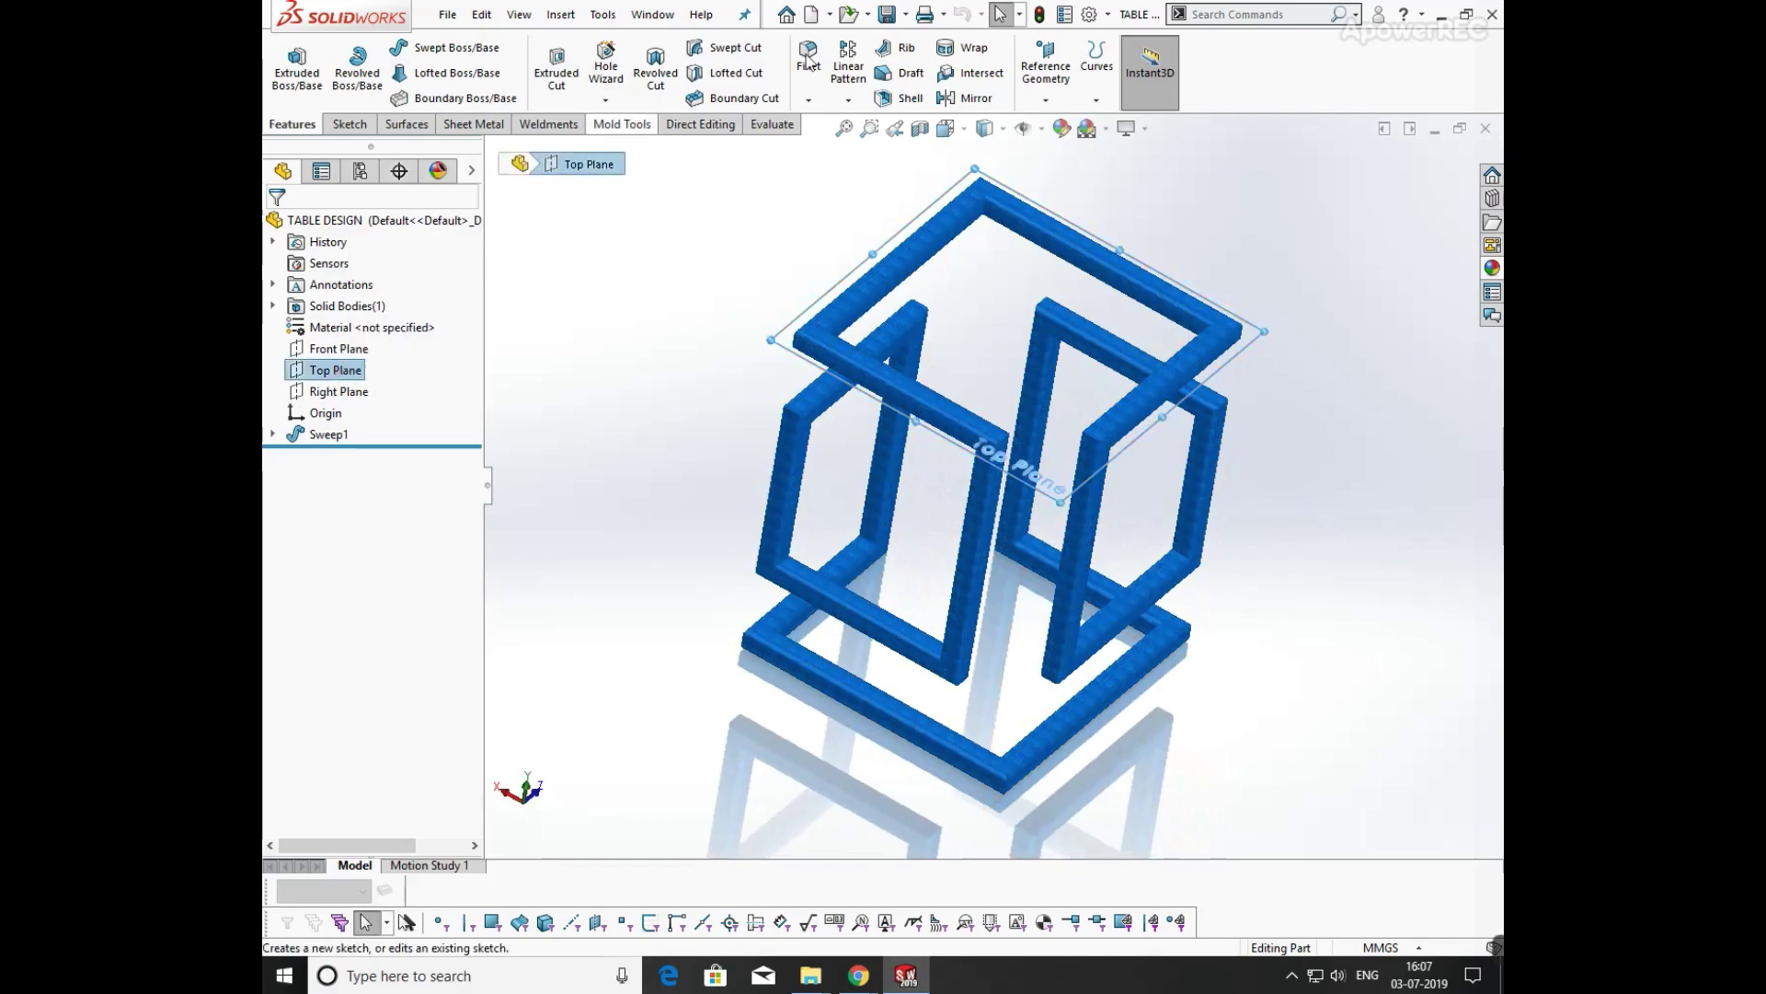
click(1045, 100)
click(1047, 124)
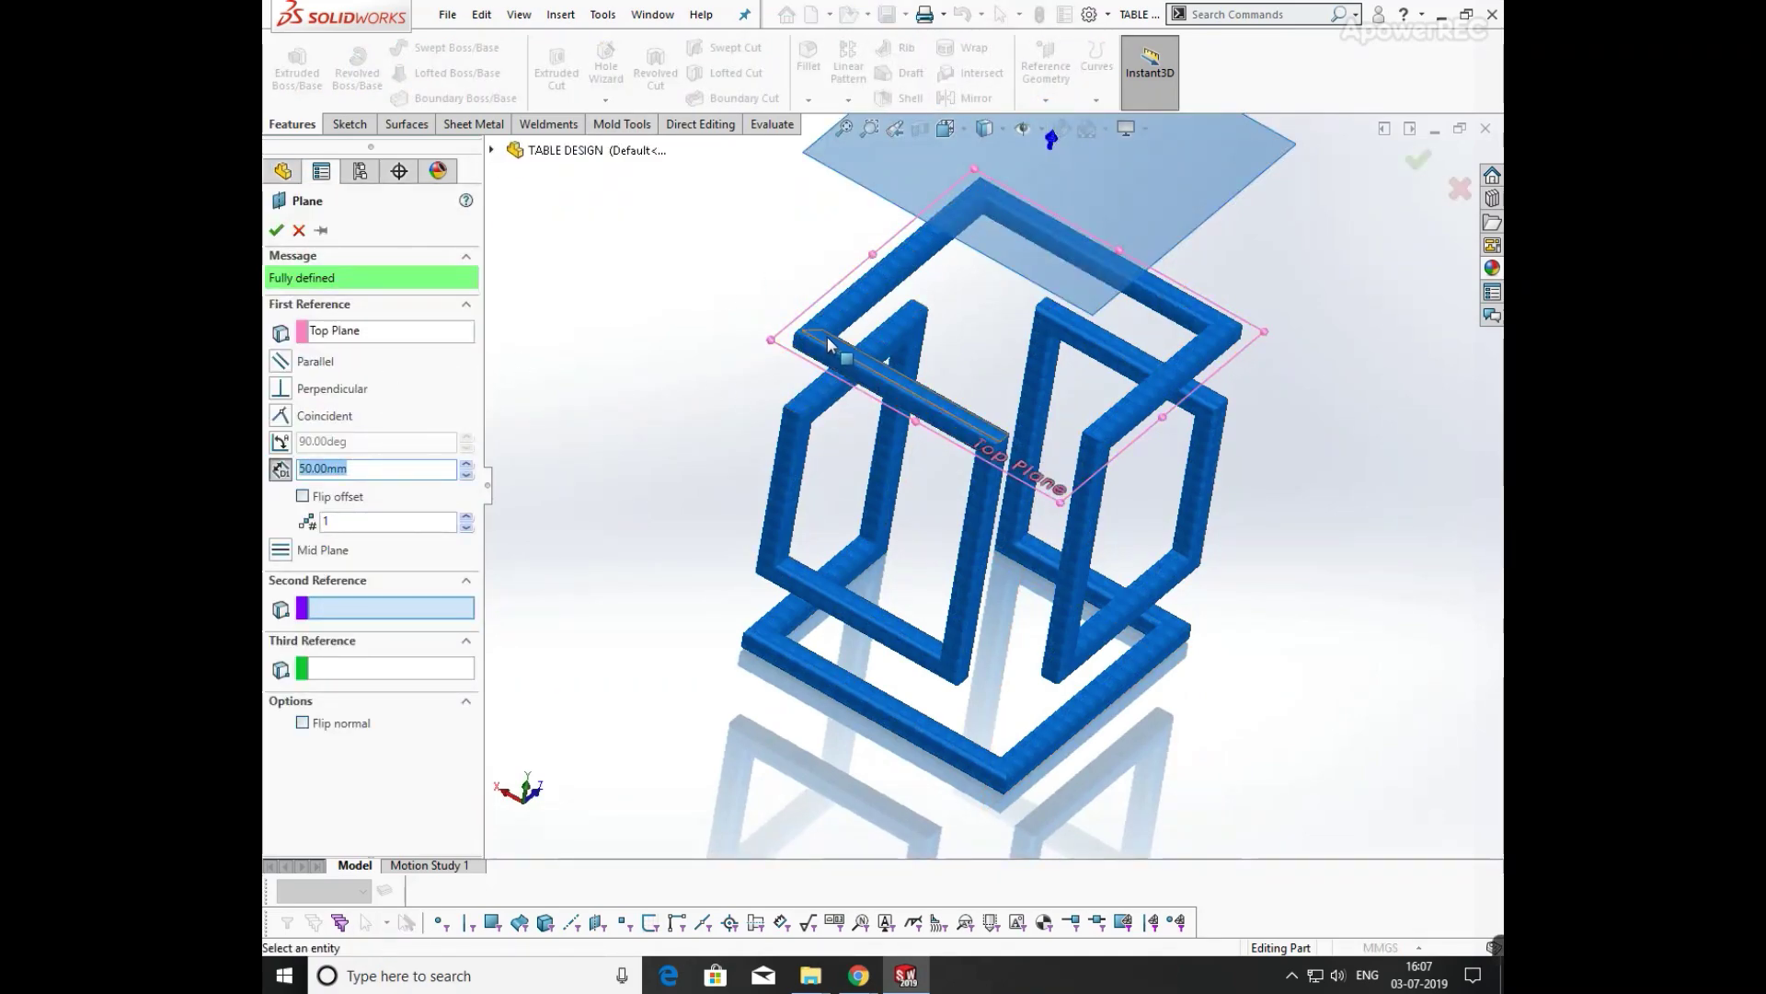
scroll(902, 384, down, 5)
click(889, 406)
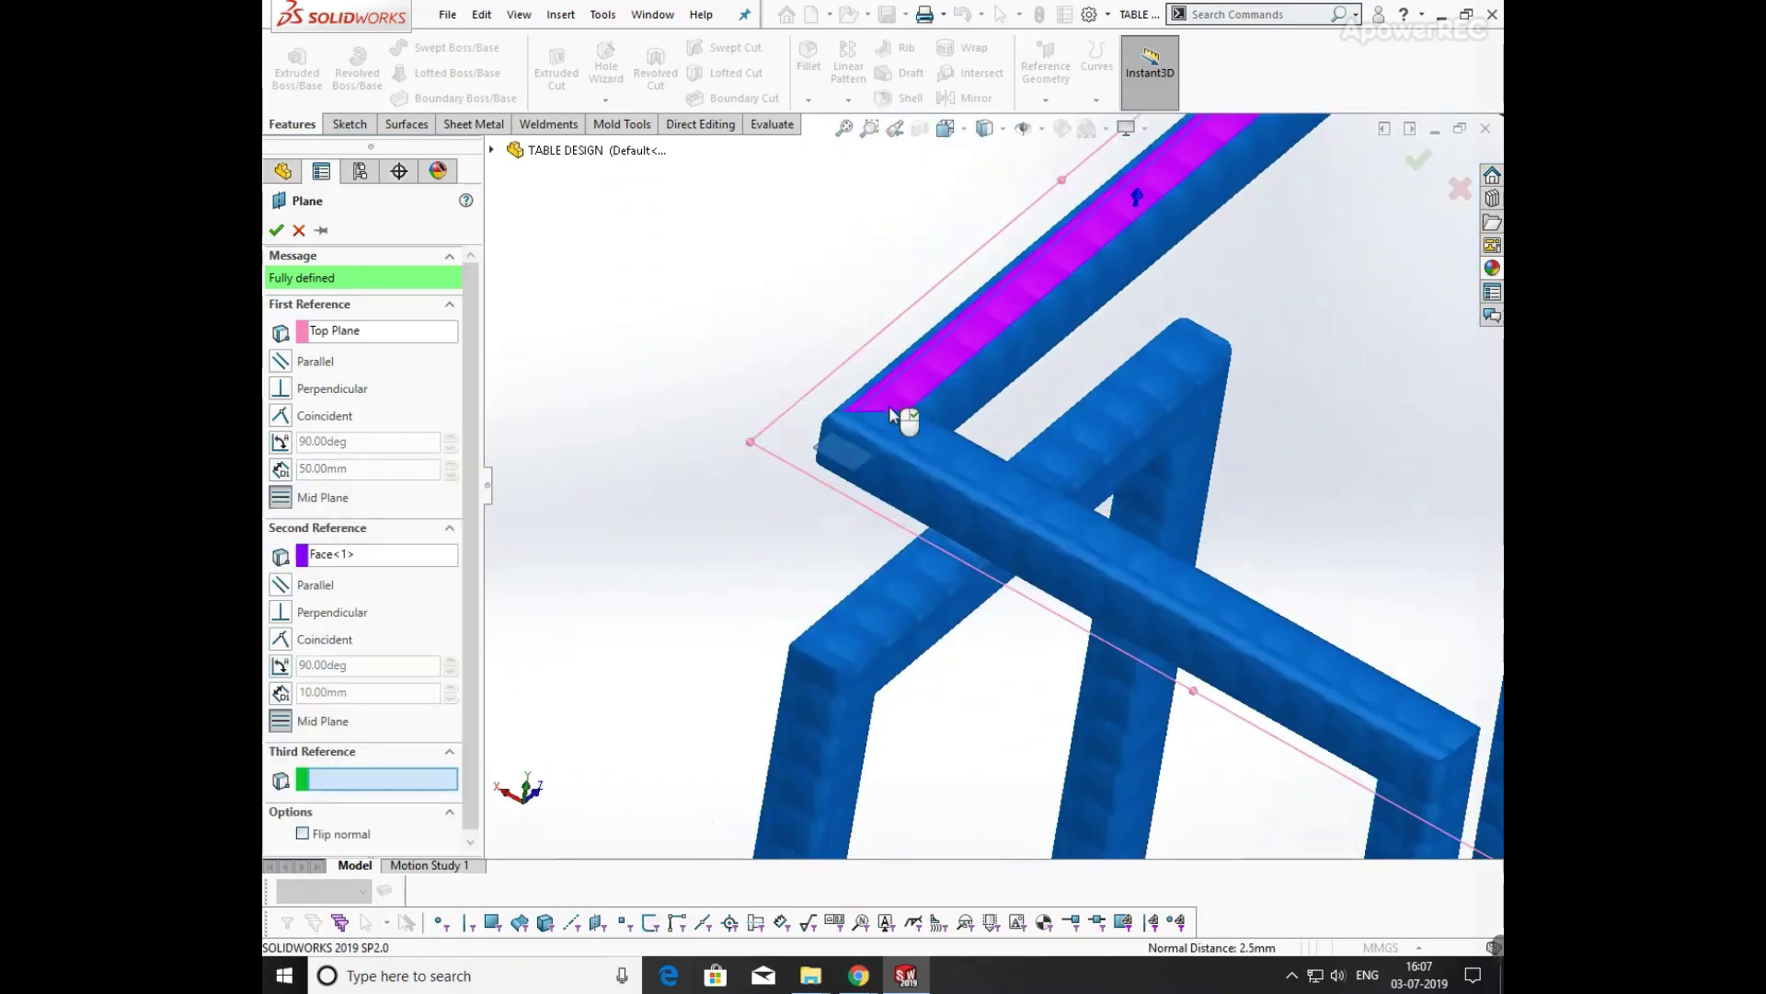
click(275, 230)
- Sketch a center rectangle about 94 by 102 mm on the new plane, centred roughly in the frame and extending beyond its edges
scroll(1057, 377, up, 6)
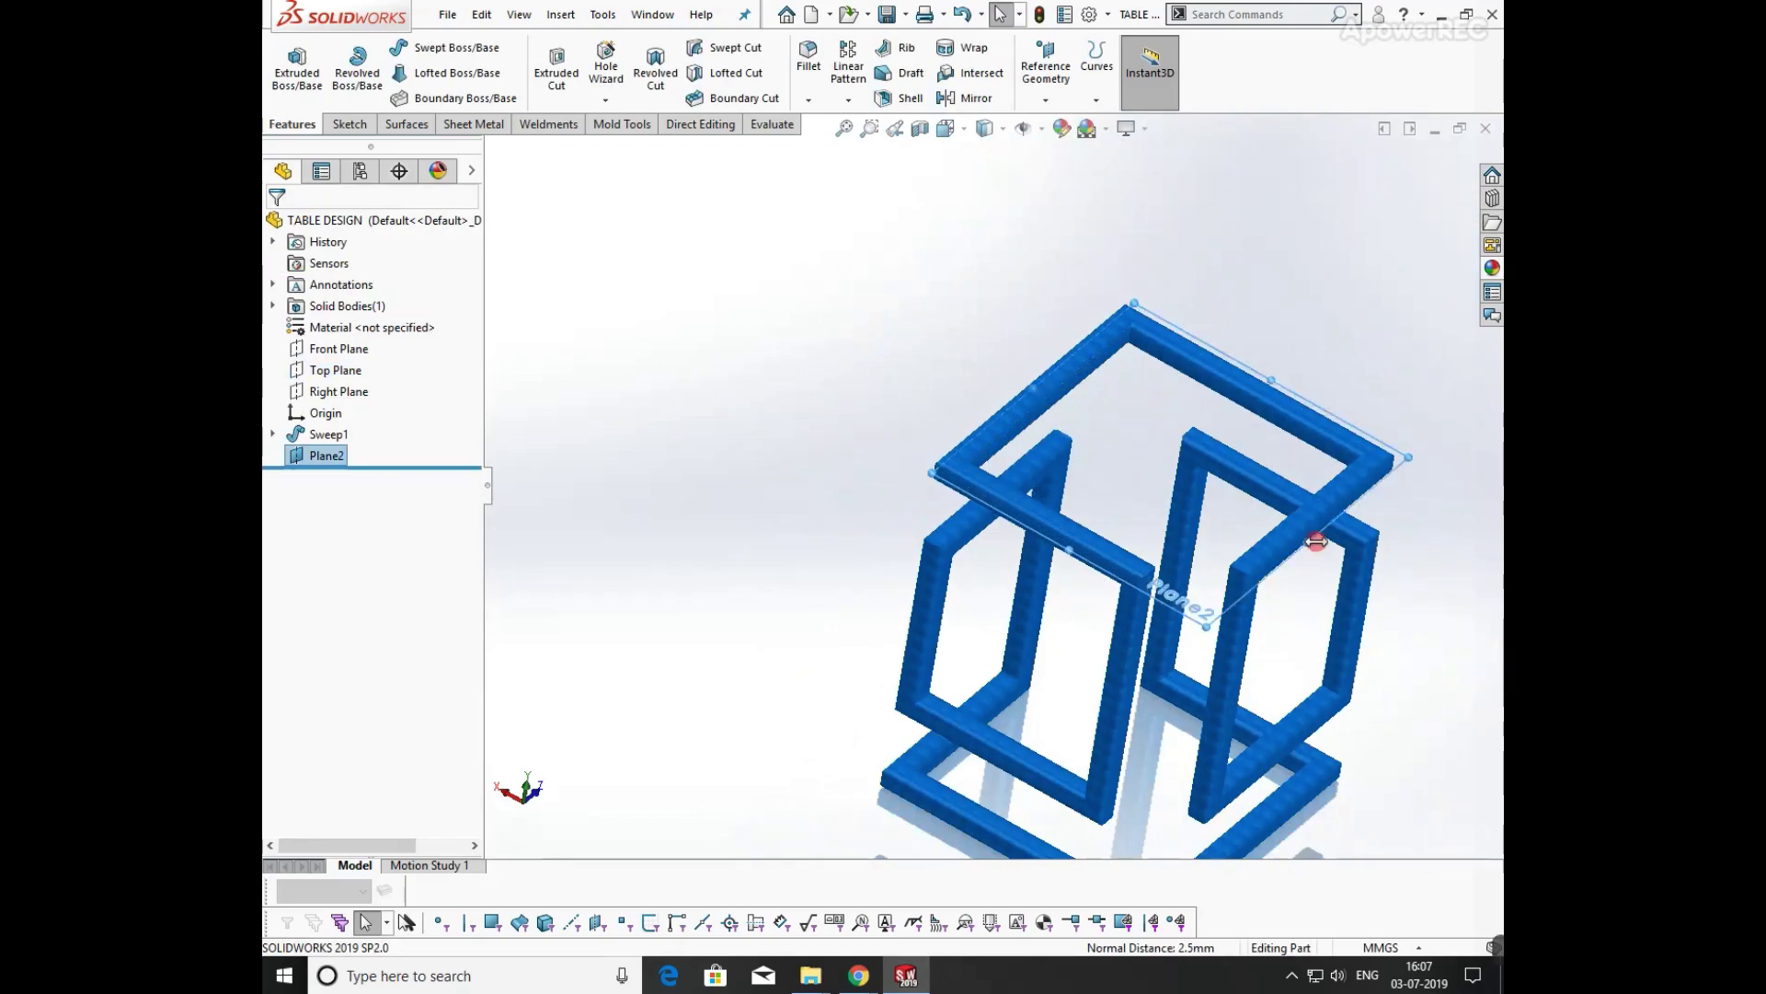
key(space)
click(852, 385)
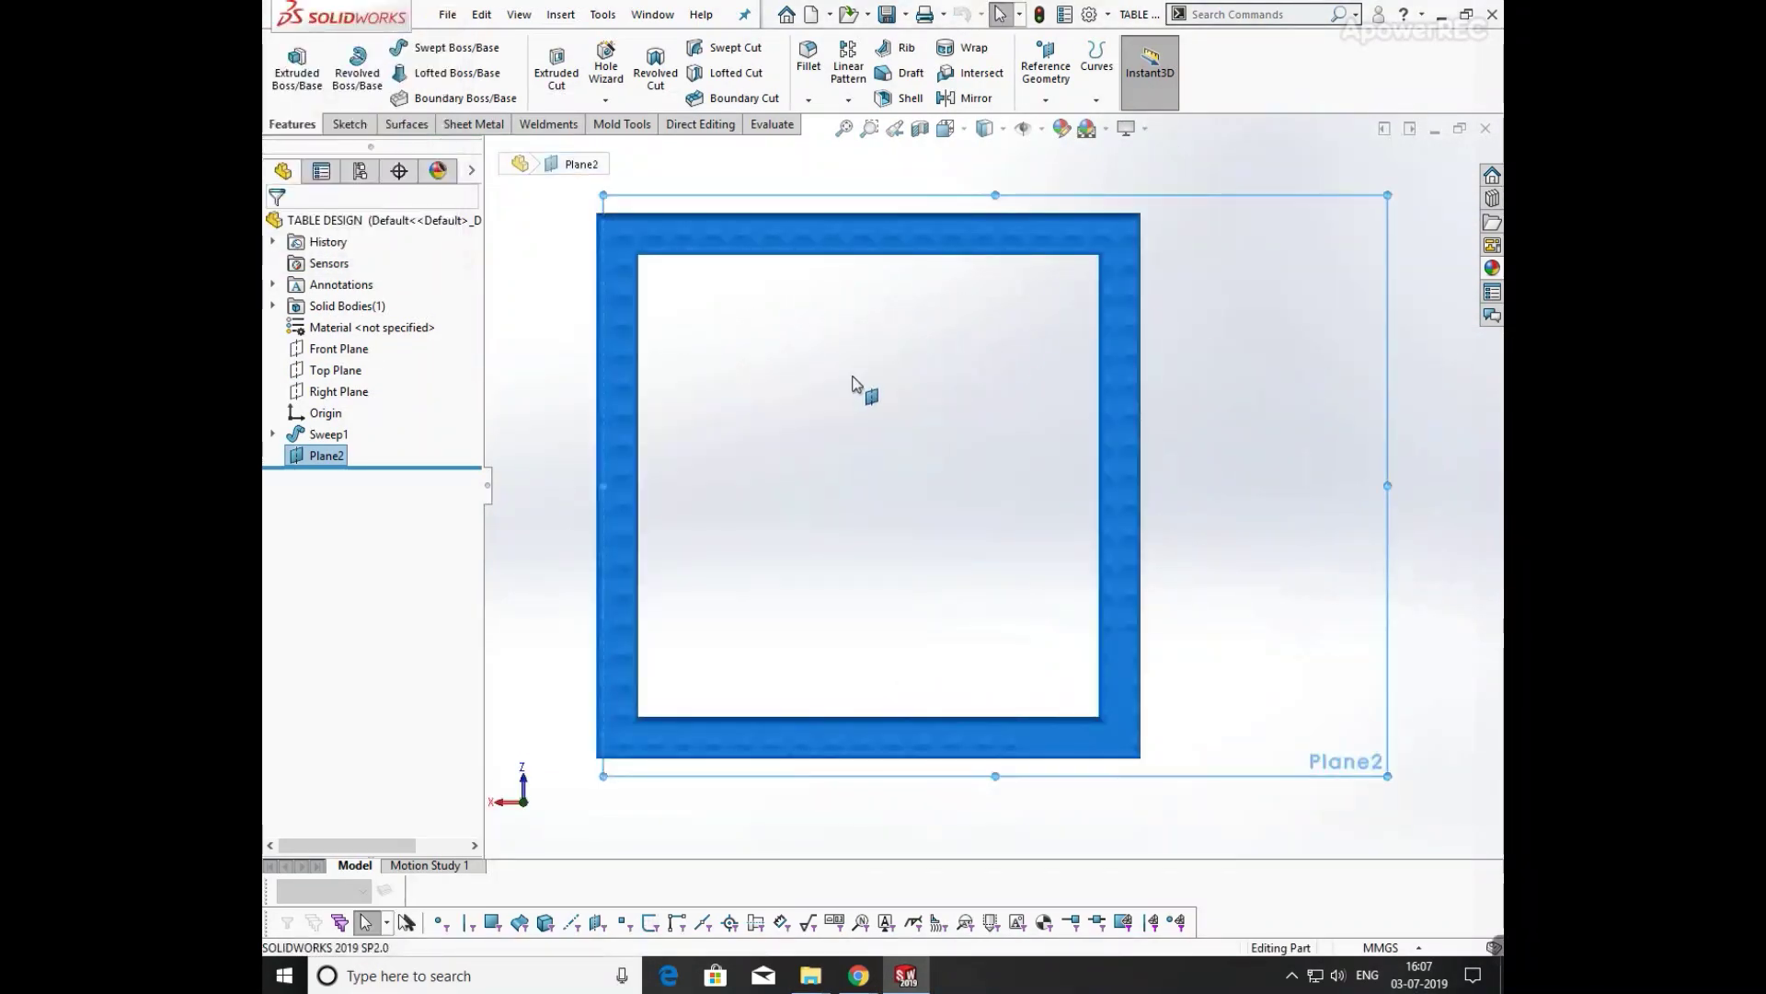
click(349, 123)
click(387, 72)
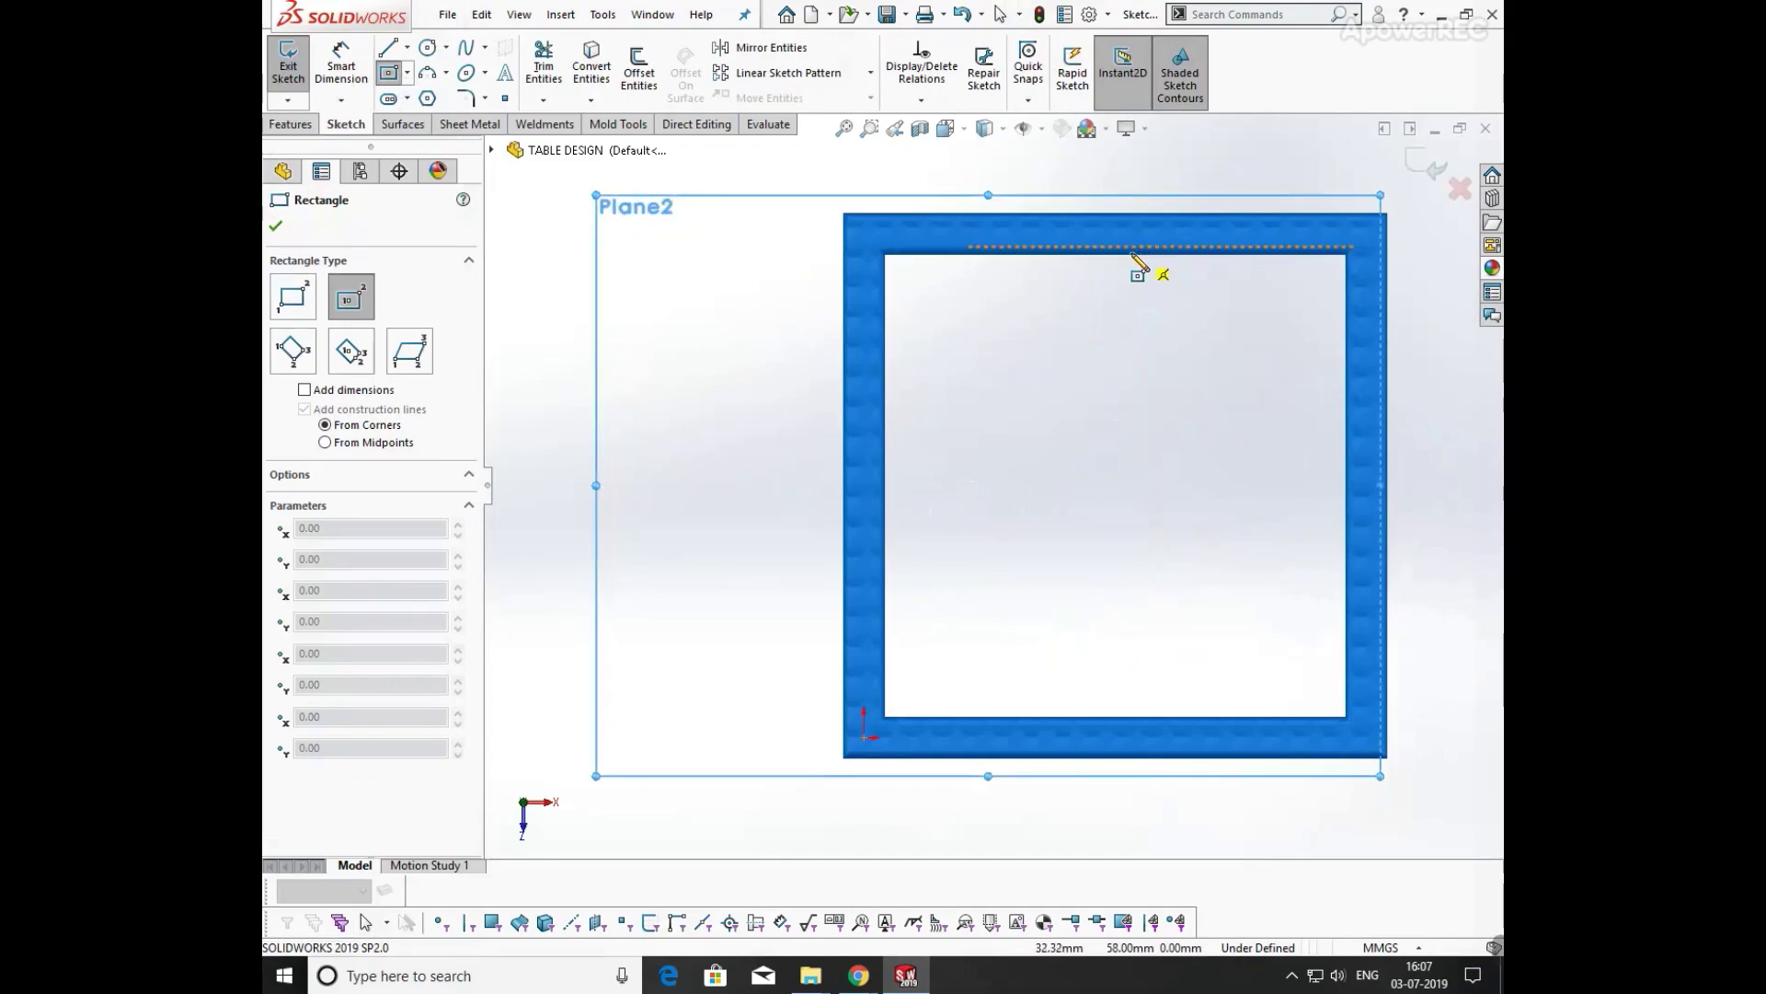
click(1116, 488)
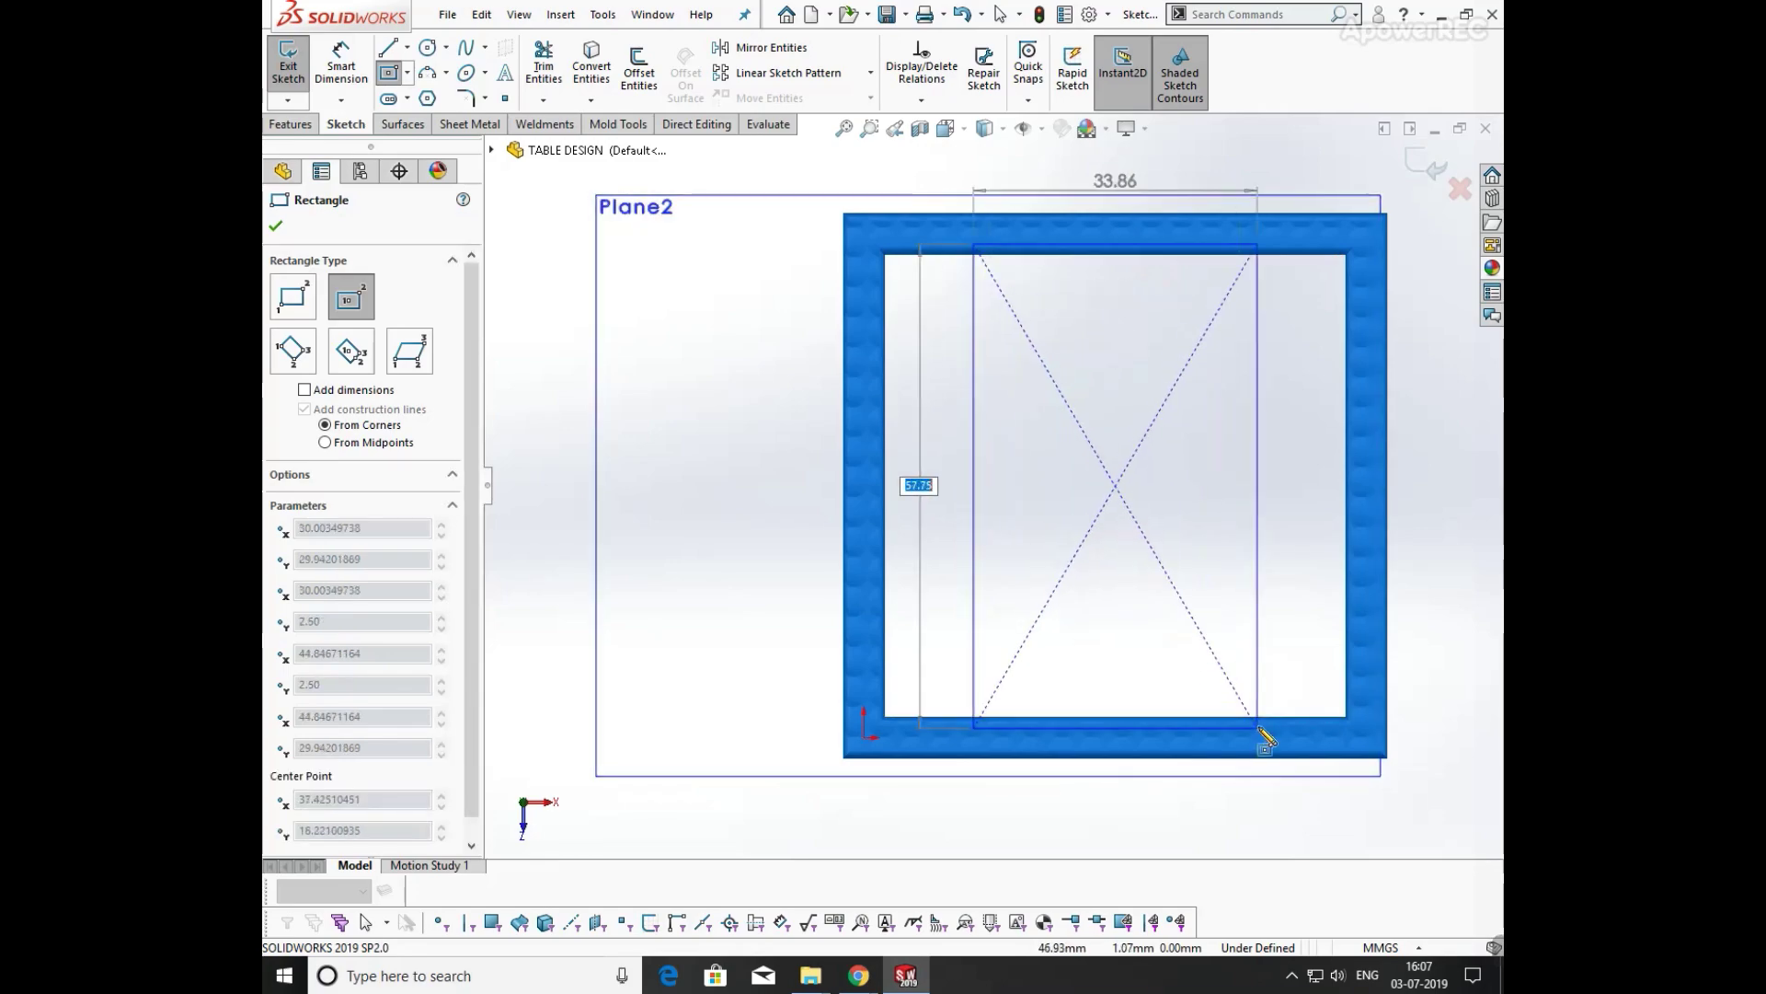
scroll(1377, 788, up, 3)
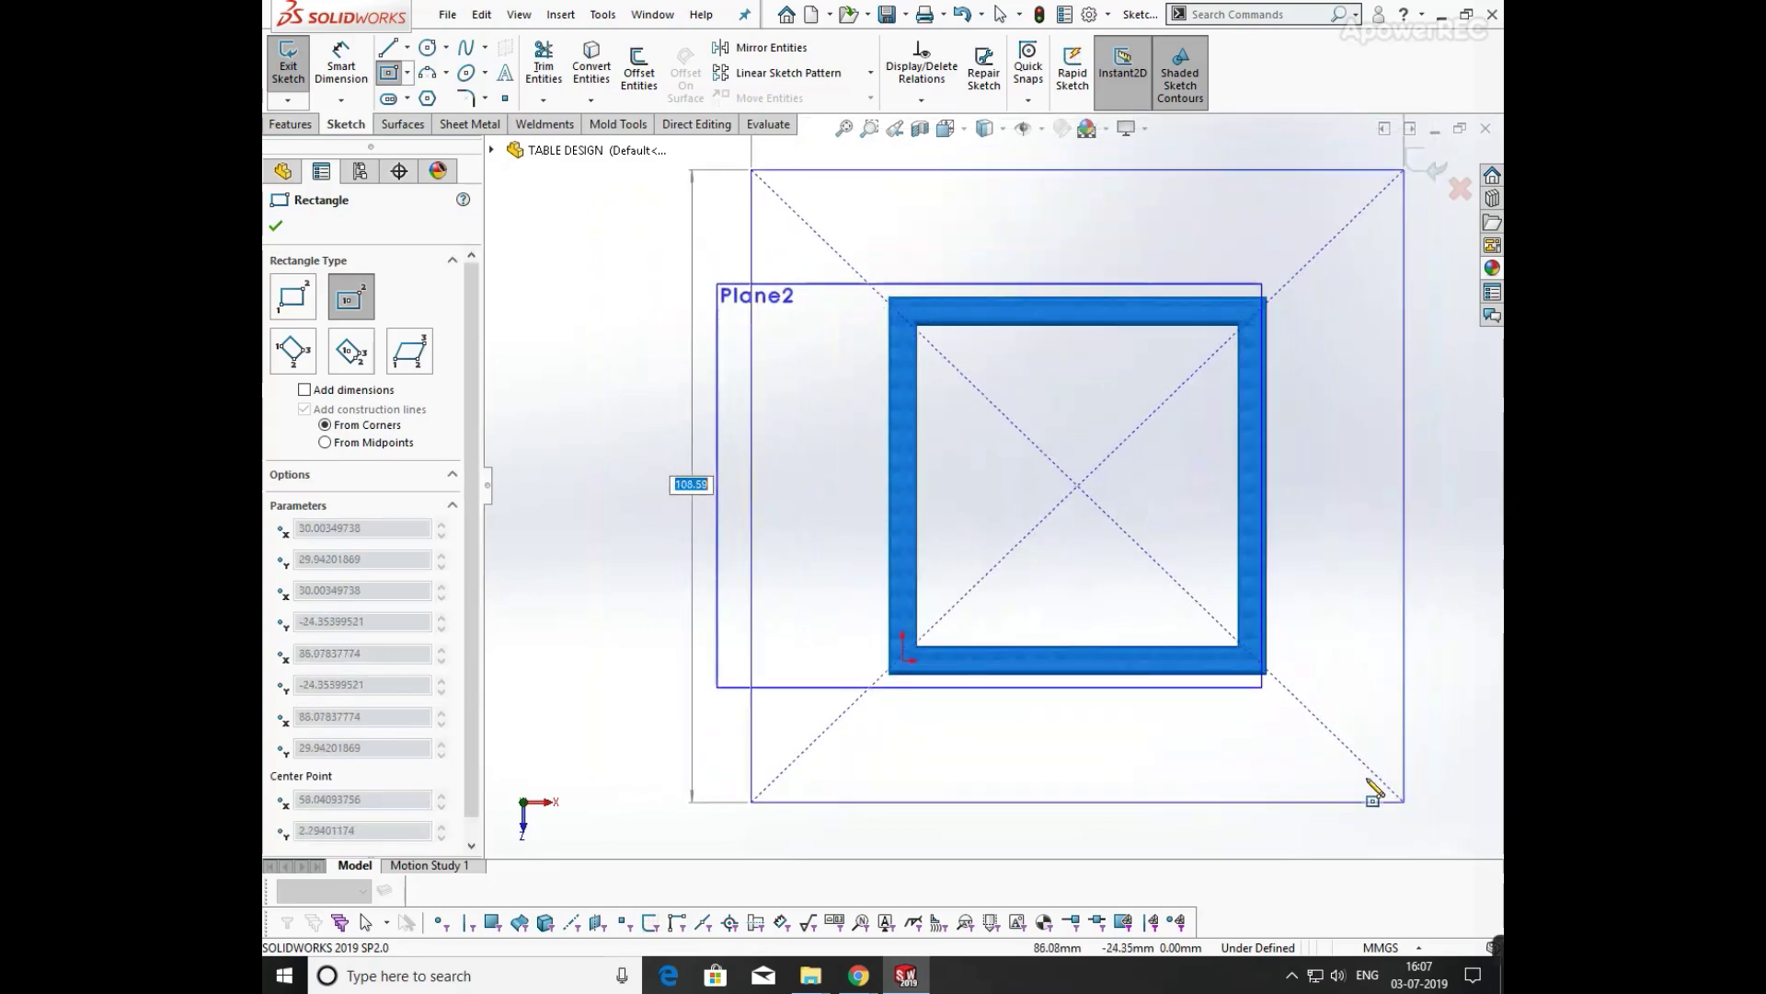
click(1352, 784)
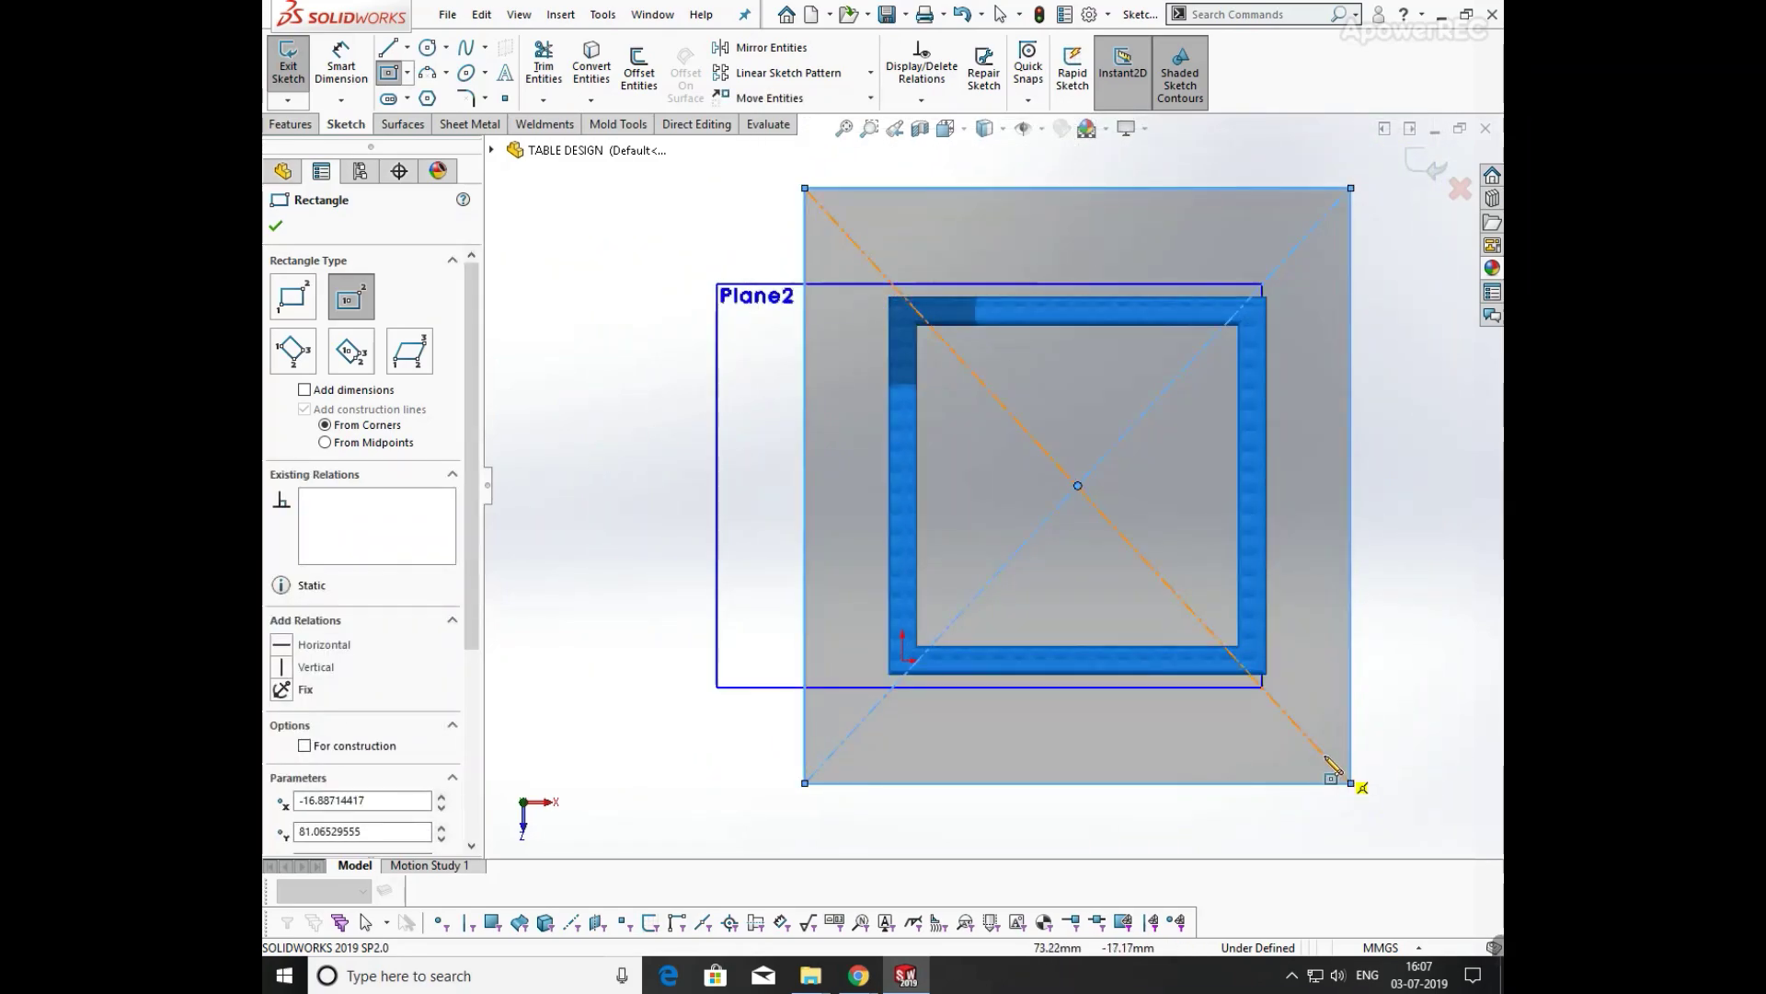
scroll(1340, 774, up, 4)
- Dimension the rectangle to 100 mm wide and 100 mm high
click(346, 69)
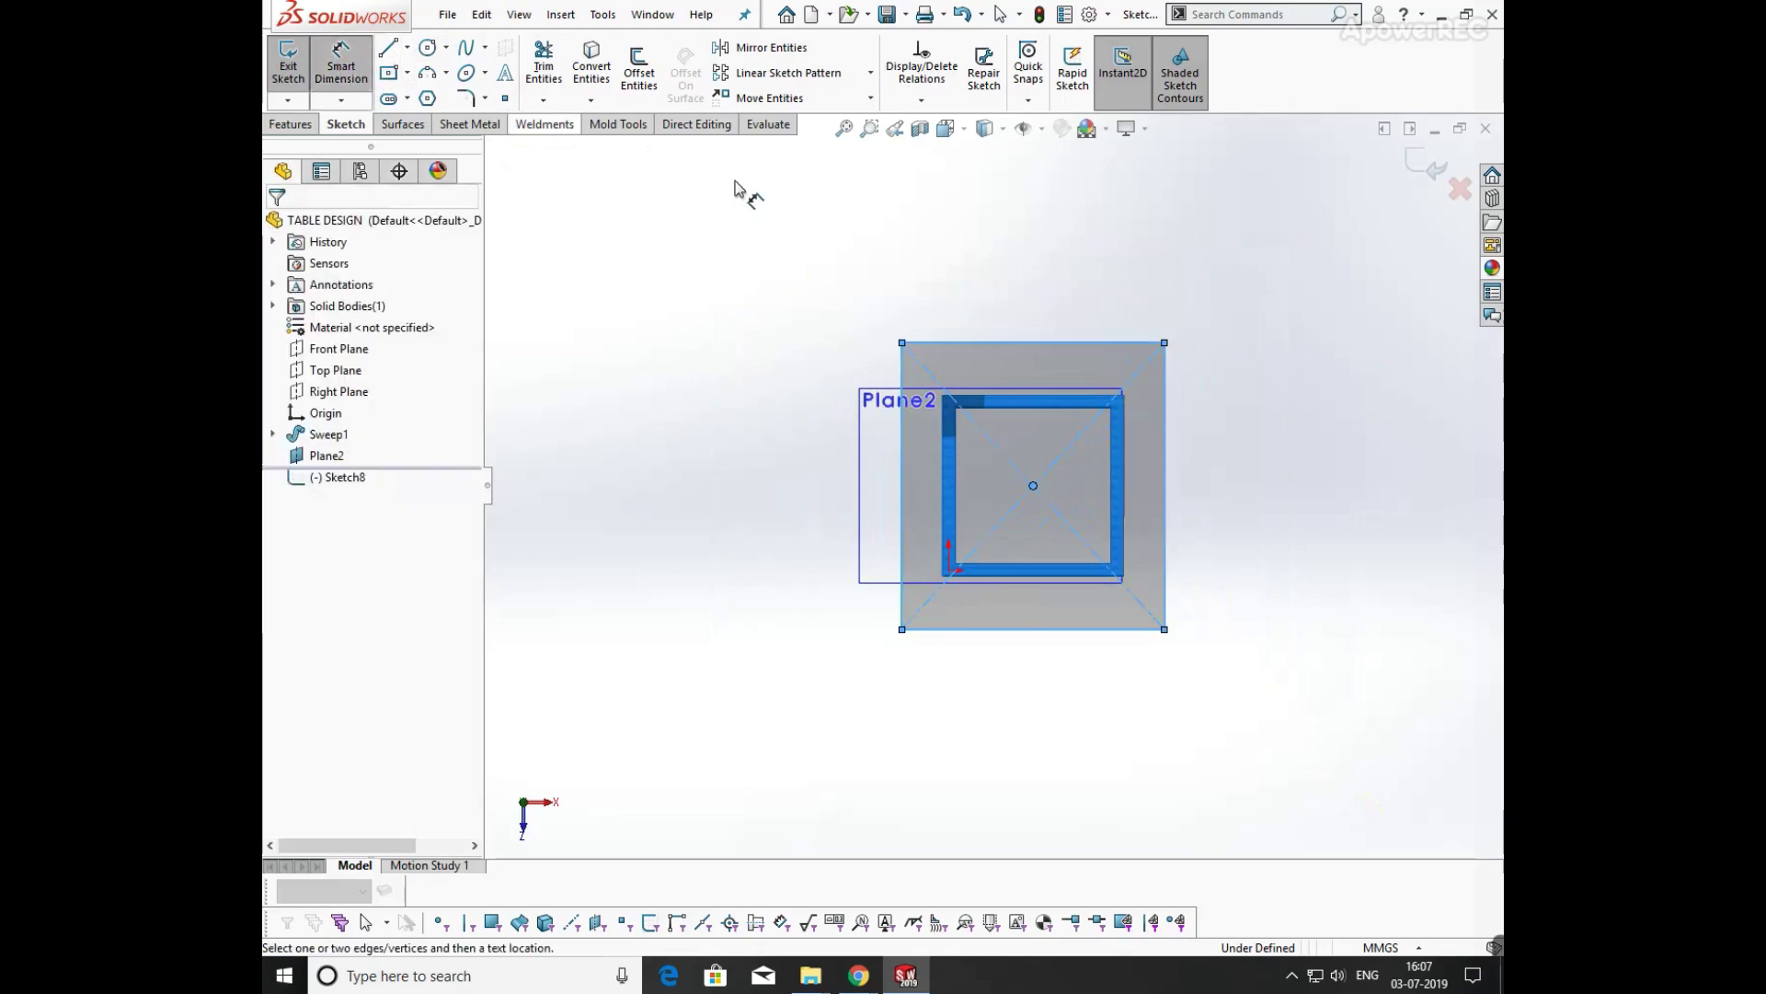
click(1000, 348)
click(997, 282)
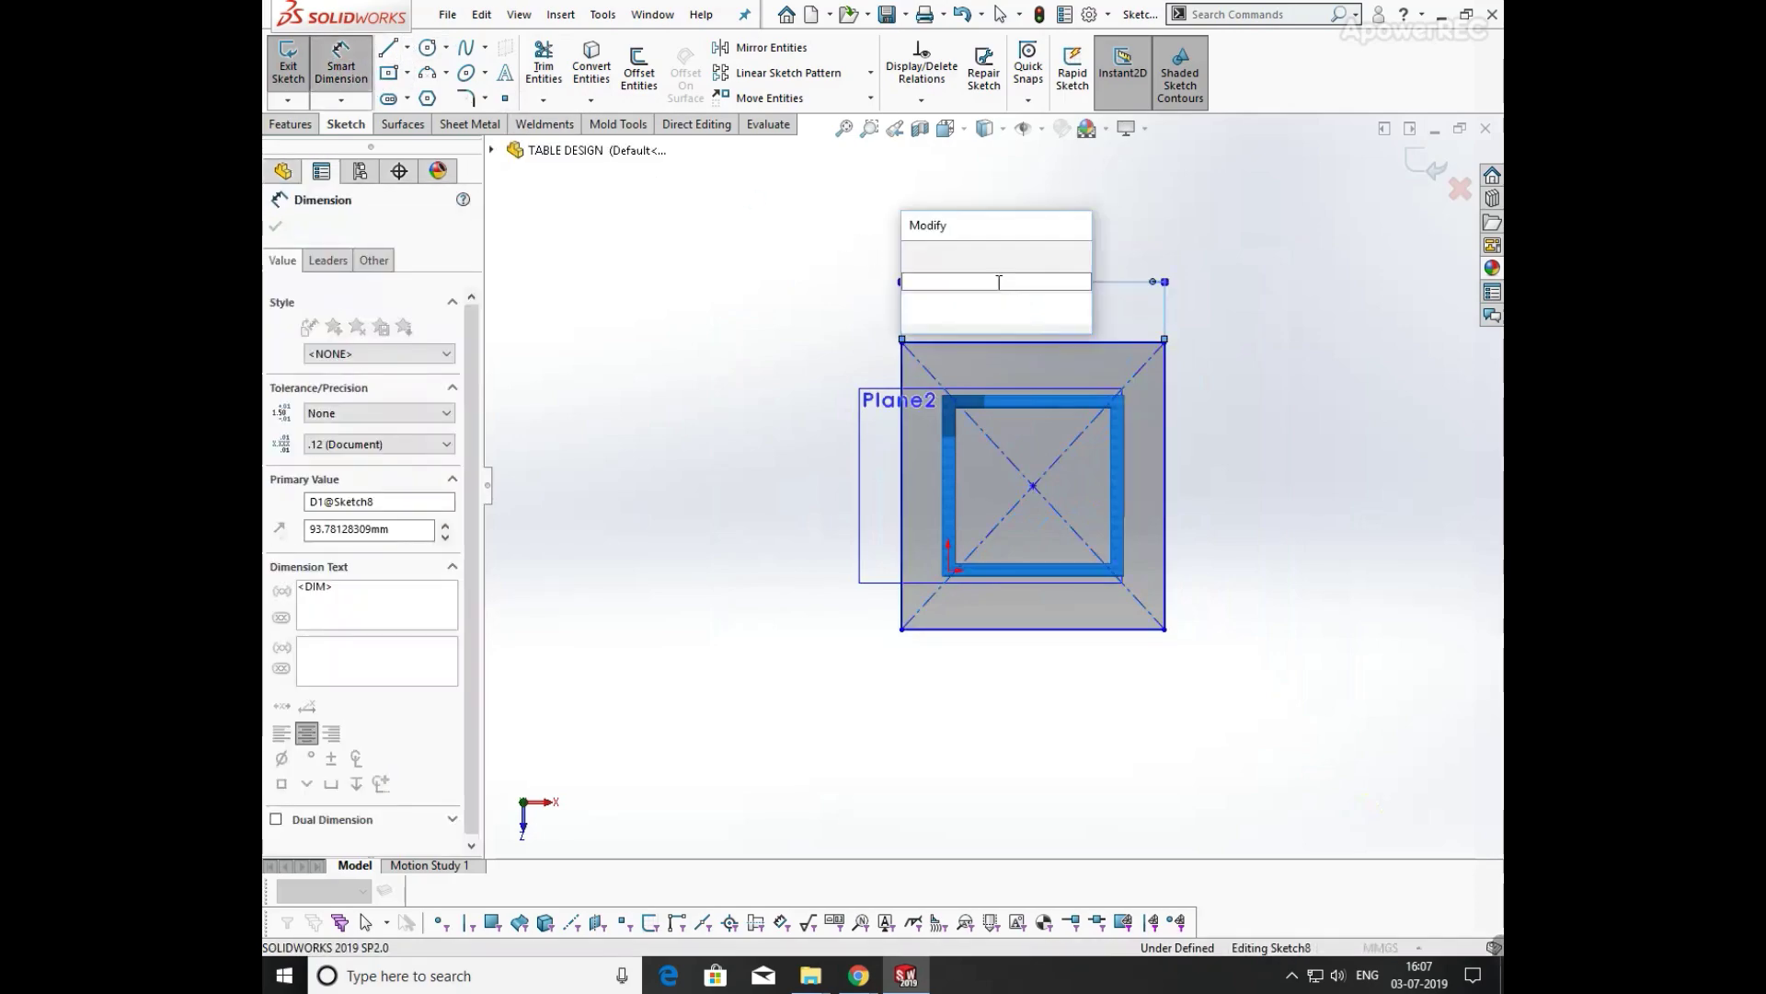
text(100)
key(Return)
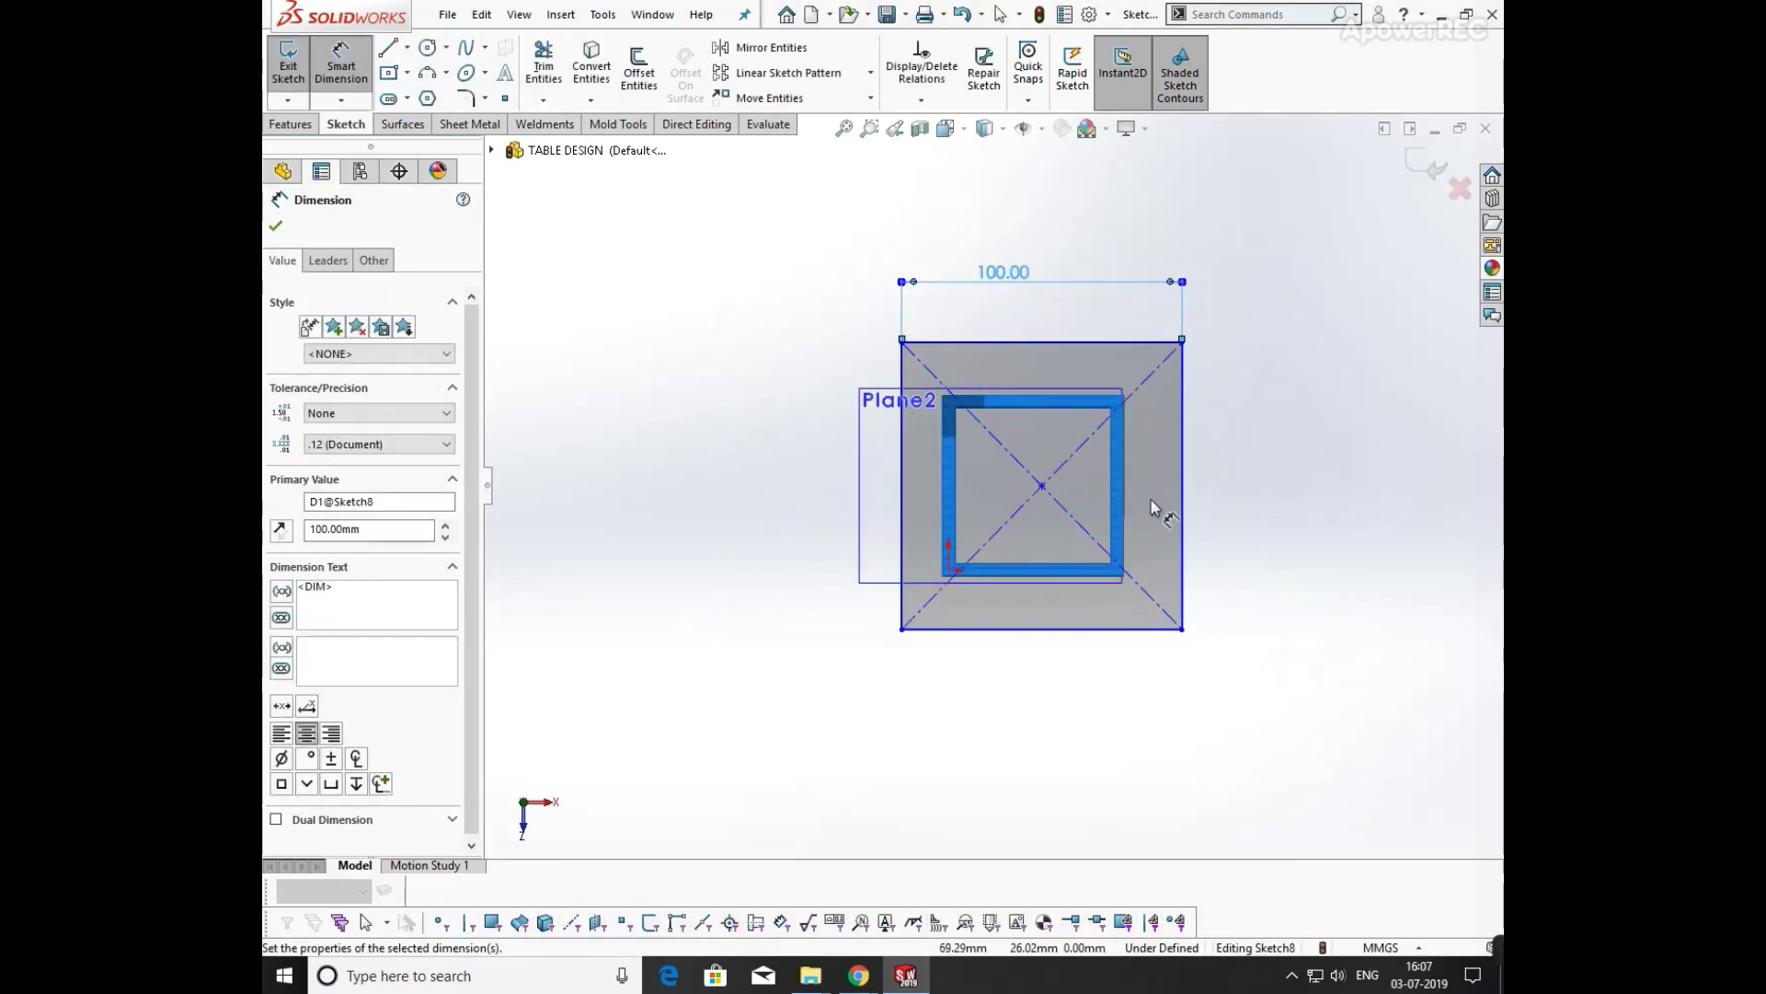
click(1184, 476)
click(1229, 483)
text(1)
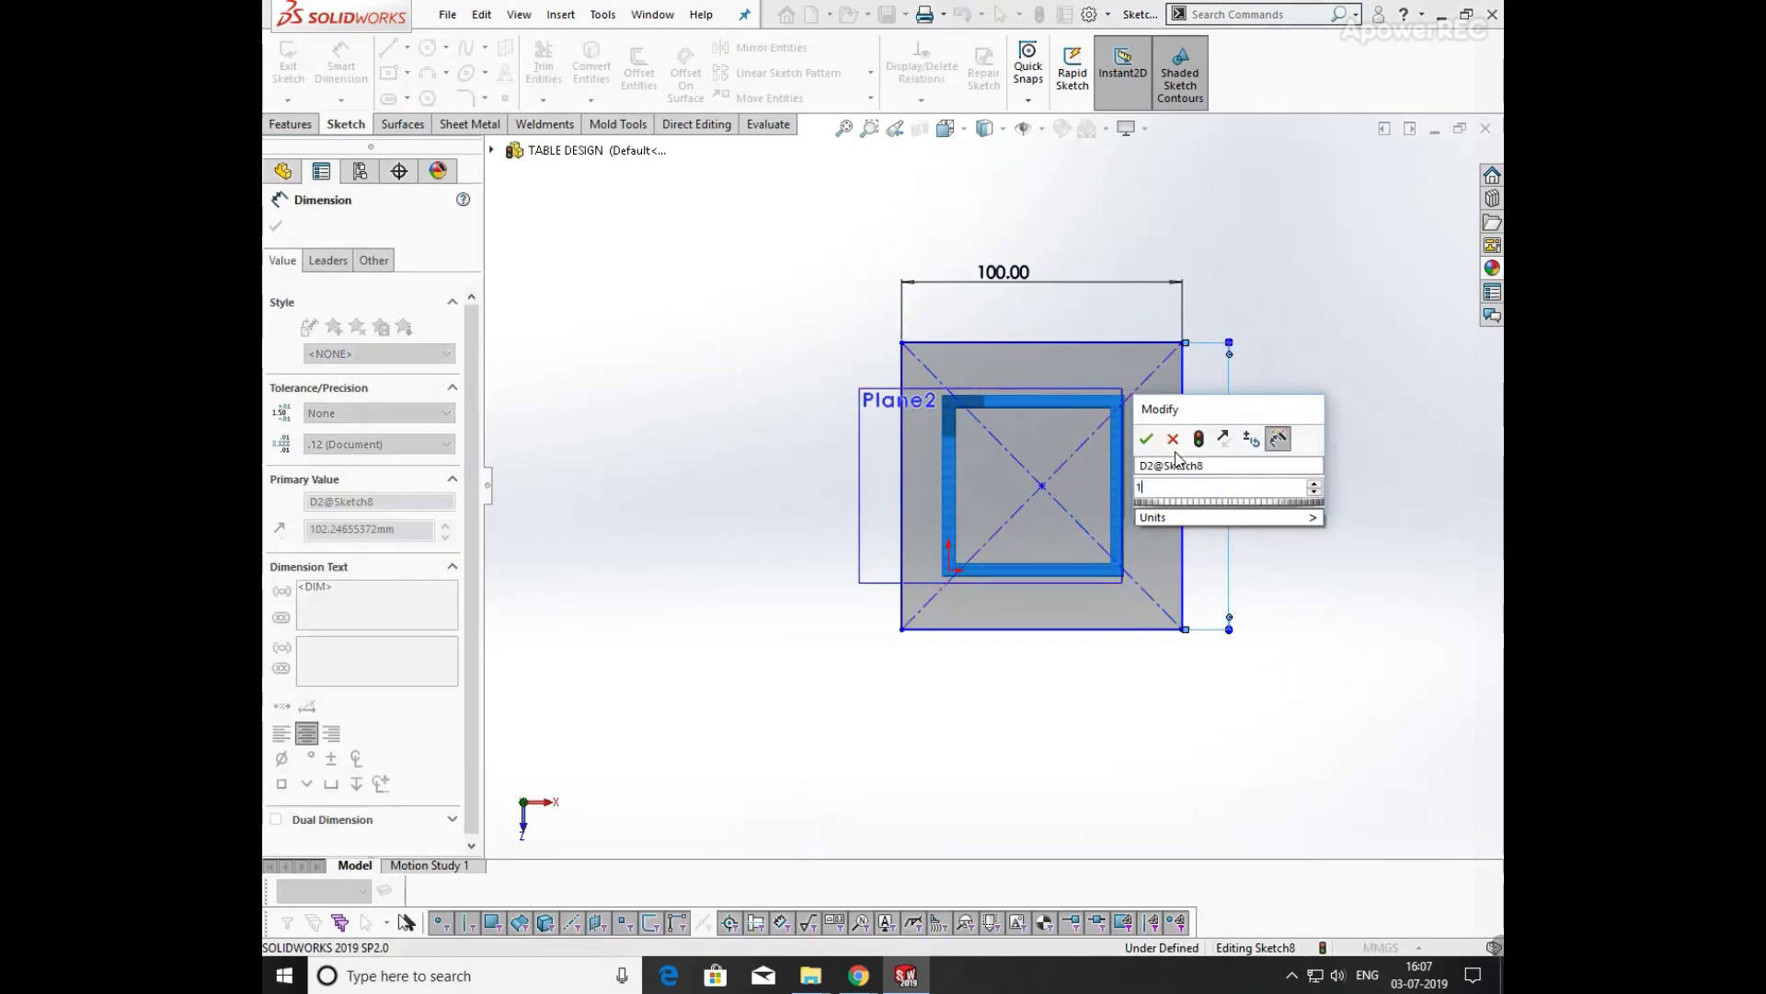
text(00)
key(Return)
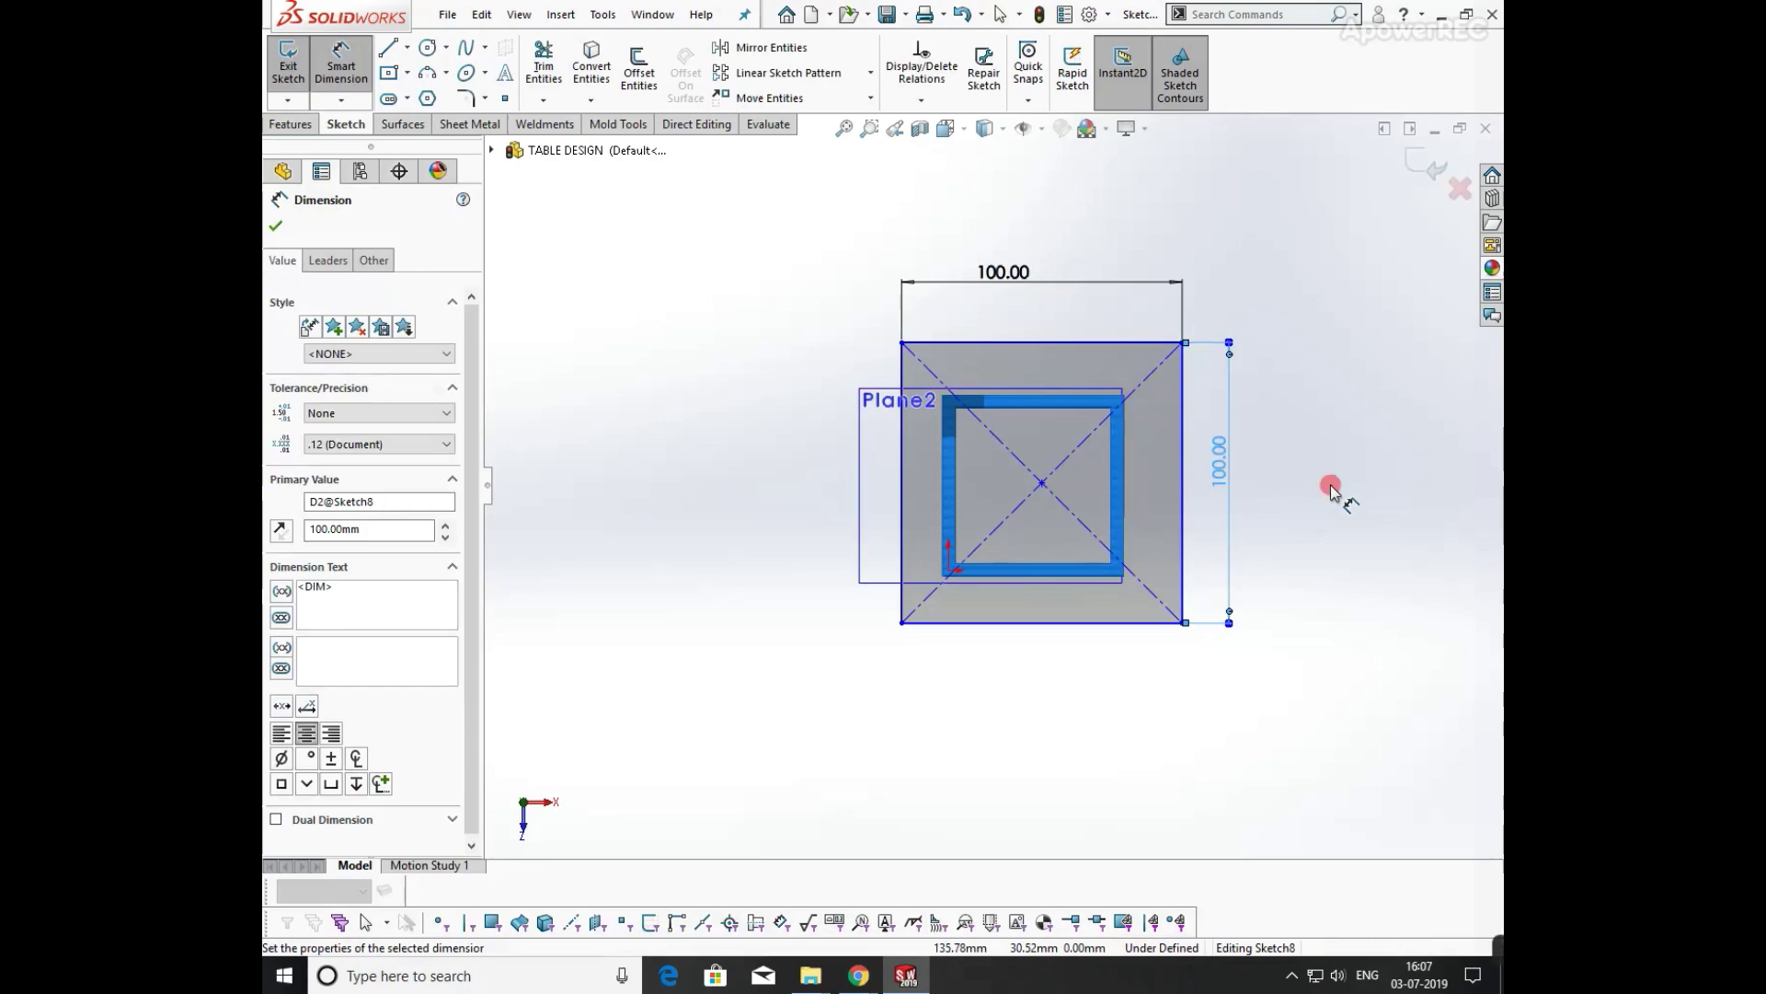
key(Escape)
- Move the rectangle by its center point so that it sits centrally over the square frame
click(1041, 481)
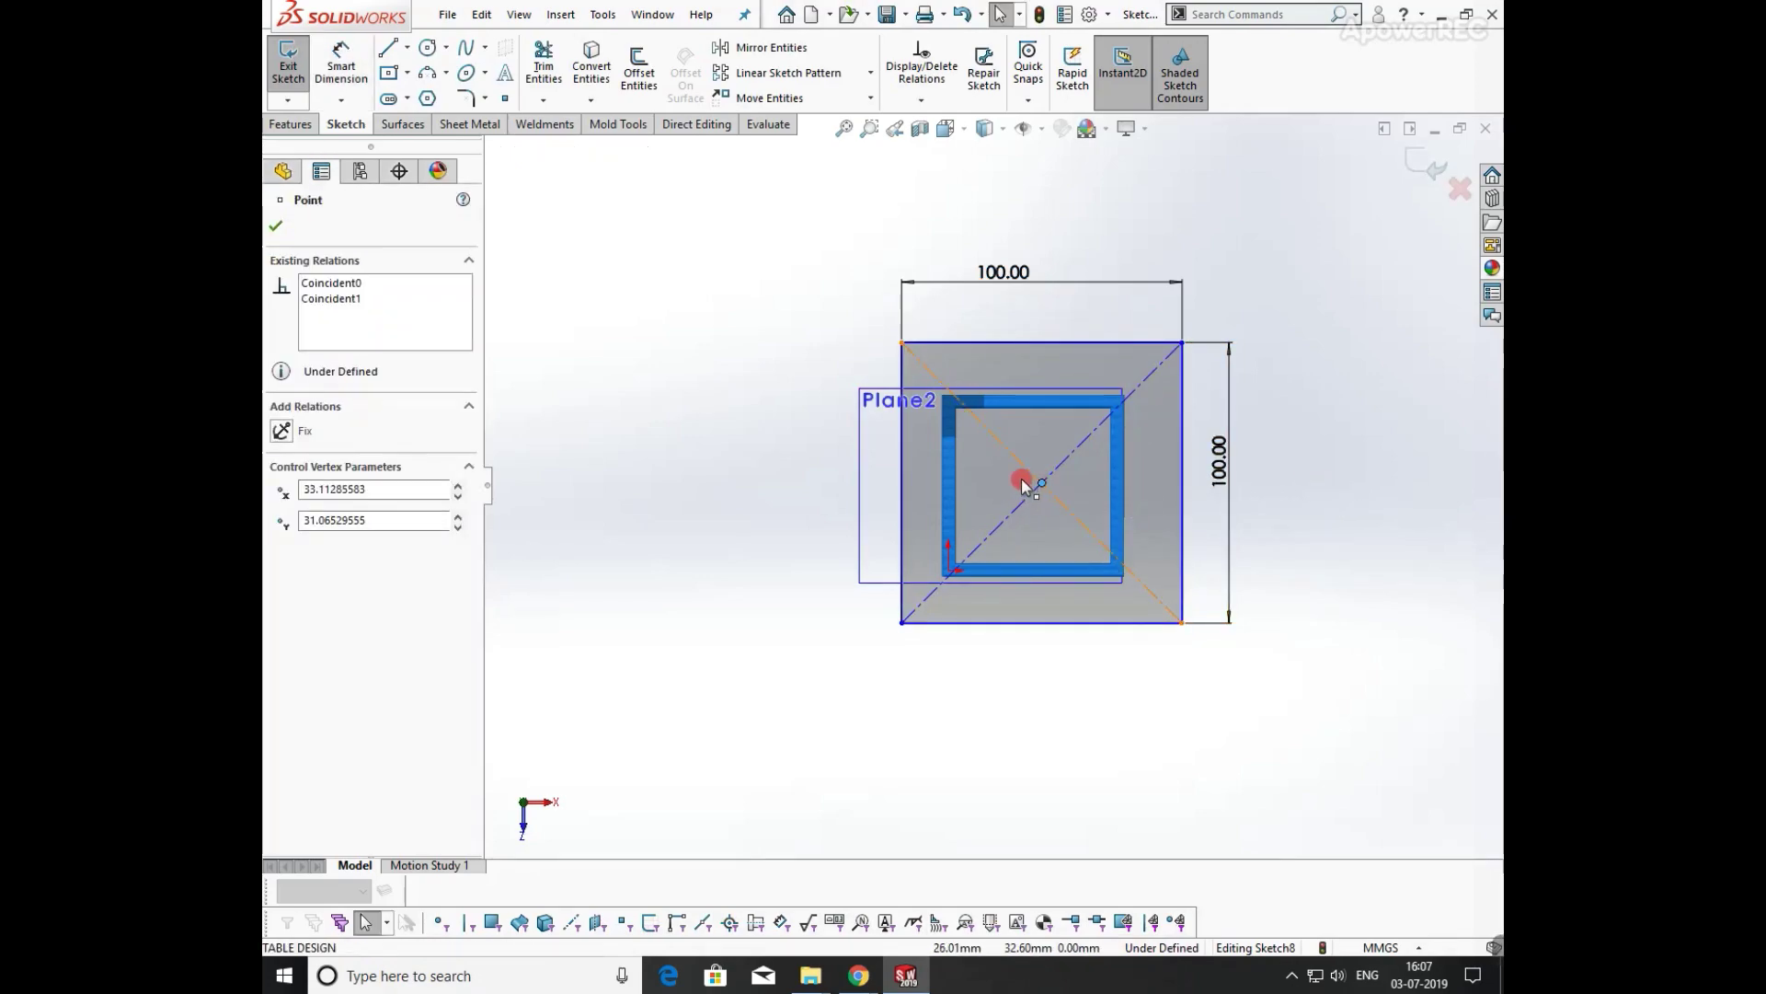
drag(1023, 482, 1034, 484)
click(1266, 556)
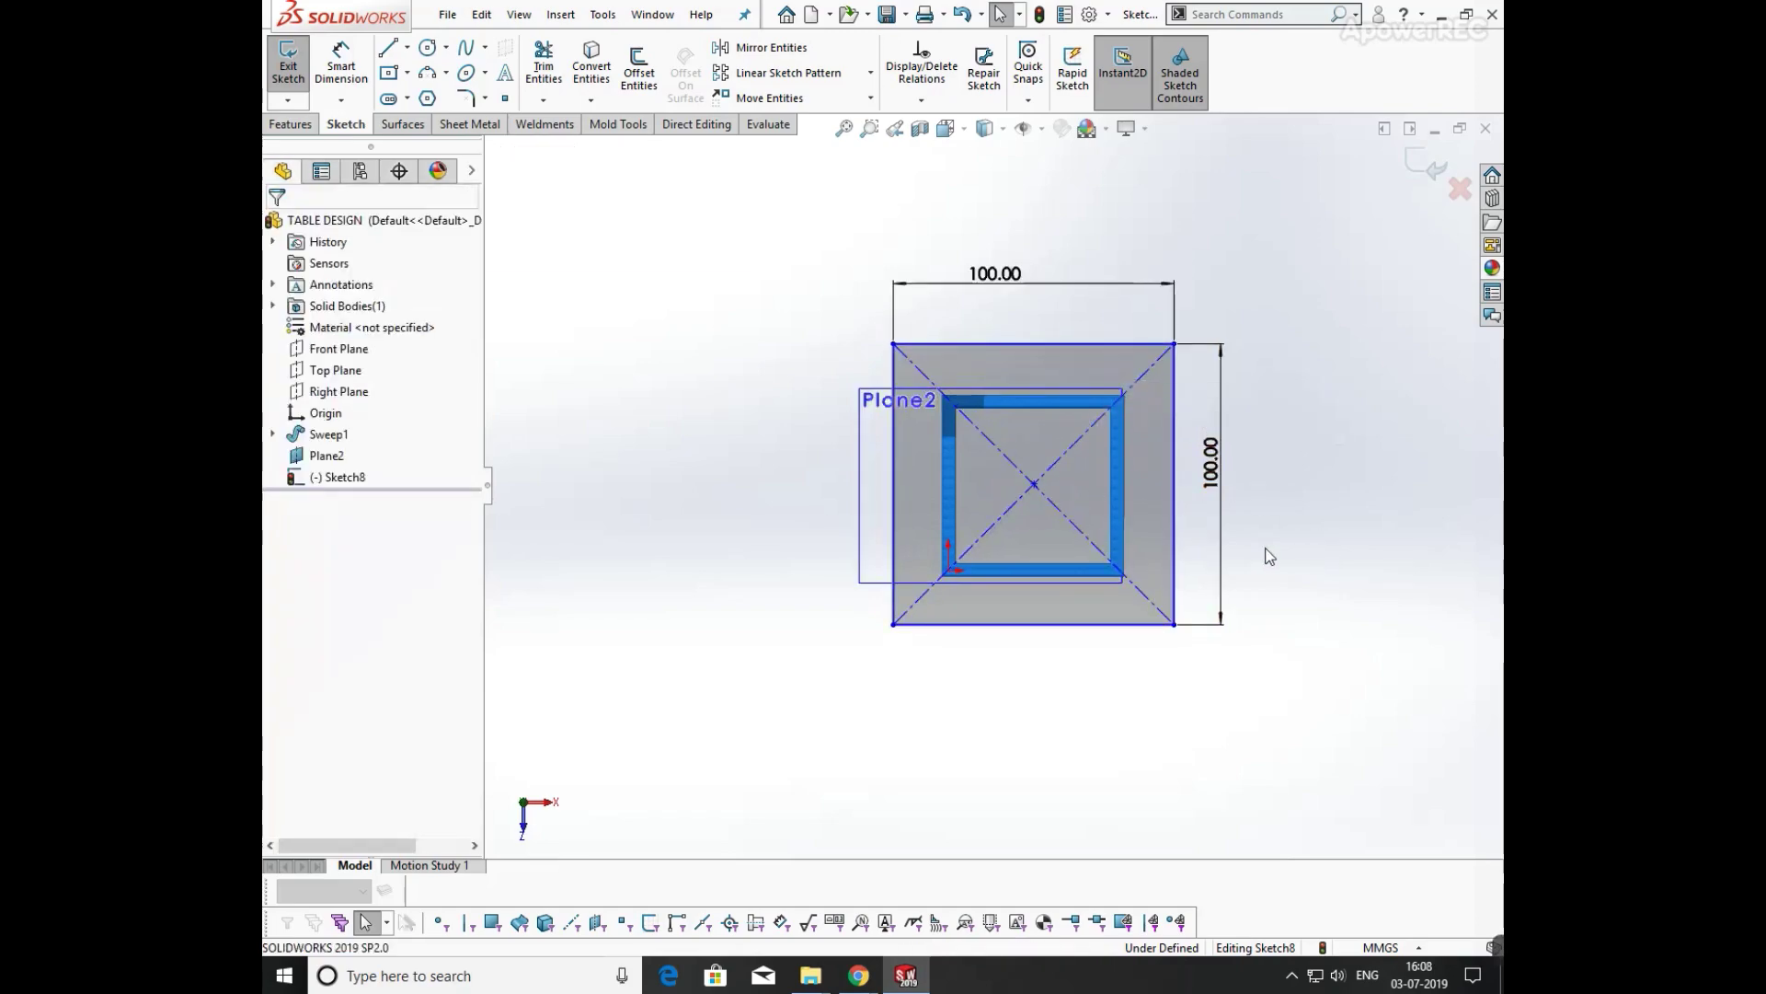
- Extrude the rectangle upward as a 2 mm blind boss merged with the frame to form the tabletop
middle_drag(1217, 494, 1227, 359)
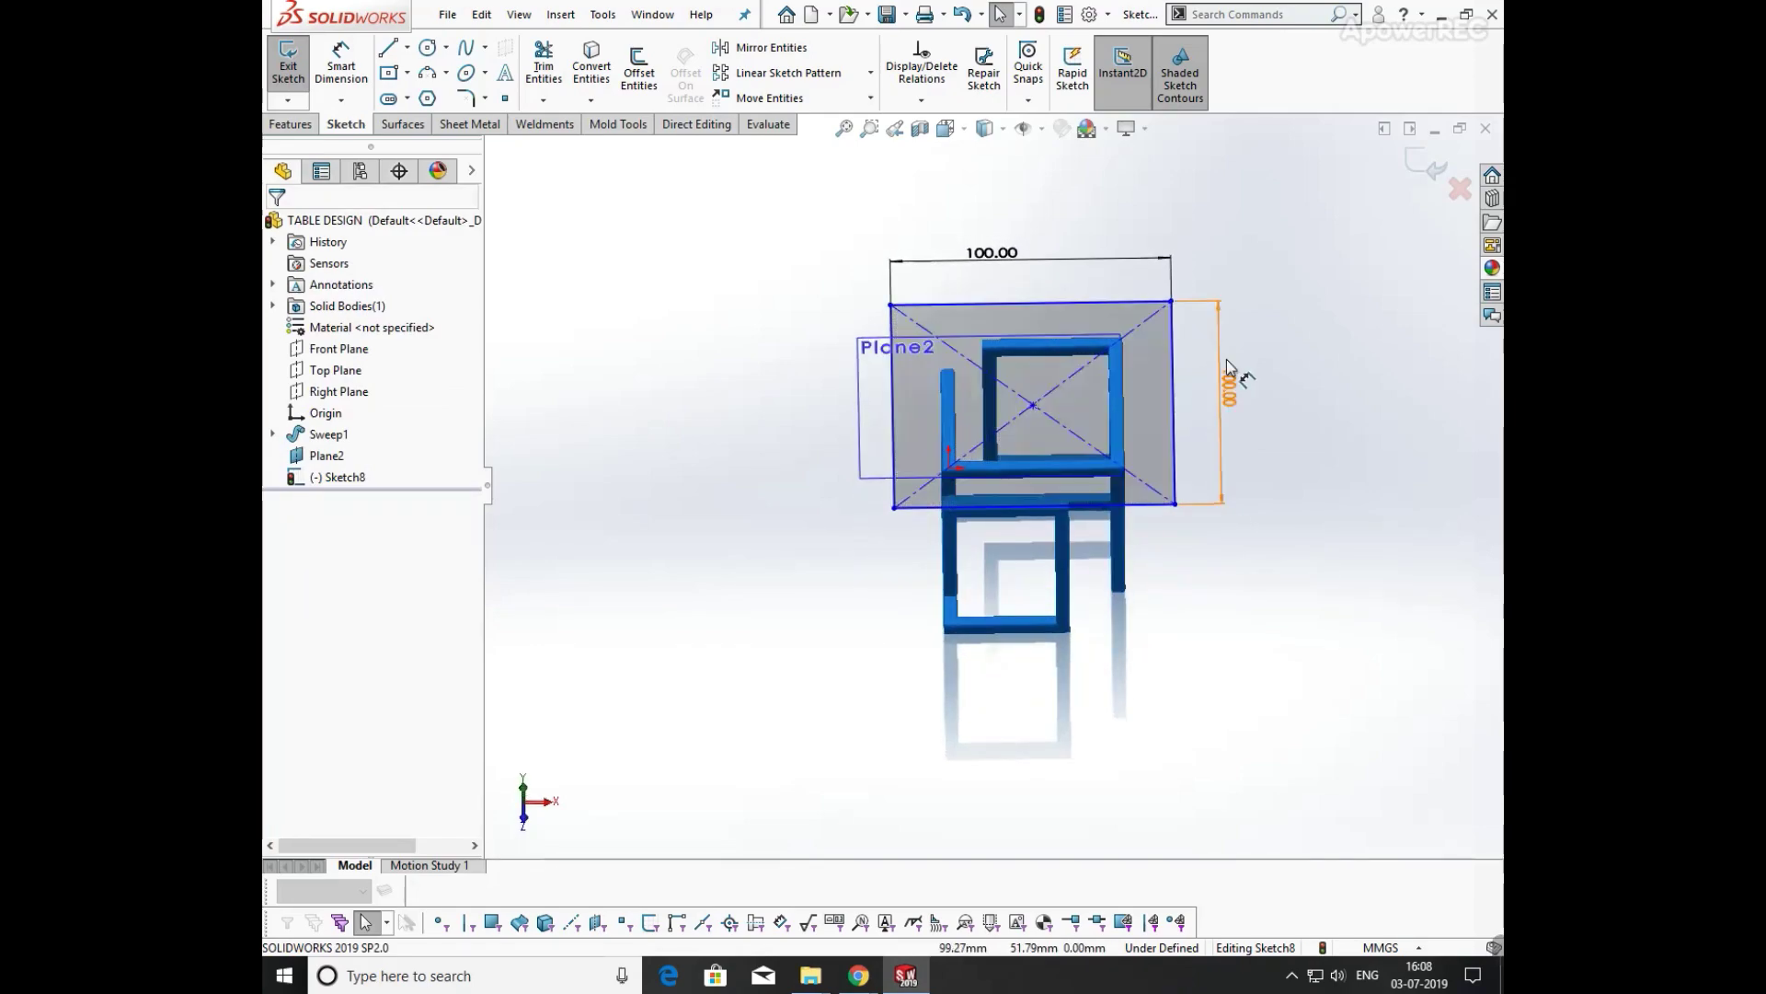
click(292, 126)
click(296, 69)
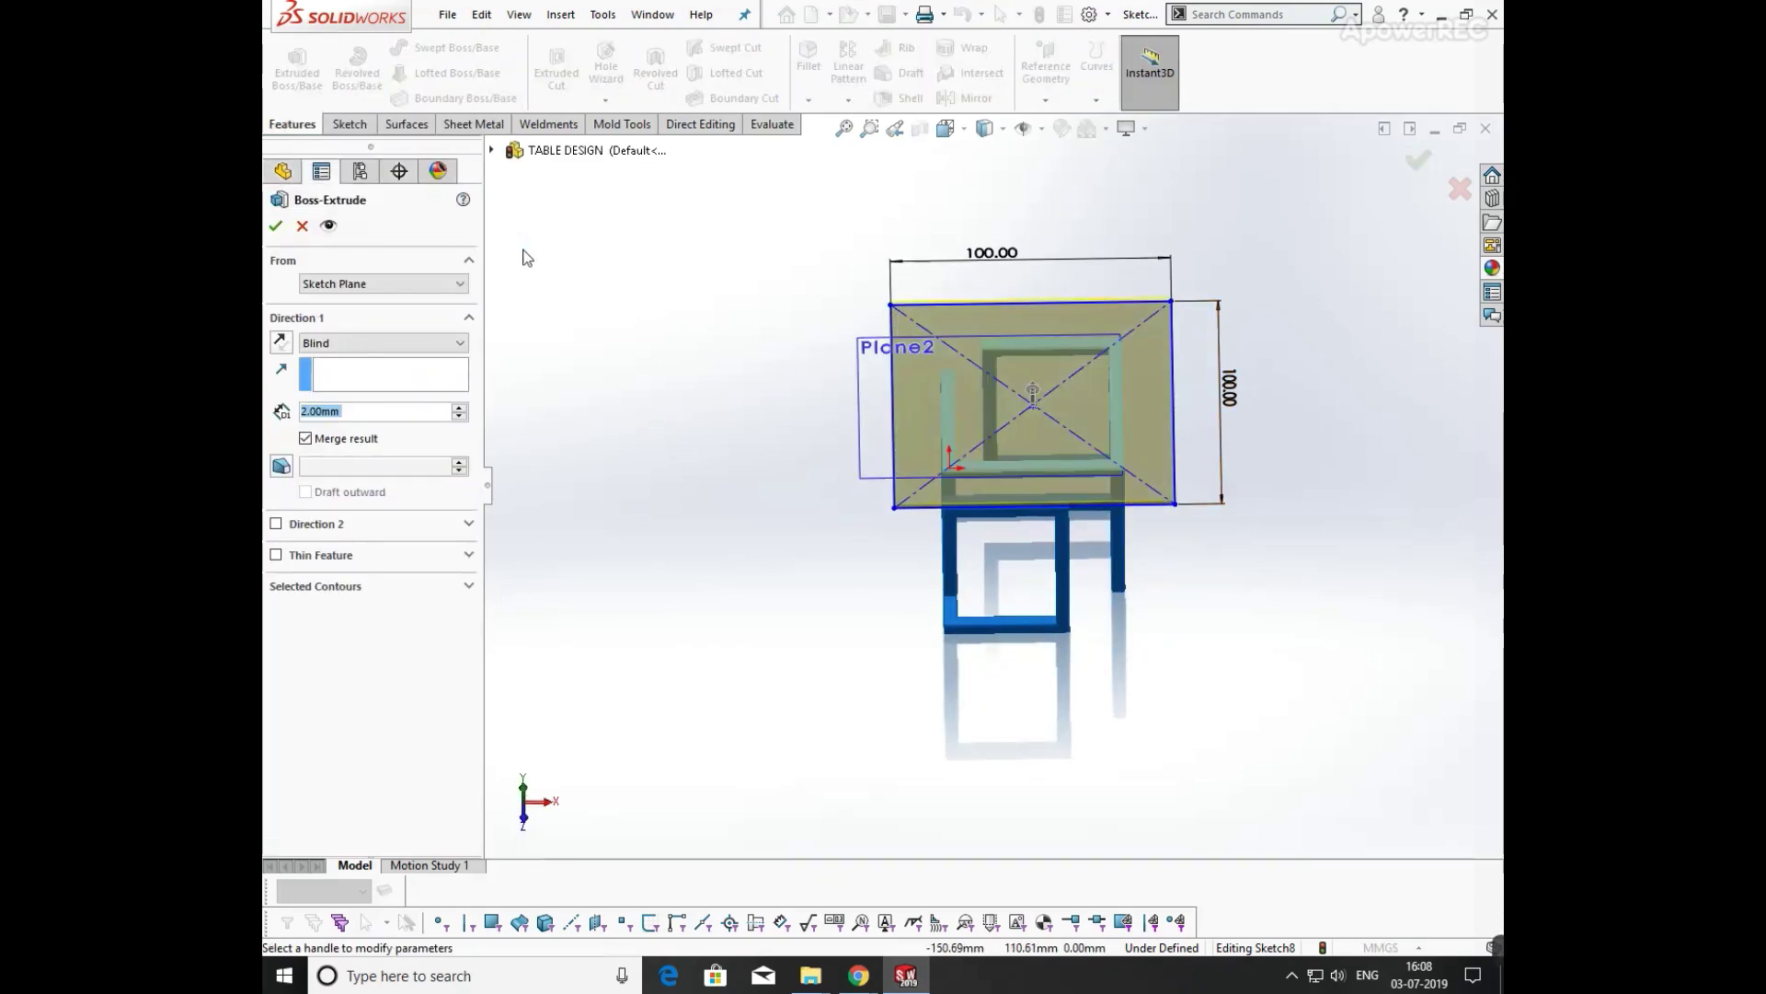
middle_drag(1017, 578, 1021, 445)
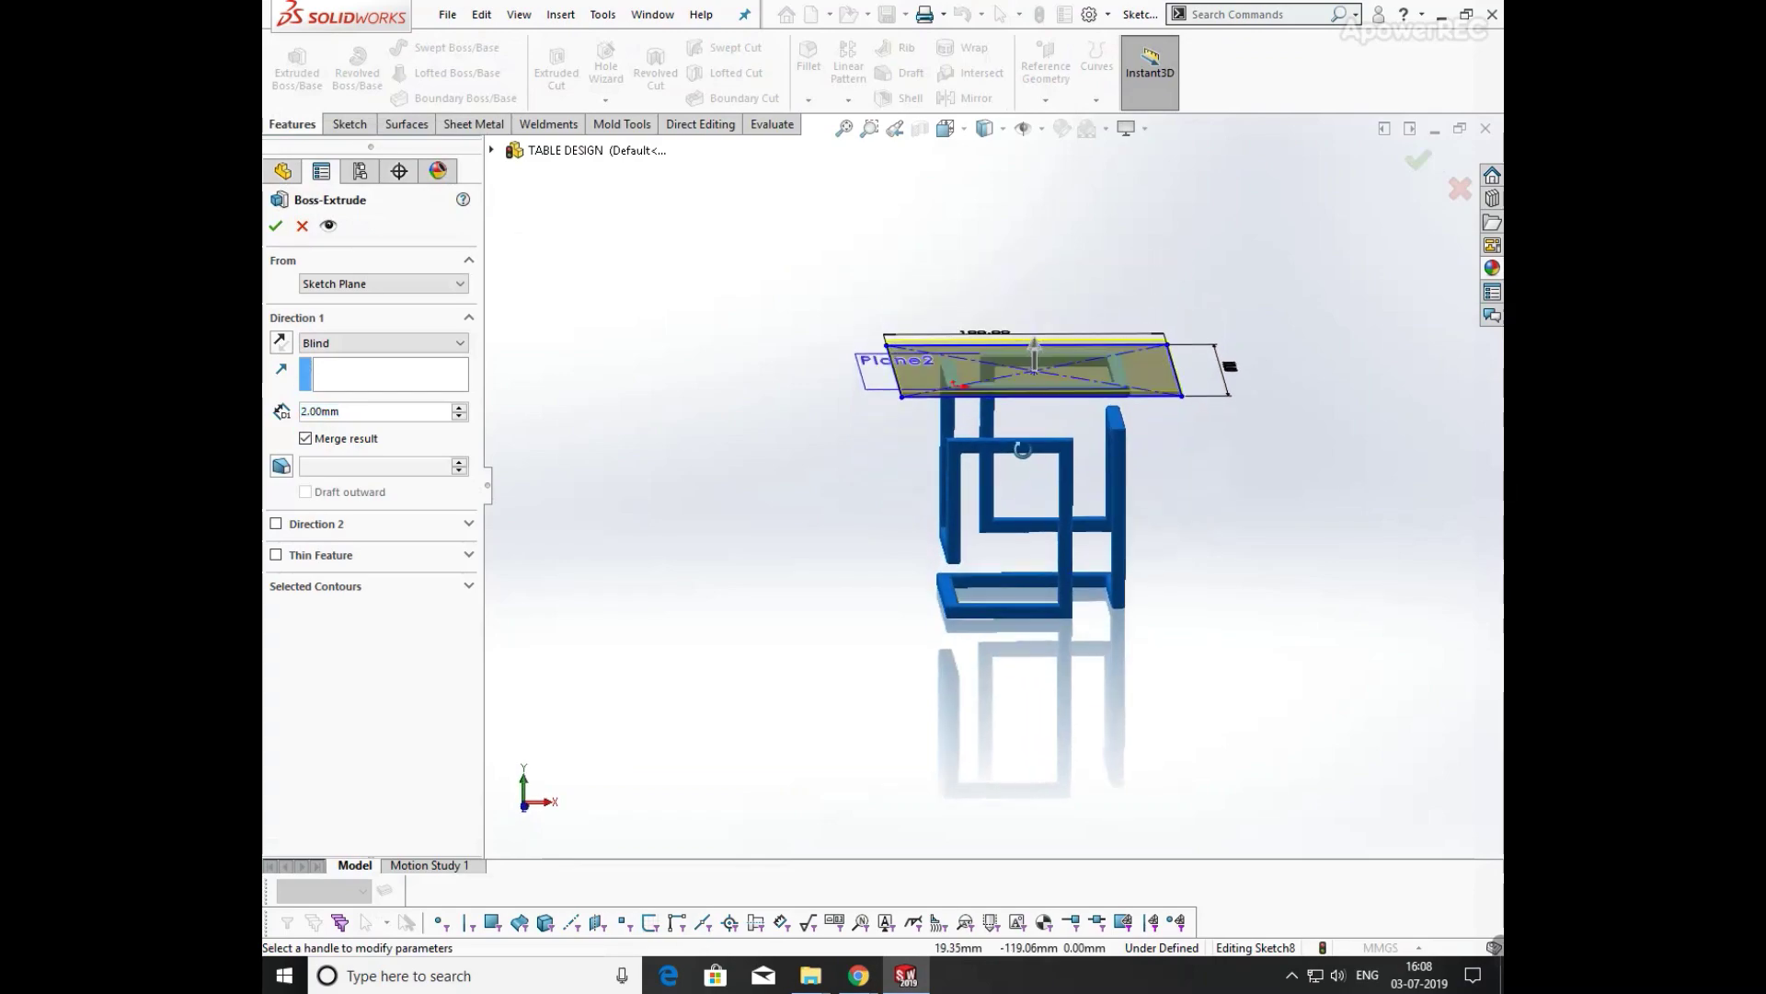
click(276, 226)
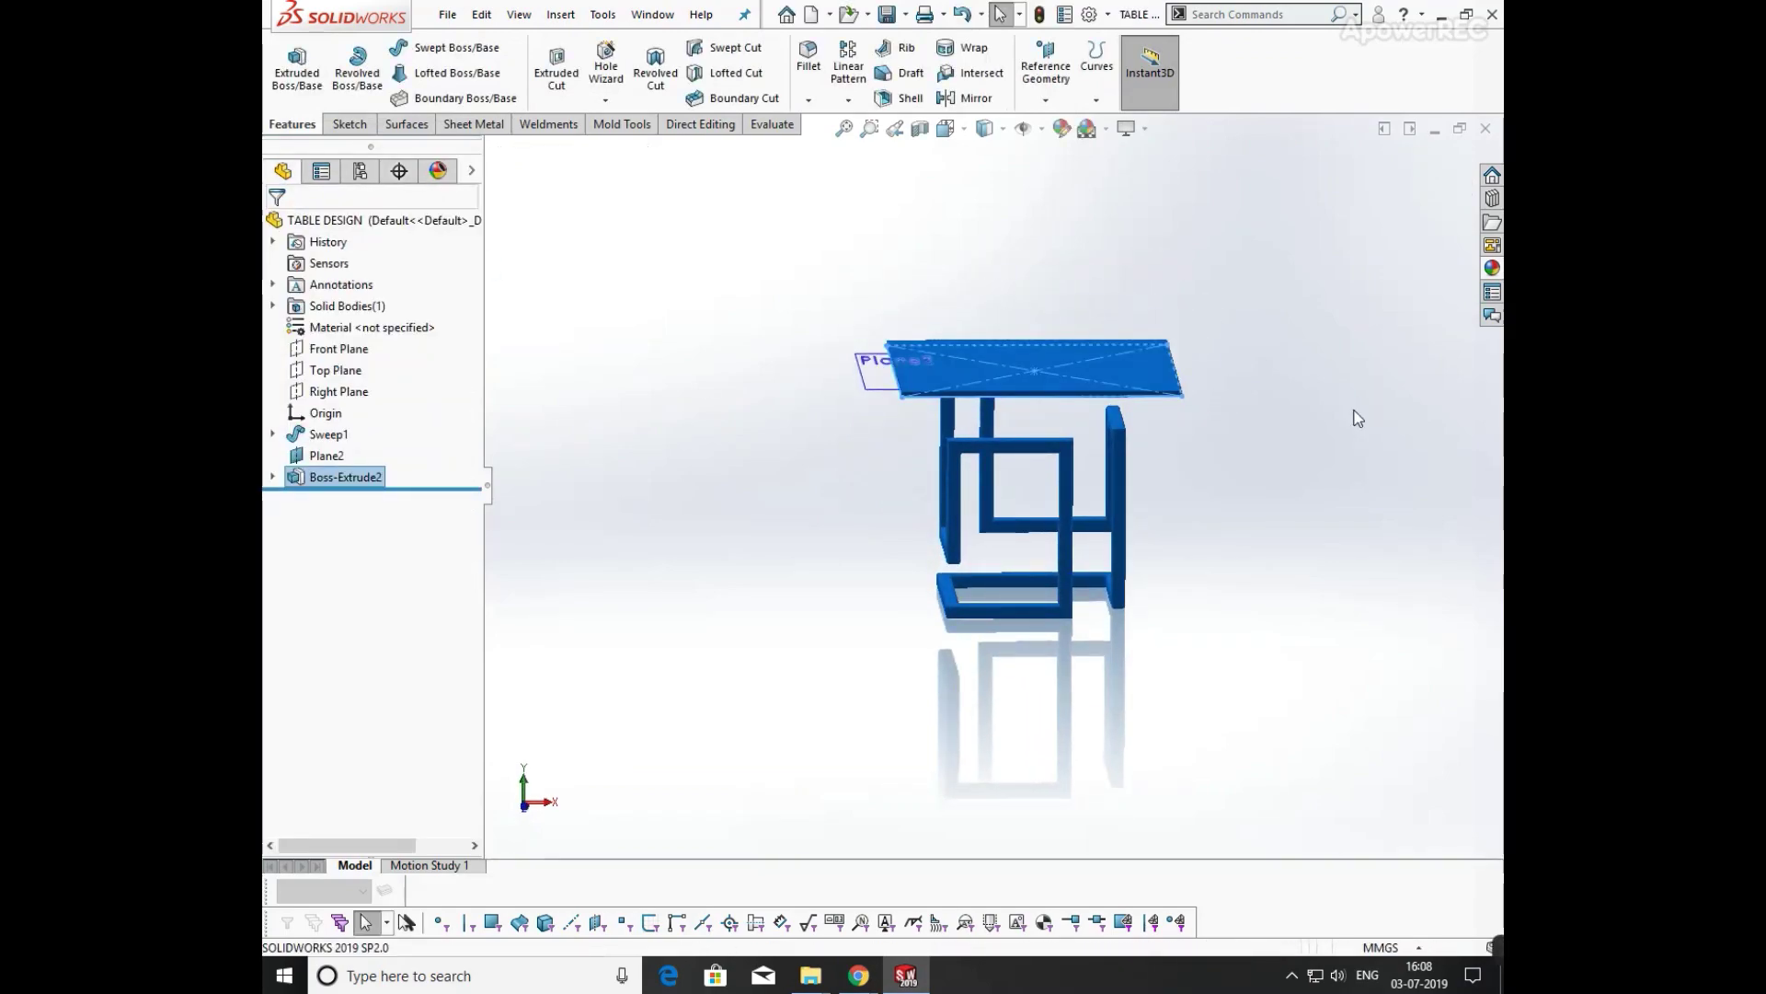
- Reopen the sketch of the tabletop extrusion for editing
middle_drag(1108, 299, 1179, 406)
scroll(1160, 423, down, 1)
click(1365, 423)
click(345, 477)
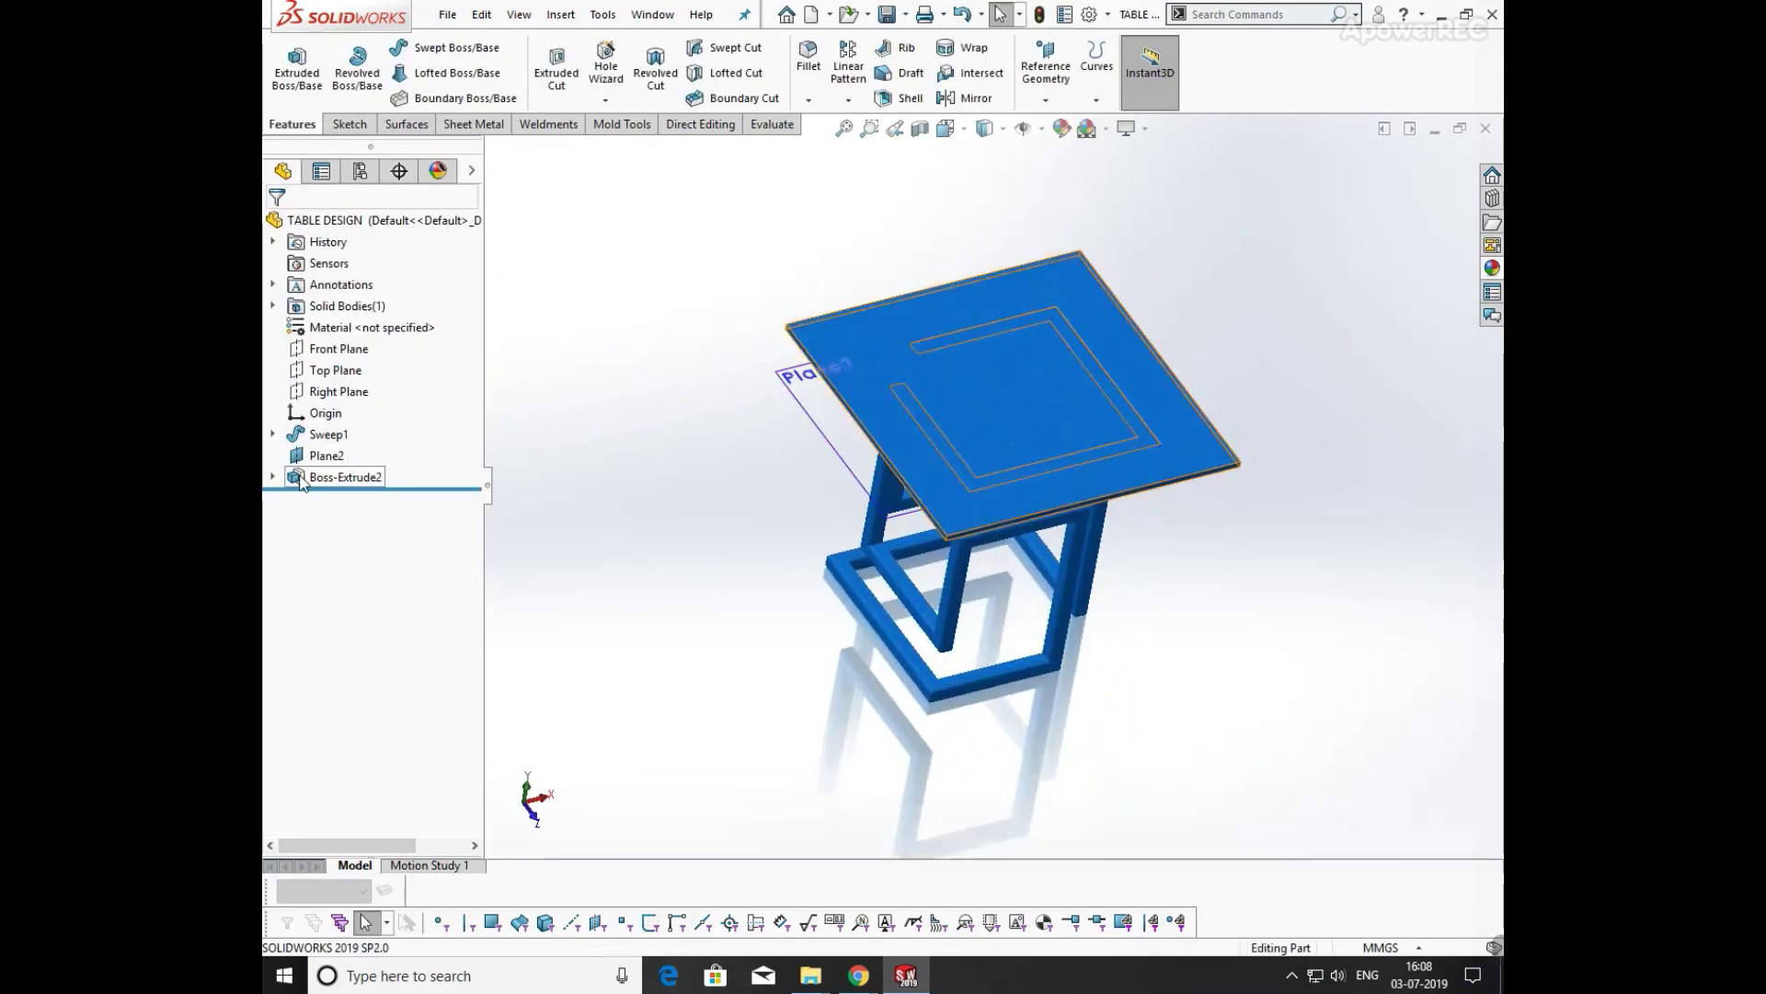
click(272, 477)
click(366, 498)
click(350, 439)
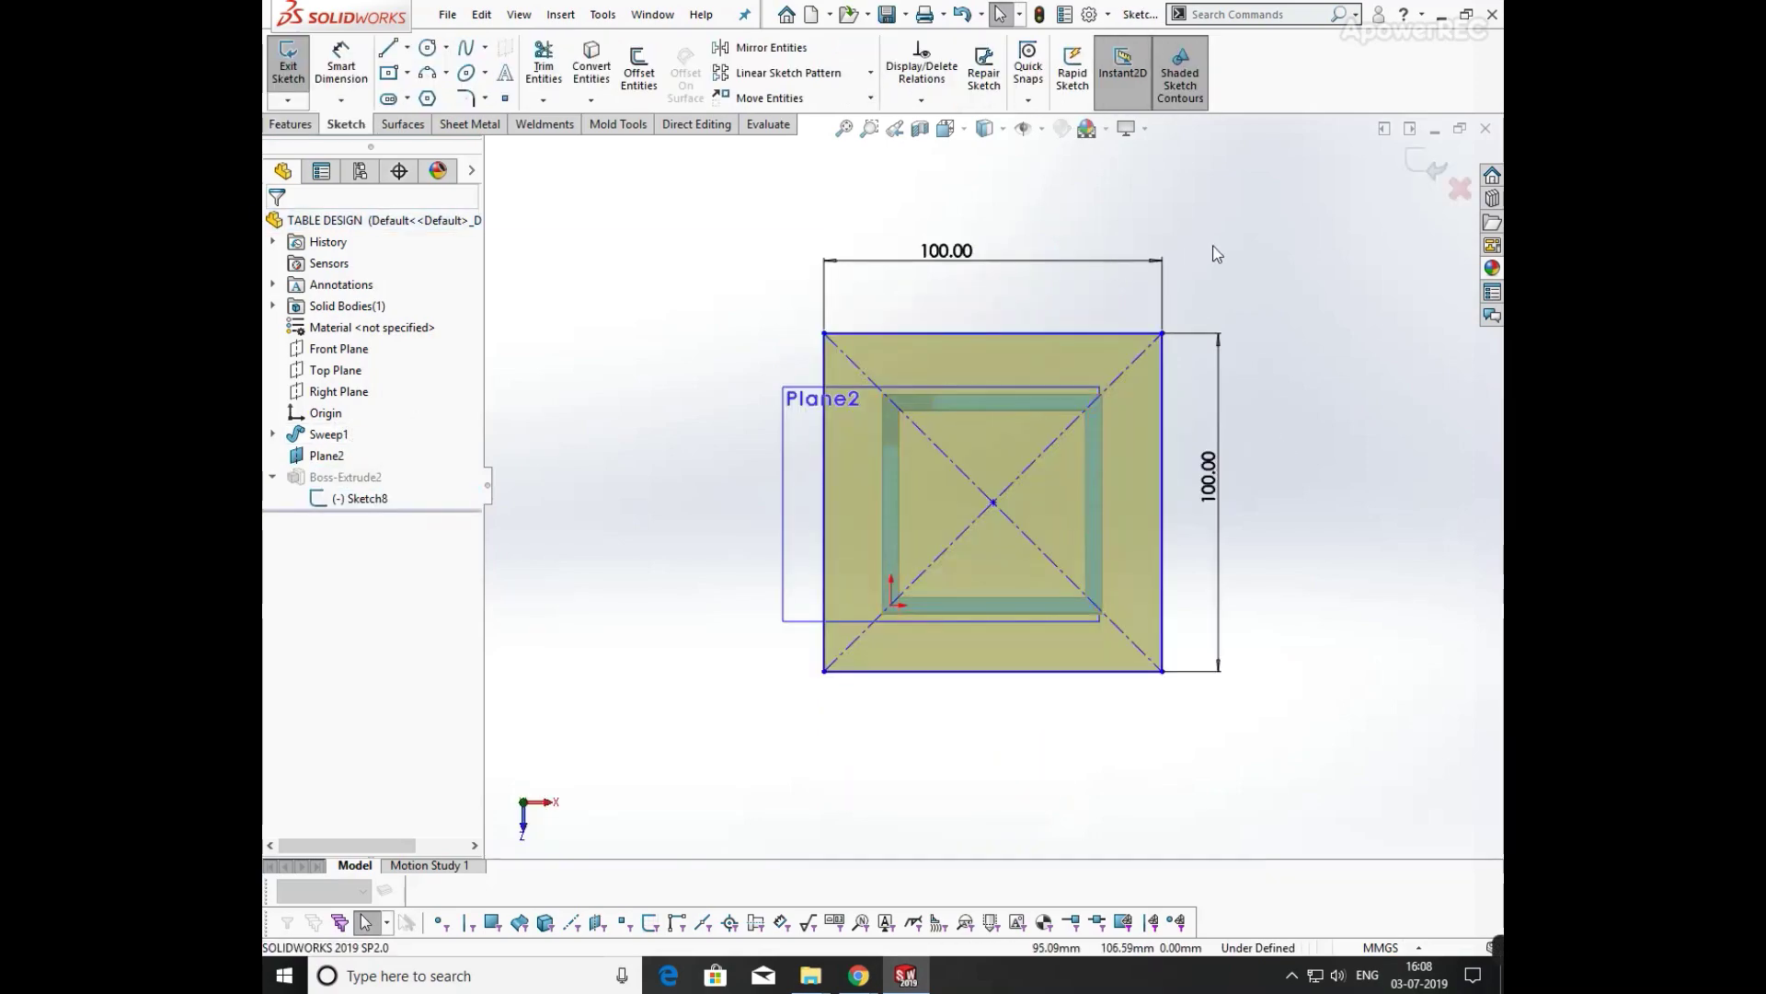
- Round all four corners of the 100 mm tabletop square with 10 mm sketch fillets and rebuild the extrusion
click(470, 101)
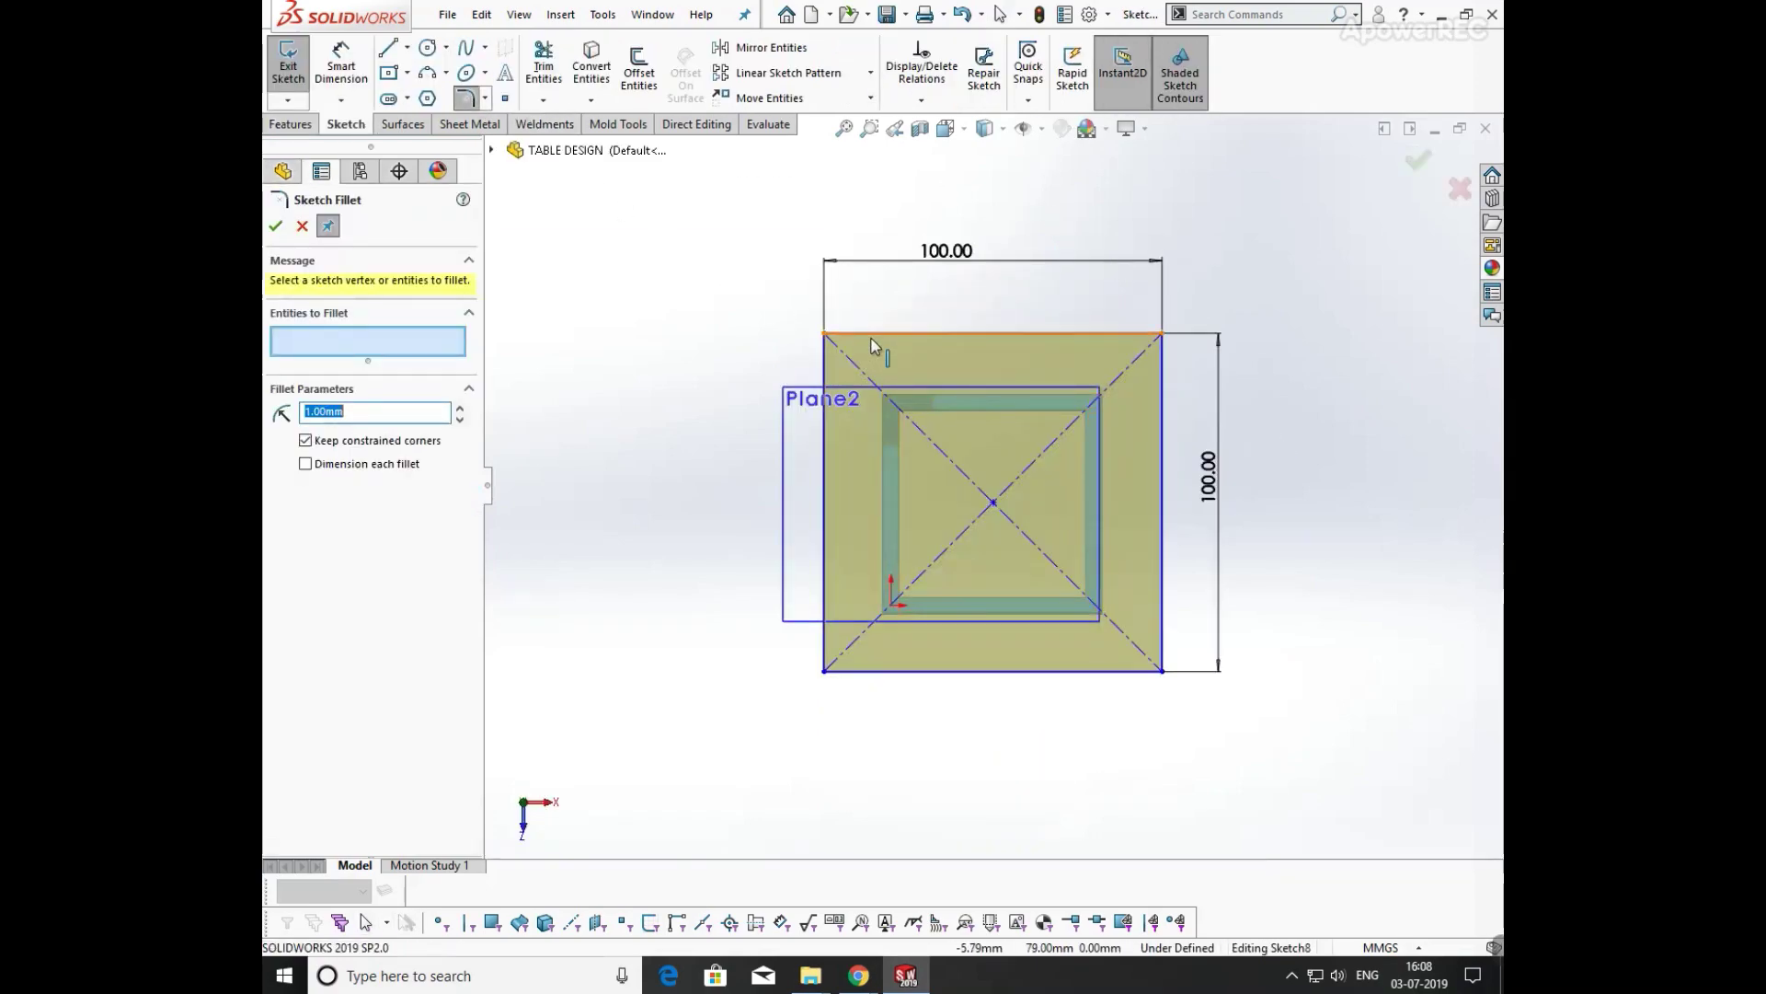
click(870, 342)
click(824, 365)
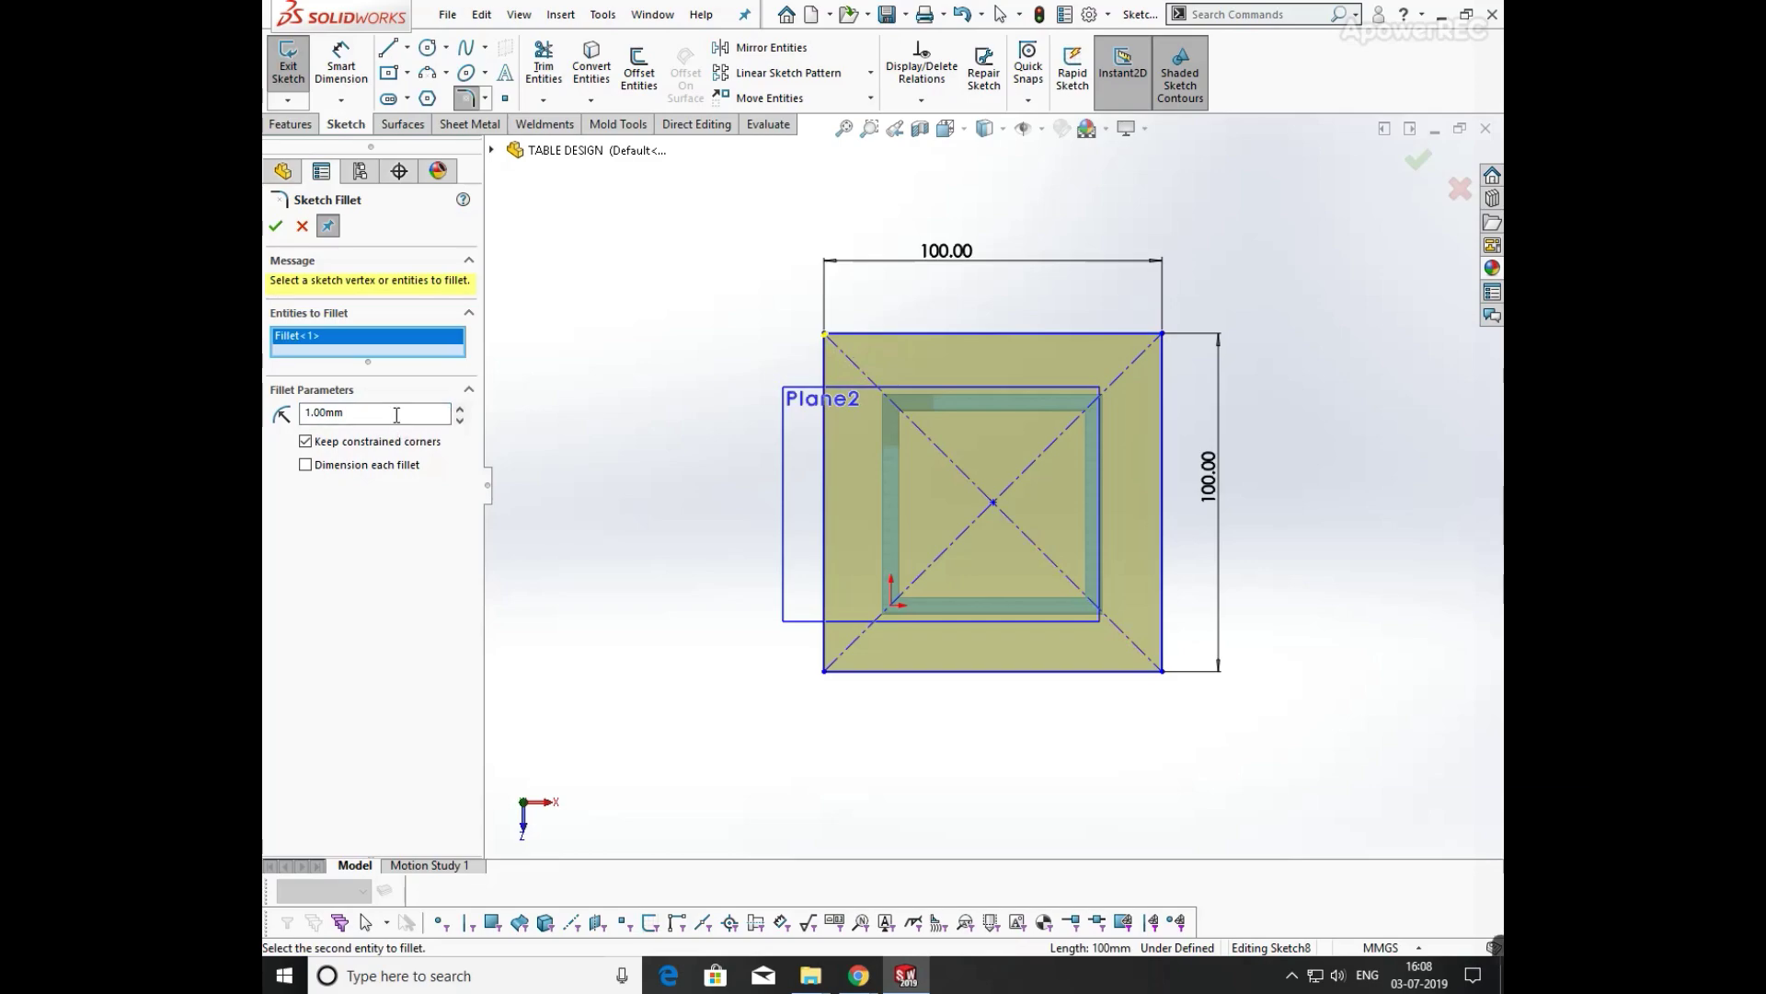
double_click(397, 415)
click(1128, 334)
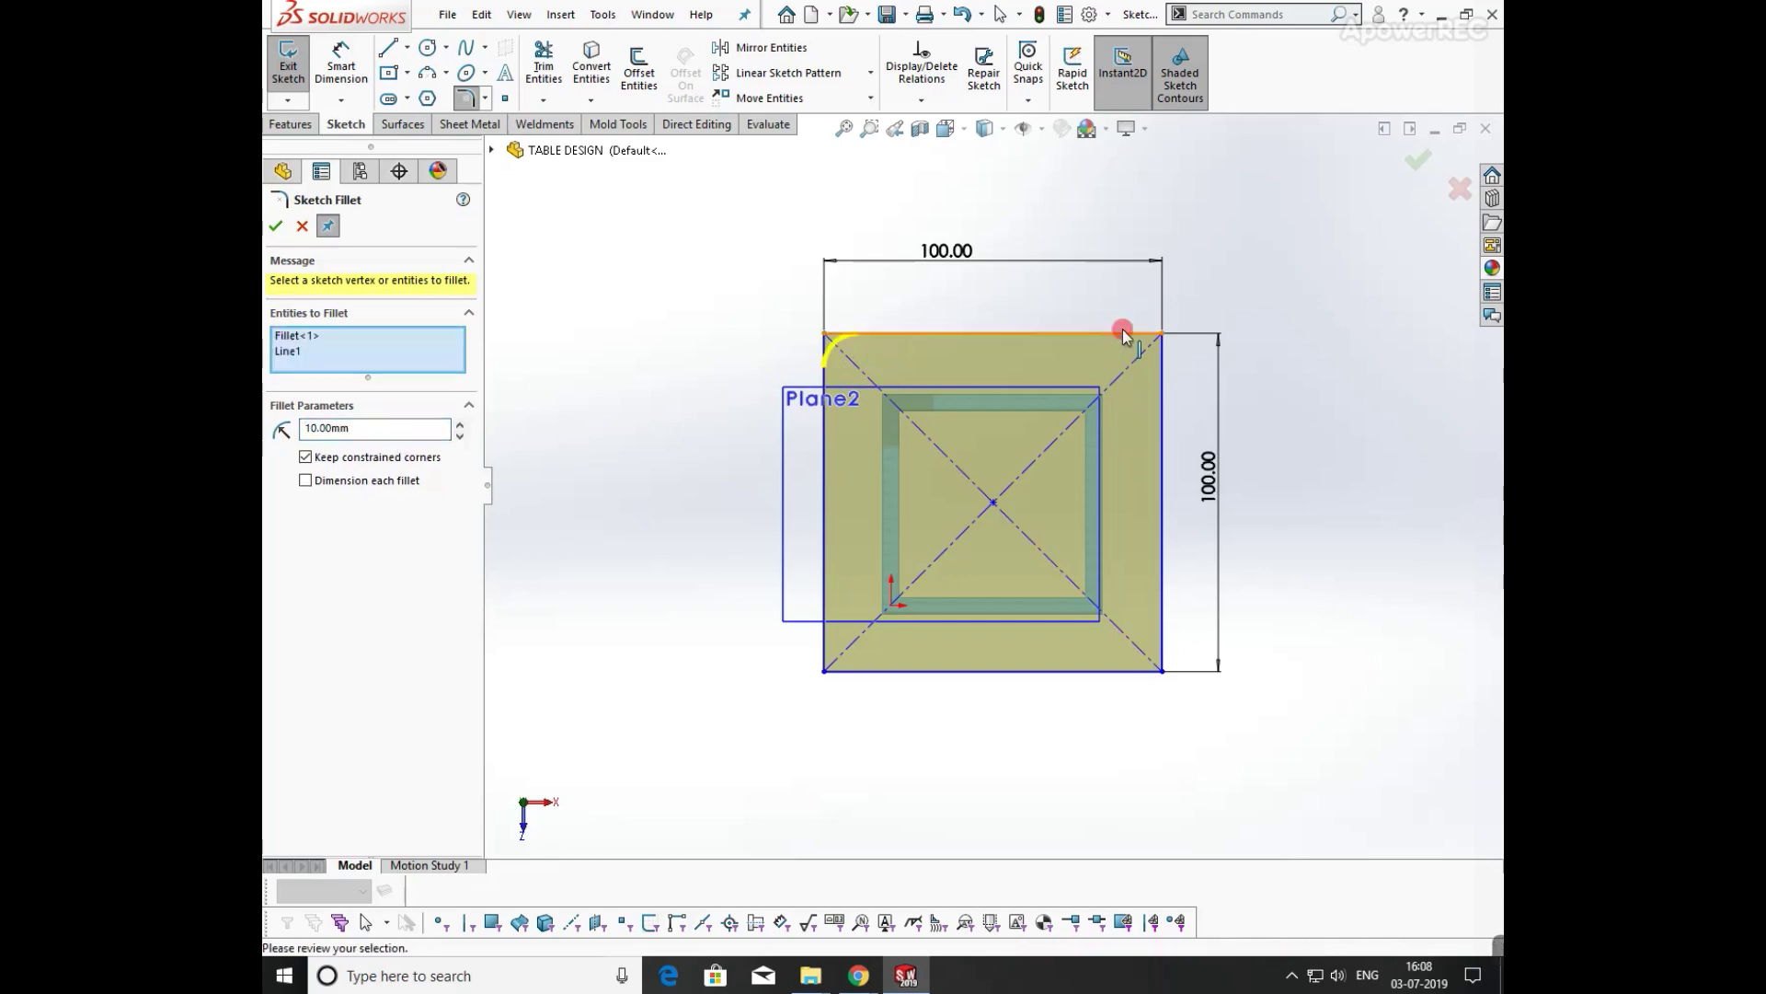
click(1163, 377)
click(1163, 671)
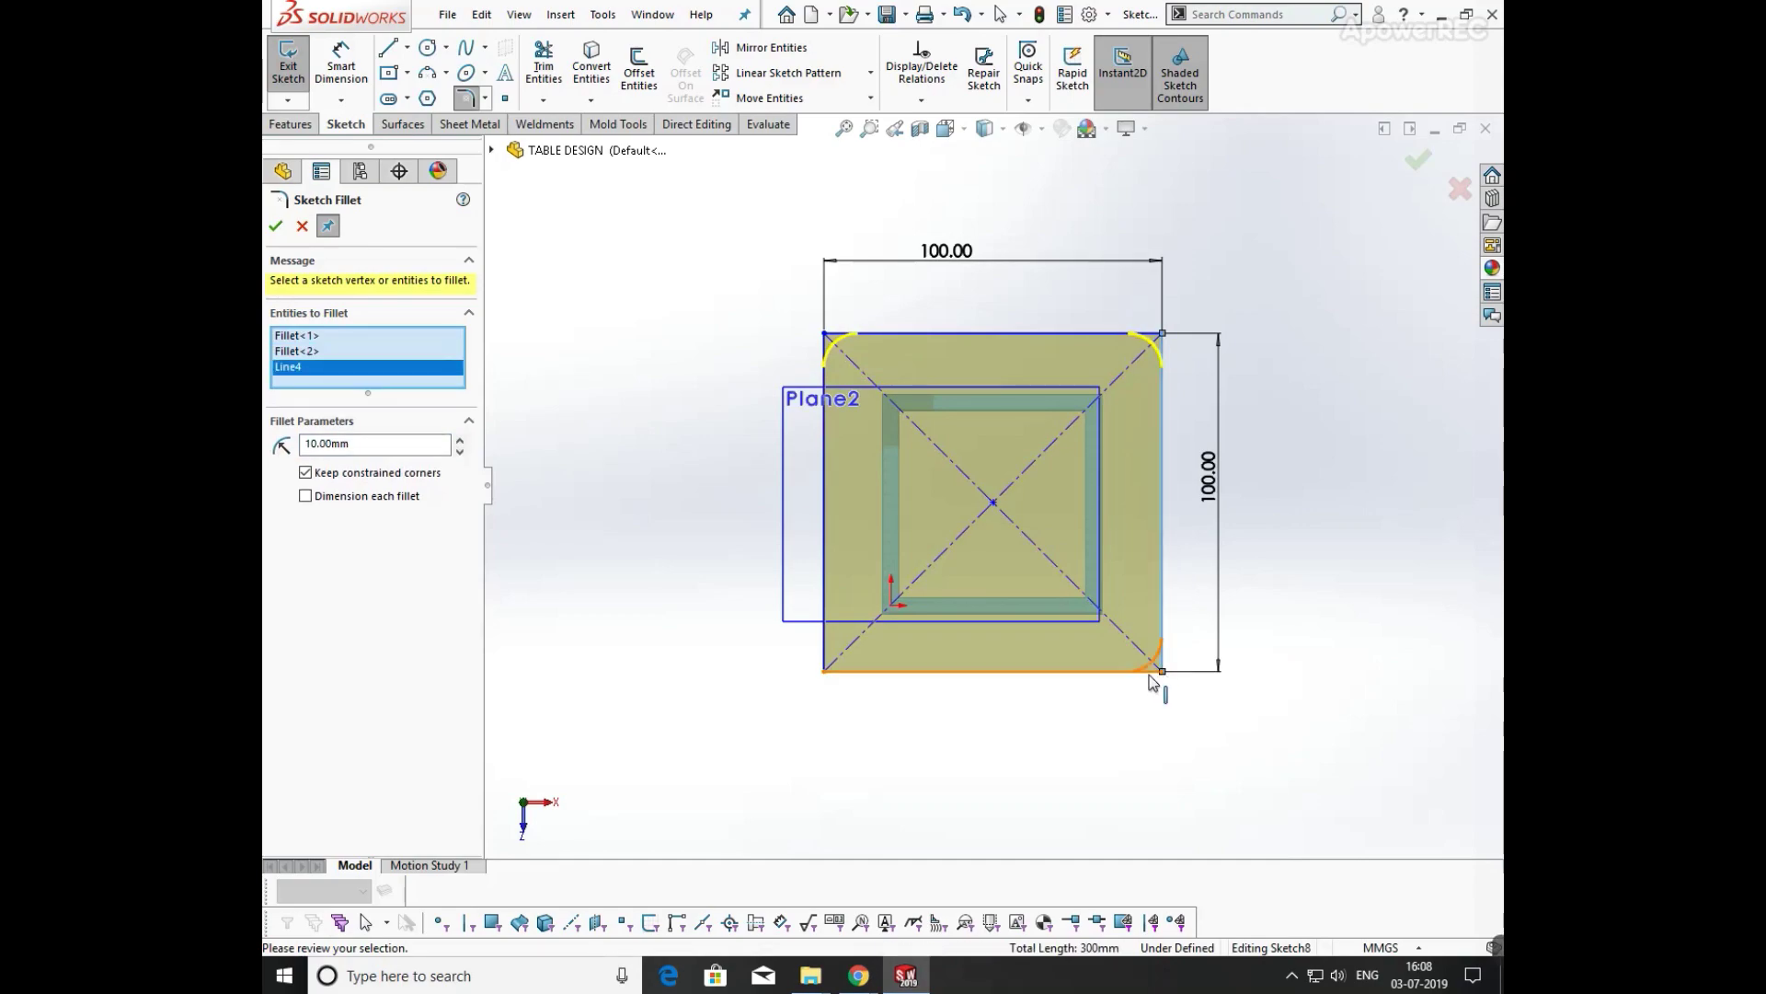
click(856, 674)
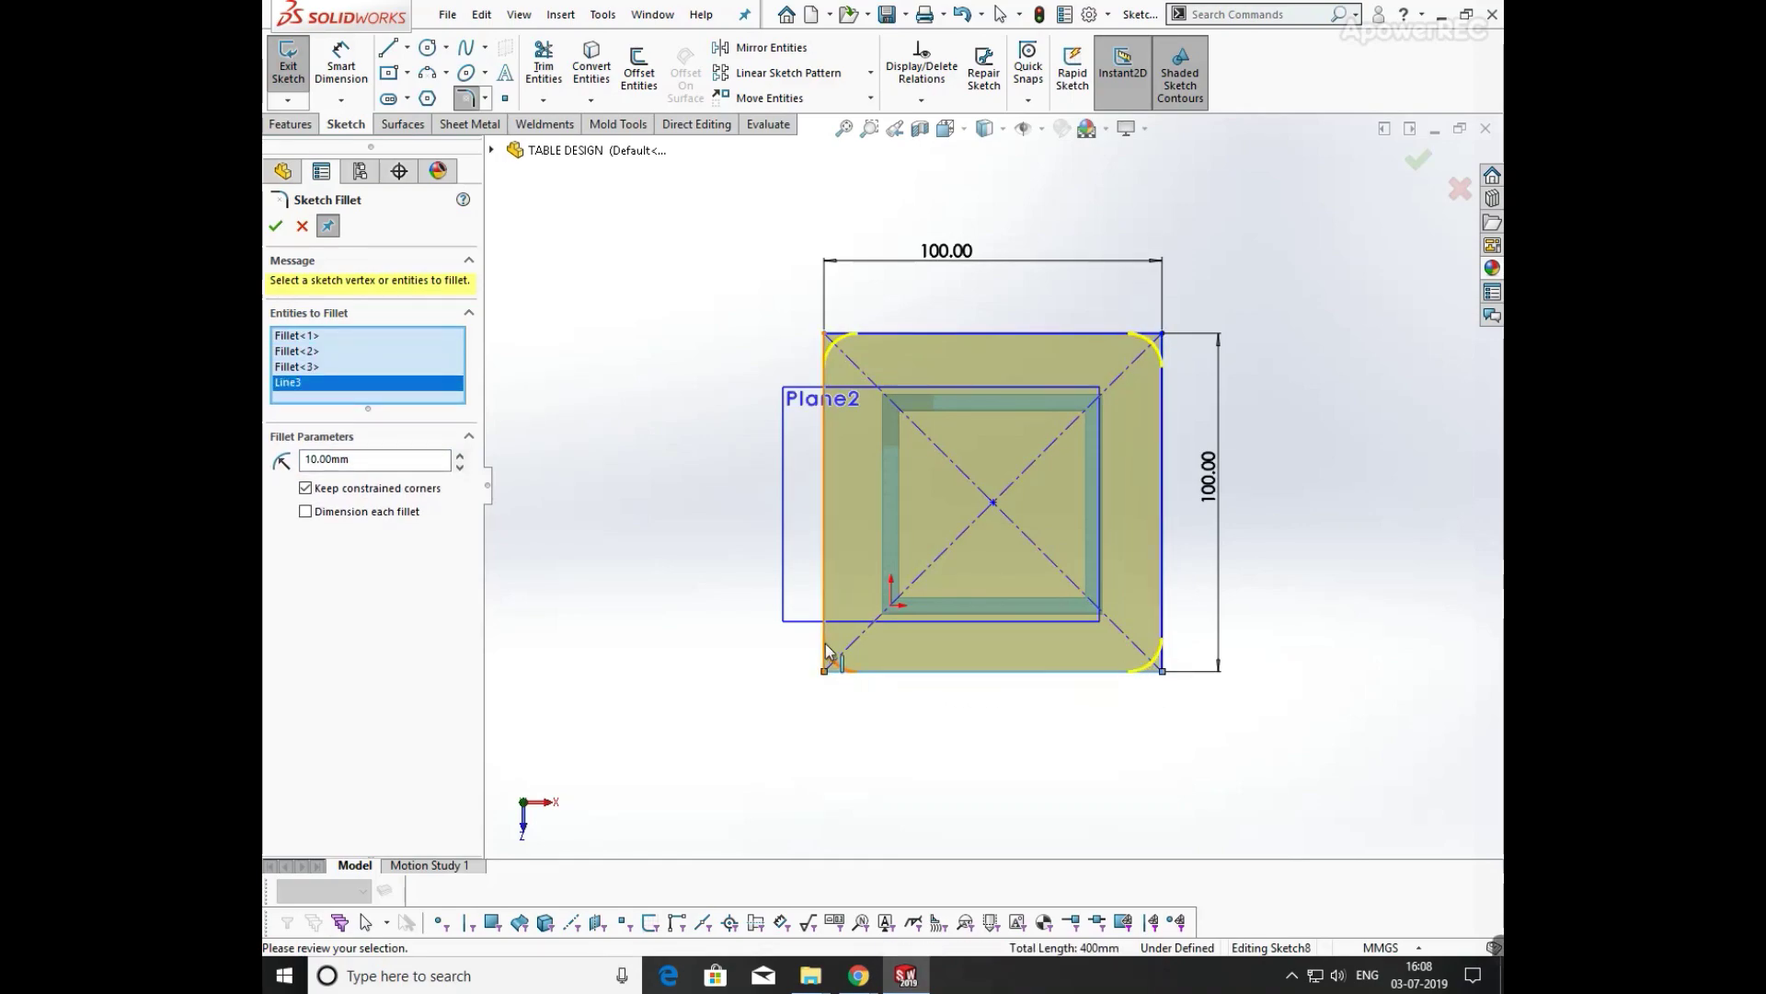
click(825, 644)
click(275, 226)
click(599, 284)
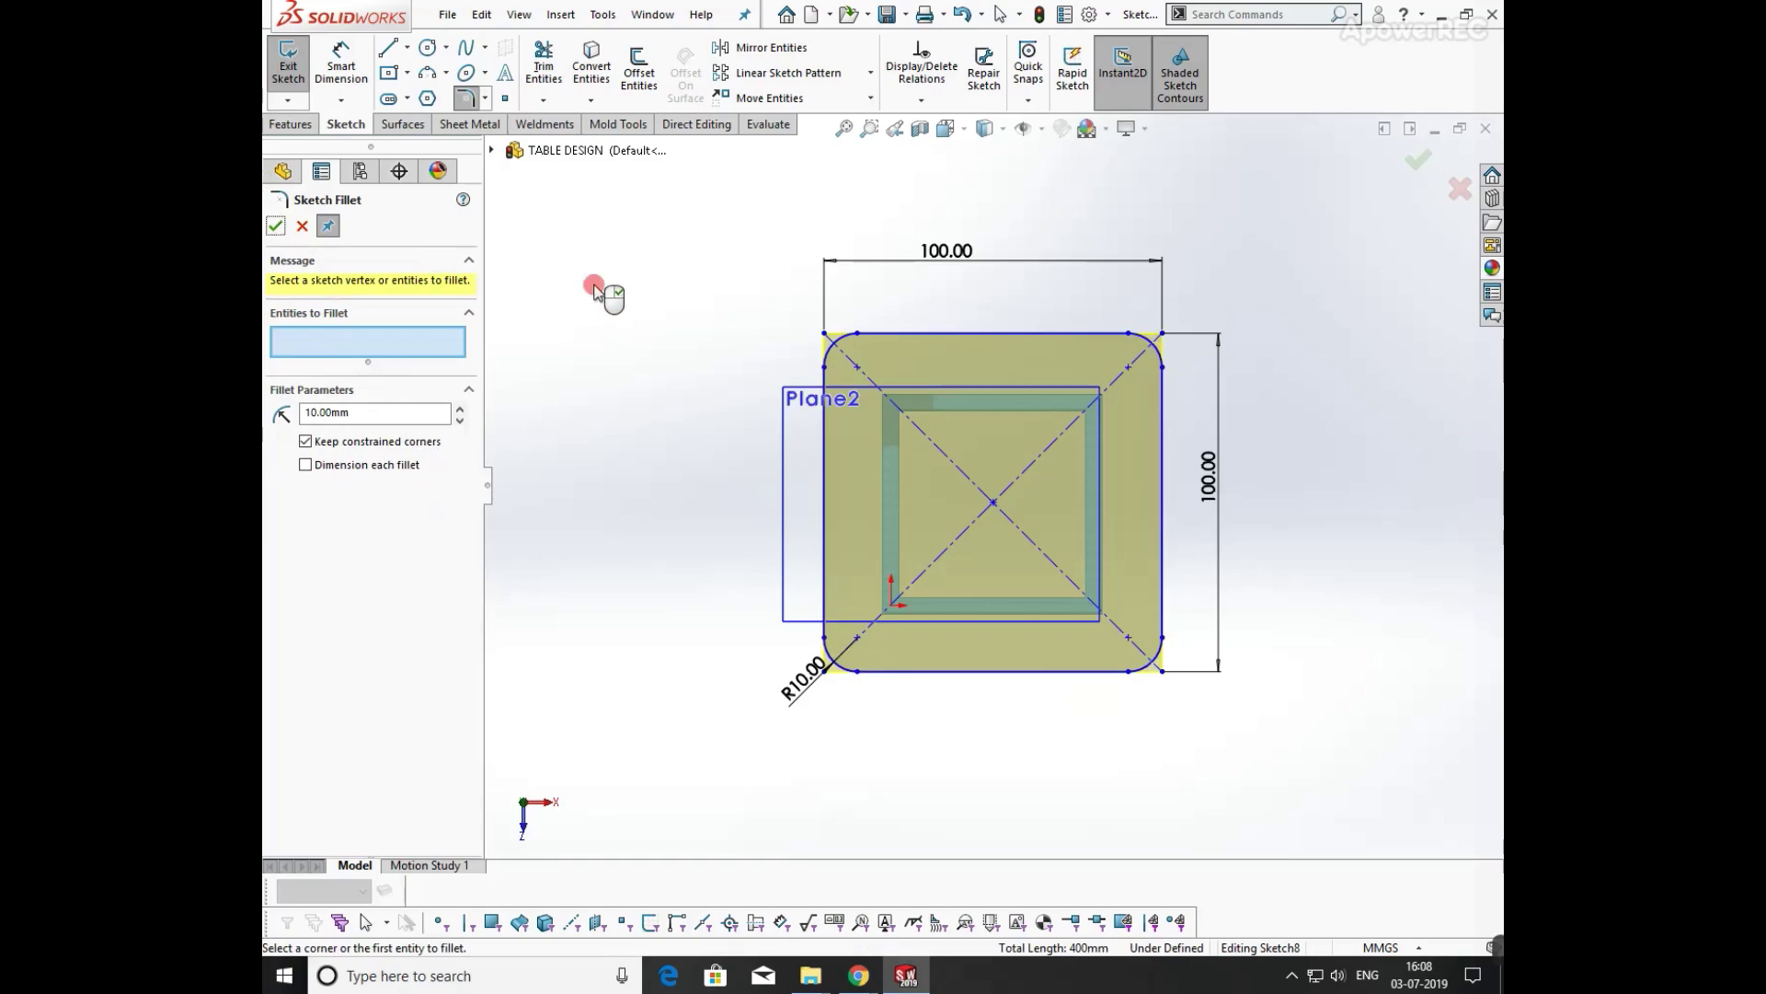
click(275, 227)
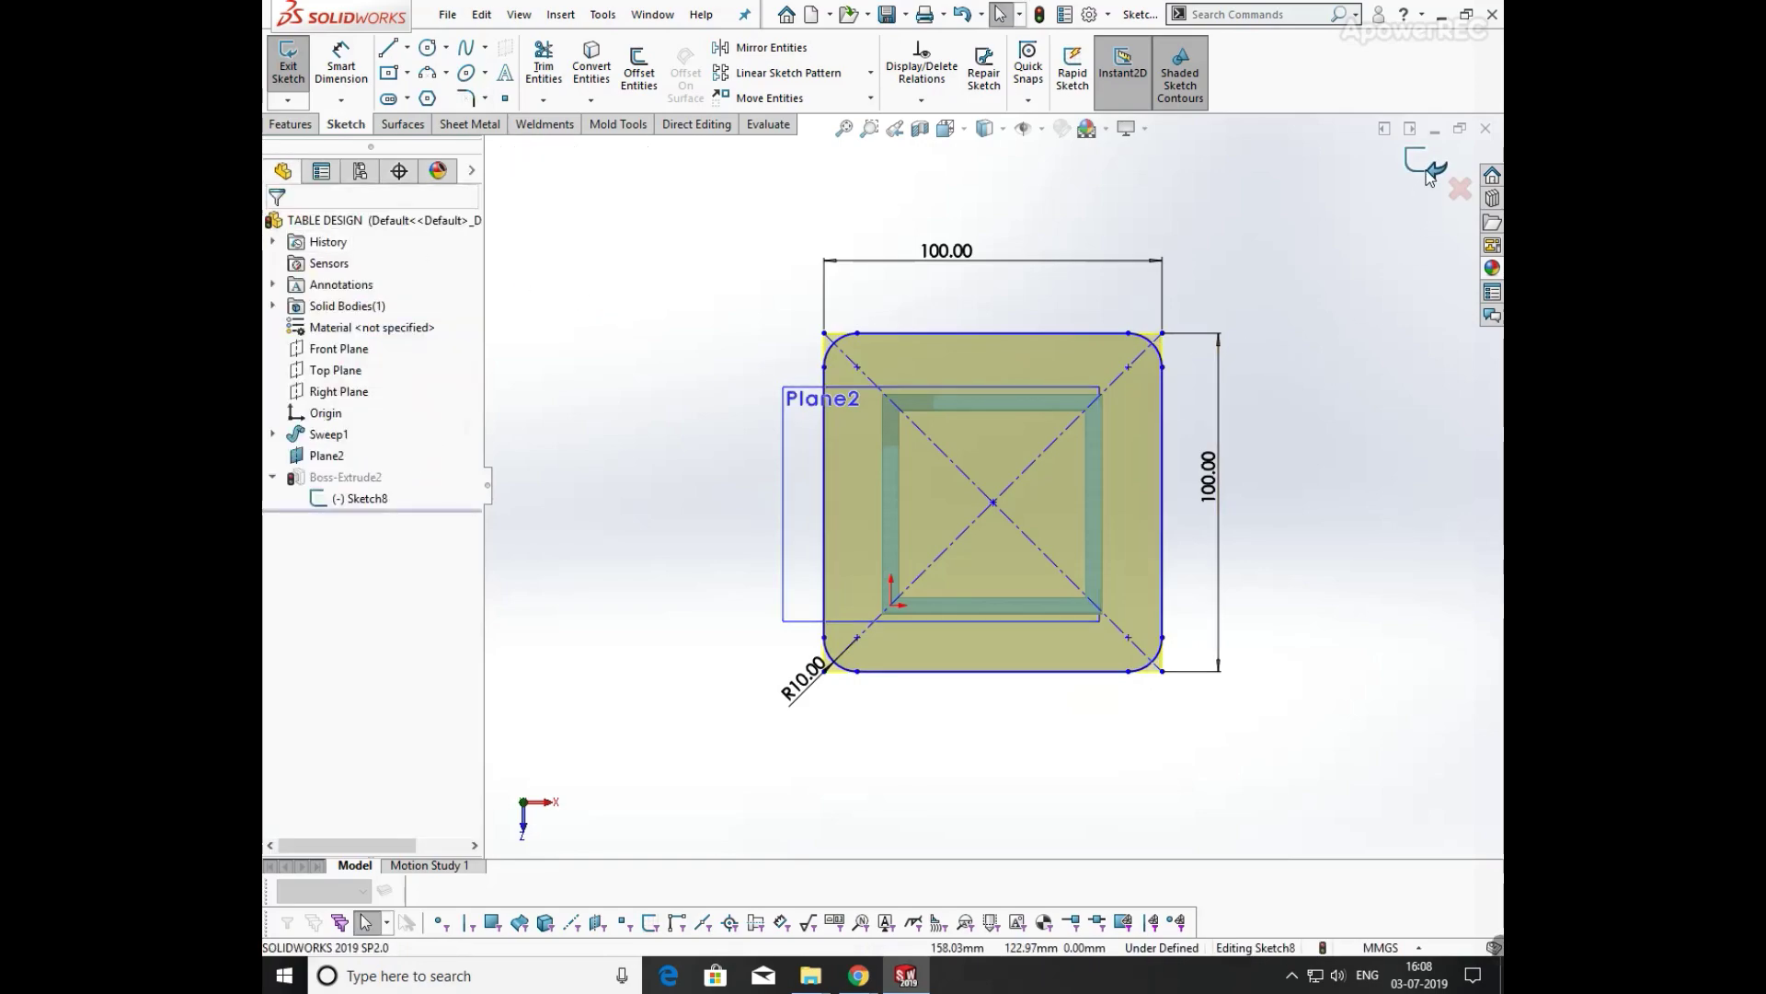
key(ctrl+b)
- Hide the reference plane at the tabletop
middle_drag(1301, 611, 1290, 314)
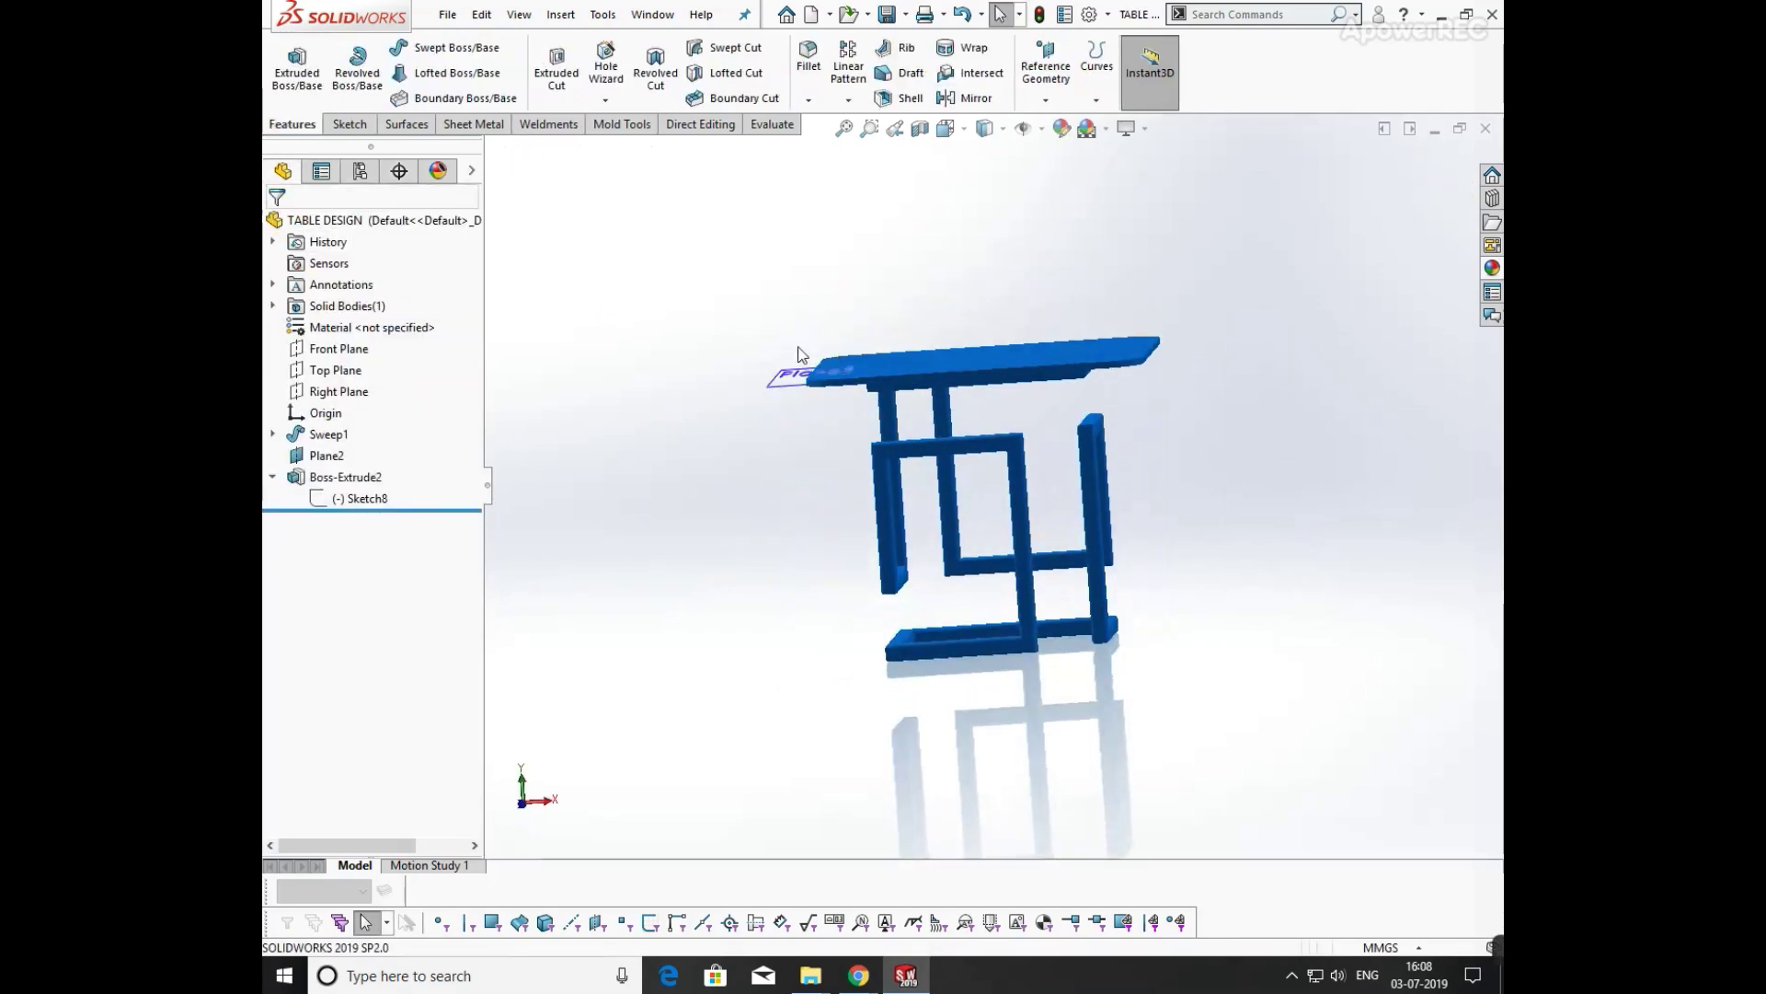
click(787, 377)
click(905, 323)
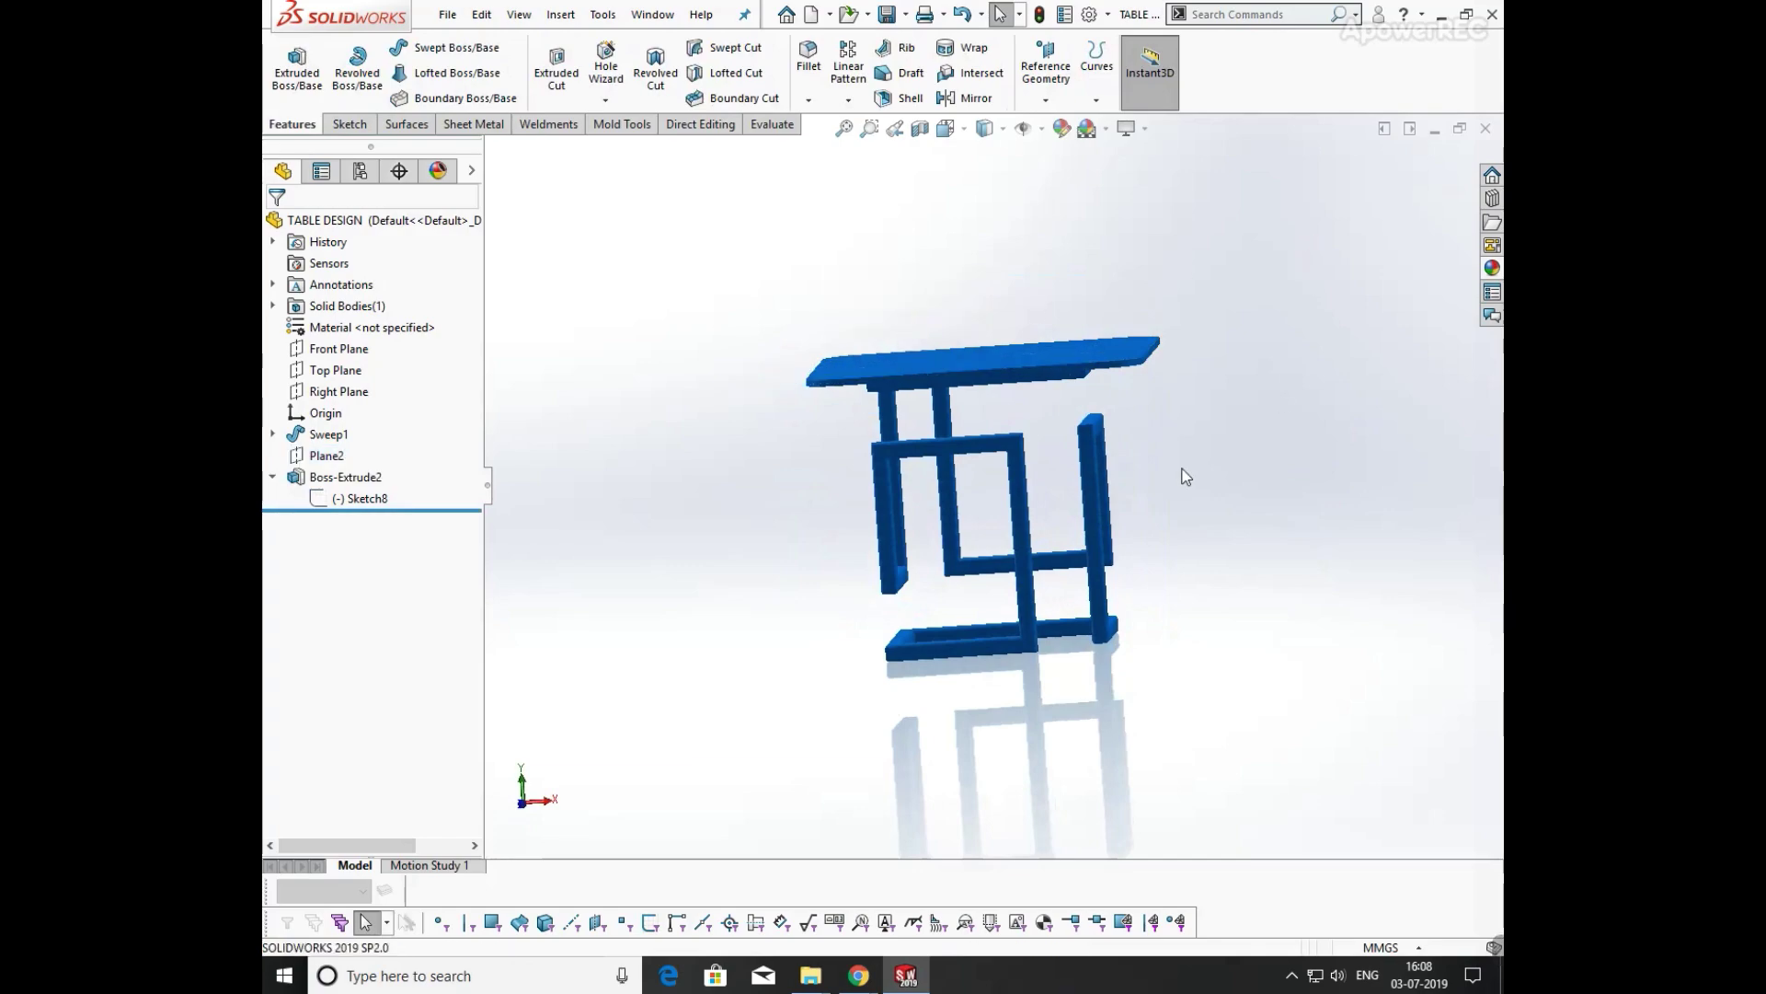
- Apply the polished steel appearance from the metal library to the swept table frame feature
click(1491, 268)
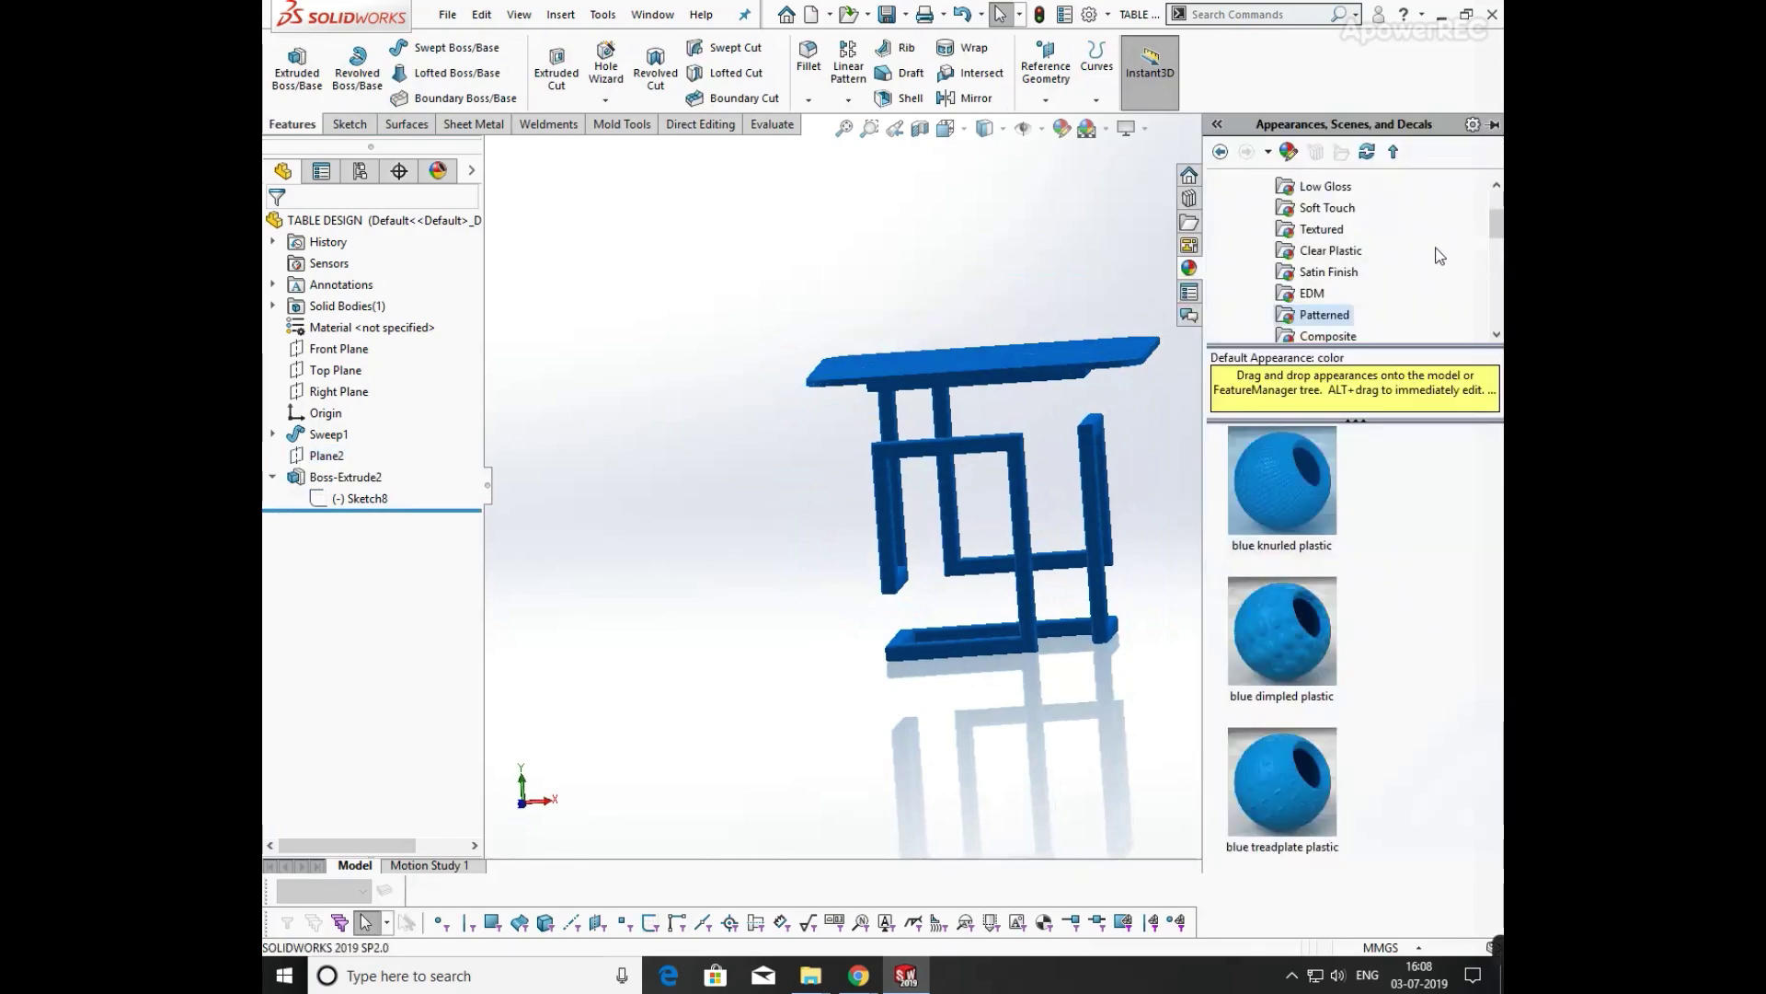
scroll(1439, 255, up, 2)
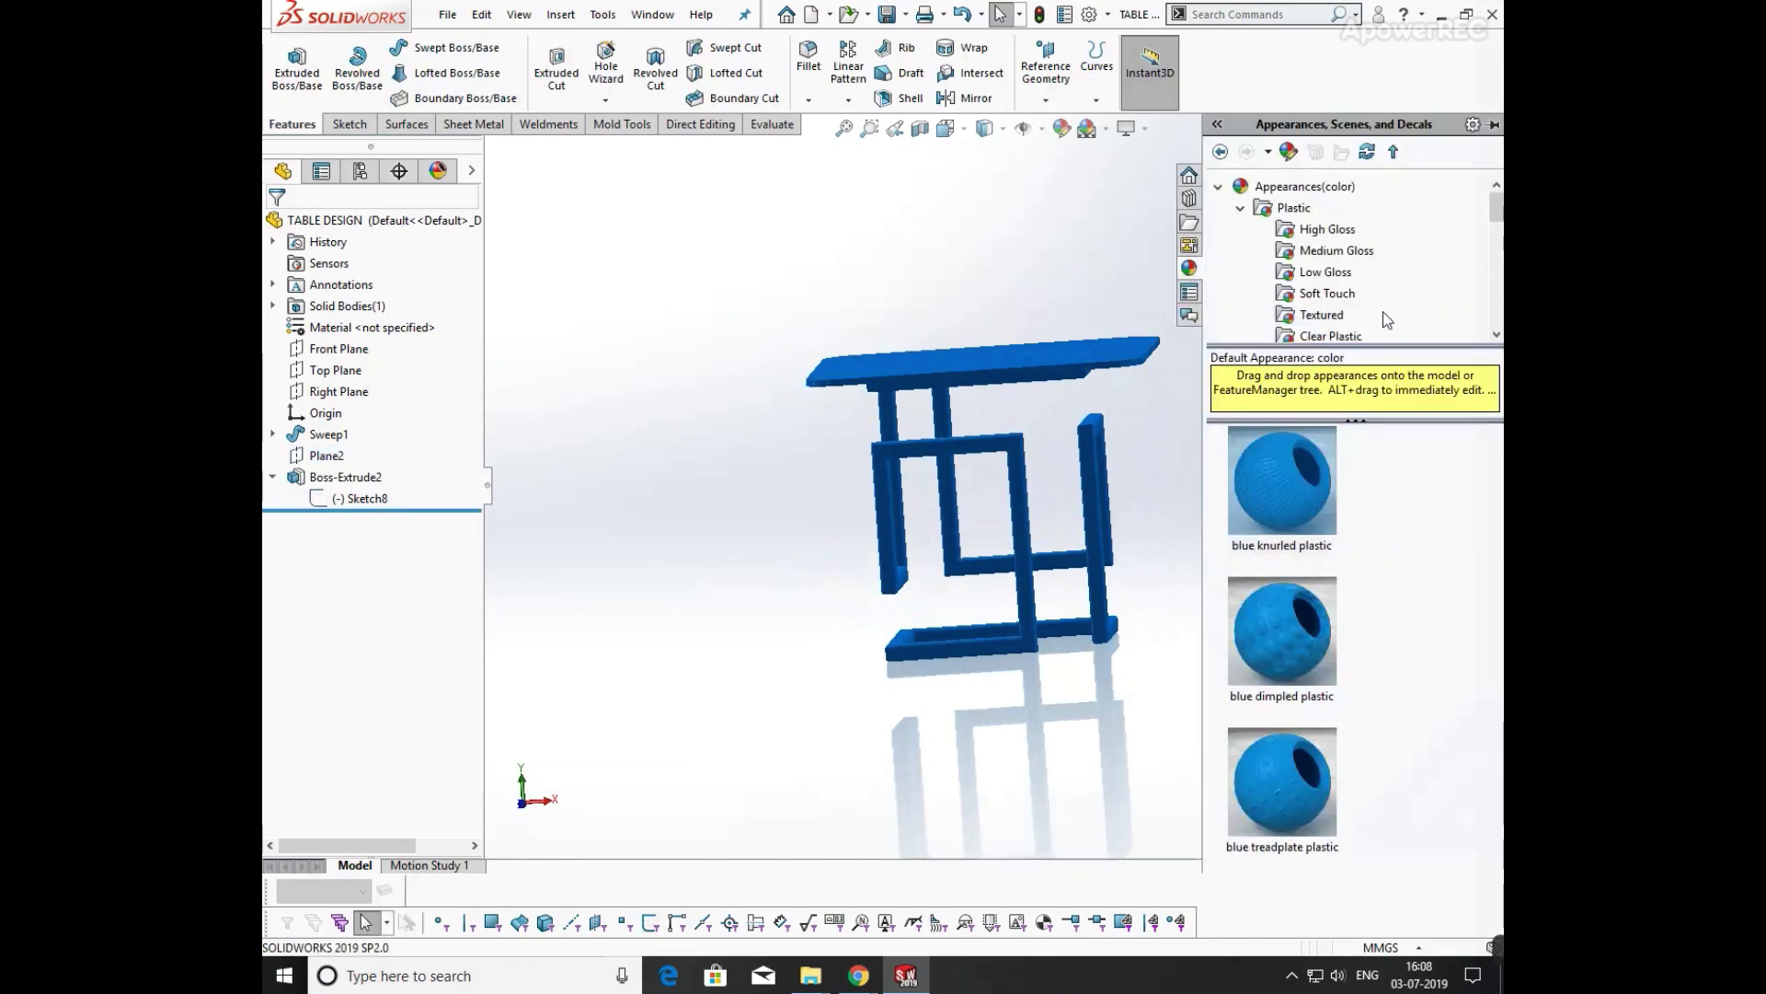
double_click(1267, 212)
click(1240, 232)
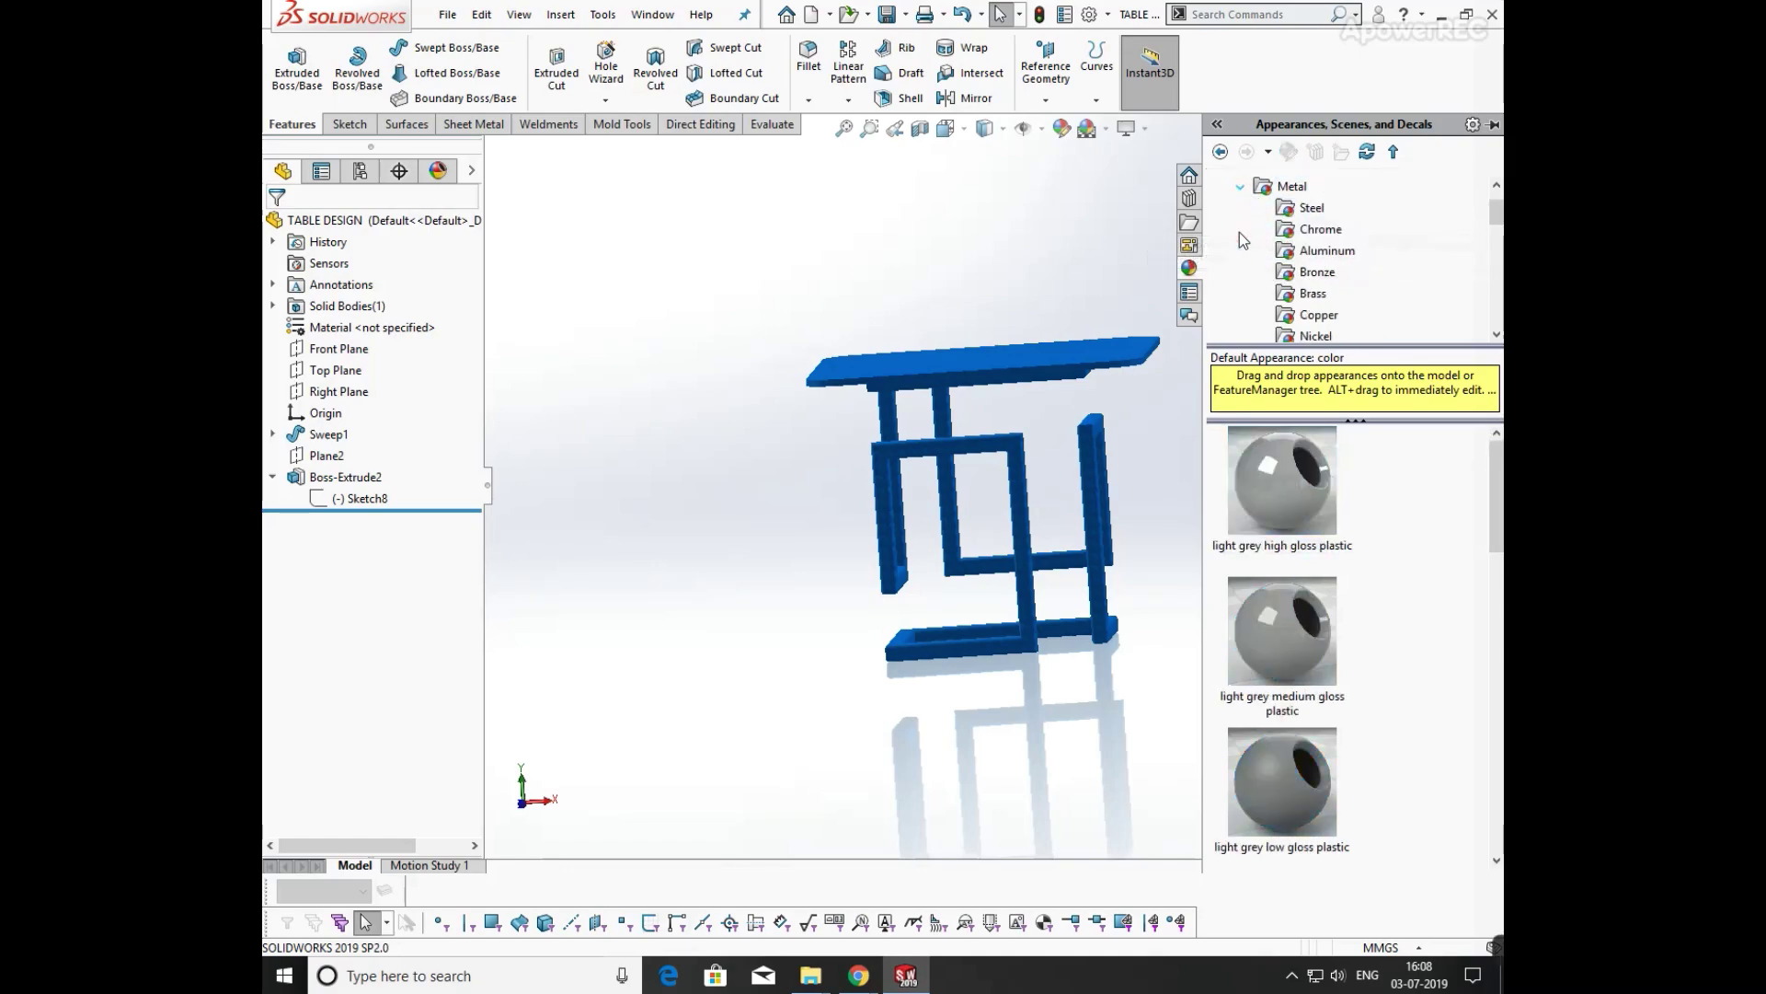
click(1286, 212)
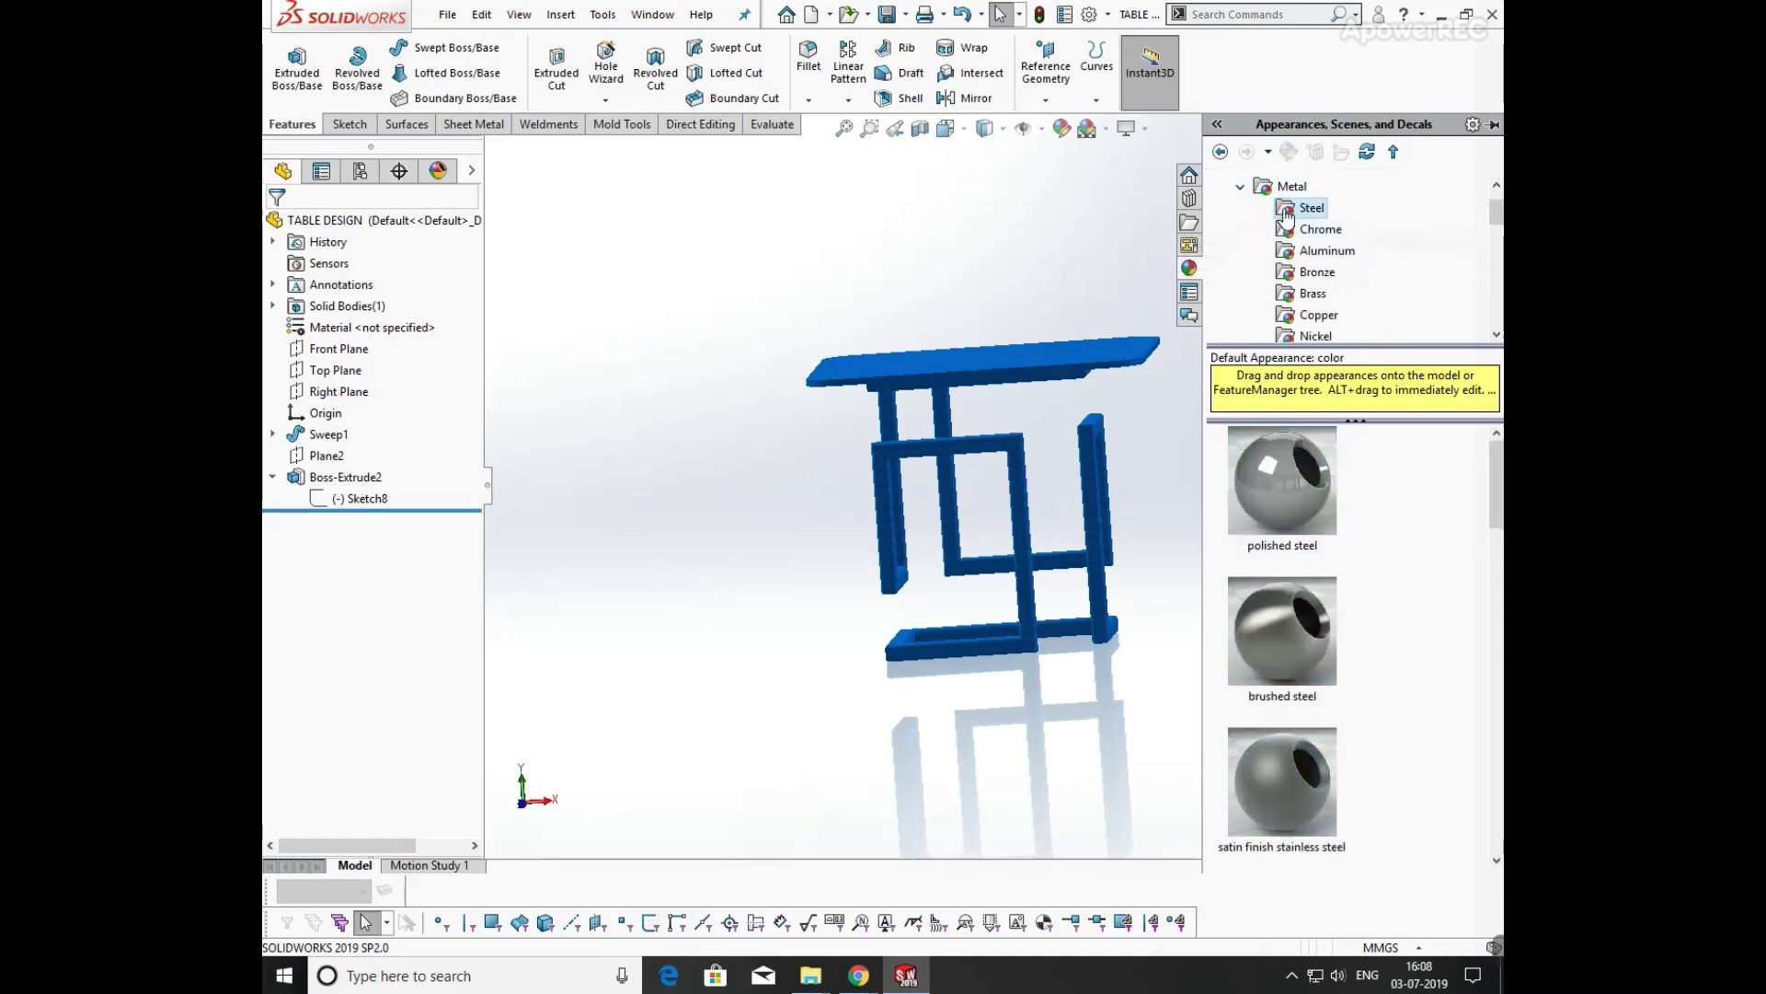
scroll(1364, 512, down, 3)
scroll(1355, 515, down, 3)
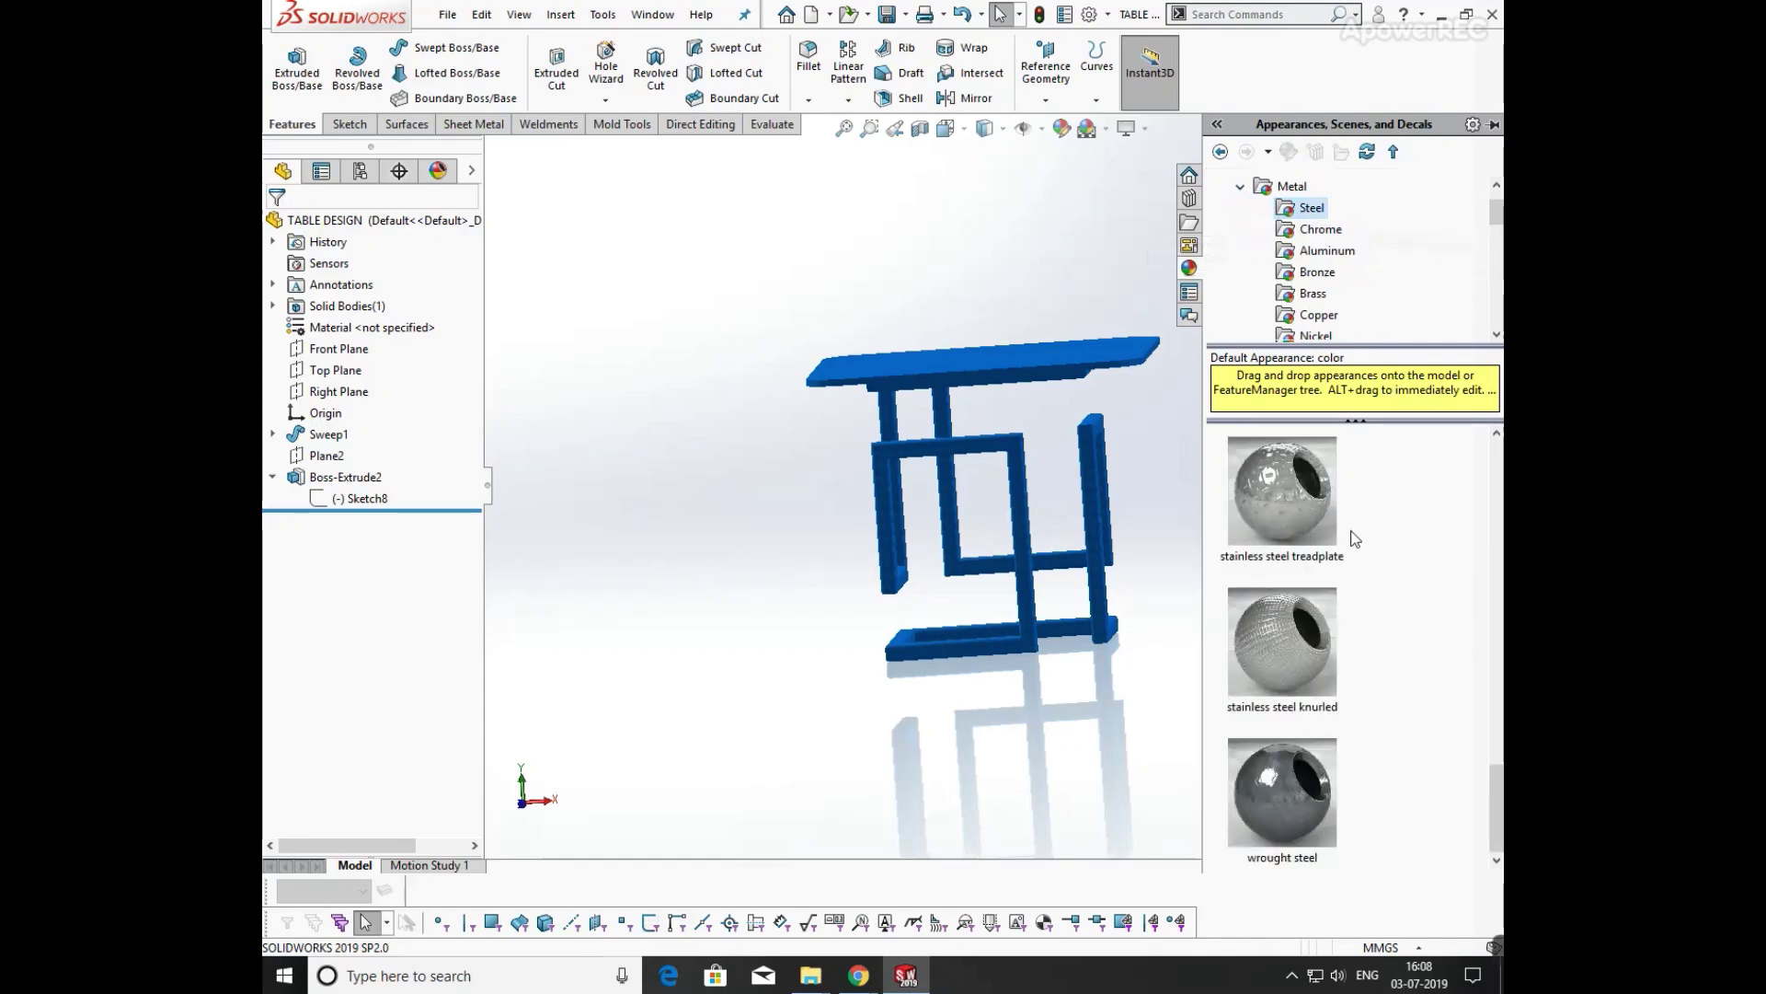
scroll(1354, 534, up, 8)
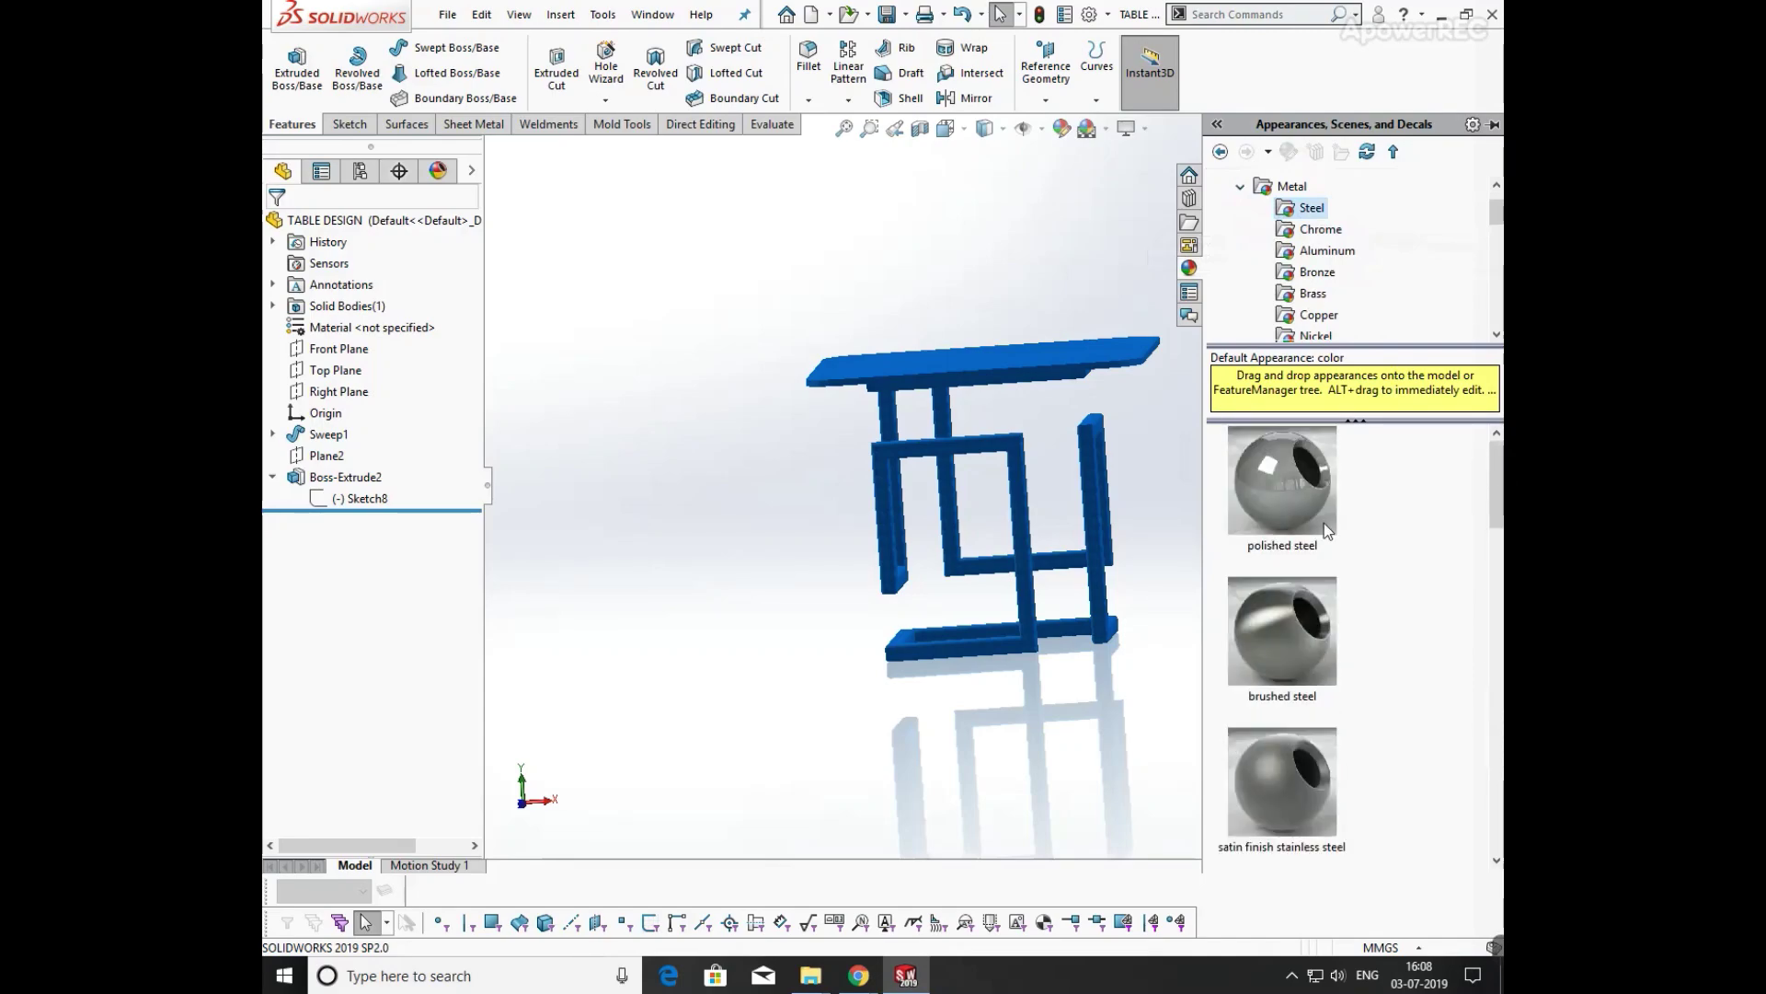
drag(1323, 522, 1095, 476)
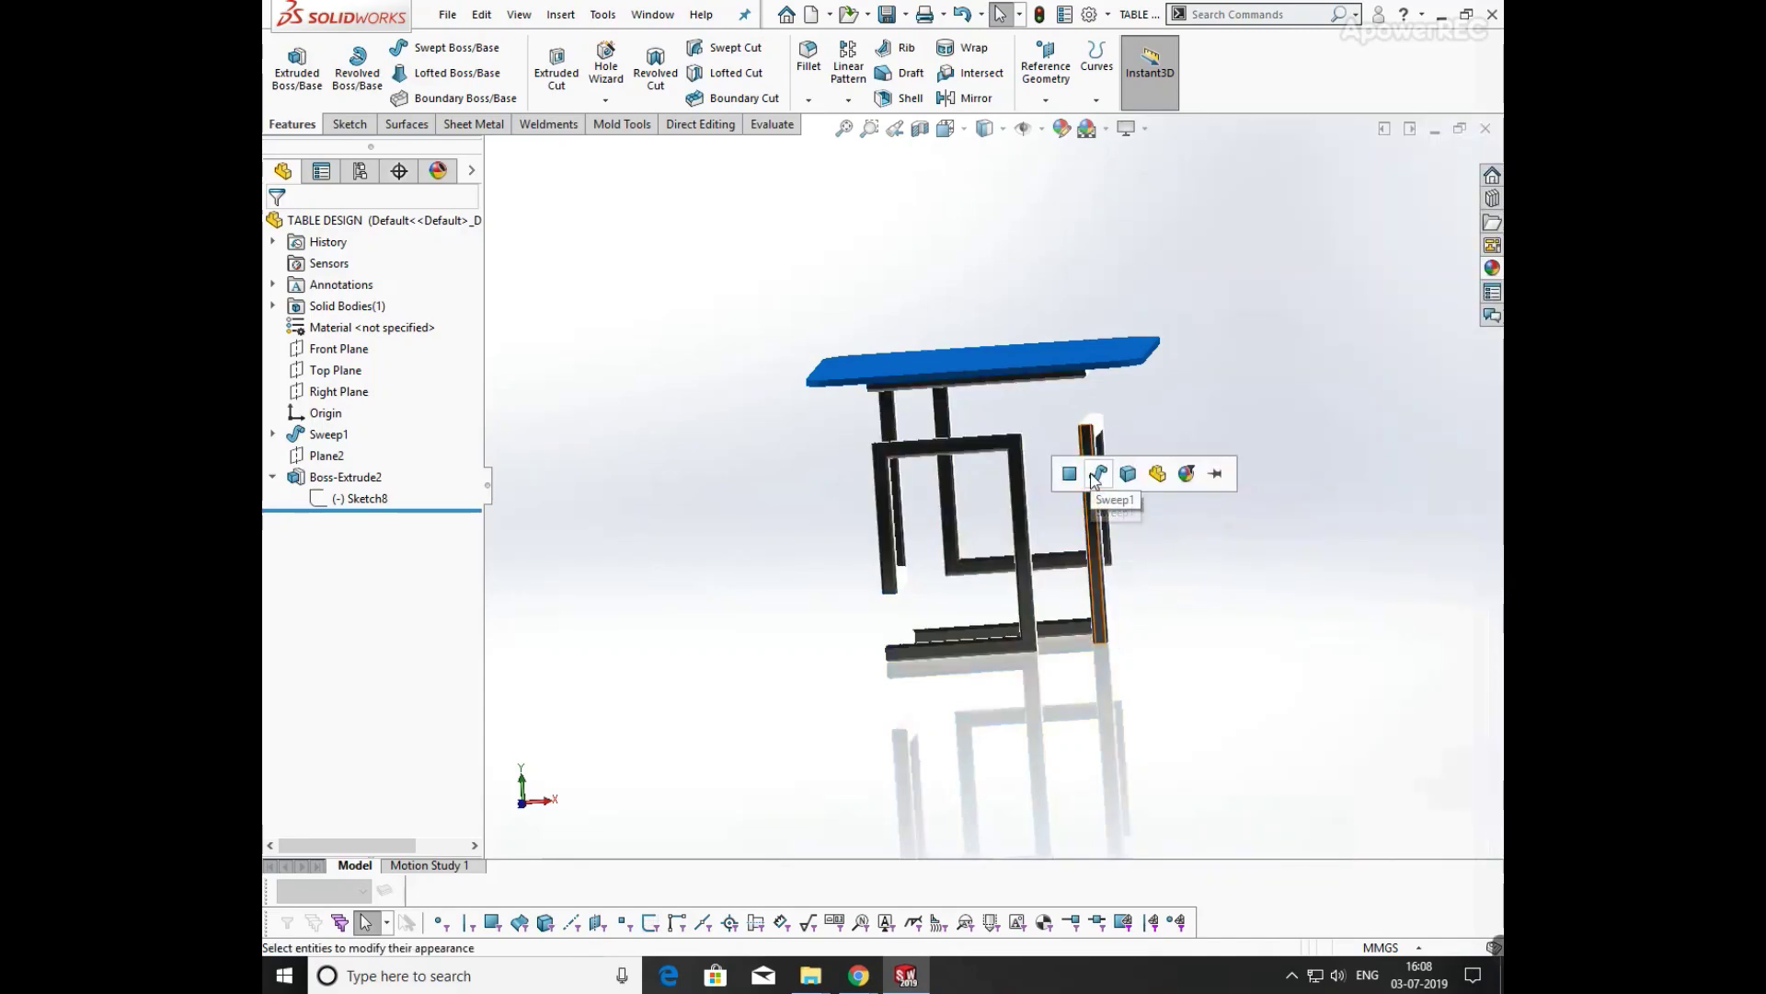
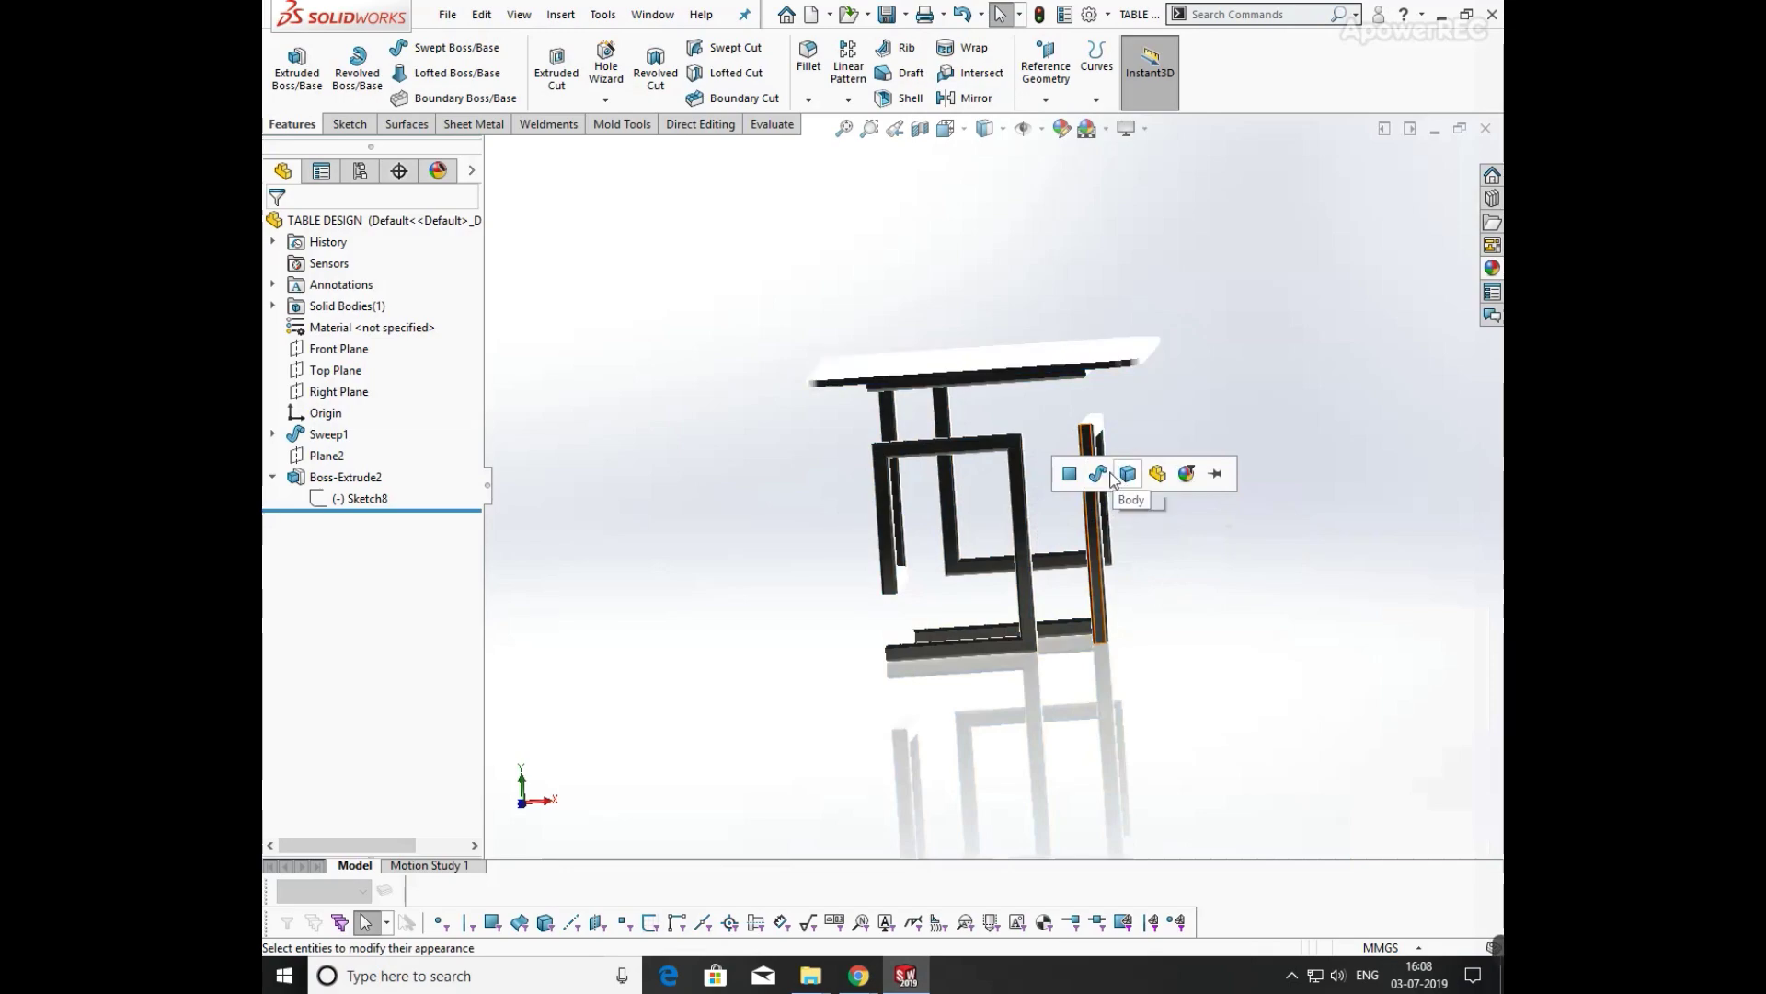
- Limit the placed polished steel appearance to the sweep feature that forms the table frame
click(1100, 474)
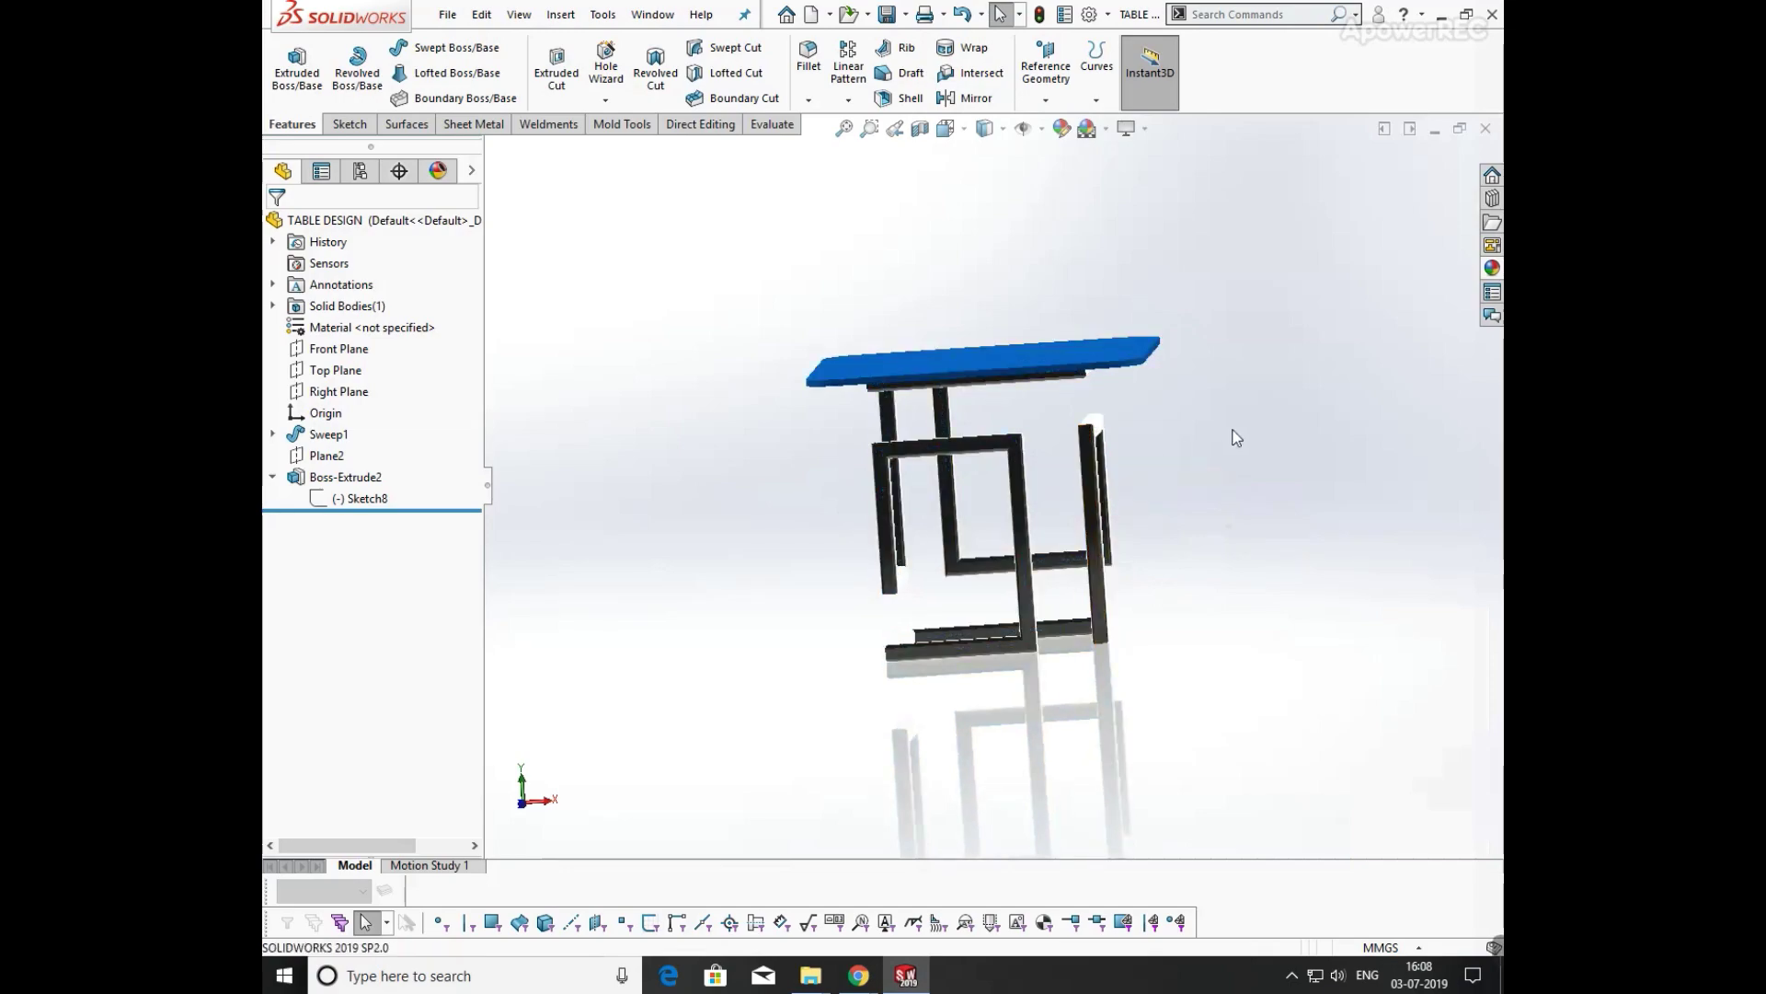
middle_drag(1141, 460, 1193, 569)
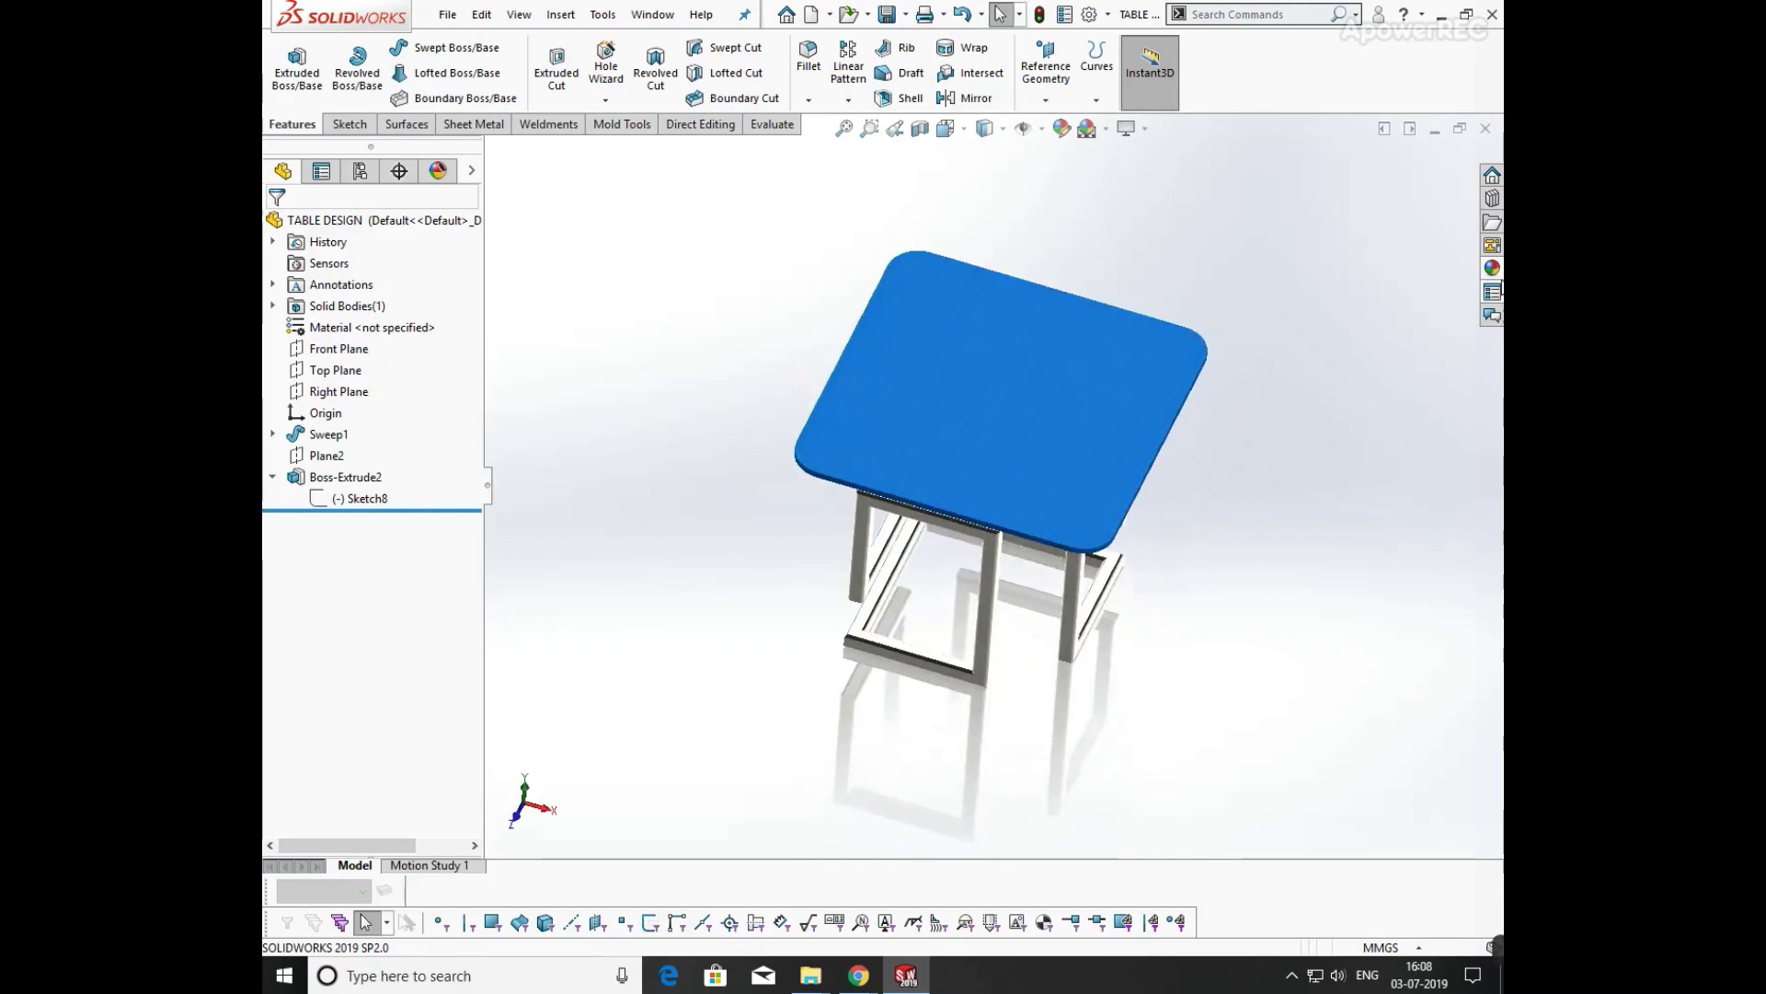
- Apply the clear glass appearance from the gloss glass library to the body at the tabletop
click(1492, 269)
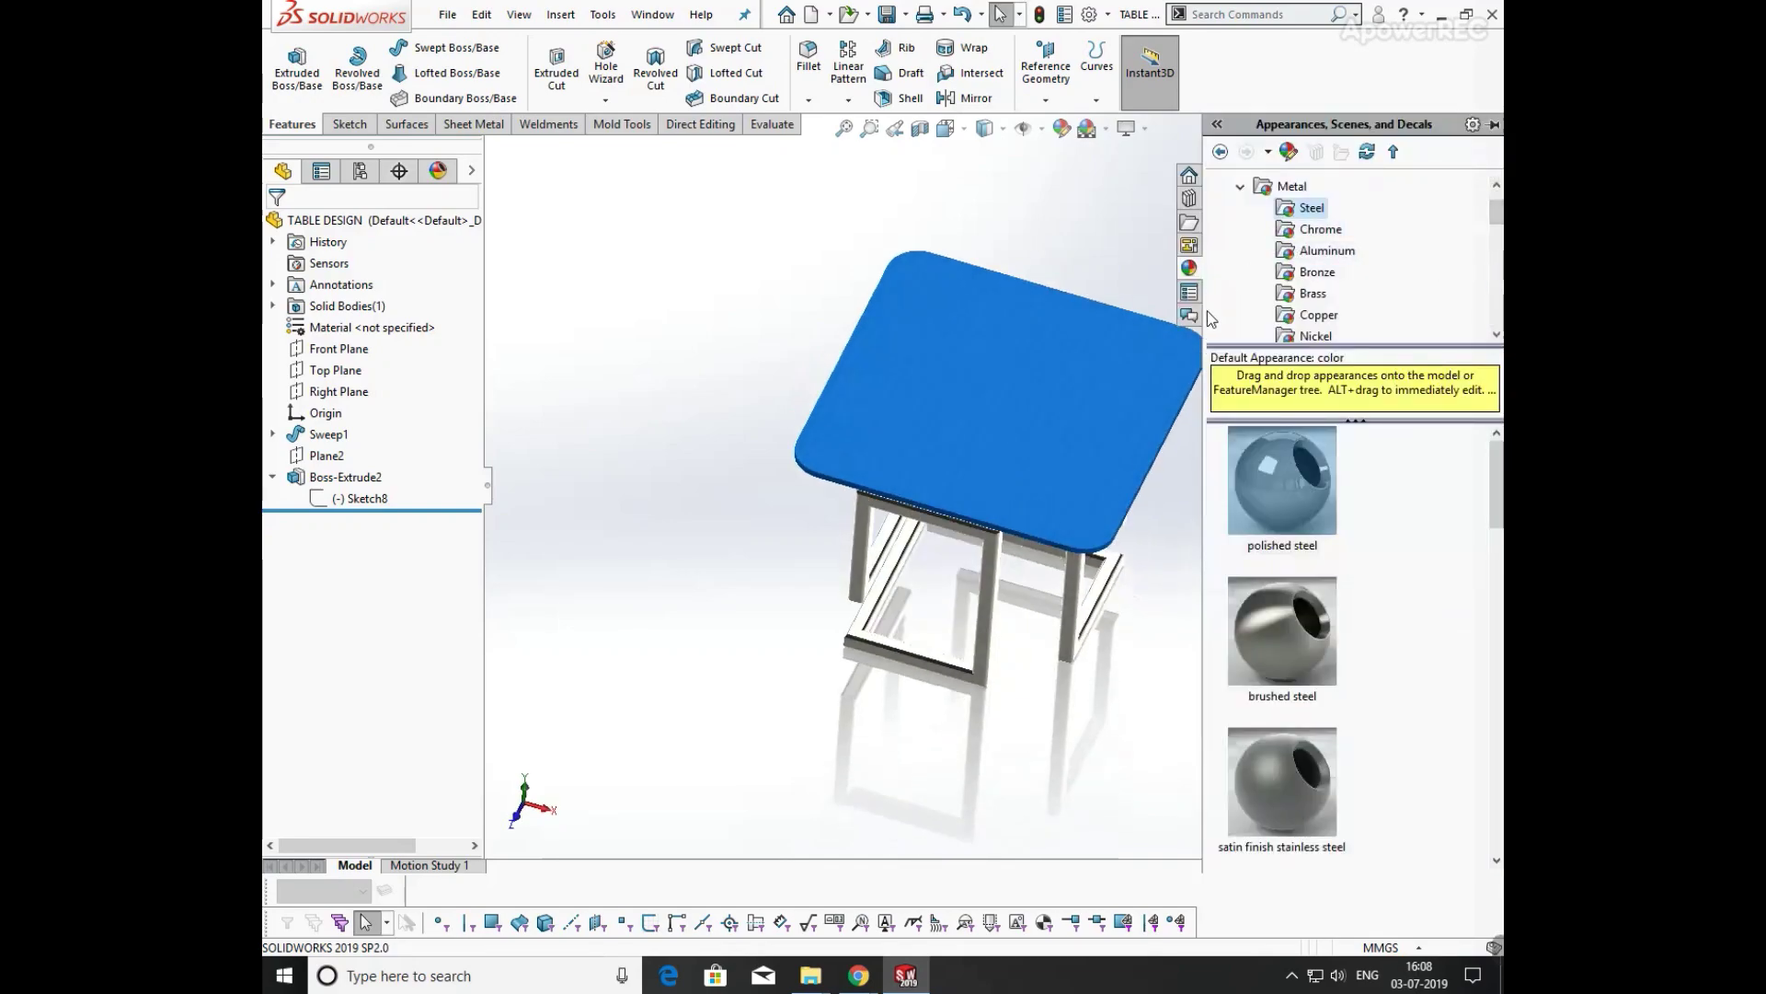
mouse_move(1166, 517)
middle_down()
mouse_move(1161, 404)
mouse_move(1154, 540)
mouse_move(1146, 497)
middle_up()
click(1492, 270)
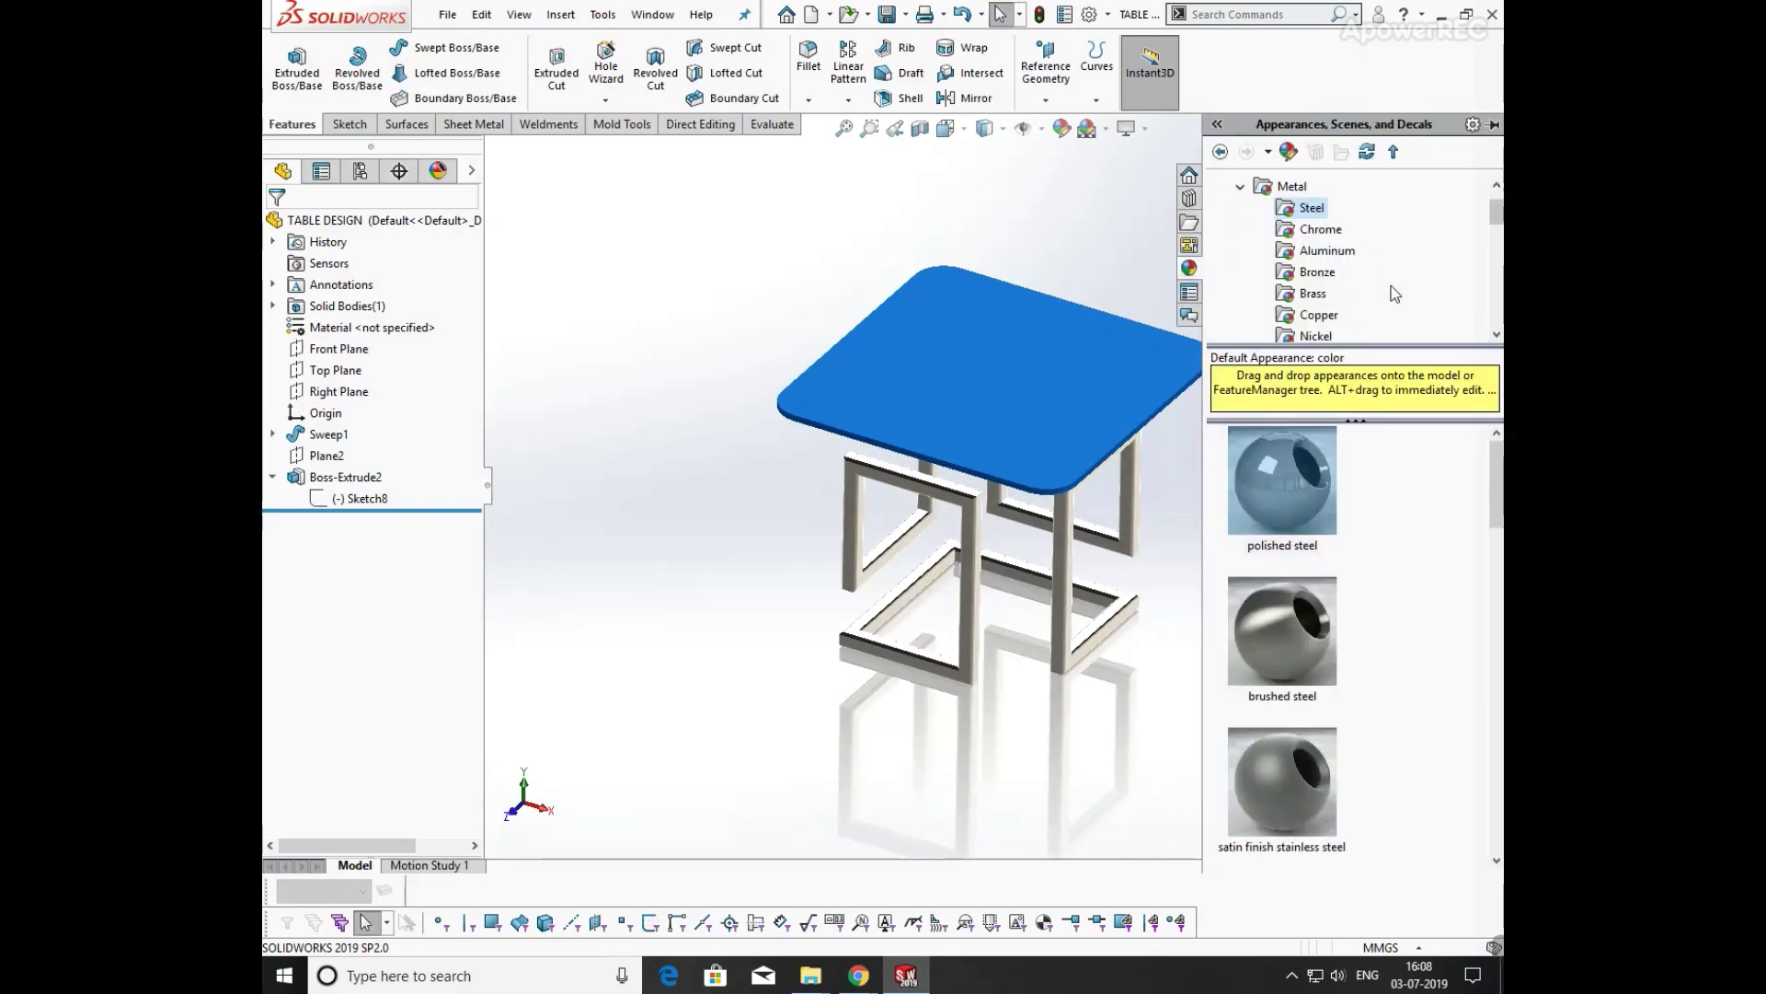
scroll(1298, 284, down, 4)
scroll(1303, 268, up, 4)
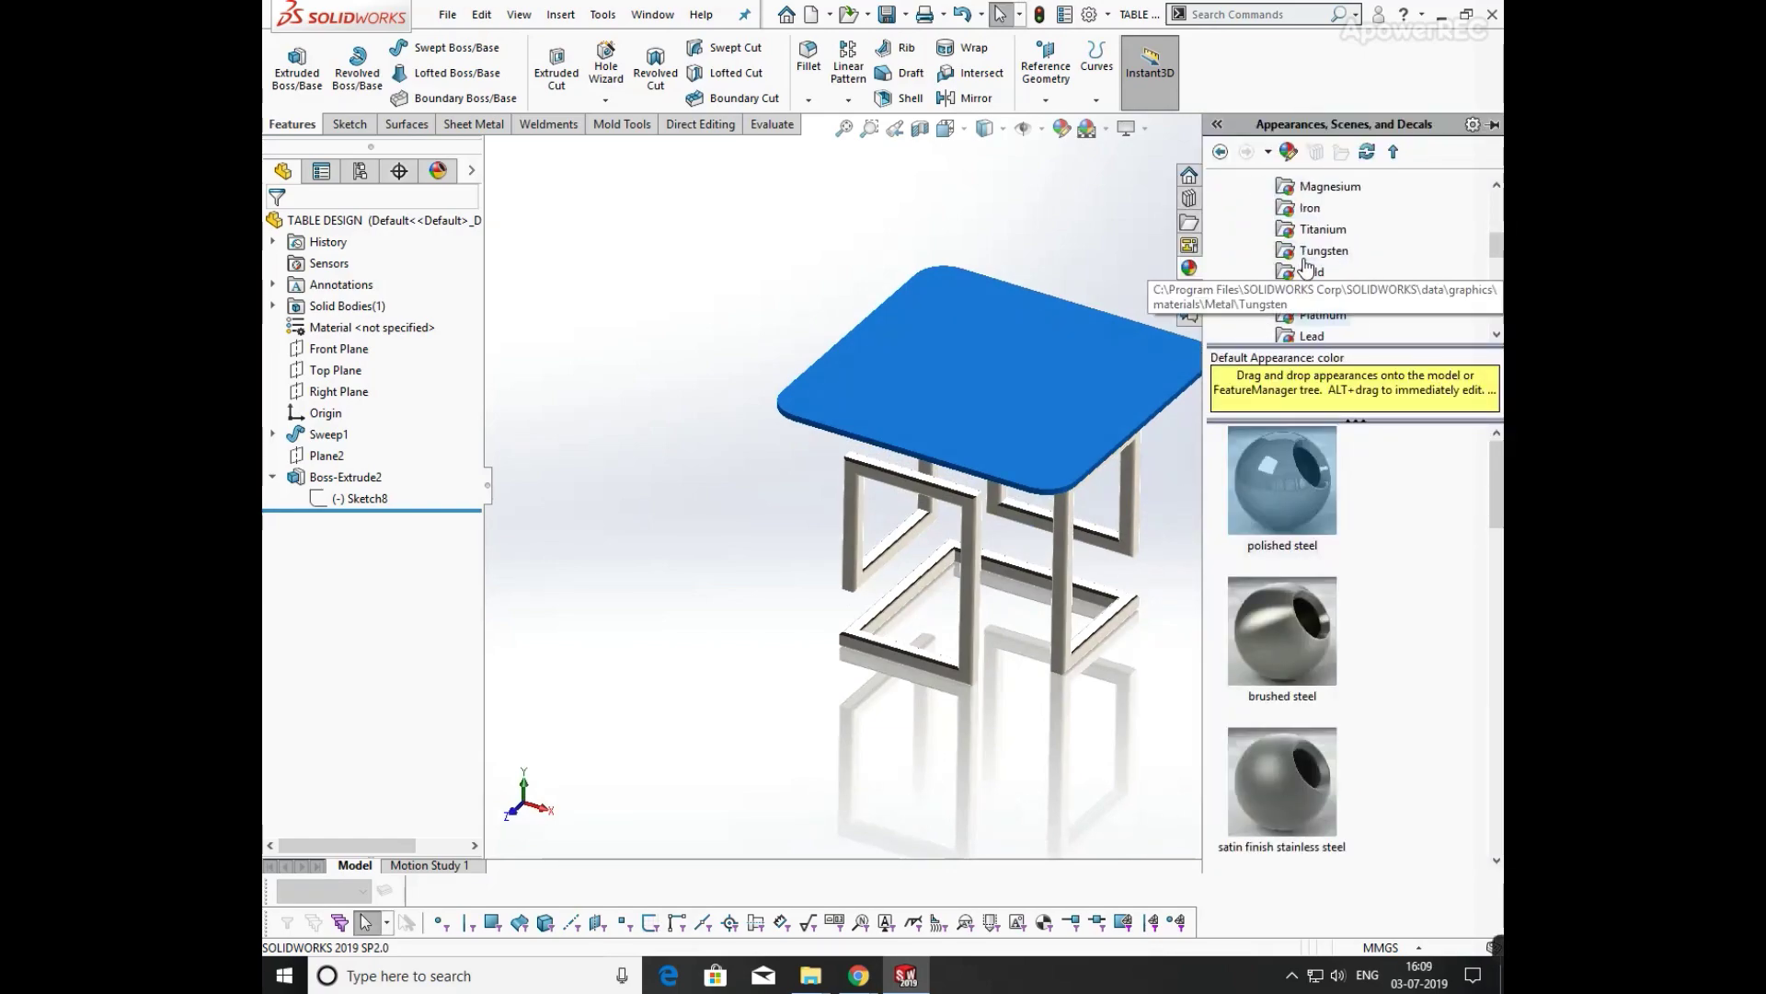
click(1240, 186)
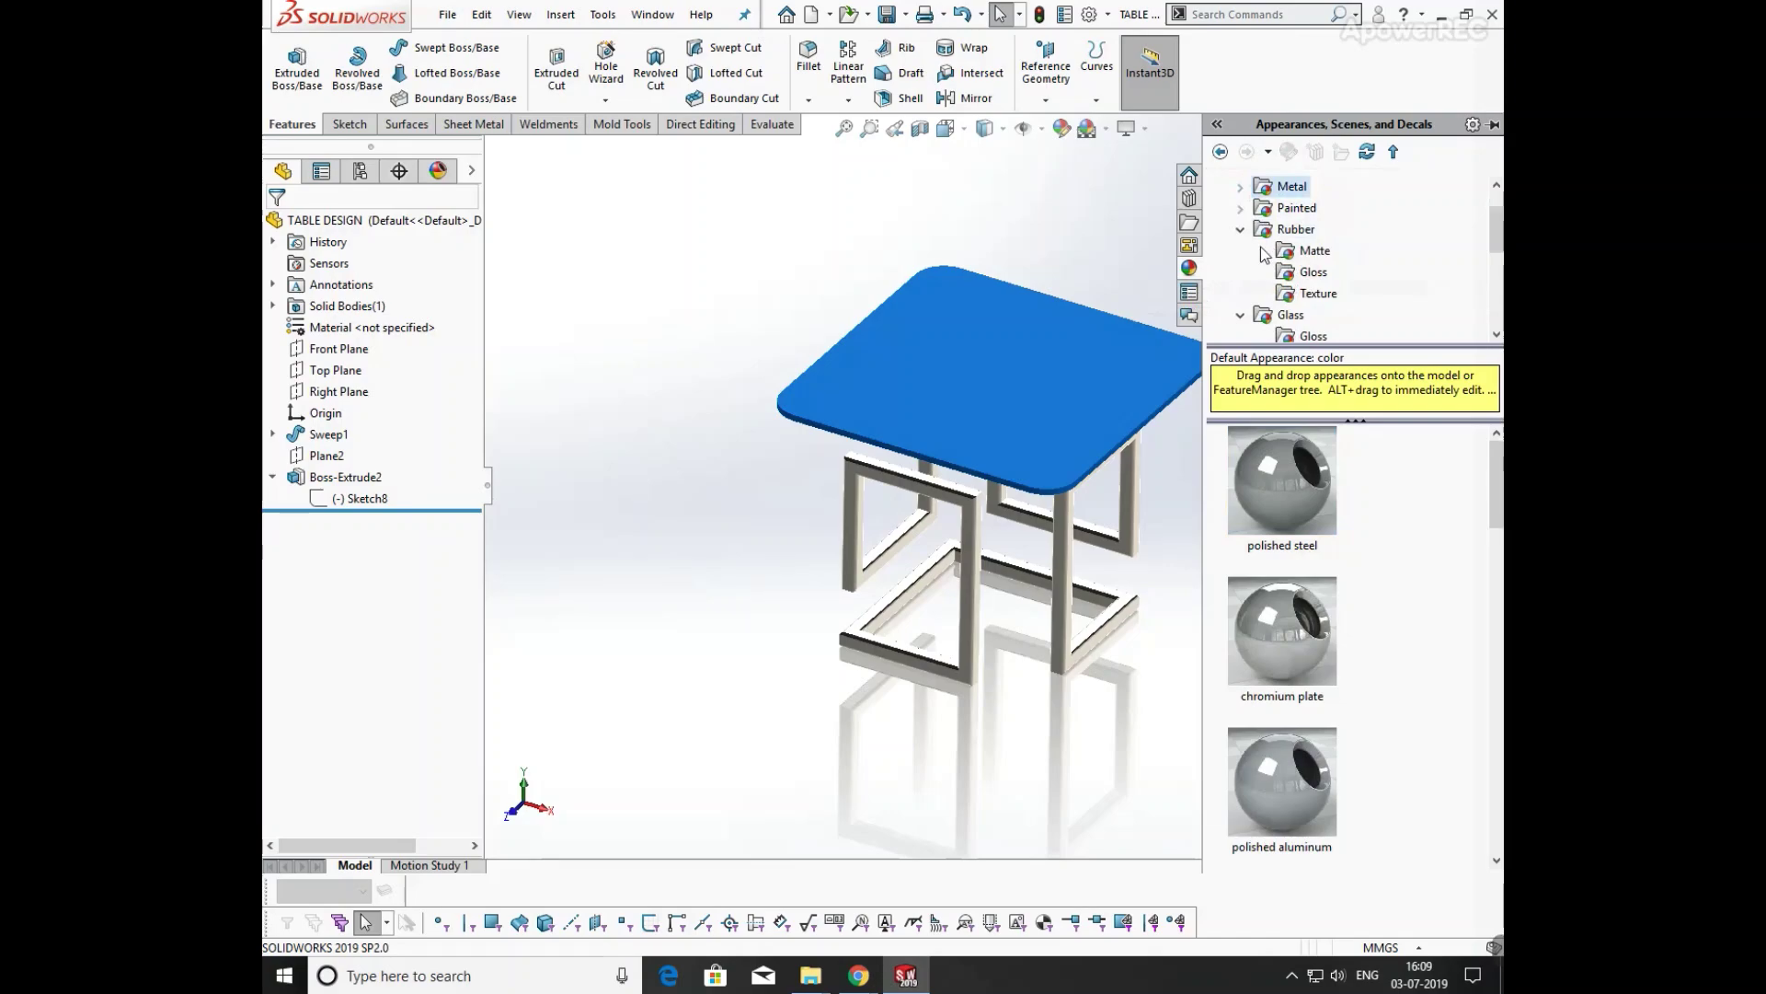
scroll(1307, 294, down, 3)
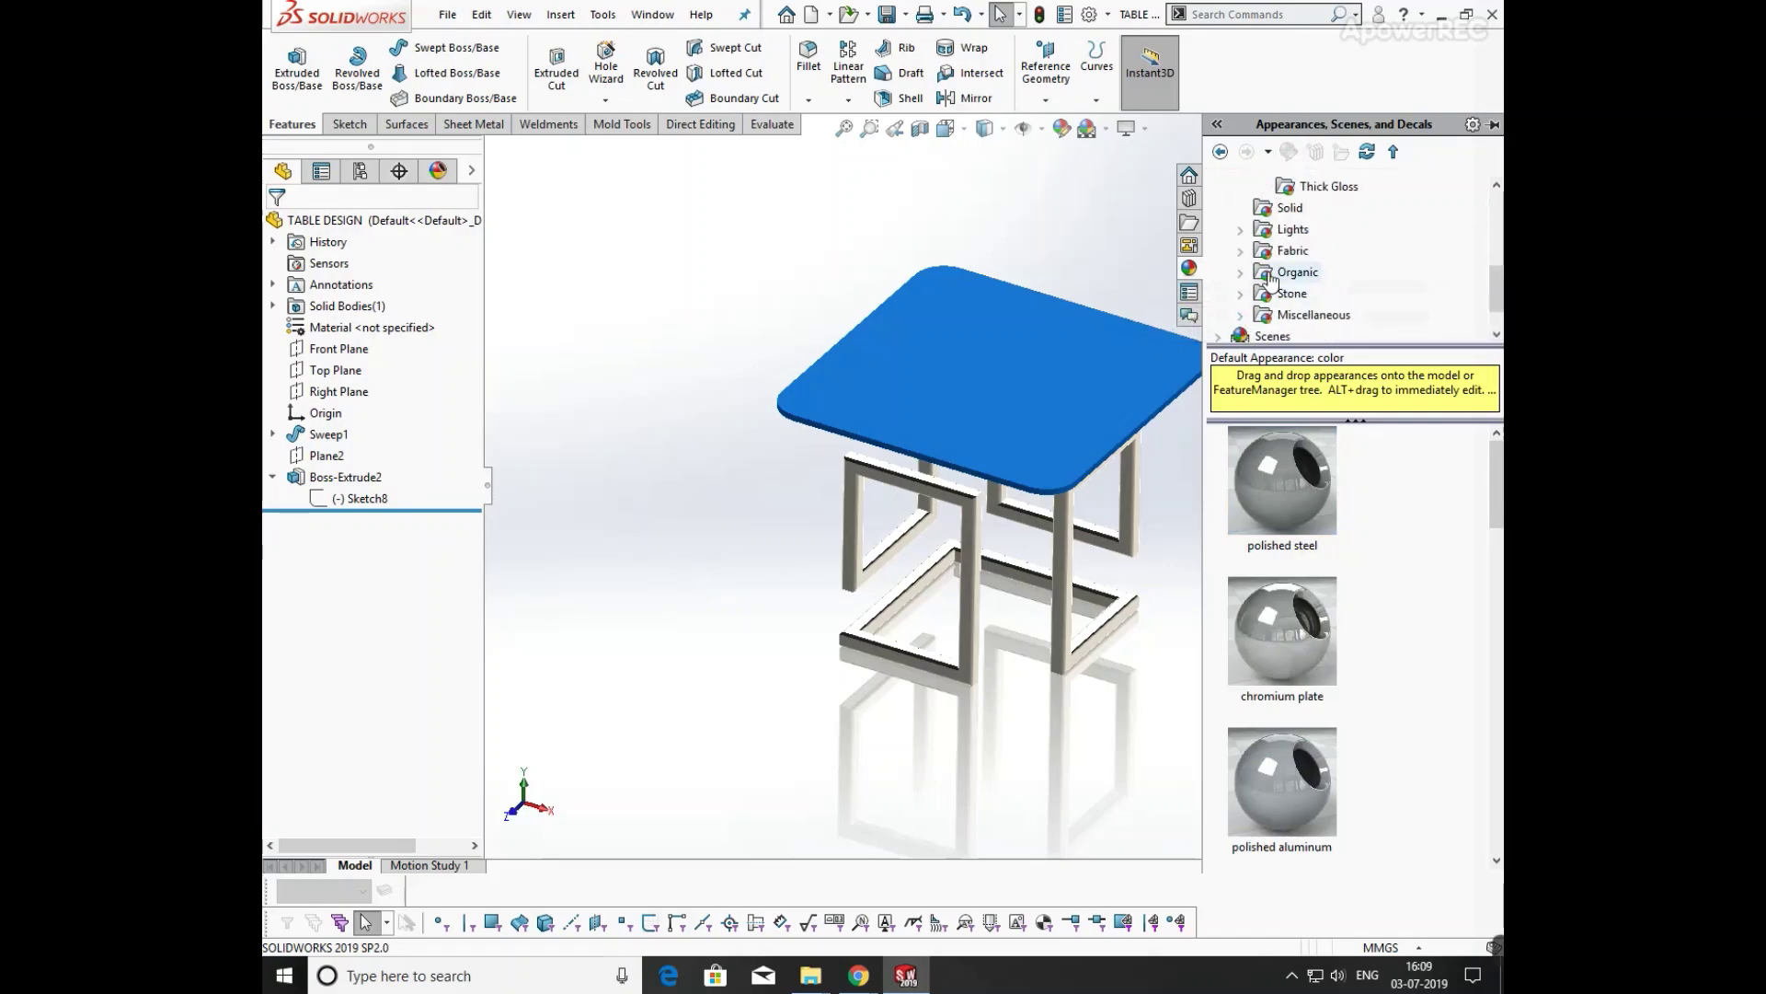
scroll(1311, 291, up, 2)
click(1312, 276)
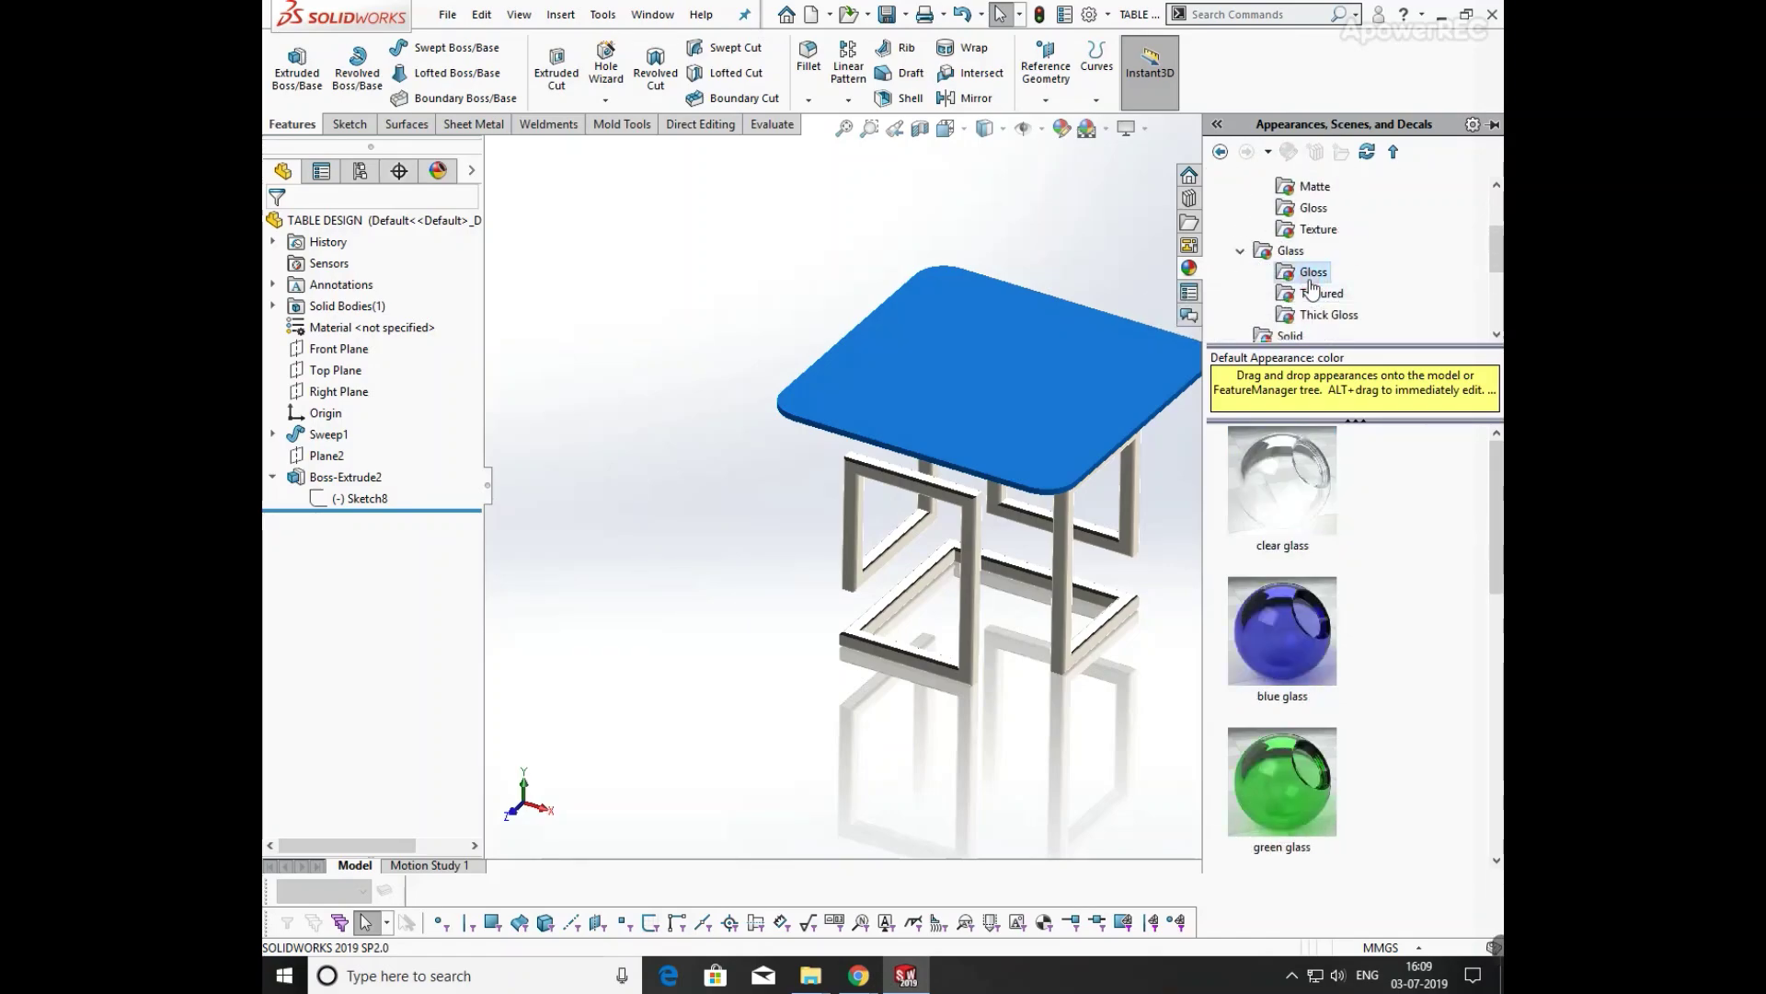
drag(1283, 480, 1068, 377)
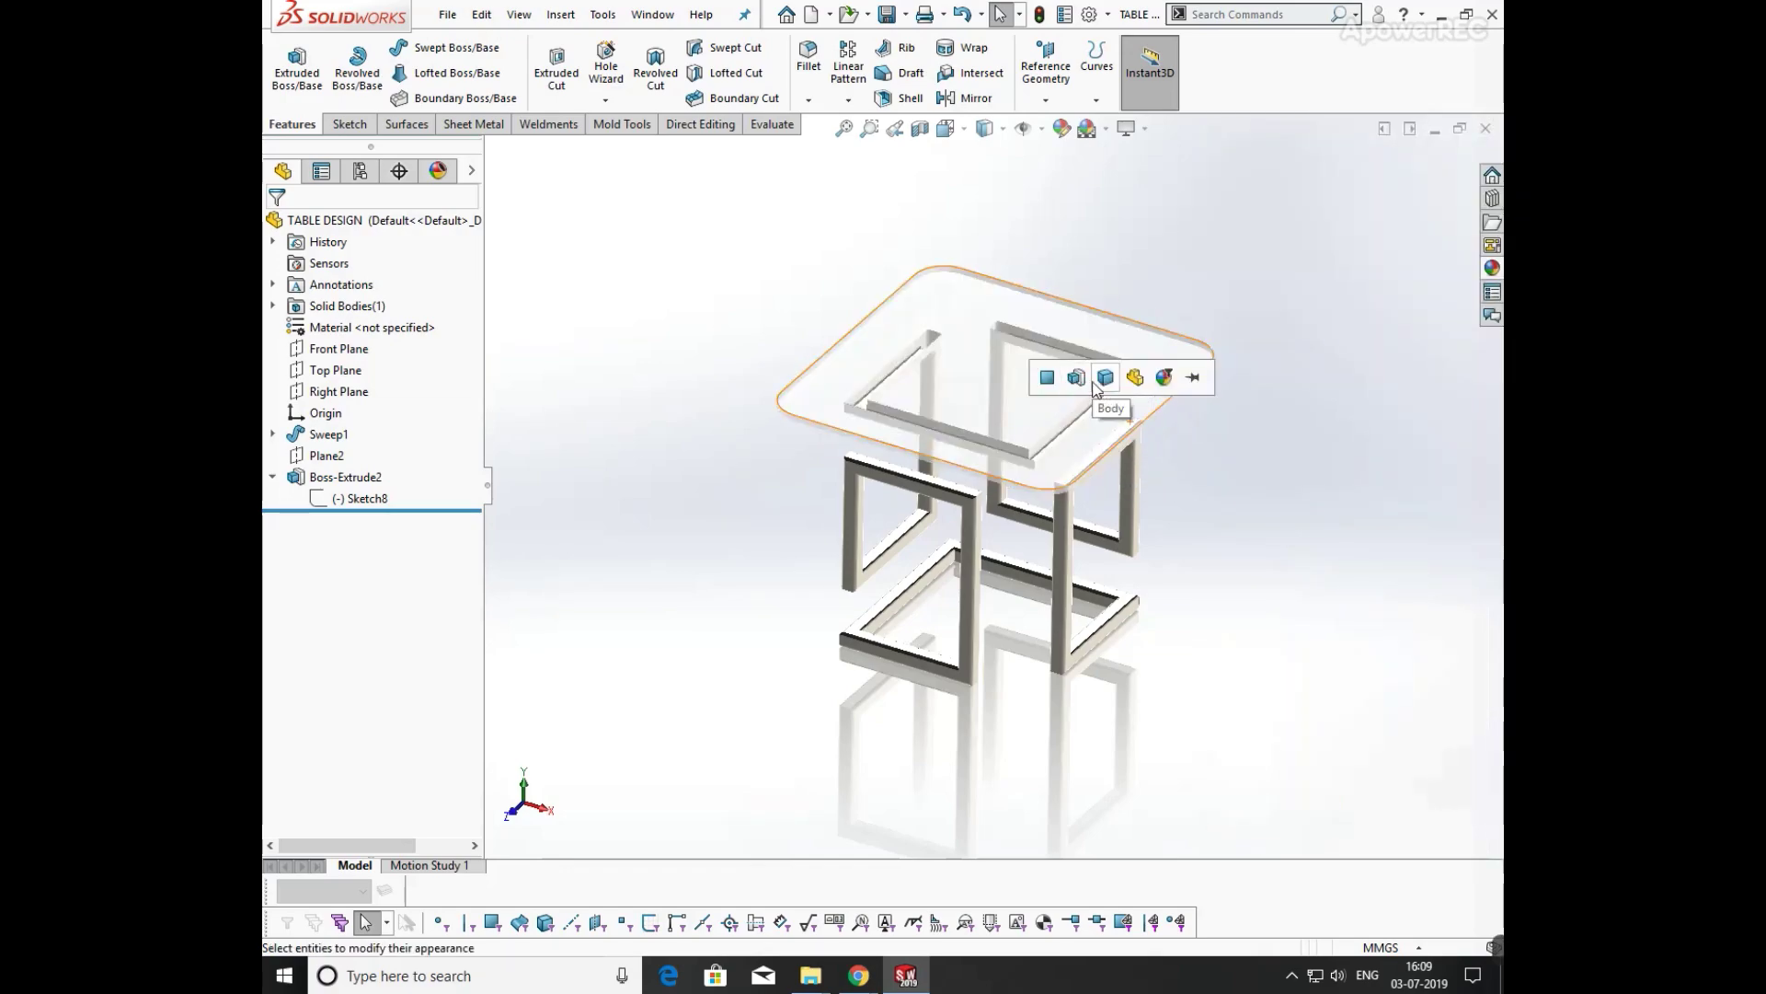
click(1103, 380)
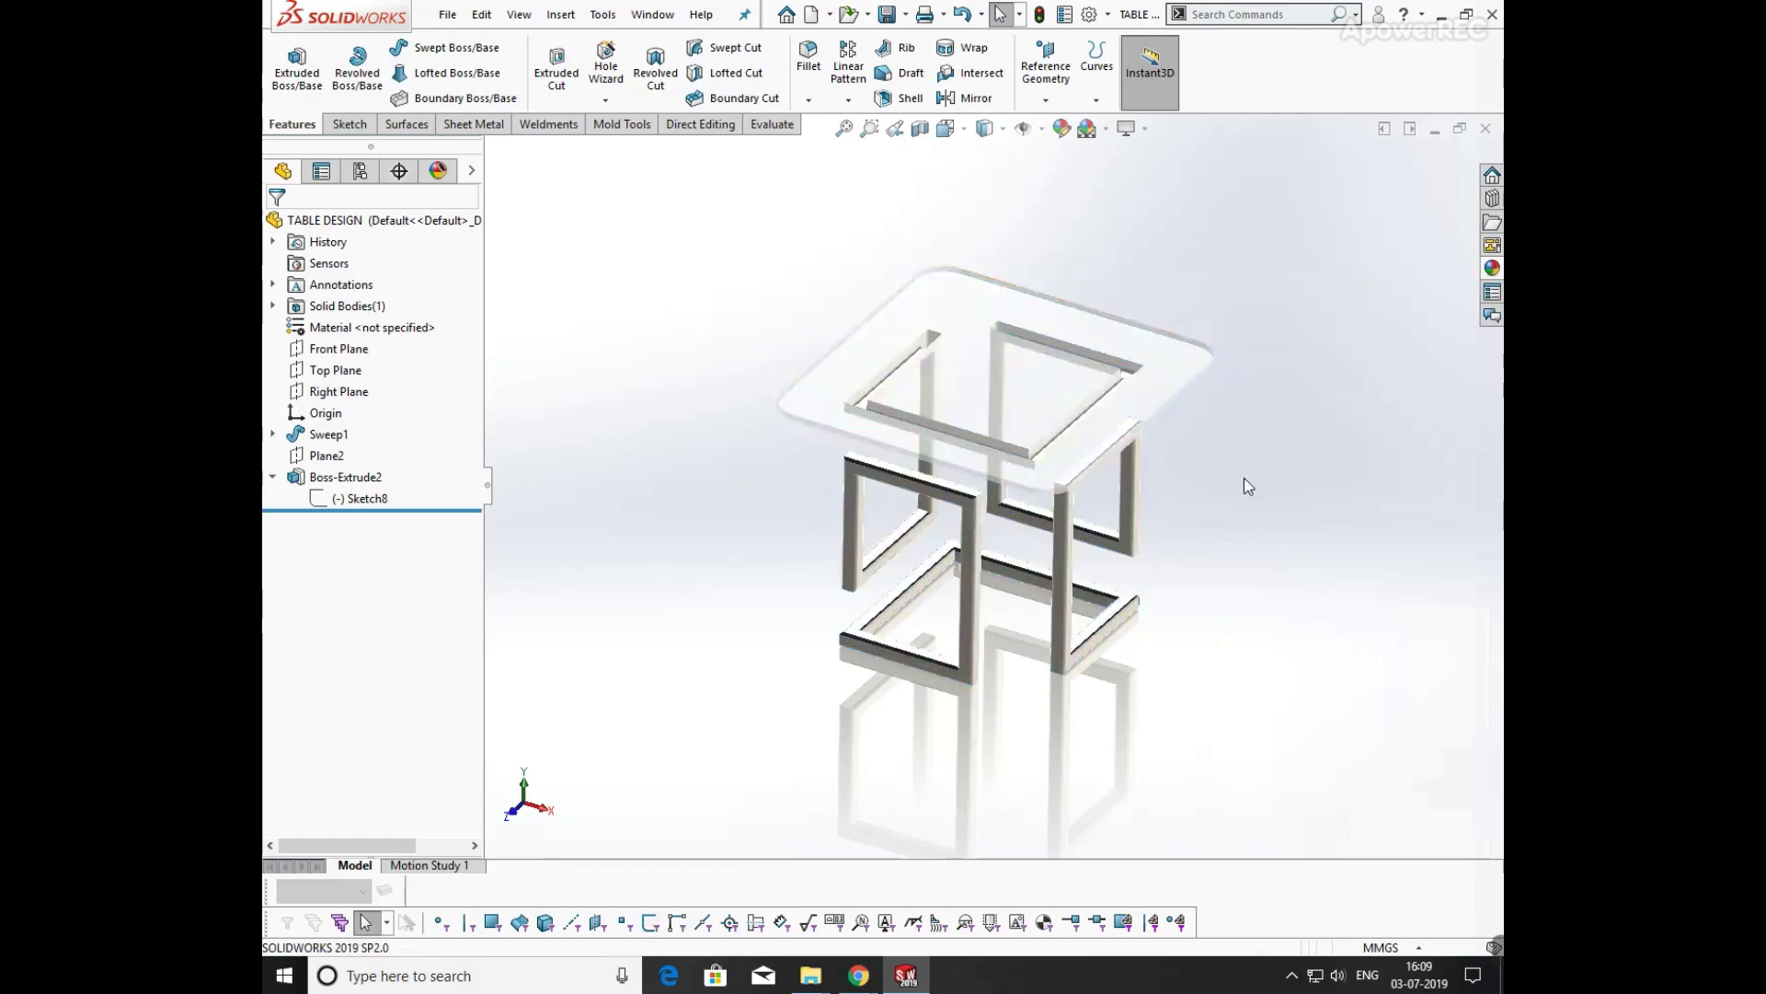
- Apply the blue glass appearance from the gloss glass library to the tabletop extrusion feature
middle_drag(1217, 535, 1187, 497)
click(1492, 268)
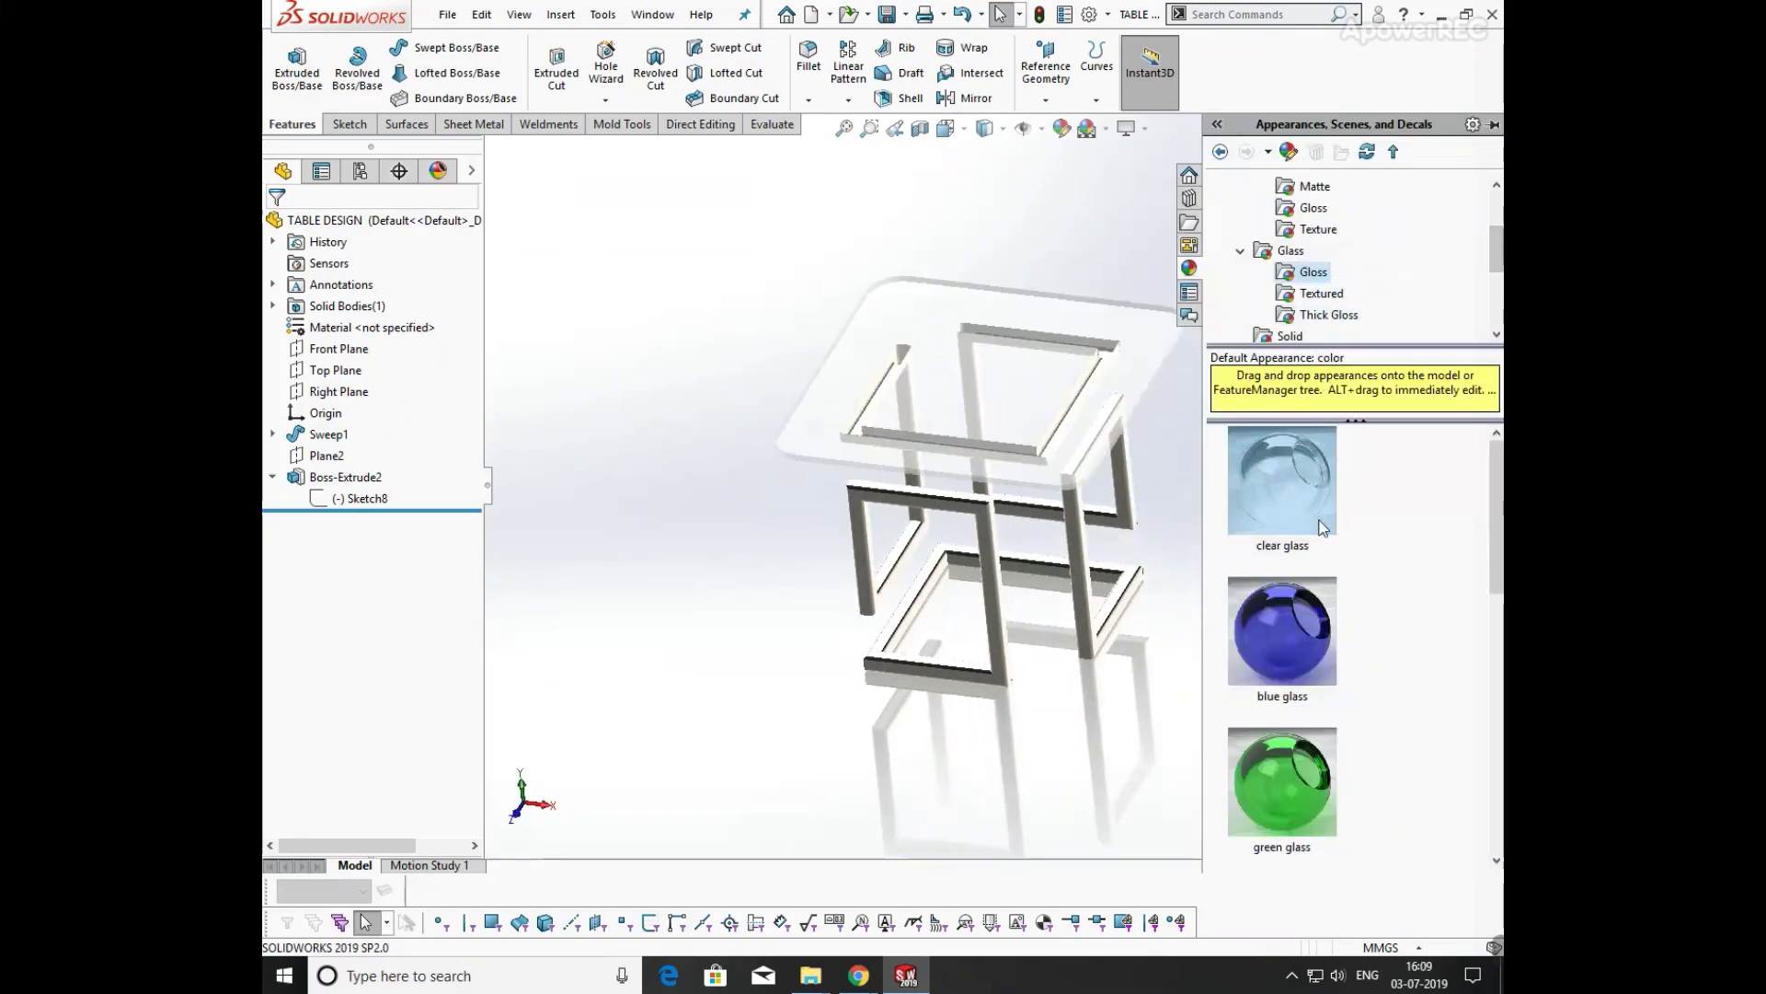
drag(1303, 664, 1079, 410)
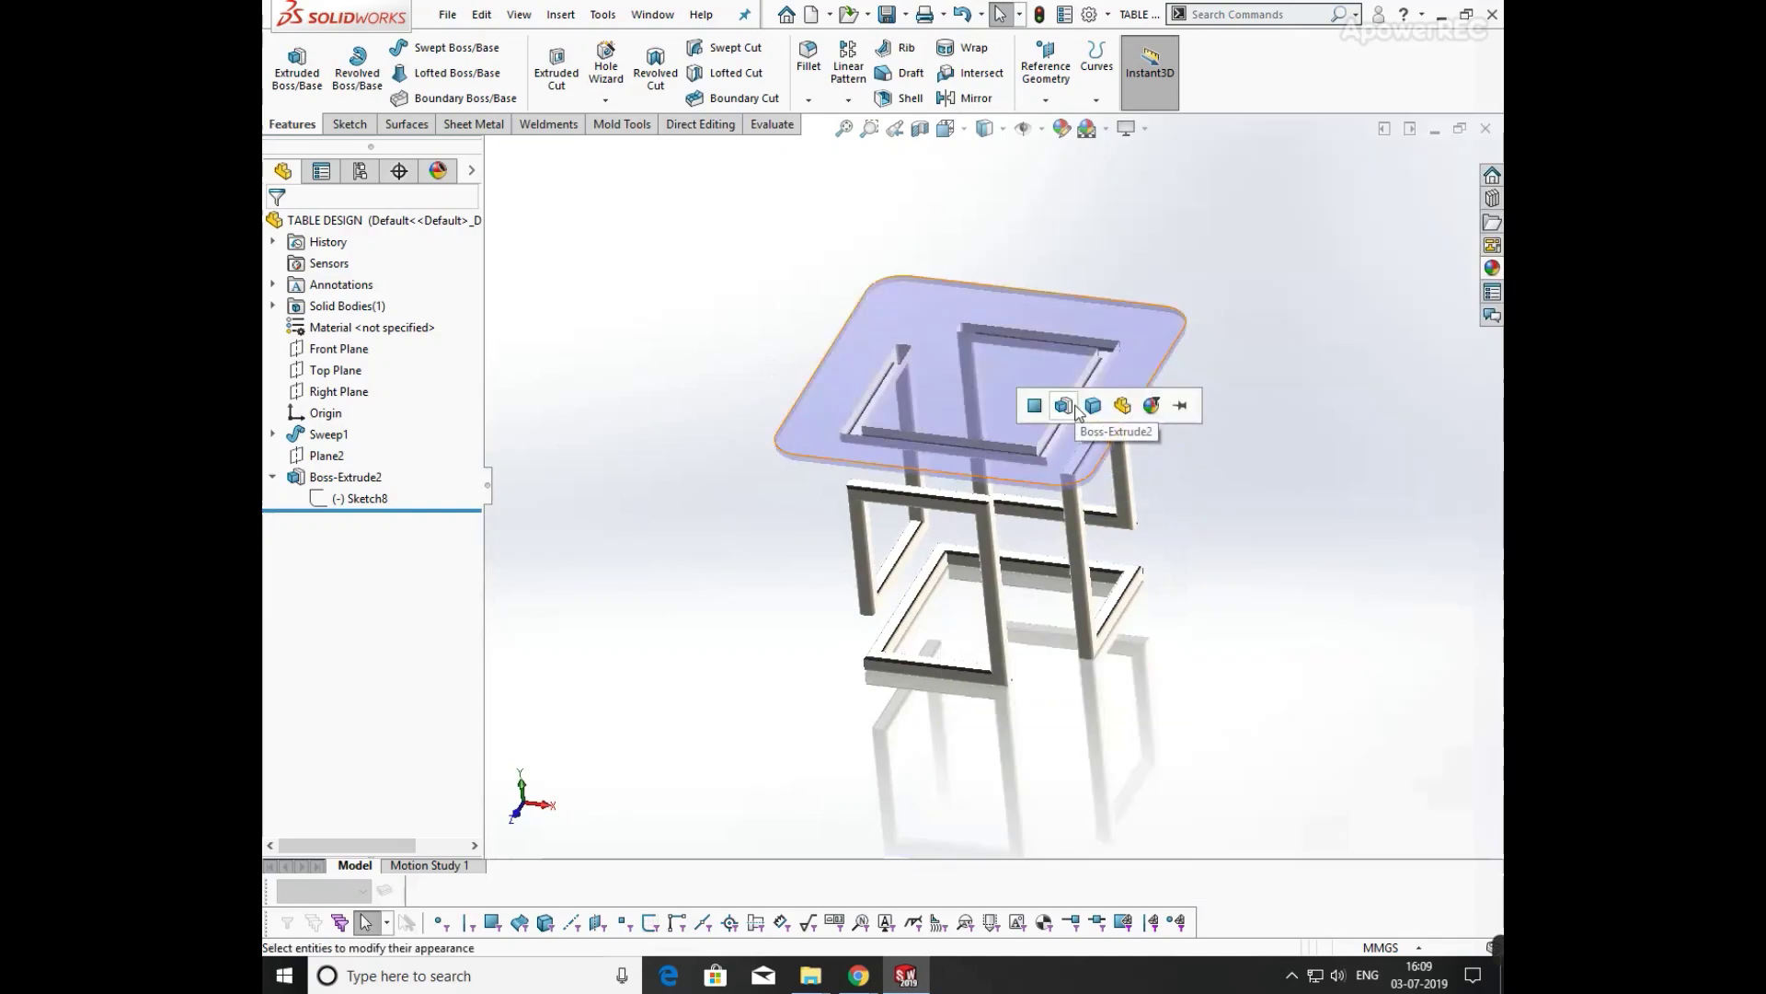
click(1076, 407)
middle_drag(1229, 528, 1164, 594)
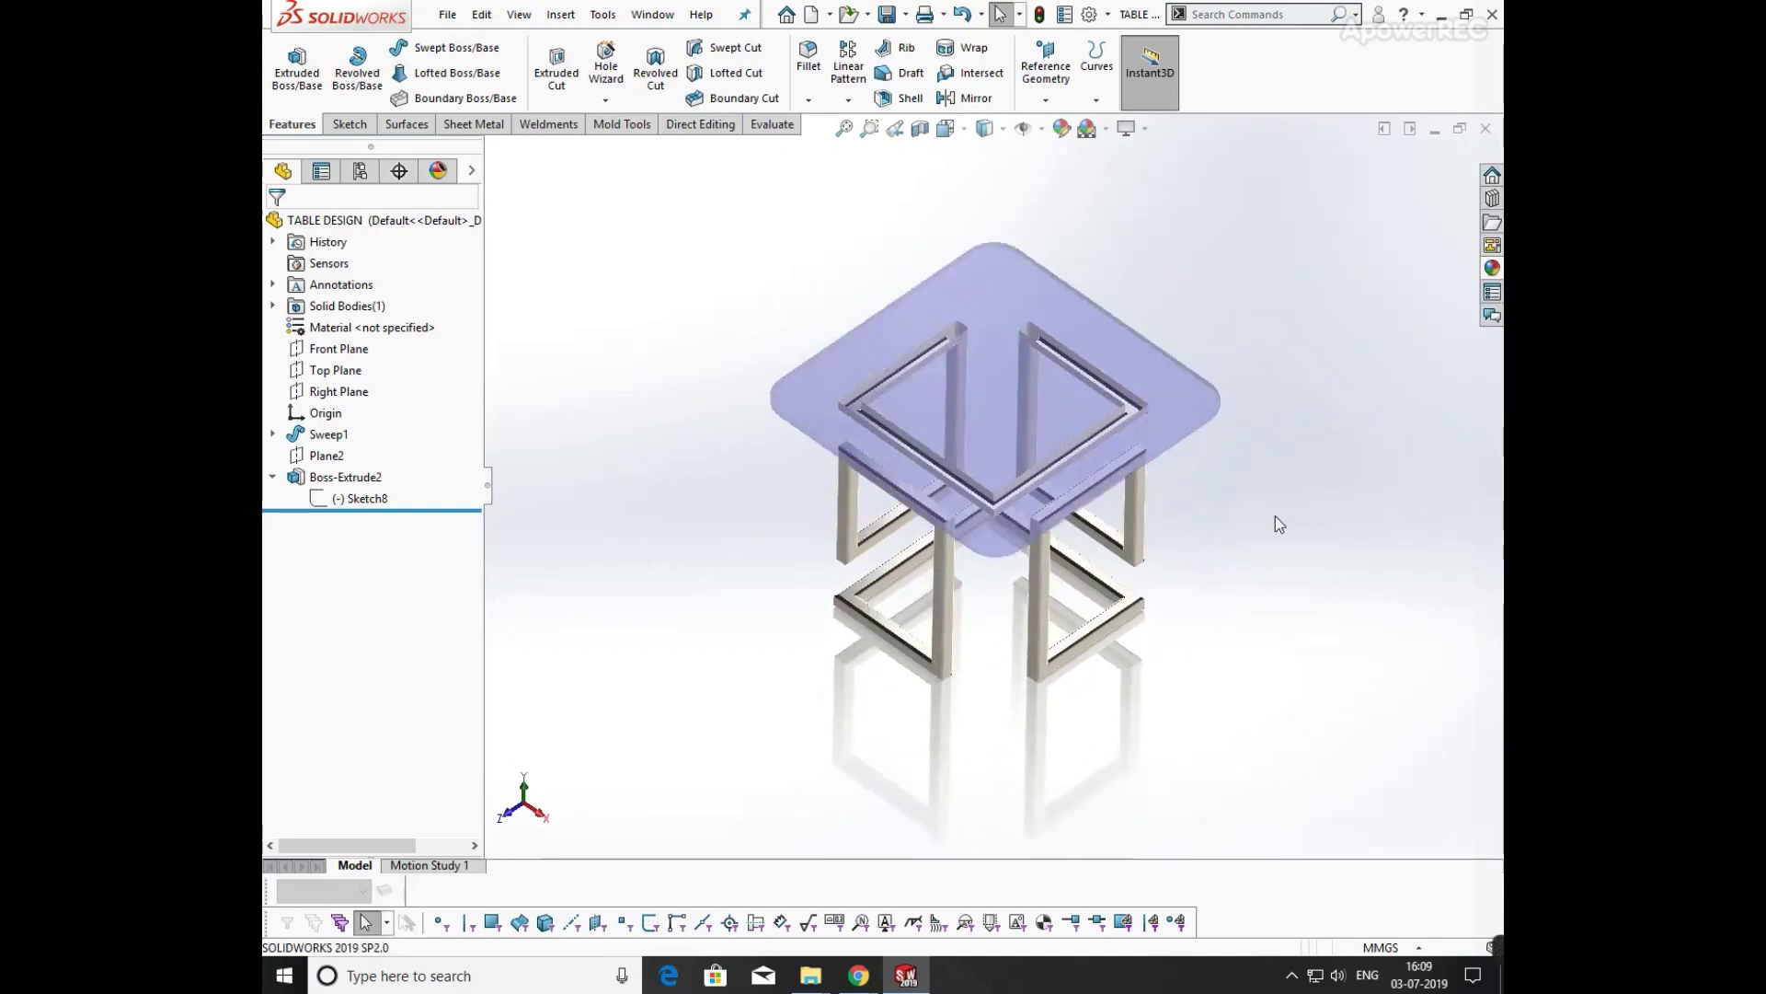
- Apply the reflective blue glass appearance from the gloss glass library to the table's solid body
click(1484, 272)
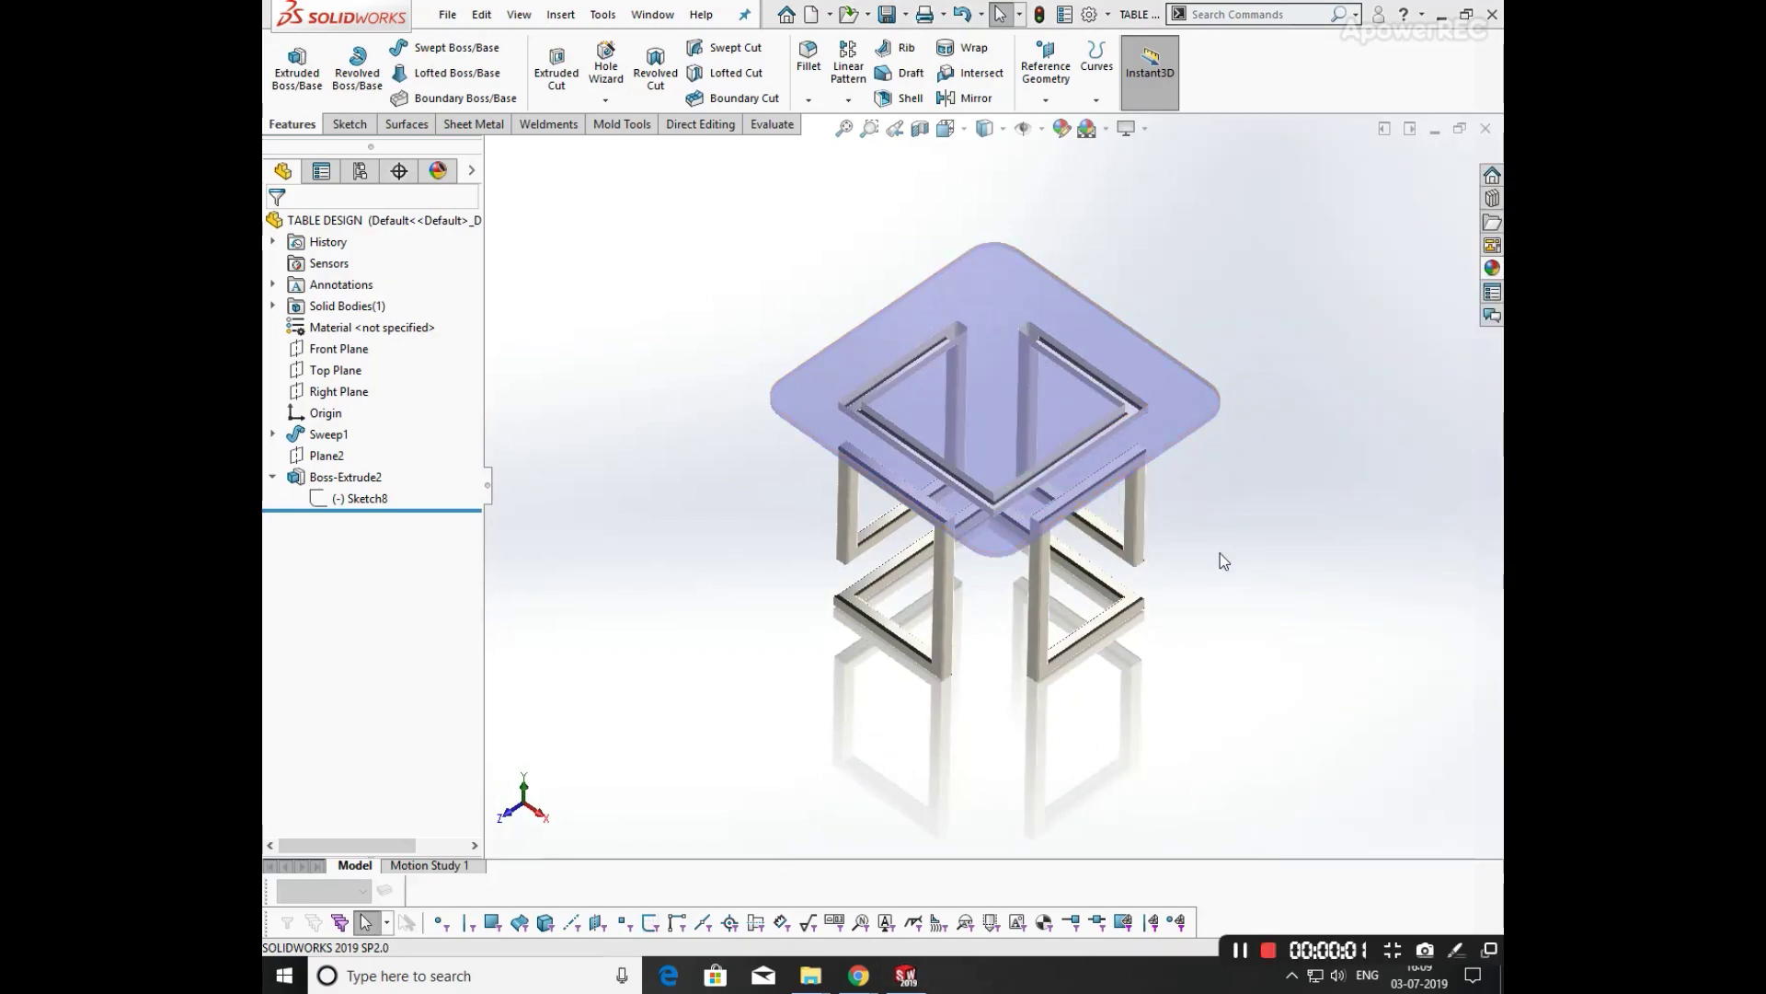
middle_drag(1222, 560, 1223, 390)
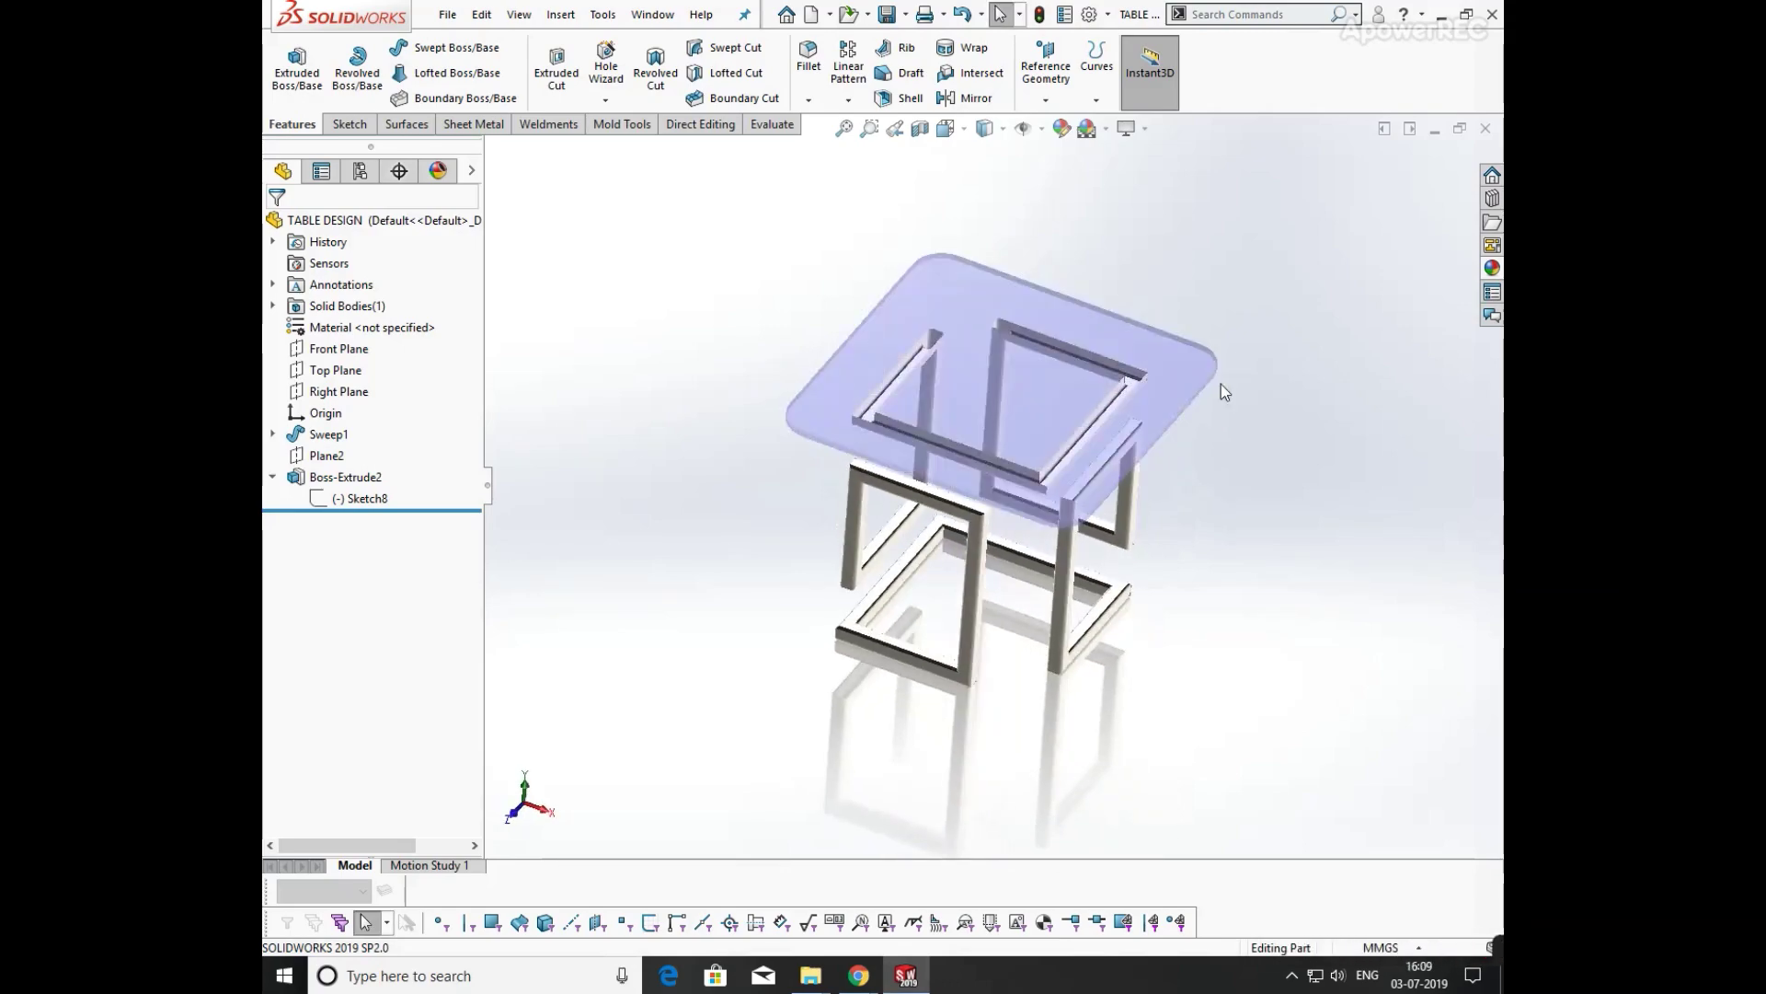
middle_drag(1219, 471, 1442, 287)
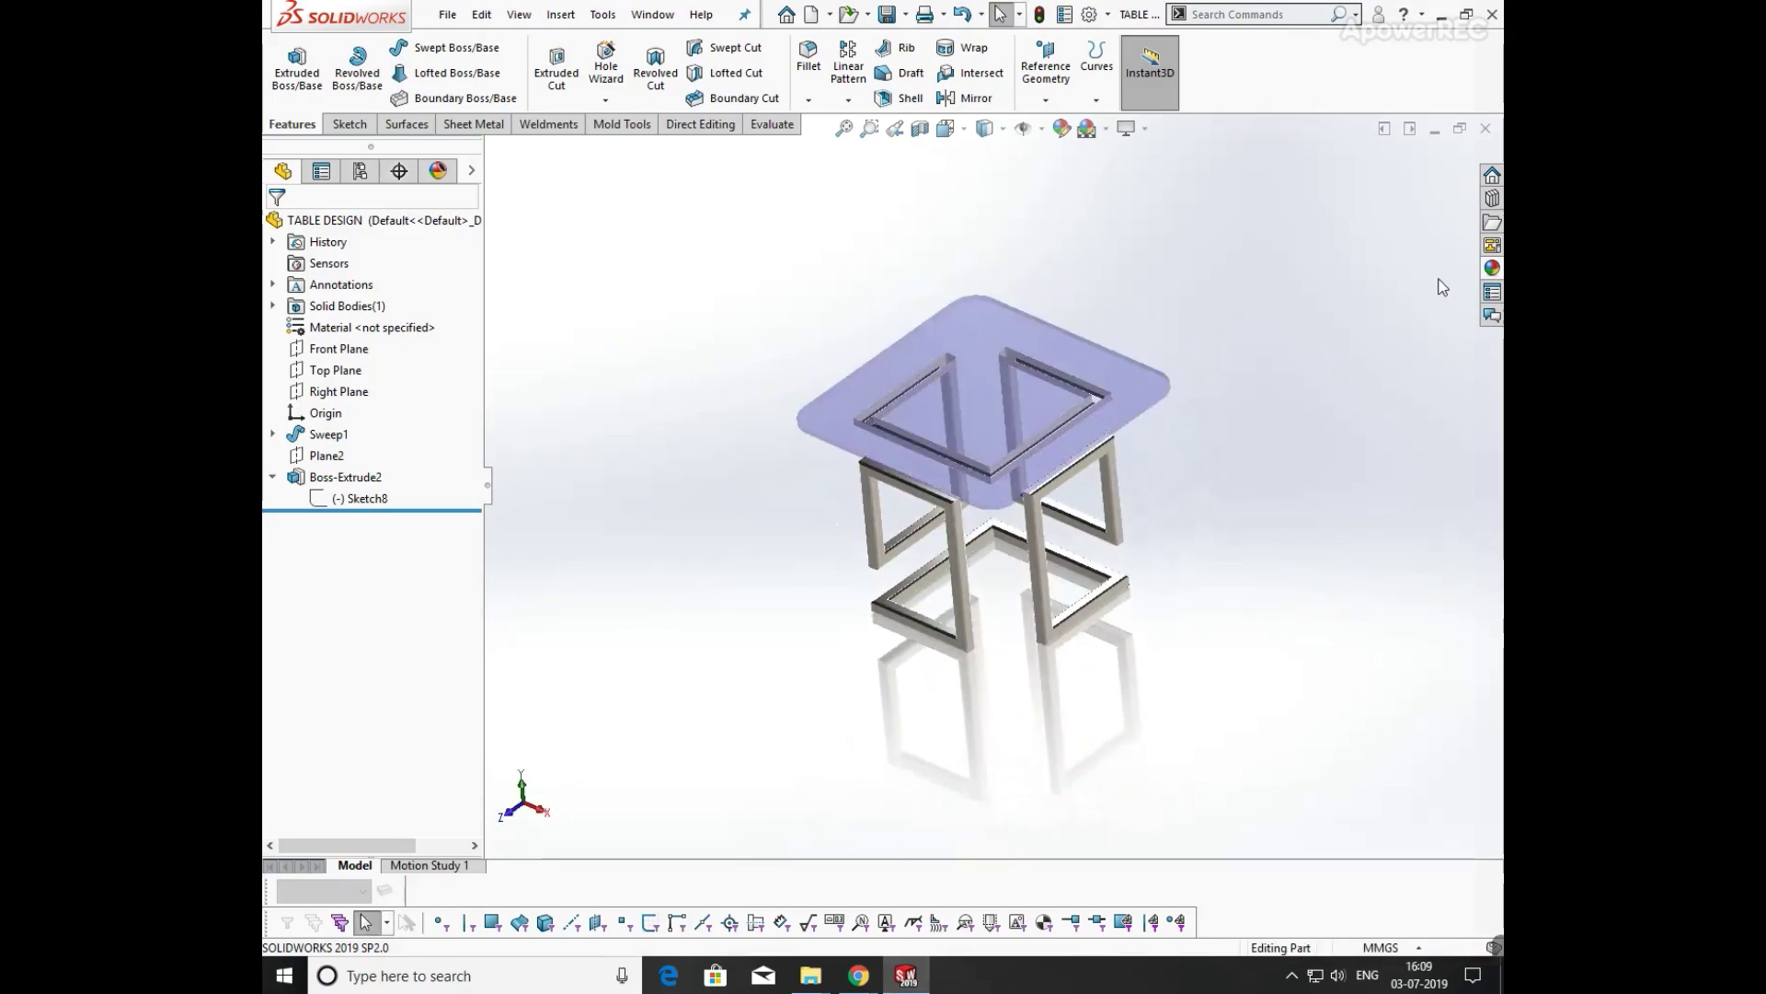
click(1491, 266)
drag(1496, 503, 1497, 756)
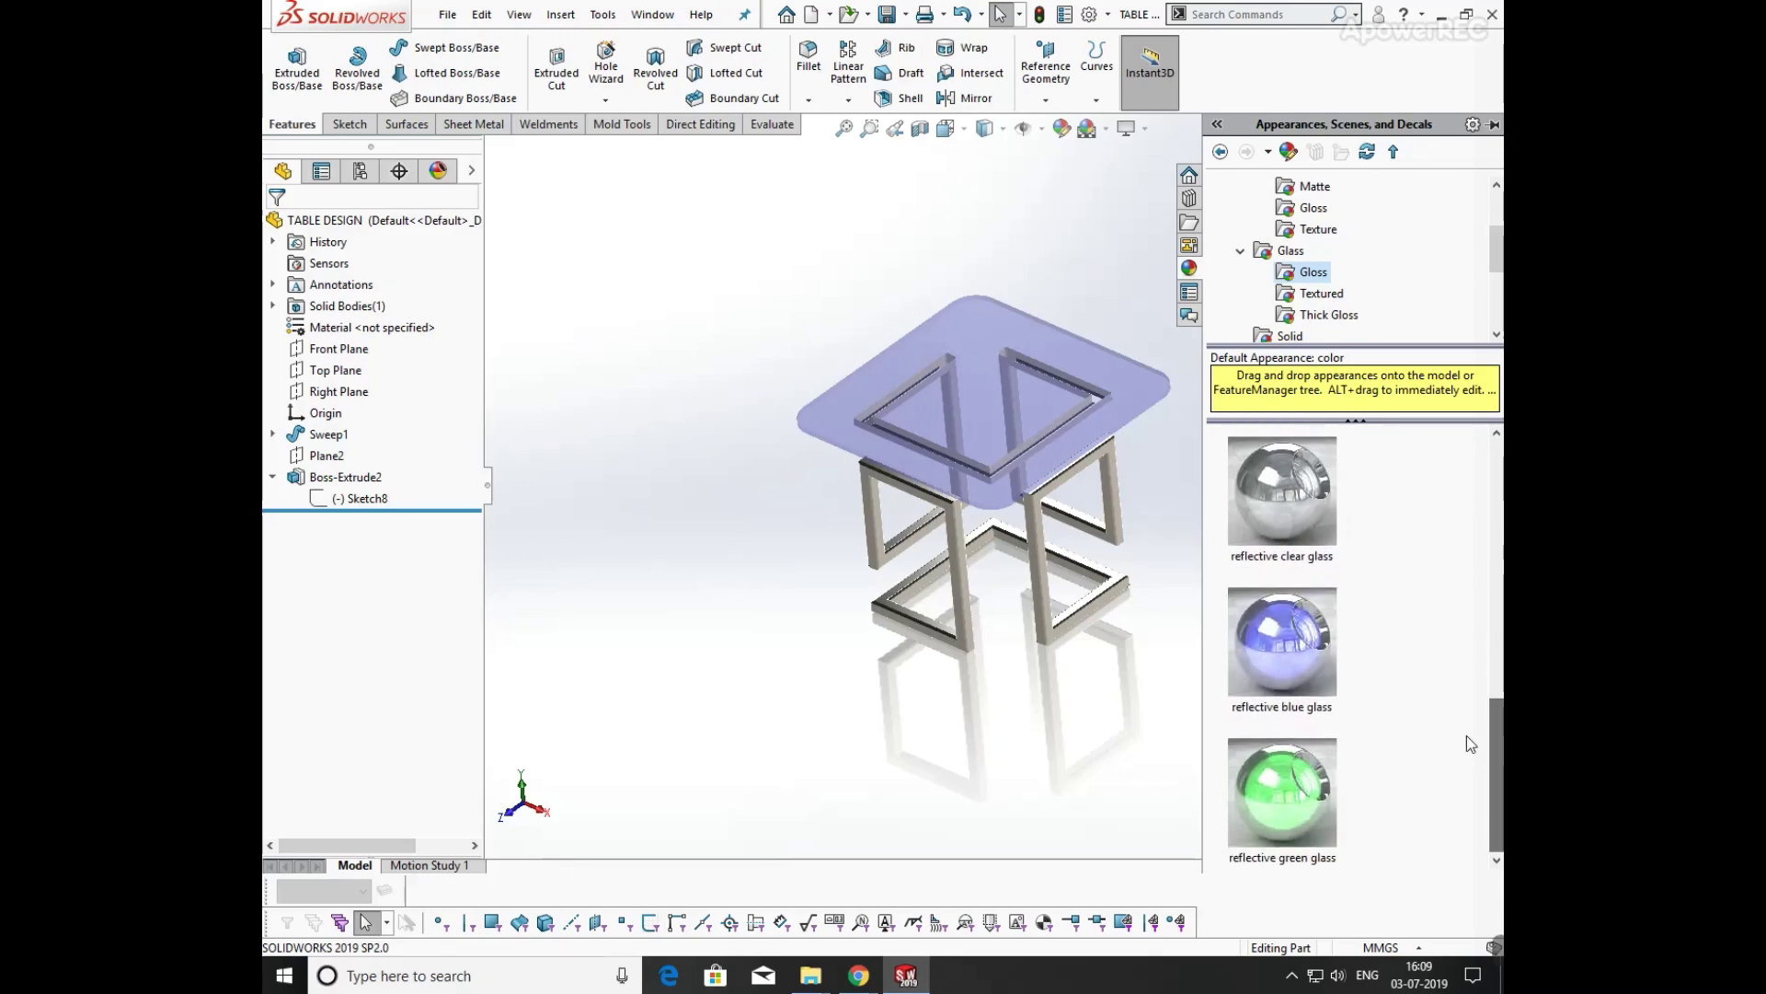
drag(1314, 666, 1067, 422)
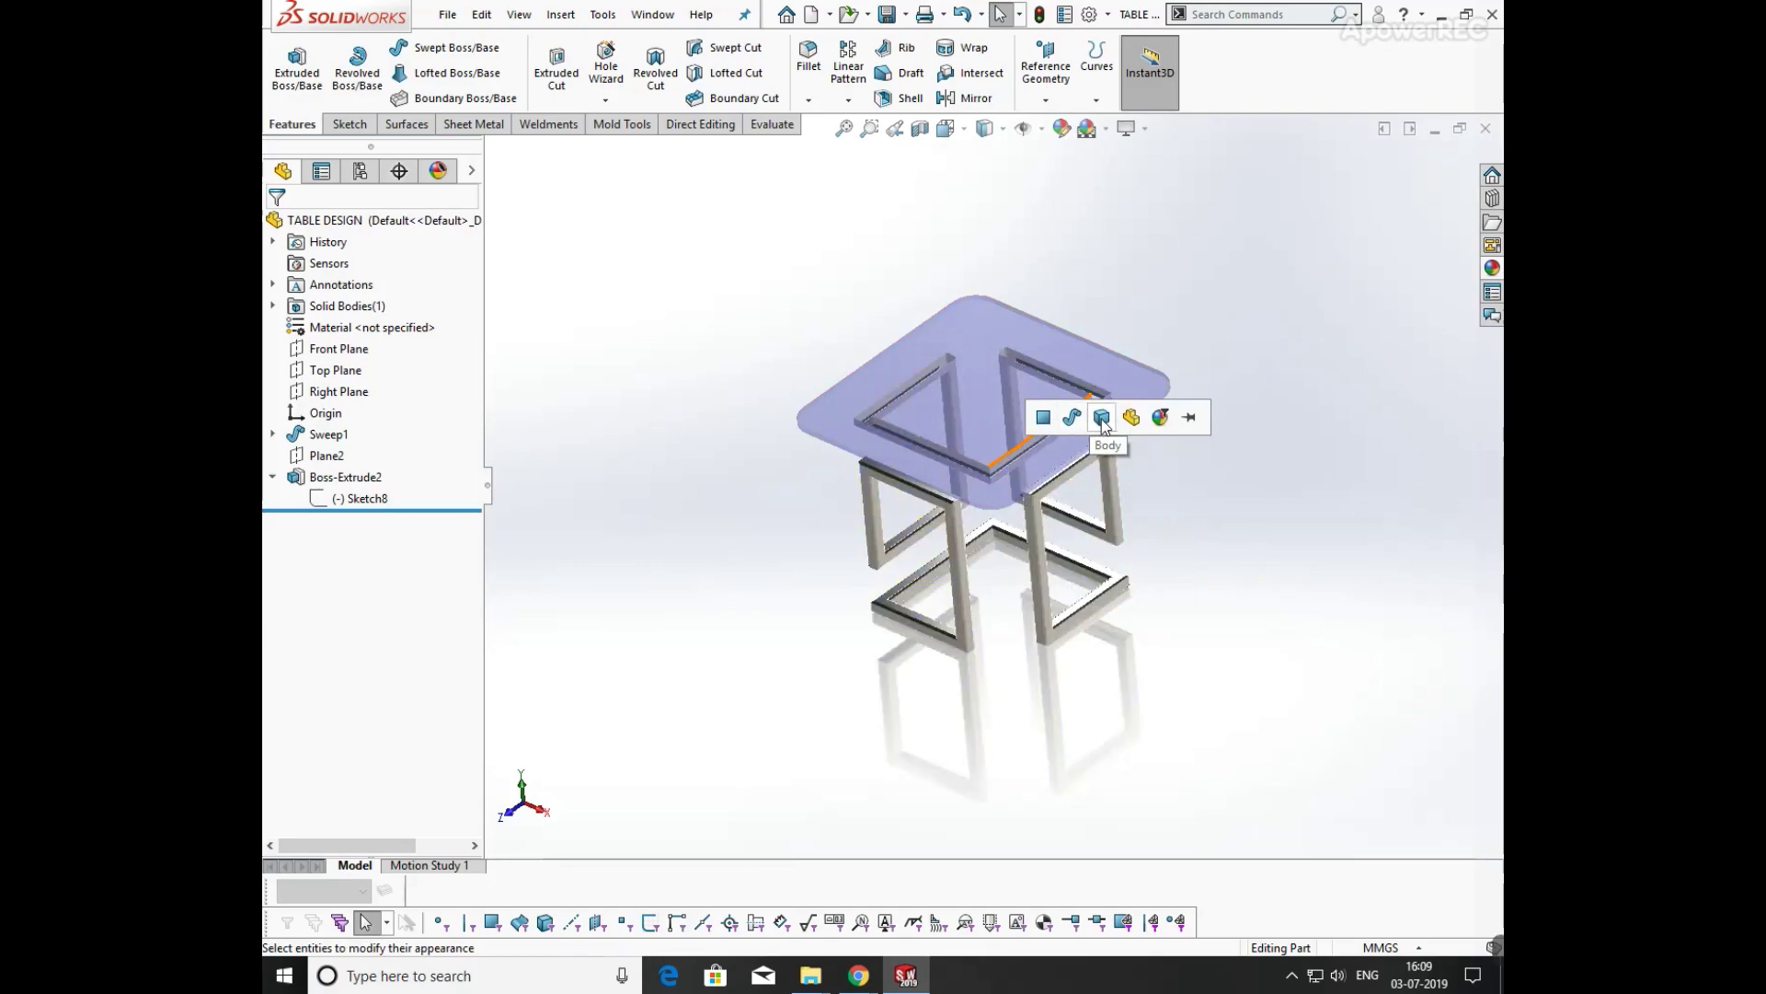
click(1101, 419)
- Examine the glass tabletop and steel frame from different sides, ending in a standard corner view of the whole table
middle_drag(1204, 528, 1251, 513)
scroll(964, 467, down, 3)
middle_drag(964, 467, 851, 492)
middle_drag(1165, 408, 911, 552)
scroll(1075, 555, up, 5)
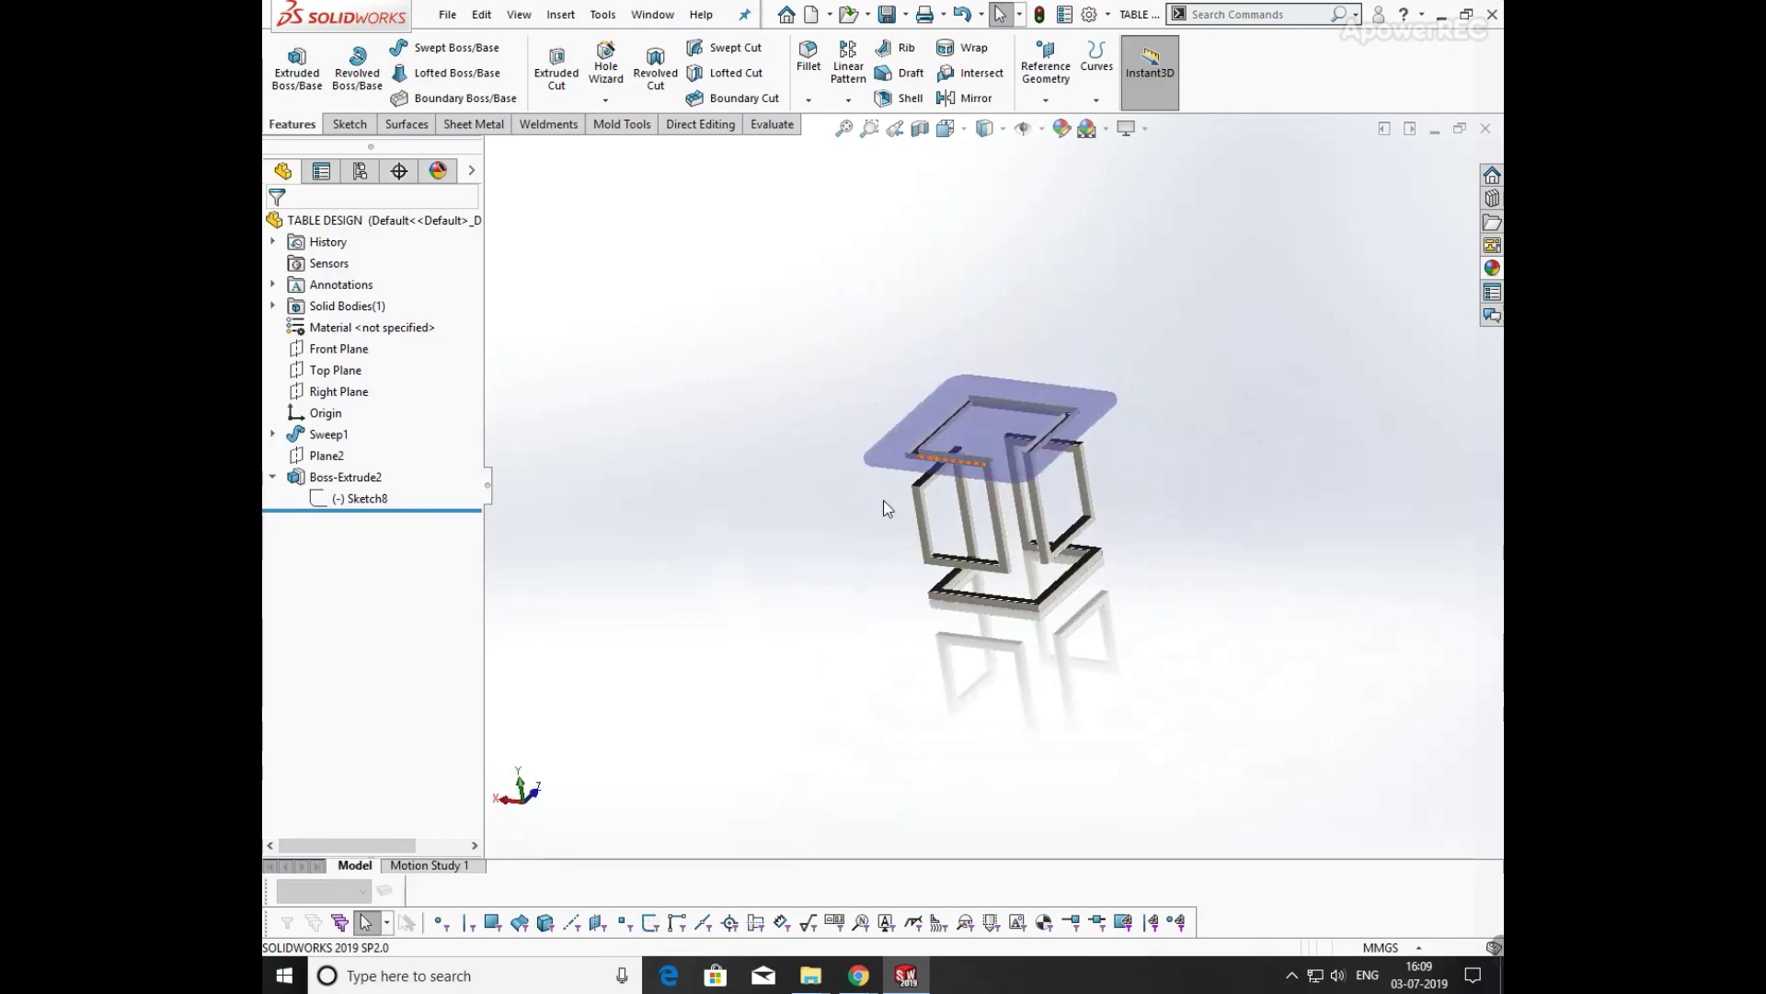
key(space)
click(863, 548)
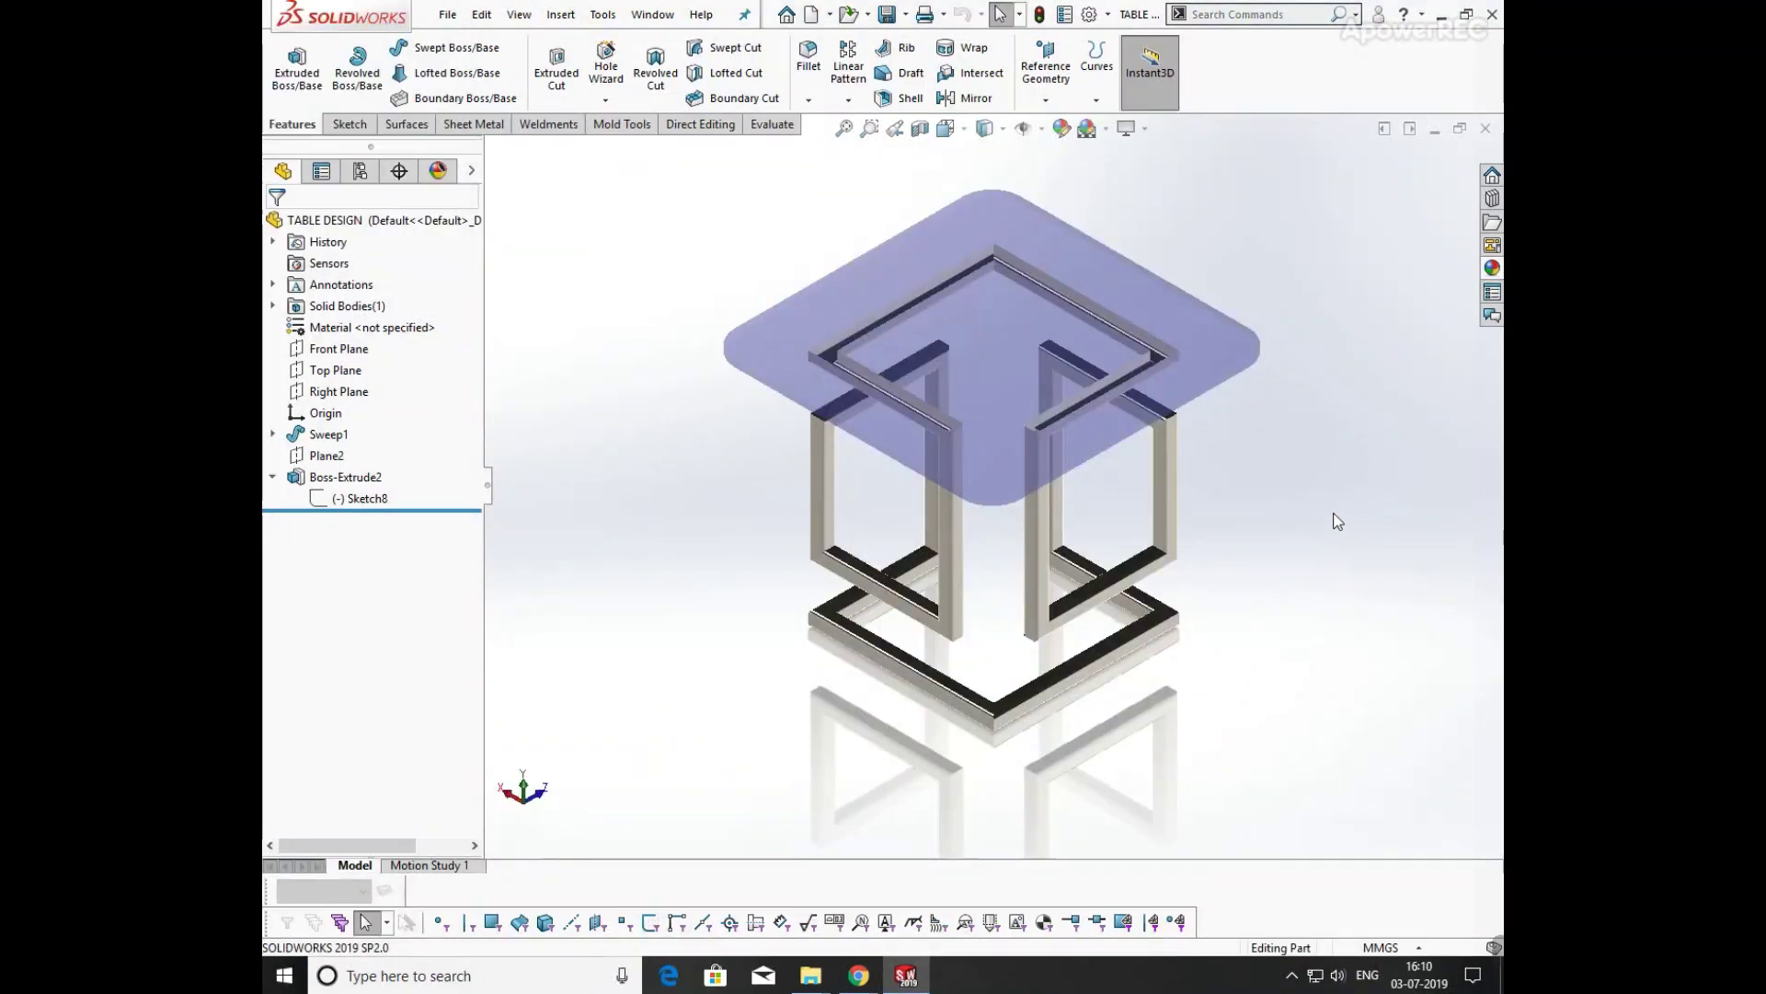
key(z)
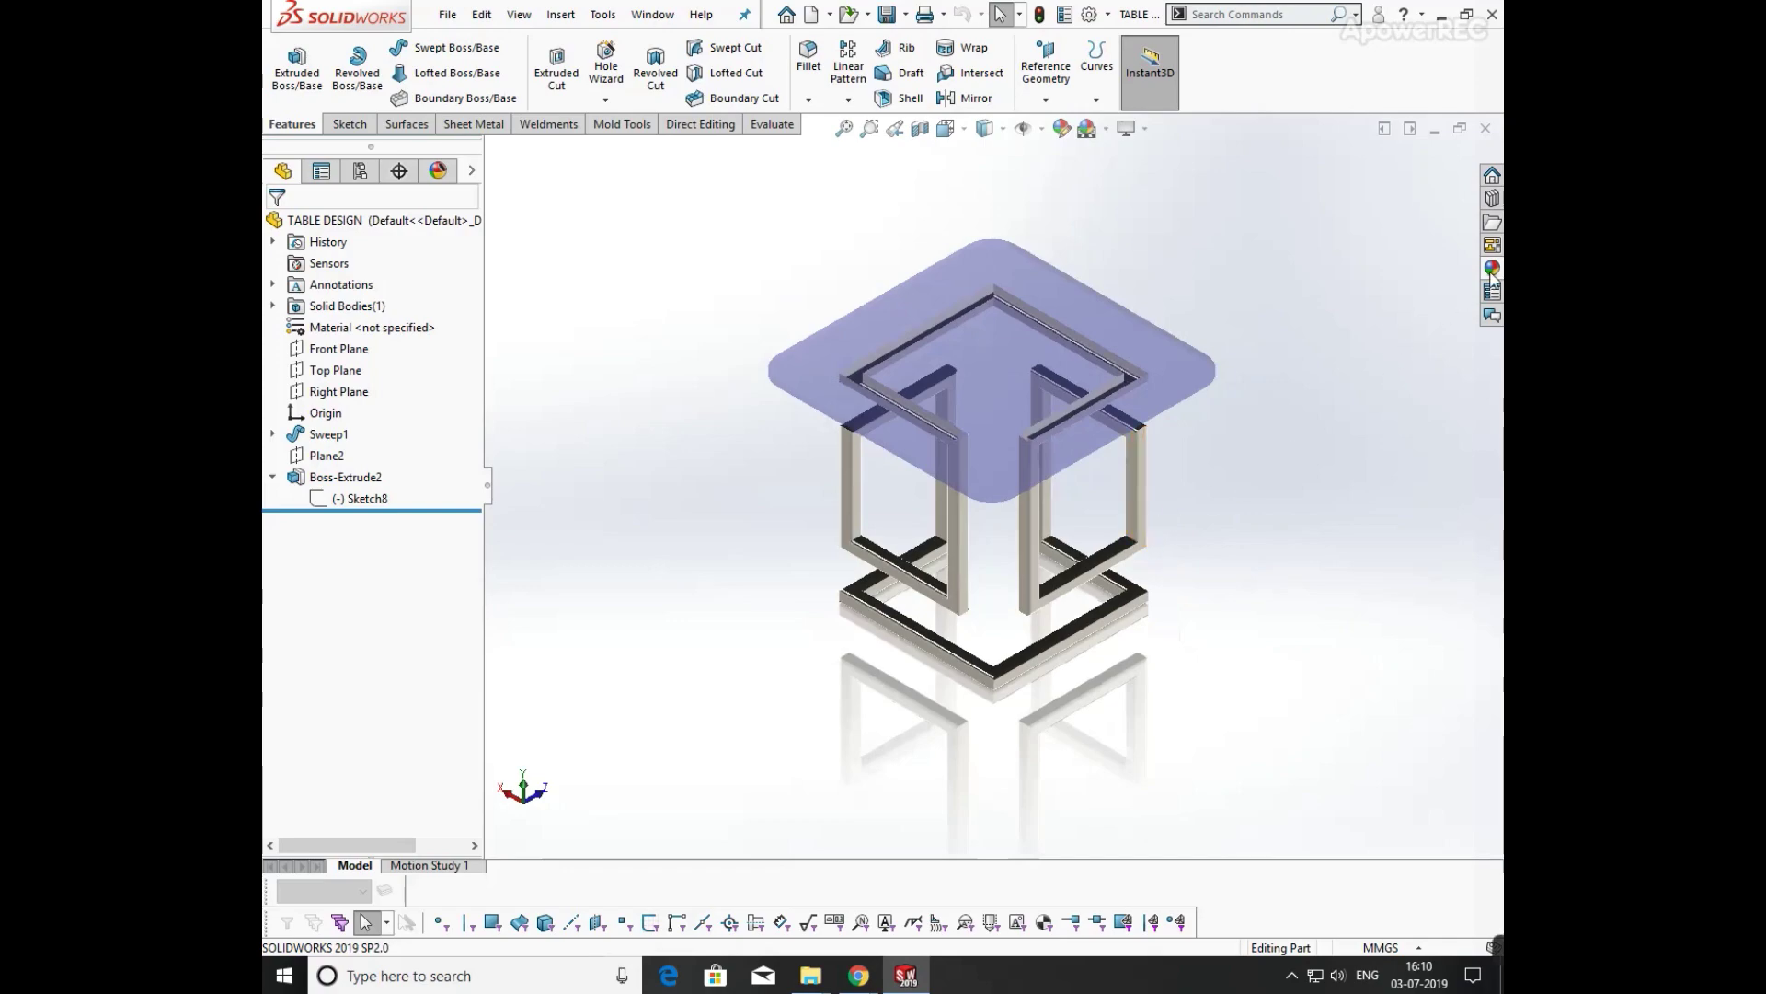
- Browse the organic wood appearances for ash, beech, birch, cherry, mahogany and maple
click(1493, 267)
click(1241, 252)
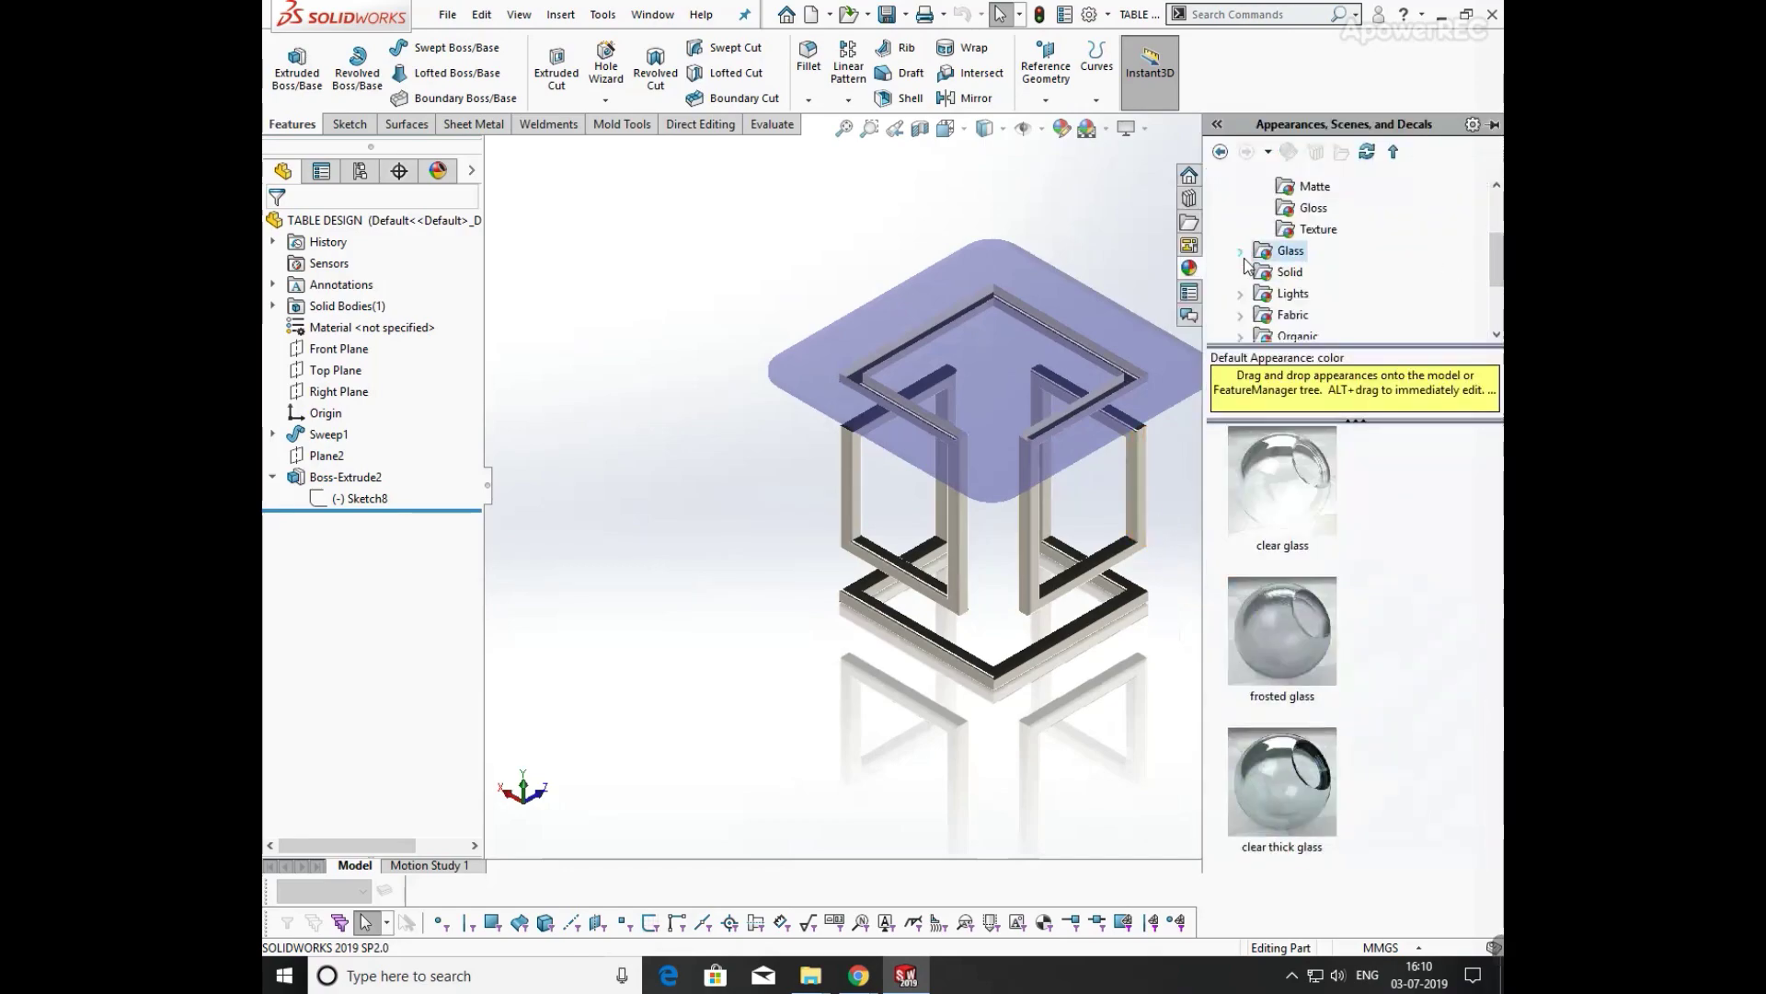
scroll(1261, 313, down, 2)
scroll(1250, 293, up, 3)
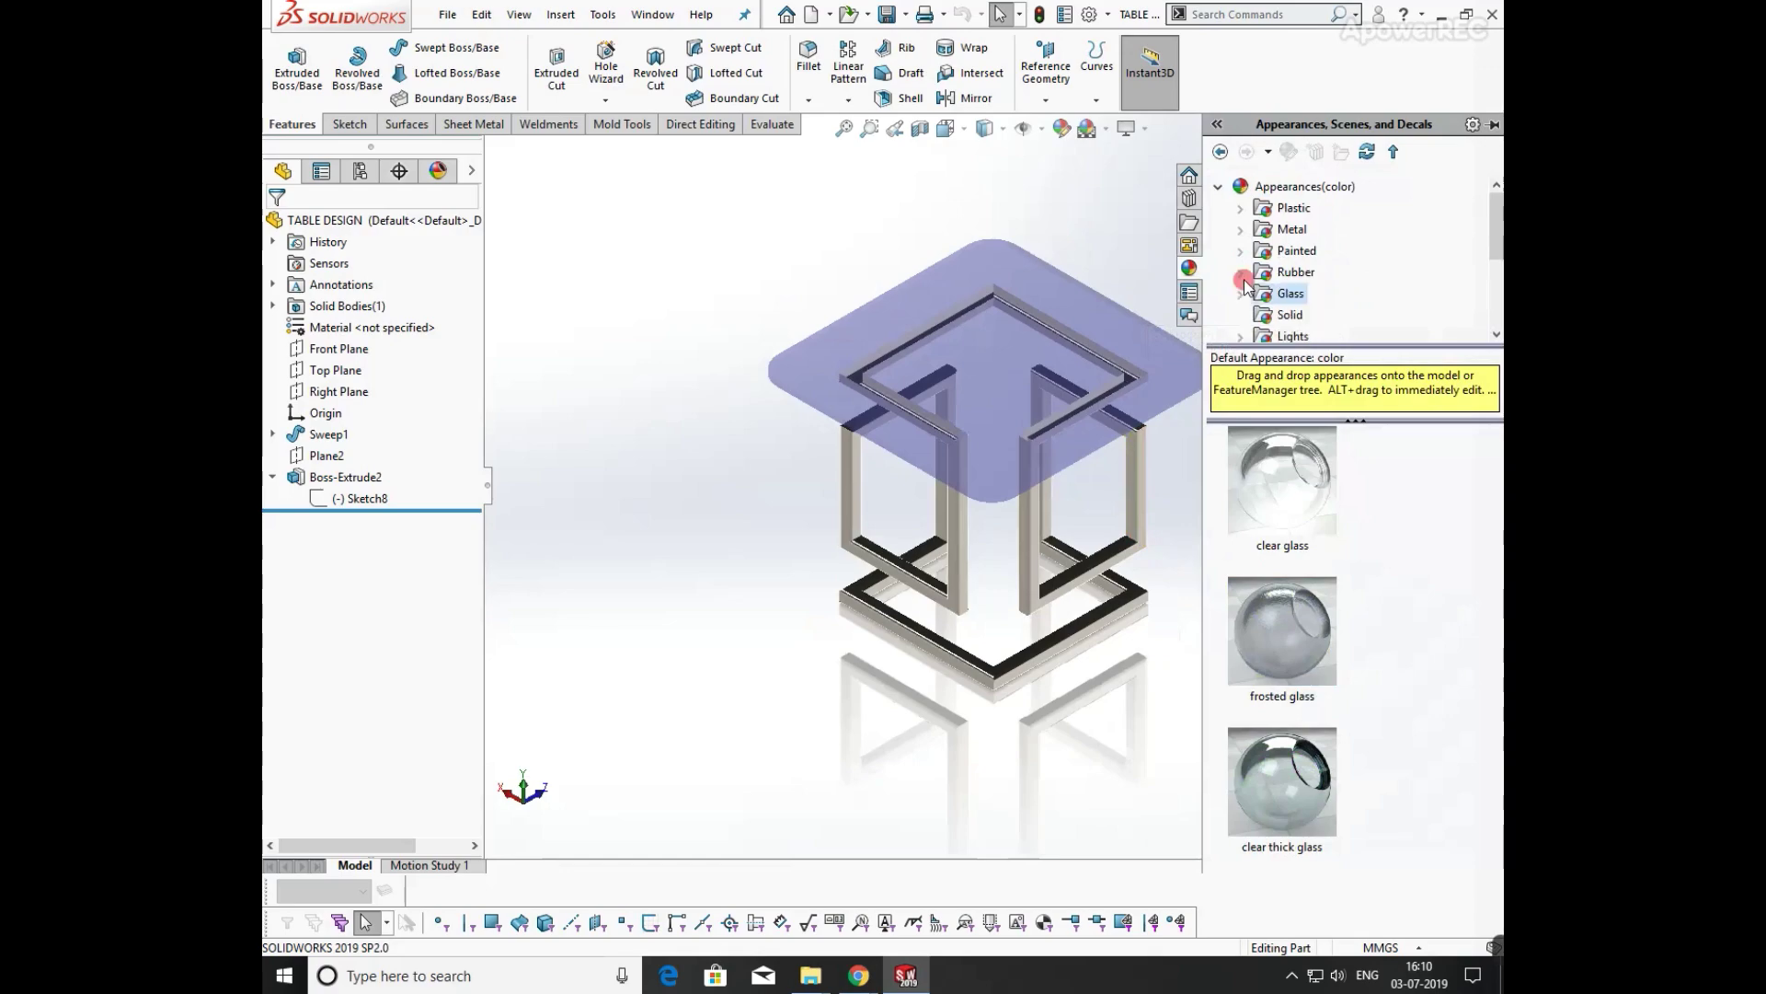
scroll(1250, 292, down, 2)
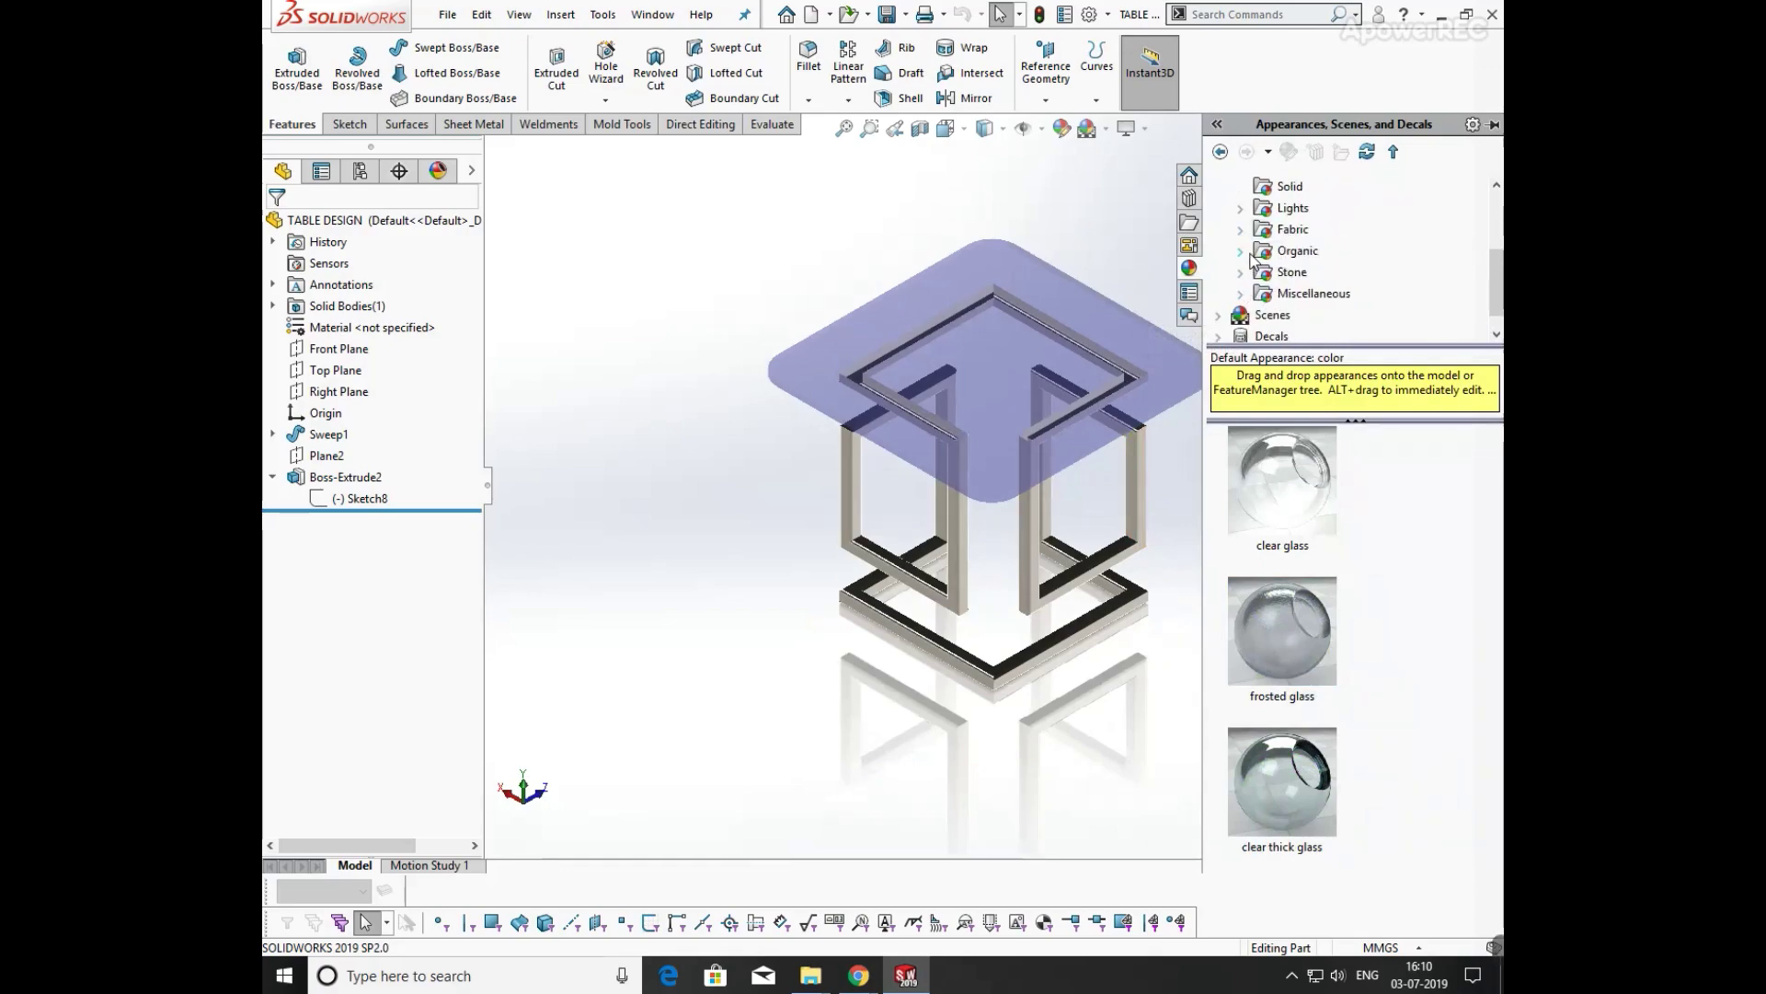
click(1250, 253)
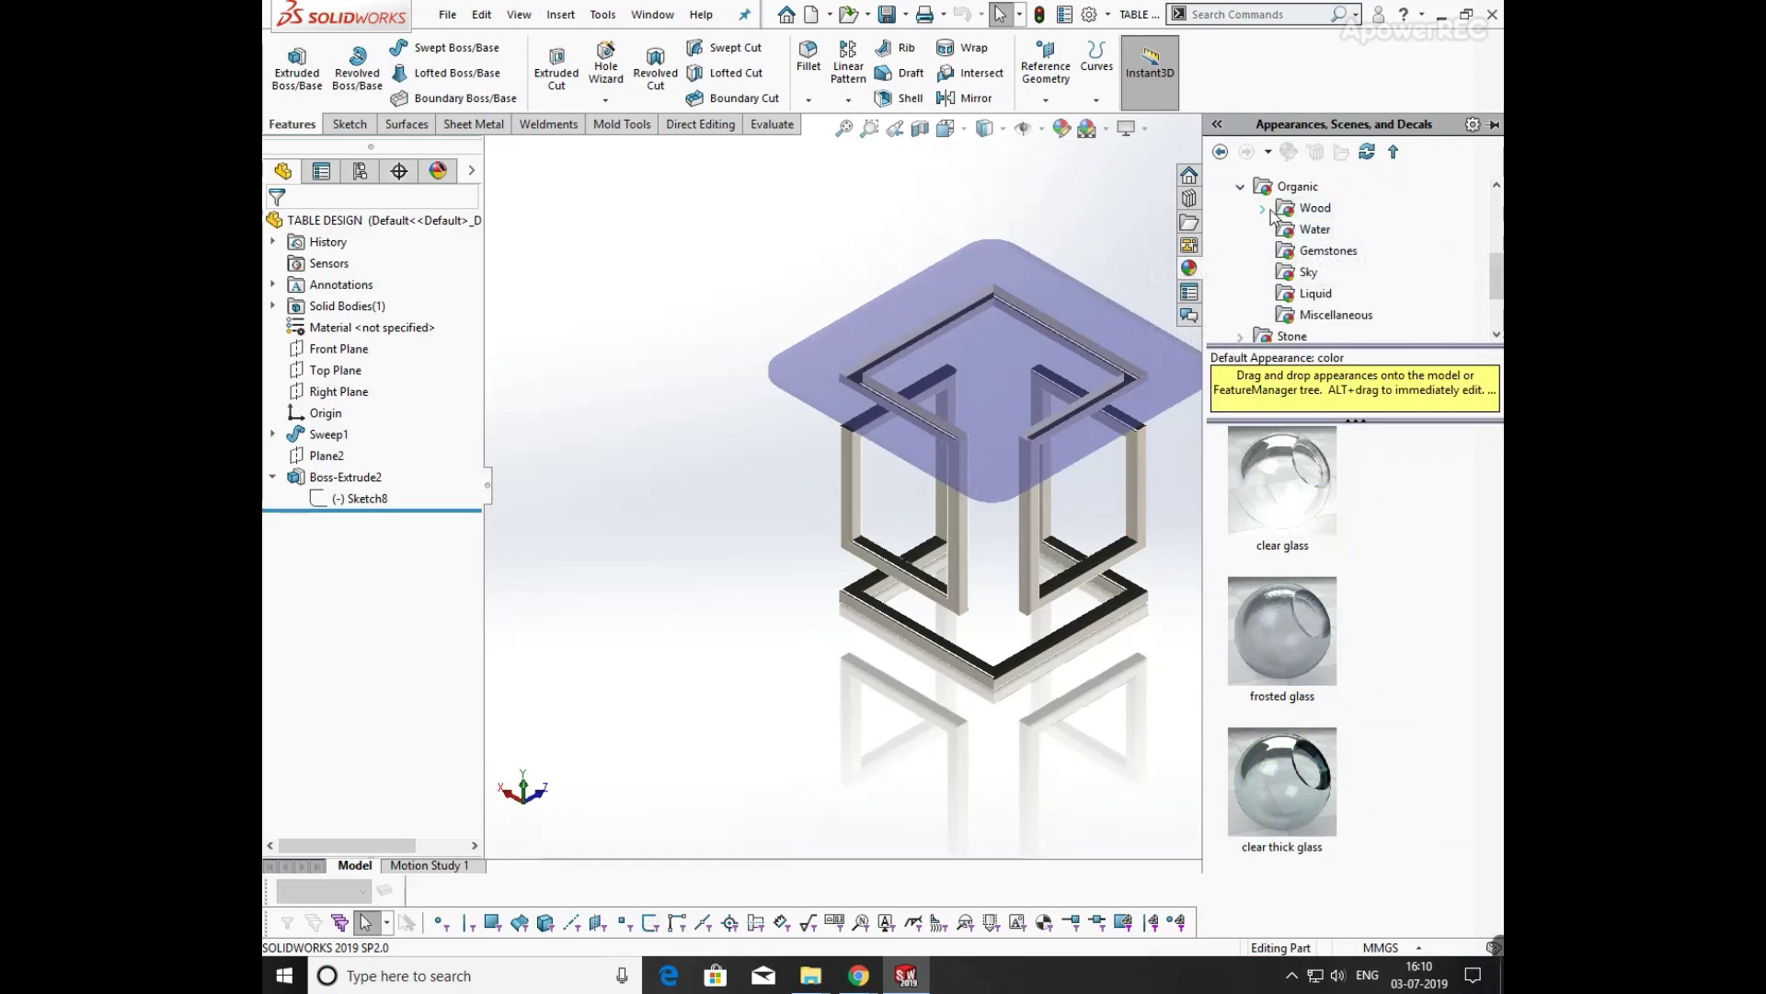
click(1264, 210)
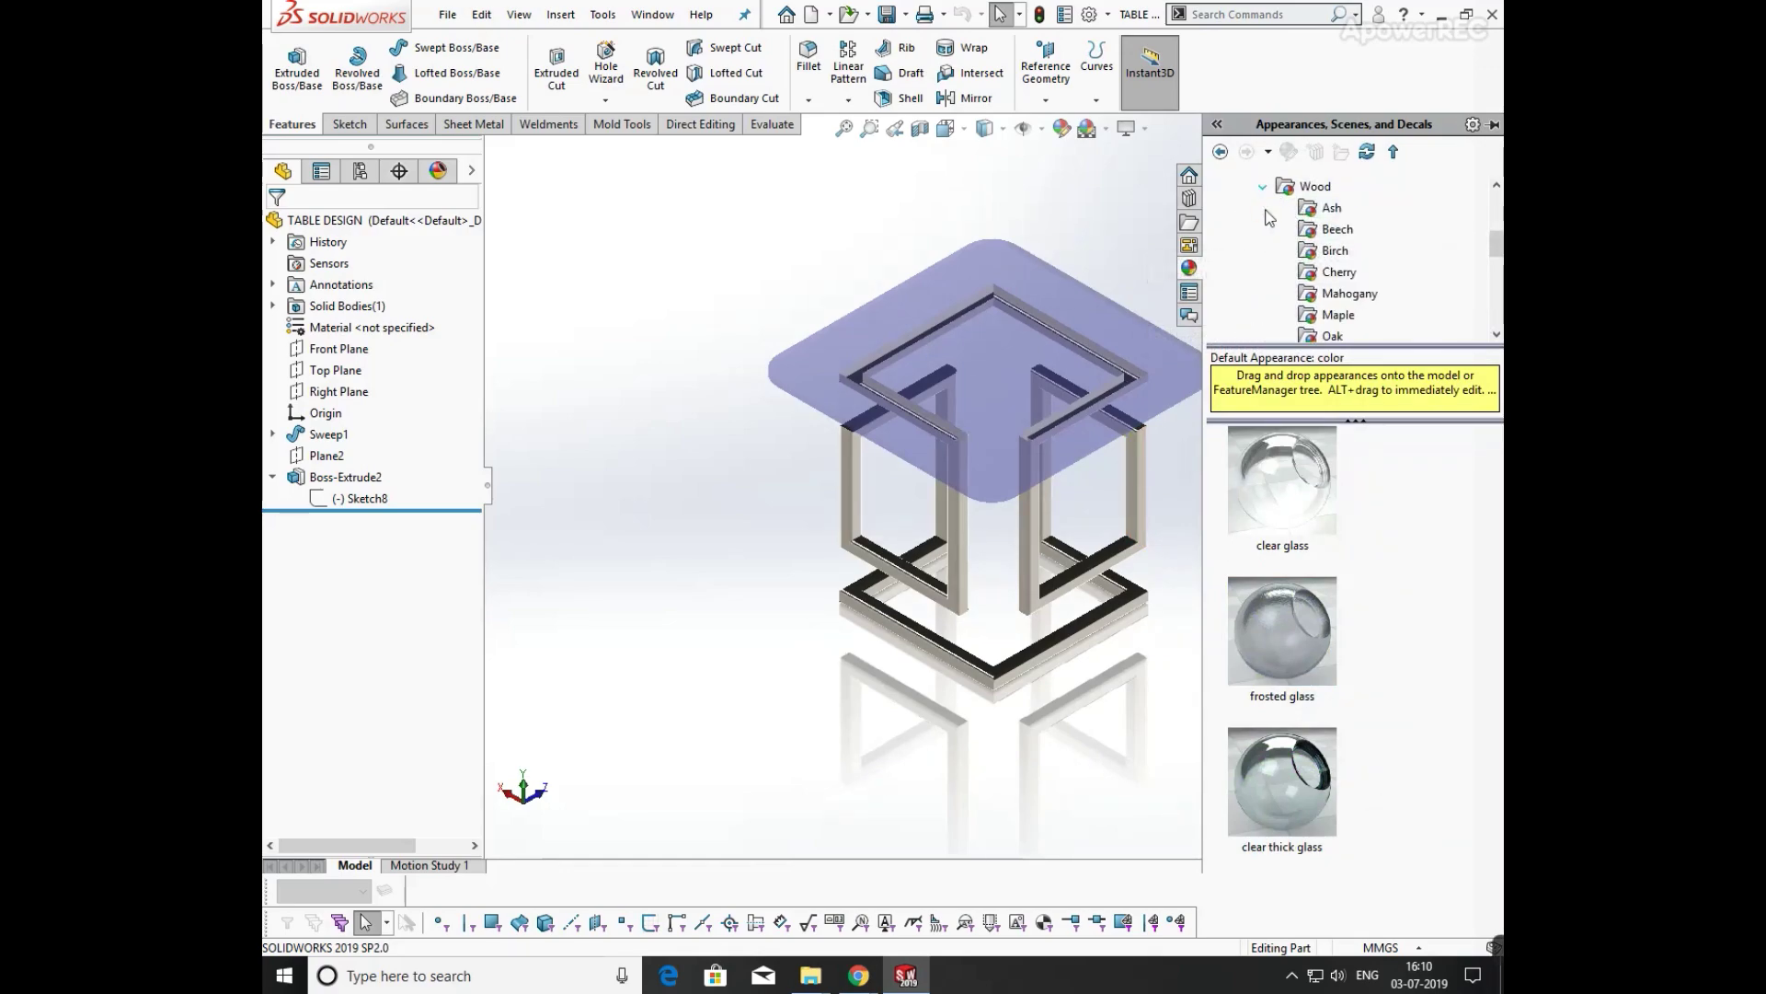
click(1331, 209)
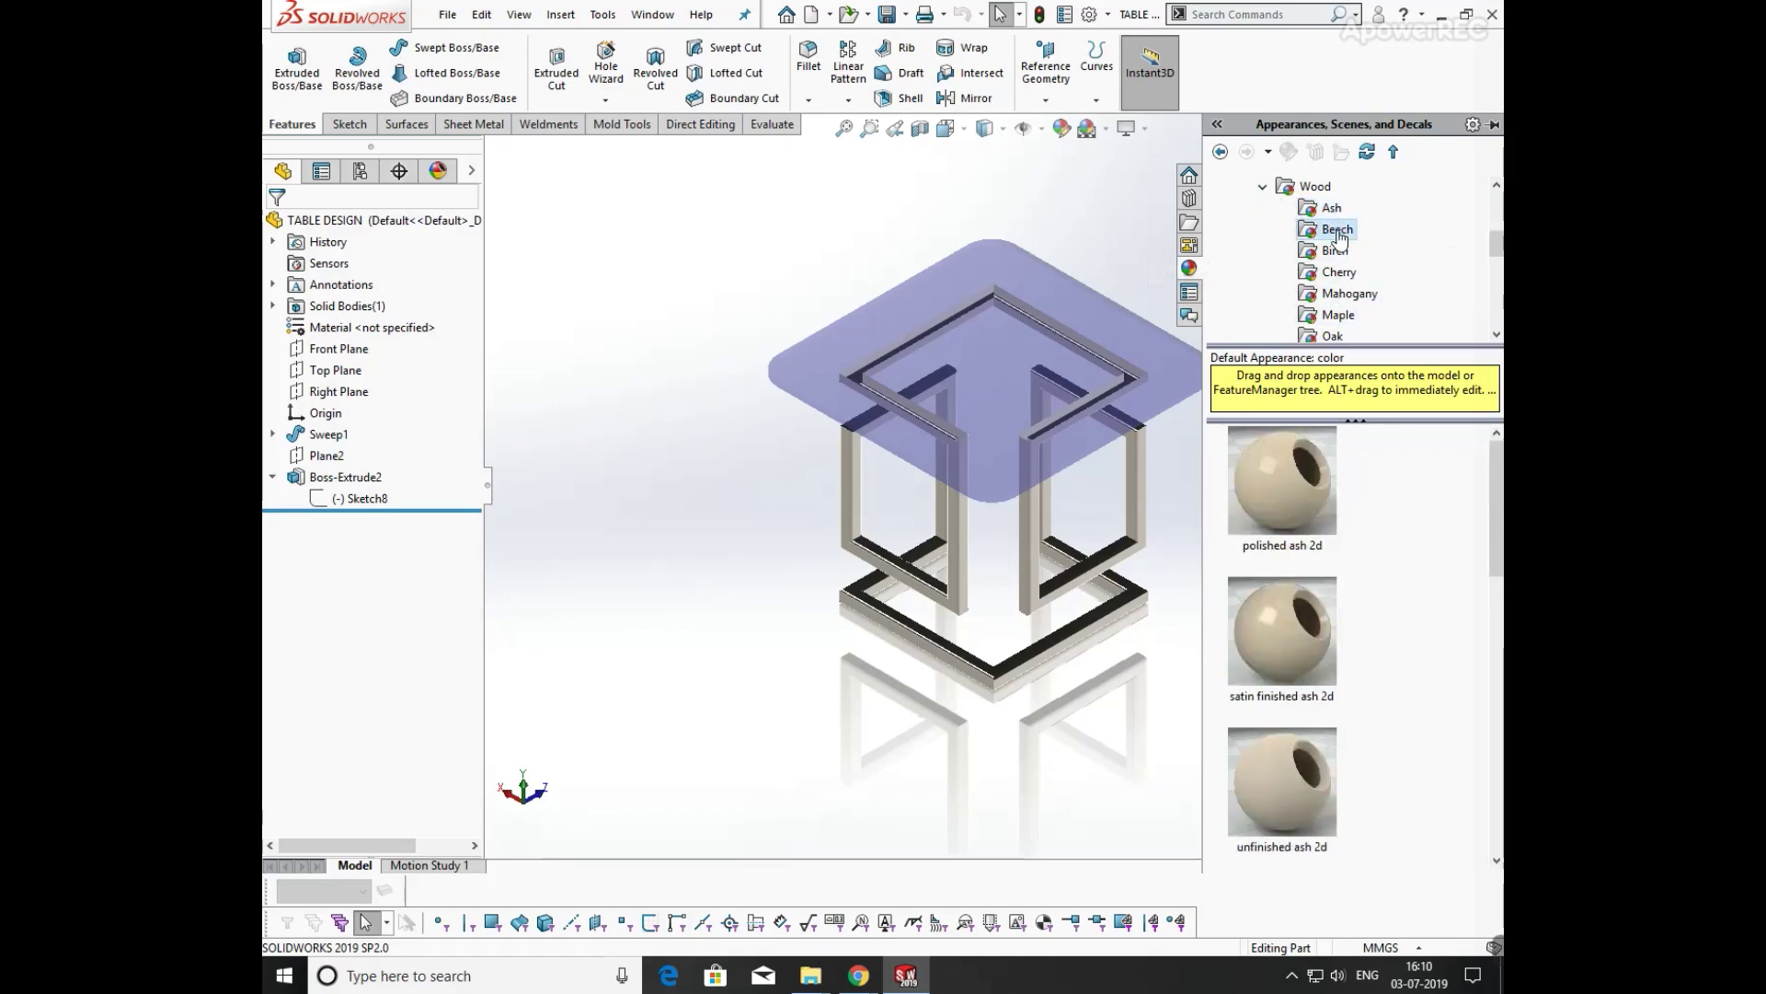
click(1338, 232)
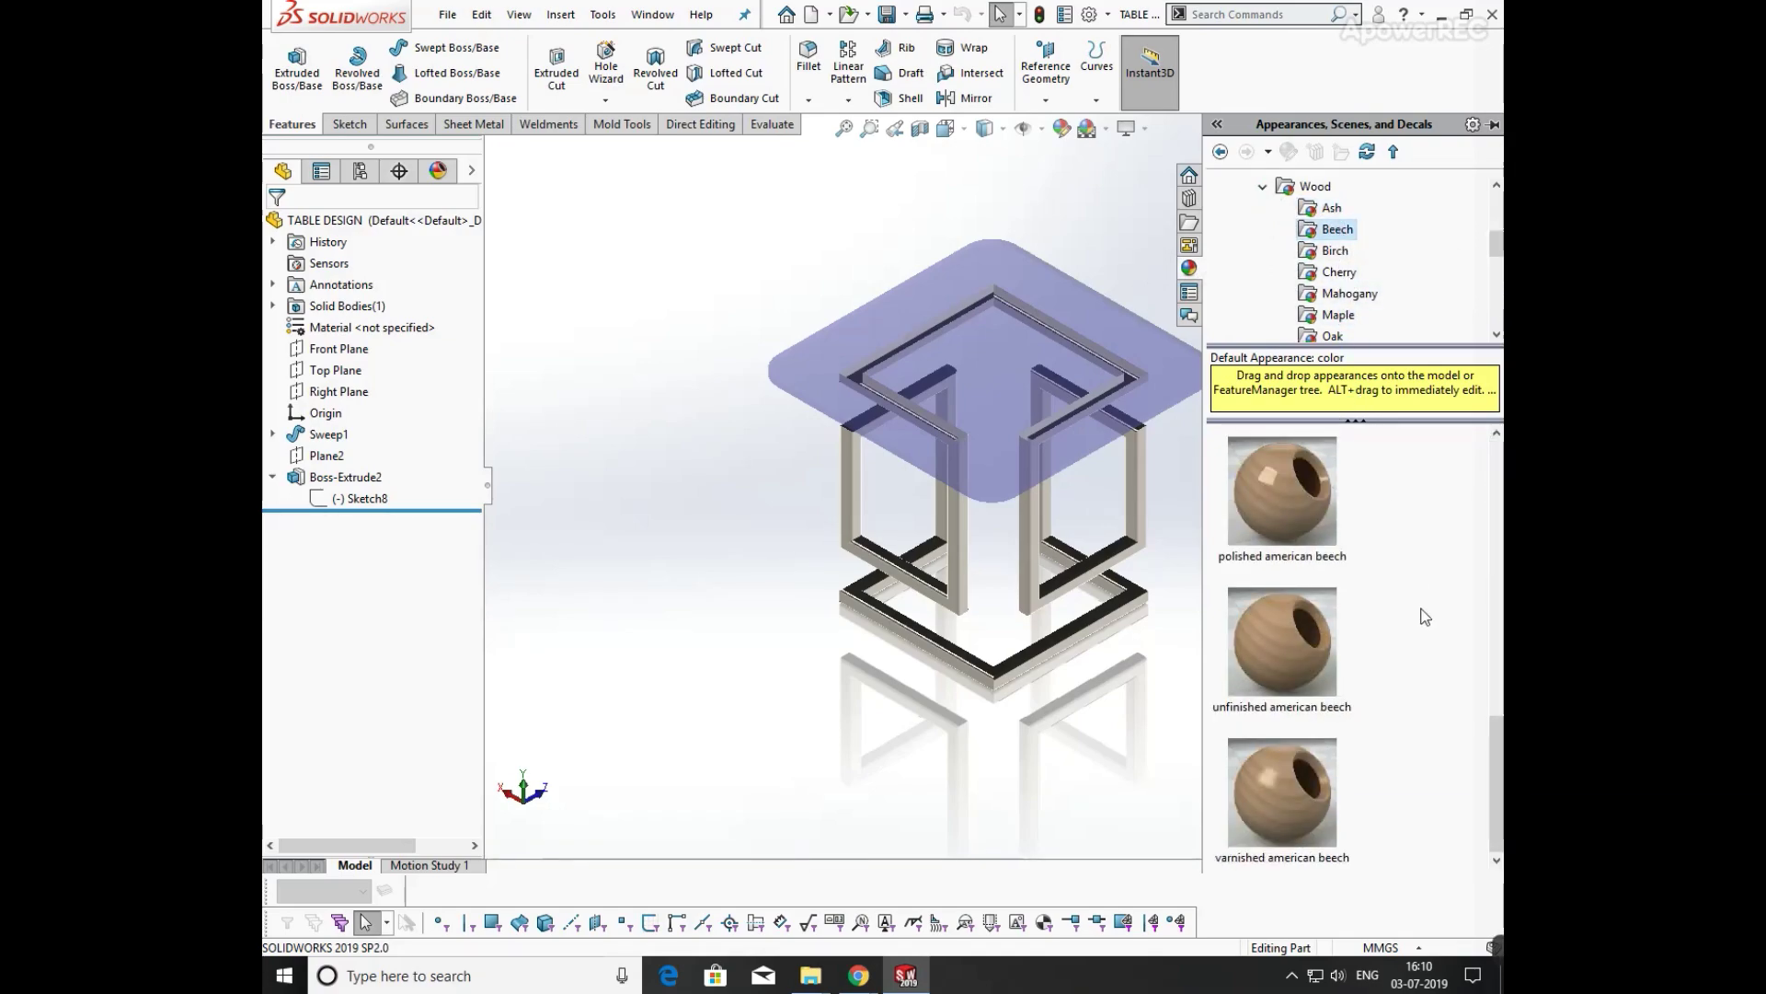
click(1336, 251)
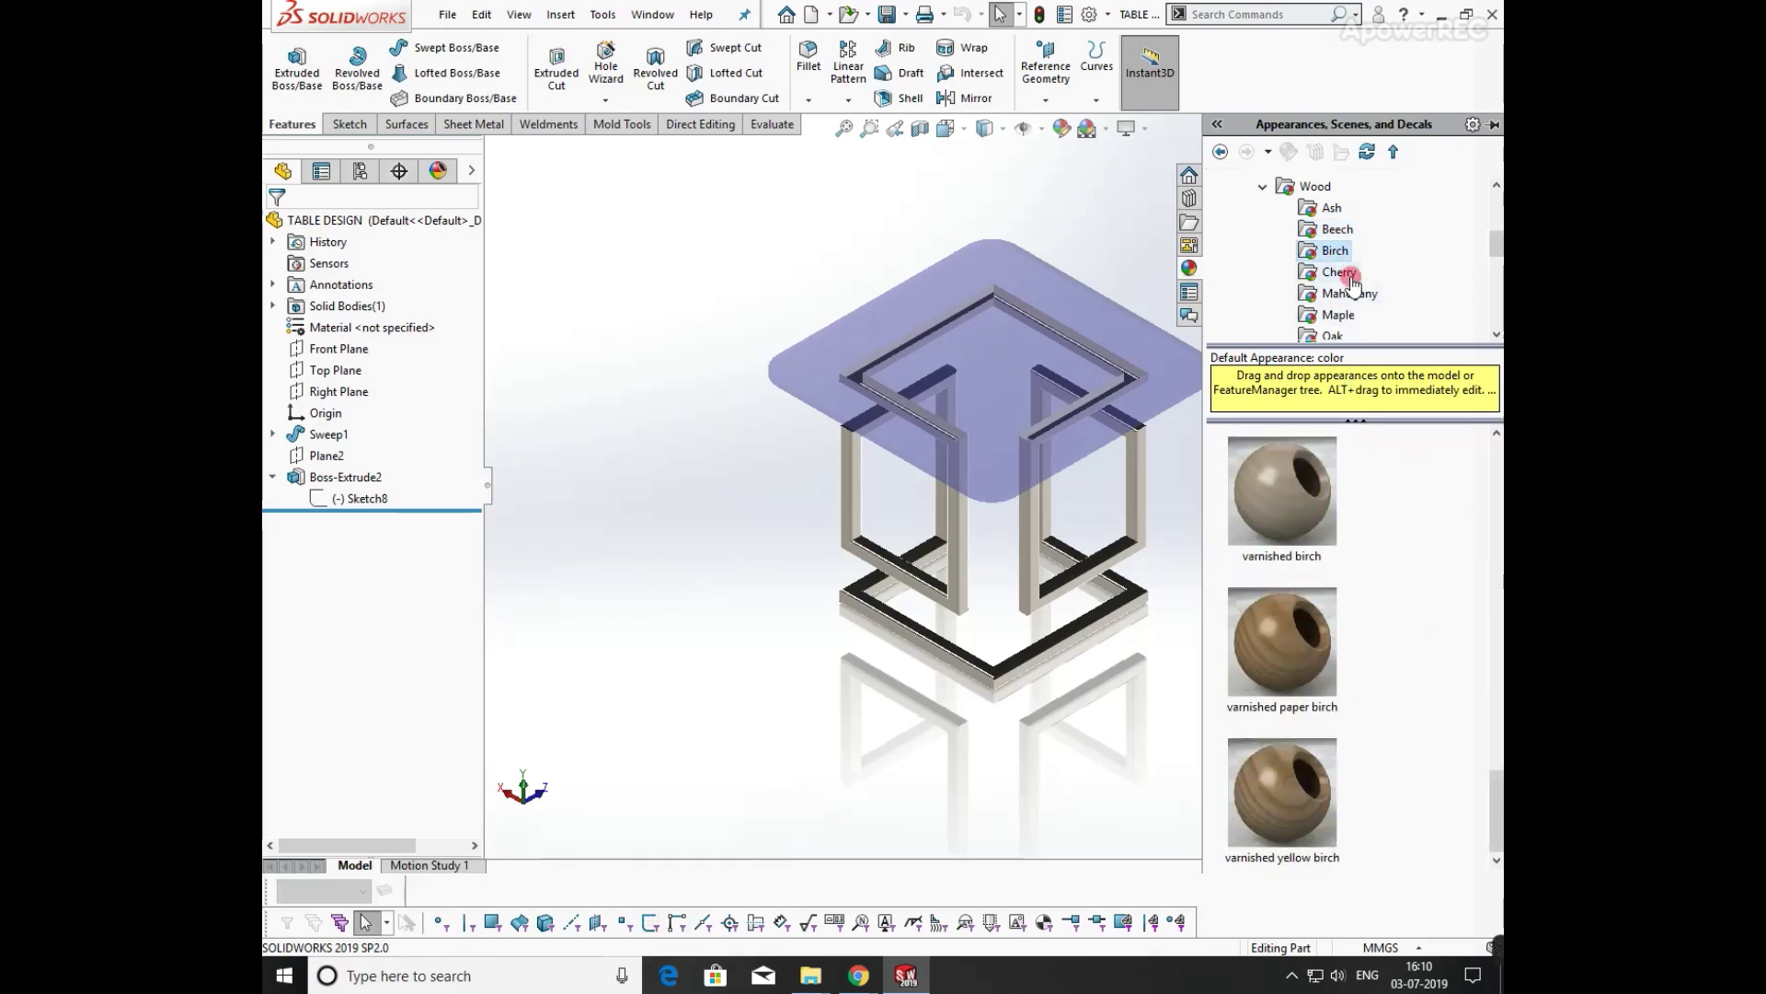
click(1351, 276)
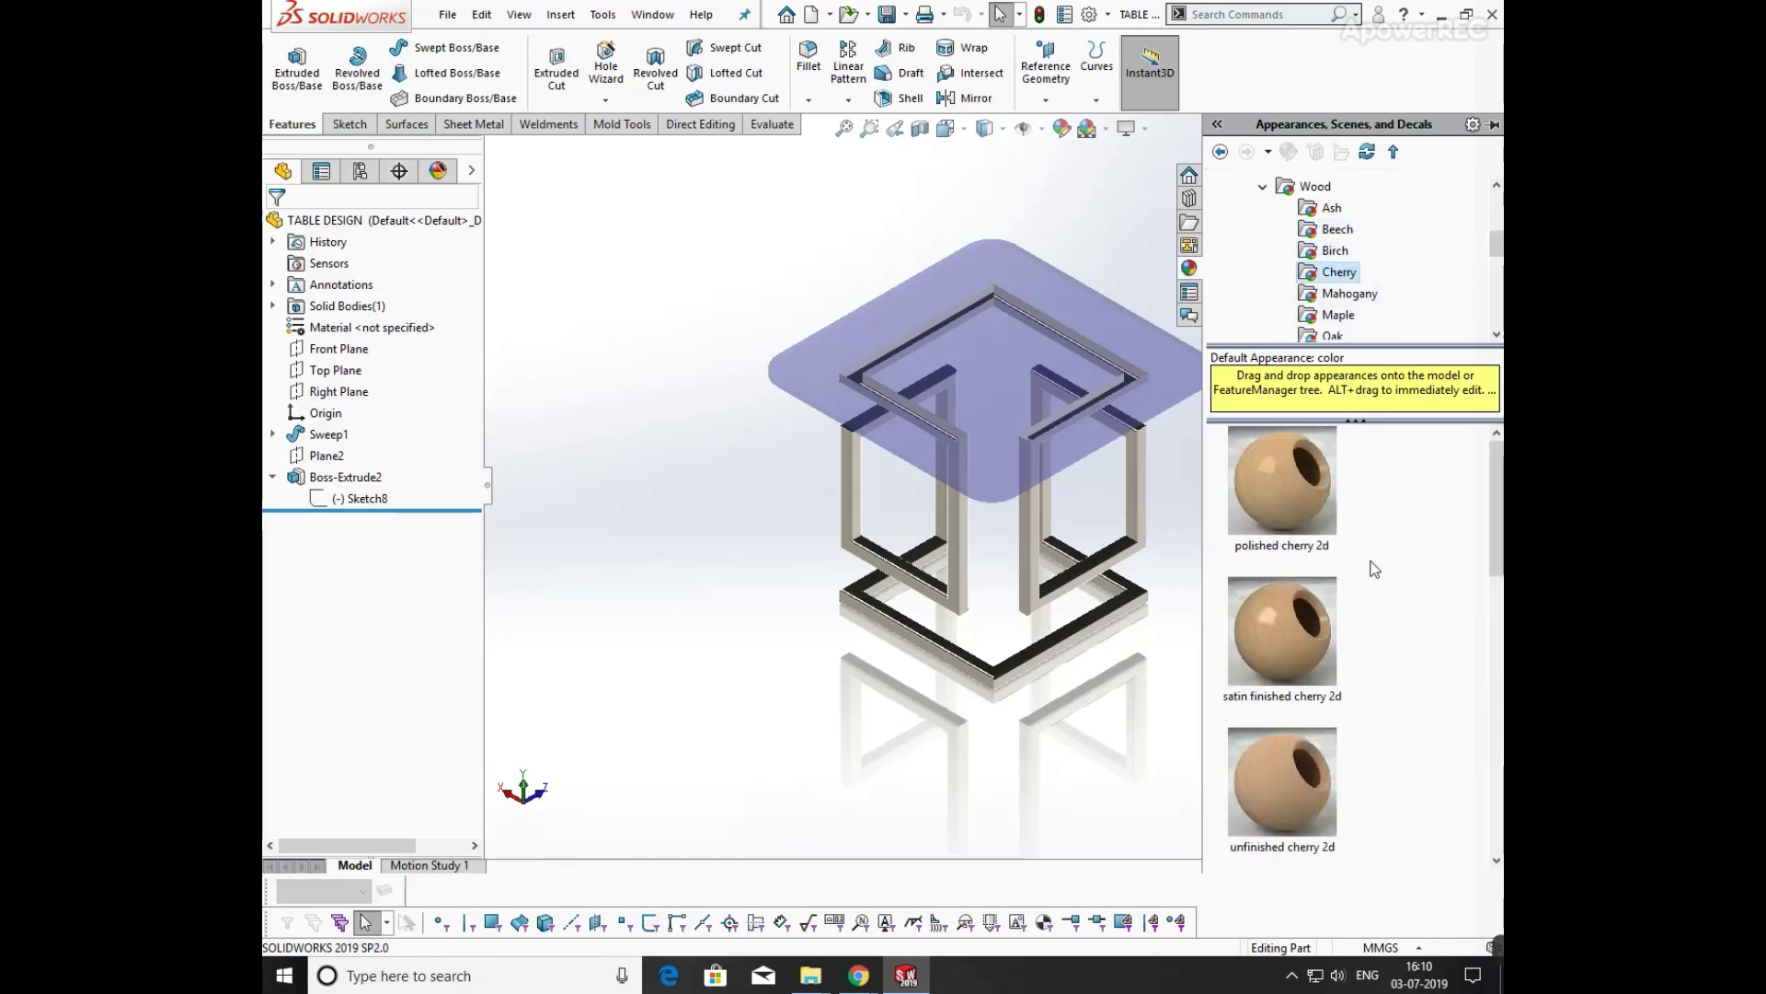
click(1346, 296)
click(1339, 315)
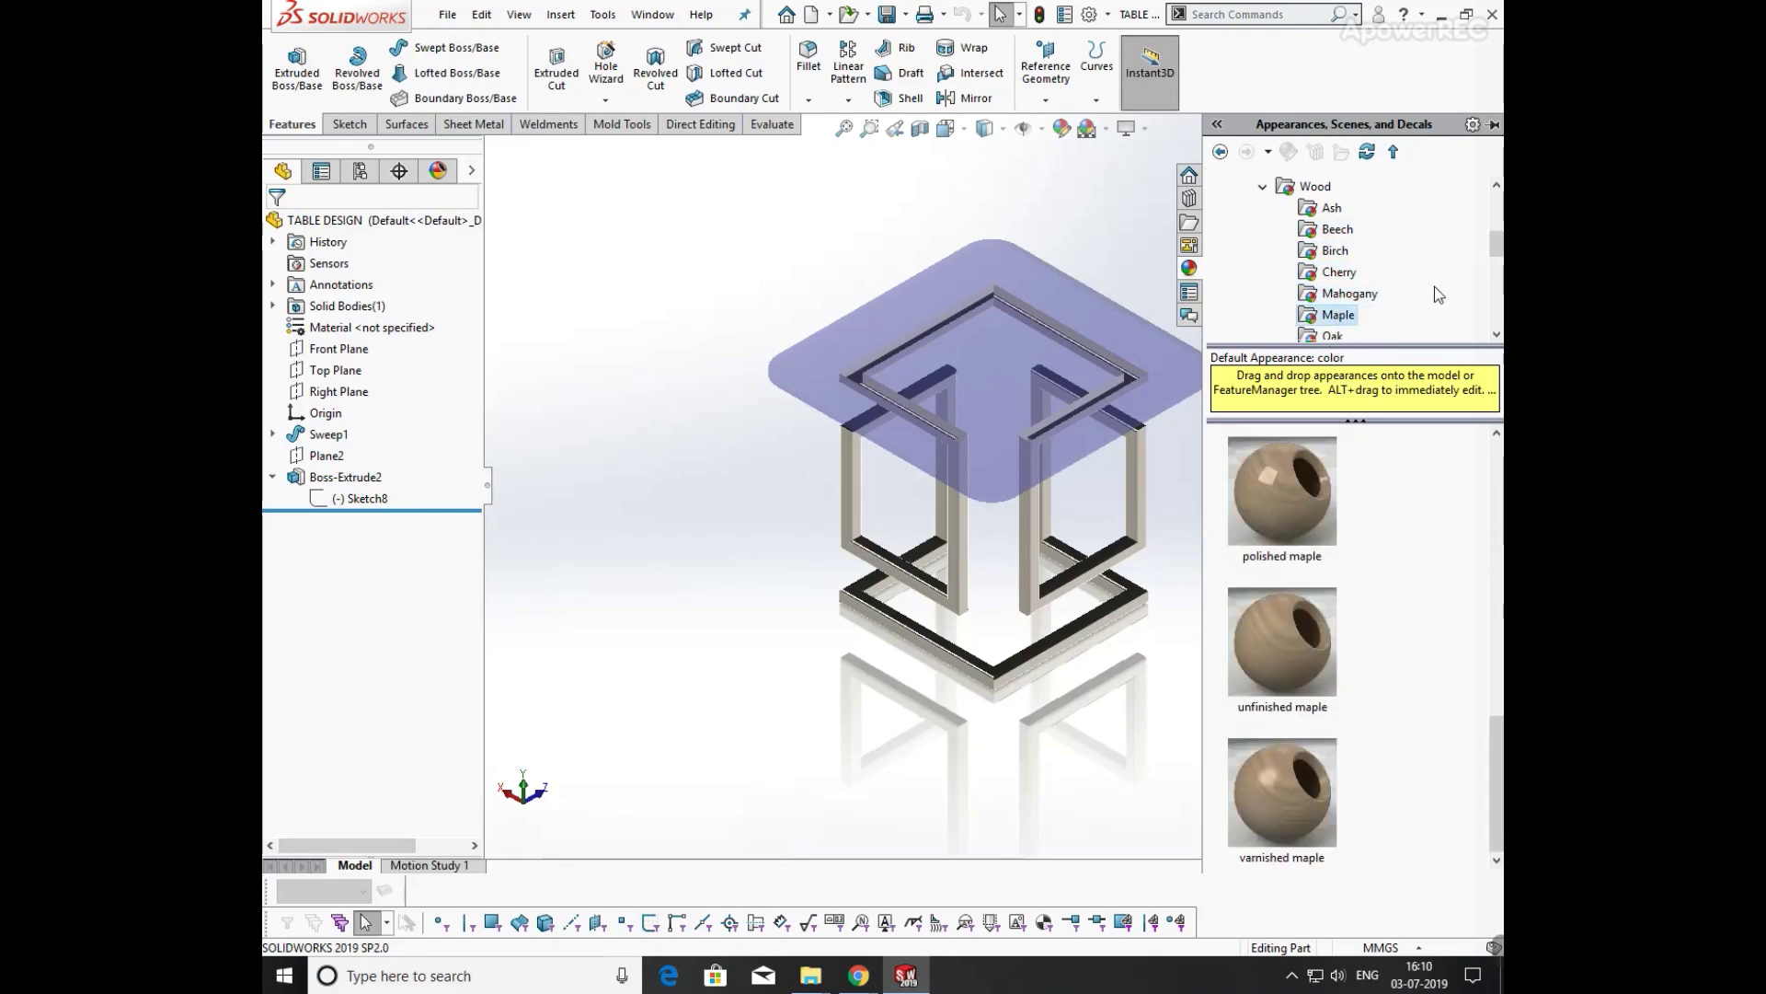
- Browse the remaining organic wood appearances, including oak, pine, rosewood, satinwood, spruce, teak, walnut, patterned composite and flooring
scroll(1378, 249, down, 2)
click(1332, 208)
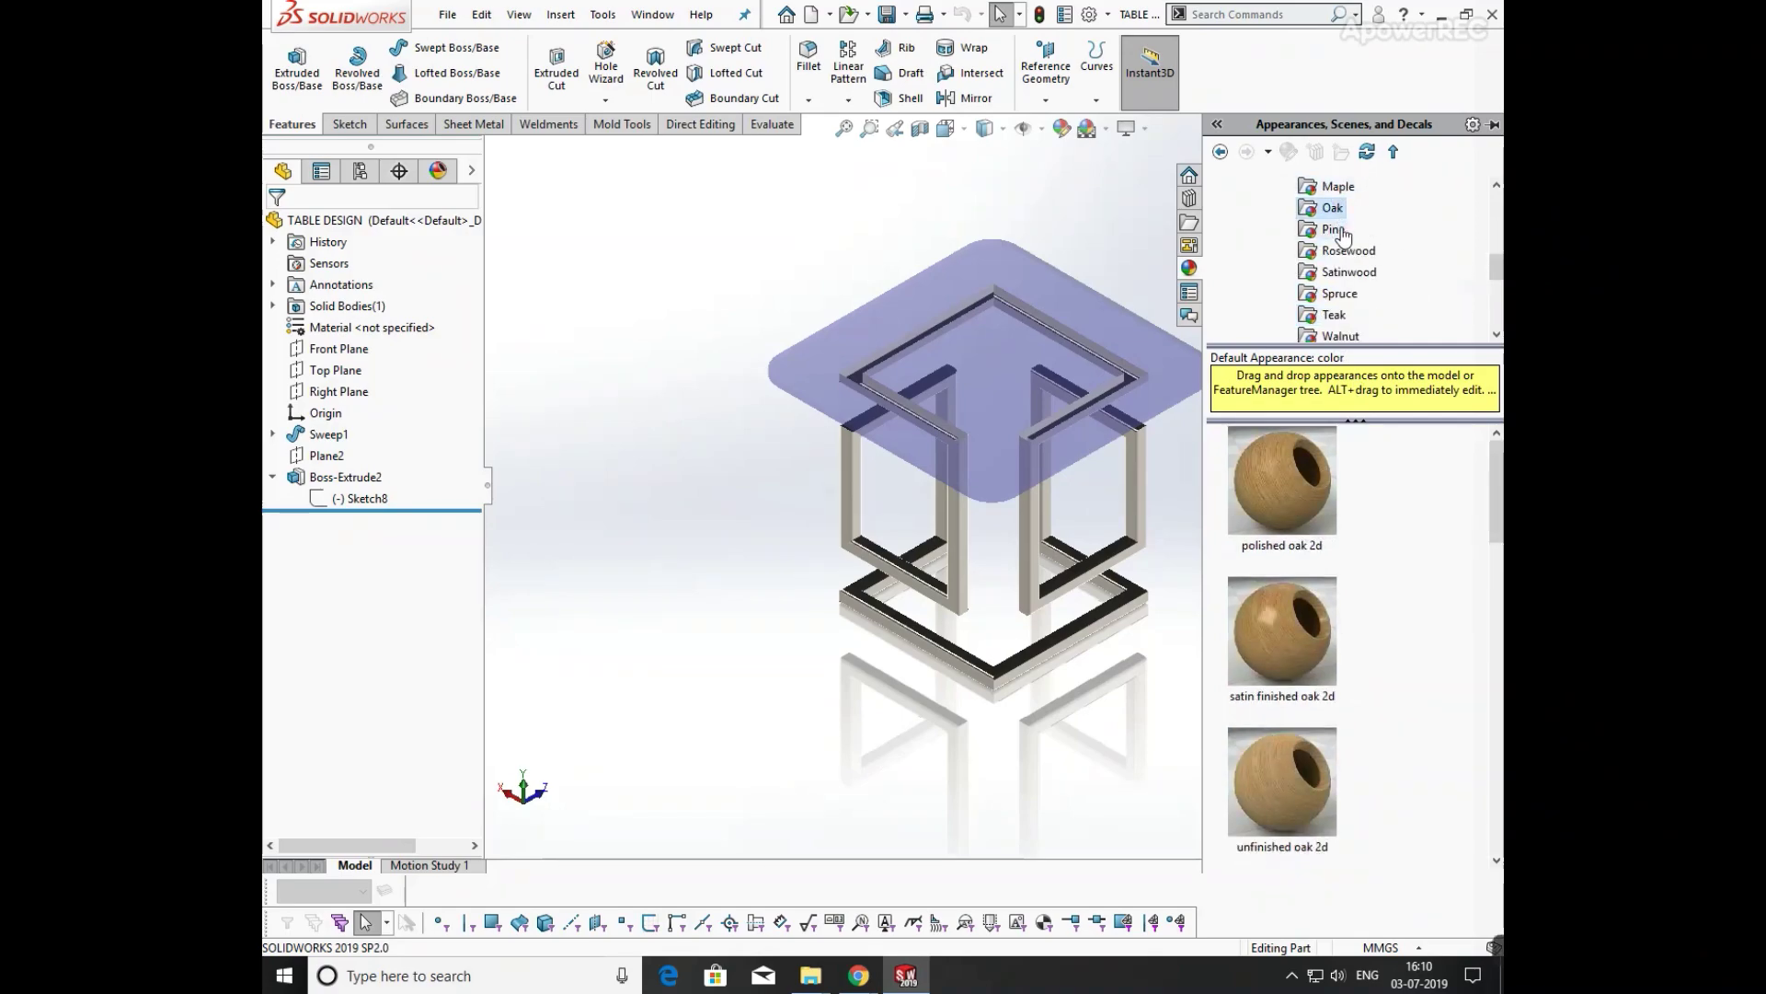
click(1333, 229)
click(1331, 252)
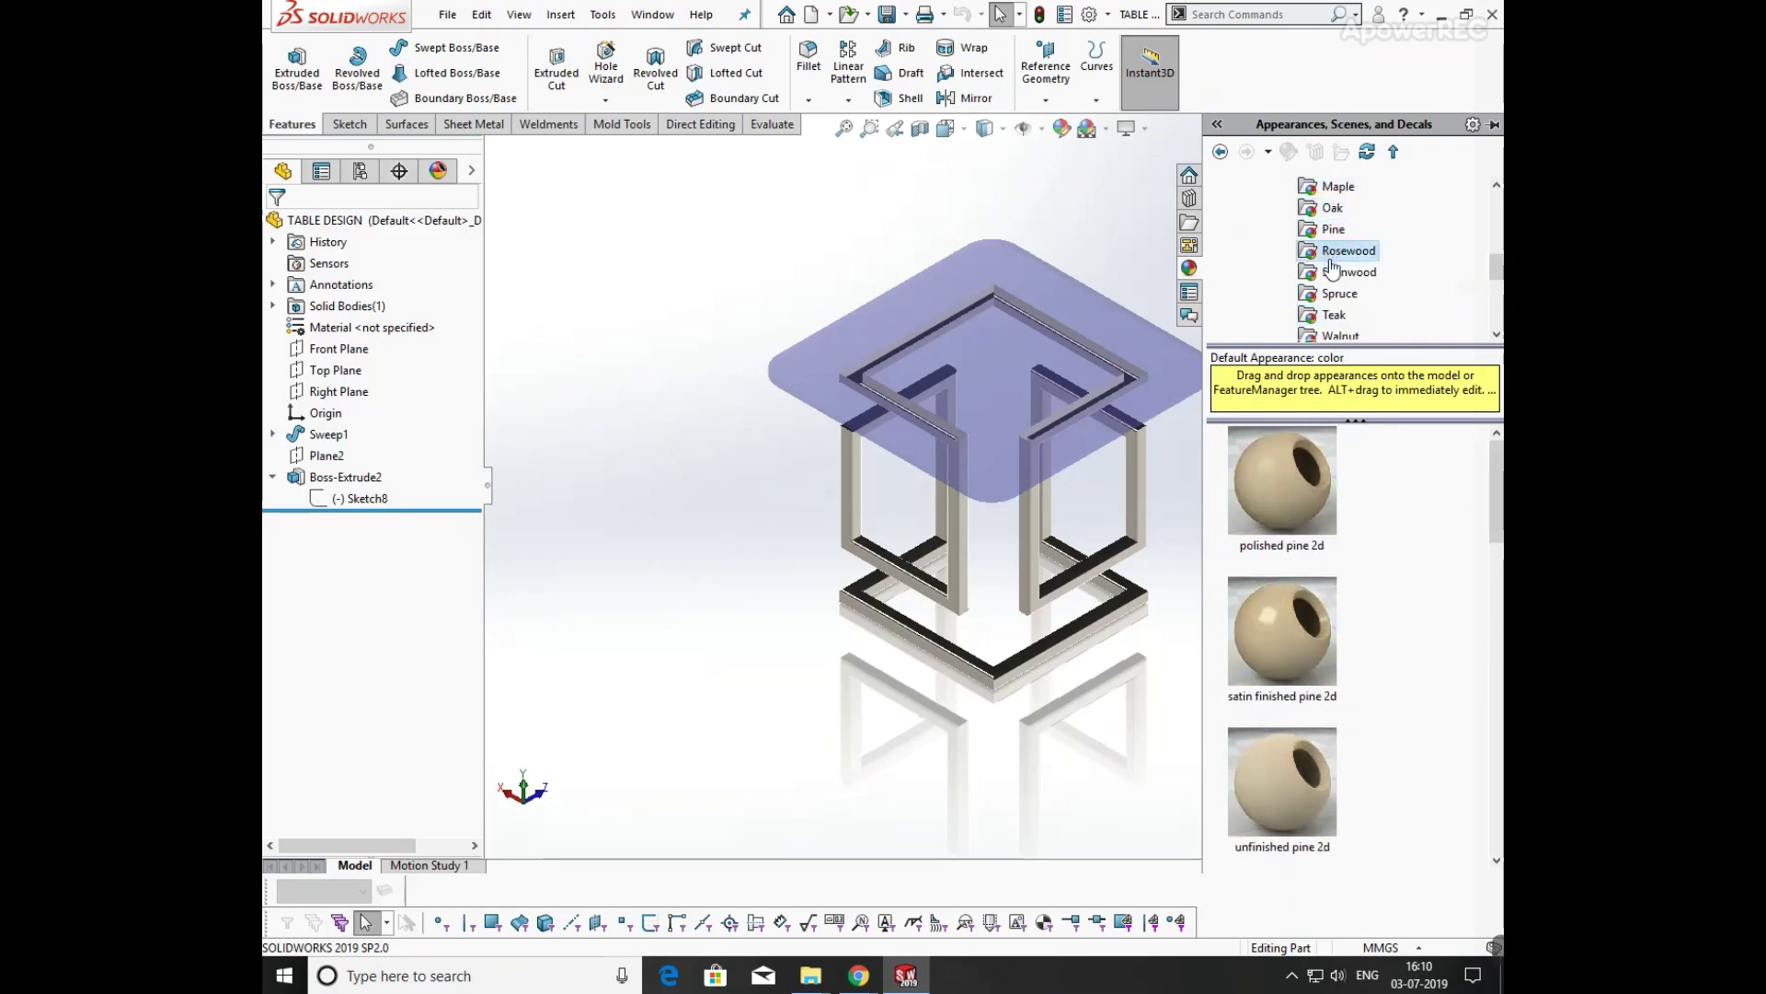
click(1334, 272)
click(1336, 295)
scroll(1336, 313, down, 3)
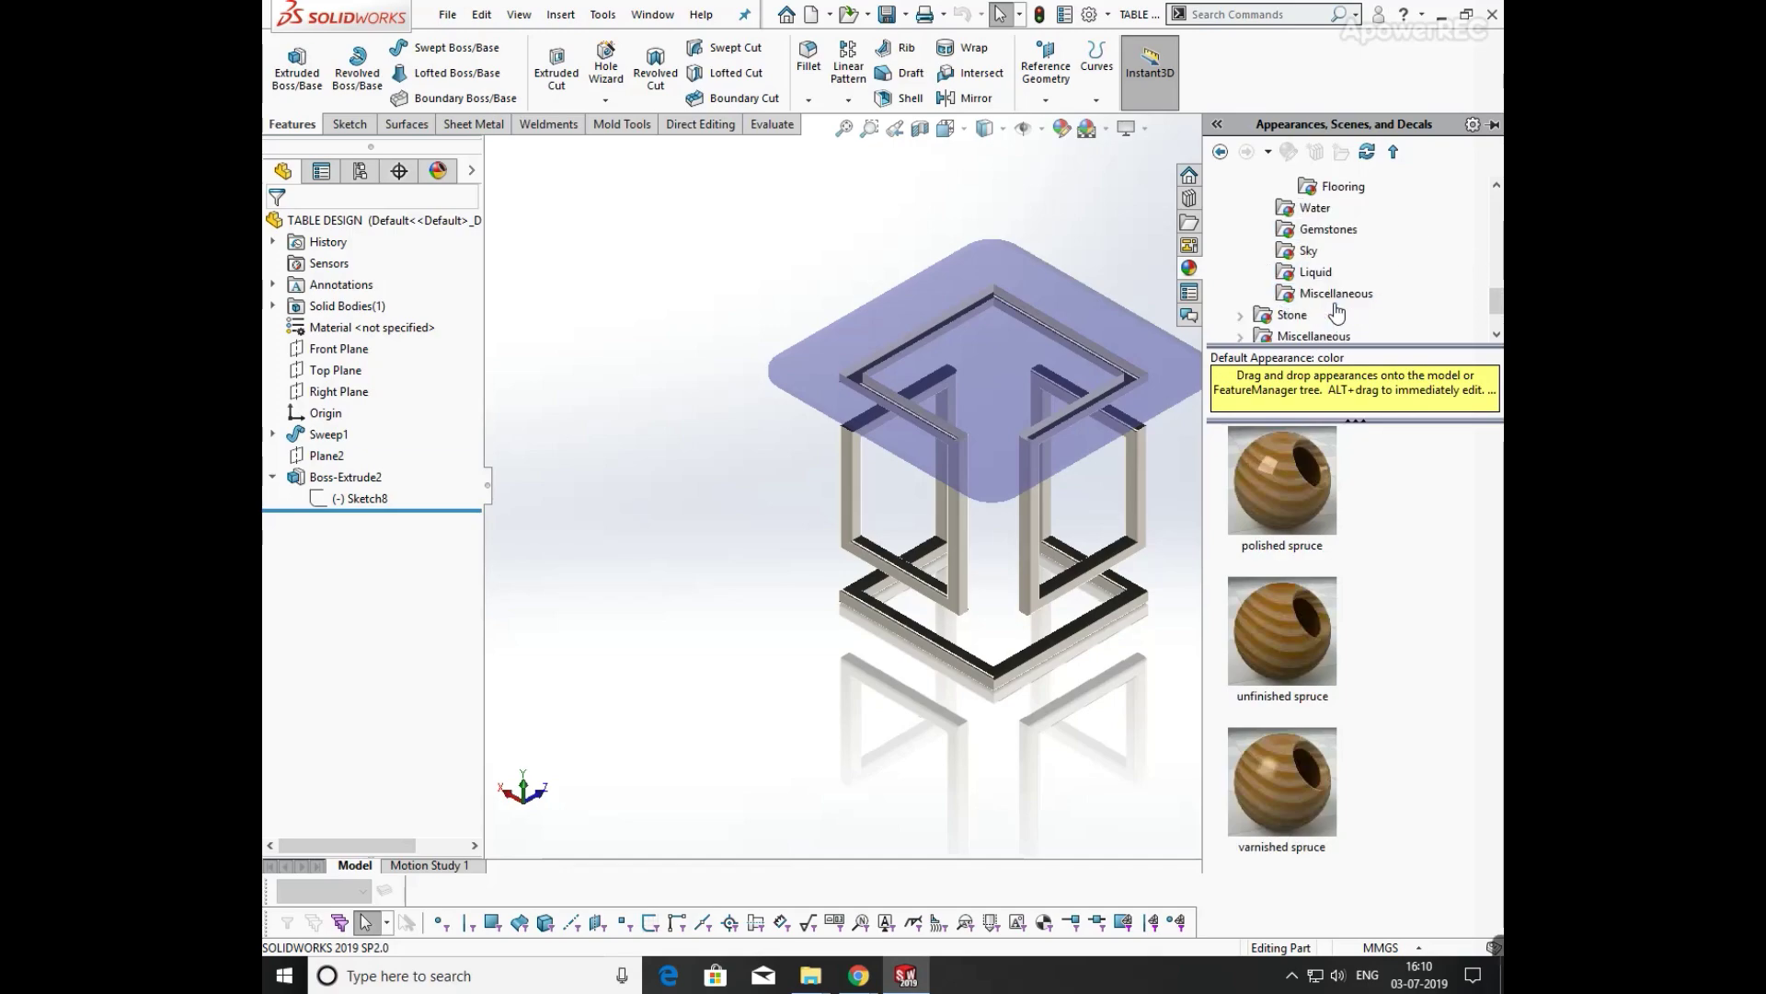
scroll(1345, 240, up, 1)
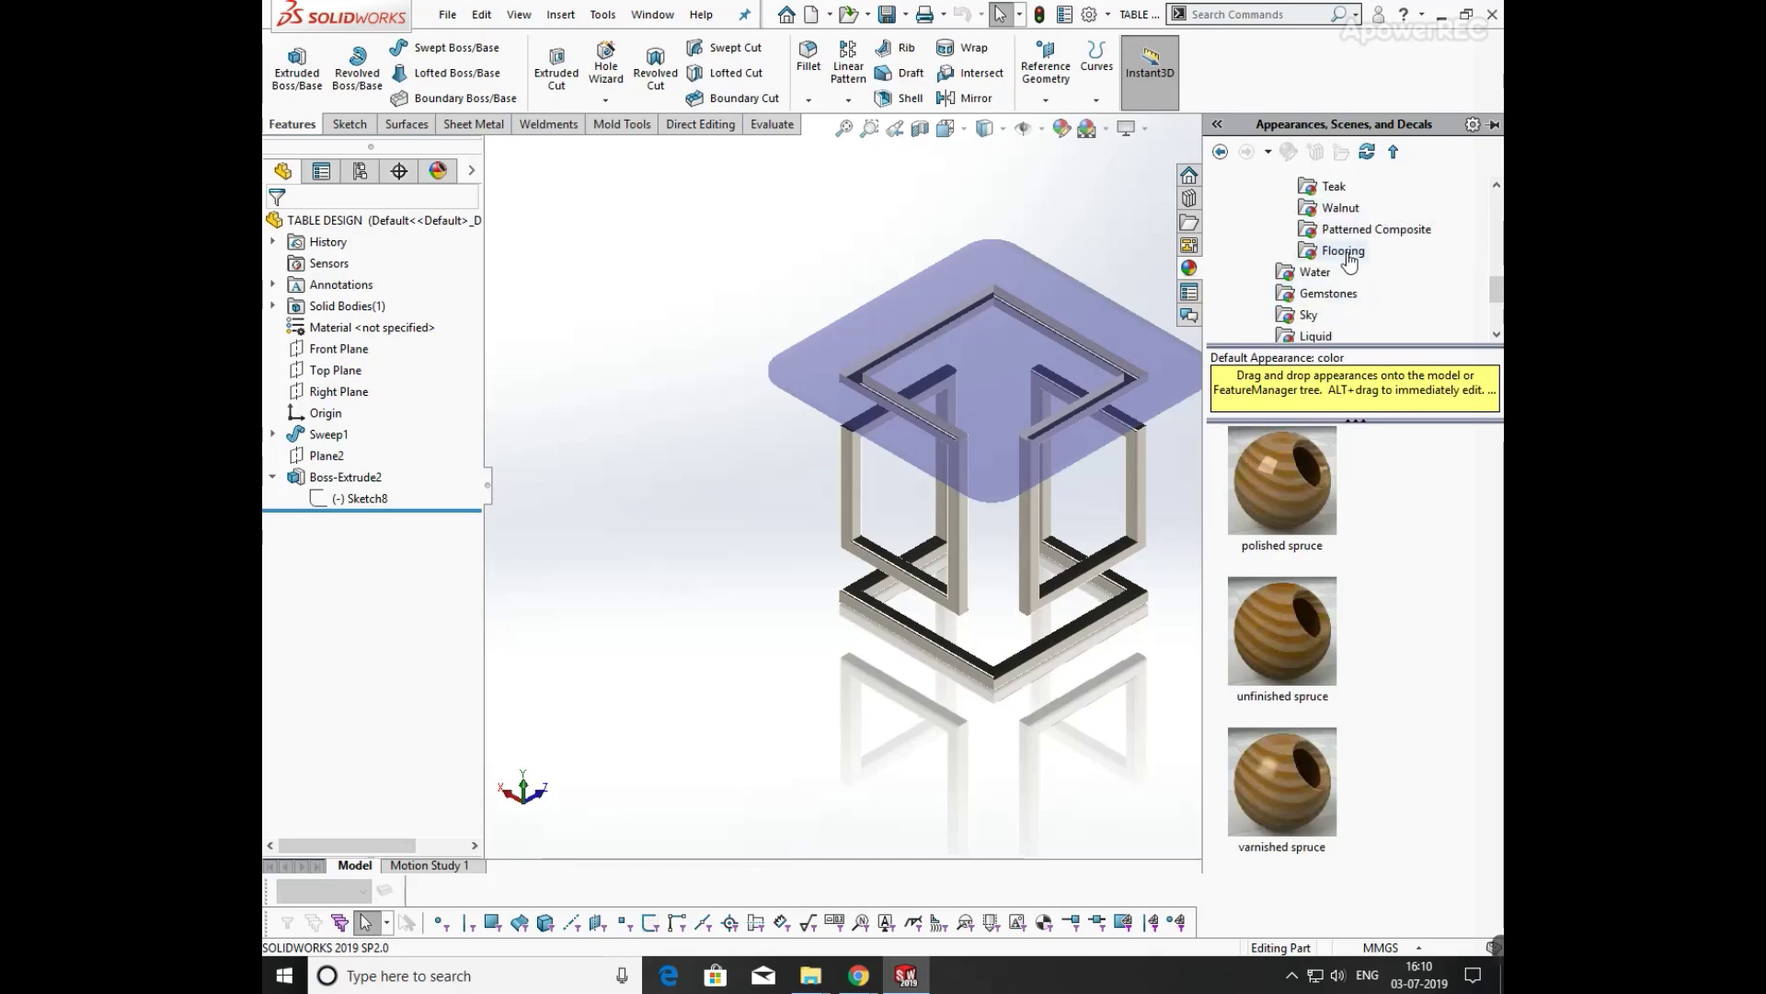
click(1349, 255)
click(1349, 236)
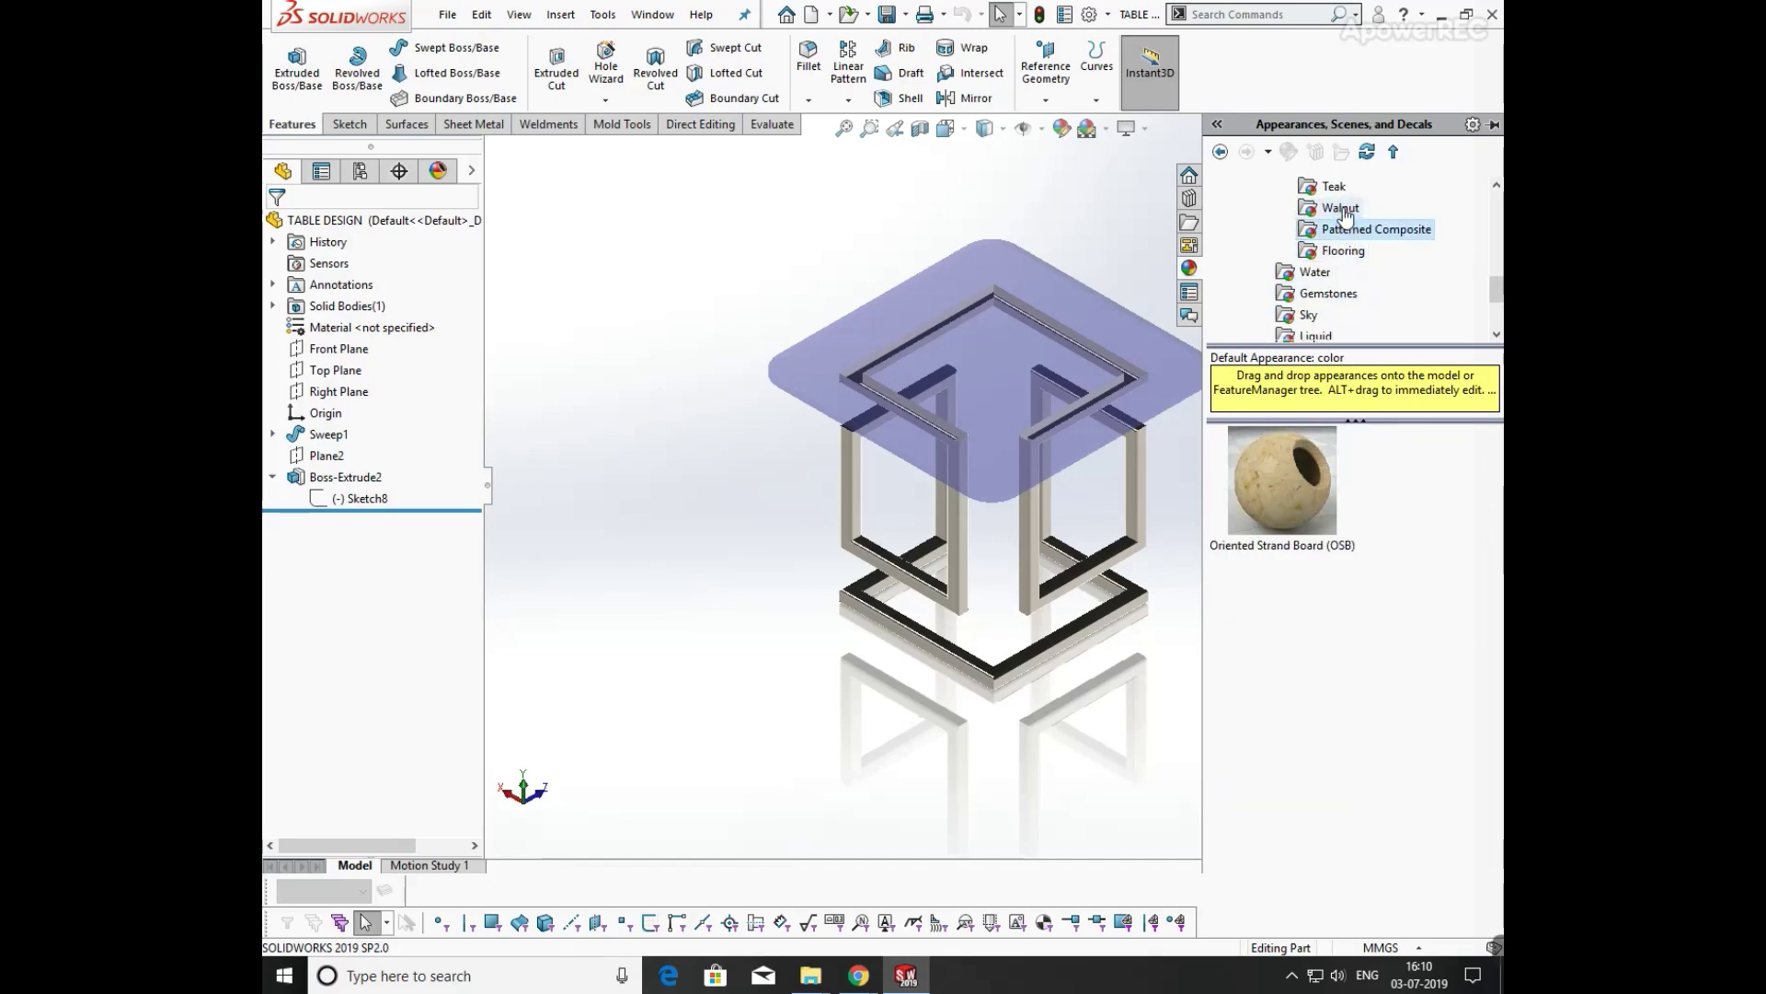
click(1343, 209)
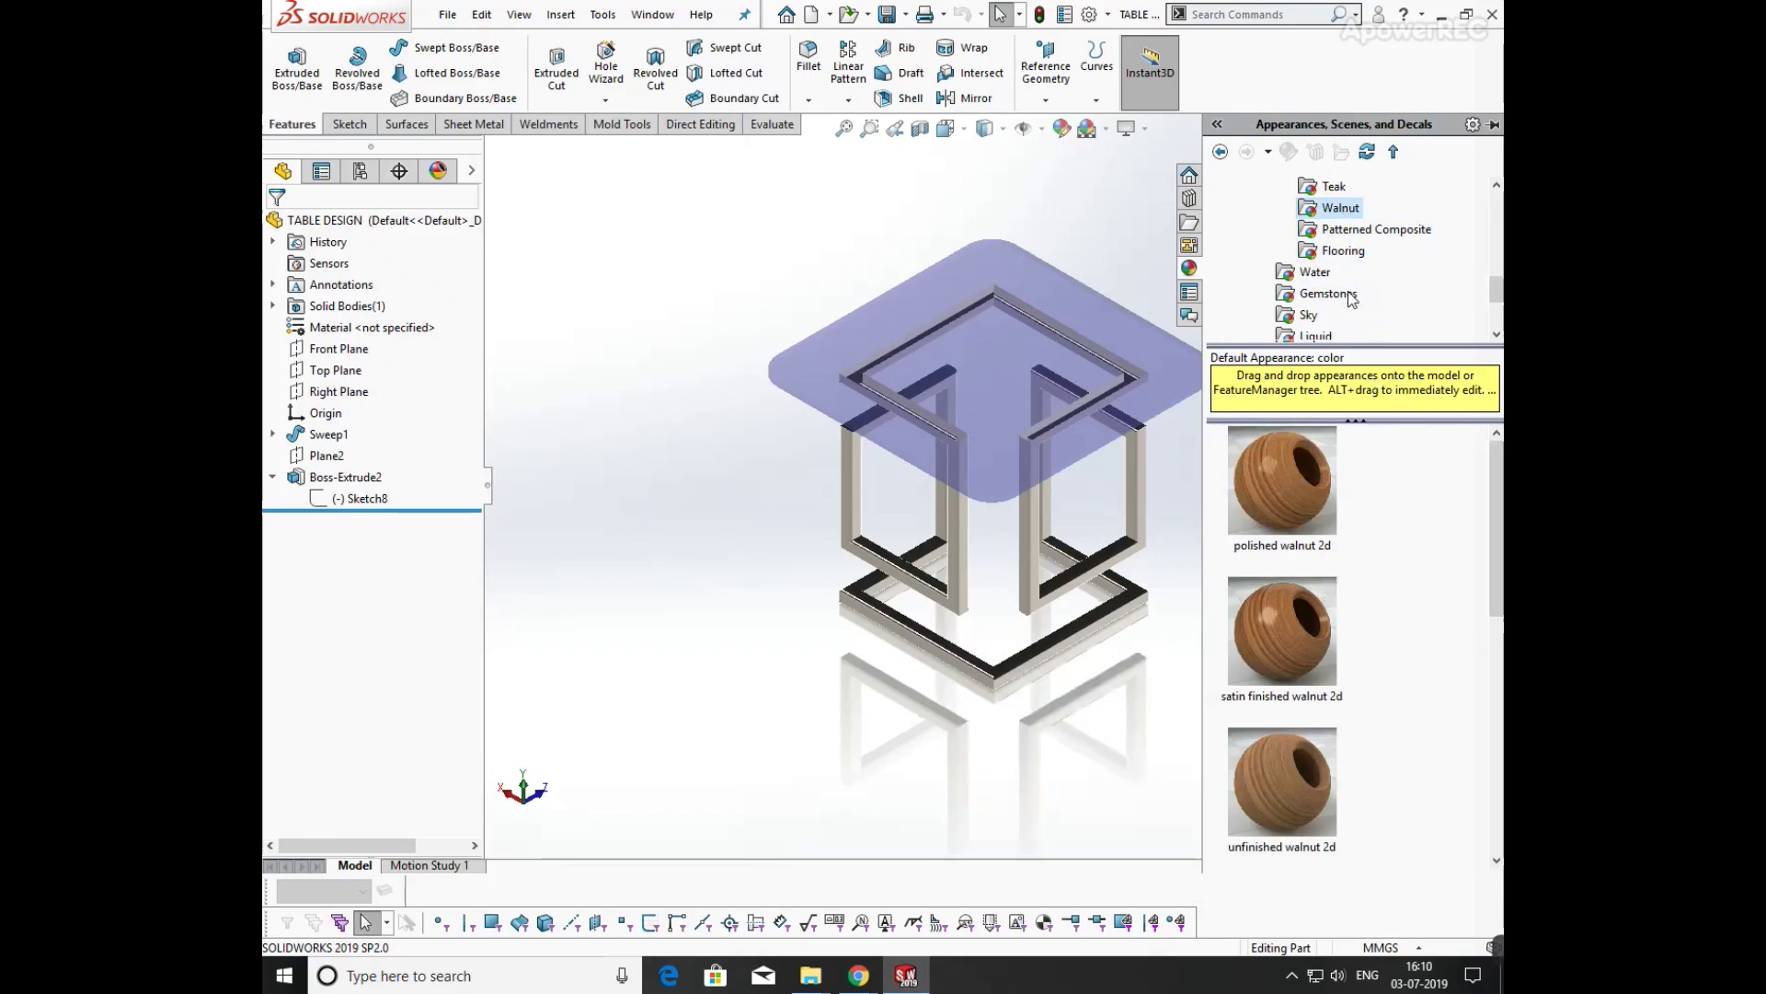
click(1339, 187)
scroll(1387, 267, up, 1)
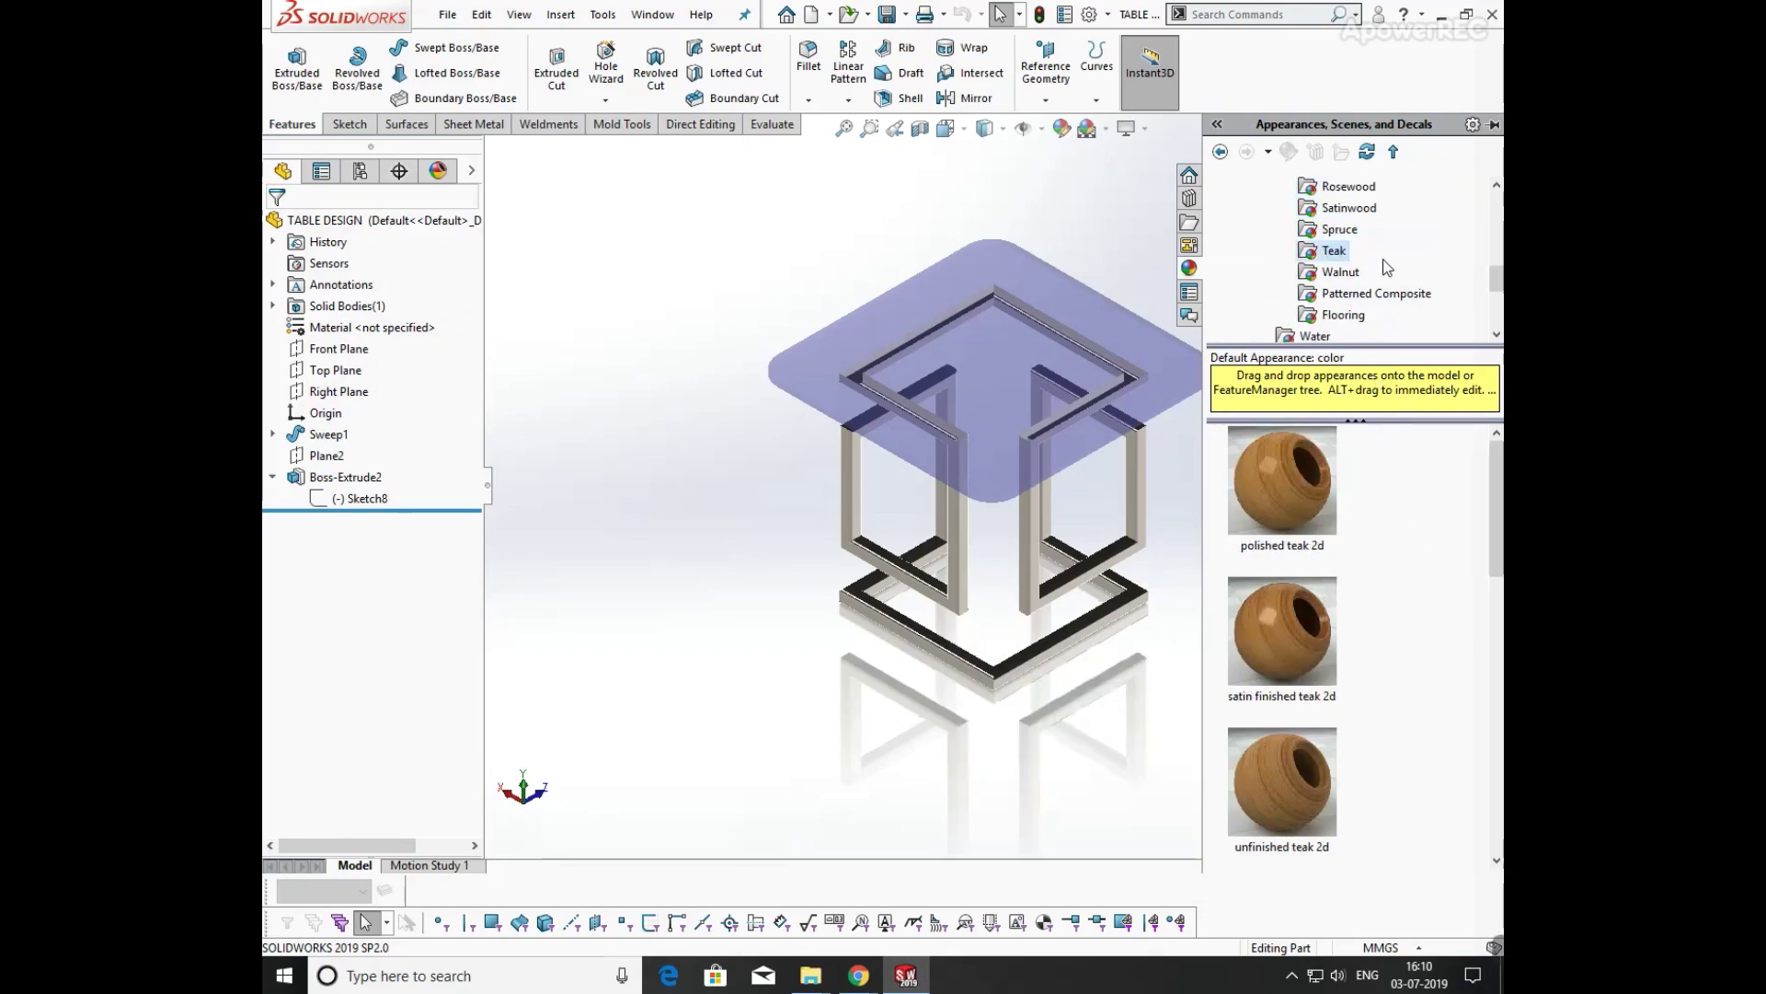
click(1344, 231)
click(1345, 211)
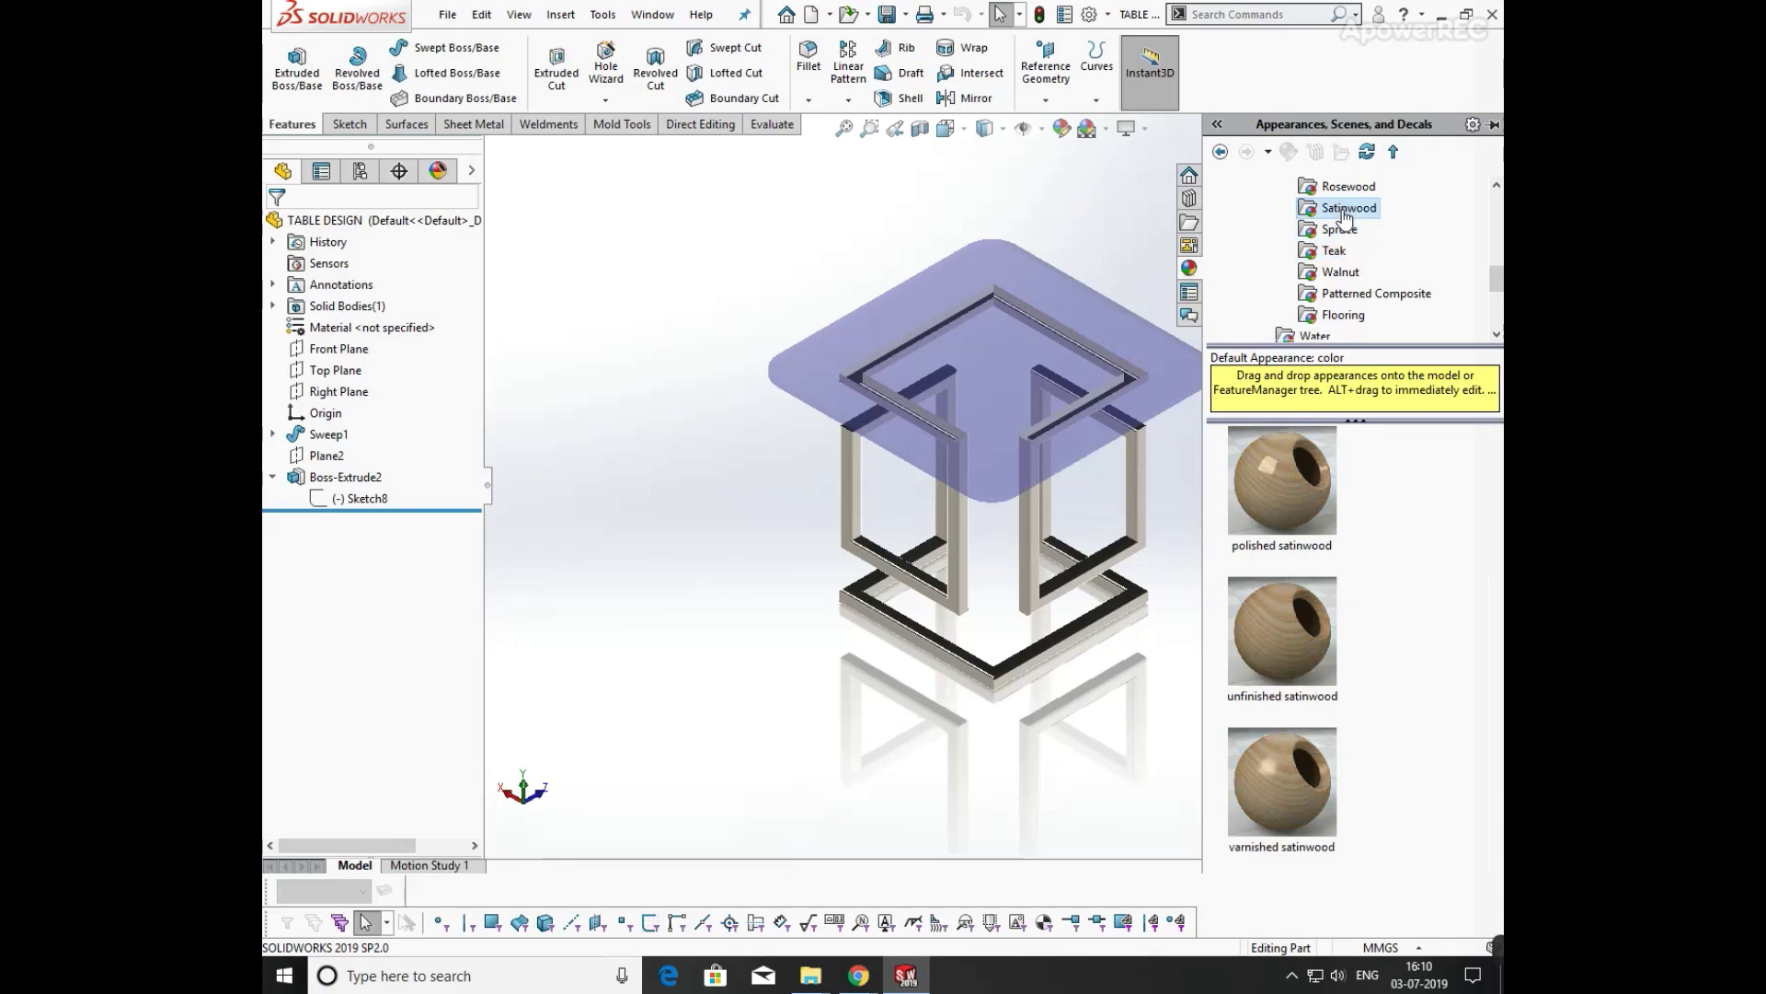
- Apply the polished spruce appearance to the table's swept frame feature
click(1340, 228)
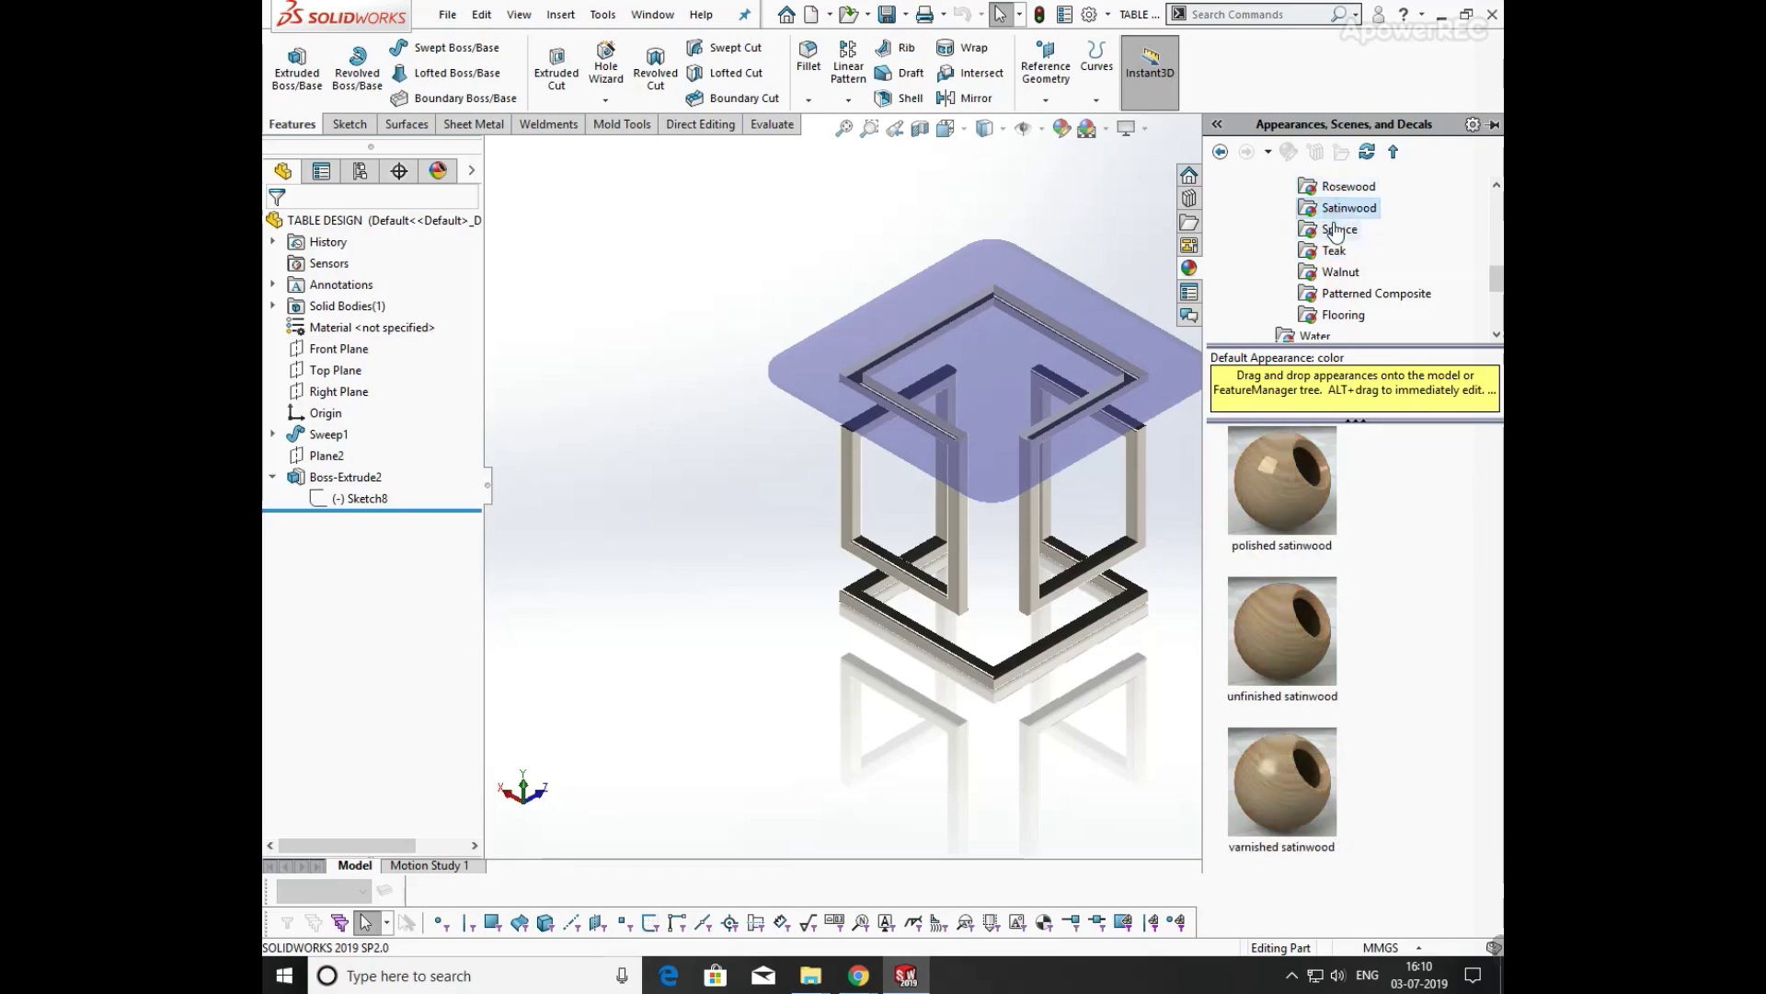
drag(1274, 487, 1034, 544)
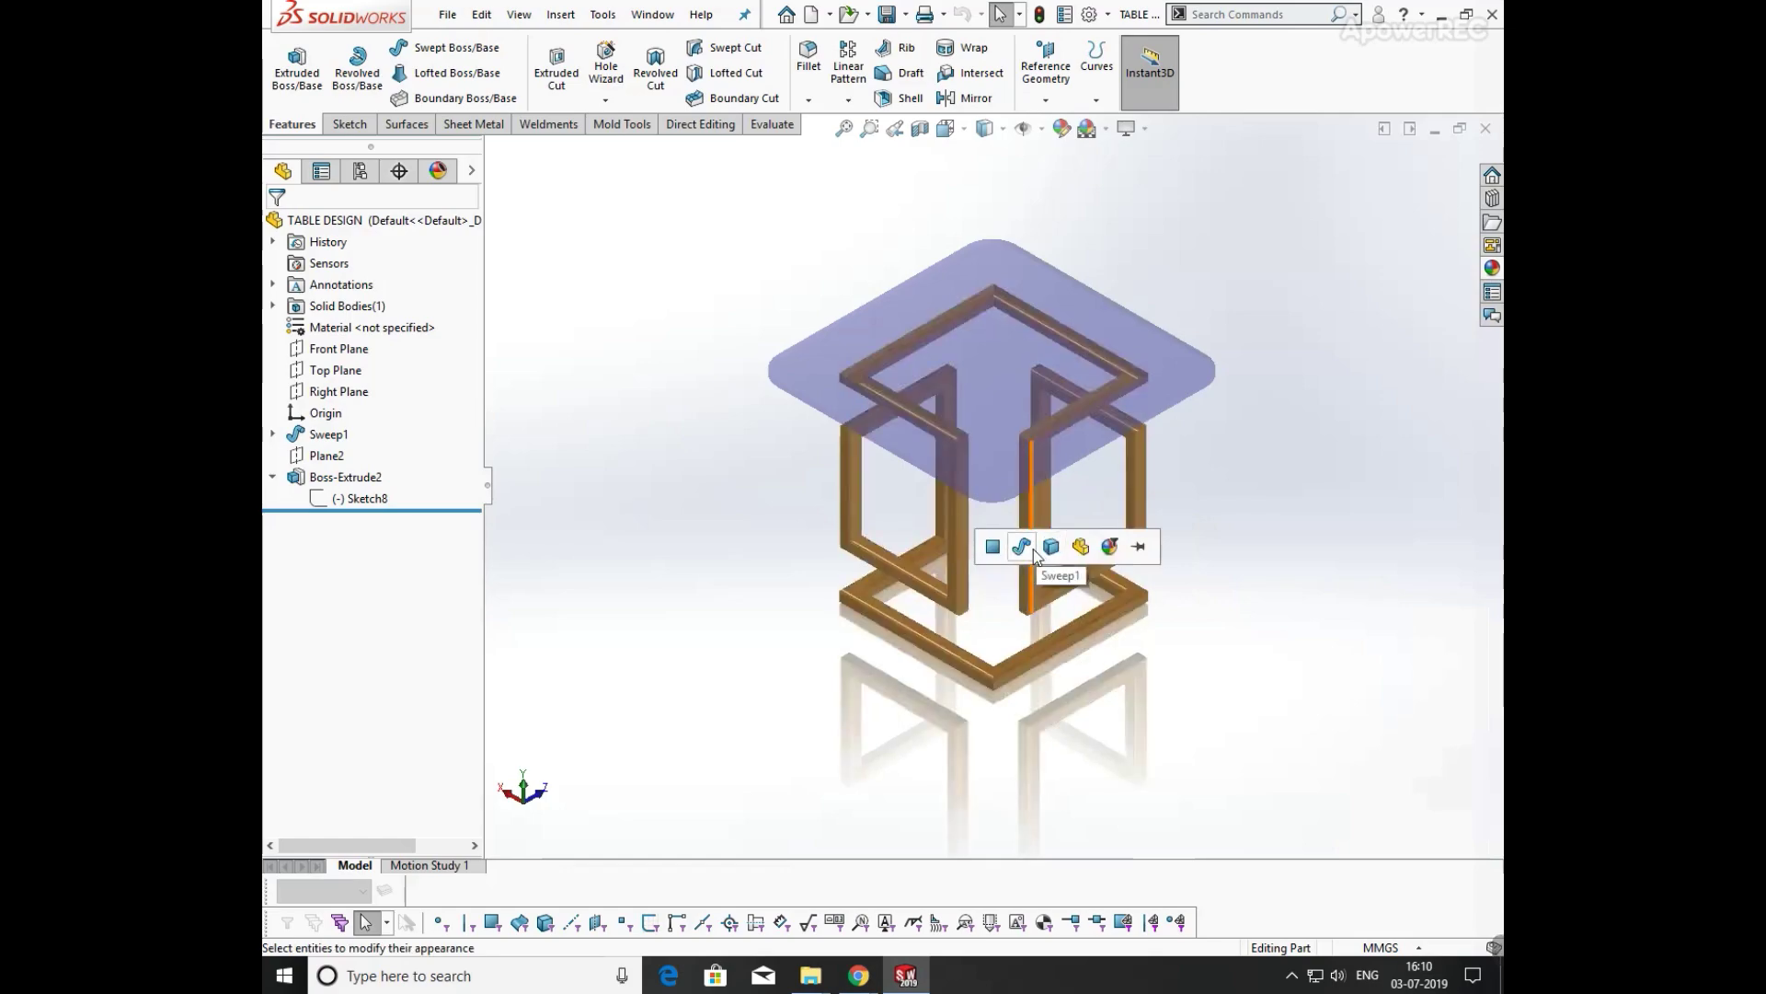
click(1030, 546)
- Examine the spruce frame under the glass tabletop from several sides, including a standard corner view
middle_drag(1315, 497, 1356, 584)
middle_drag(1136, 589, 1147, 496)
key(space)
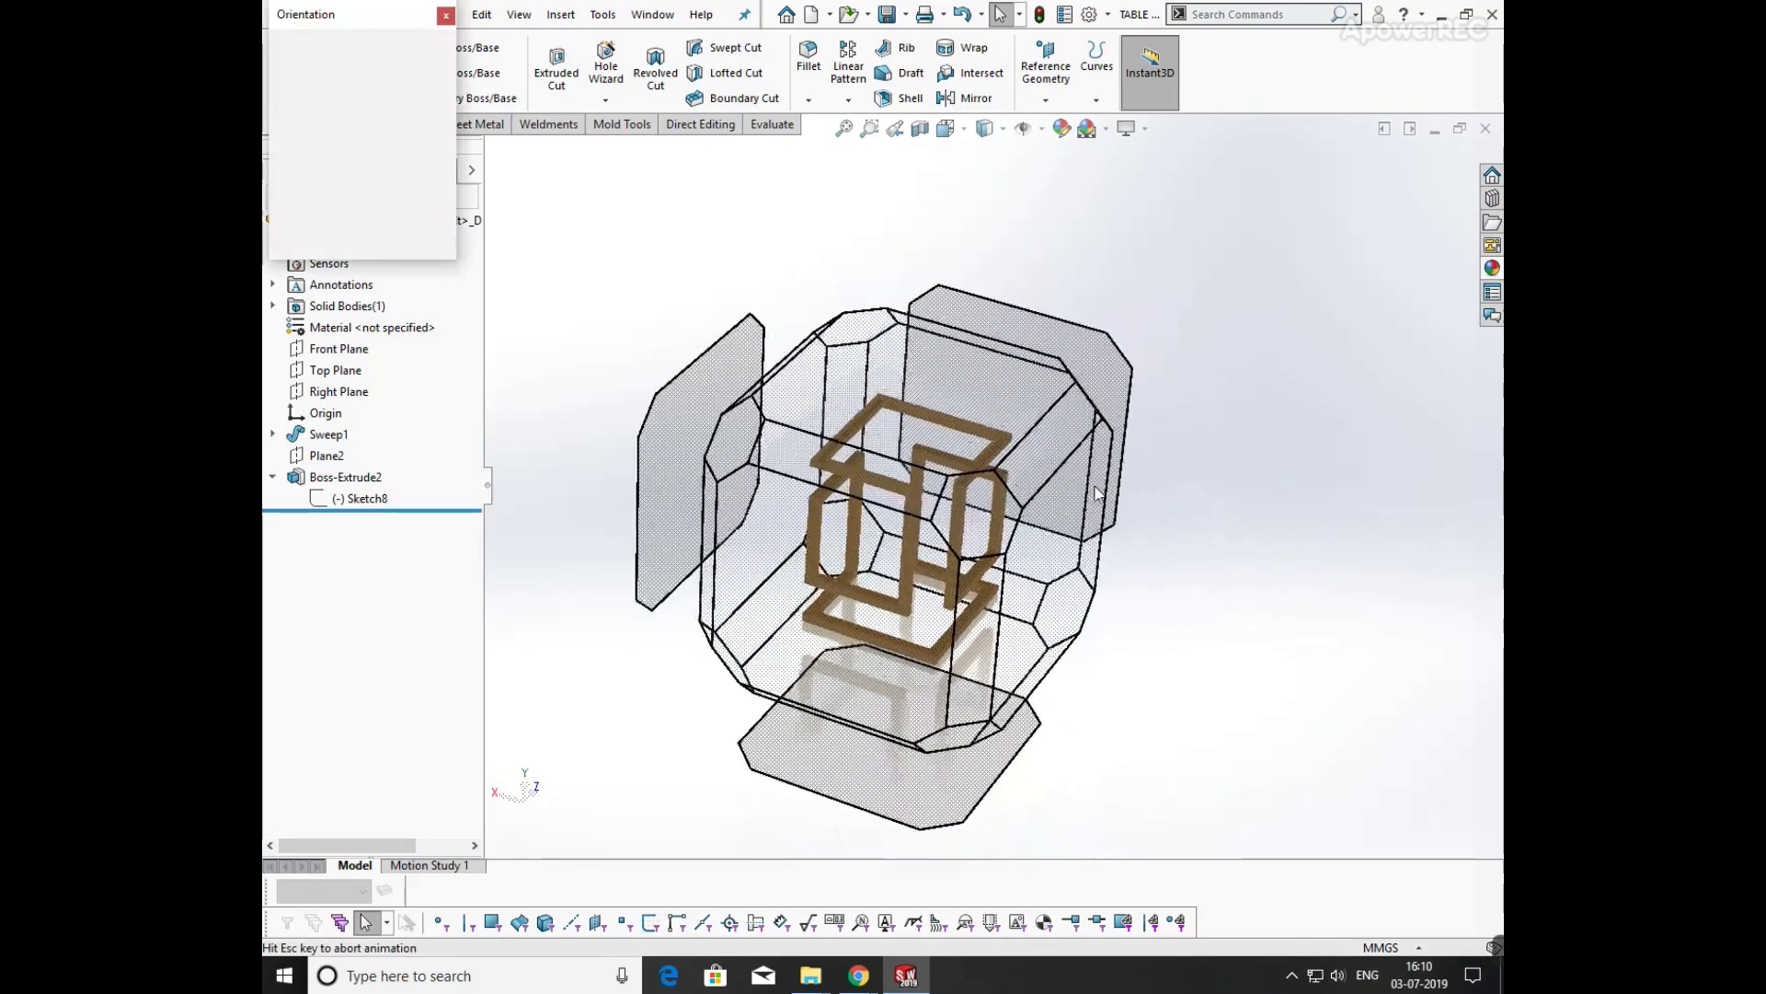
click(891, 556)
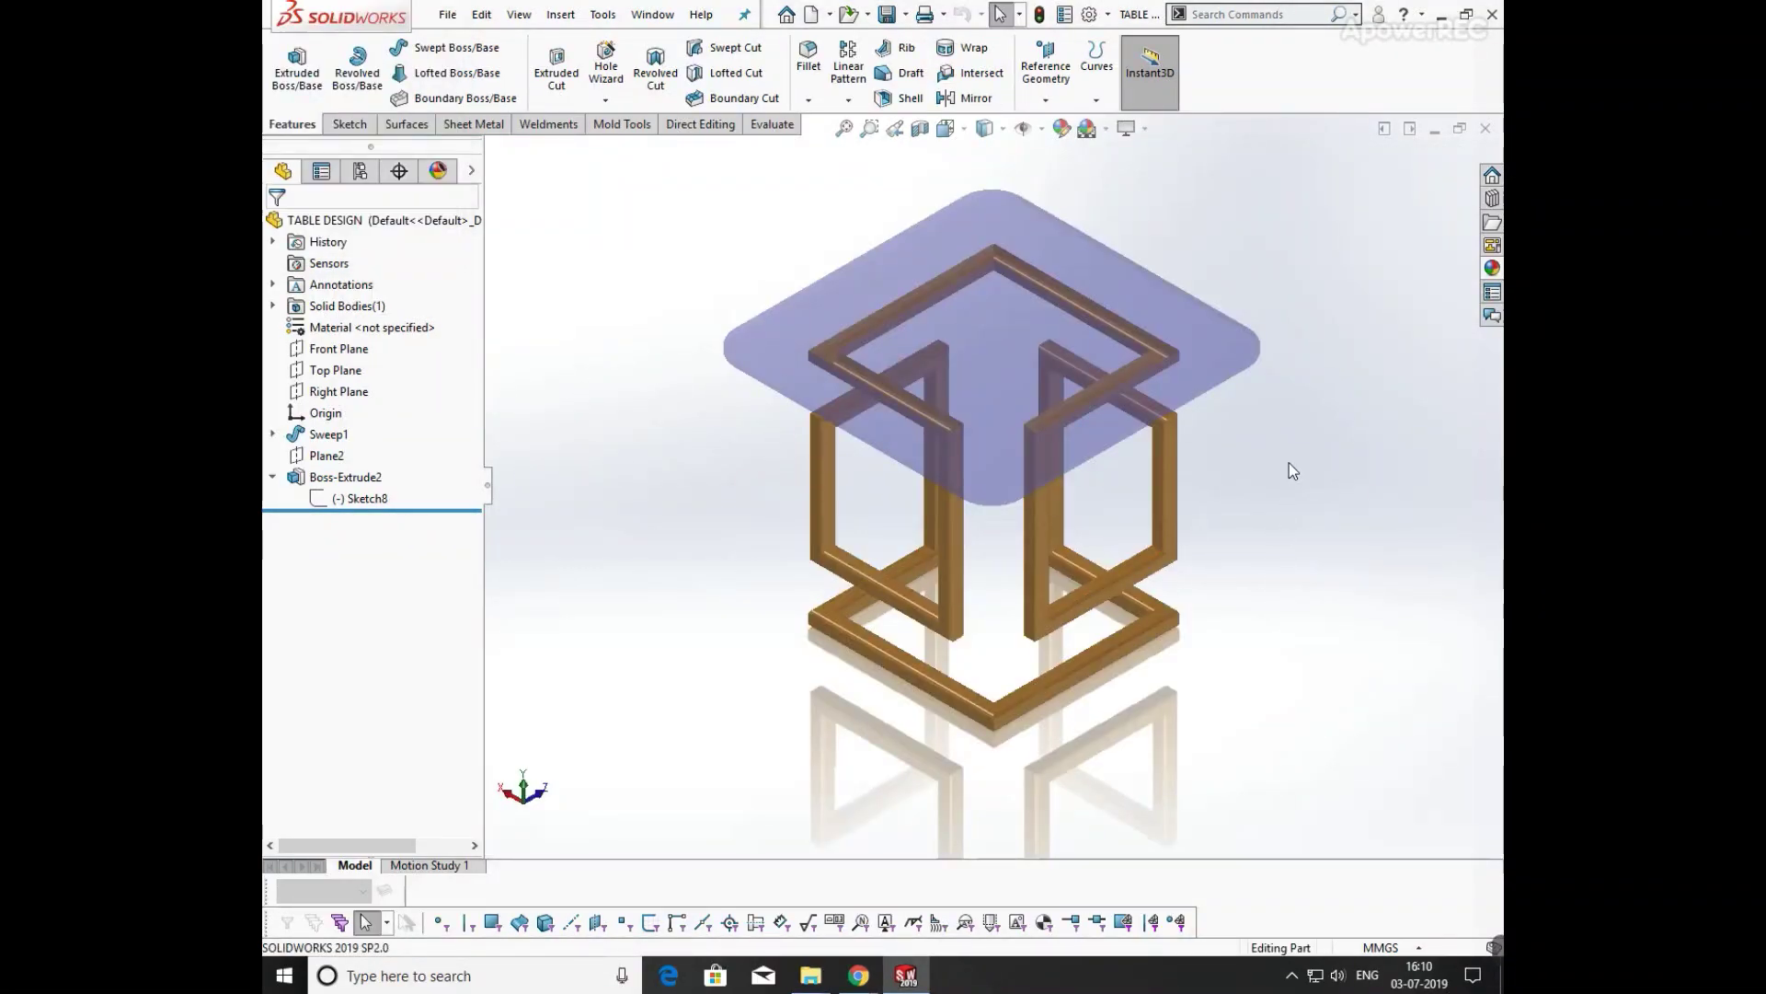
middle_drag(1285, 466, 1119, 644)
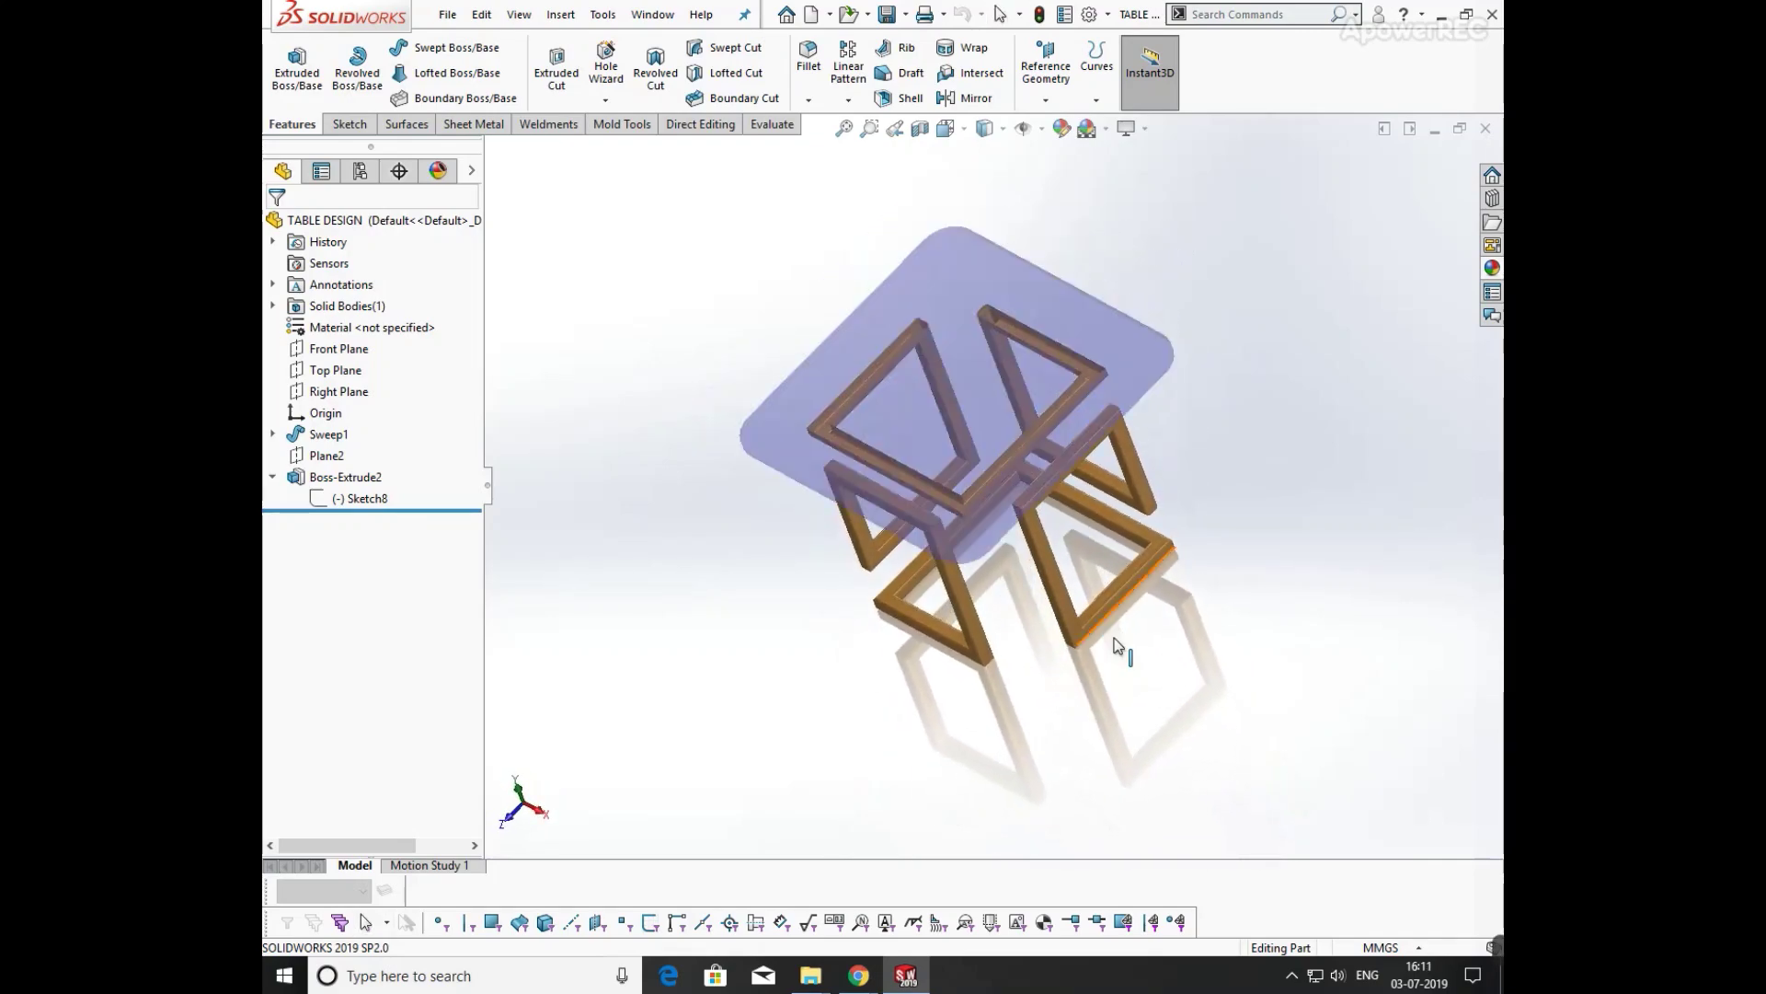
middle_drag(1148, 443, 1204, 453)
- Select the tabletop and look through the organic, plastic, metal and painted appearances for it
click(1089, 316)
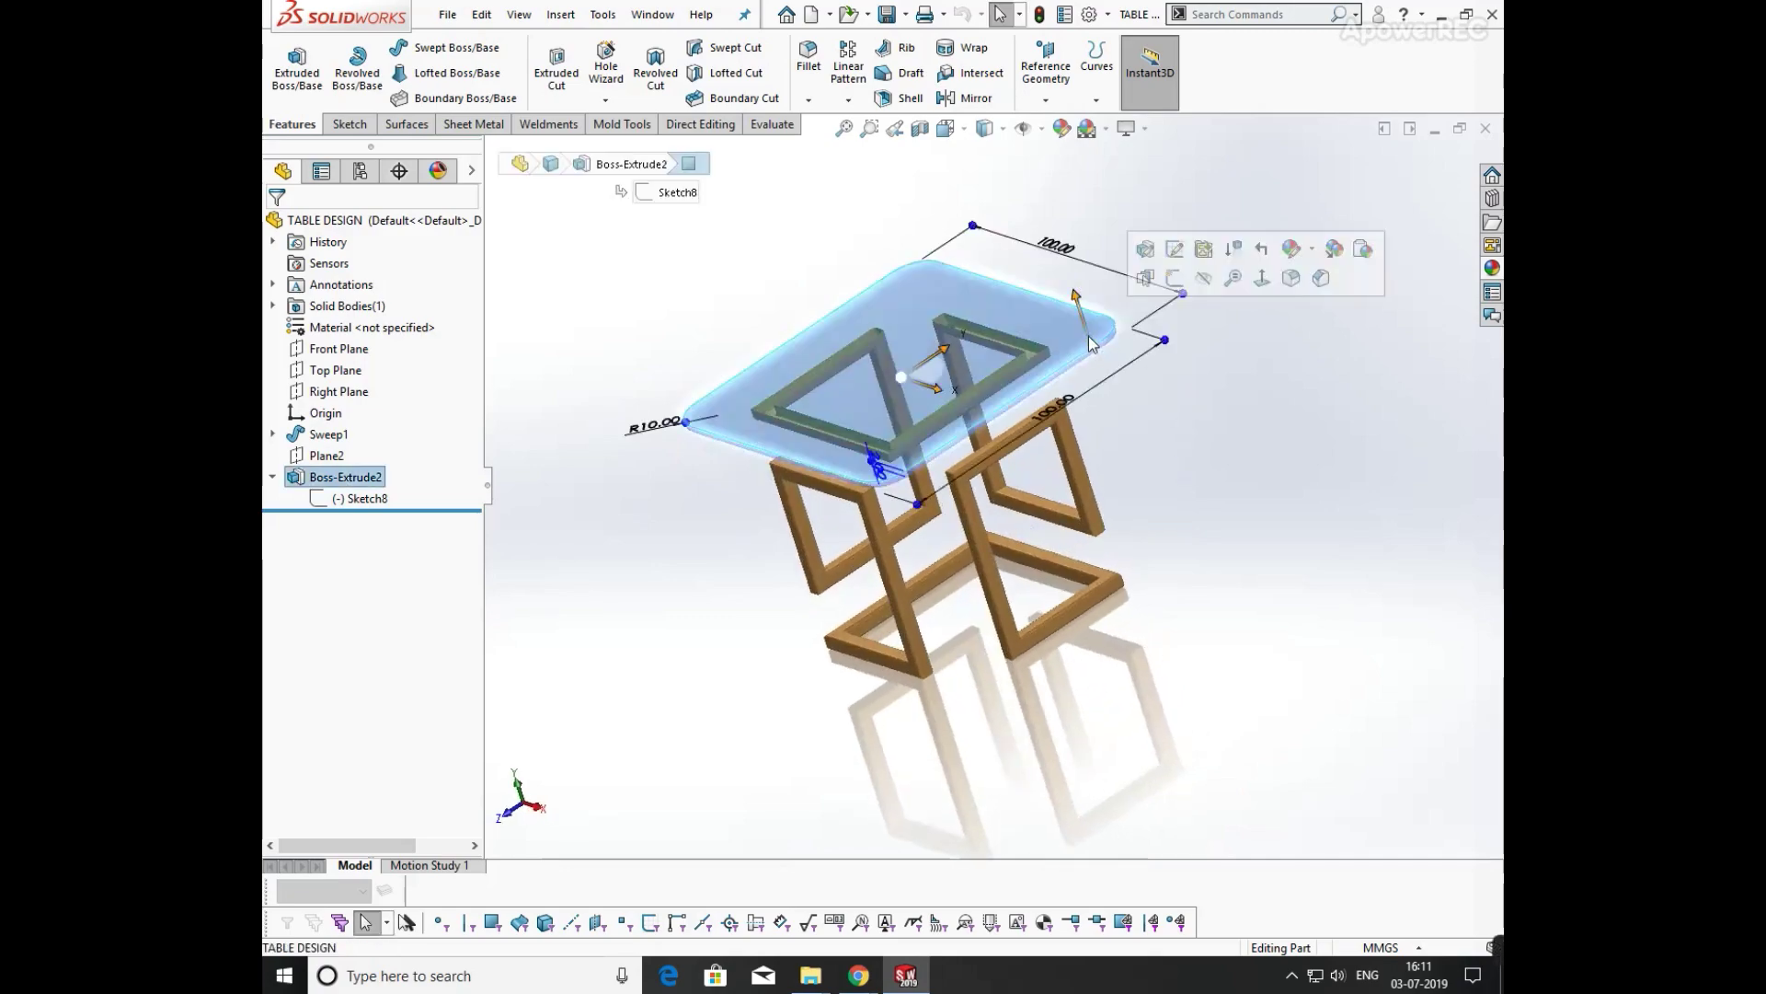
click(1493, 268)
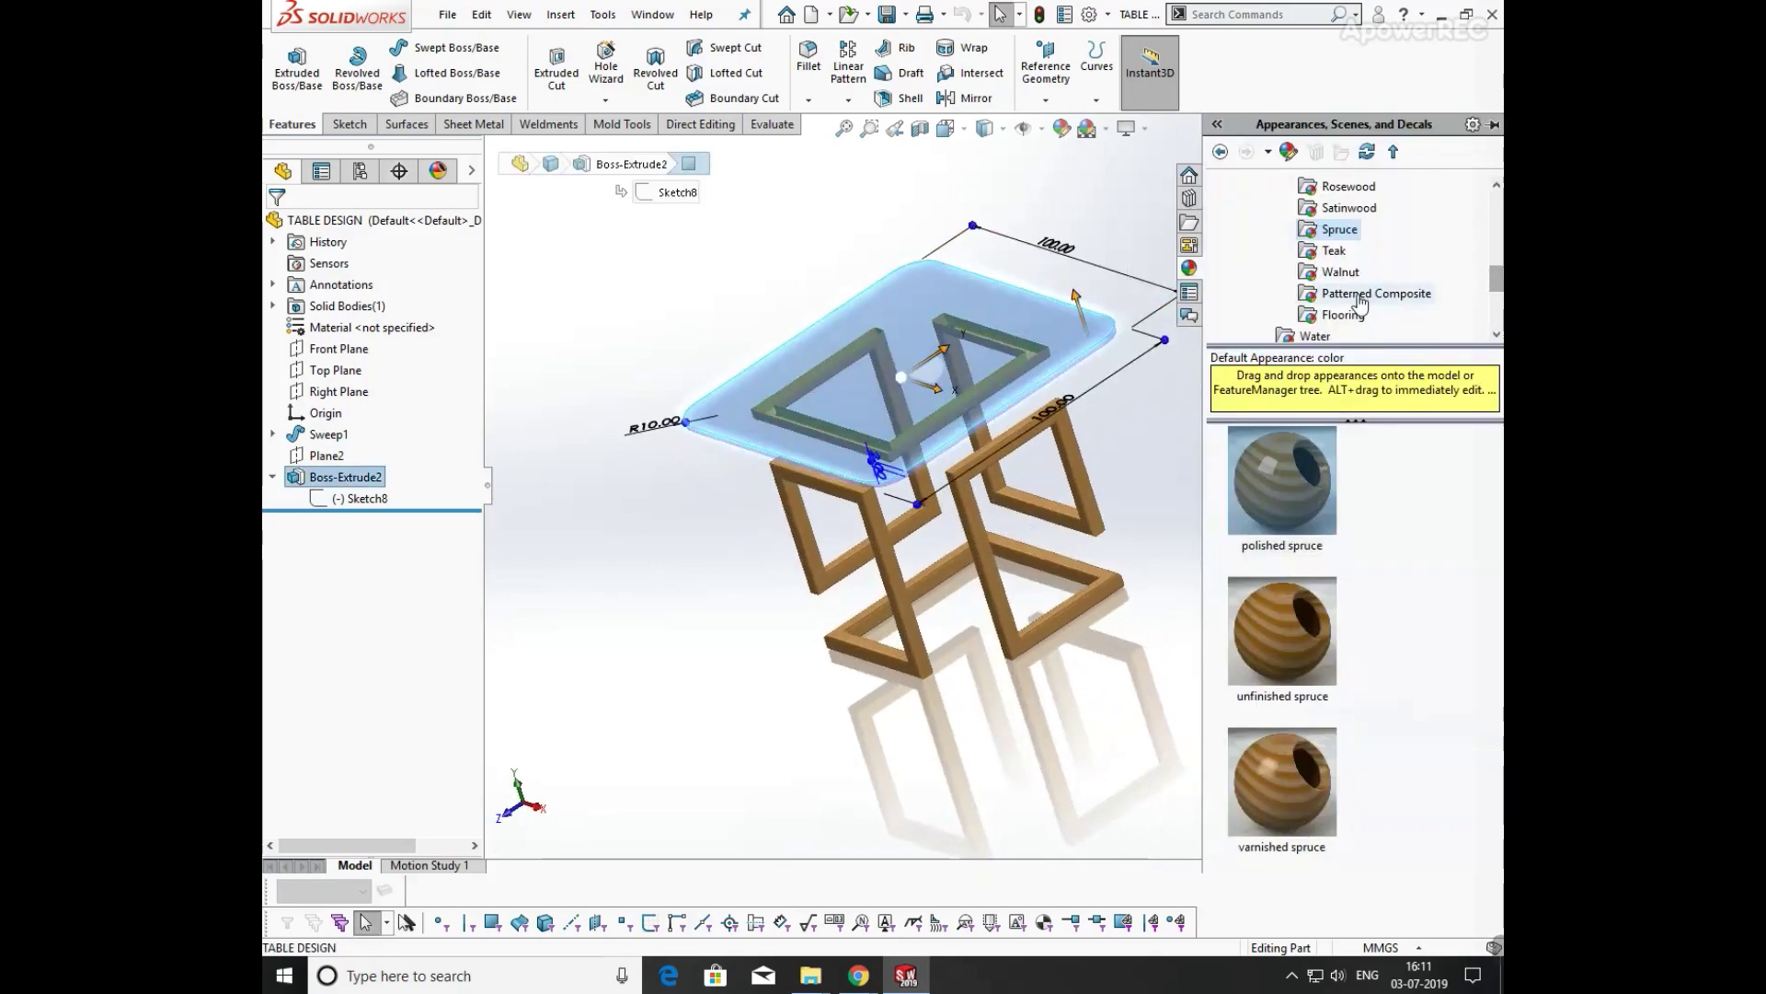
scroll(1360, 296, up, 4)
click(1264, 253)
click(1241, 230)
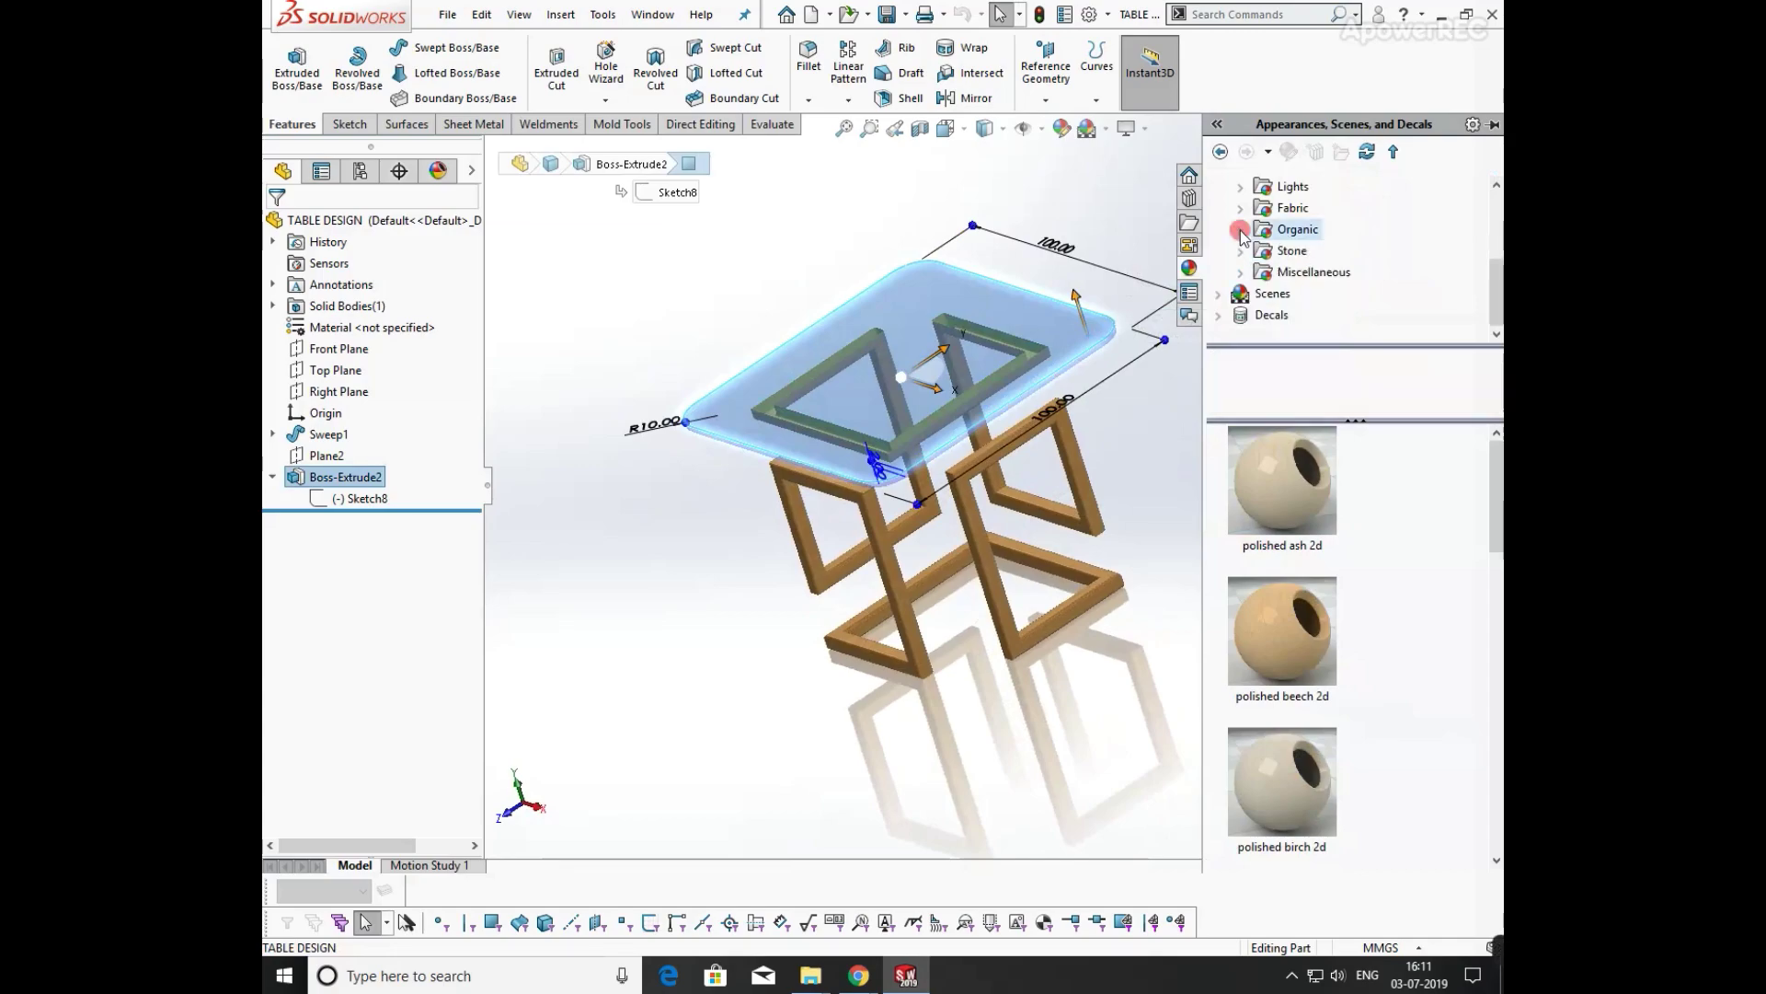
scroll(1300, 279, up, 3)
click(1292, 208)
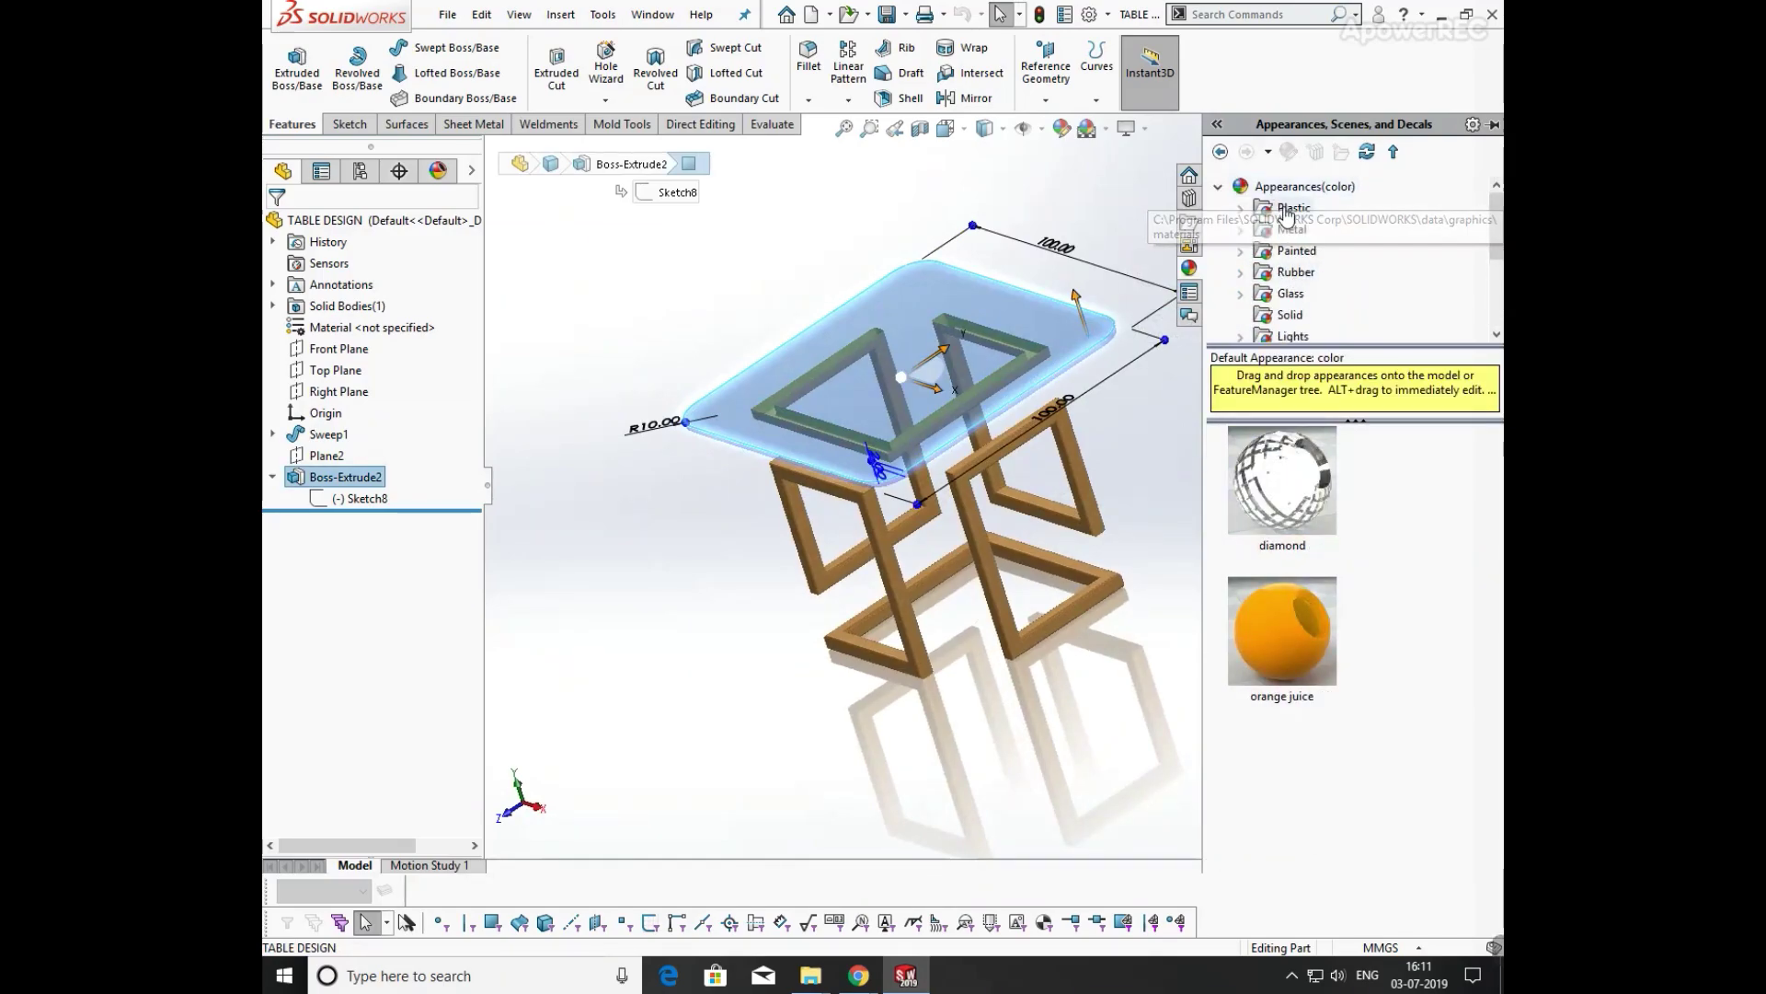
click(1291, 229)
click(1294, 251)
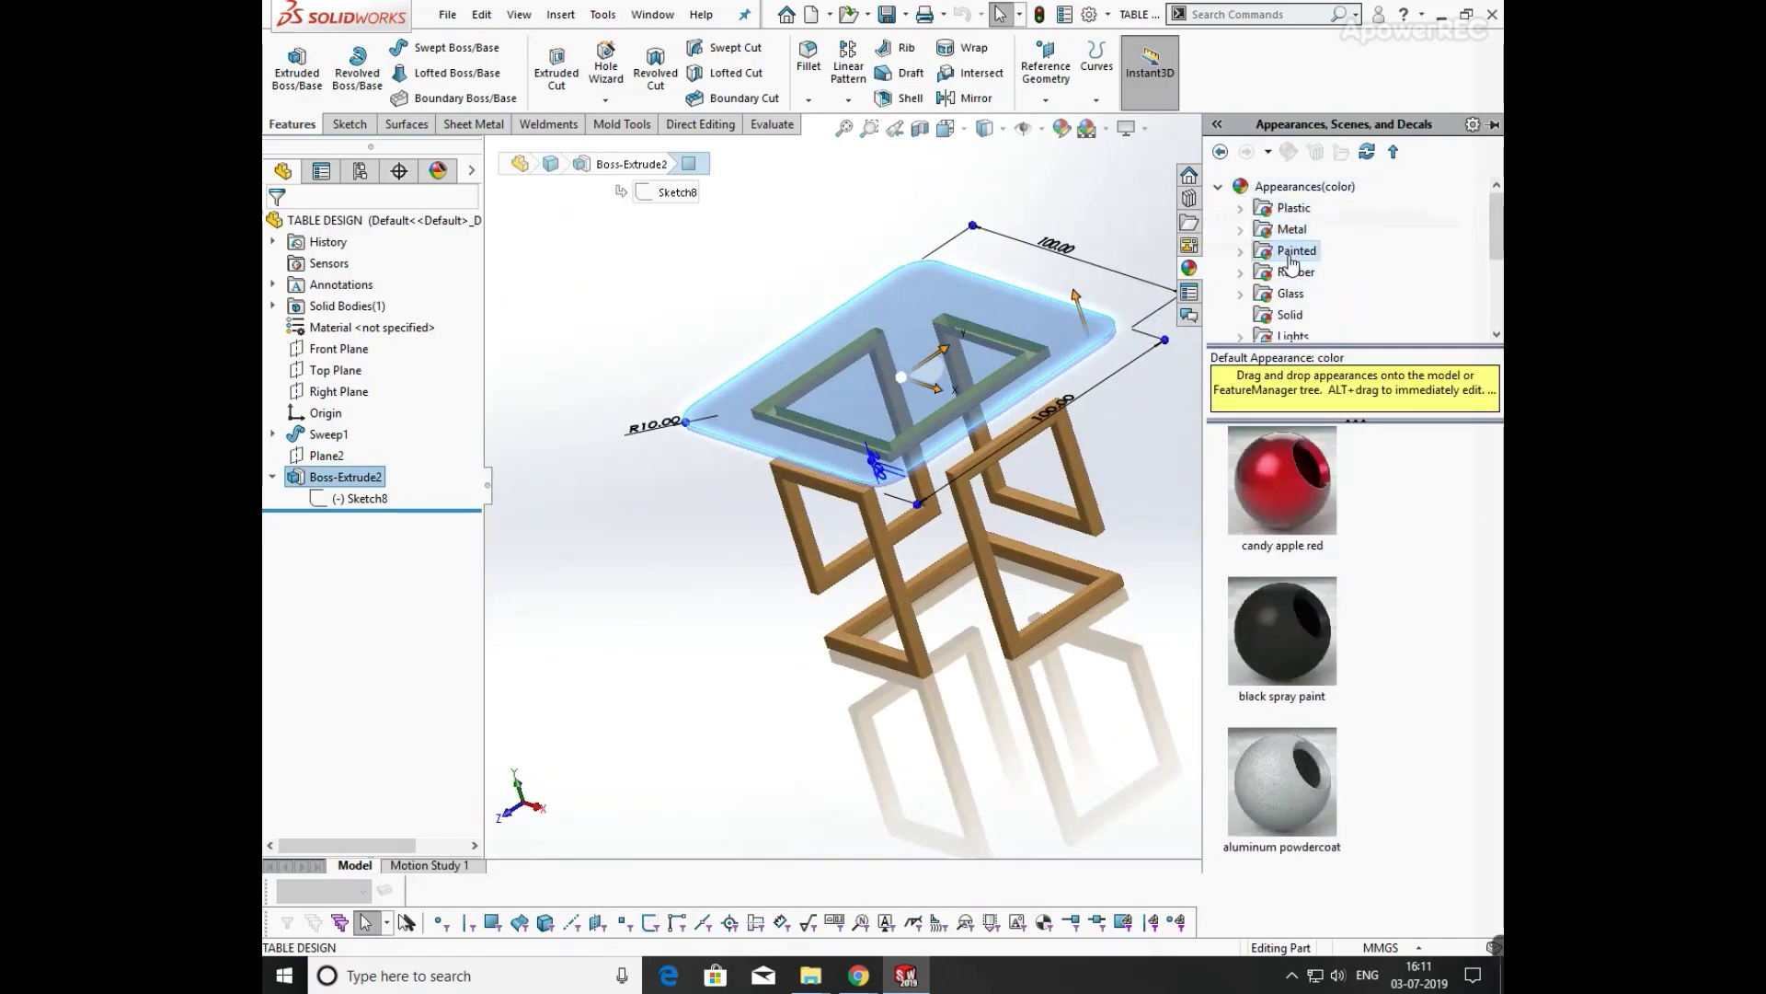
- Apply the black-and-white checkered texture from the top level of the appearance library to the tabletop
click(1227, 189)
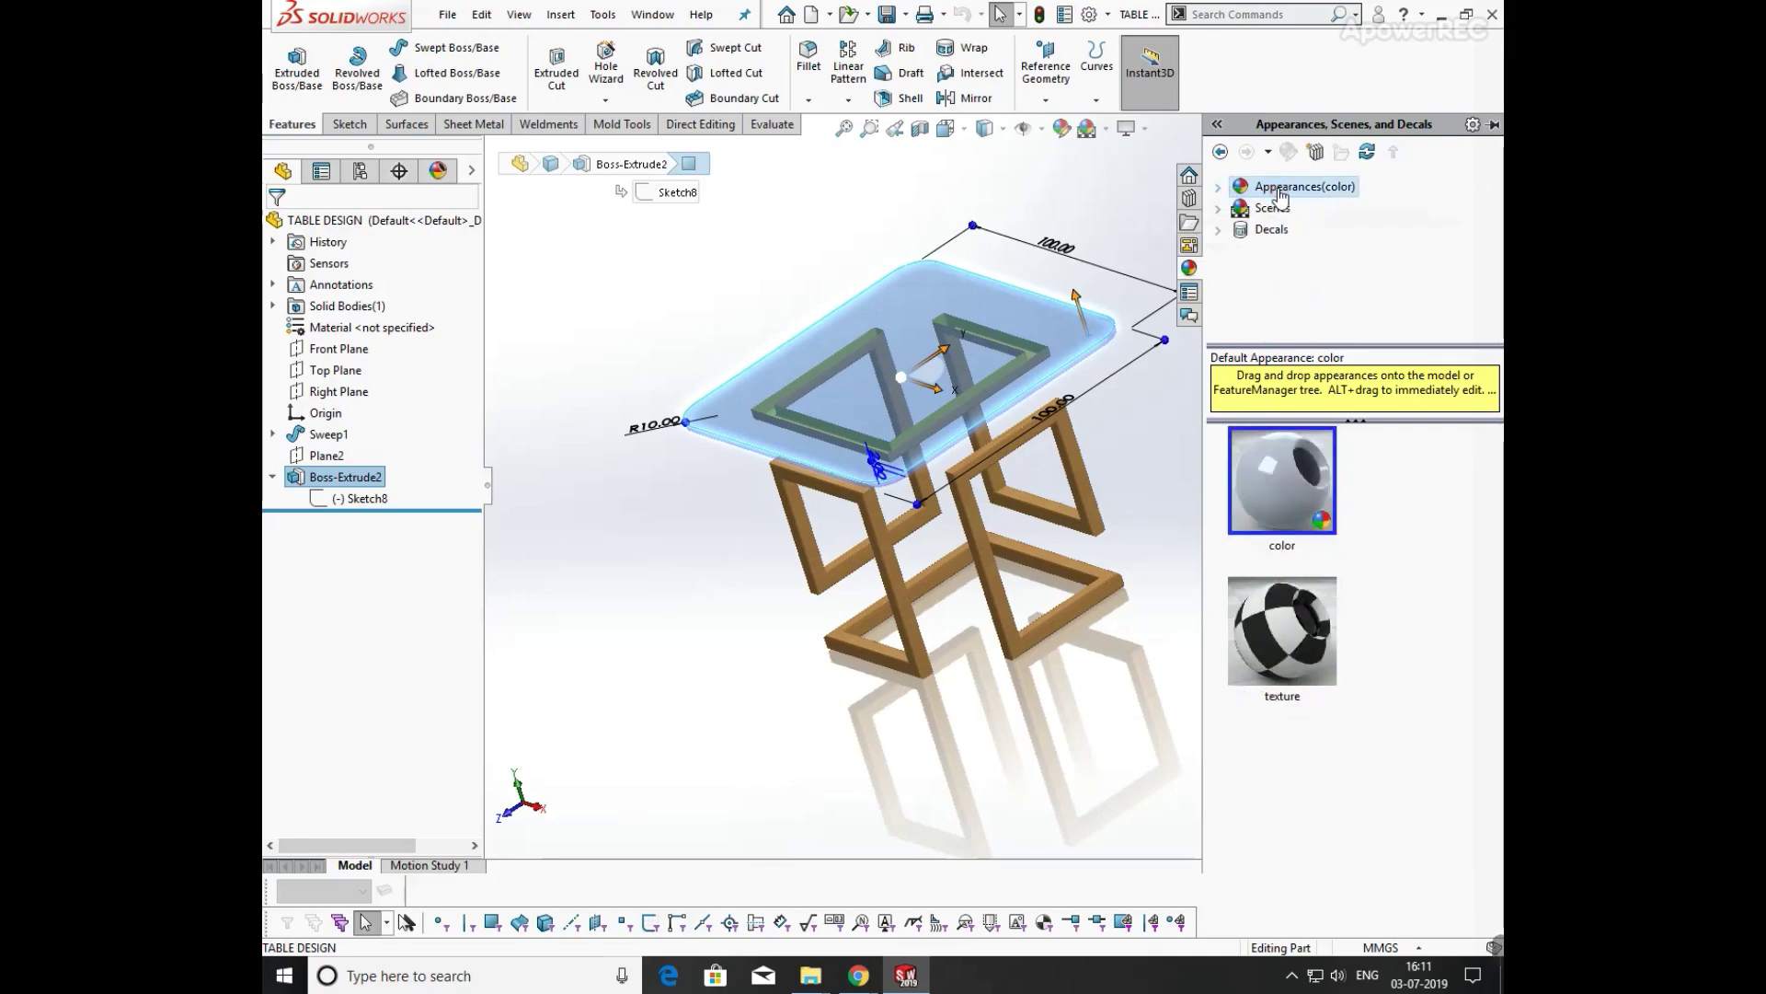
click(1268, 209)
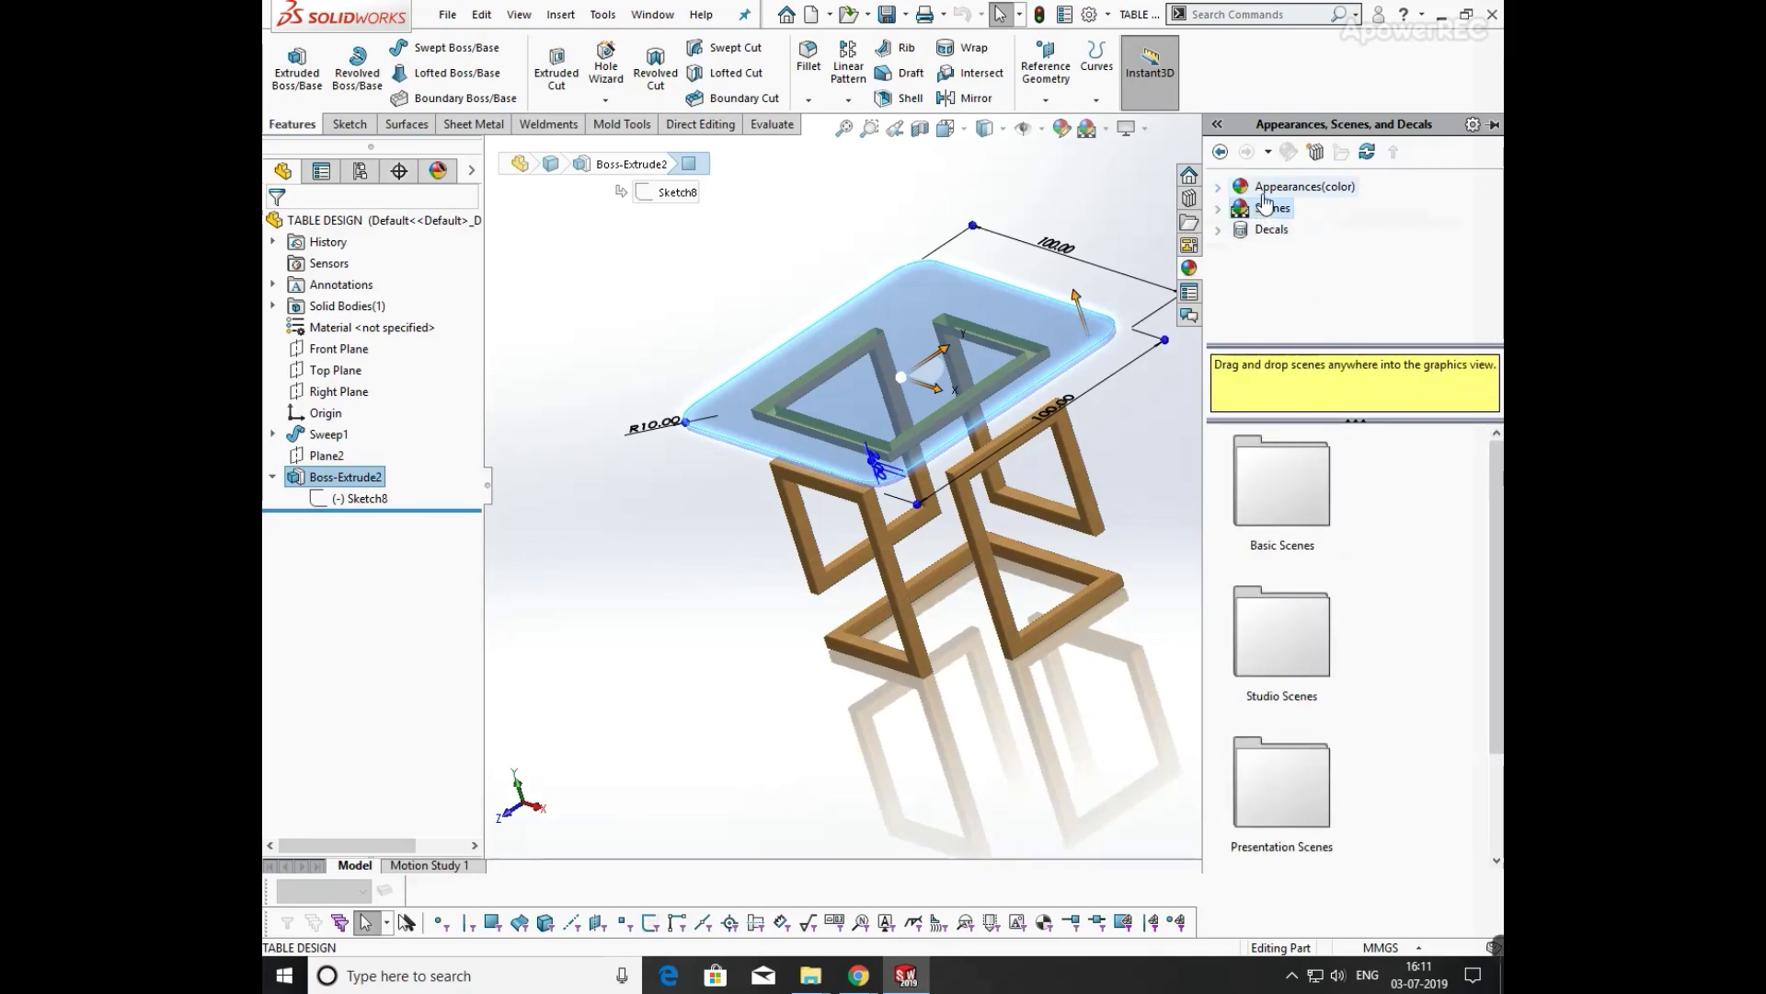
click(1288, 187)
drag(1282, 630, 1067, 327)
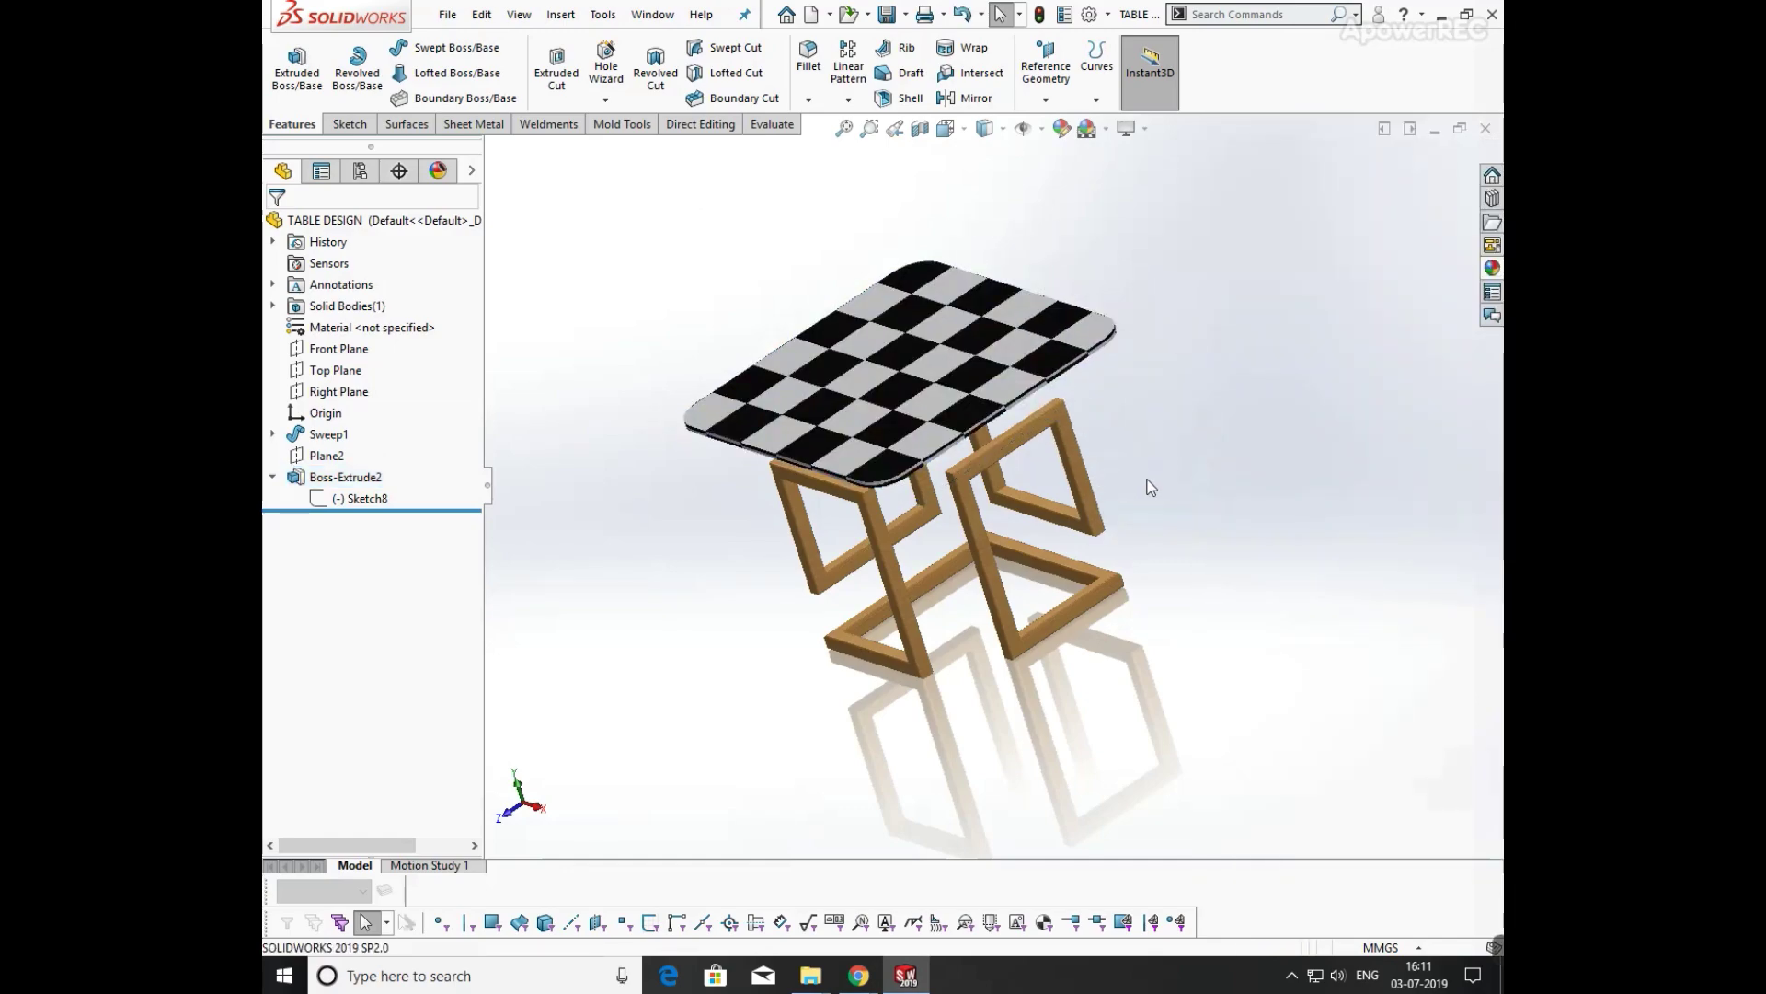
- Apply an appearance from the metal library to the table's swept frame feature
middle_drag(1152, 460, 1081, 516)
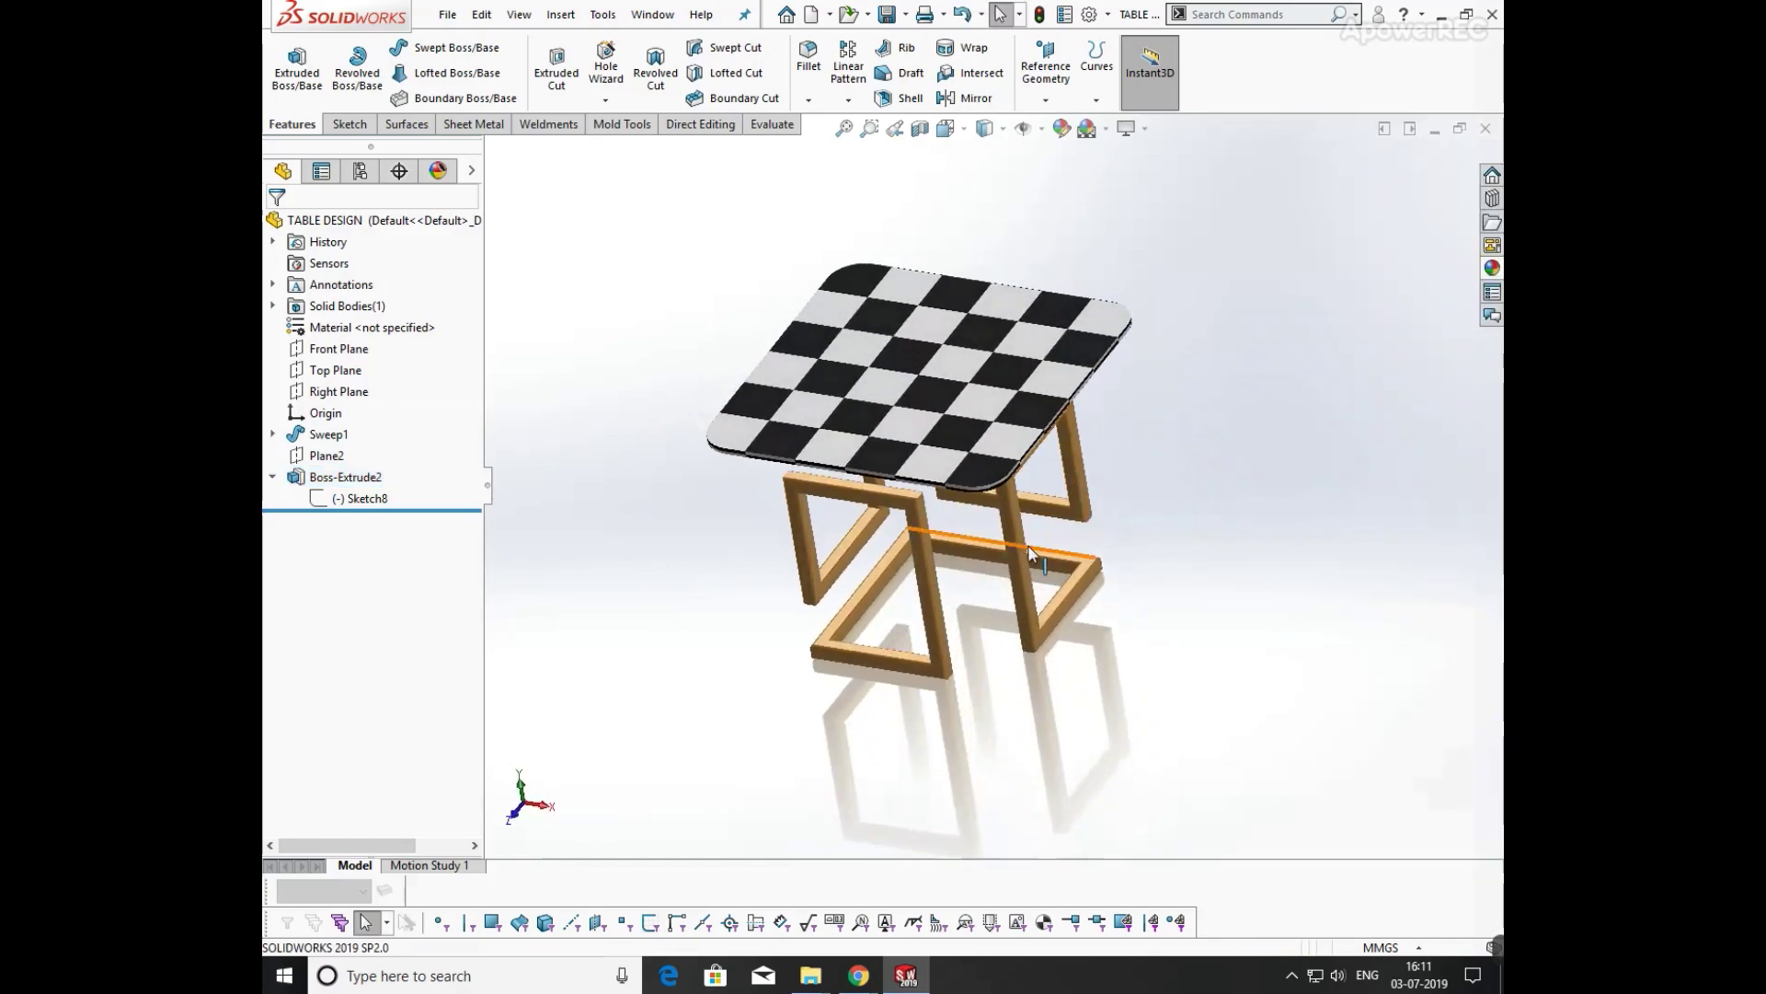
click(1492, 268)
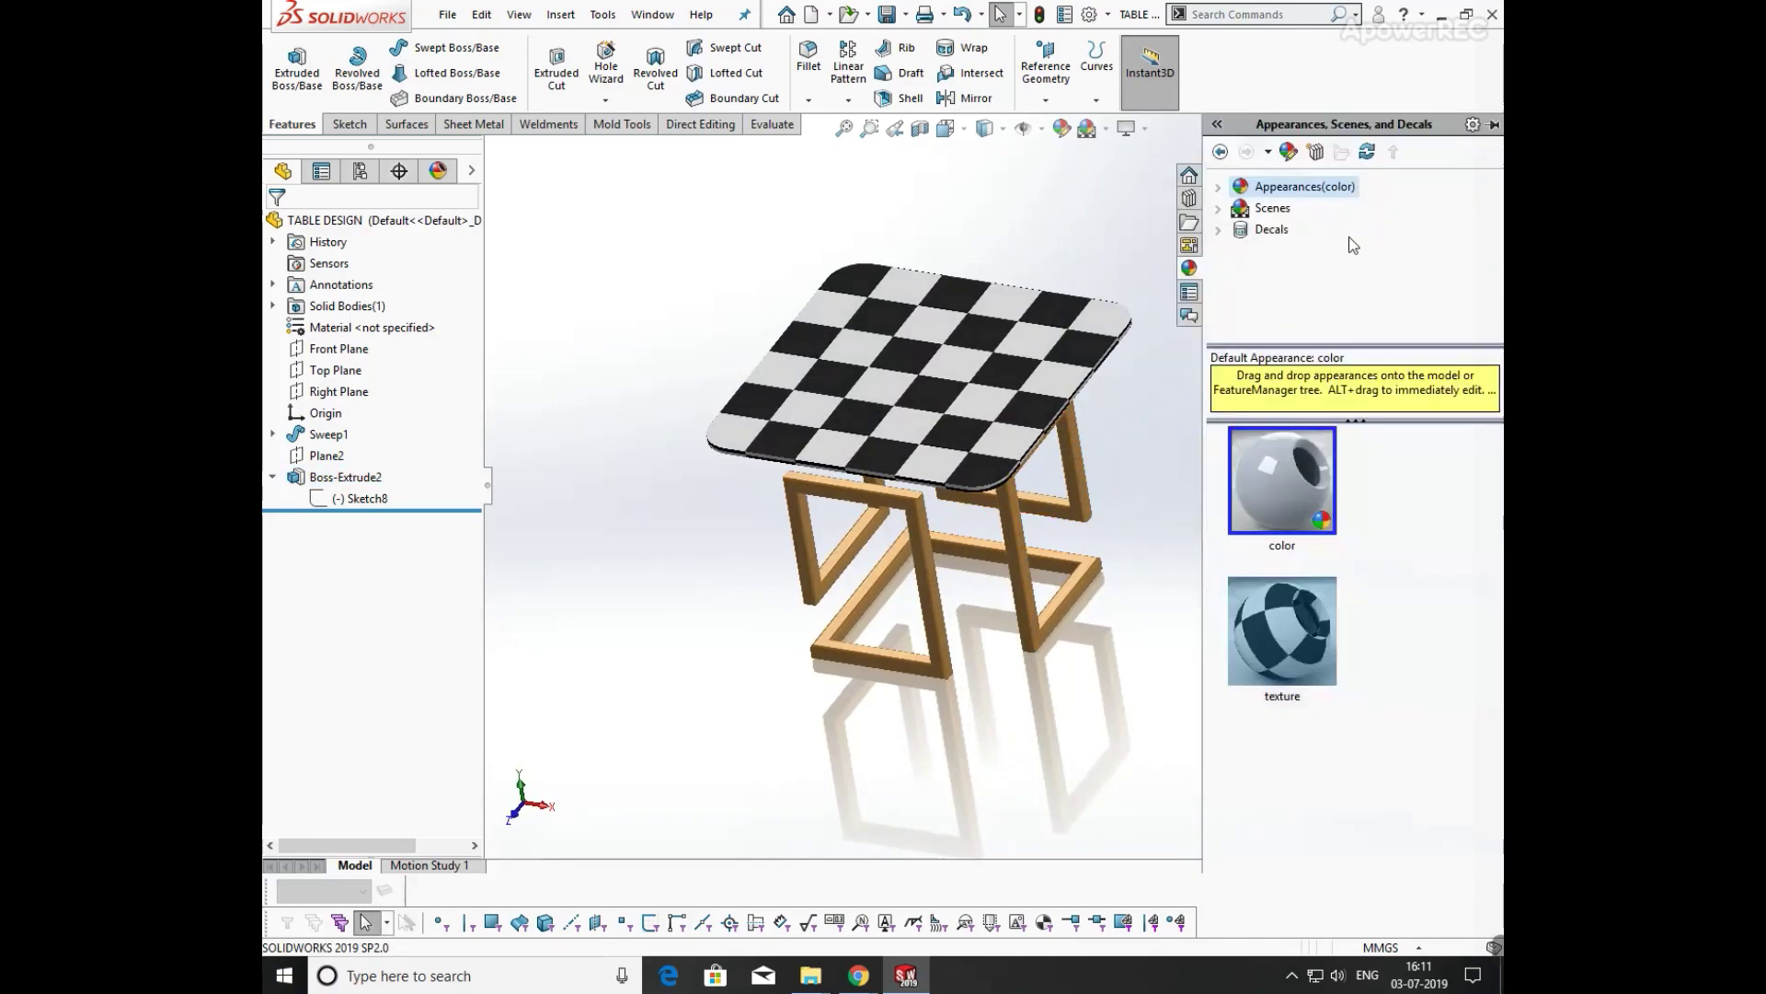
click(1219, 187)
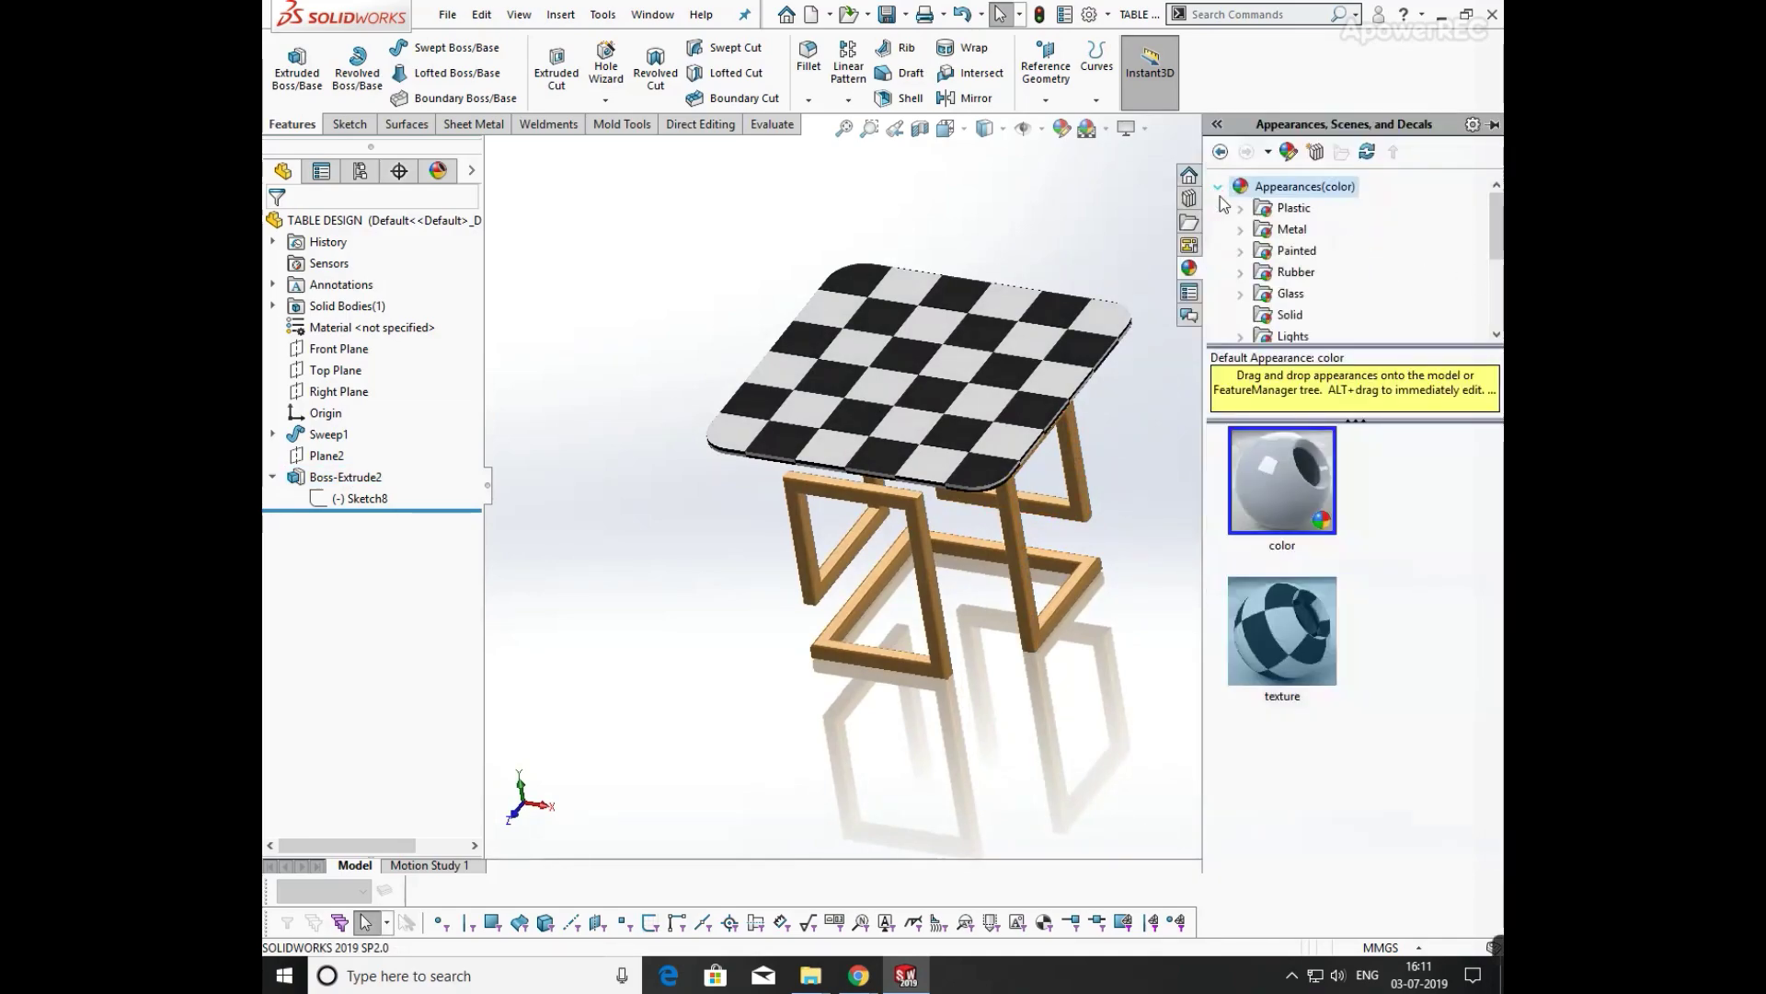
click(1288, 230)
drag(1310, 544, 1030, 560)
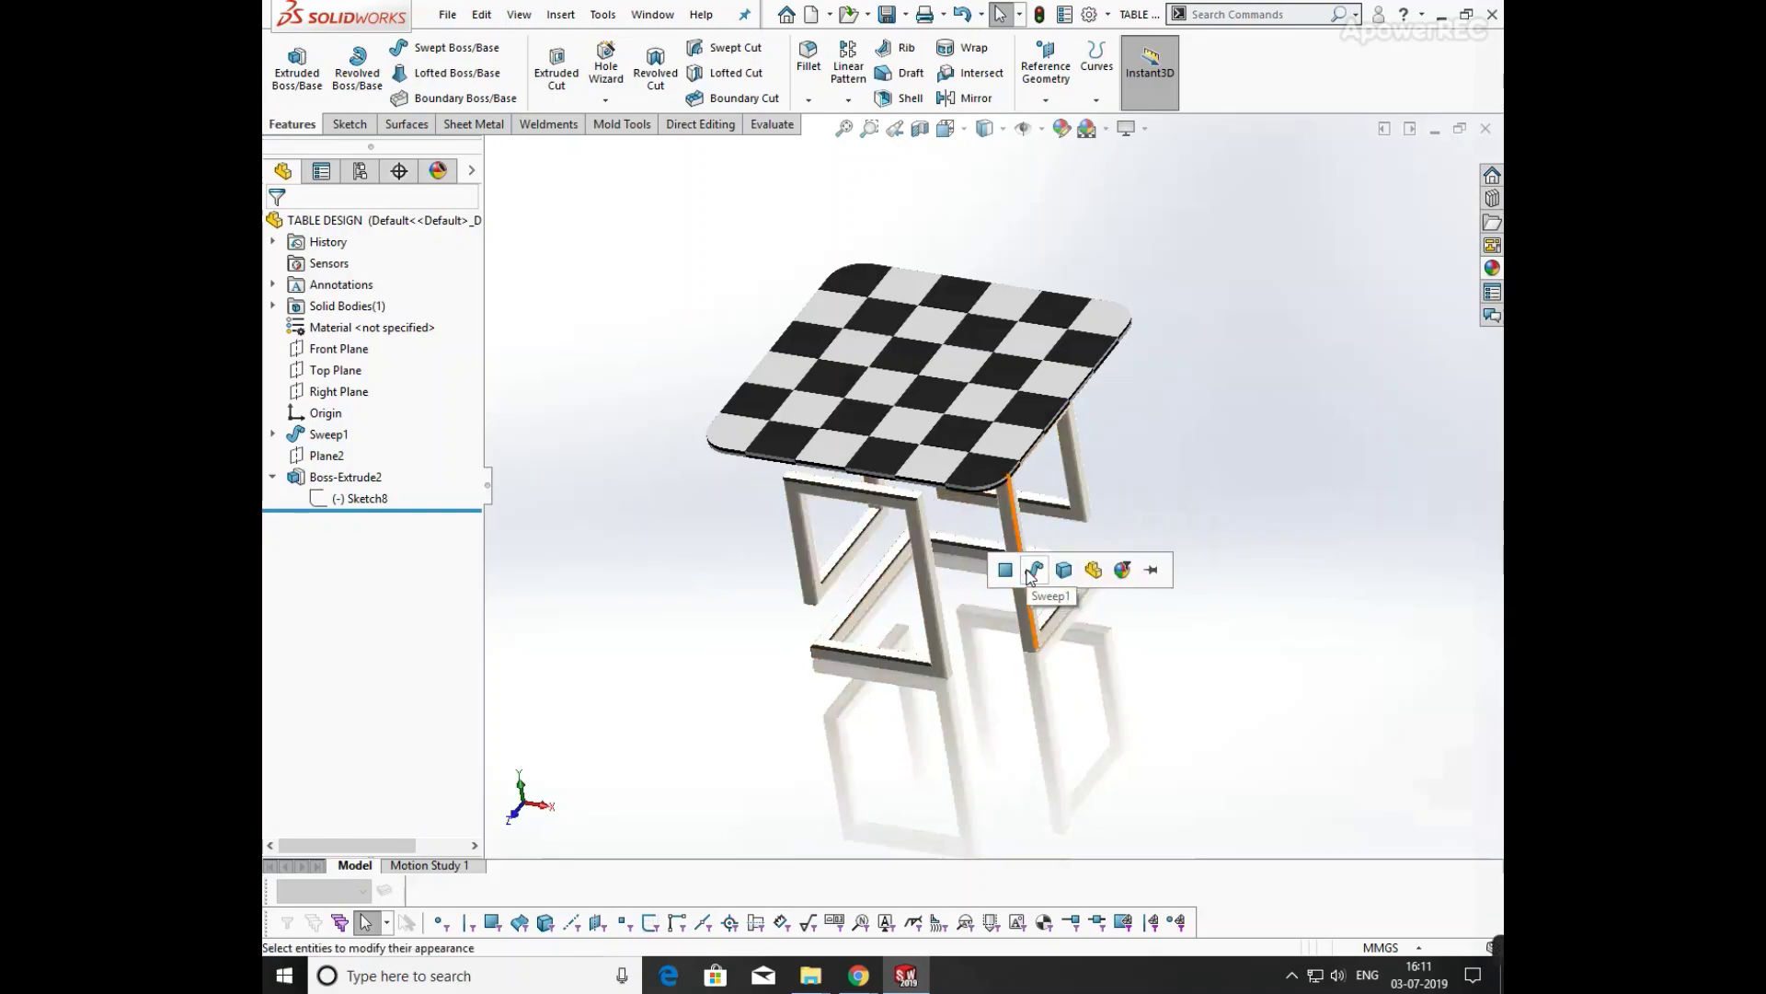
click(1033, 569)
- Examine the checkered tabletop and metal frame from different sides, including the isometric view and a closer look
middle_drag(1239, 554, 1073, 550)
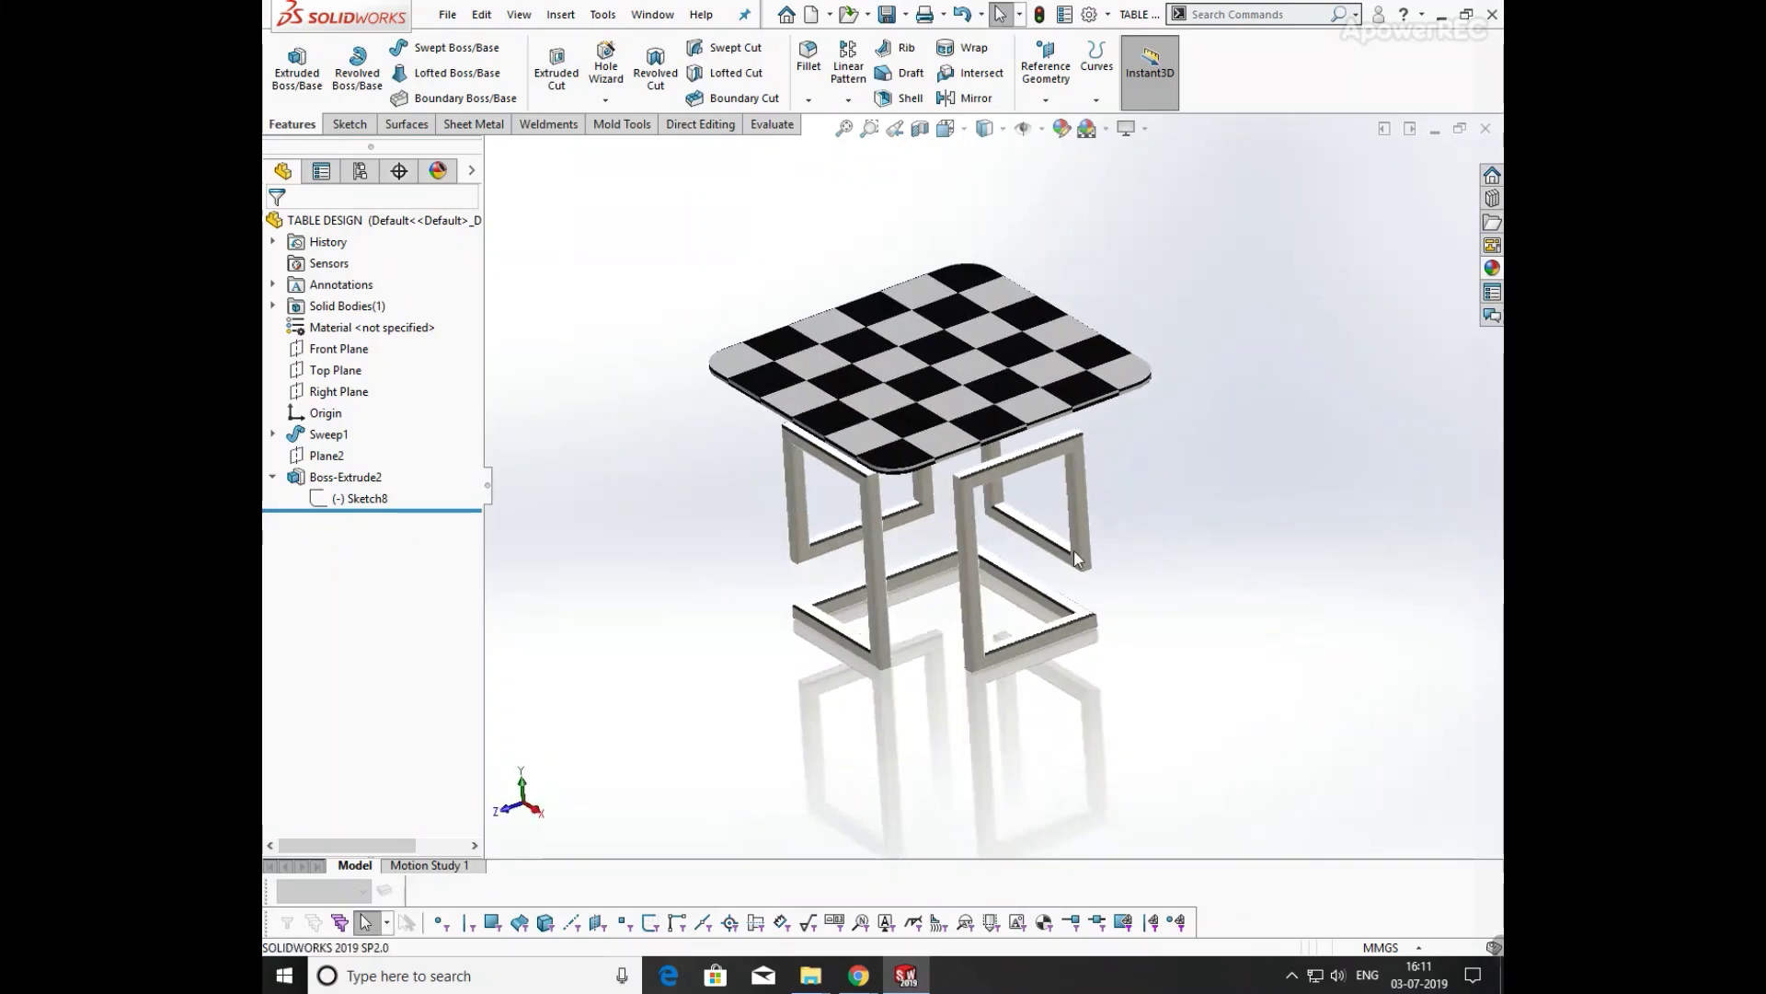
key(space)
click(800, 559)
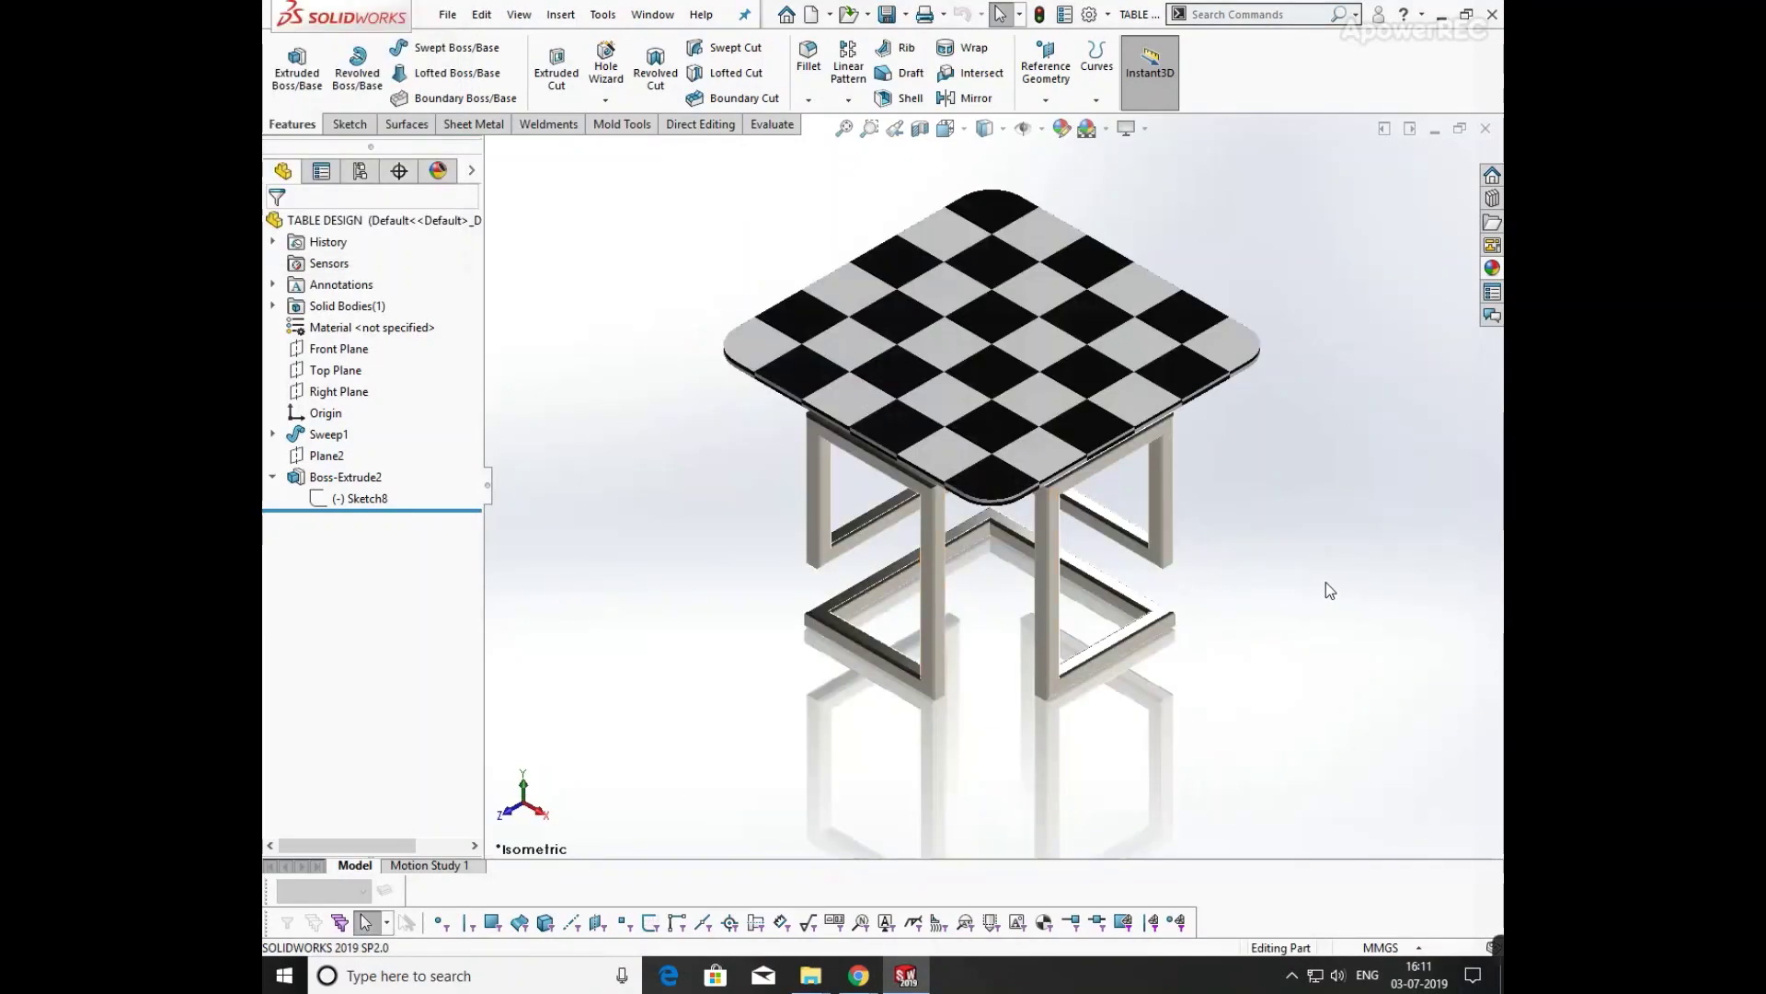
middle_drag(1330, 588, 969, 733)
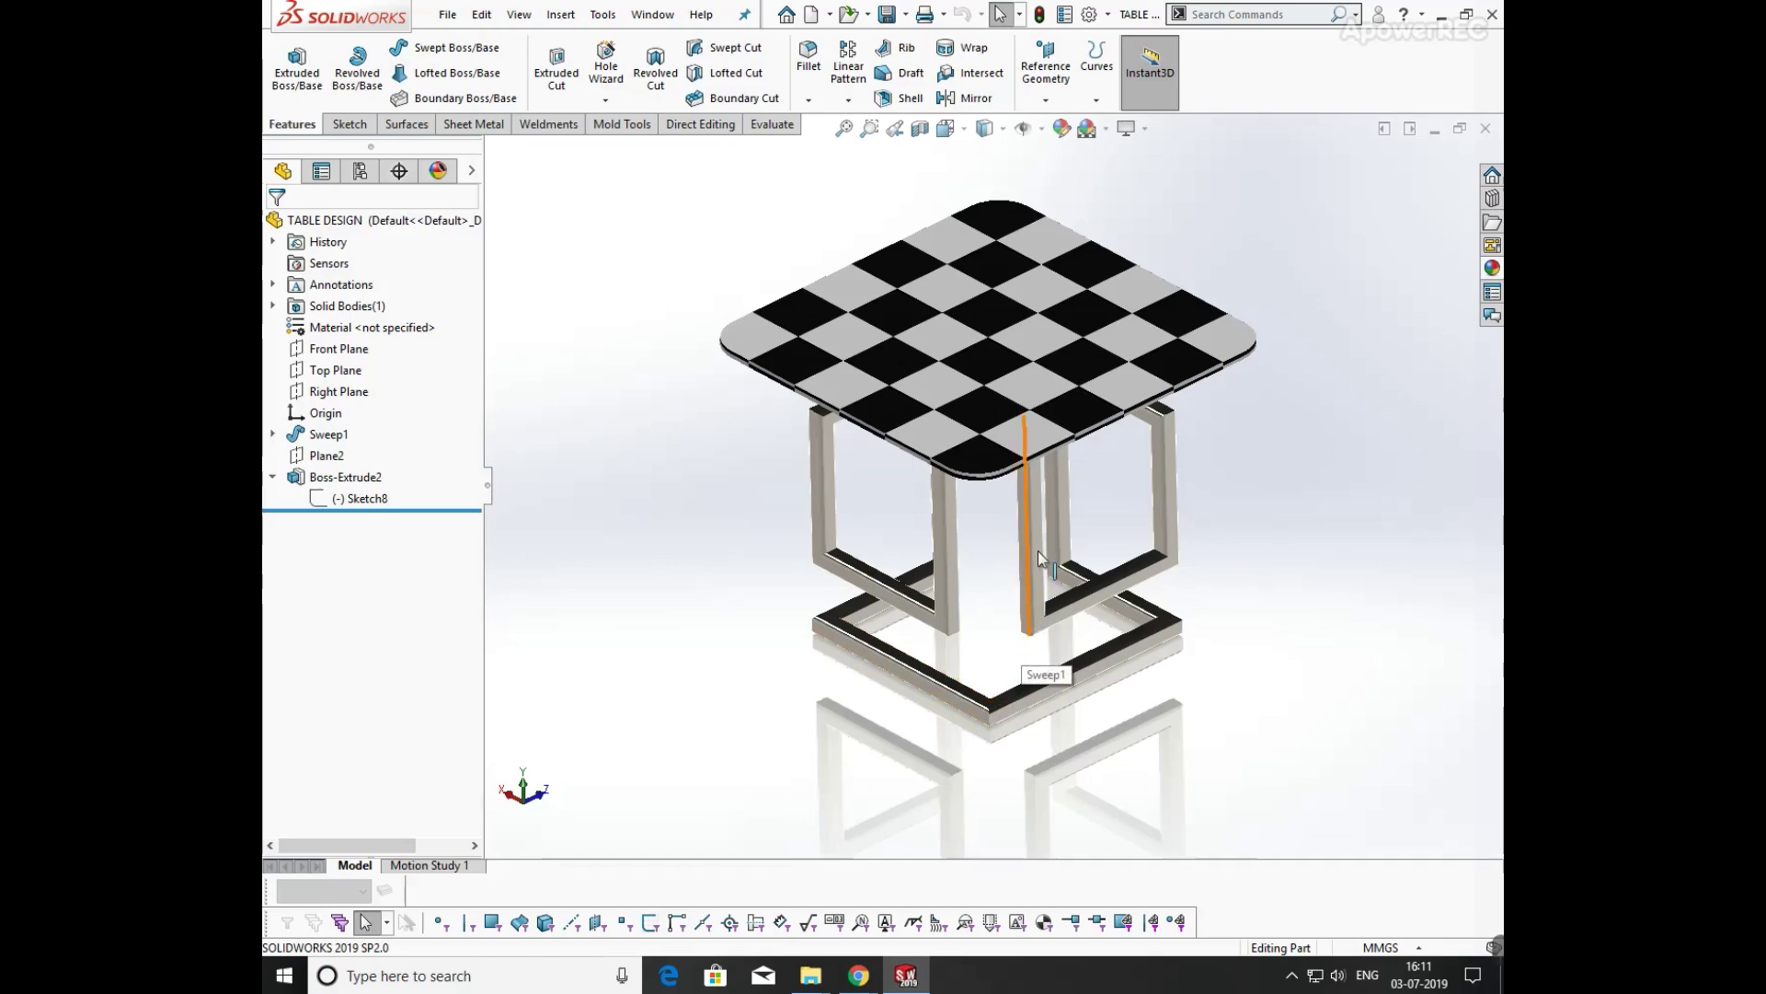
scroll(1069, 359, down, 2)
scroll(1068, 359, up, 3)
middle_drag(1030, 387, 1415, 541)
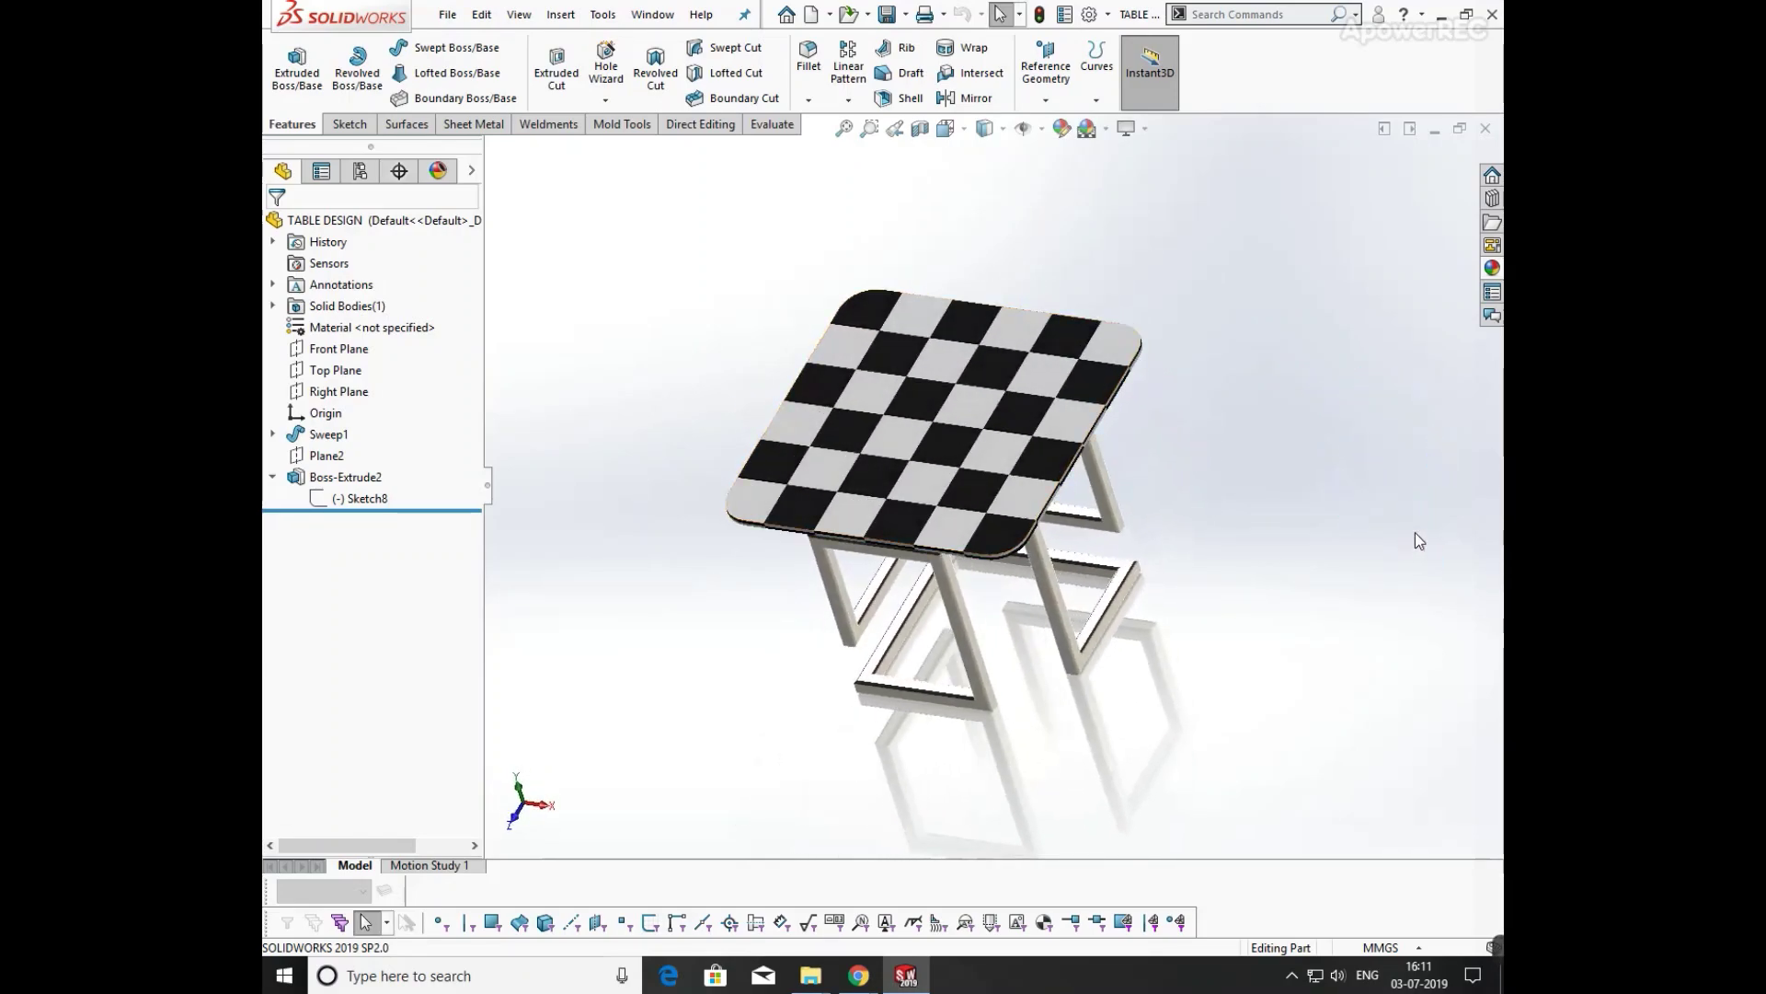